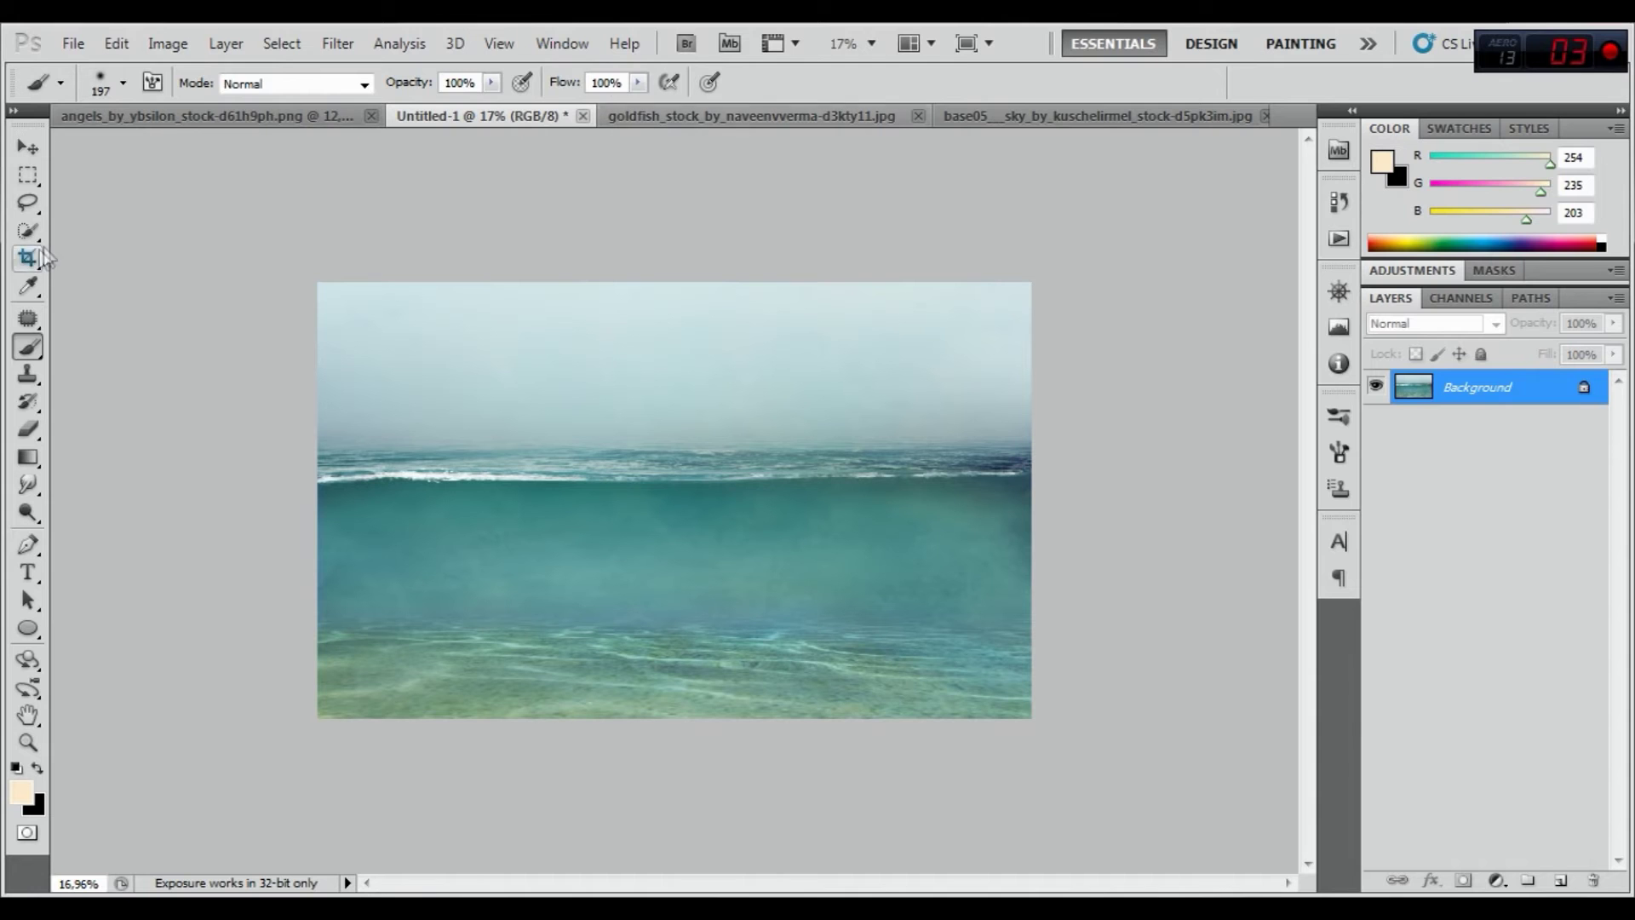
Start a crop box around the whole sea image with the Crop tool
key(c)
drag(278, 204, 1566, 794)
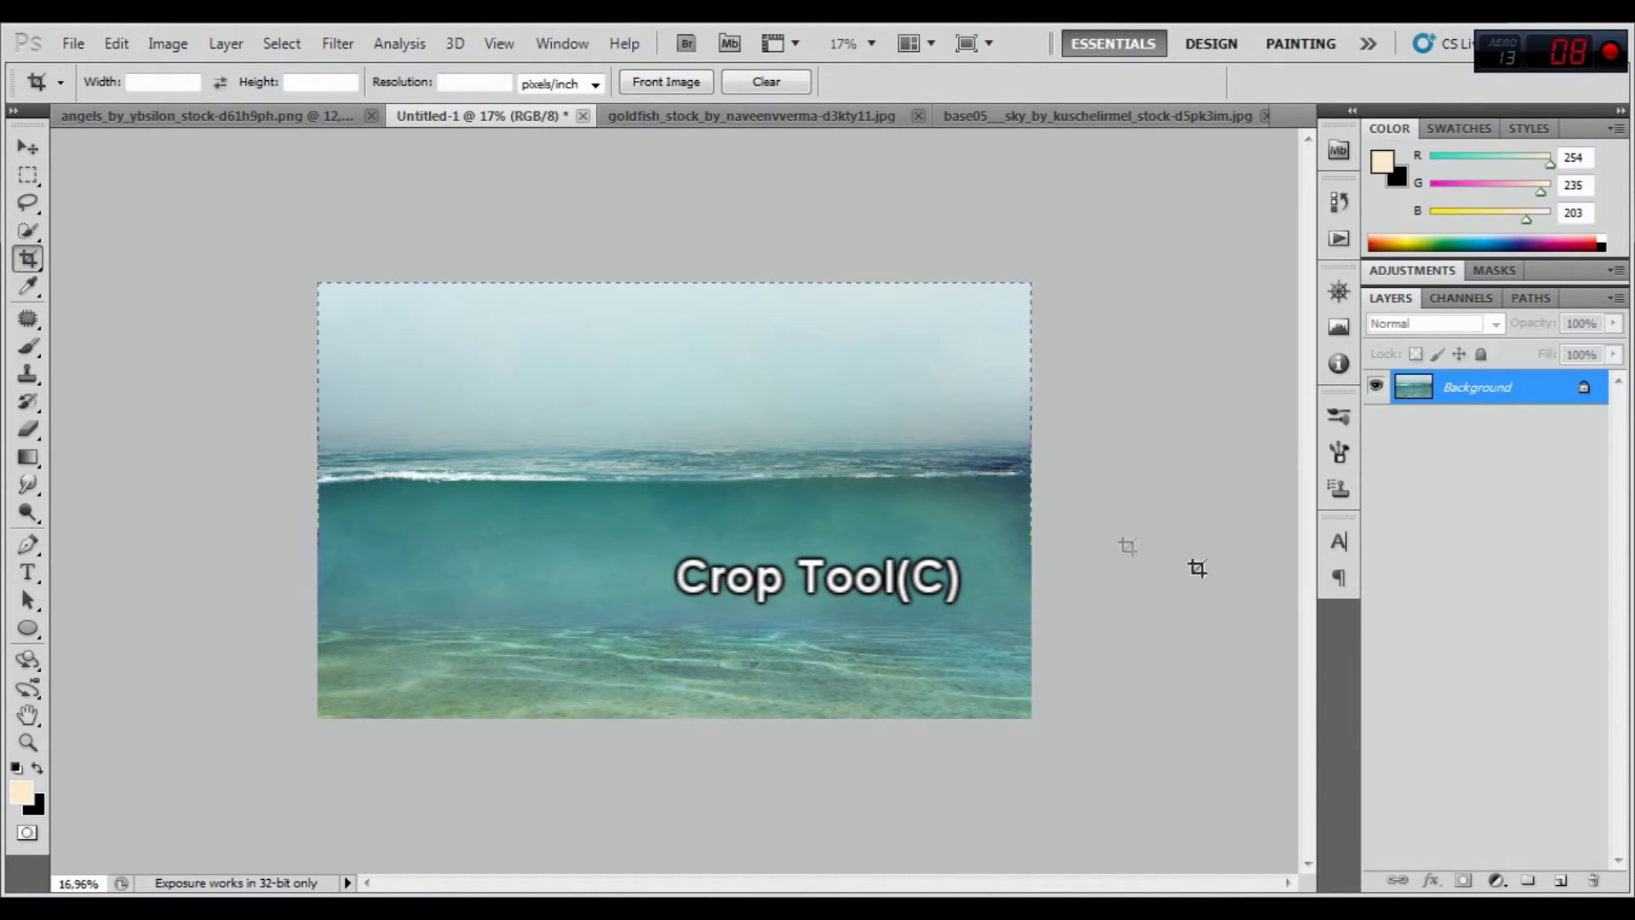
Extend the canvas upward with the crop, then marquee-select from the top to the horizon
drag(675, 283, 683, 212)
click(1206, 81)
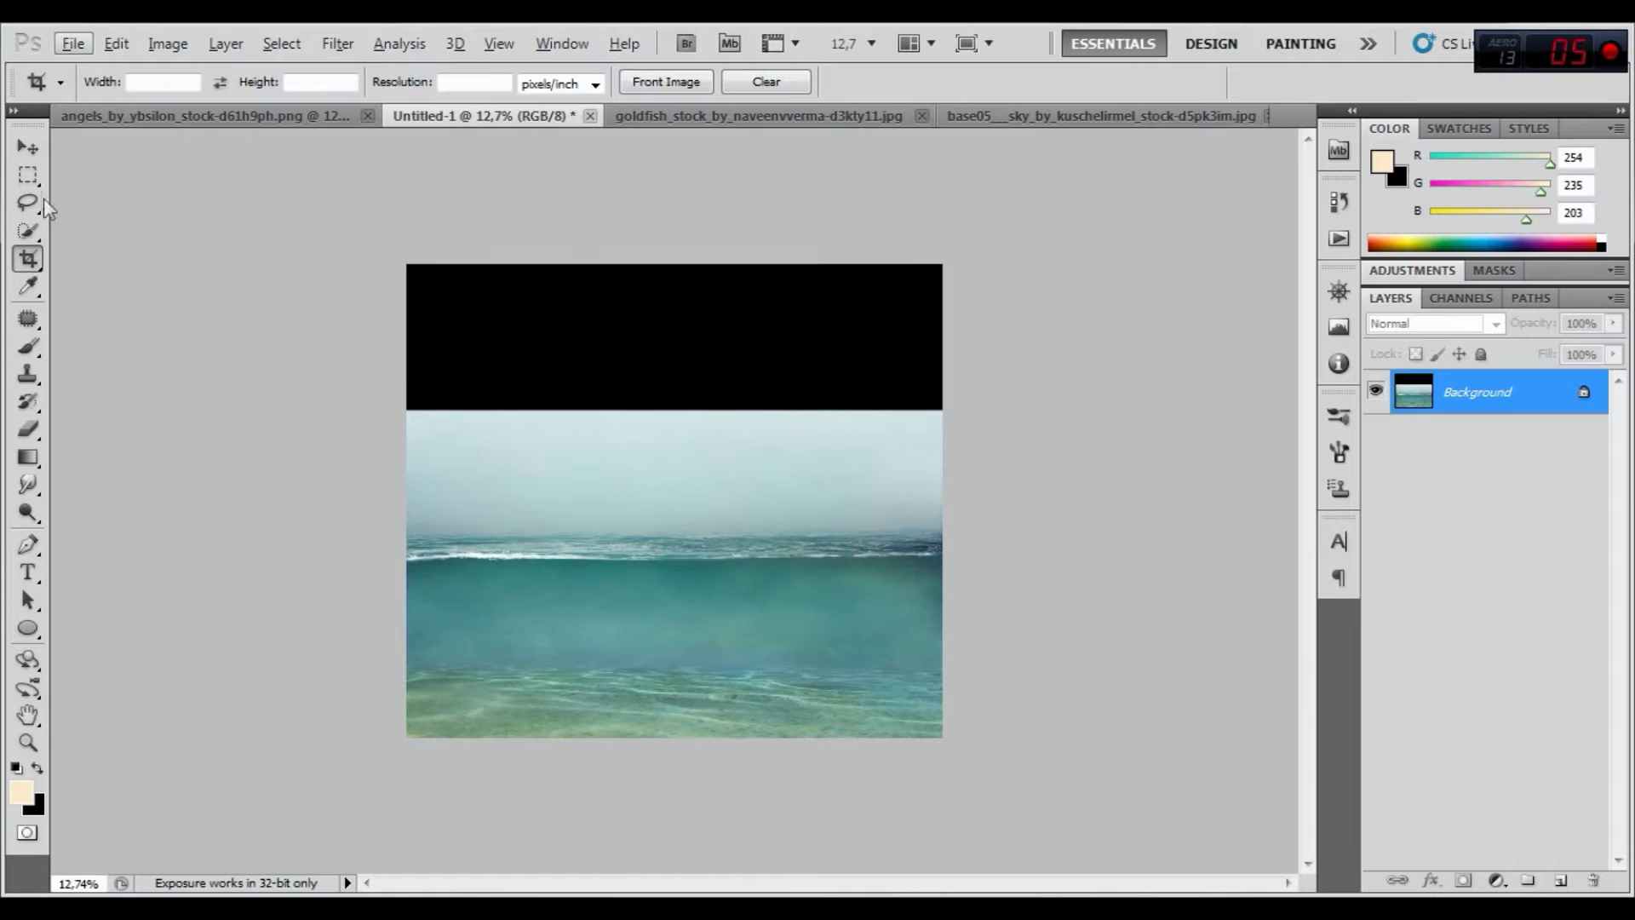
click(28, 176)
drag(880, 472, 1168, 525)
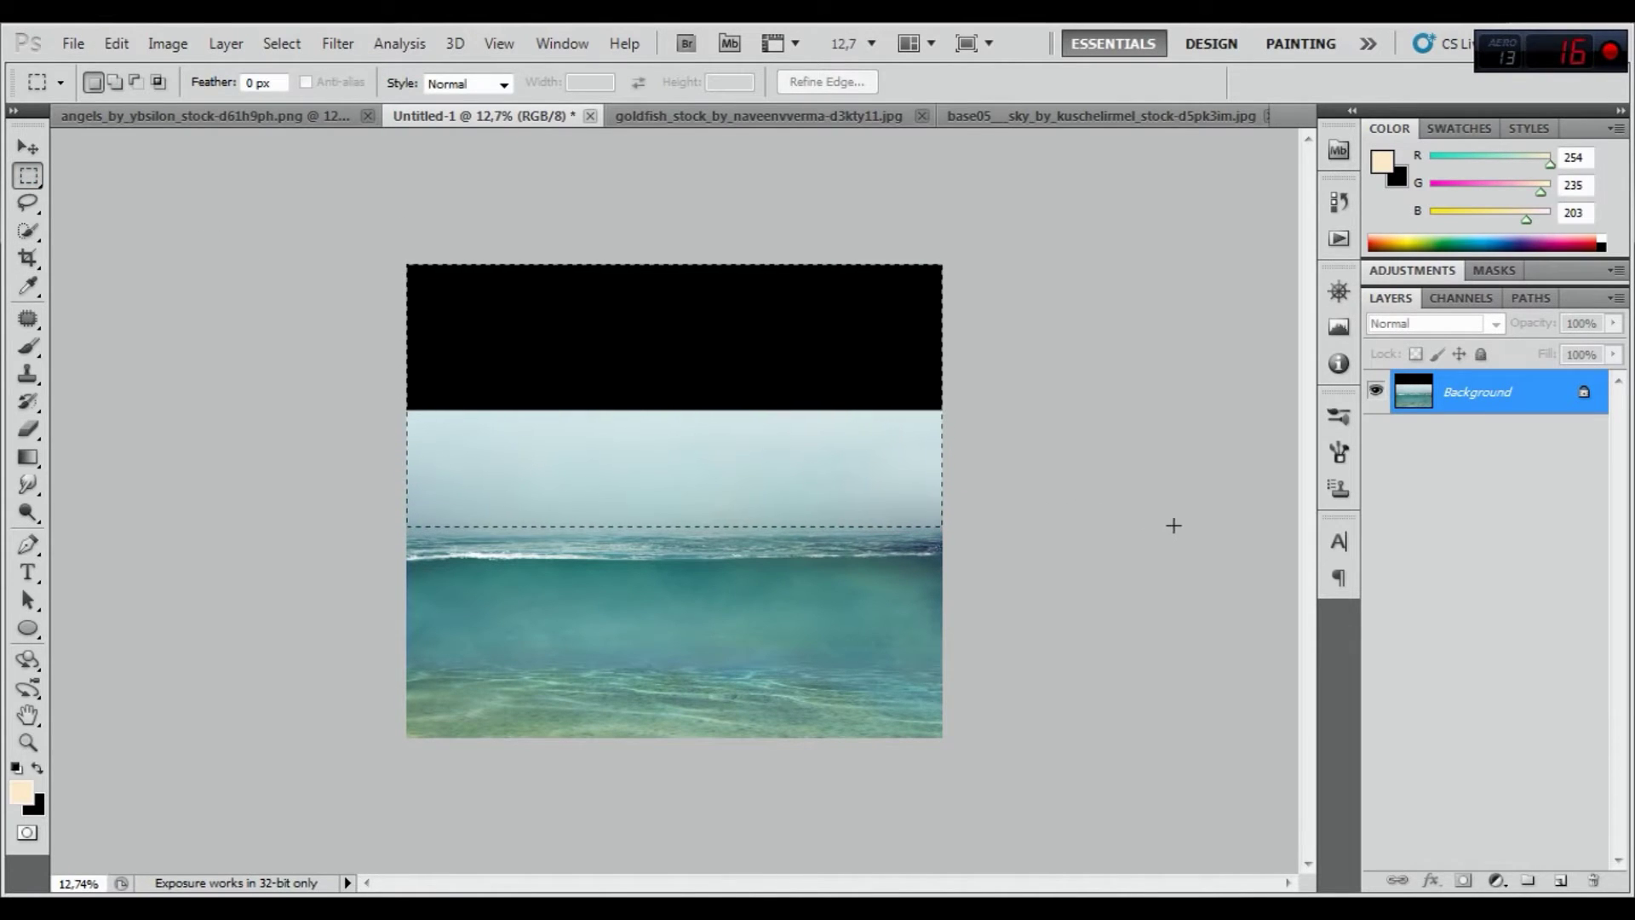
Finish the horizon selection and convert the Background into editable Layer 0
drag(1169, 525, 1182, 527)
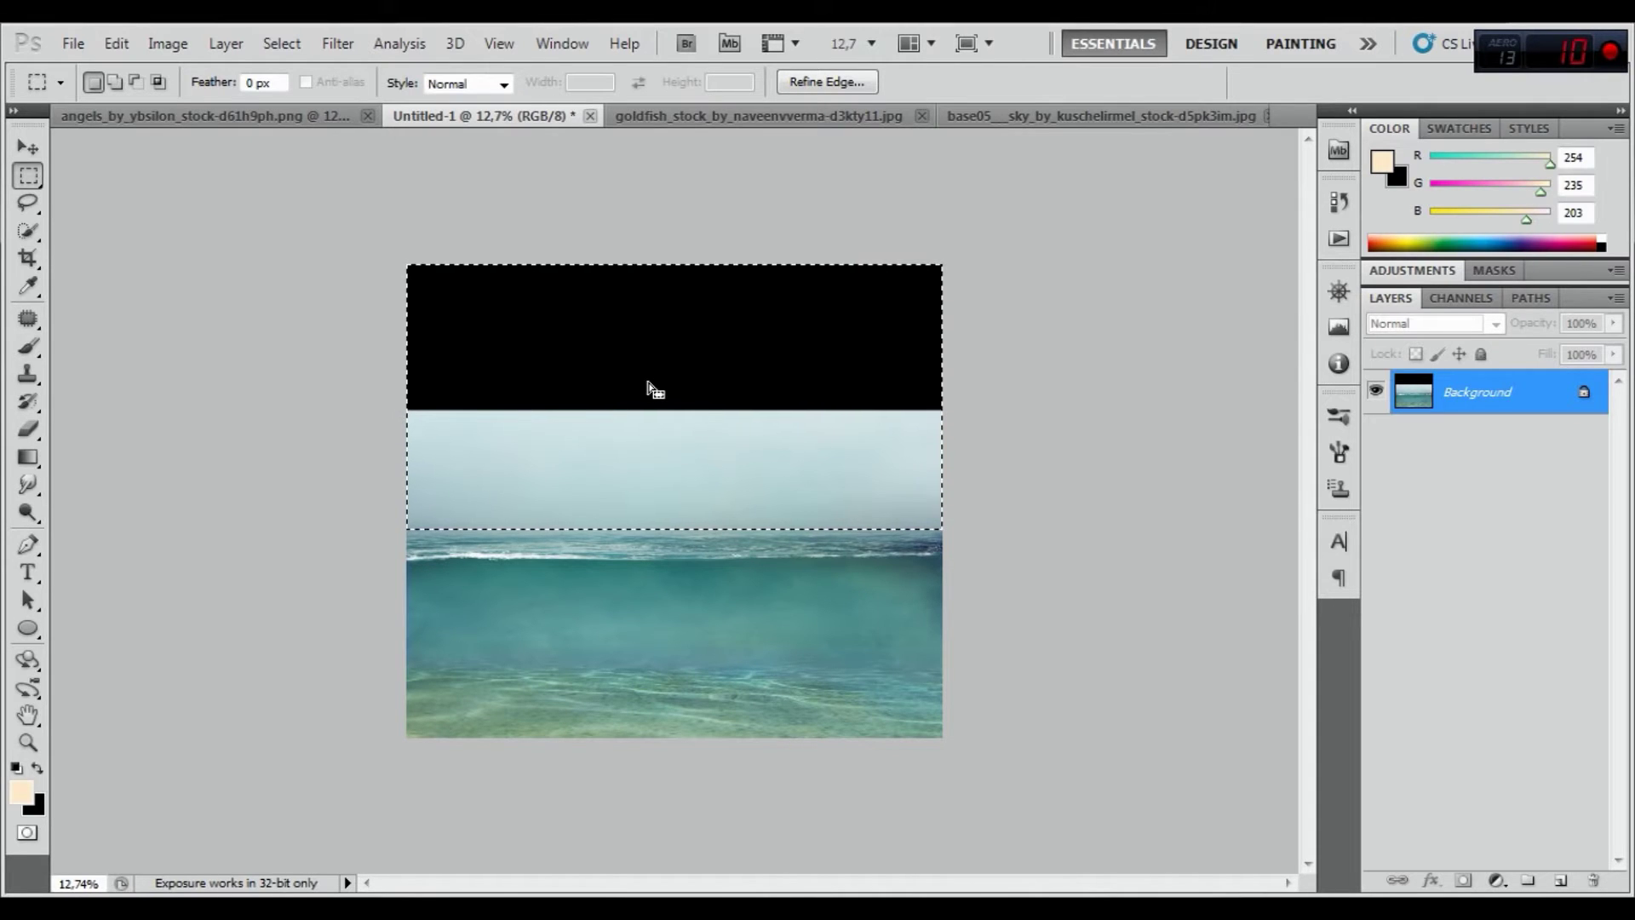
double_click(1515, 401)
click(1007, 295)
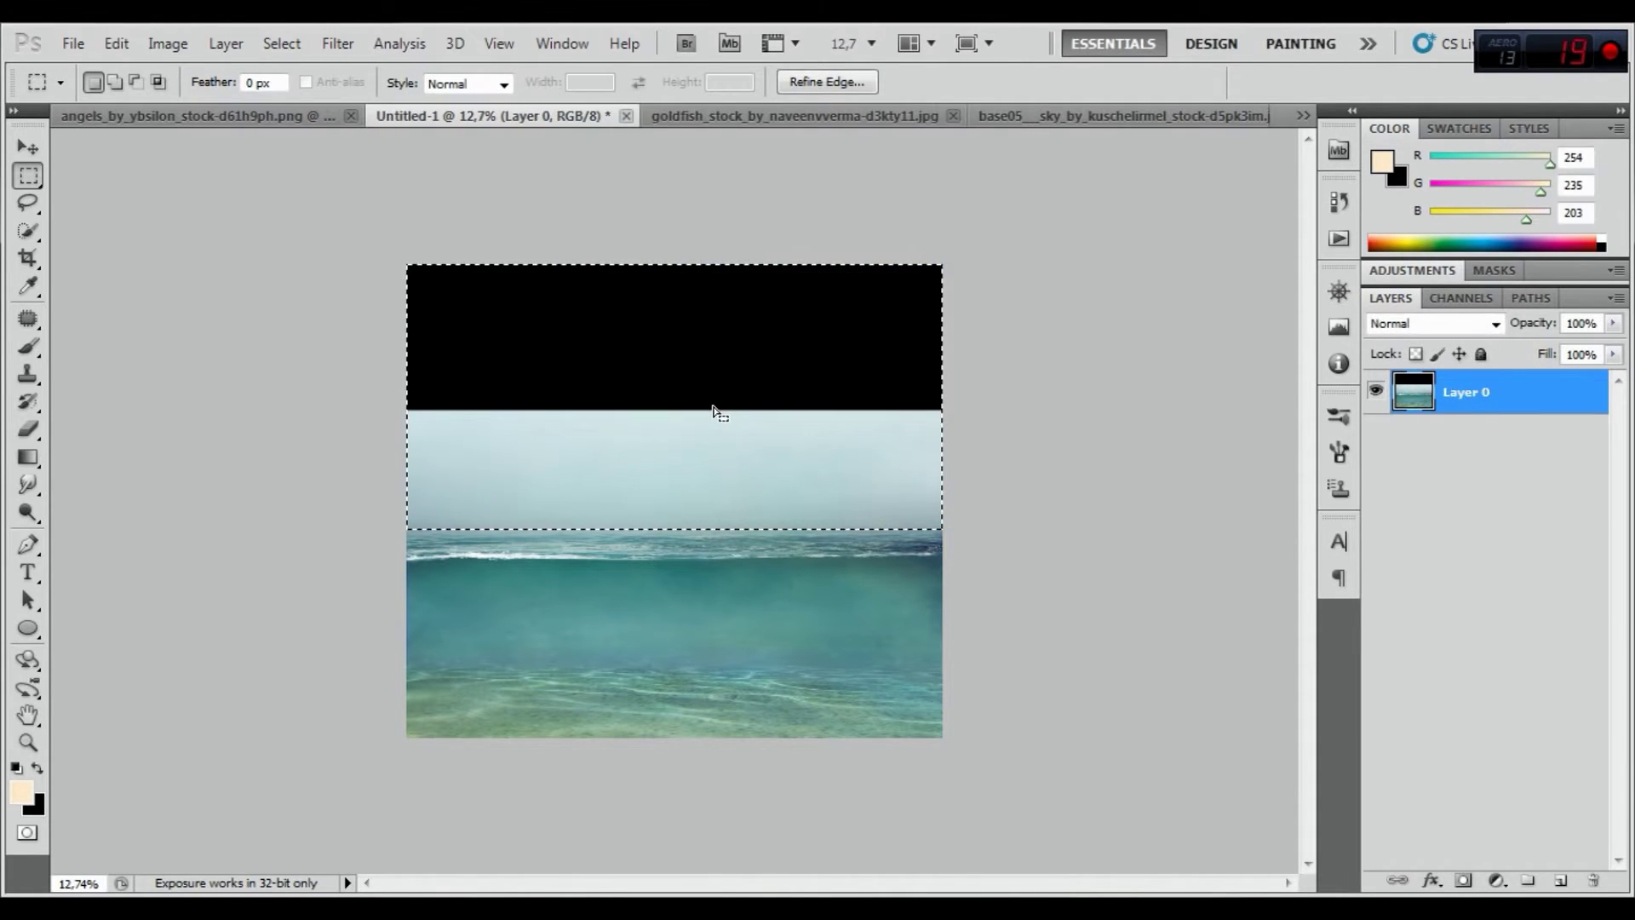
Delete the black band and sky above the horizon, then deselect
right_click(710, 438)
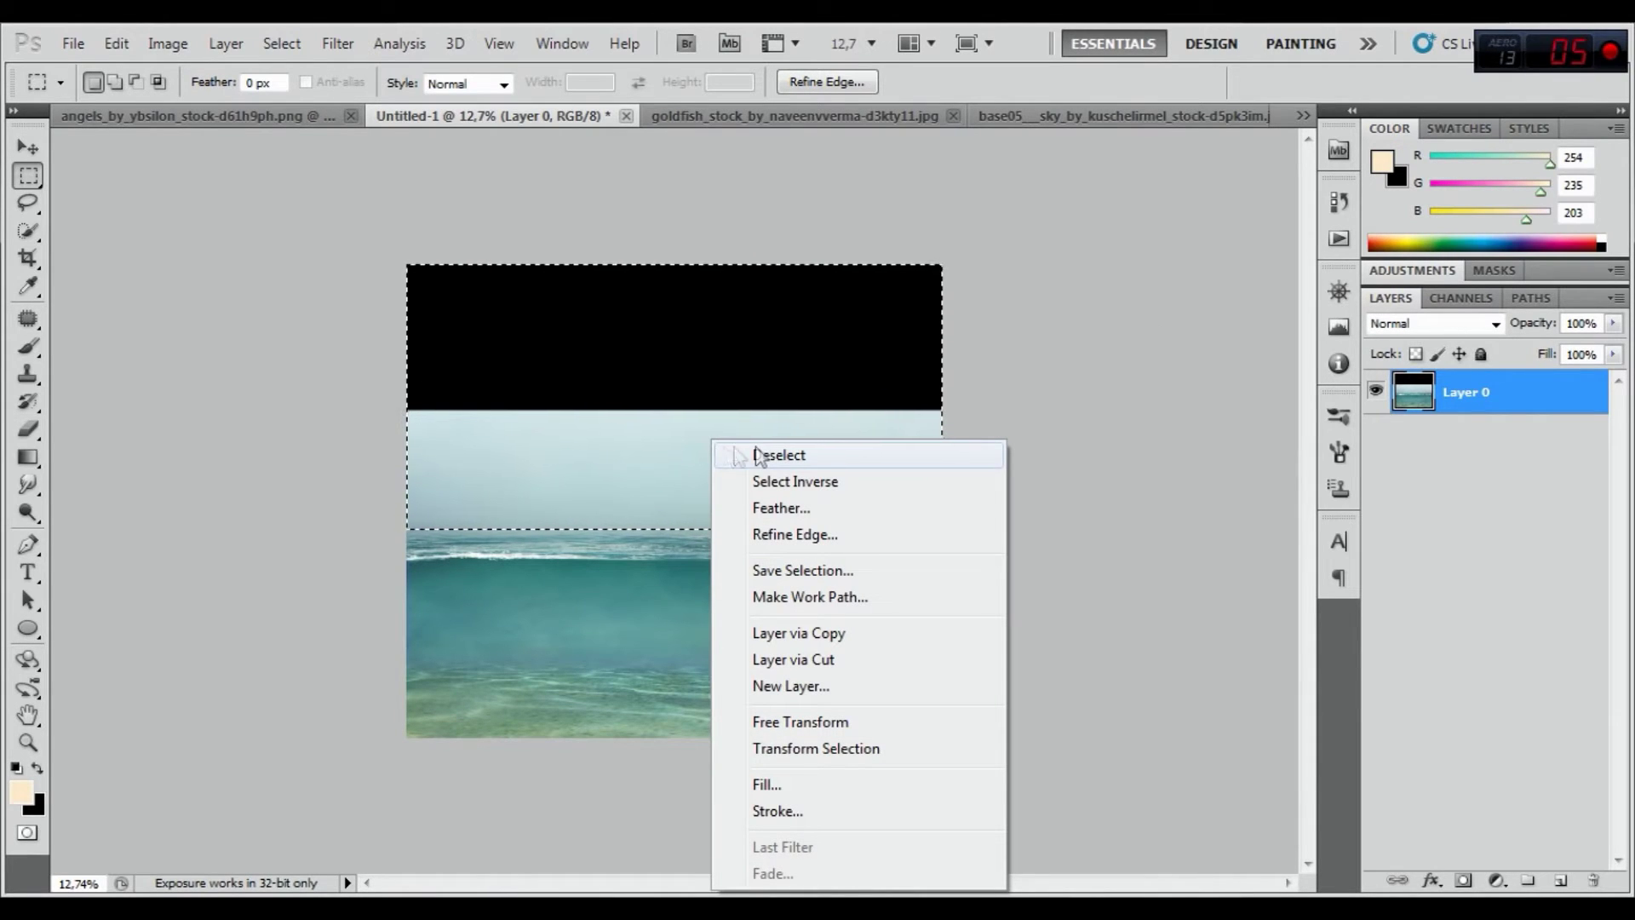
click(641, 446)
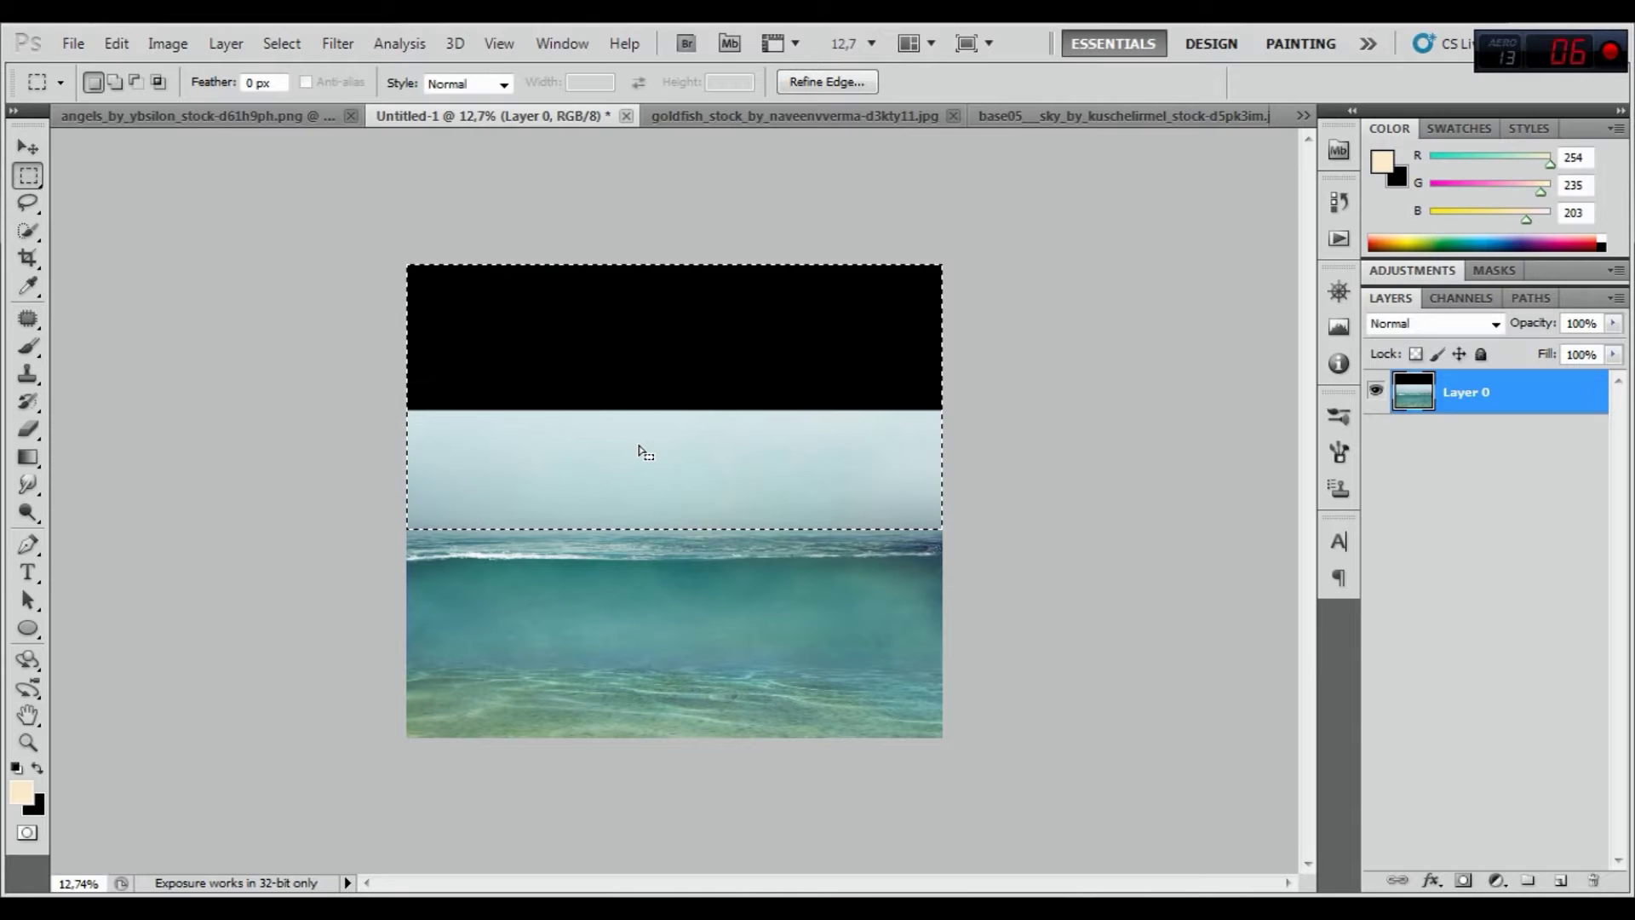
key(Delete)
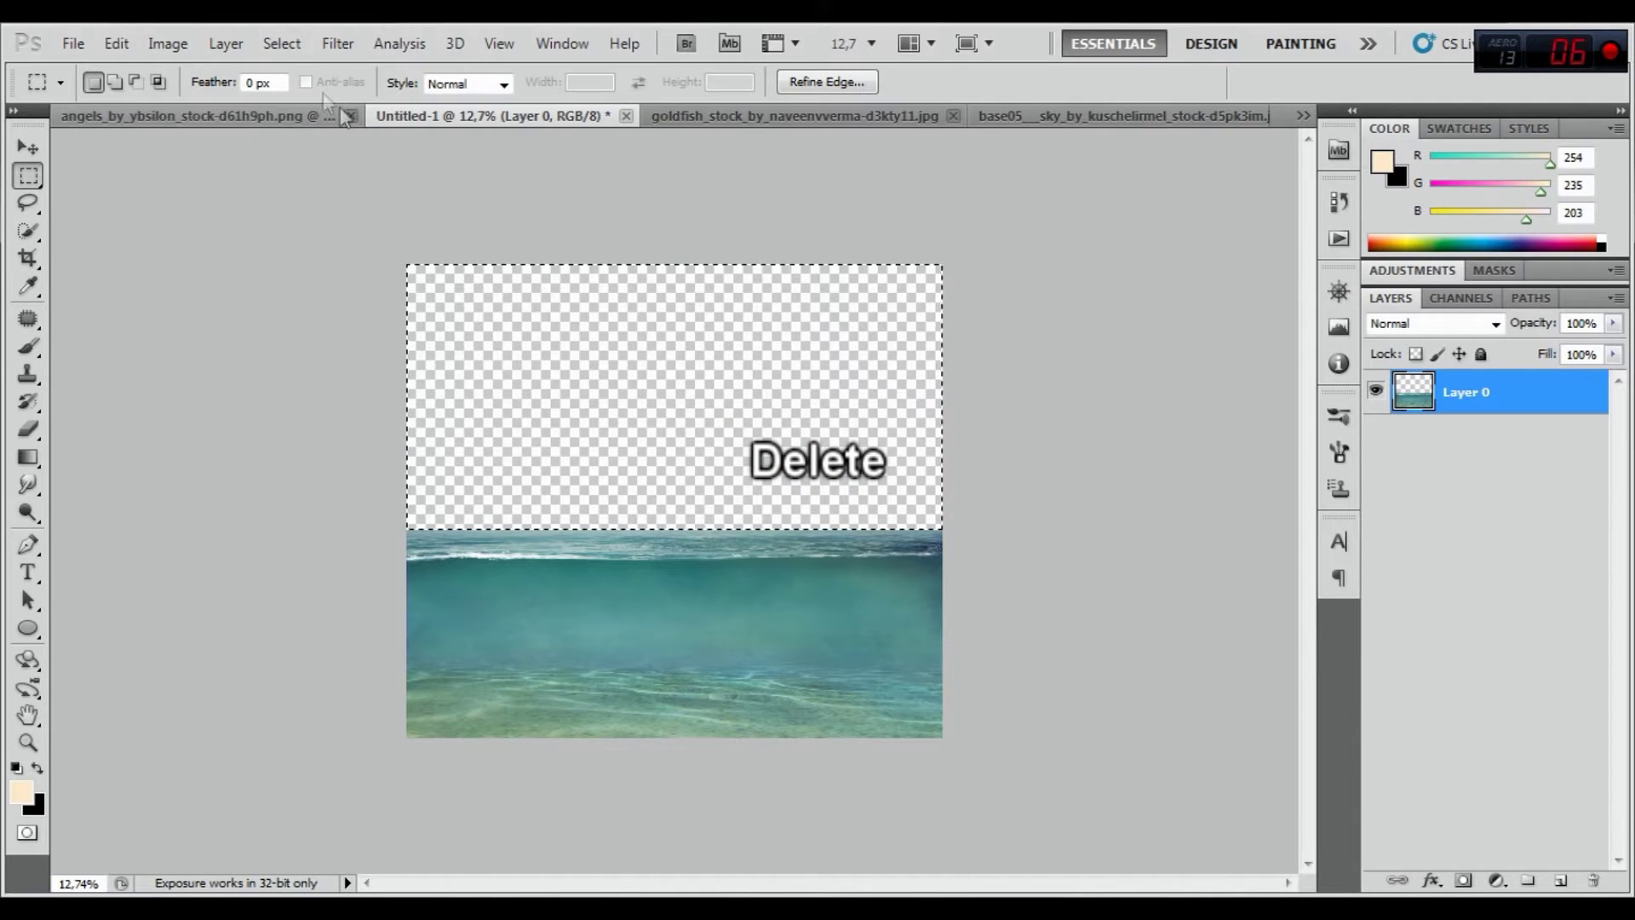
click(281, 43)
click(311, 92)
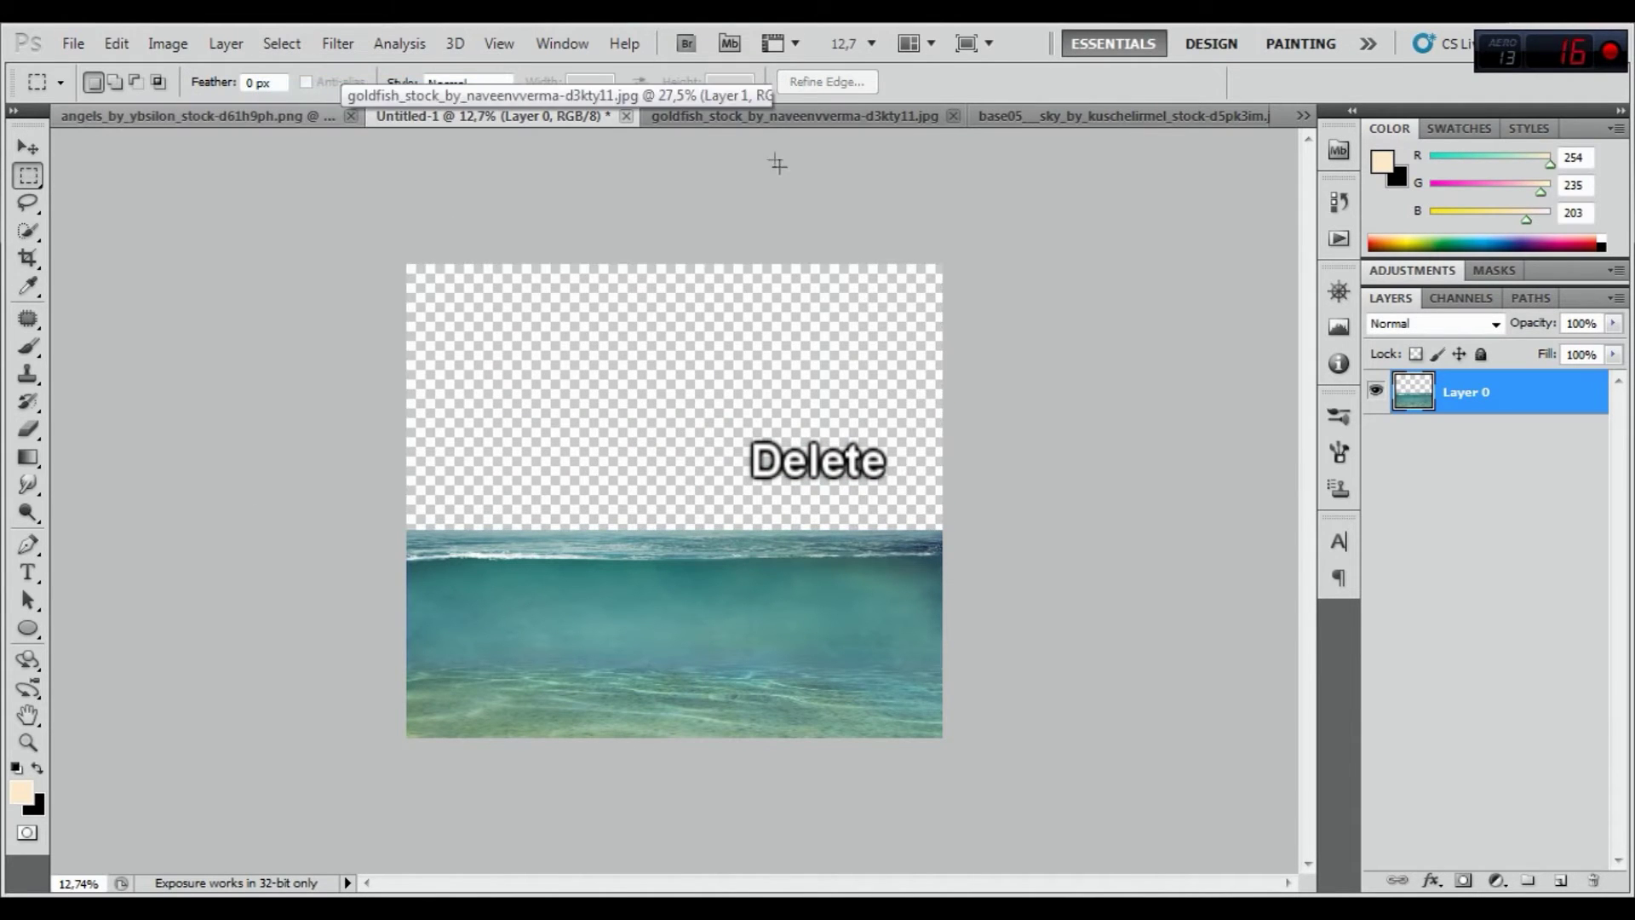
click(1021, 109)
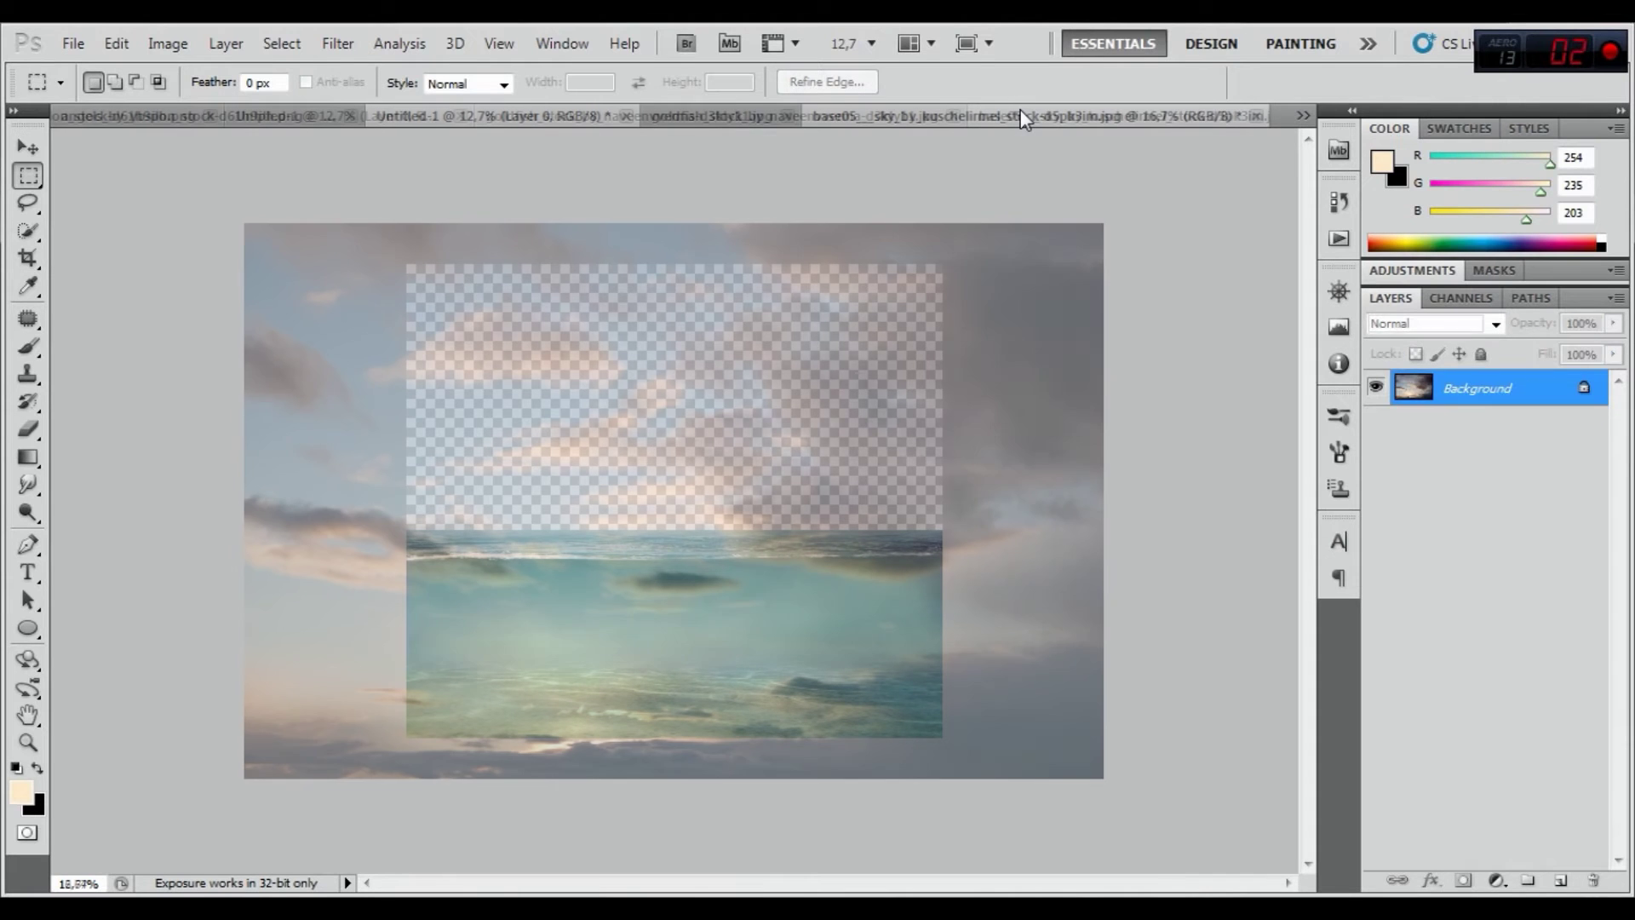
Bring the sunset sky photo into the composite as Layer 1 beneath the sea layer
mouse_move(1020, 109)
mouse_down()
mouse_move(1000, 226)
mouse_move(1000, 201)
mouse_up()
key(v)
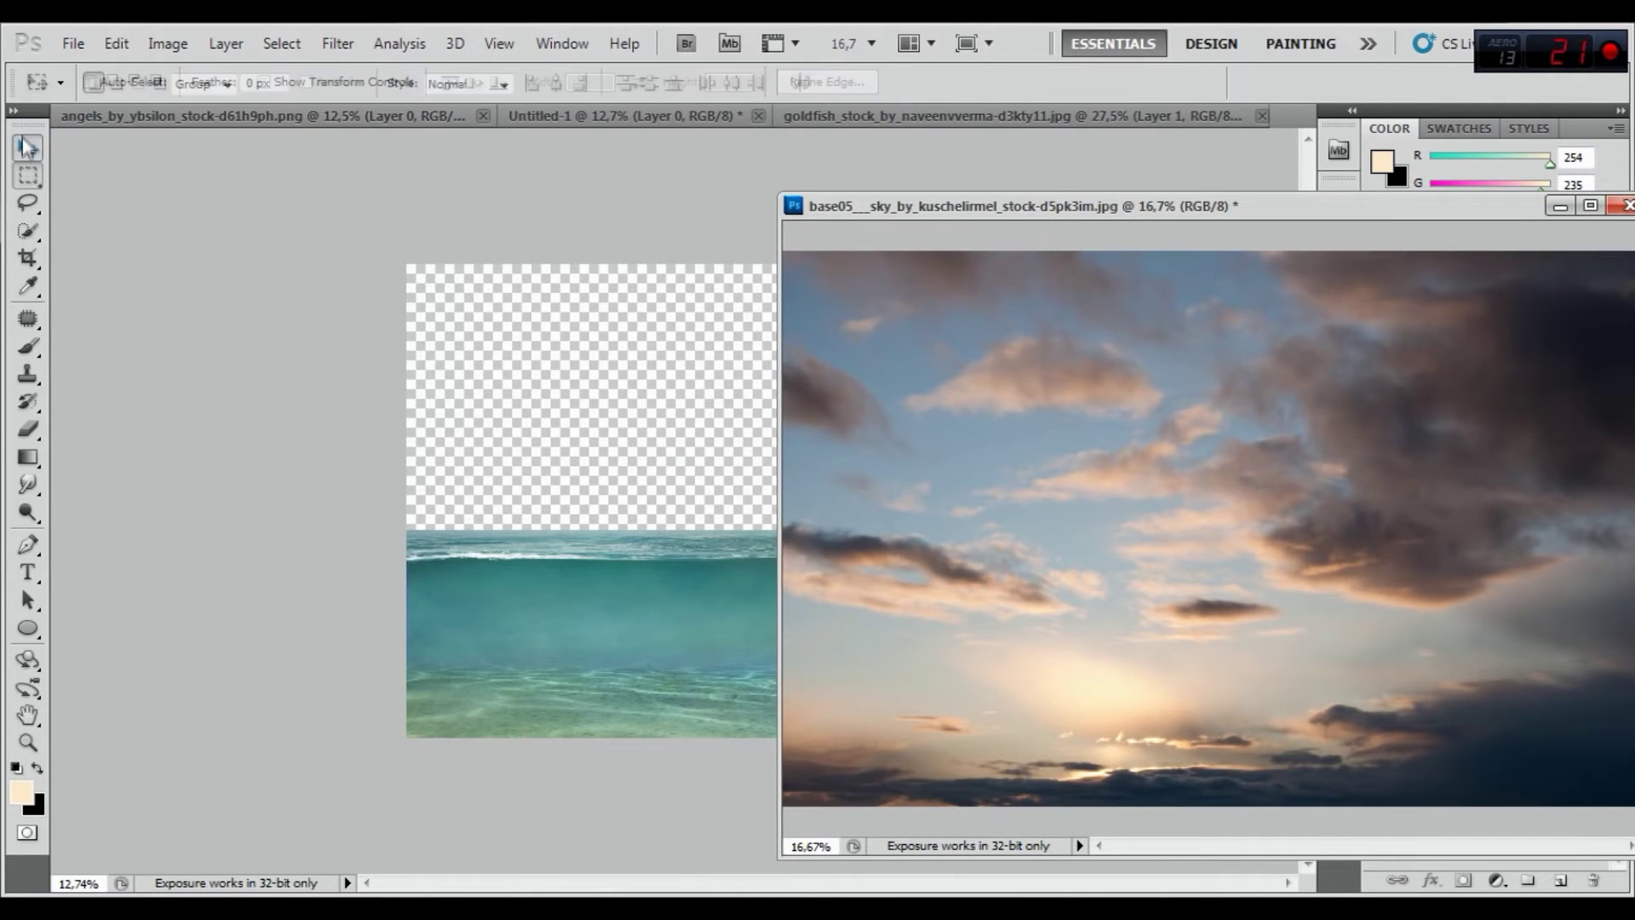
drag(1031, 551, 642, 452)
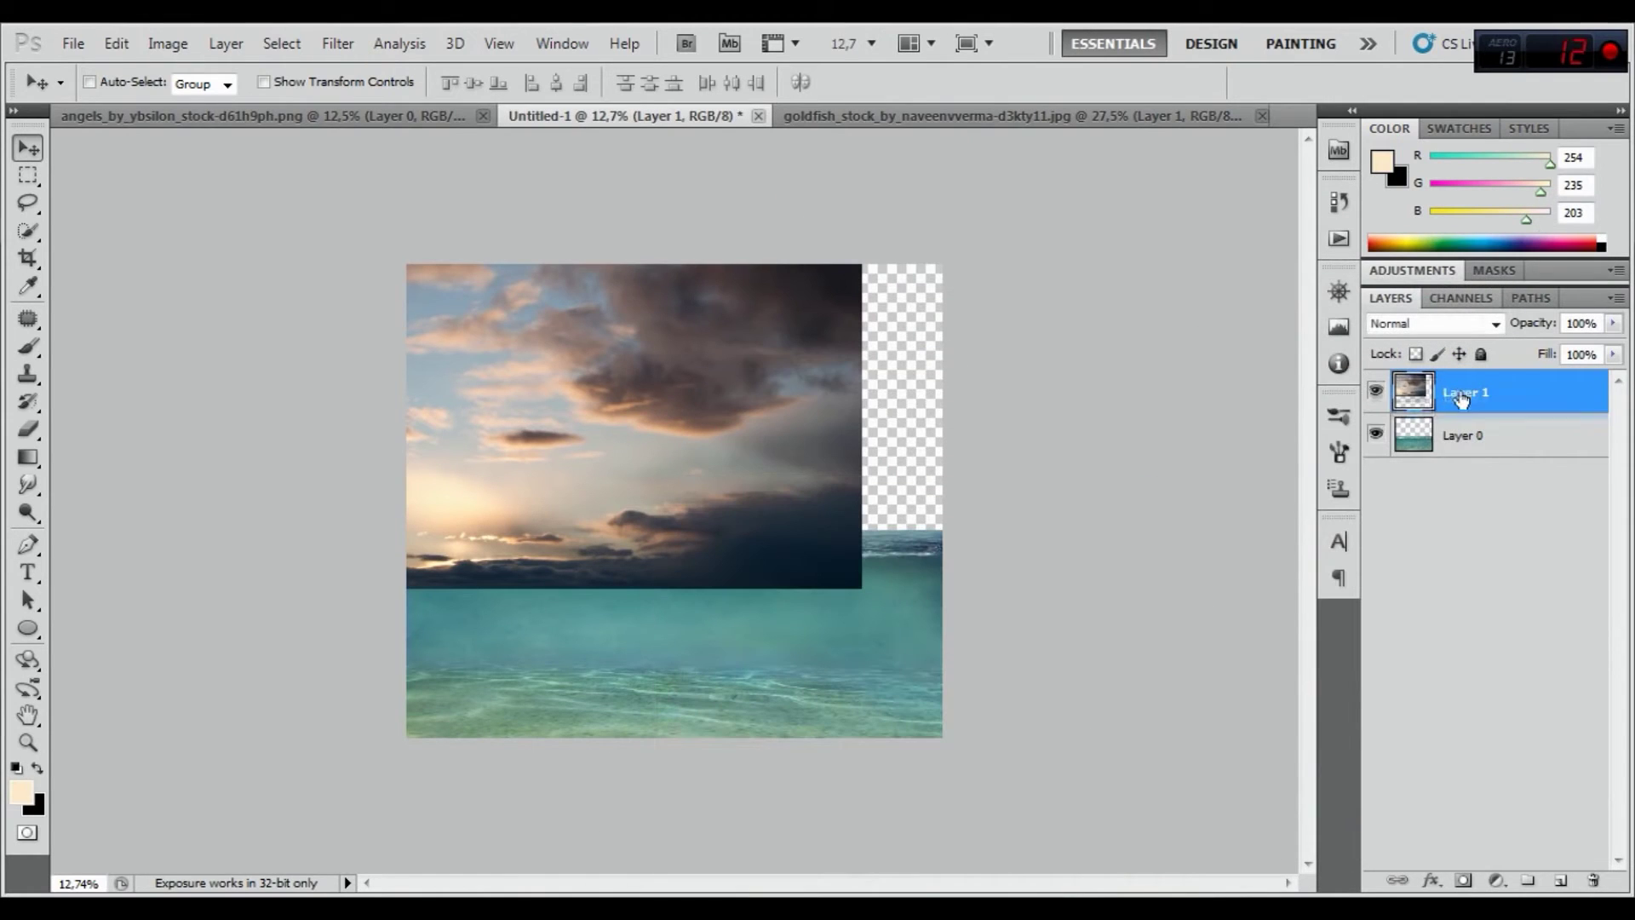
drag(1460, 396, 1458, 465)
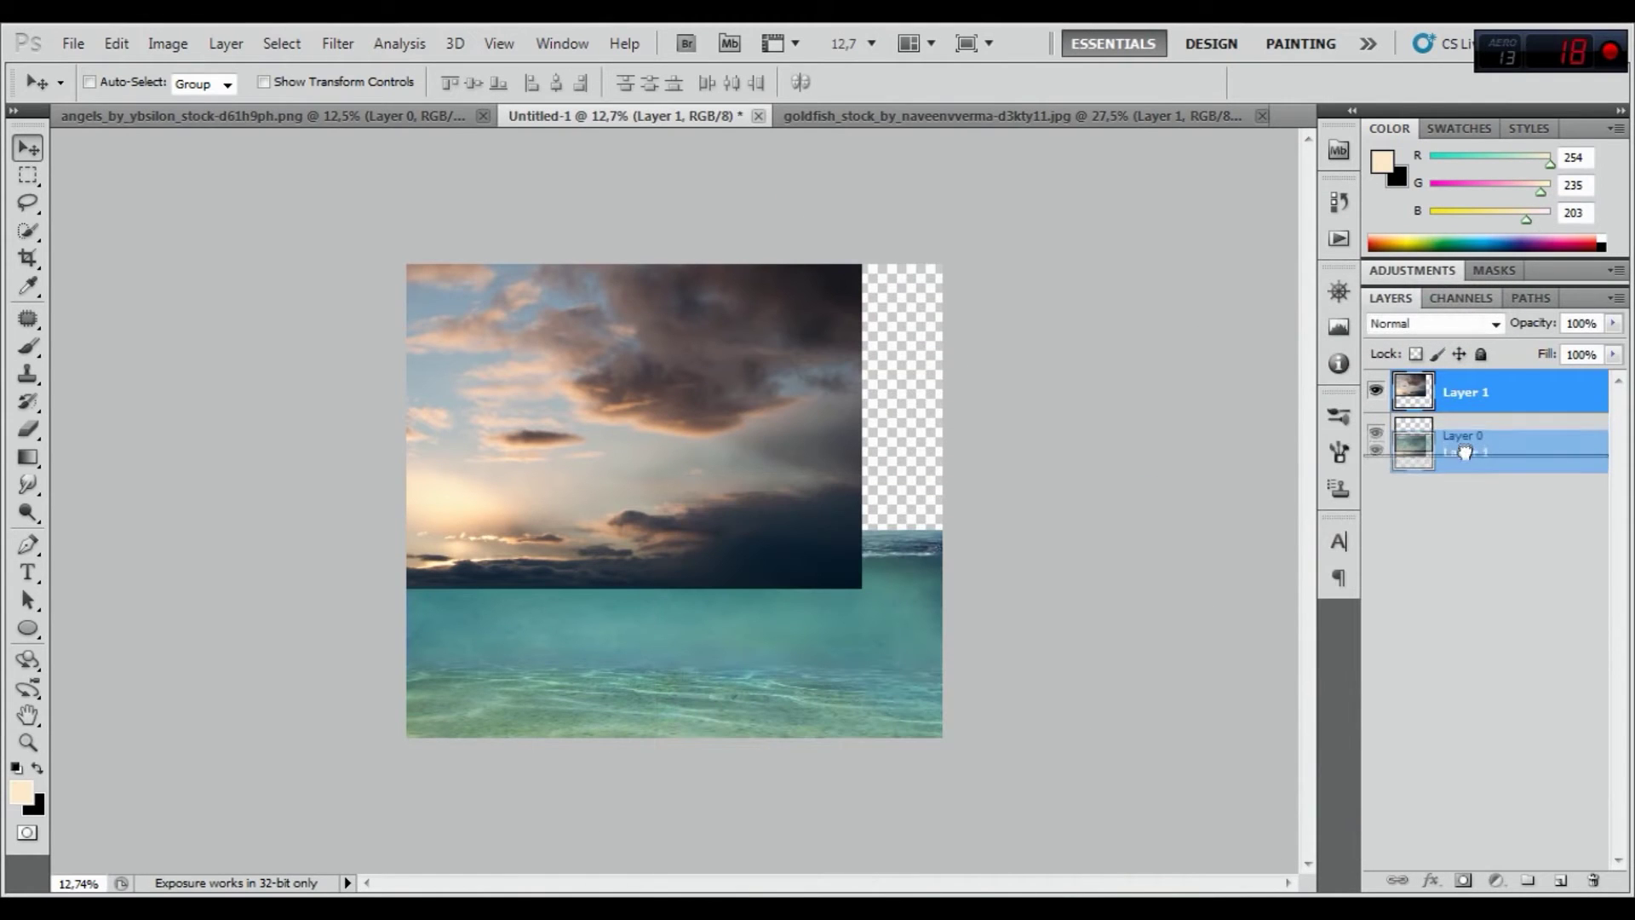
drag(730, 383, 852, 427)
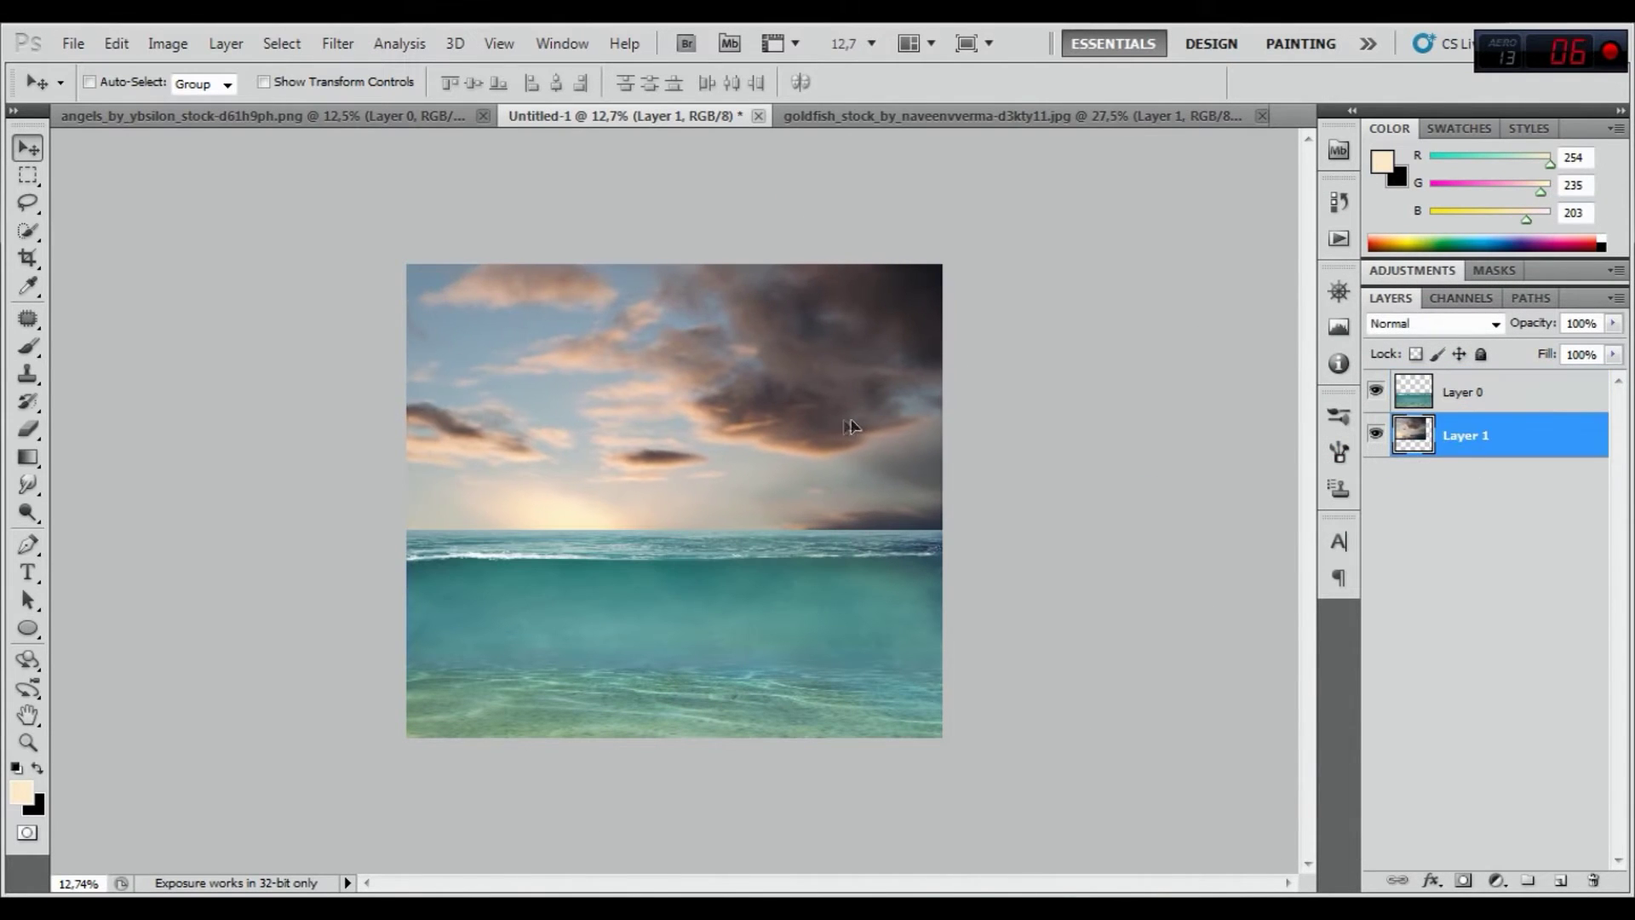
Scale the sky proportionally to about 84% and position it to fill the top
key(ctrl+t)
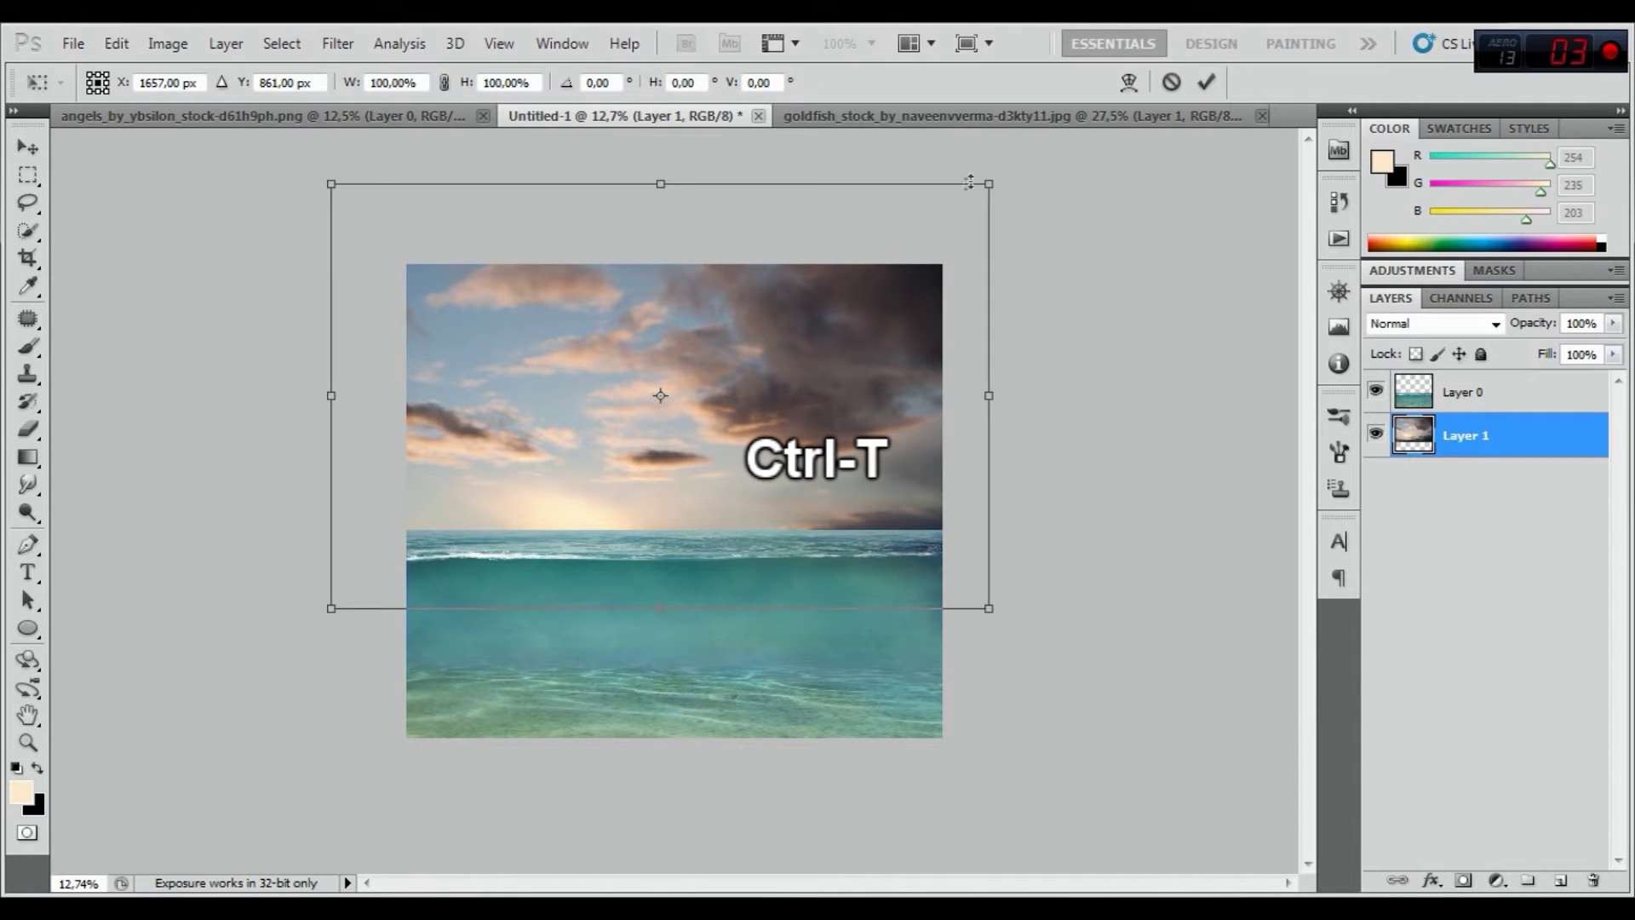
click(444, 83)
drag(989, 183, 909, 247)
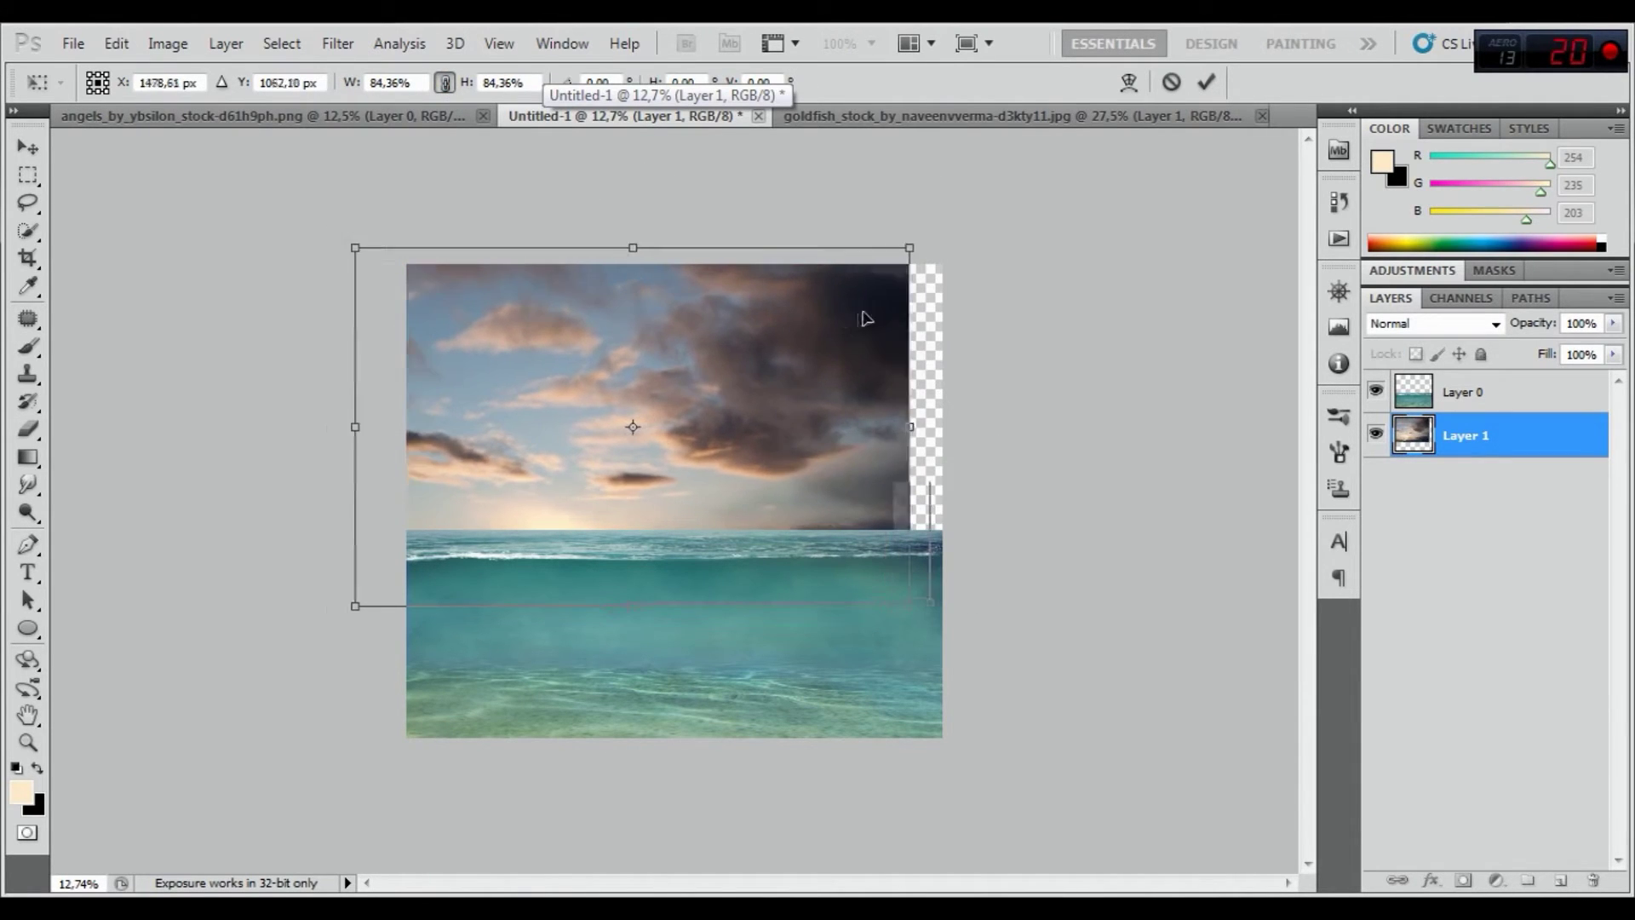
drag(845, 318, 885, 310)
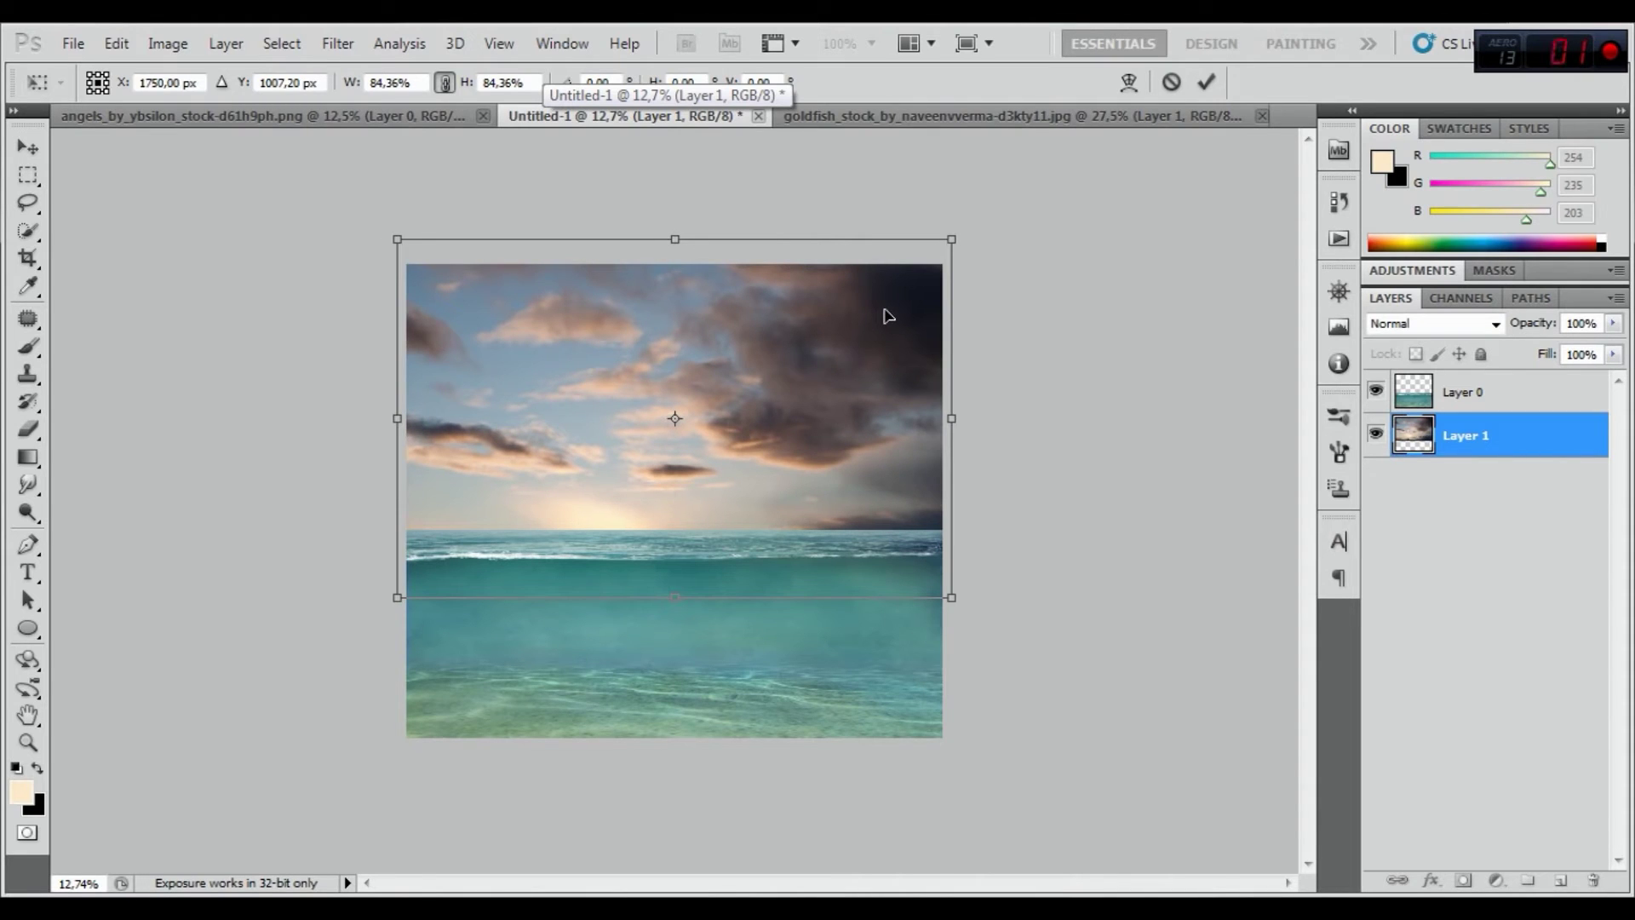
click(1207, 83)
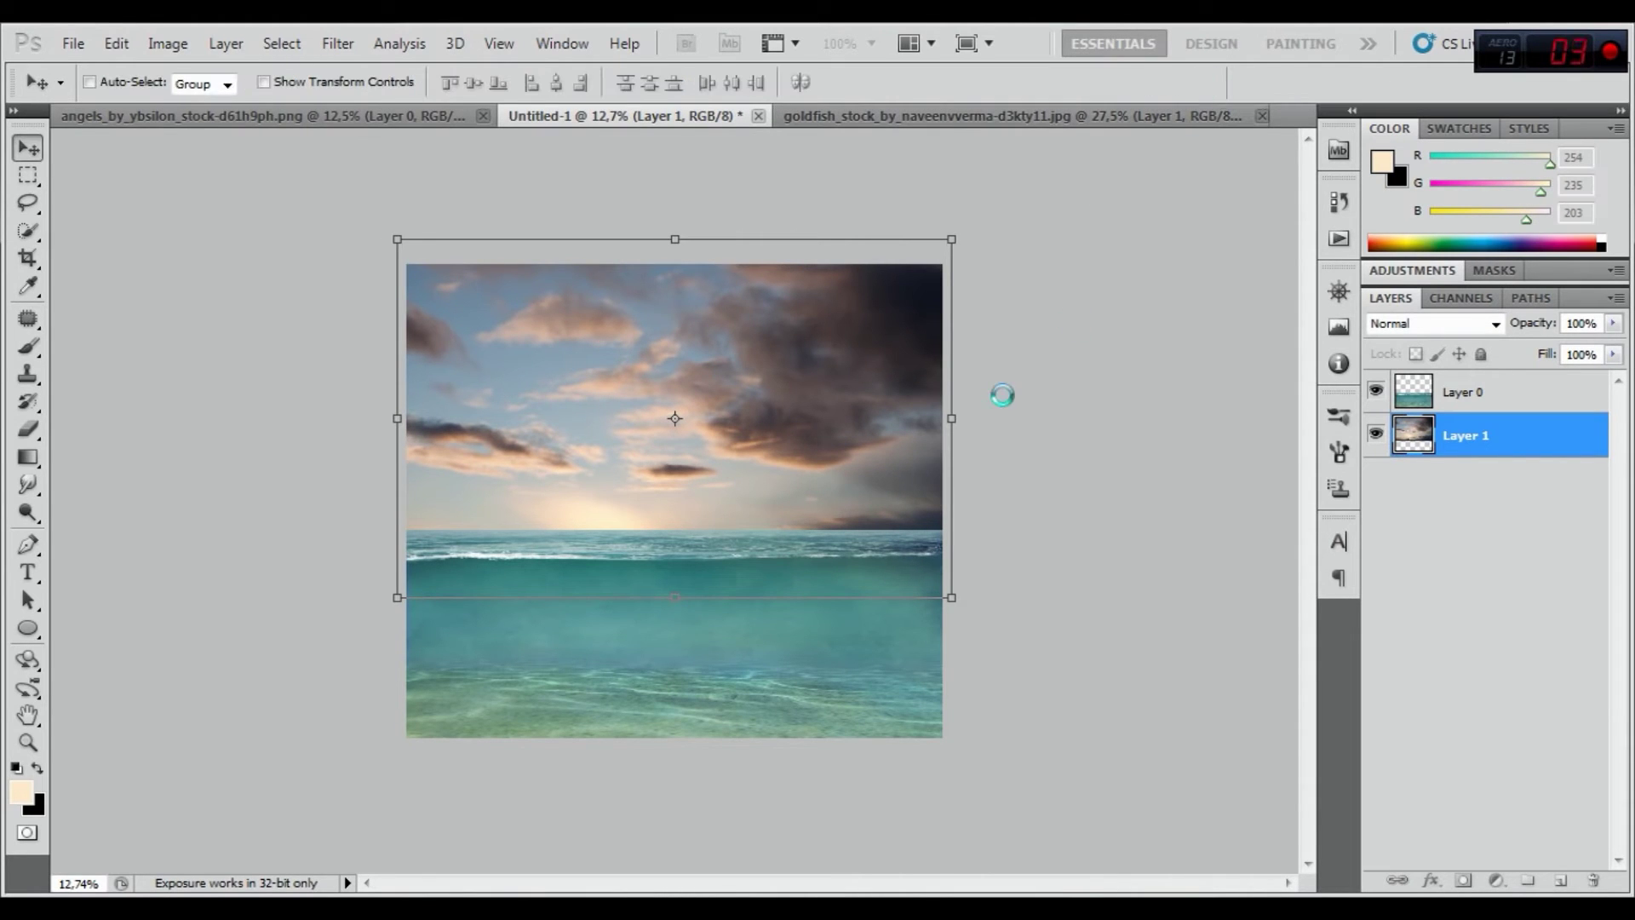
scroll(854, 462, up, 1)
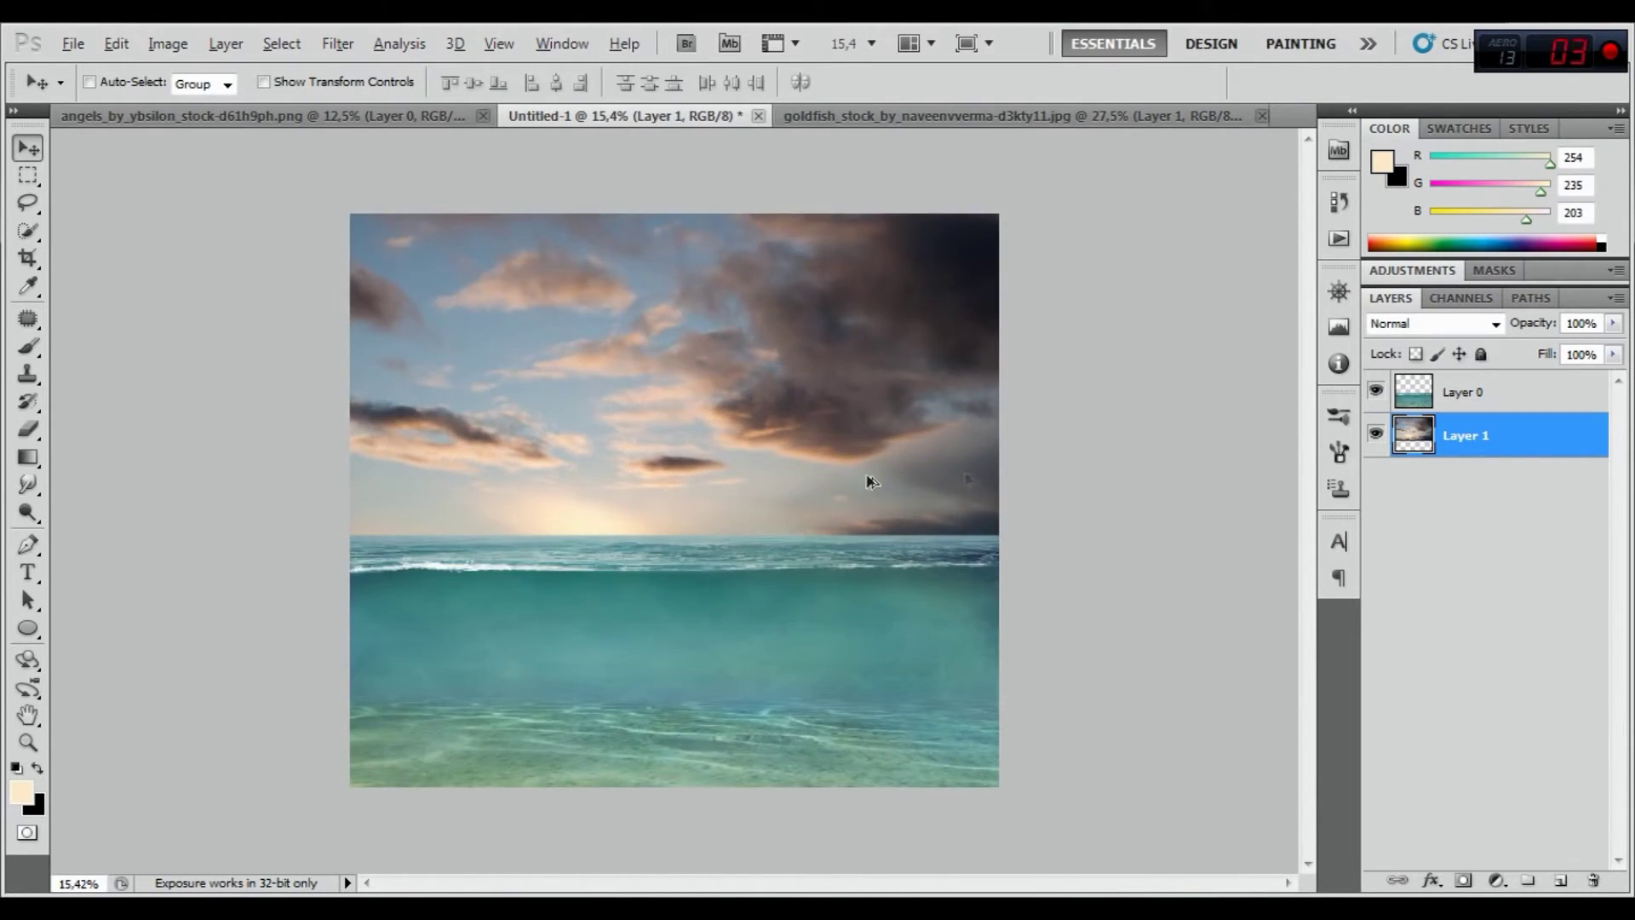
Add a layer mask to the sea layer and set up a soft round 411 px brush
click(1477, 394)
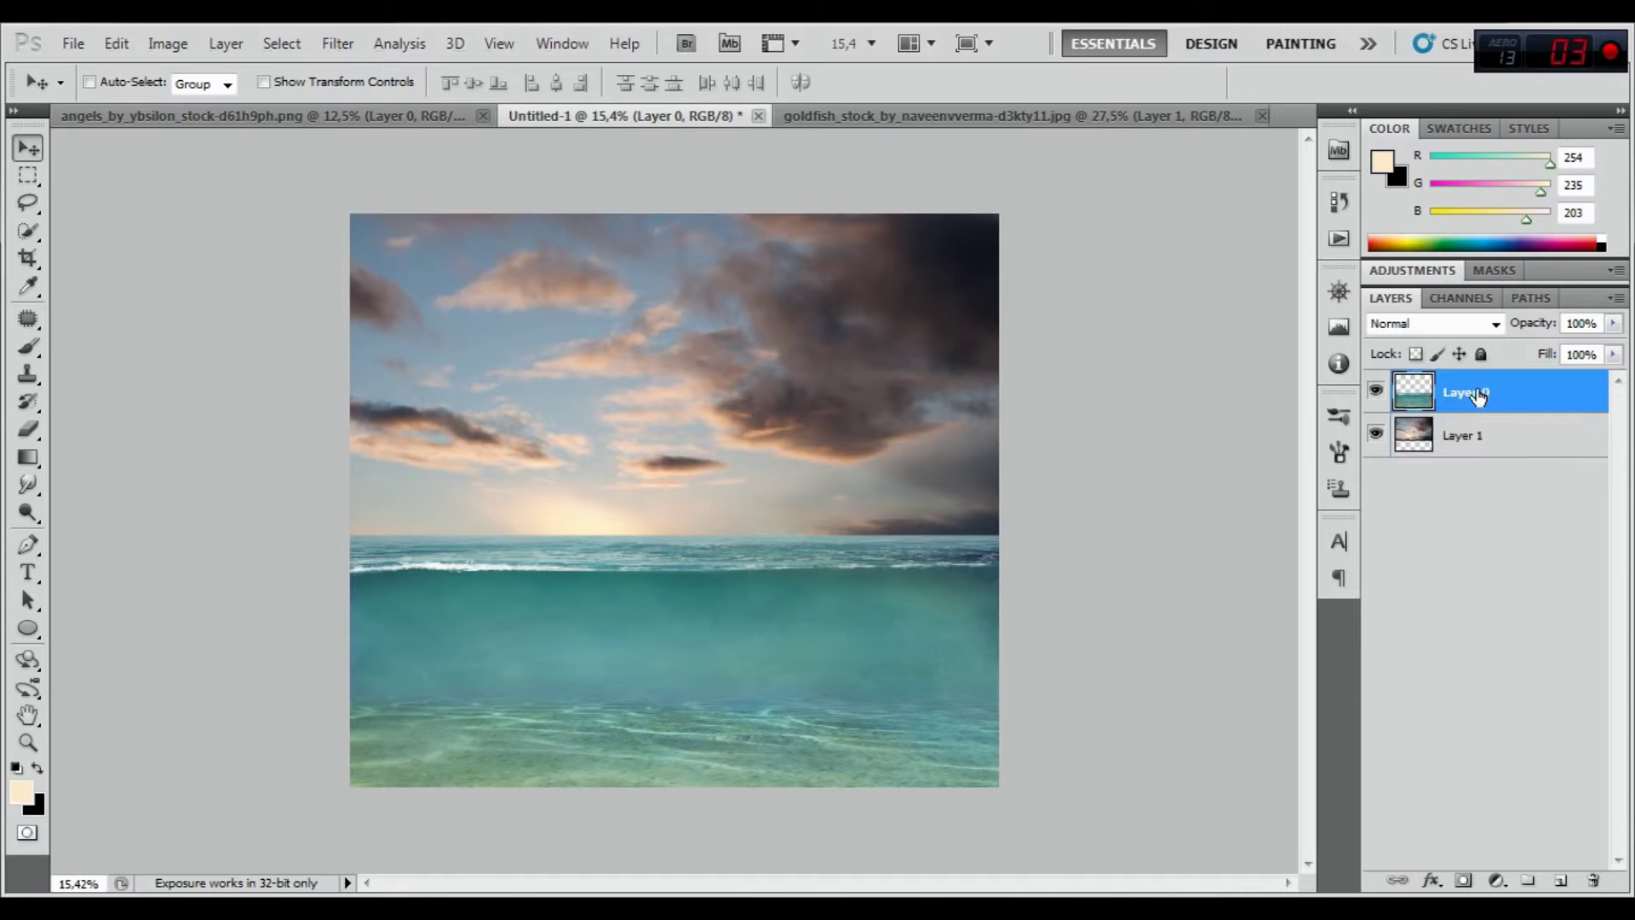
click(1465, 878)
click(28, 347)
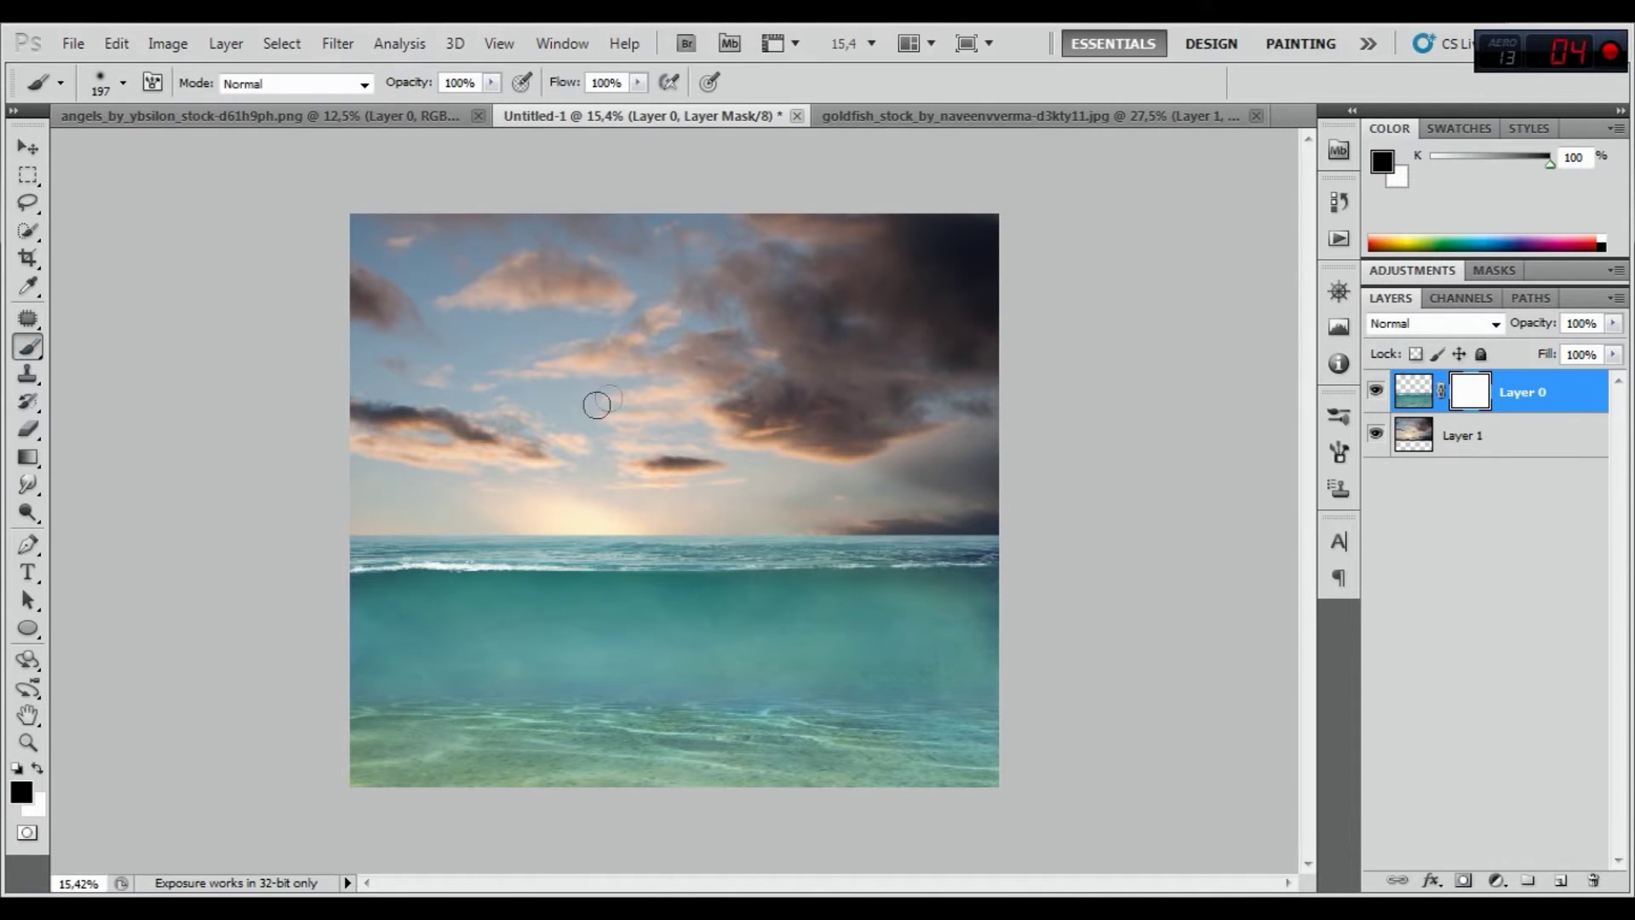
right_click(613, 388)
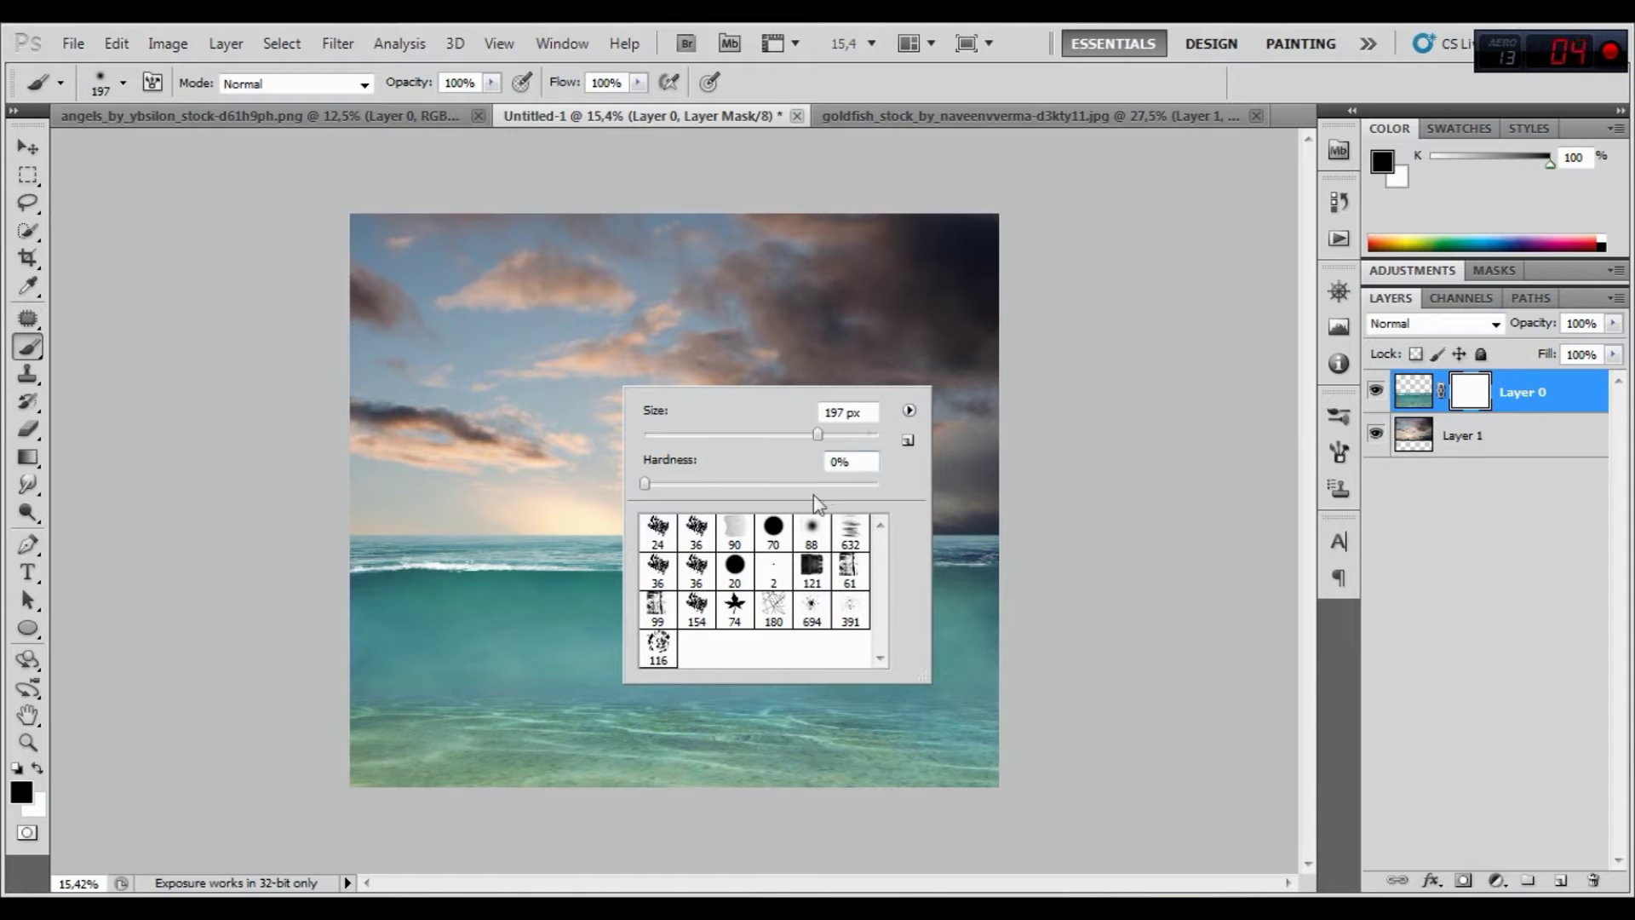
click(811, 532)
drag(749, 434, 789, 435)
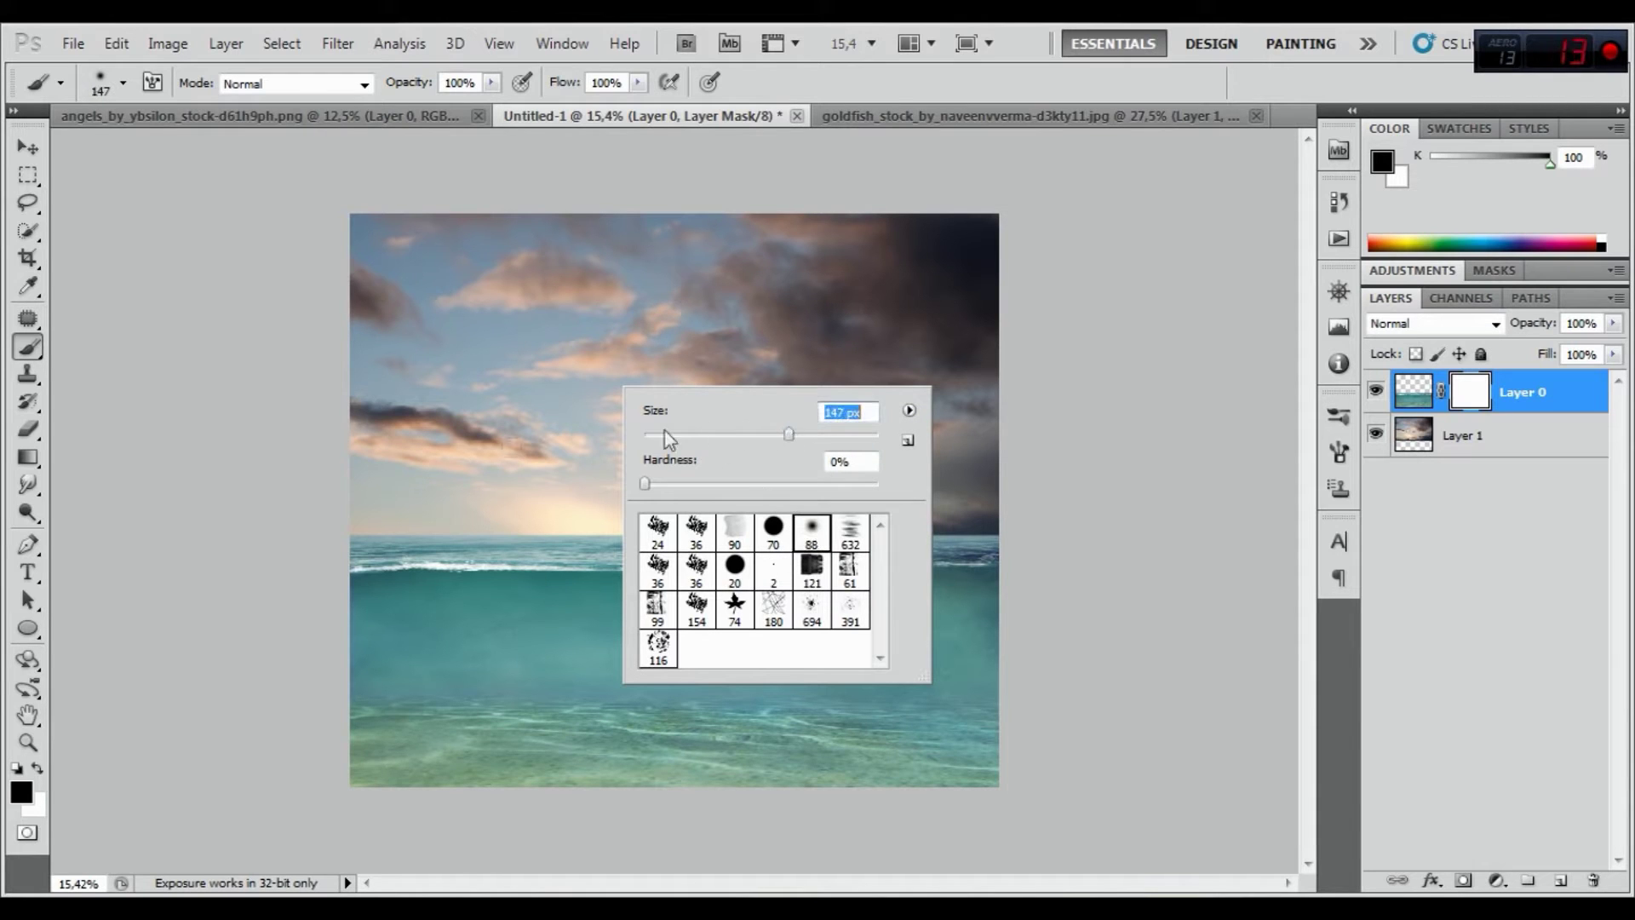
click(844, 434)
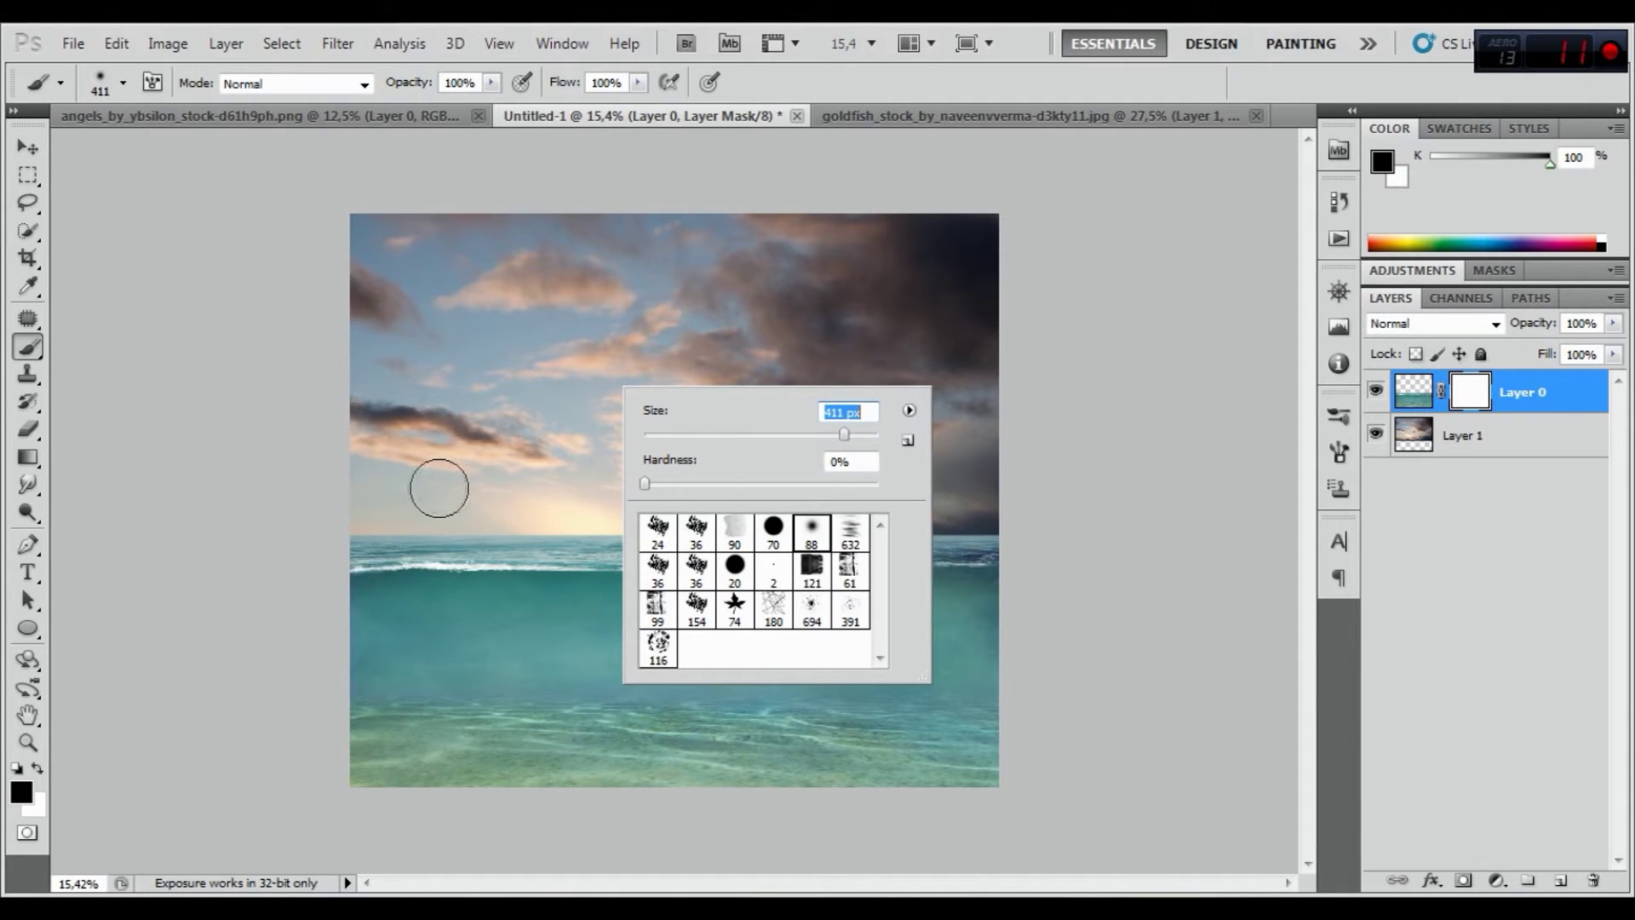
click(809, 107)
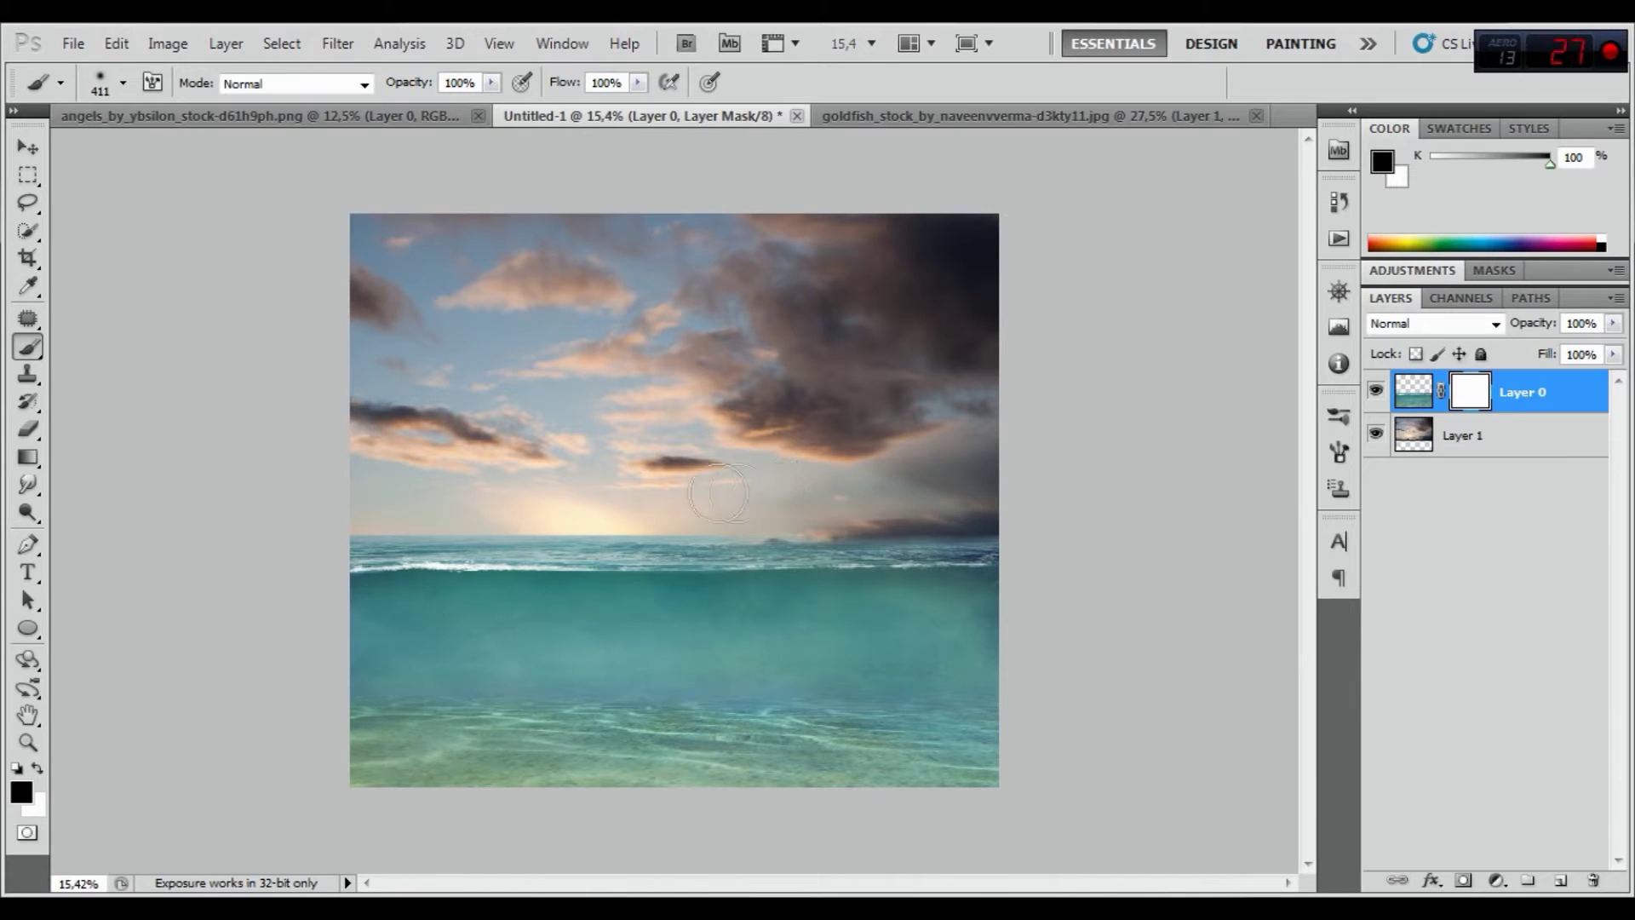
Paint black along the horizon, using a 298 px brush on the right, to blend sea into sky
drag(662, 498, 576, 486)
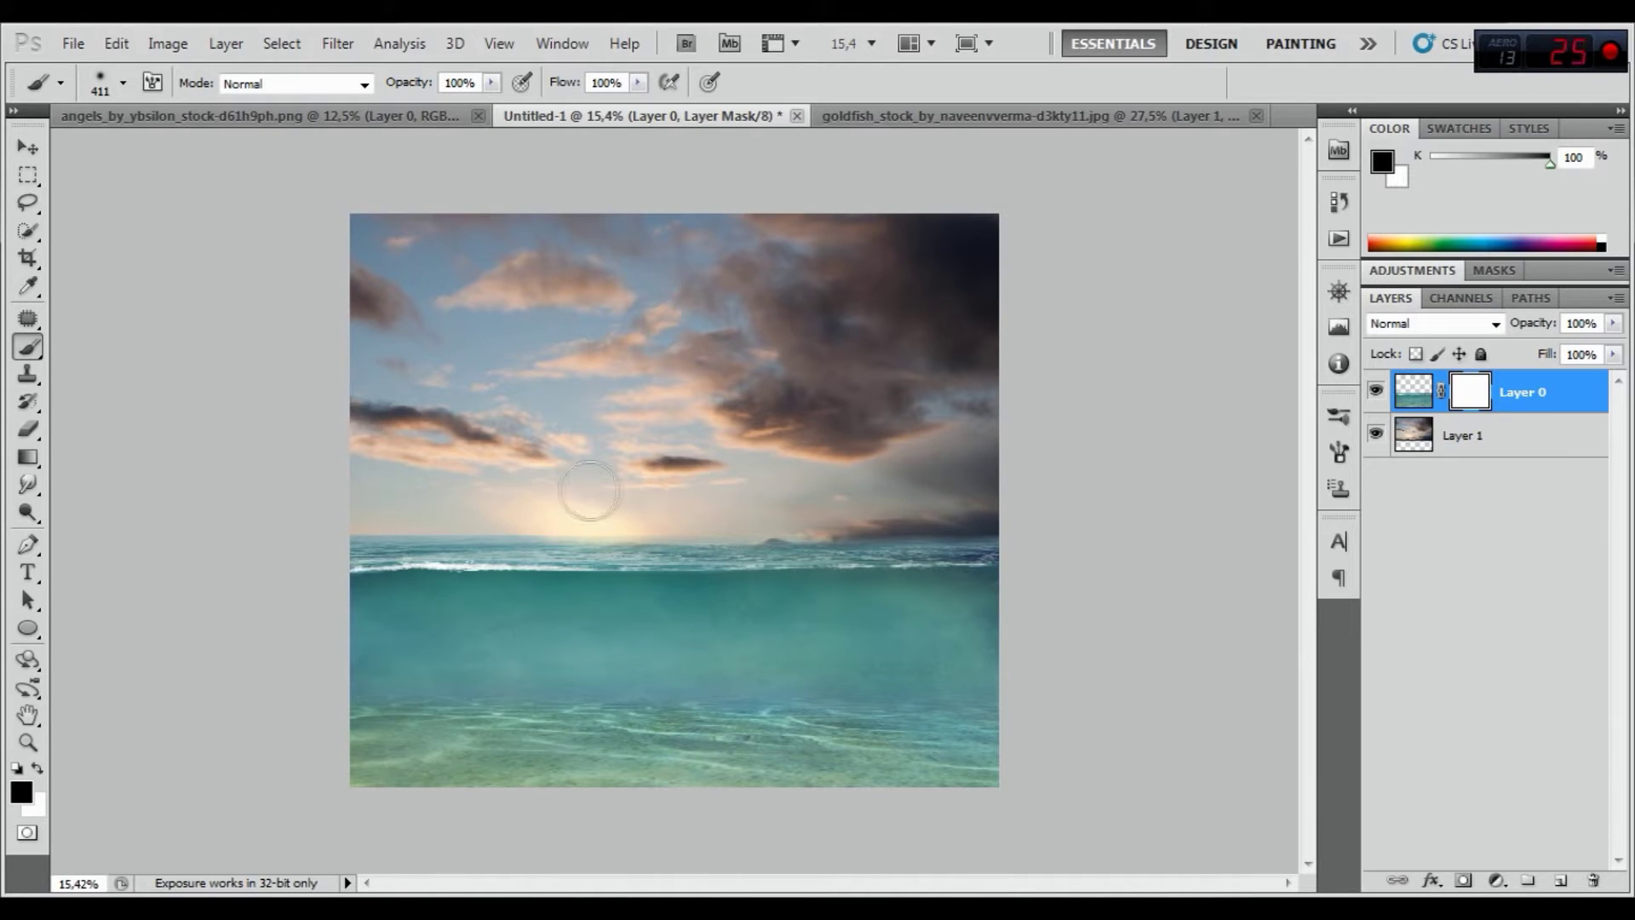
drag(523, 496, 474, 496)
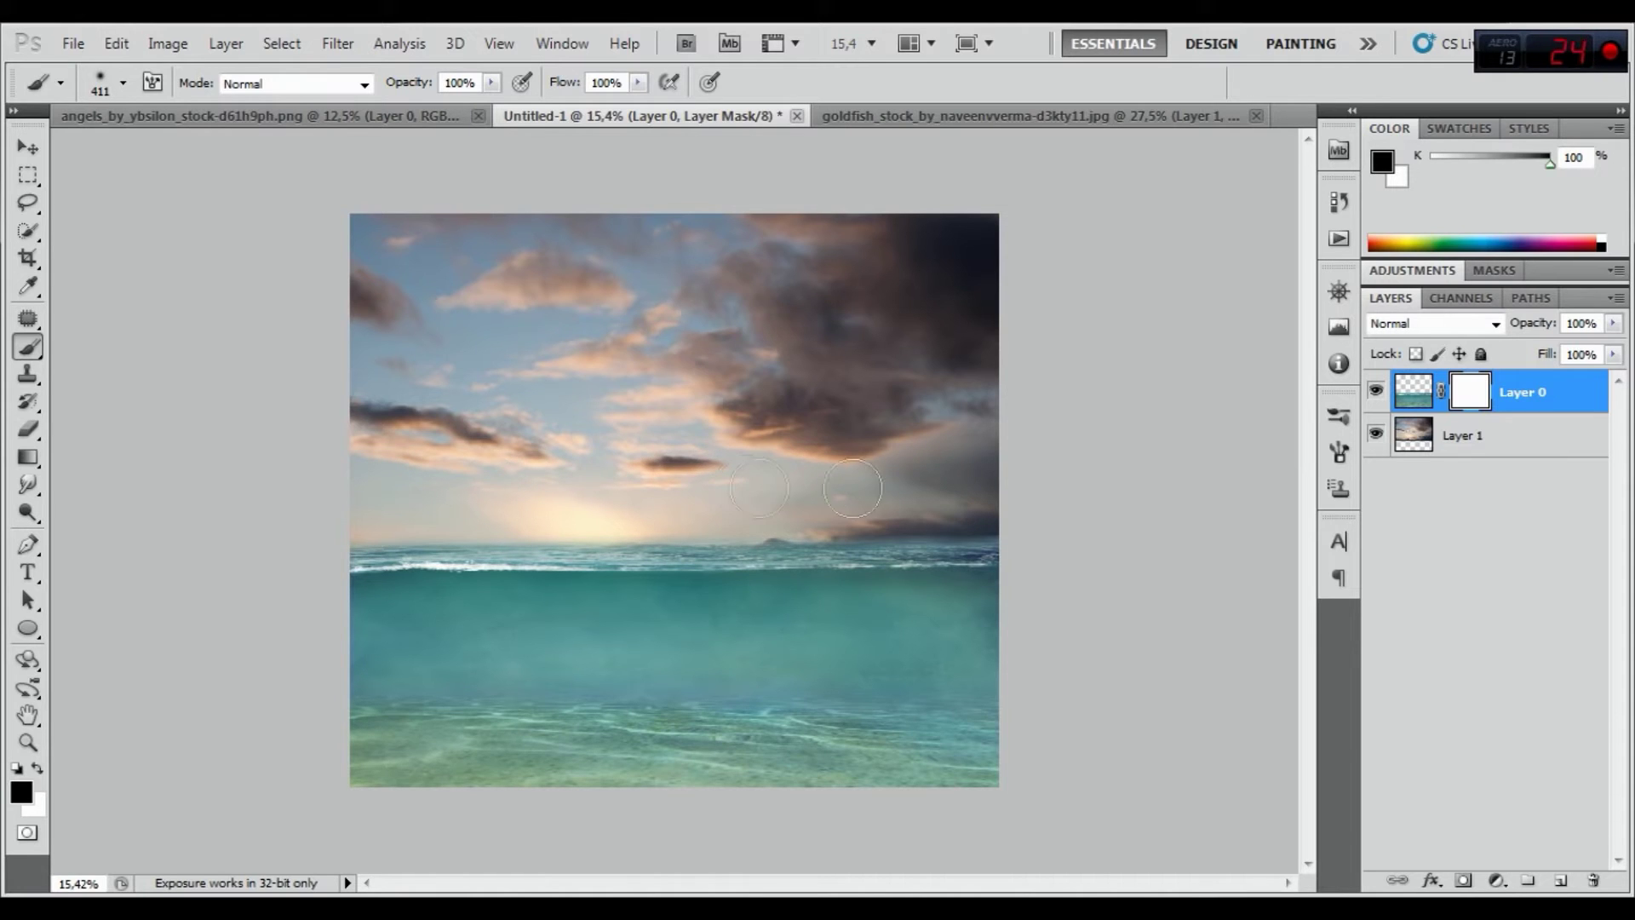
right_click(959, 450)
key(Return)
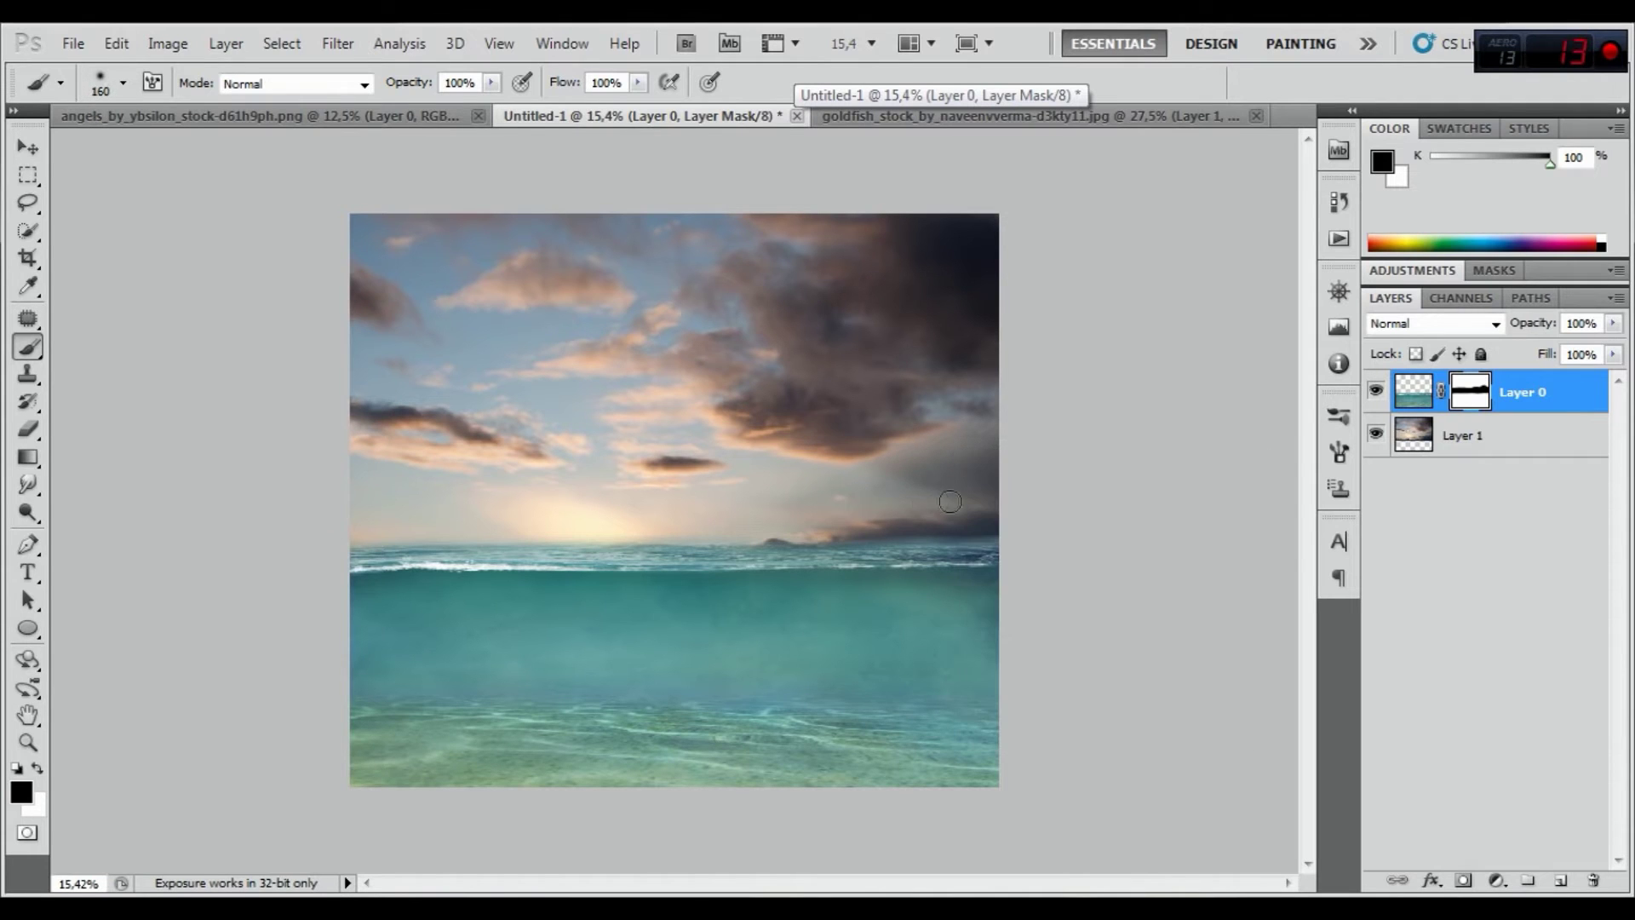
right_click(964, 514)
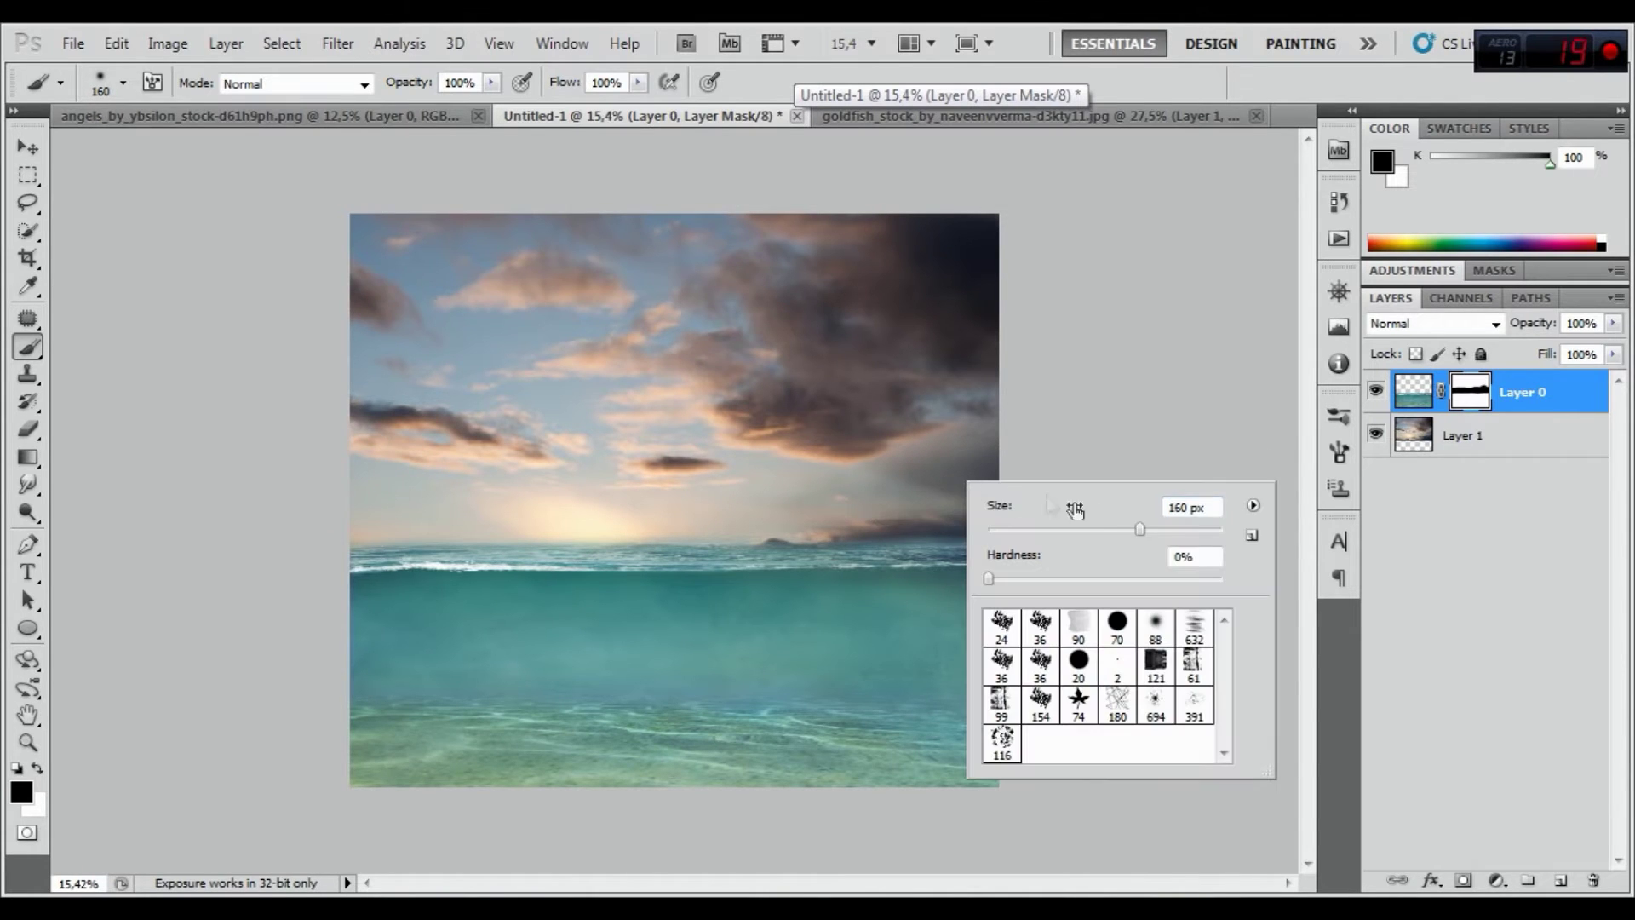
drag(1157, 529, 1175, 529)
key(Return)
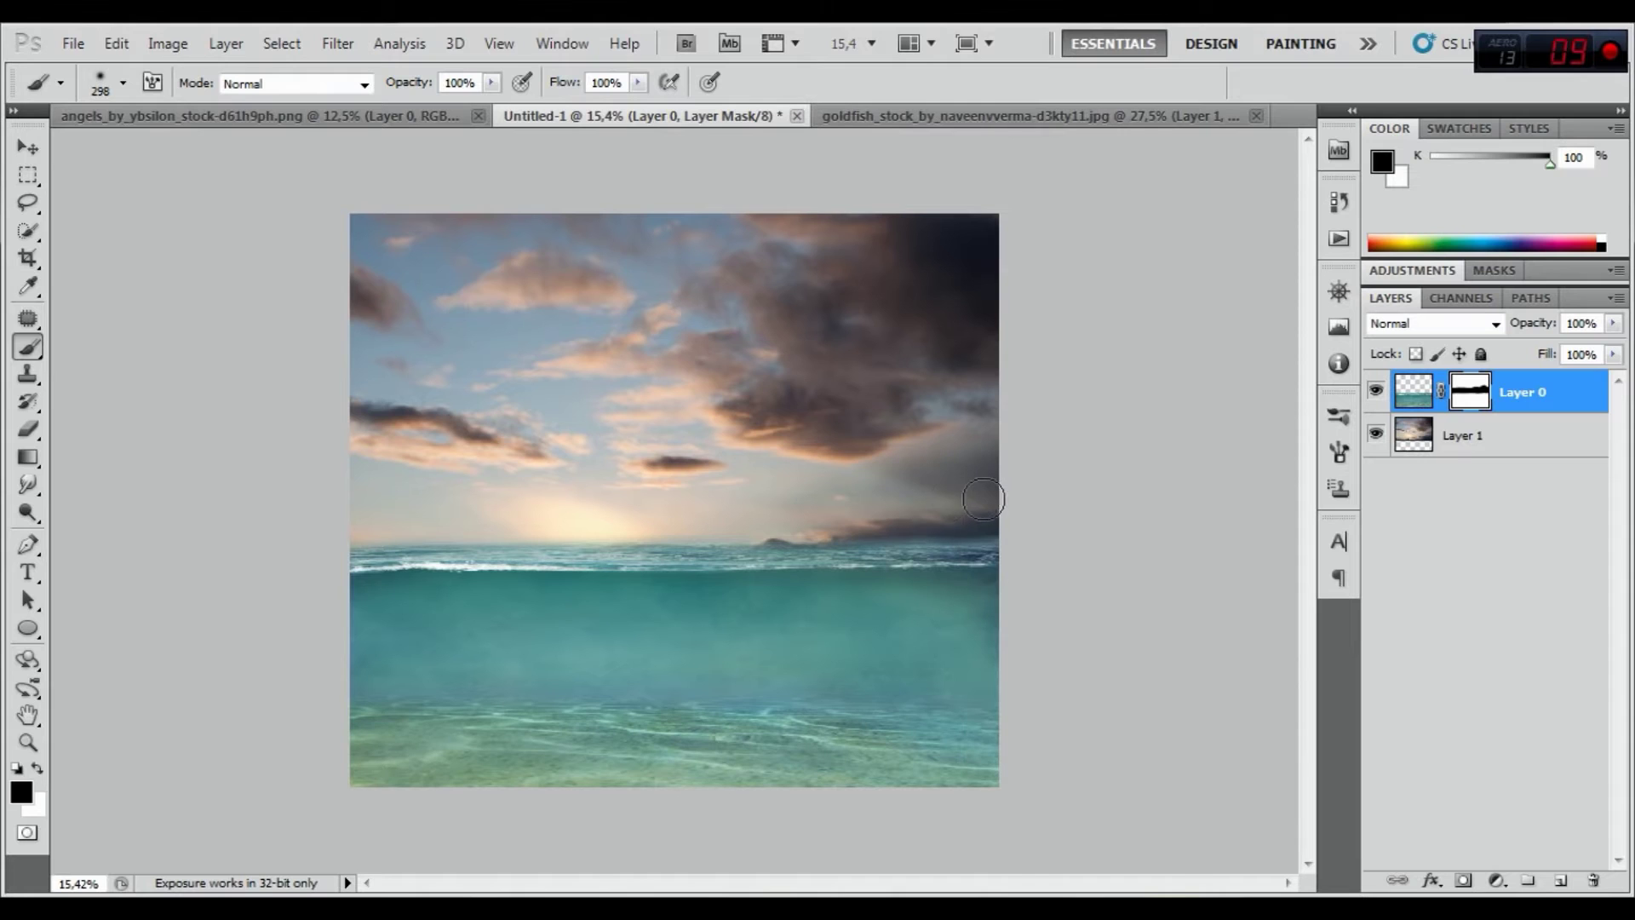
drag(906, 506, 913, 474)
scroll(660, 659, up, 1)
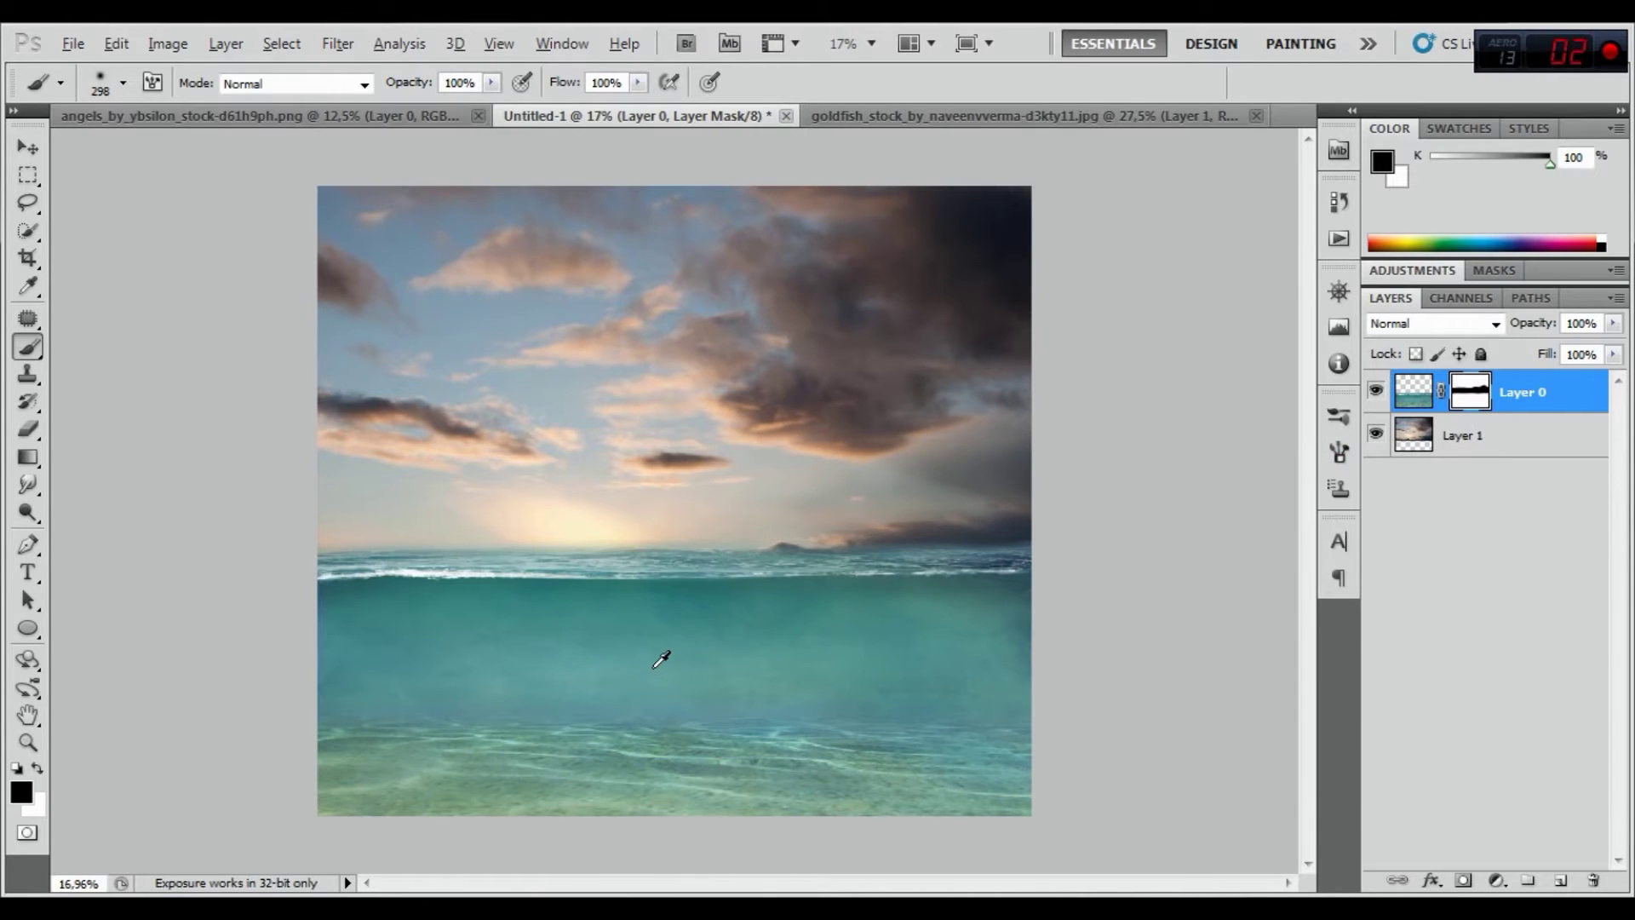
Add a Color Balance adjustment to the sea, pushing its highlights Yellow-Blue to +5
click(1375, 390)
click(1496, 880)
click(1468, 631)
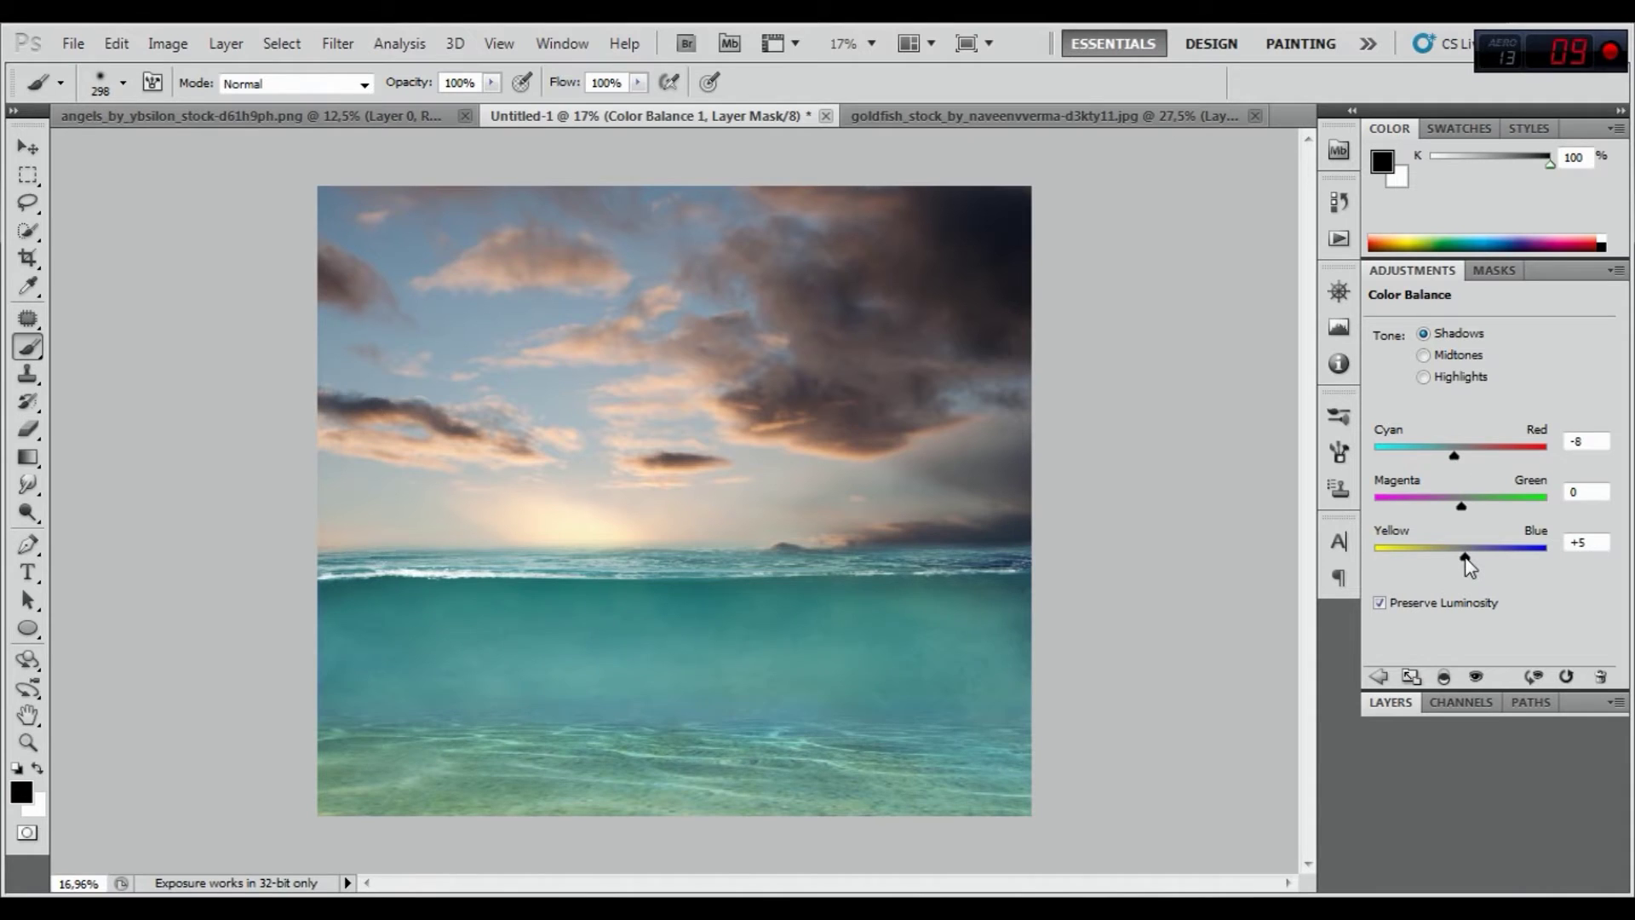
click(1431, 357)
click(1435, 378)
drag(1461, 557, 1466, 558)
click(1397, 702)
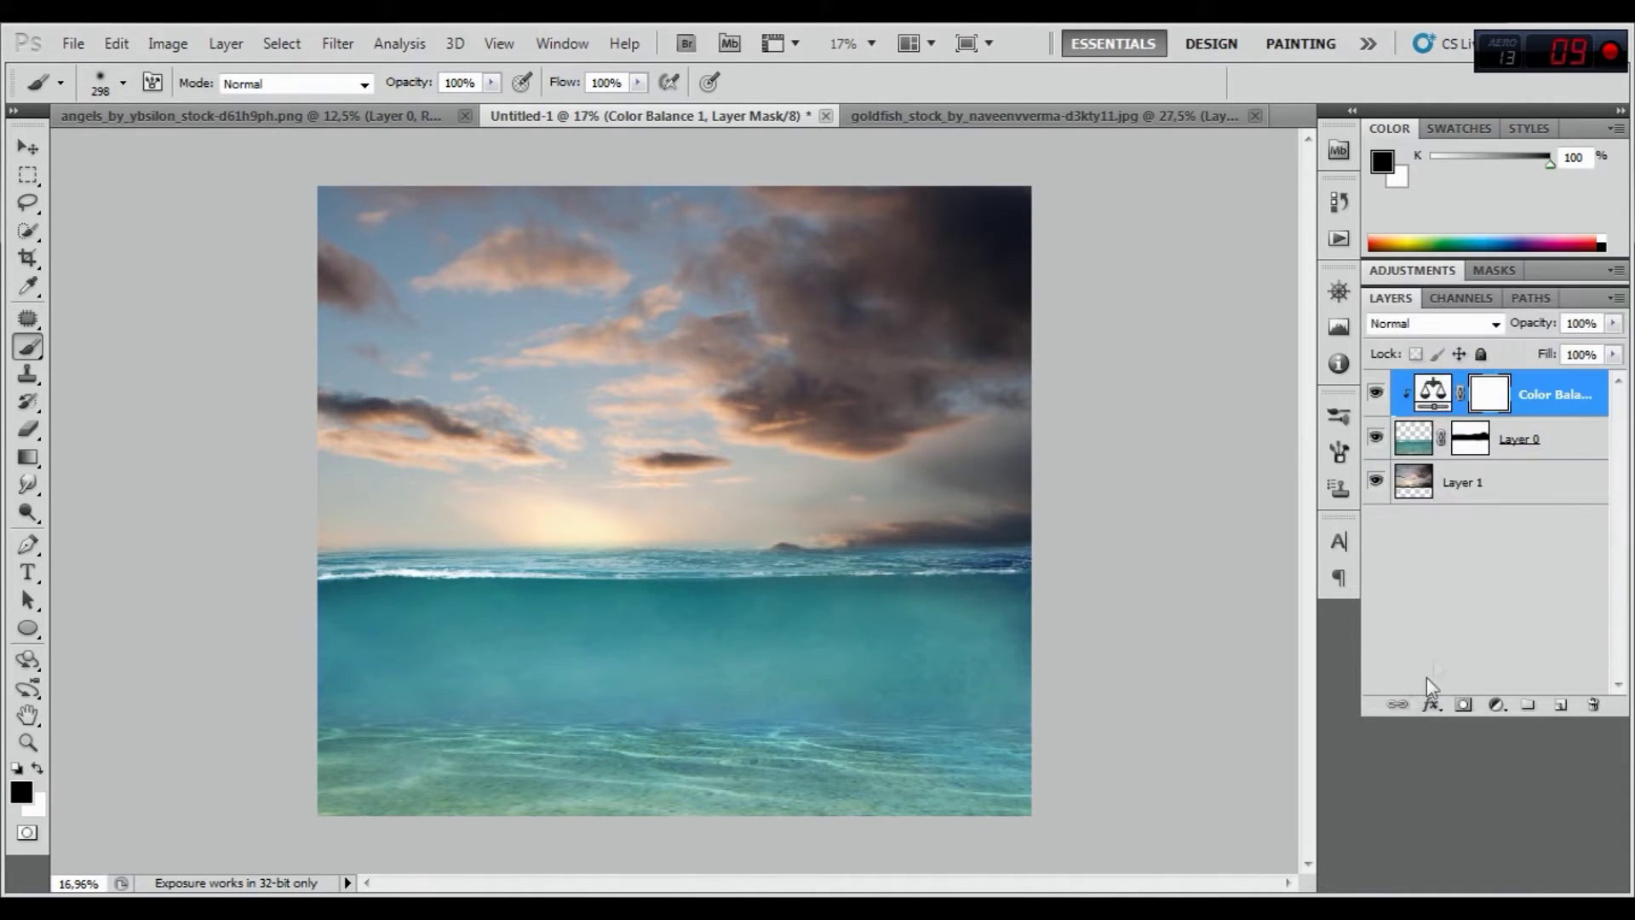
click(1545, 448)
click(1540, 399)
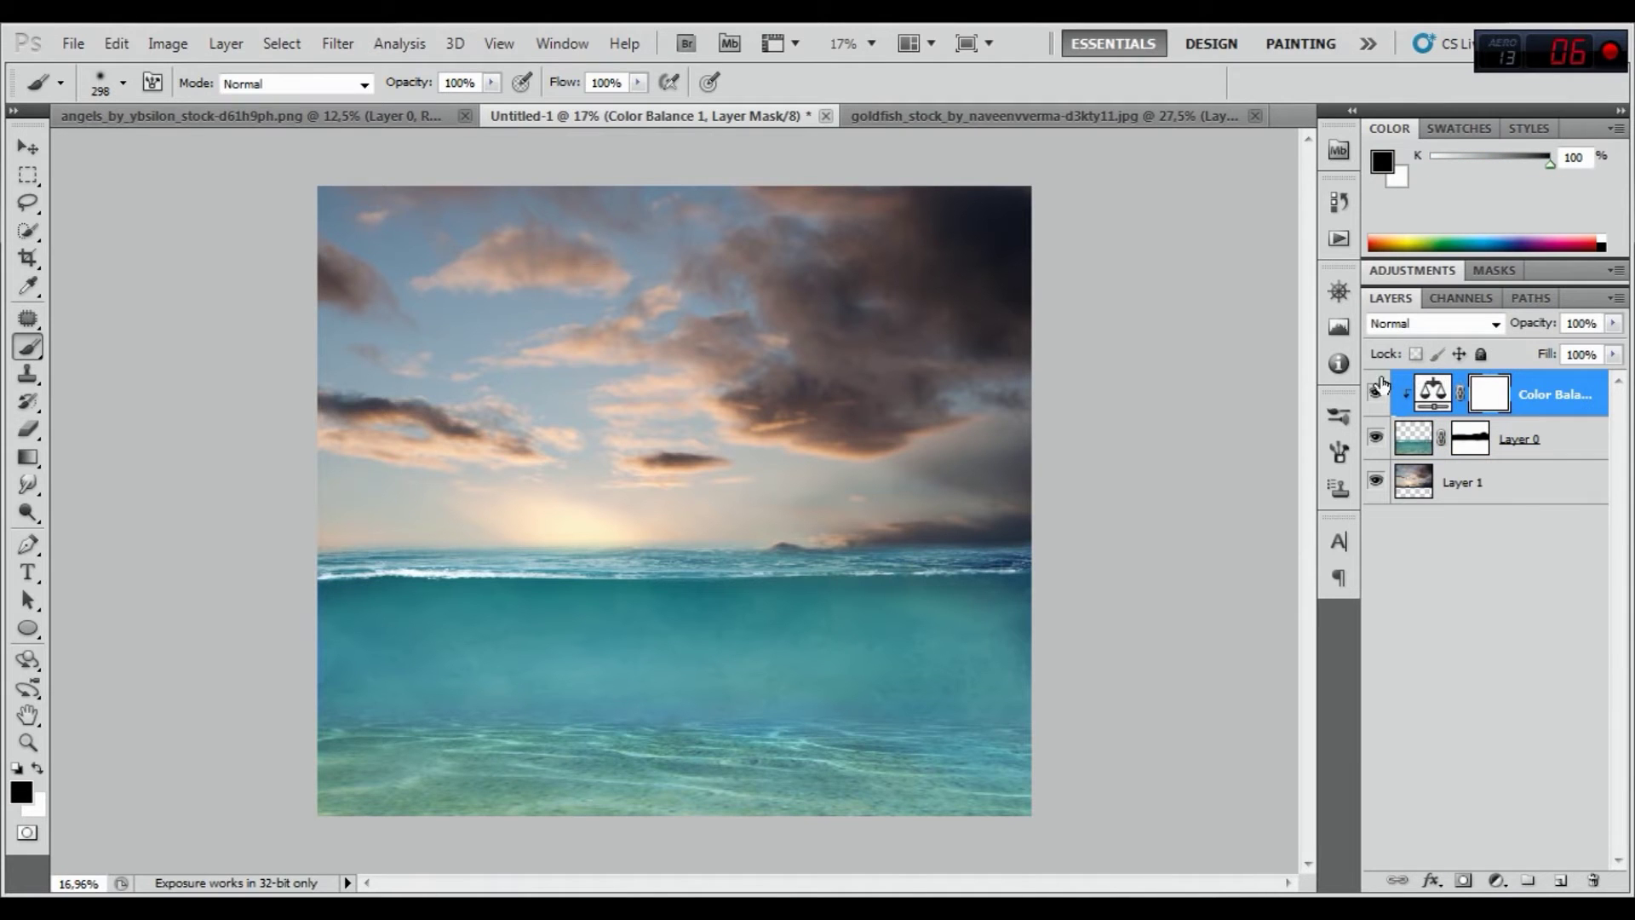
Add a Color Balance adjustment layer above the sky Layer 1
click(1496, 489)
right_click(1496, 491)
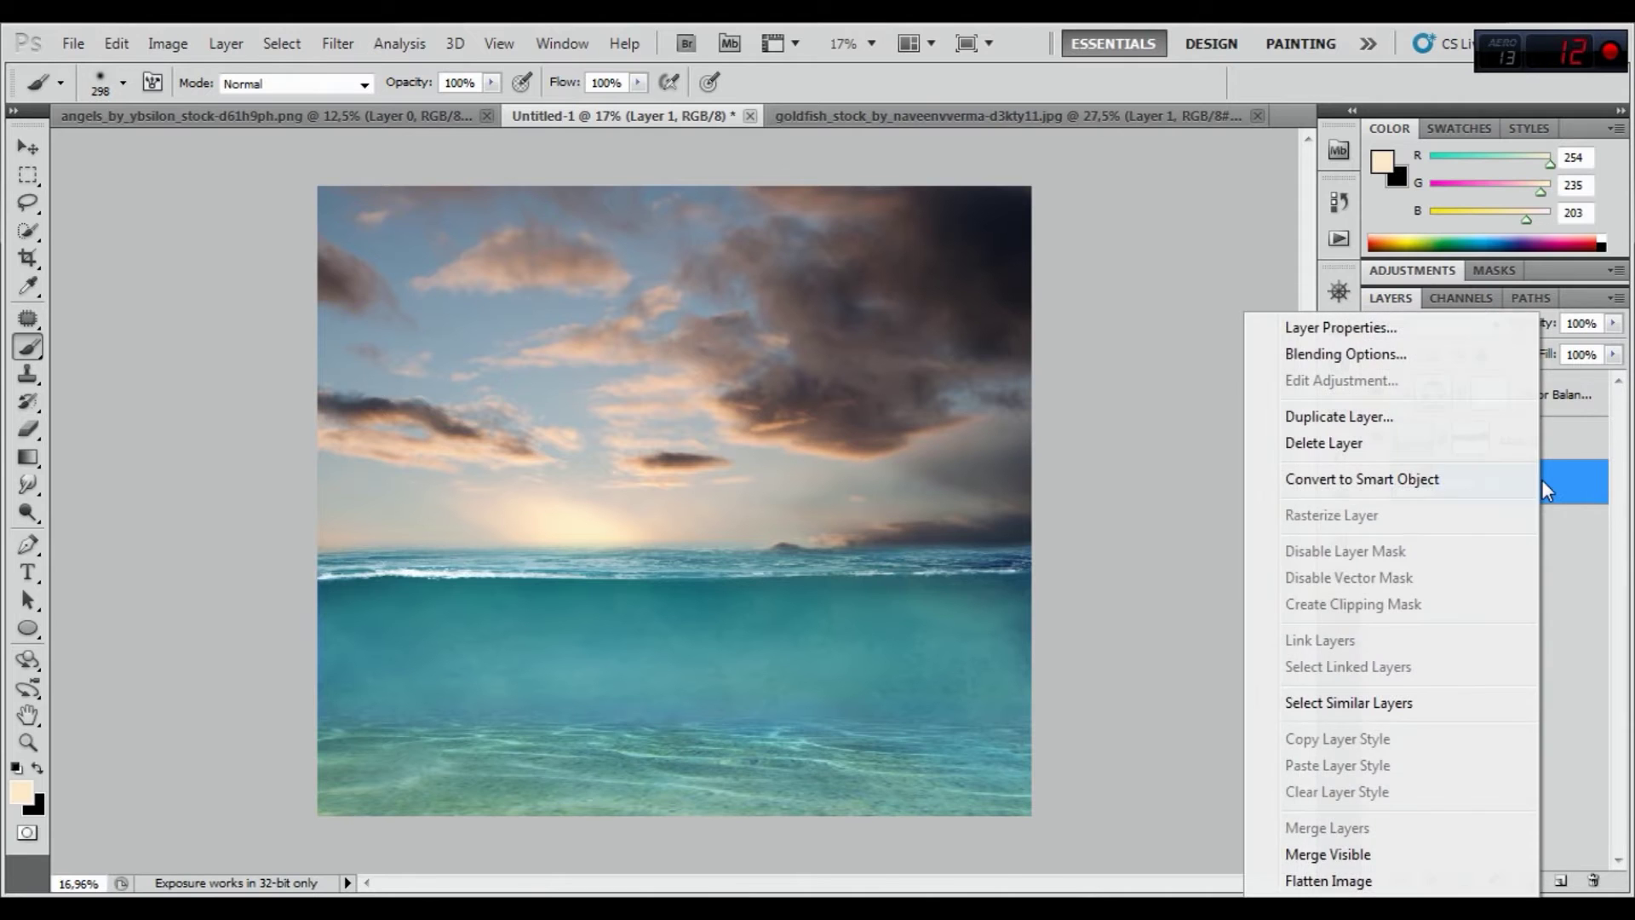
click(1542, 479)
click(1495, 884)
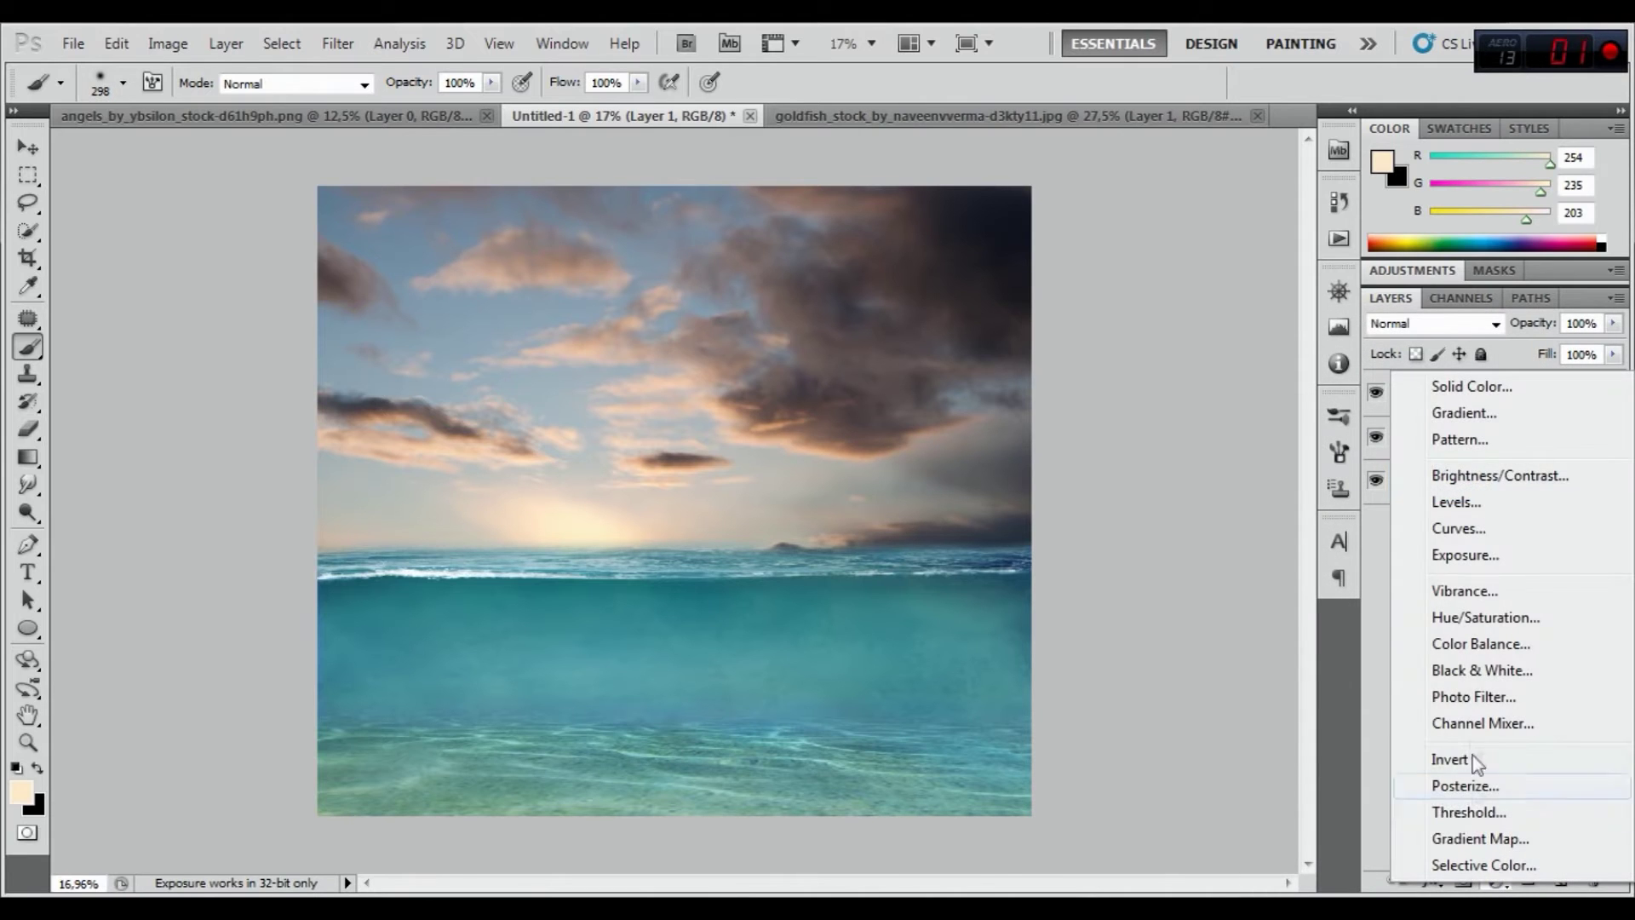
click(1464, 649)
Shift the sky adjustment's midtones toward blue and its highlights slightly toward magenta
click(1424, 333)
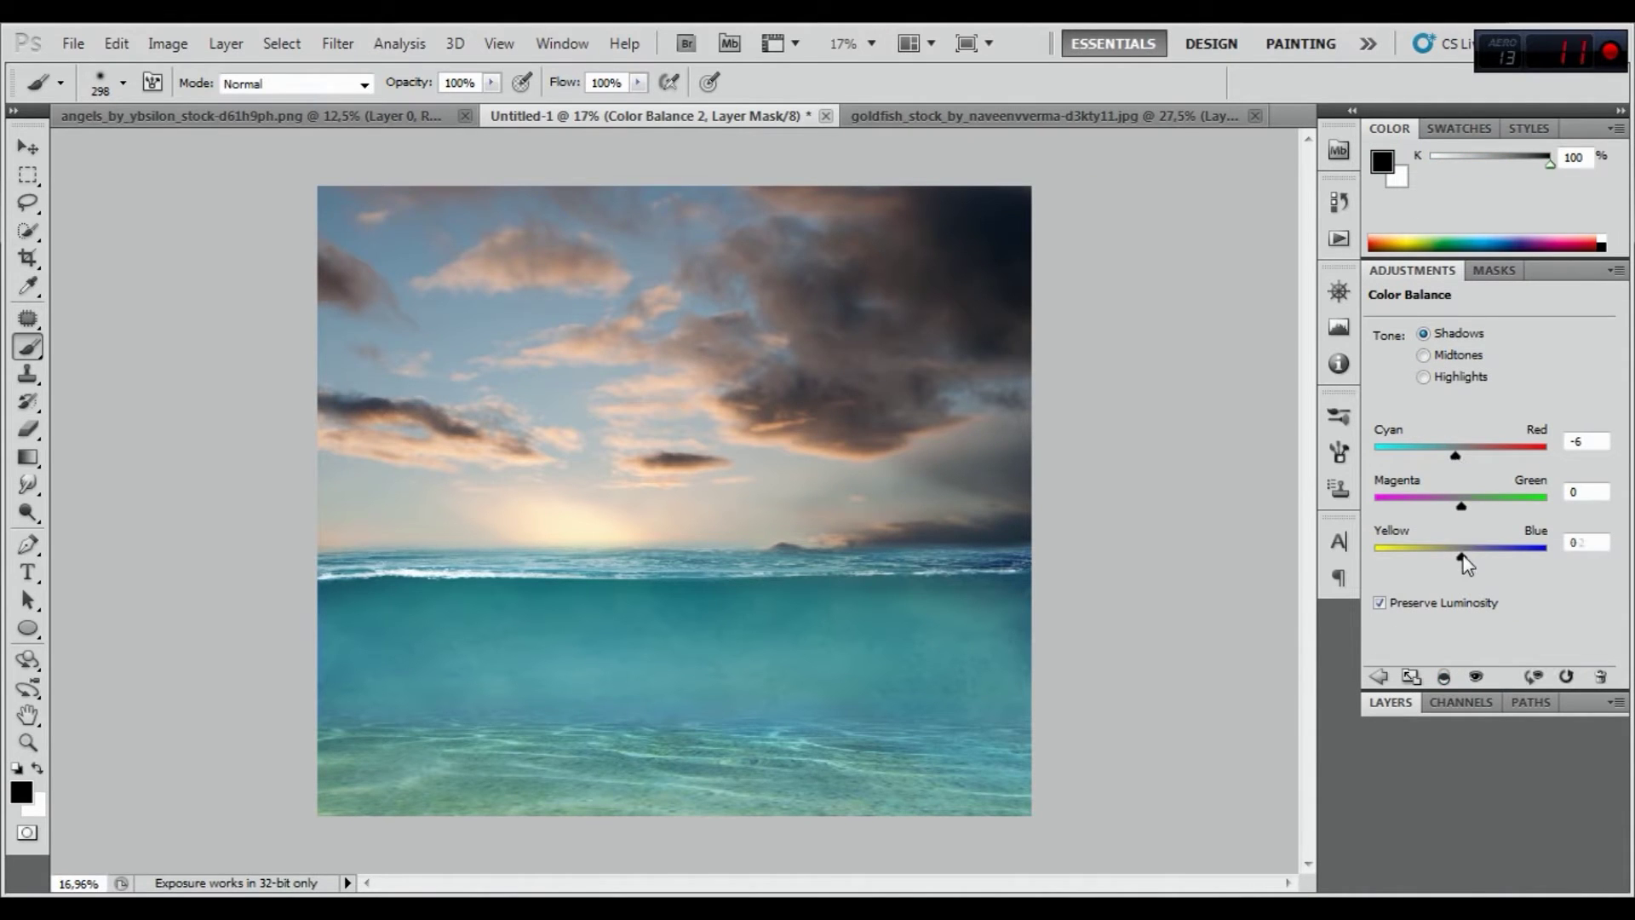
click(1424, 354)
drag(1463, 559, 1465, 556)
drag(1450, 455, 1454, 456)
click(1452, 389)
drag(1460, 504, 1458, 503)
double_click(1602, 495)
Make the sky adjustment visible and add an empty Layer 2 at the top of the stack
click(1391, 703)
click(1377, 484)
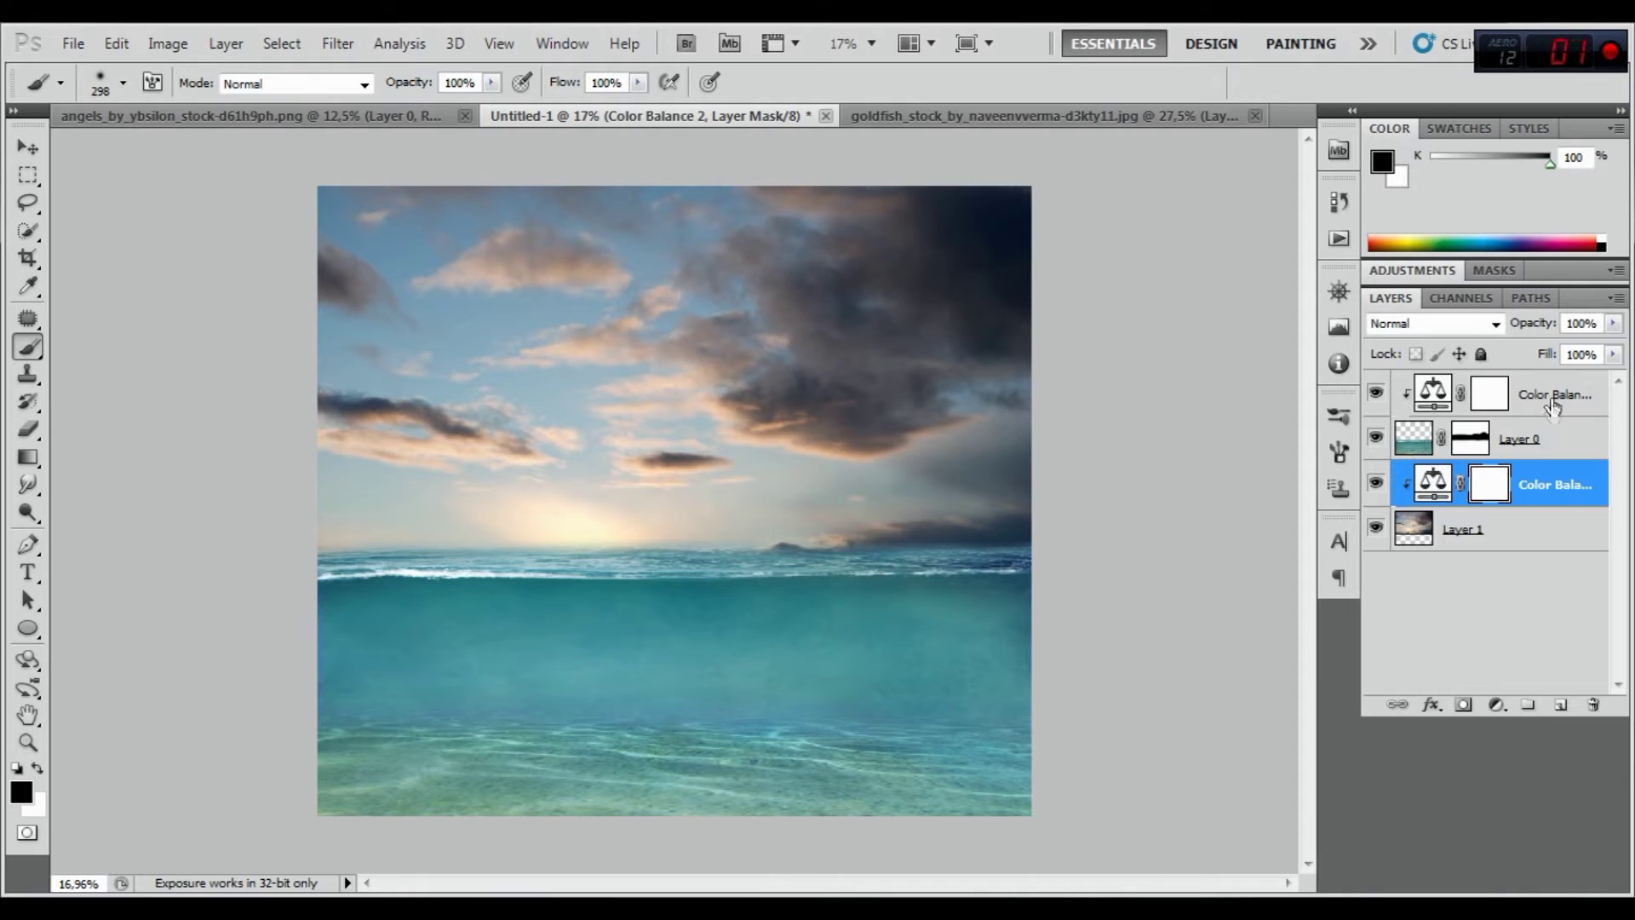
click(1553, 416)
click(1560, 882)
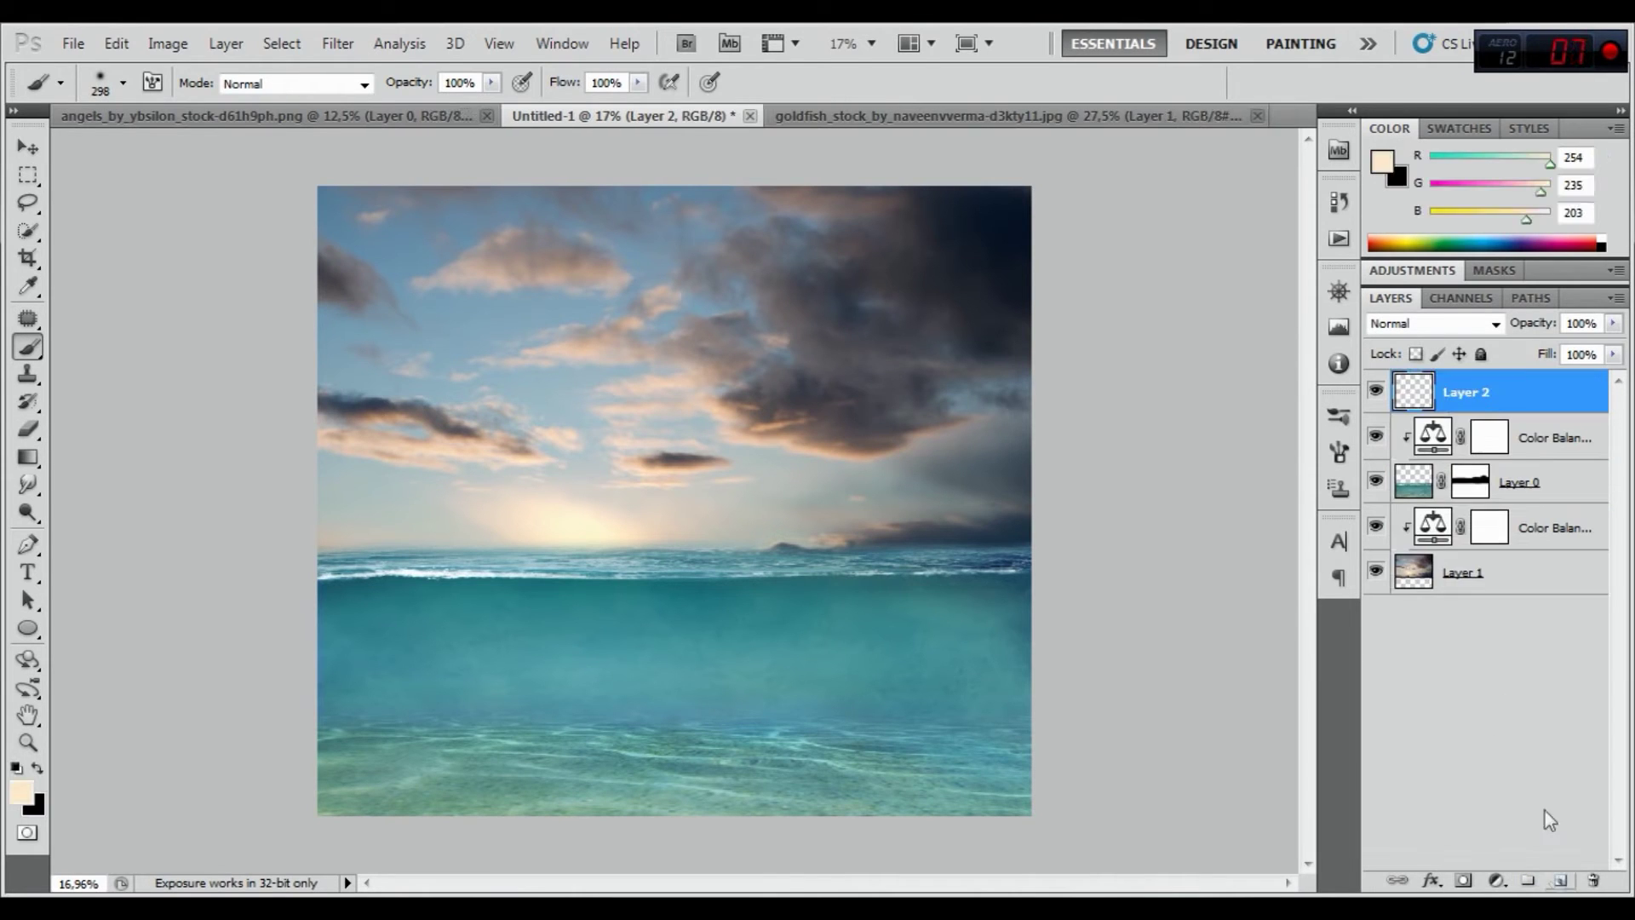
Clip Layer 2 to the layer below and set a cream fff7d6 foreground colour
right_click(1486, 382)
click(1343, 605)
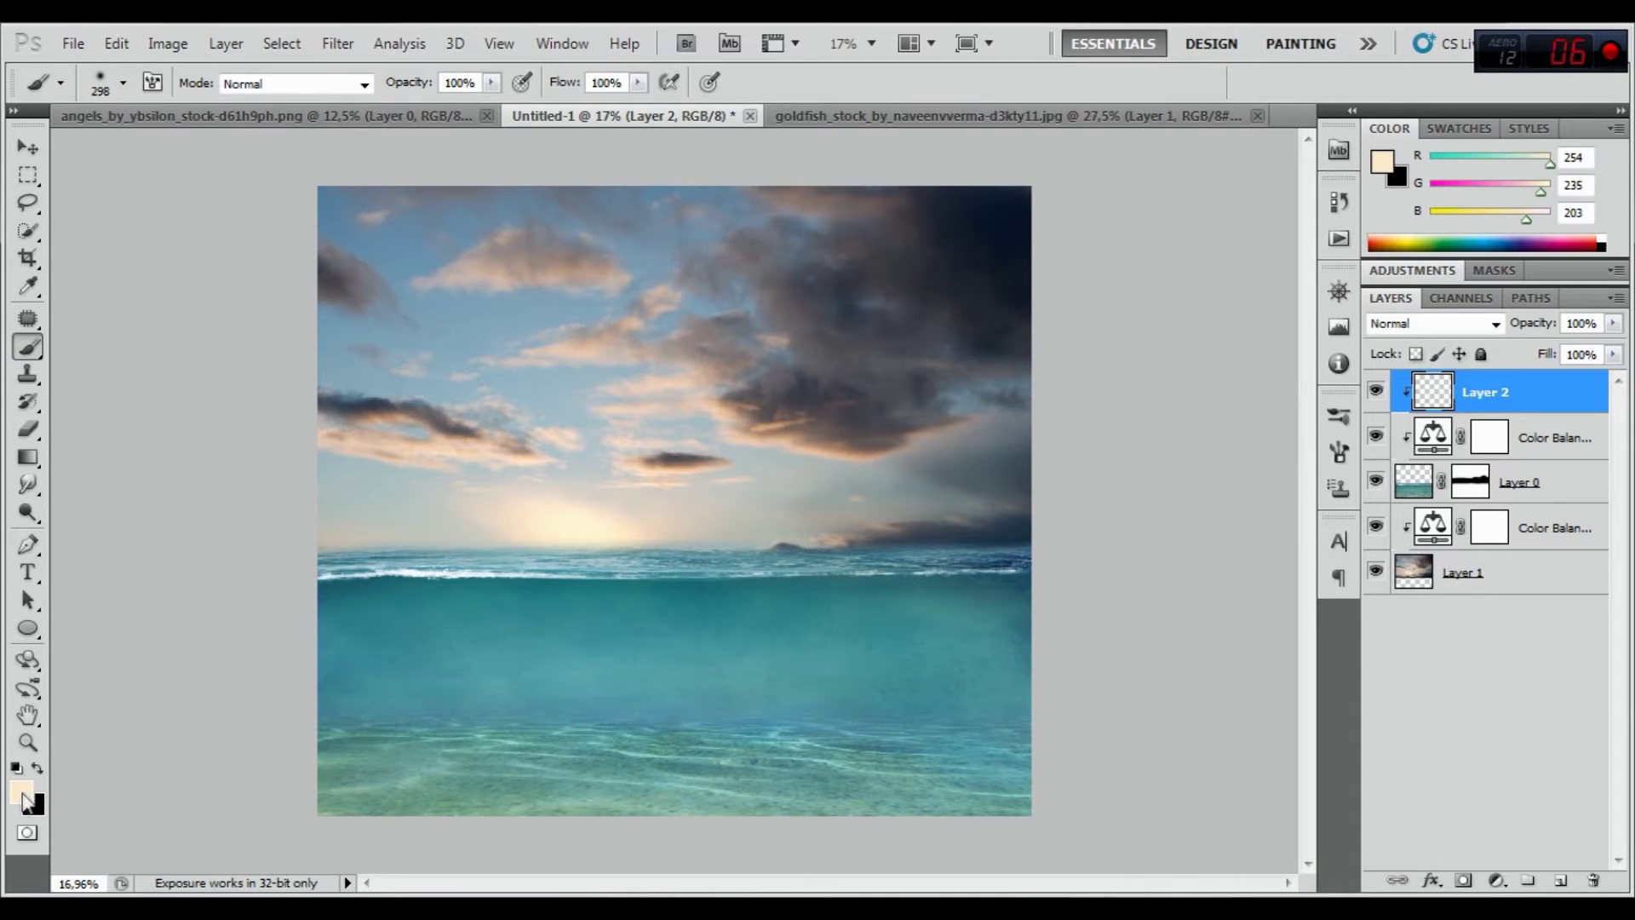
click(24, 795)
click(570, 522)
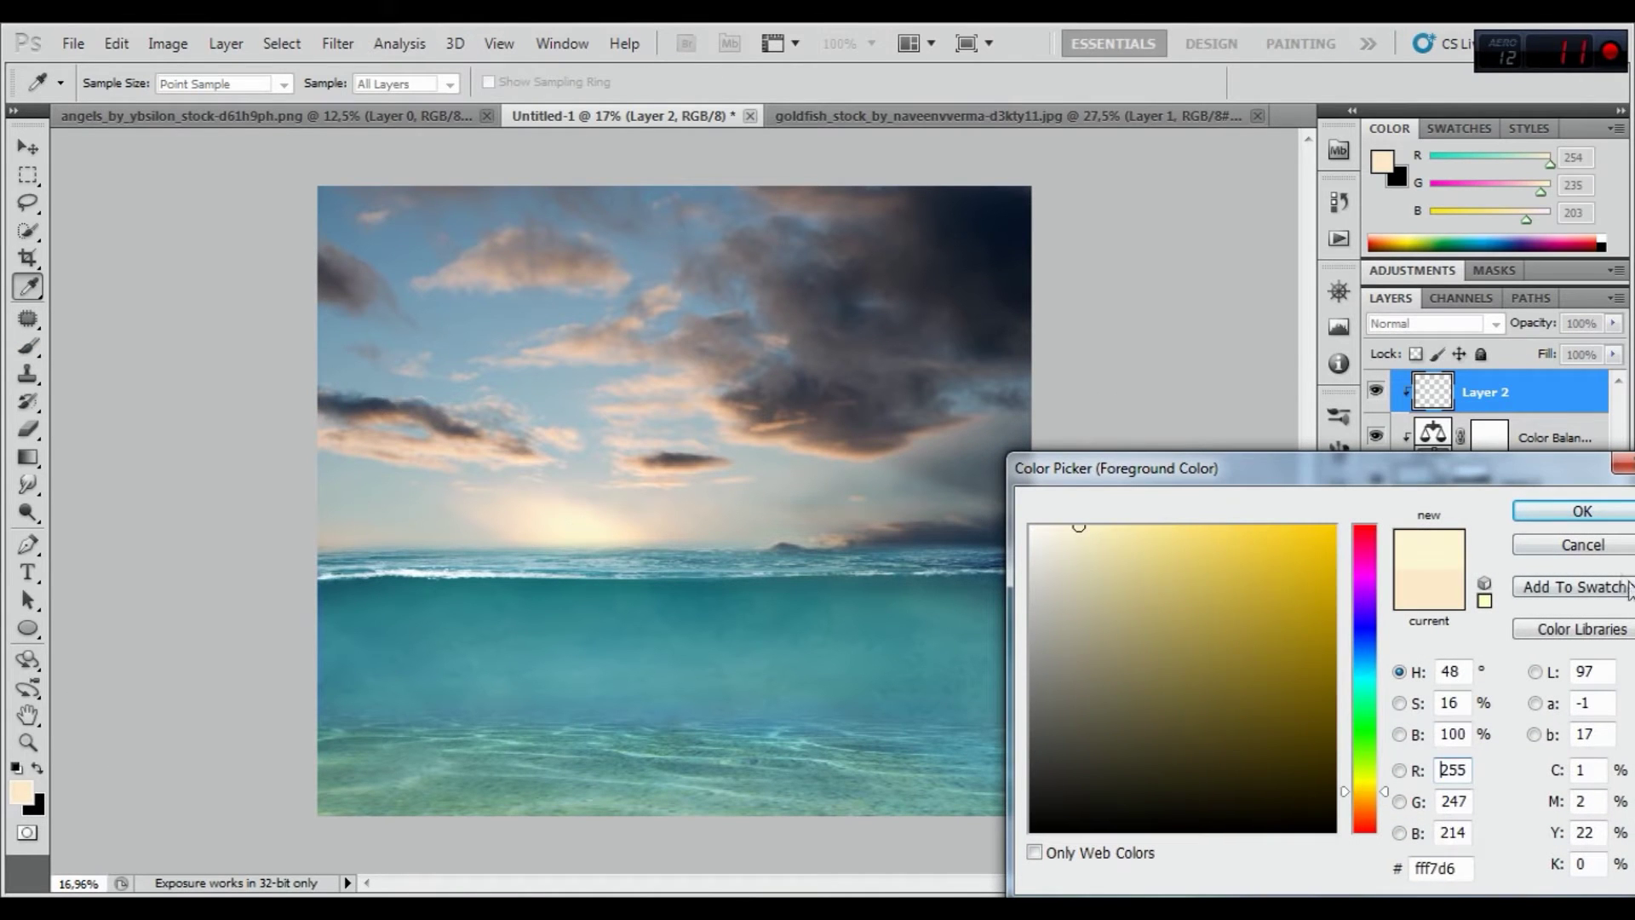
click(1582, 511)
key(b)
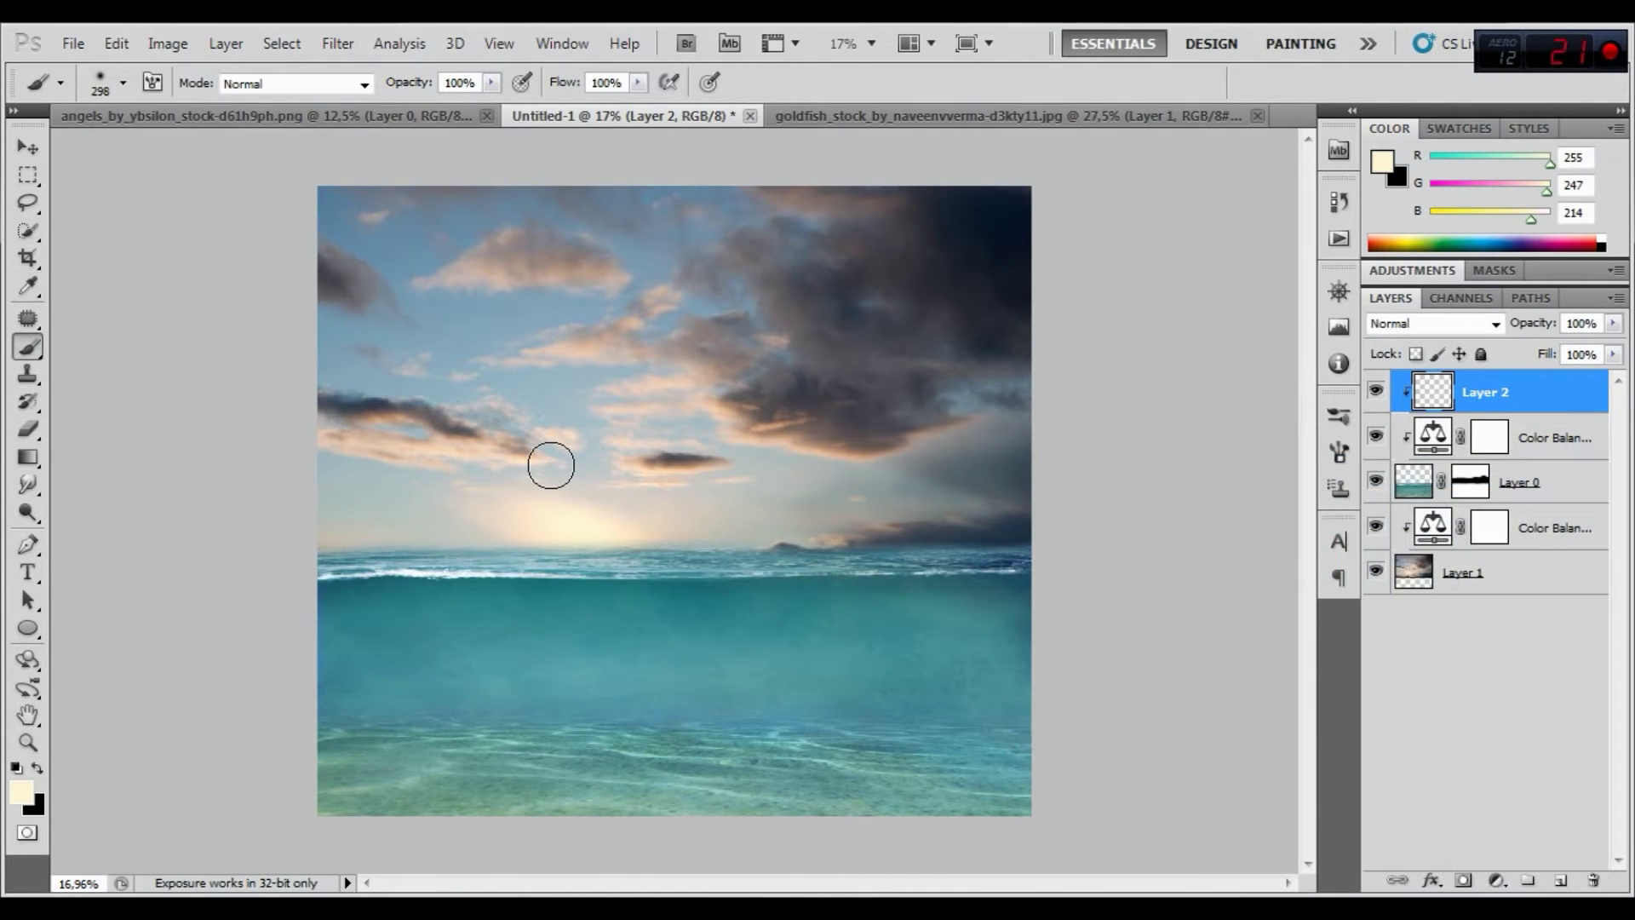
Paint a soft cream glow along the horizon and around the sun
drag(712, 502, 1016, 511)
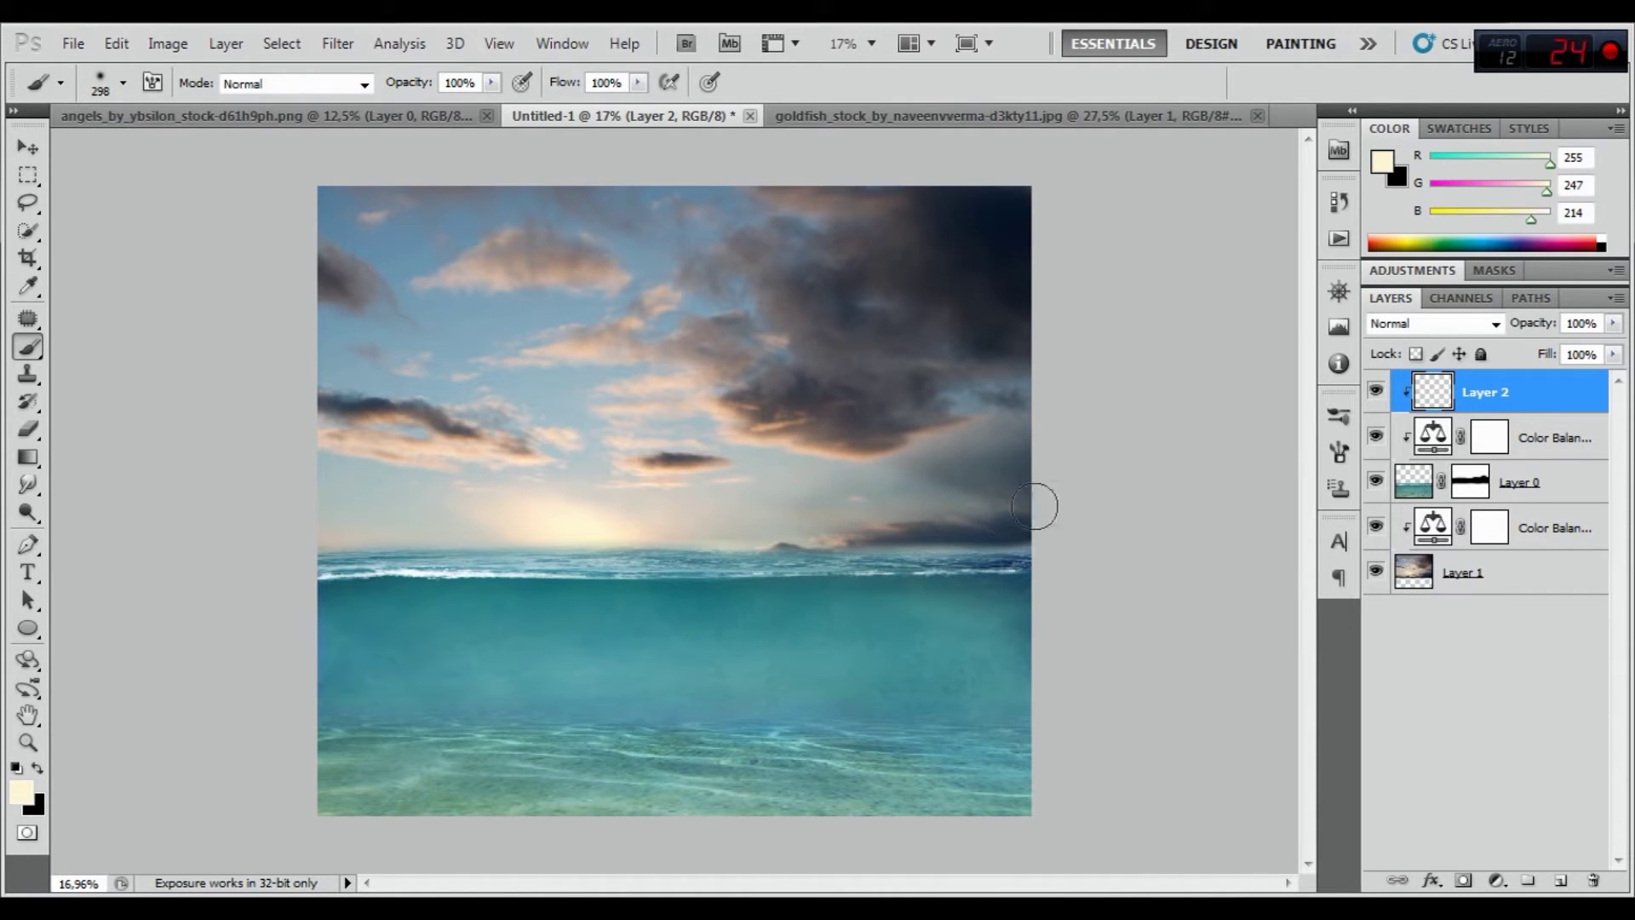
drag(946, 507, 467, 513)
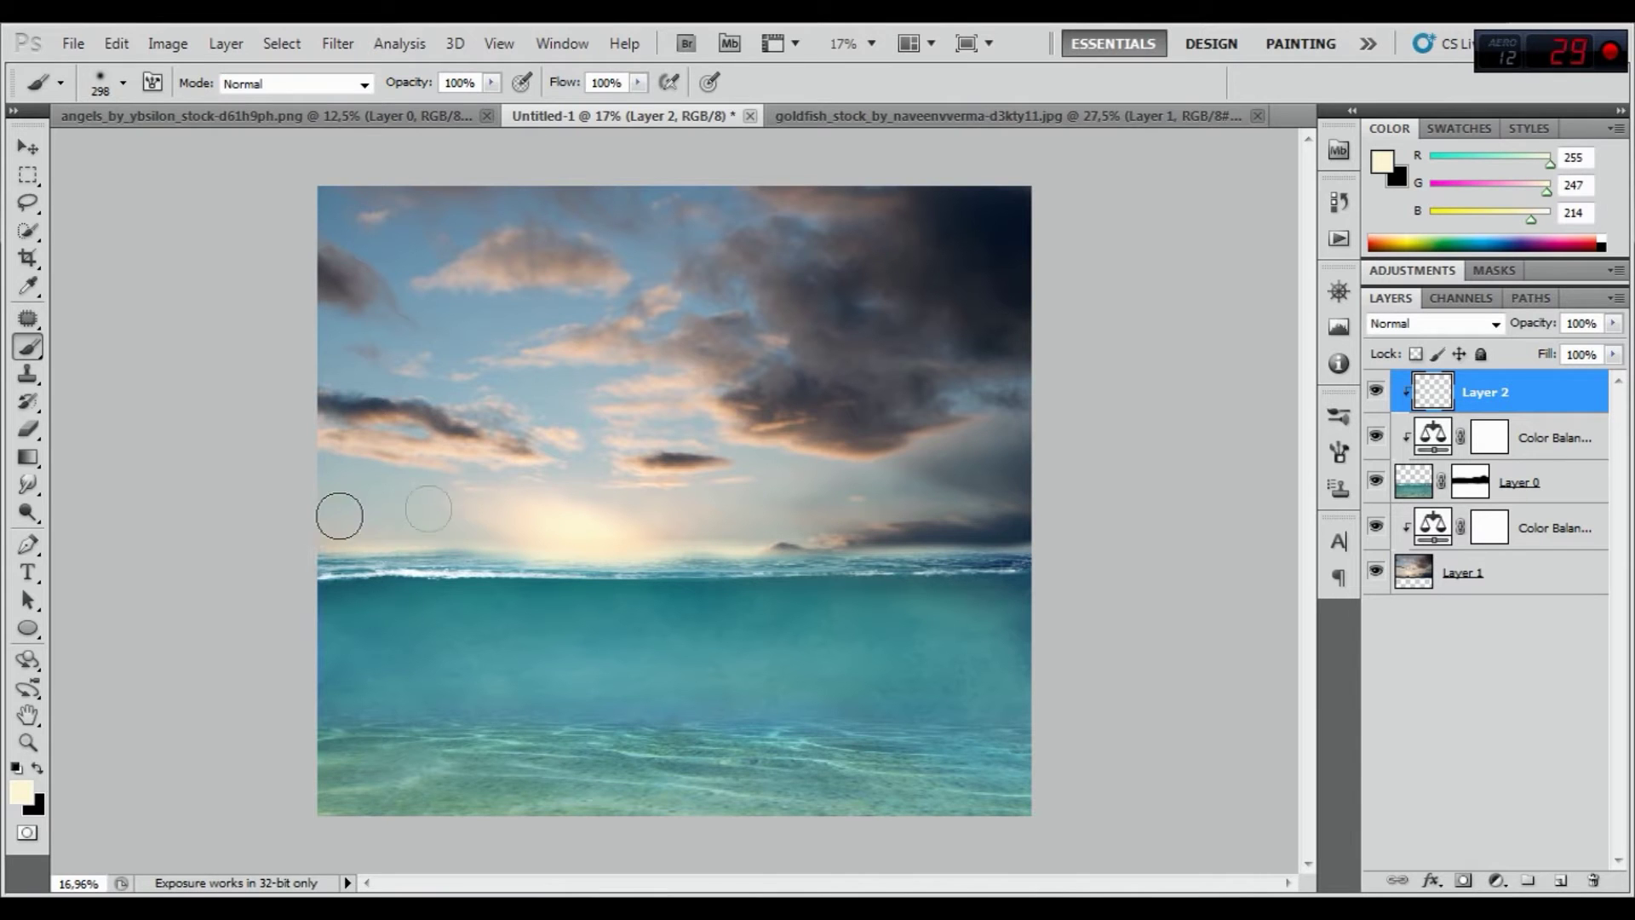
drag(467, 514, 1056, 511)
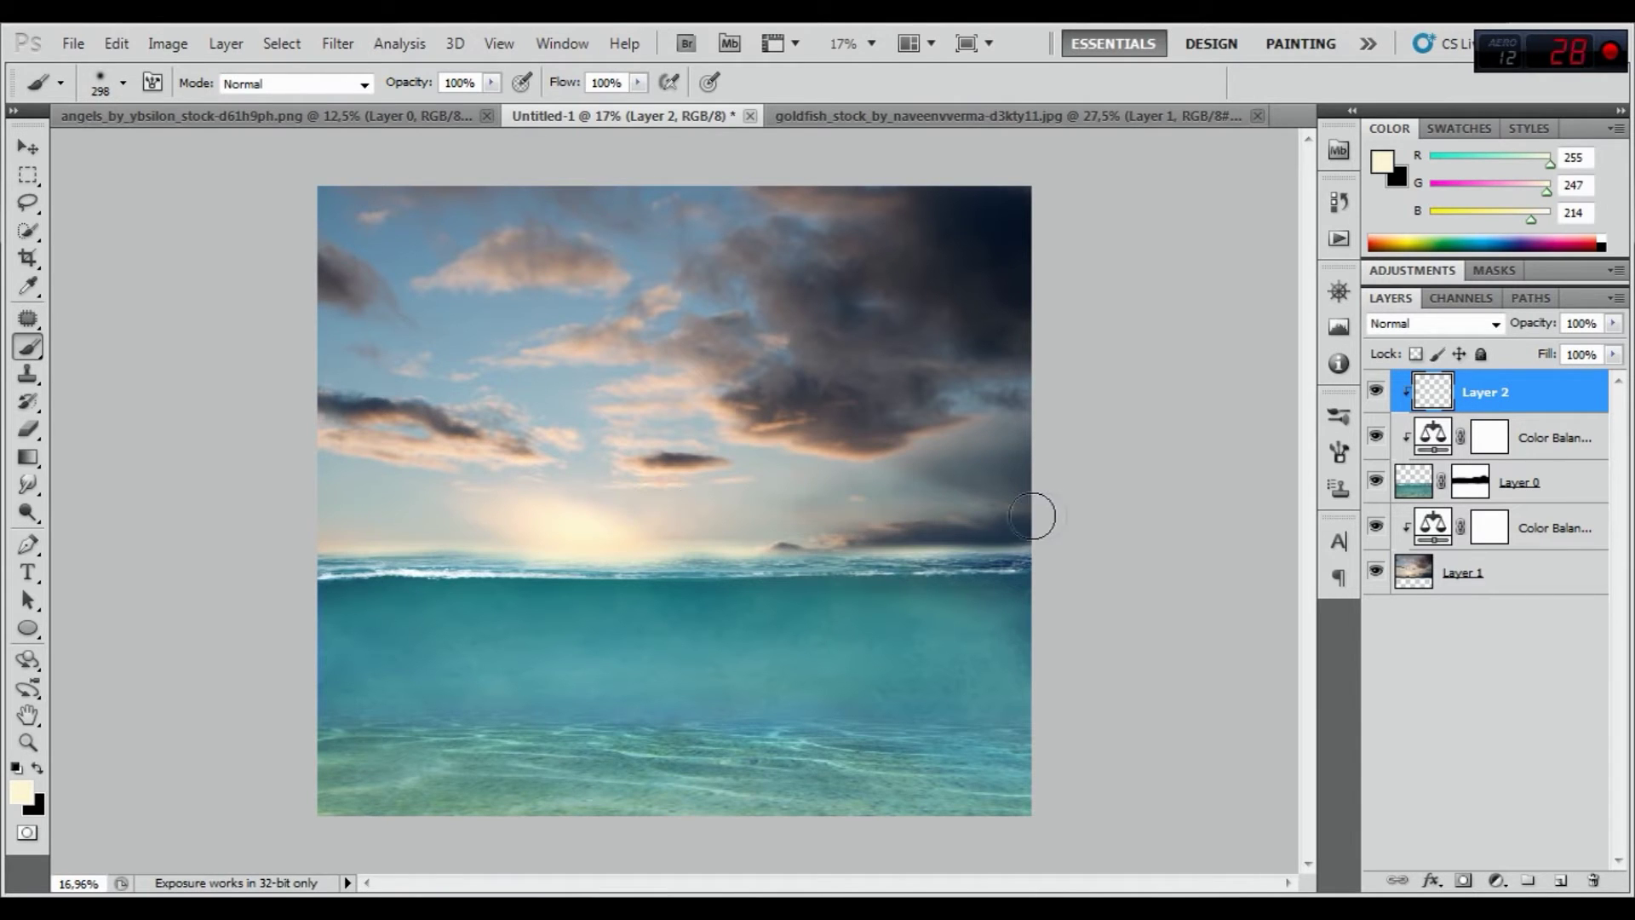
click(337, 43)
mouse_move(383, 262)
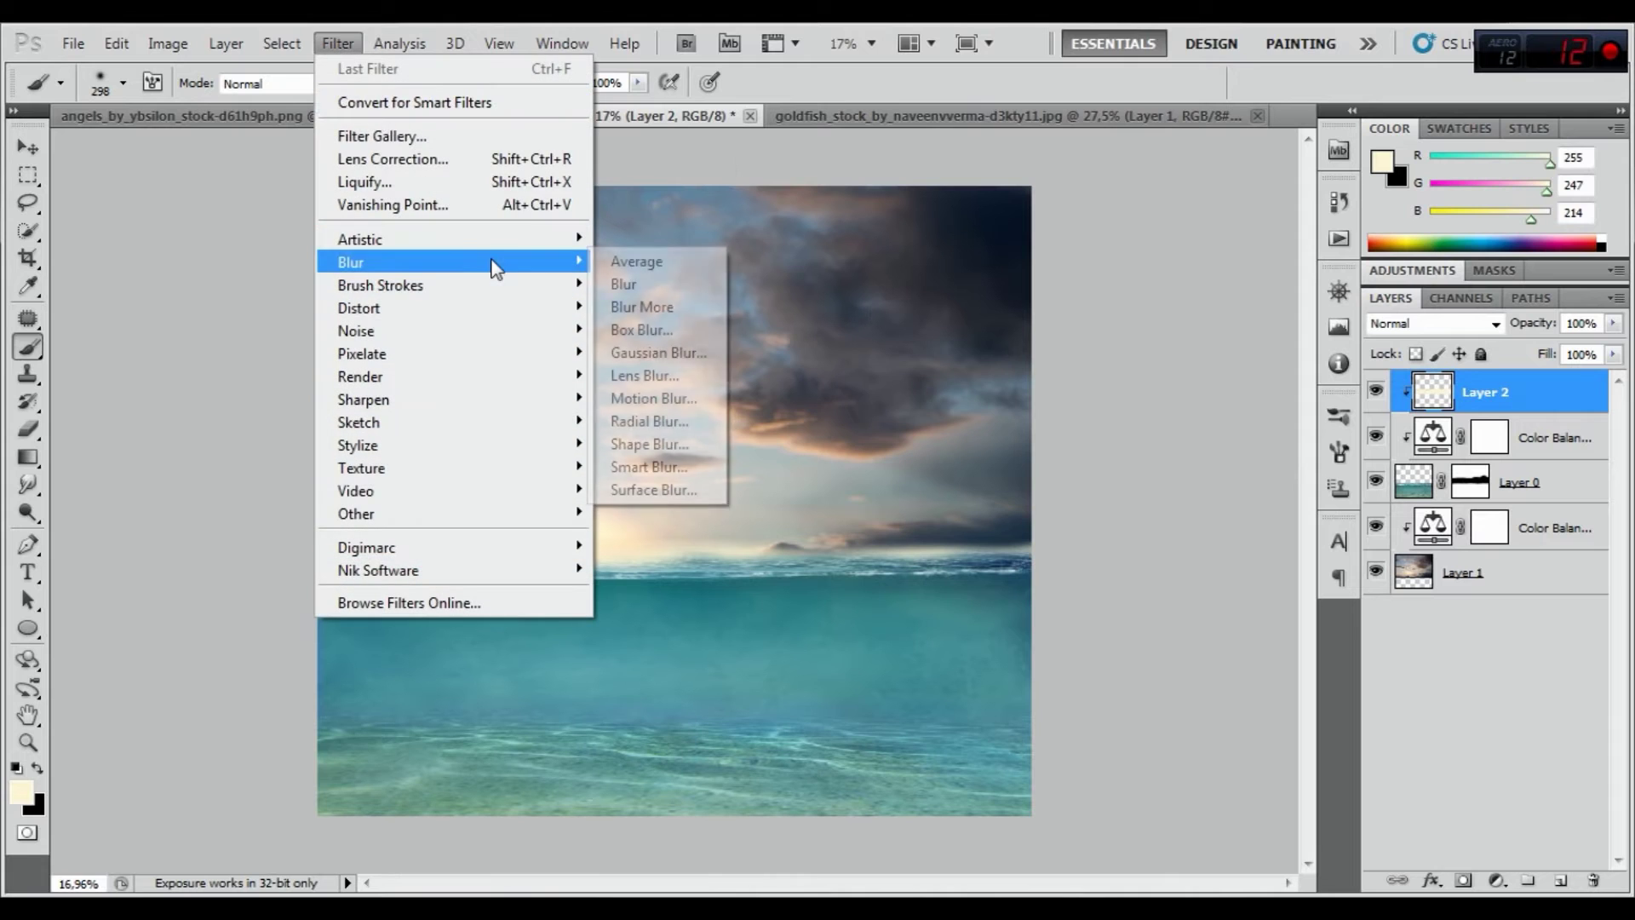
Apply a Gaussian Blur of about 8 pixels to the cream horizon glow
click(698, 356)
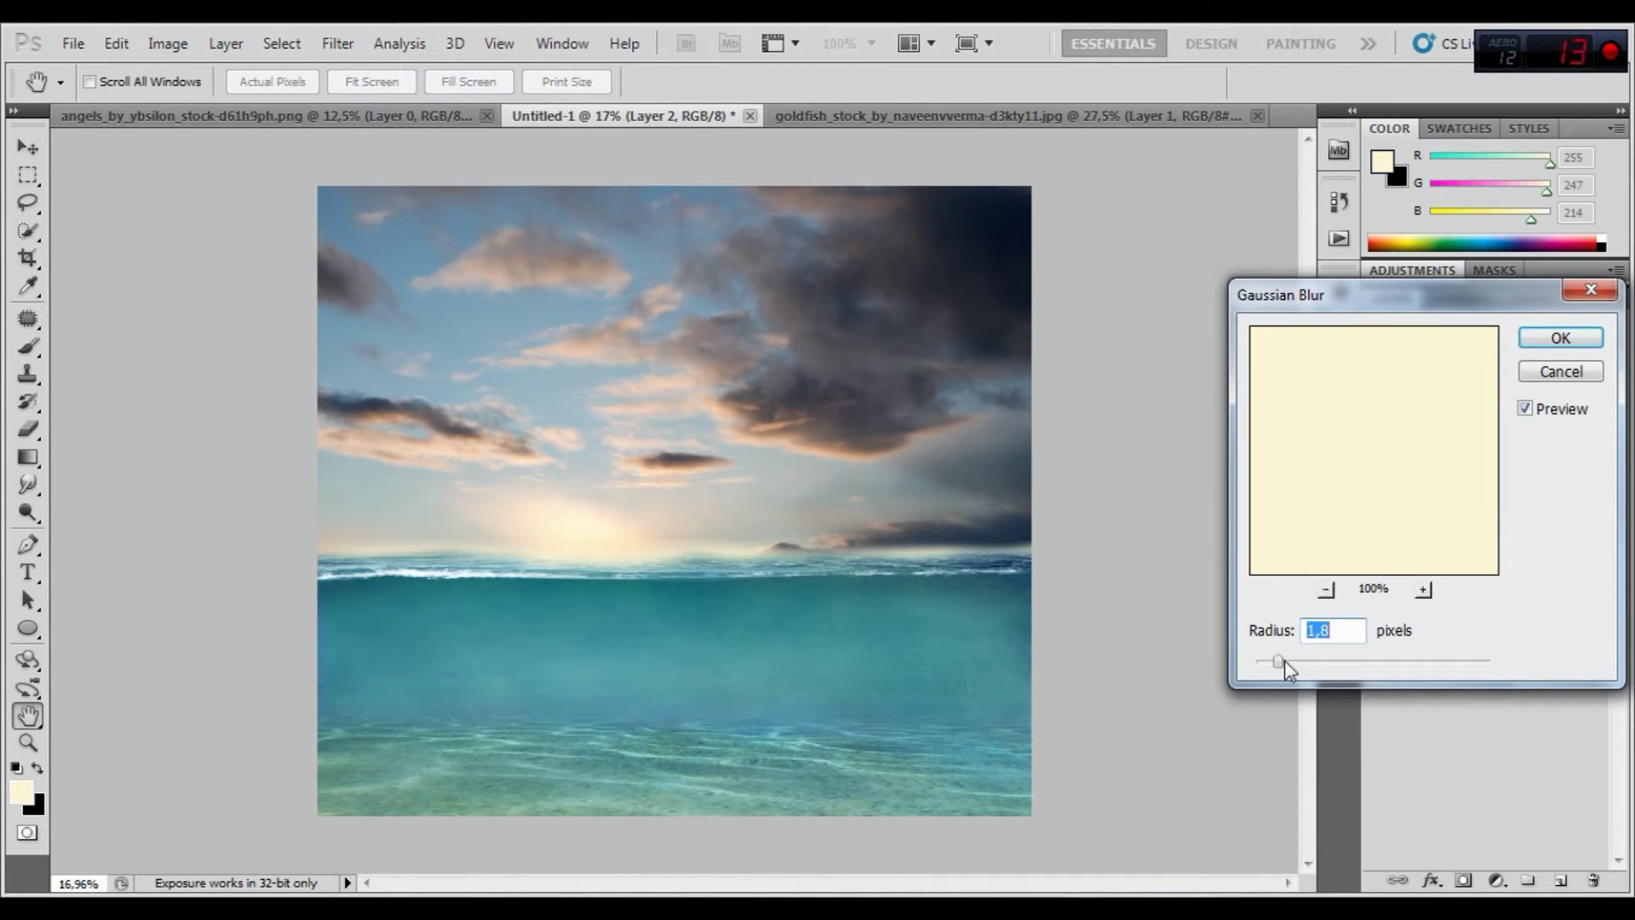
drag(1335, 667, 1347, 660)
click(1558, 337)
key(b)
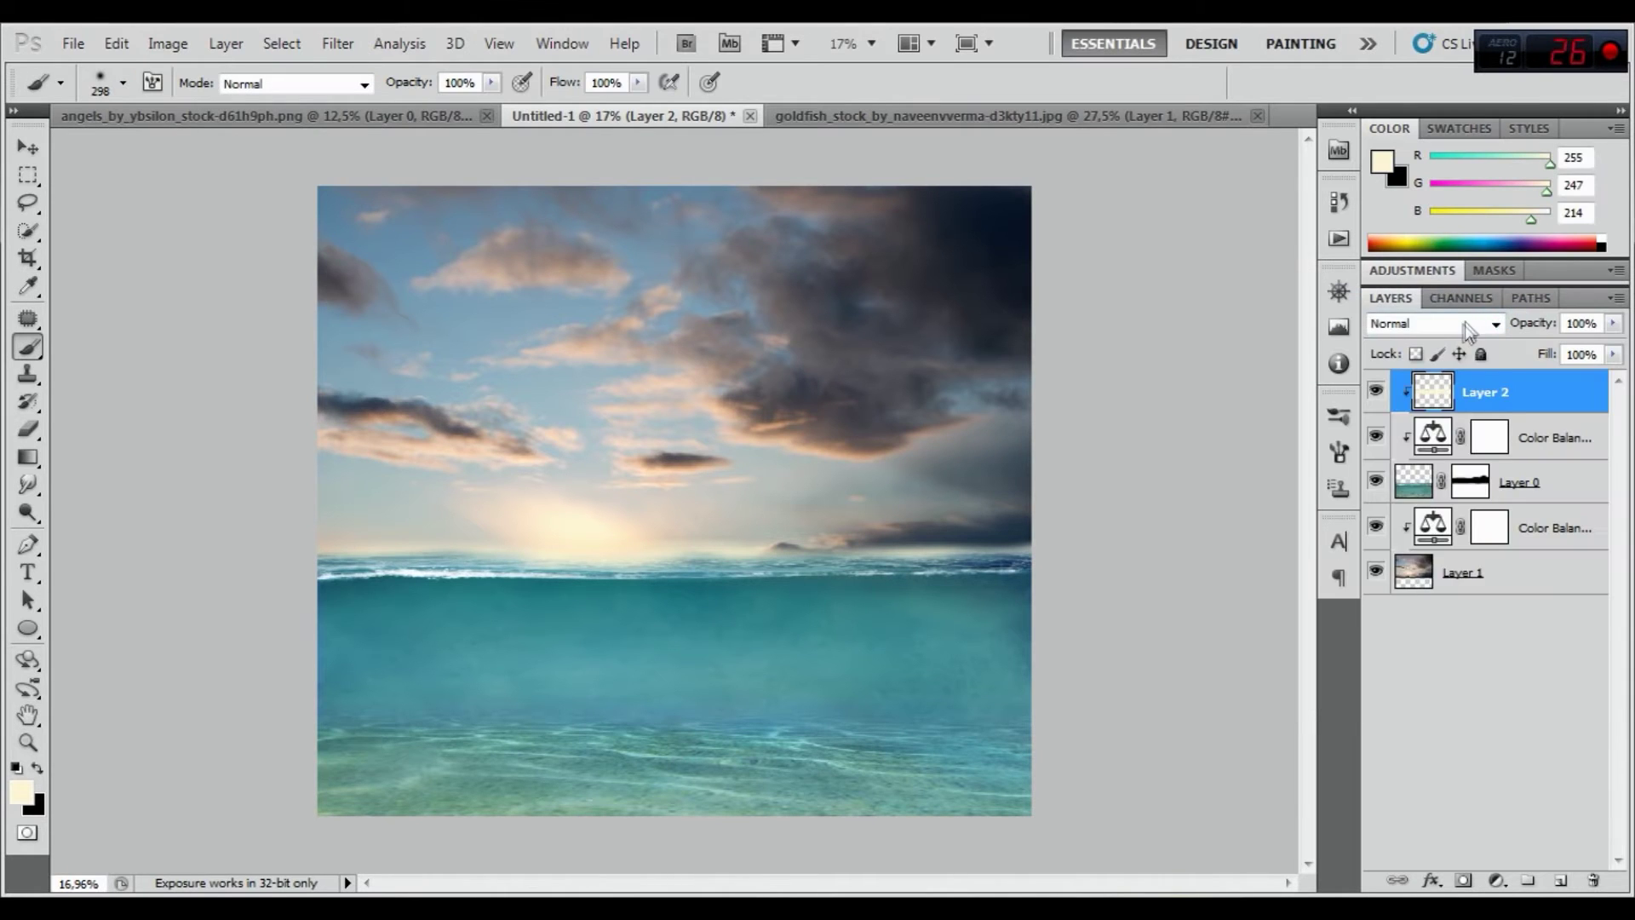
click(1414, 323)
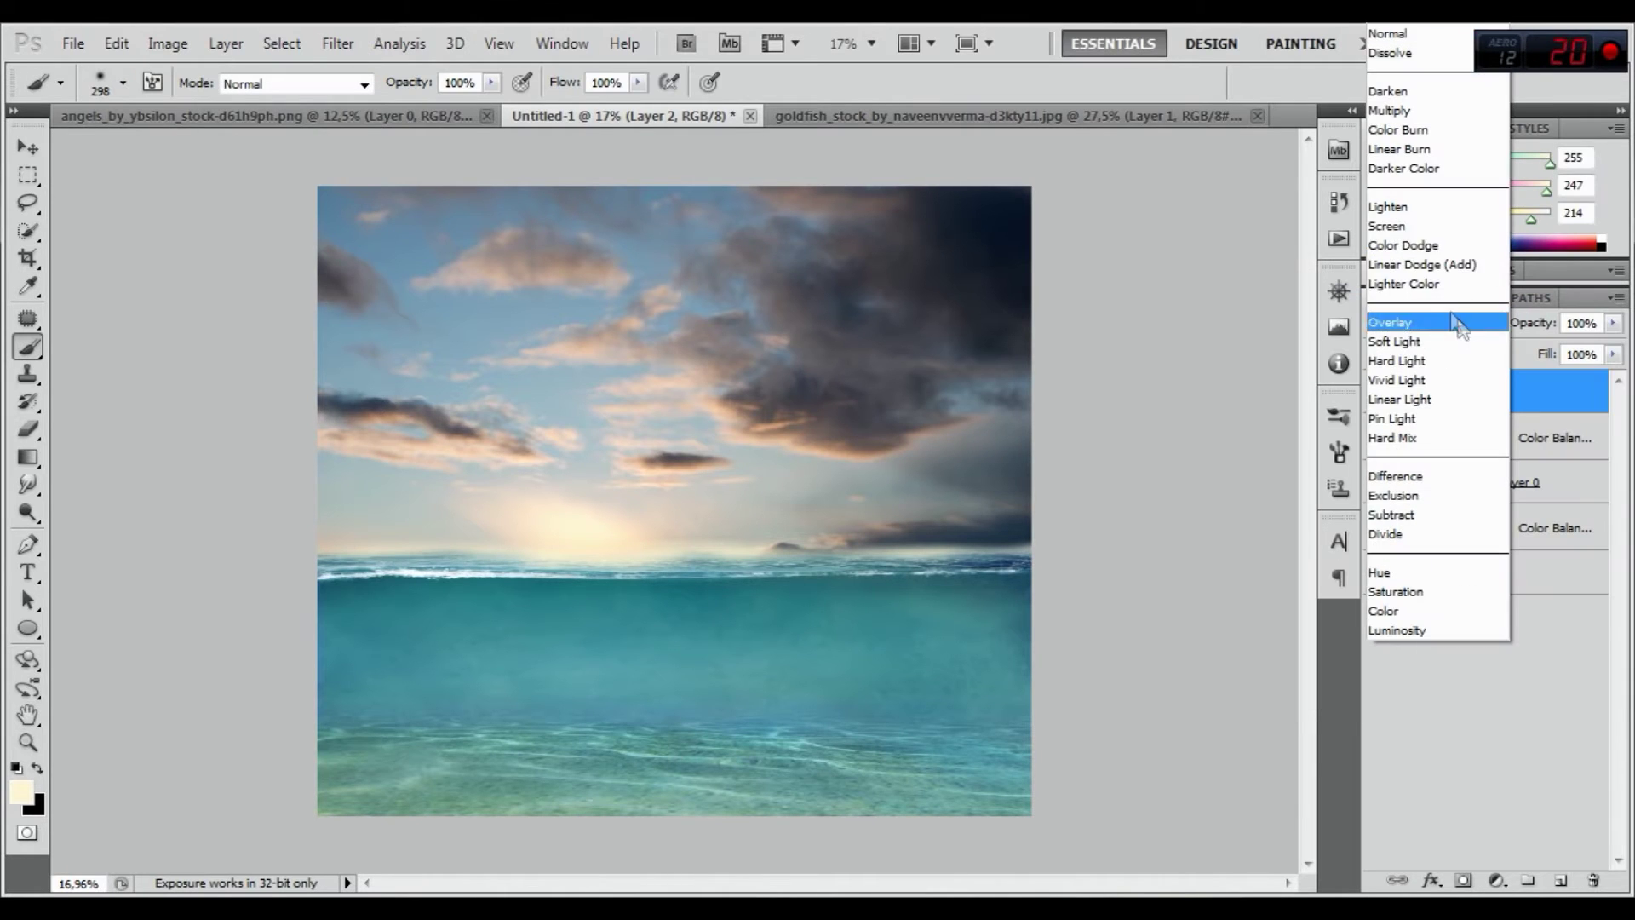
Set Layer 2 to Soft Light, compare with undo, and touch up the sea mask
click(1397, 342)
key(ctrl+z)
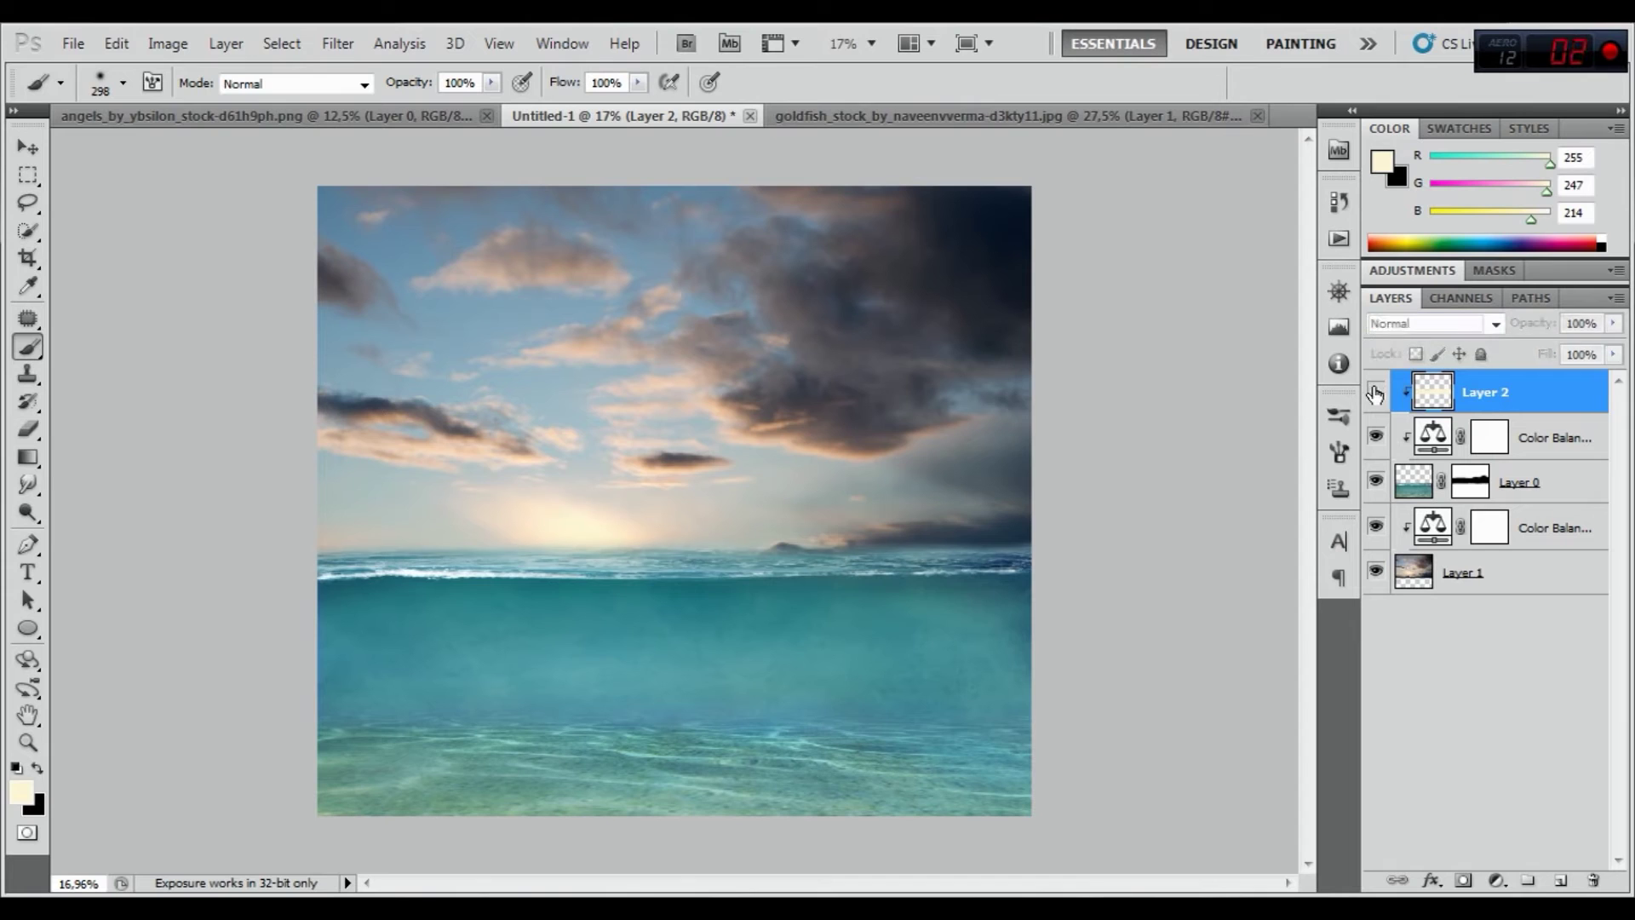
key(ctrl+z)
key(ctrl+z)
key(ctrl+z)
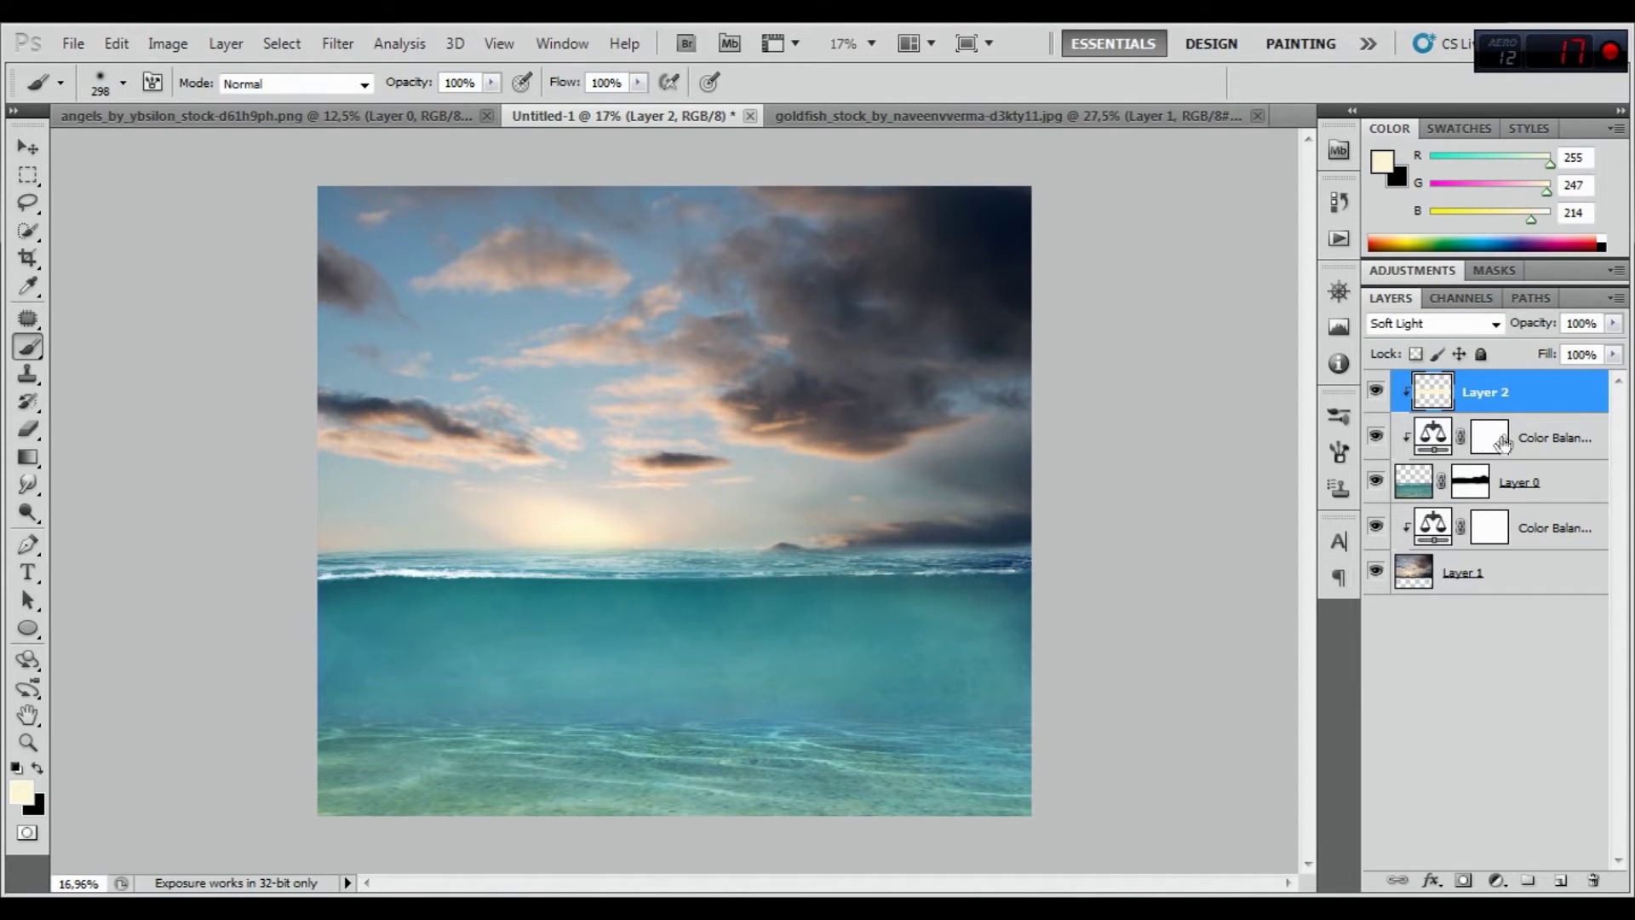
click(1471, 484)
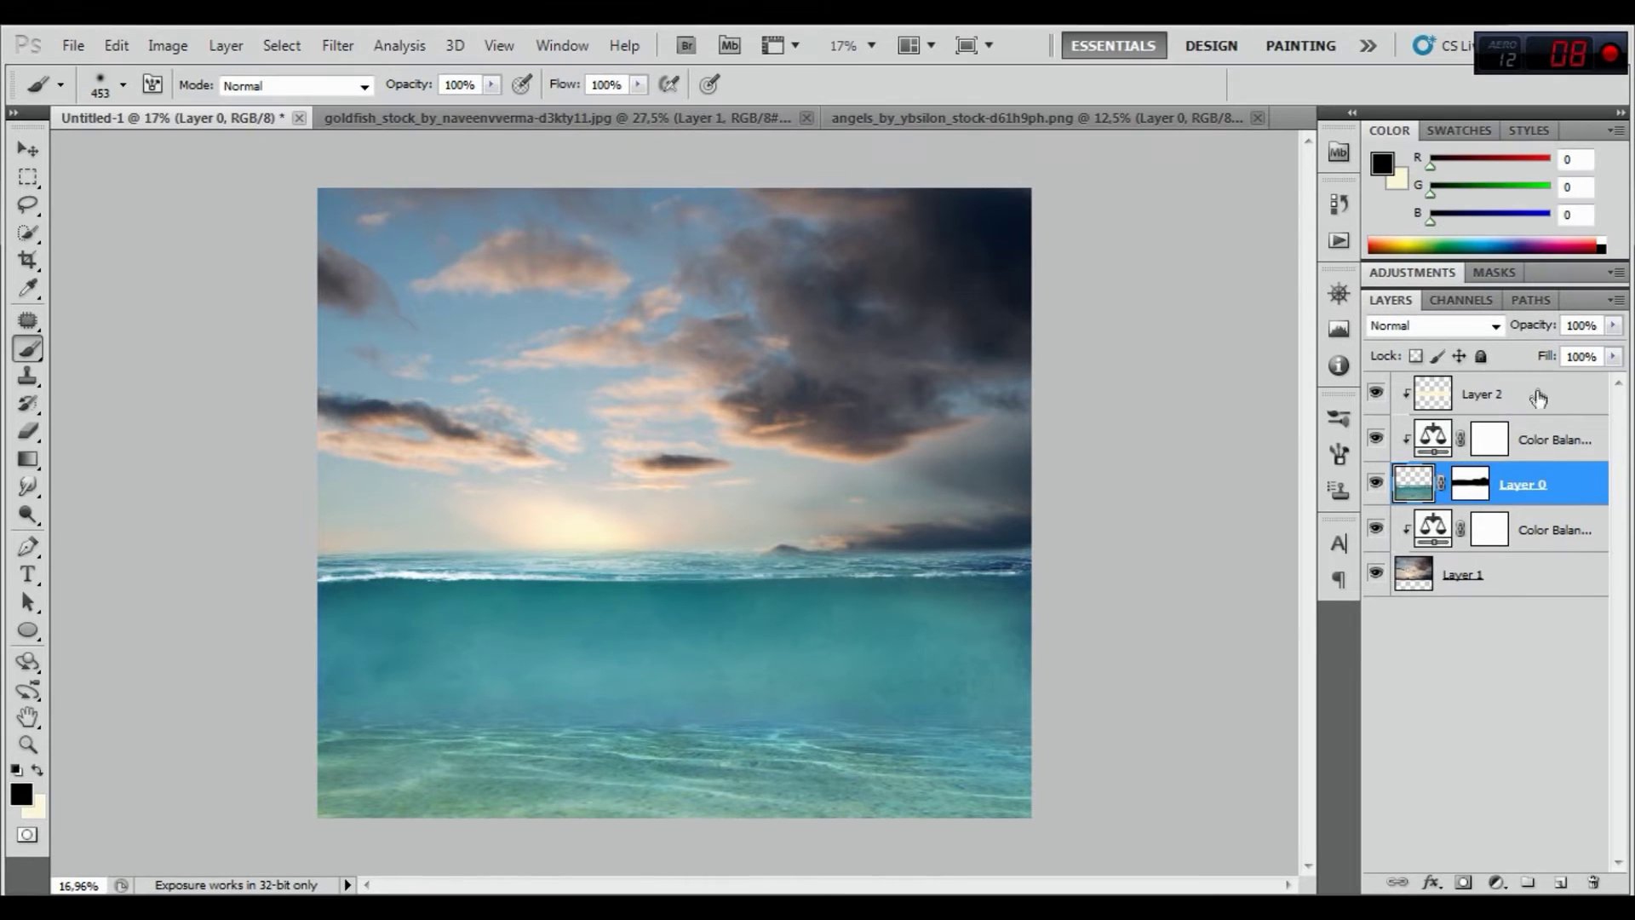
click(1538, 396)
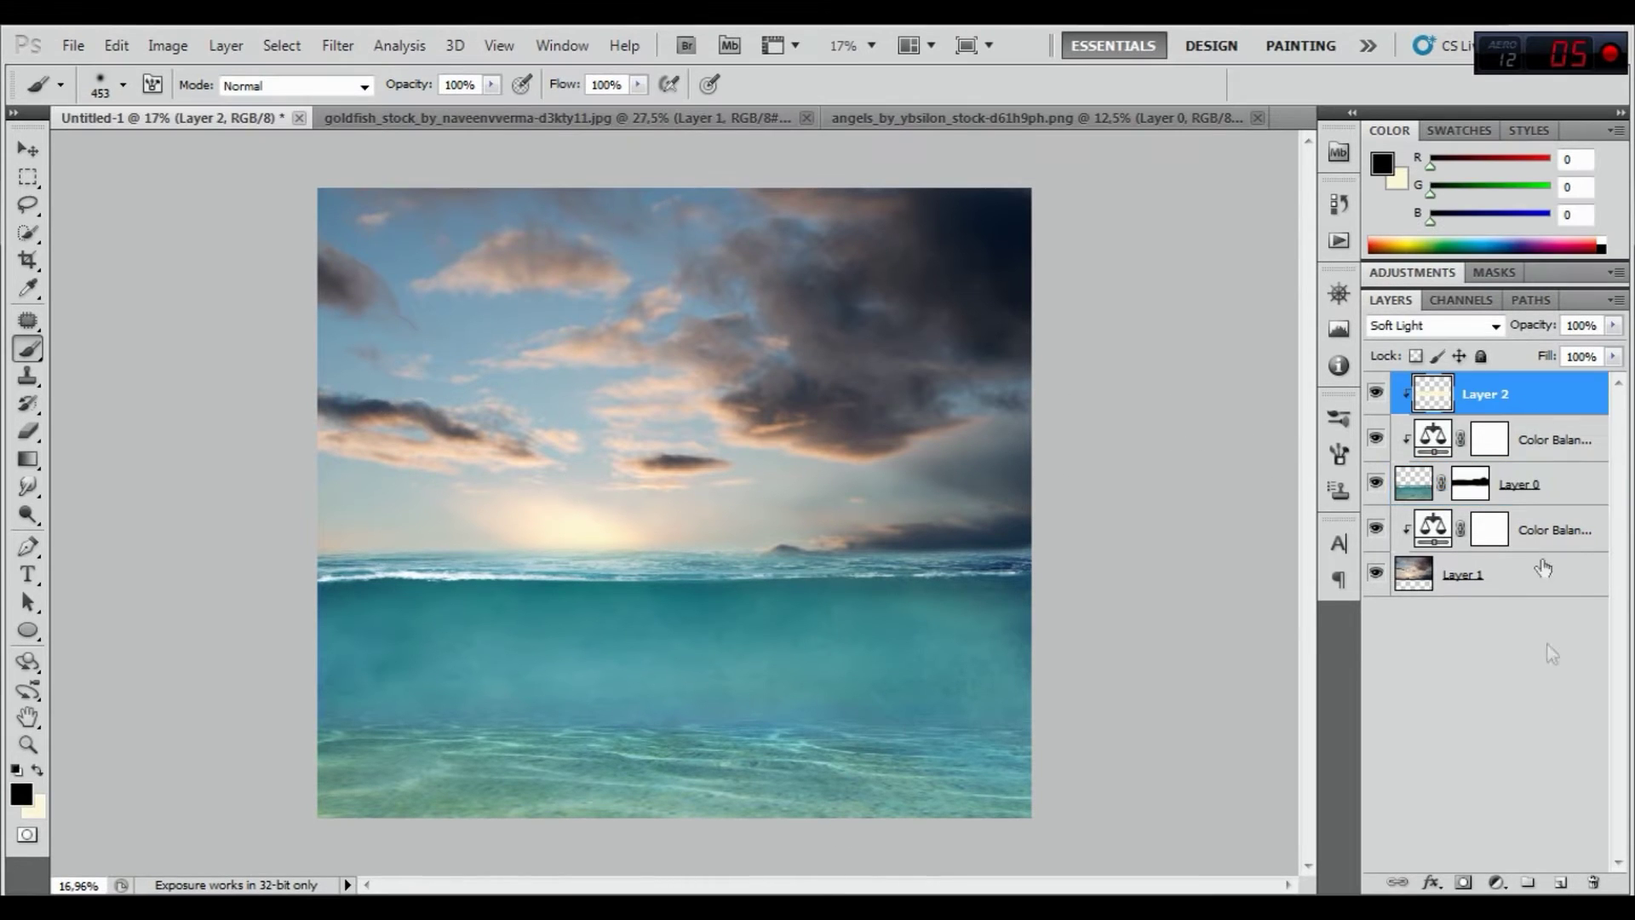
Add a new Layer 3 above Layer 2 and clip it to the layers below
click(1562, 883)
right_click(1456, 401)
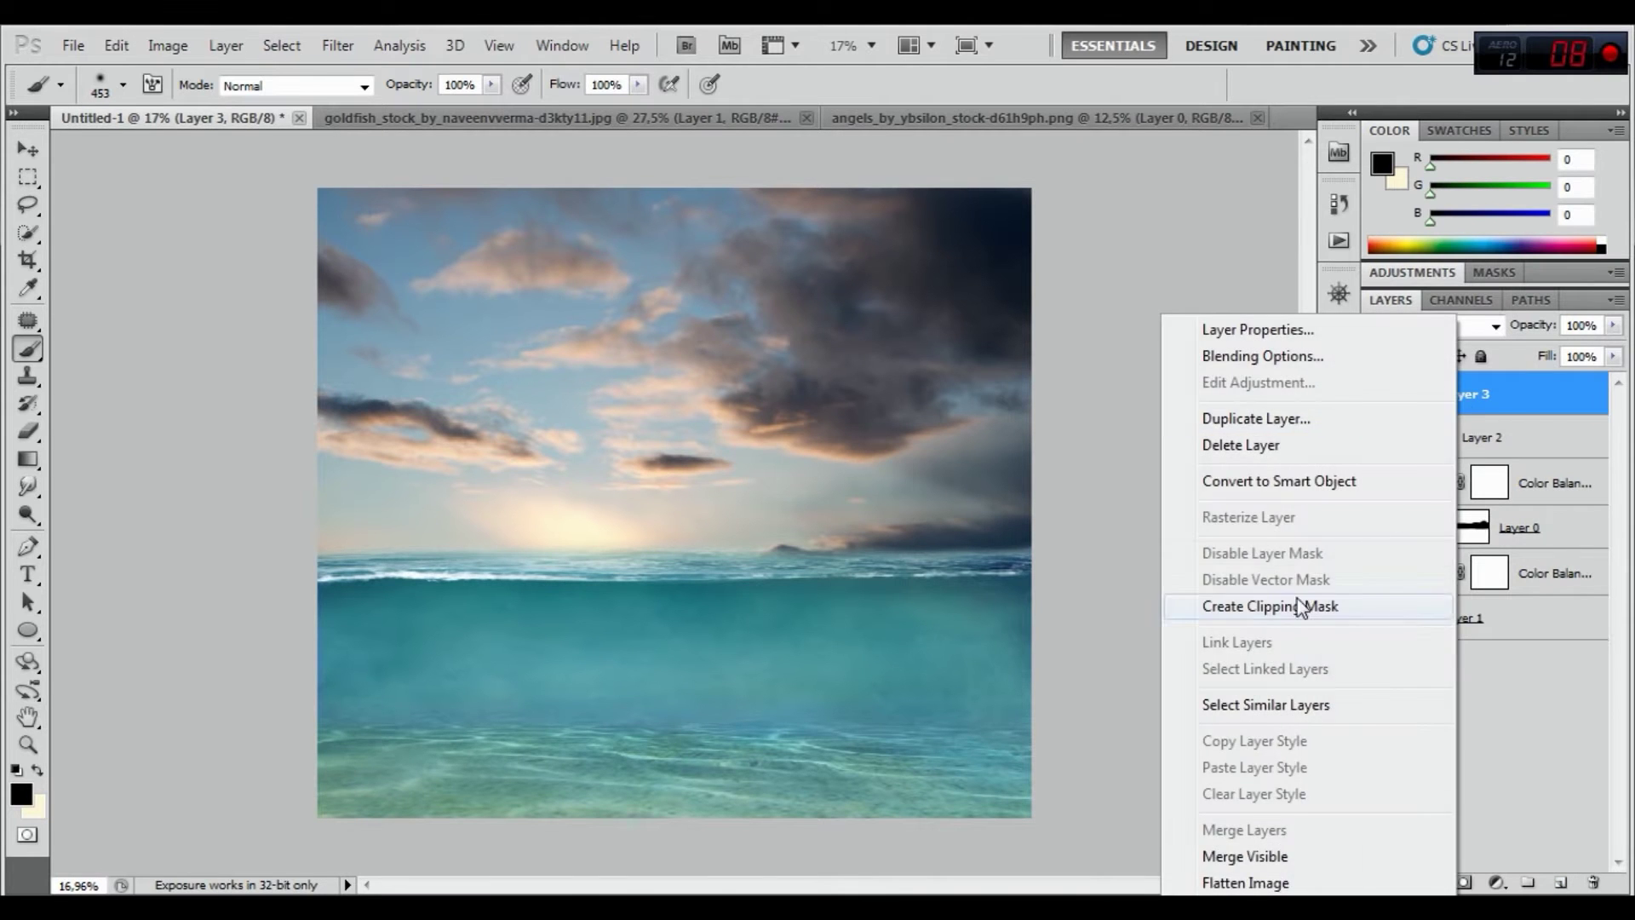
click(1298, 606)
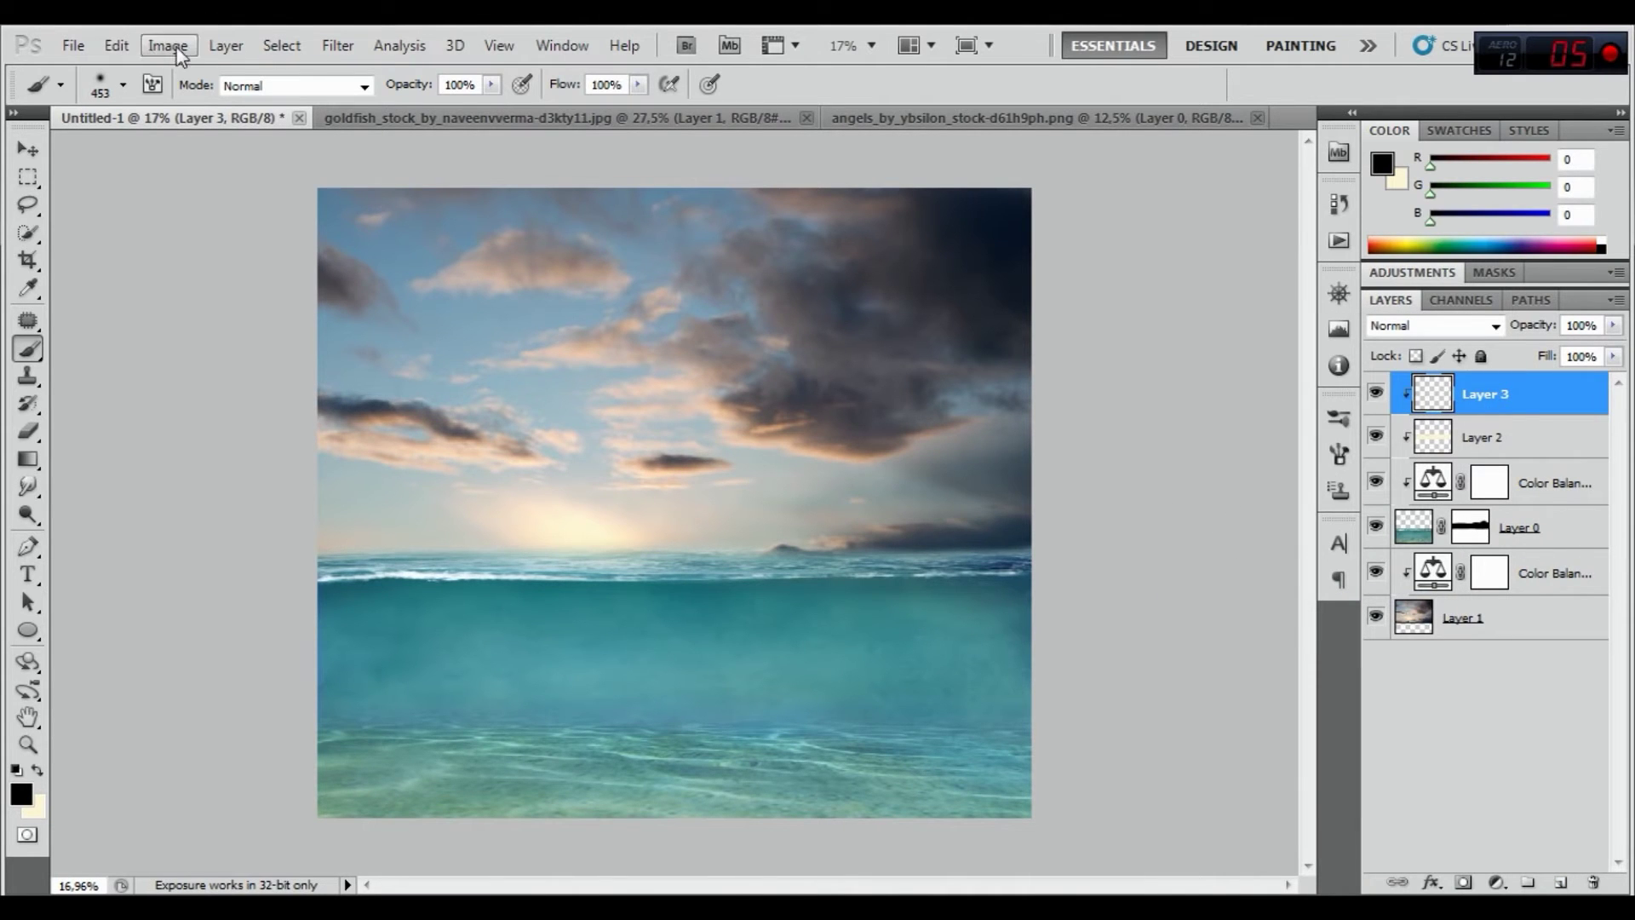
Fill Layer 3 with 50% Gray and set its blend mode to Overlay
click(223, 45)
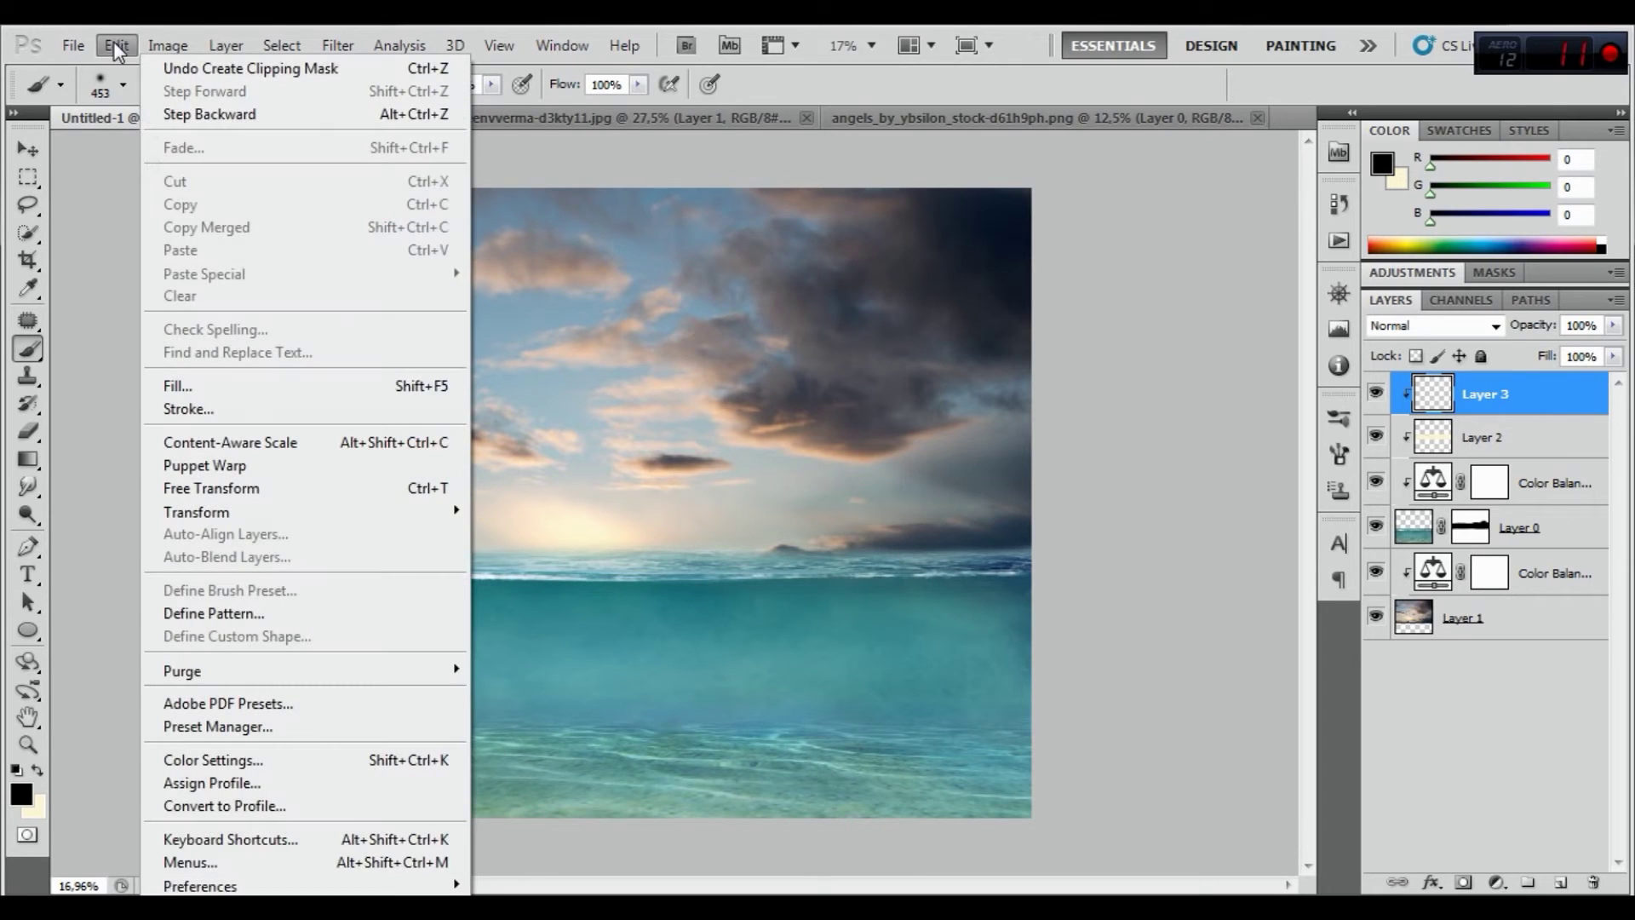
click(178, 386)
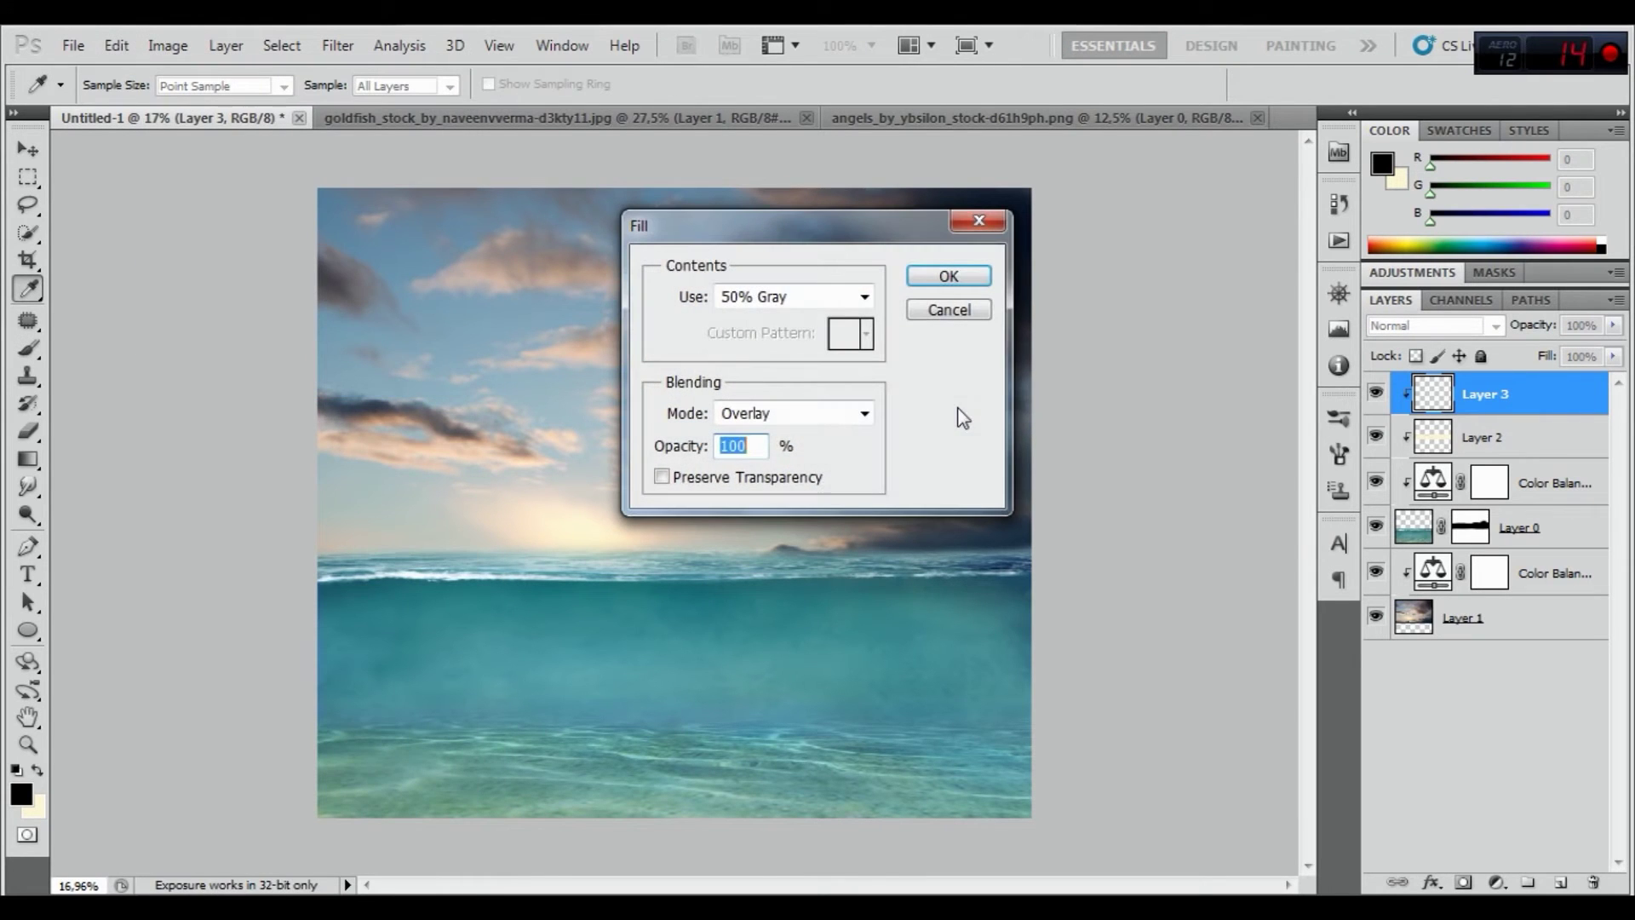
click(796, 297)
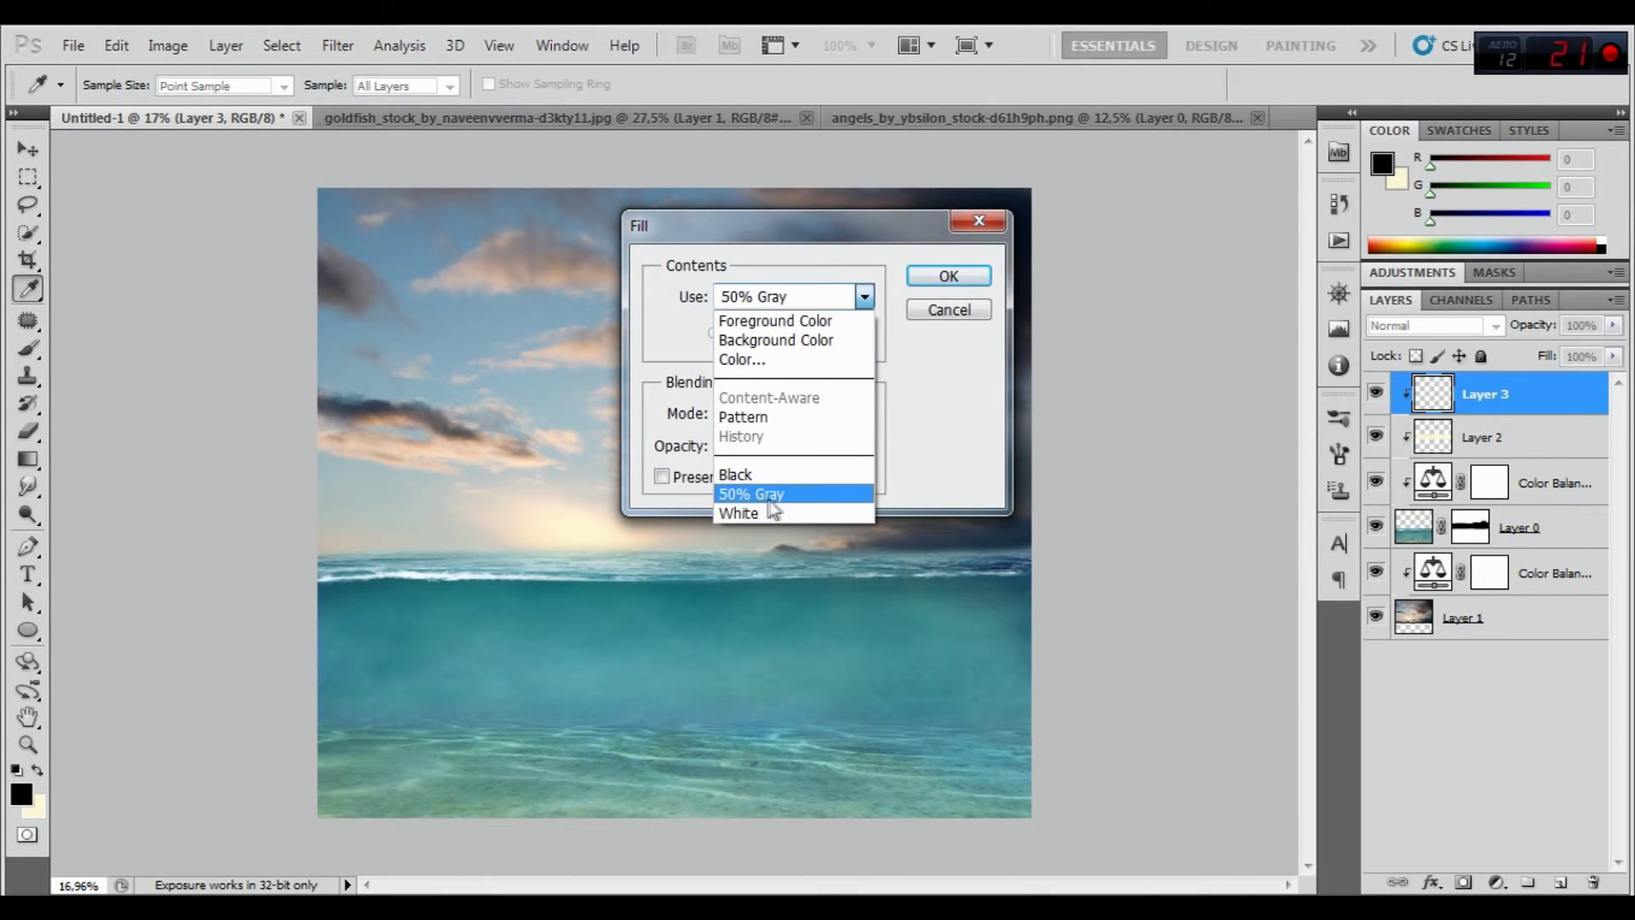
click(789, 494)
click(979, 273)
key(b)
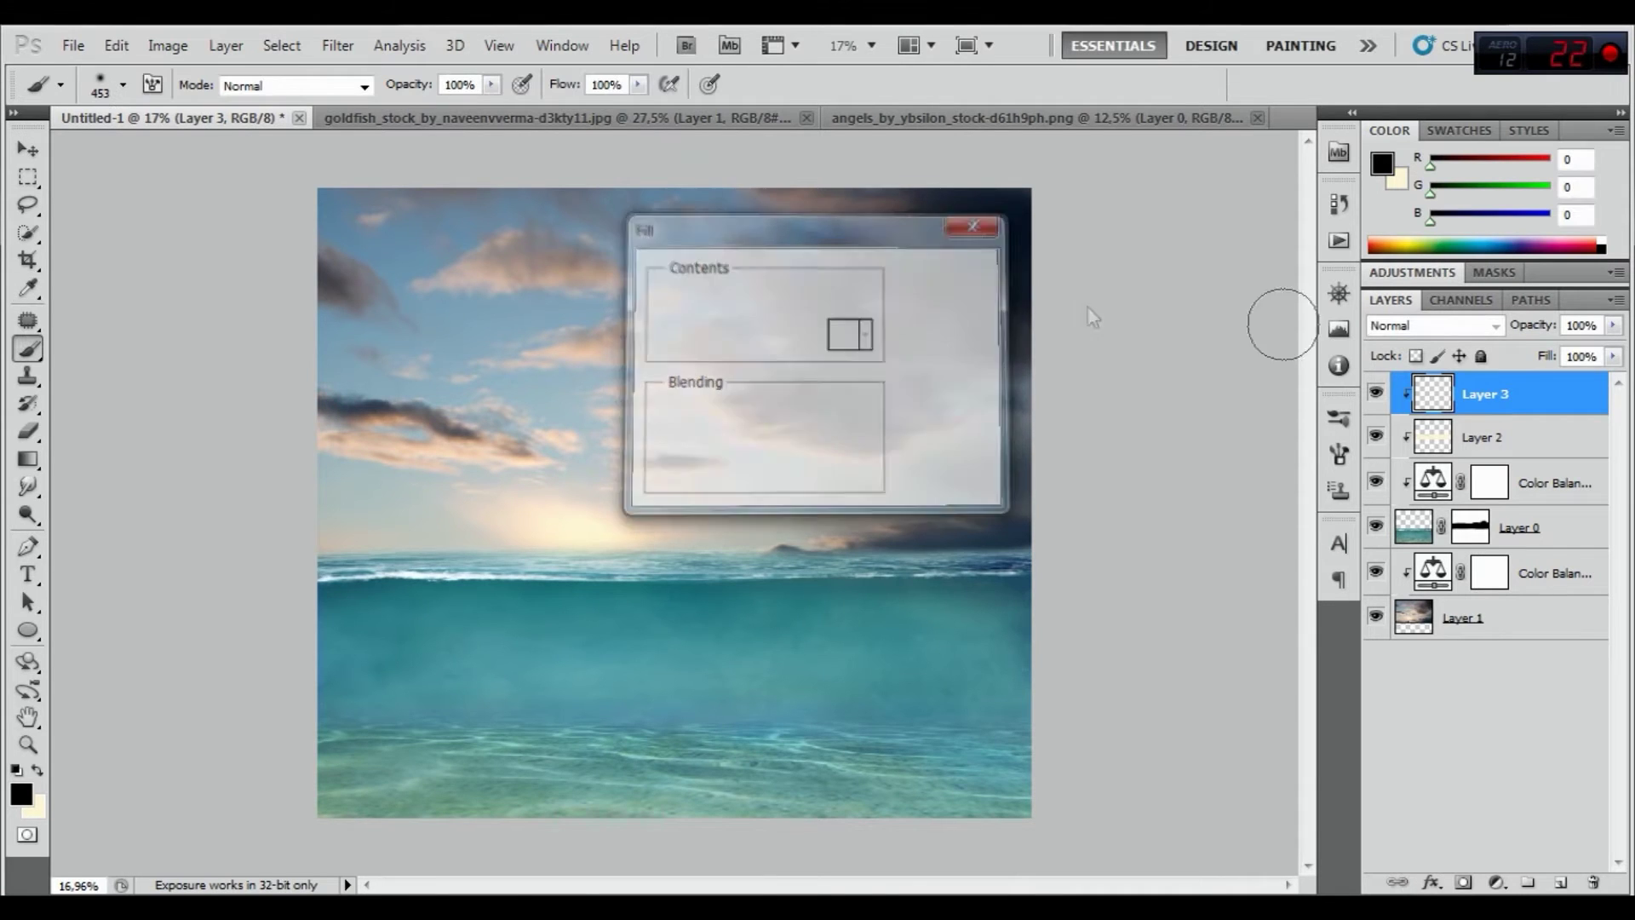
click(1494, 325)
click(1440, 325)
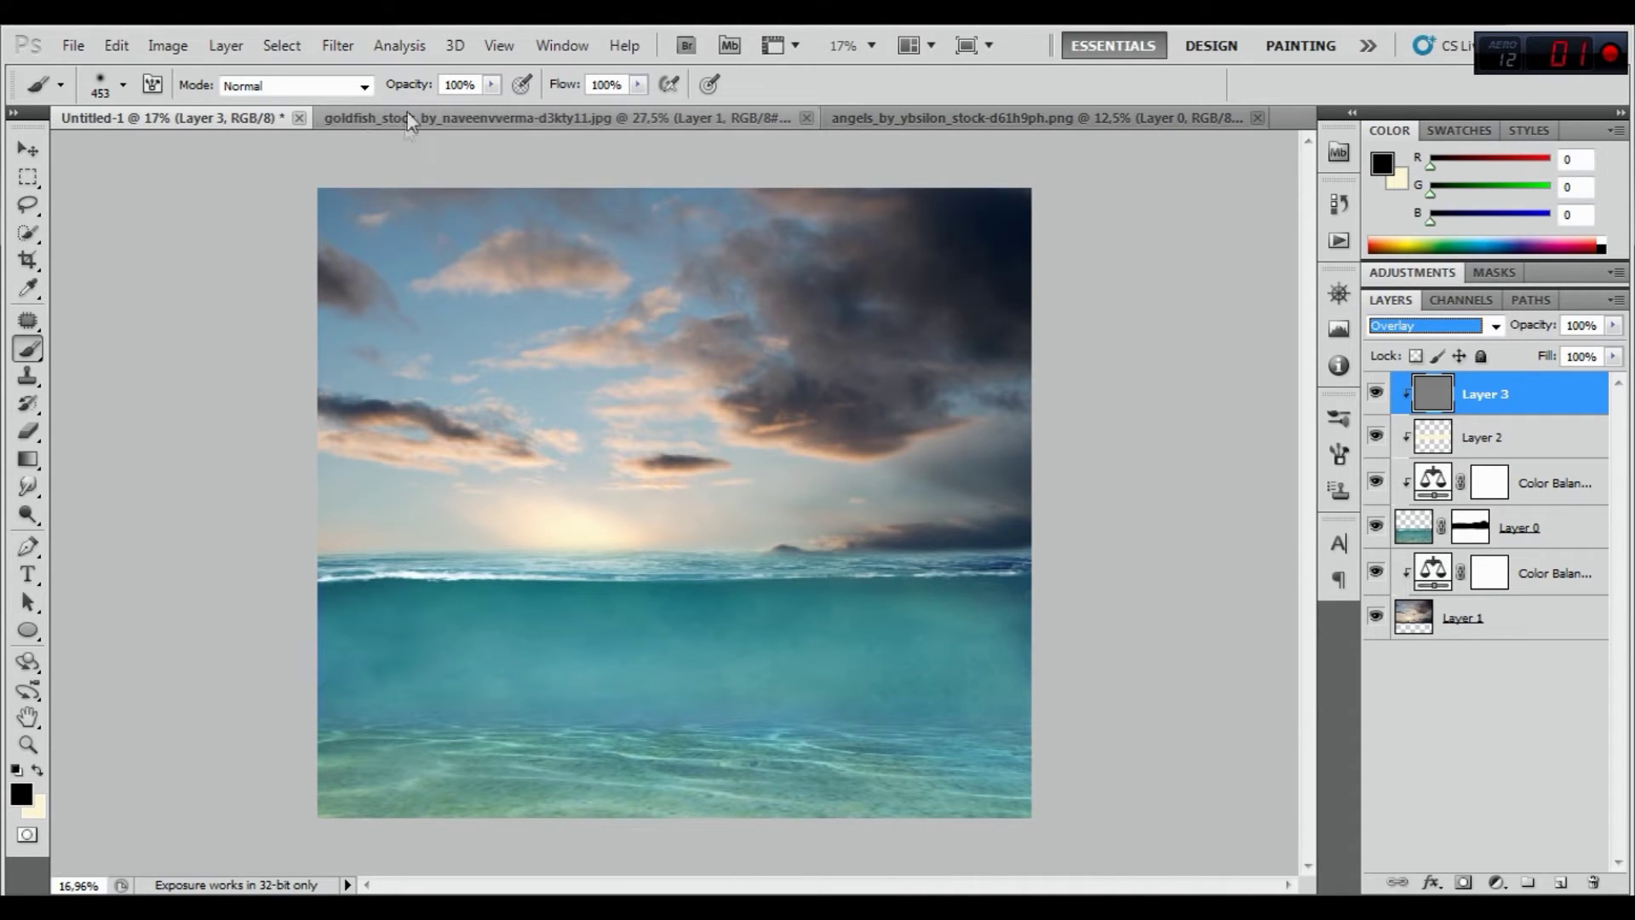
Lower brush opacity and set flow to 38%, then brighten the horizon glow with cream
drag(407, 85, 358, 86)
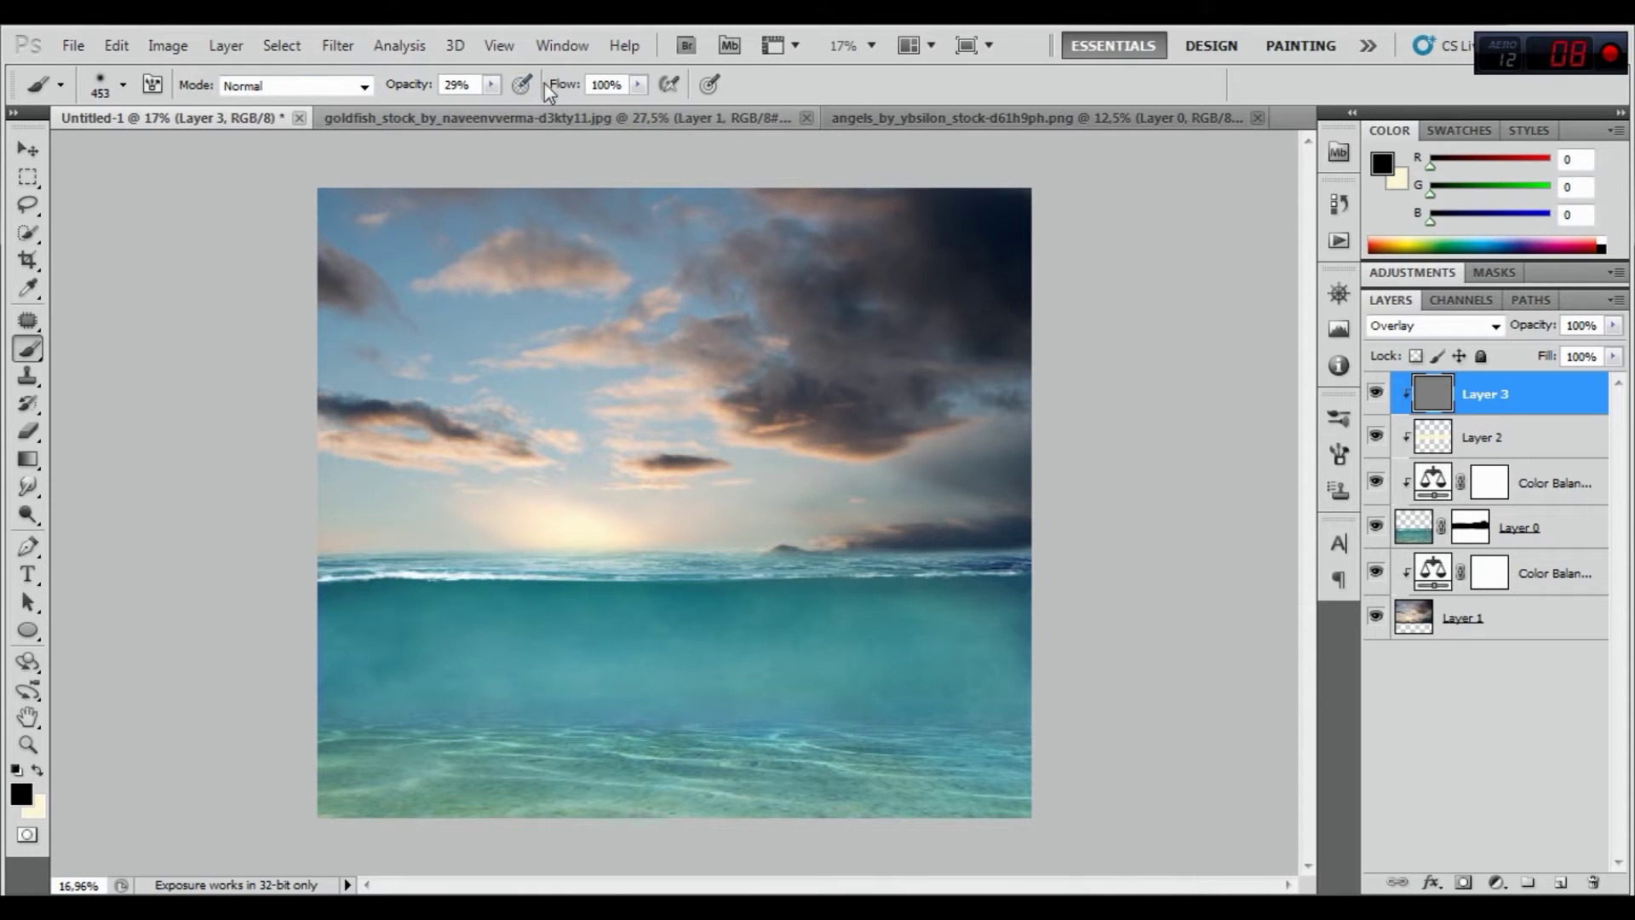
drag(545, 83, 481, 90)
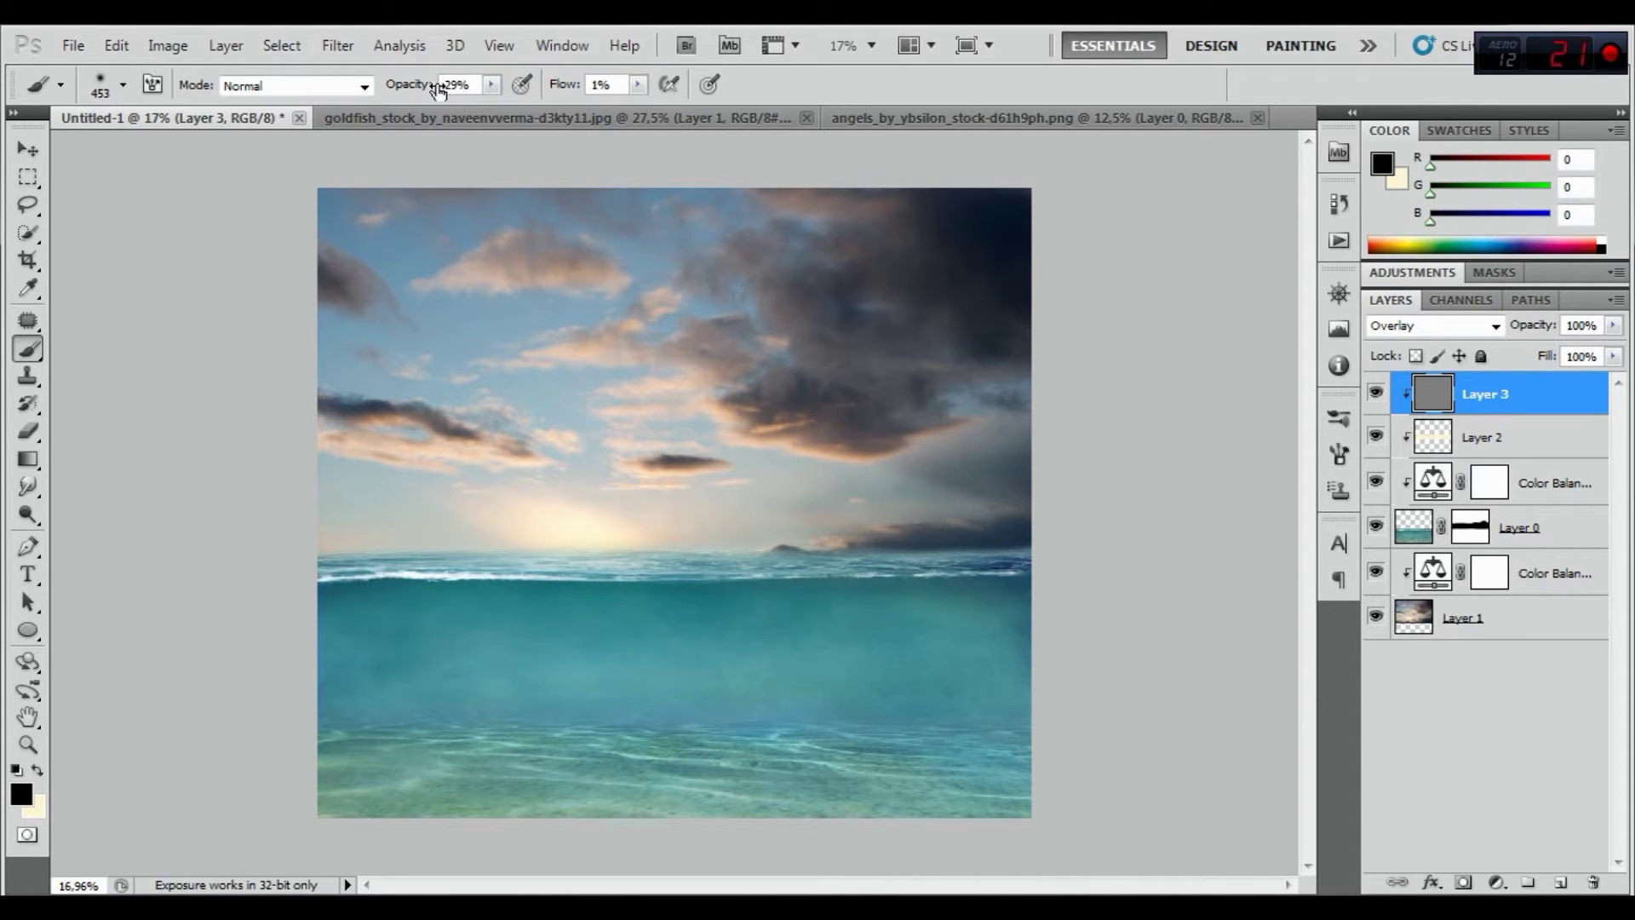
click(36, 769)
mouse_move(622, 519)
mouse_down()
mouse_move(595, 533)
mouse_move(613, 554)
mouse_move(701, 542)
mouse_move(489, 537)
mouse_up()
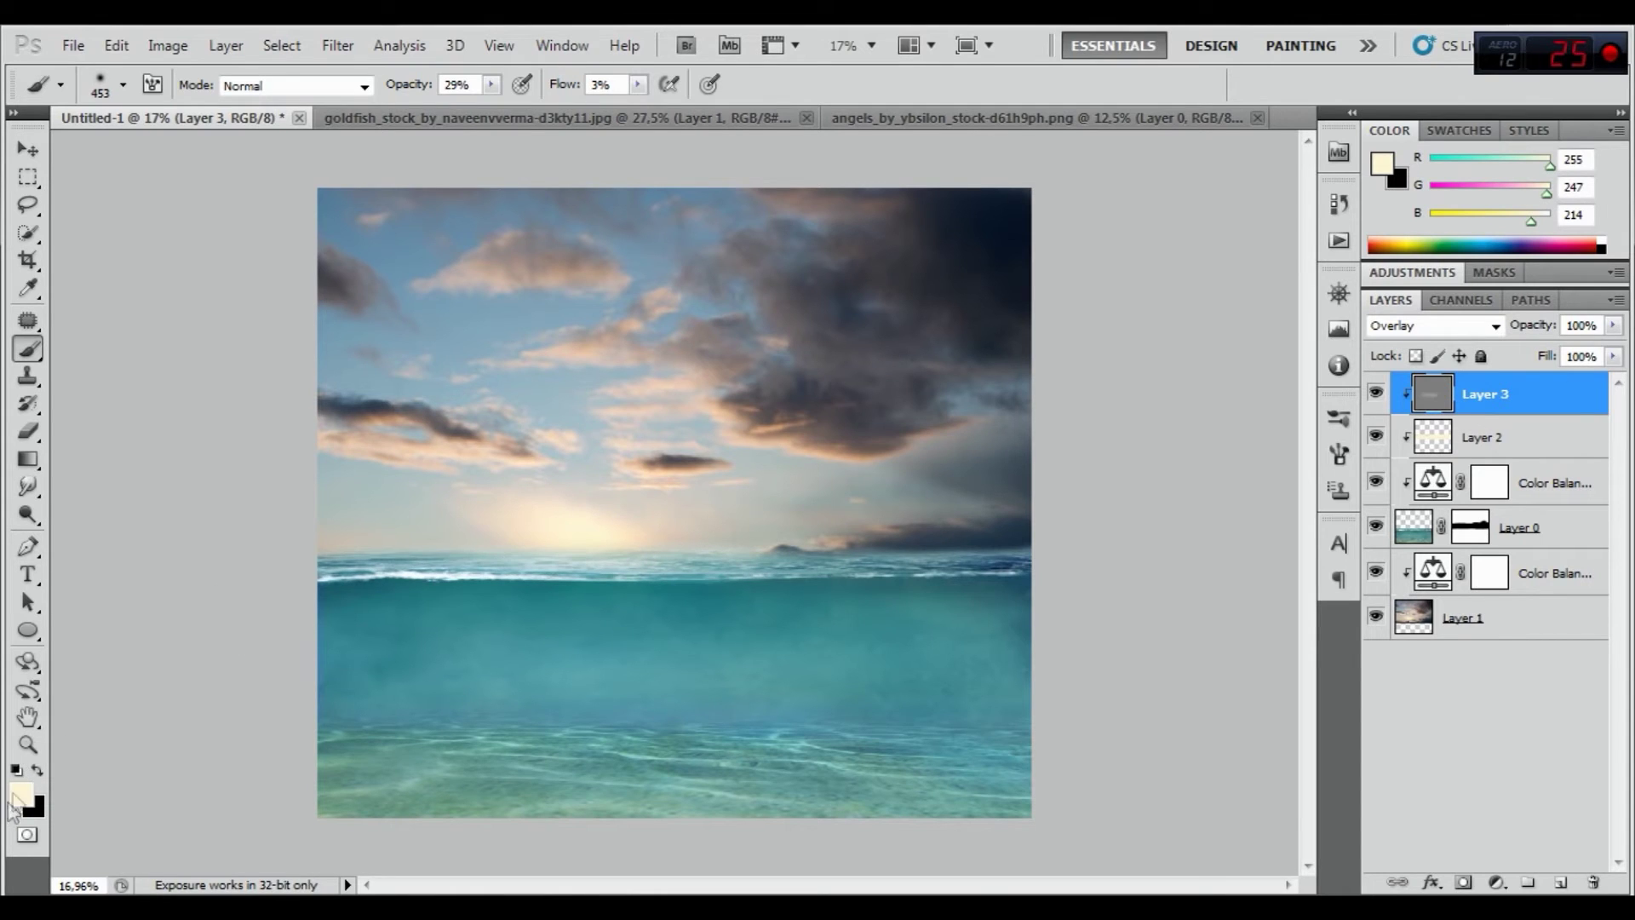
At 20% opacity with a 911 px cream brush, lighten the water and underwater area
click(37, 771)
drag(408, 89, 401, 89)
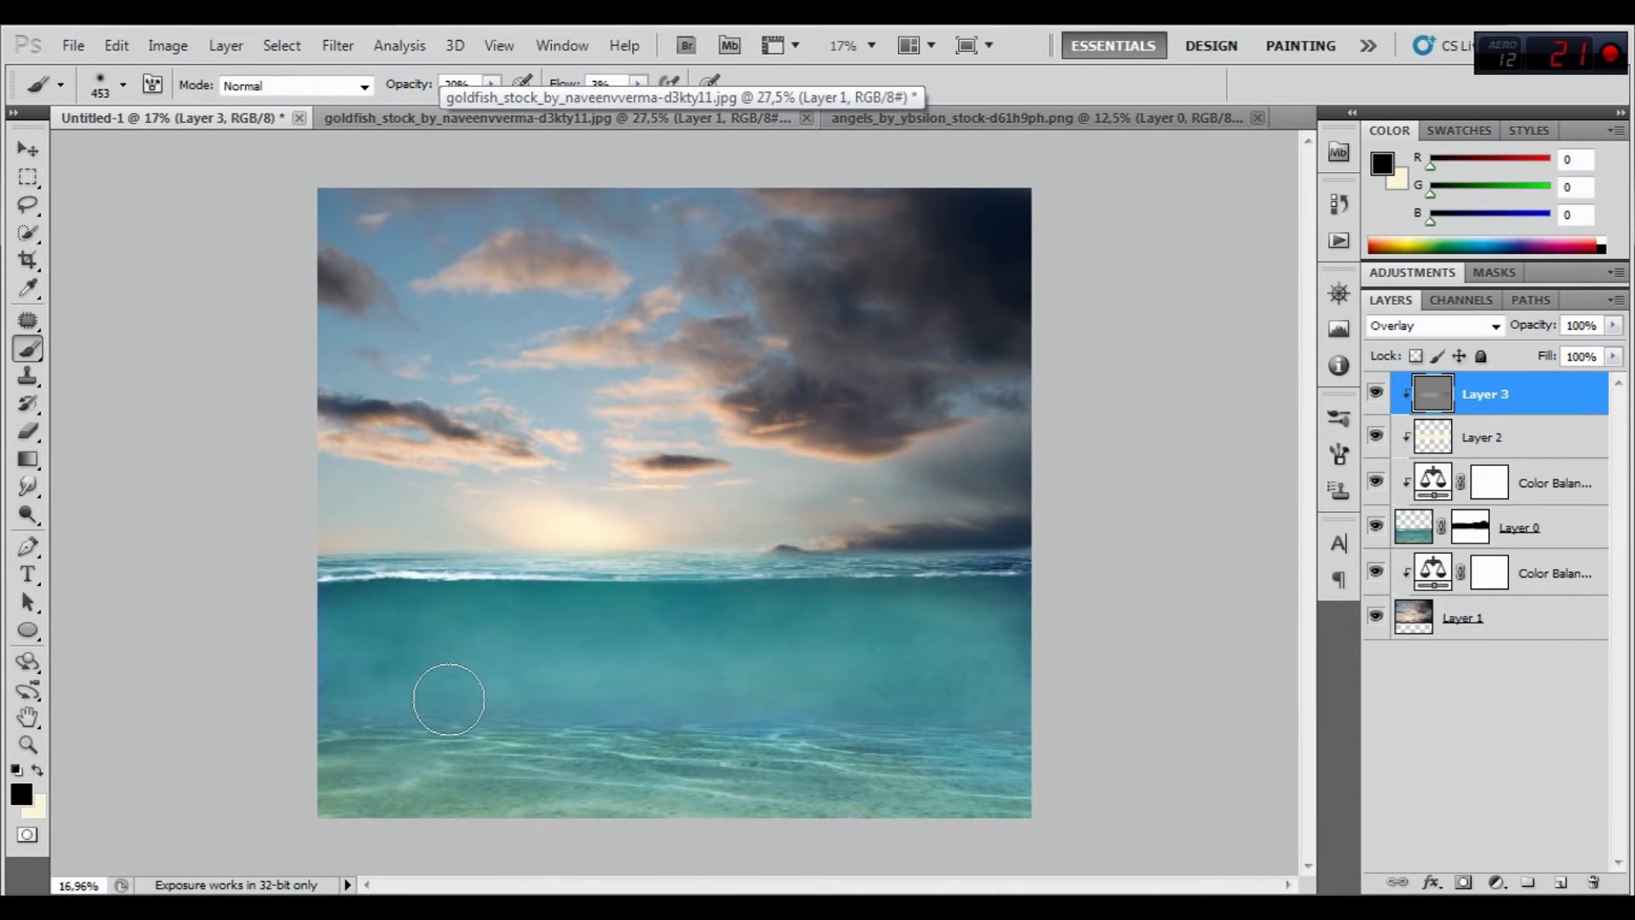
click(38, 770)
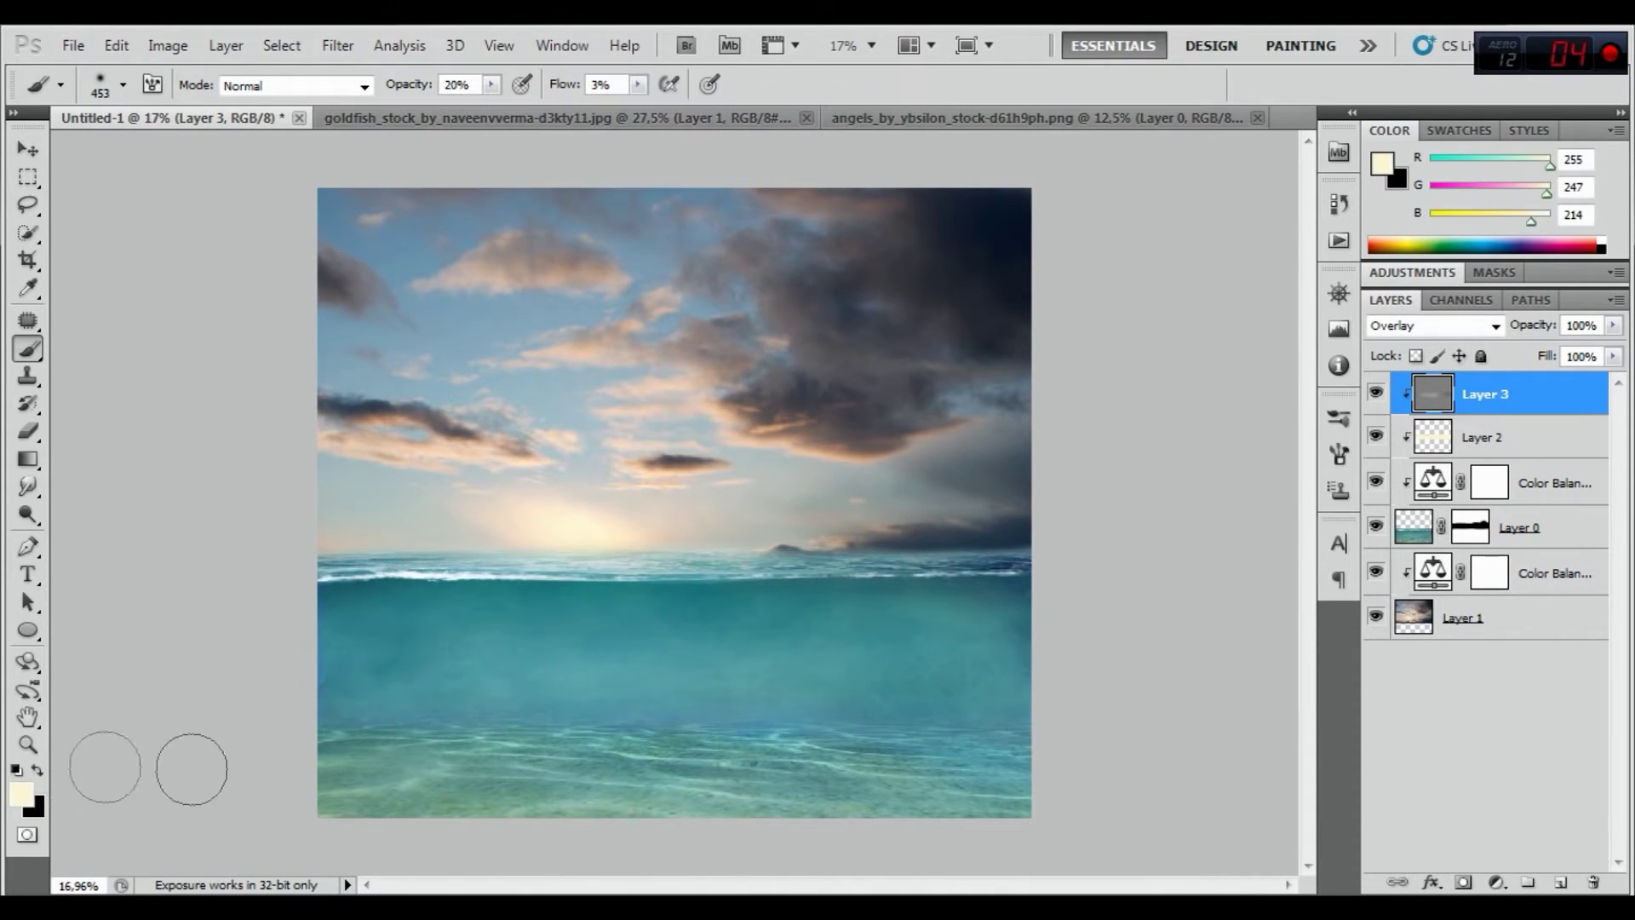
right_click(579, 694)
drag(777, 641, 833, 640)
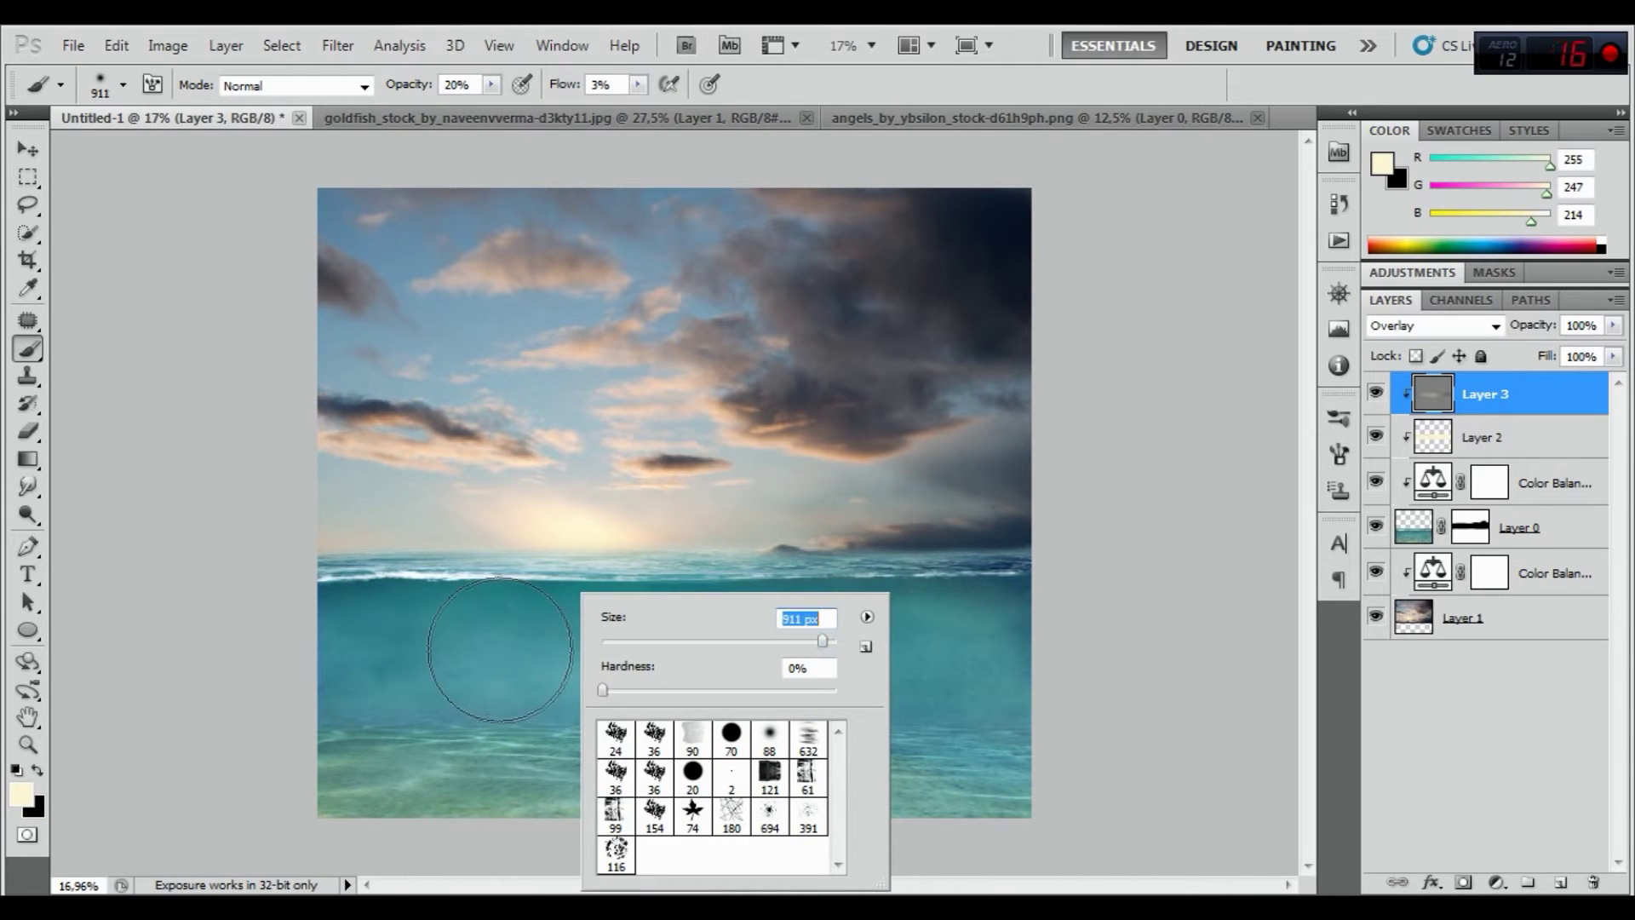
click(493, 685)
mouse_move(734, 632)
mouse_down()
mouse_move(511, 602)
mouse_move(631, 639)
mouse_move(620, 694)
mouse_move(478, 731)
mouse_up()
mouse_move(672, 738)
mouse_down()
mouse_move(706, 673)
mouse_move(639, 621)
mouse_move(693, 574)
mouse_move(657, 694)
mouse_move(549, 706)
mouse_move(719, 686)
mouse_move(708, 620)
mouse_move(776, 655)
mouse_up()
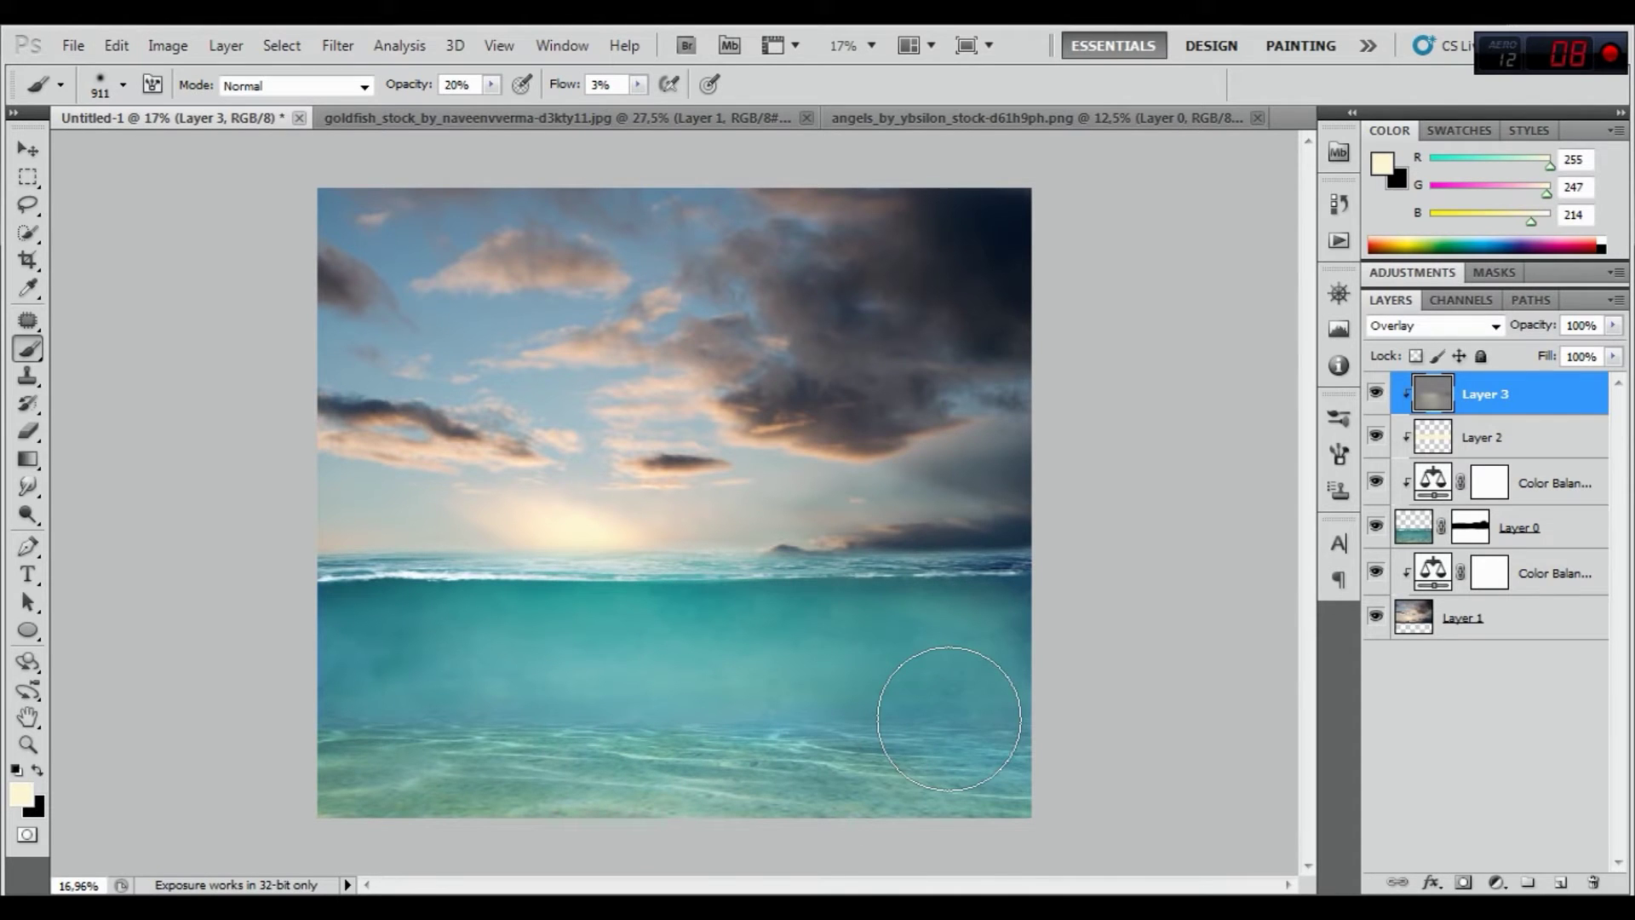
Toggle Layer 3 to compare, undo the last stroke, and target the sea Layer 0 mask
click(1377, 394)
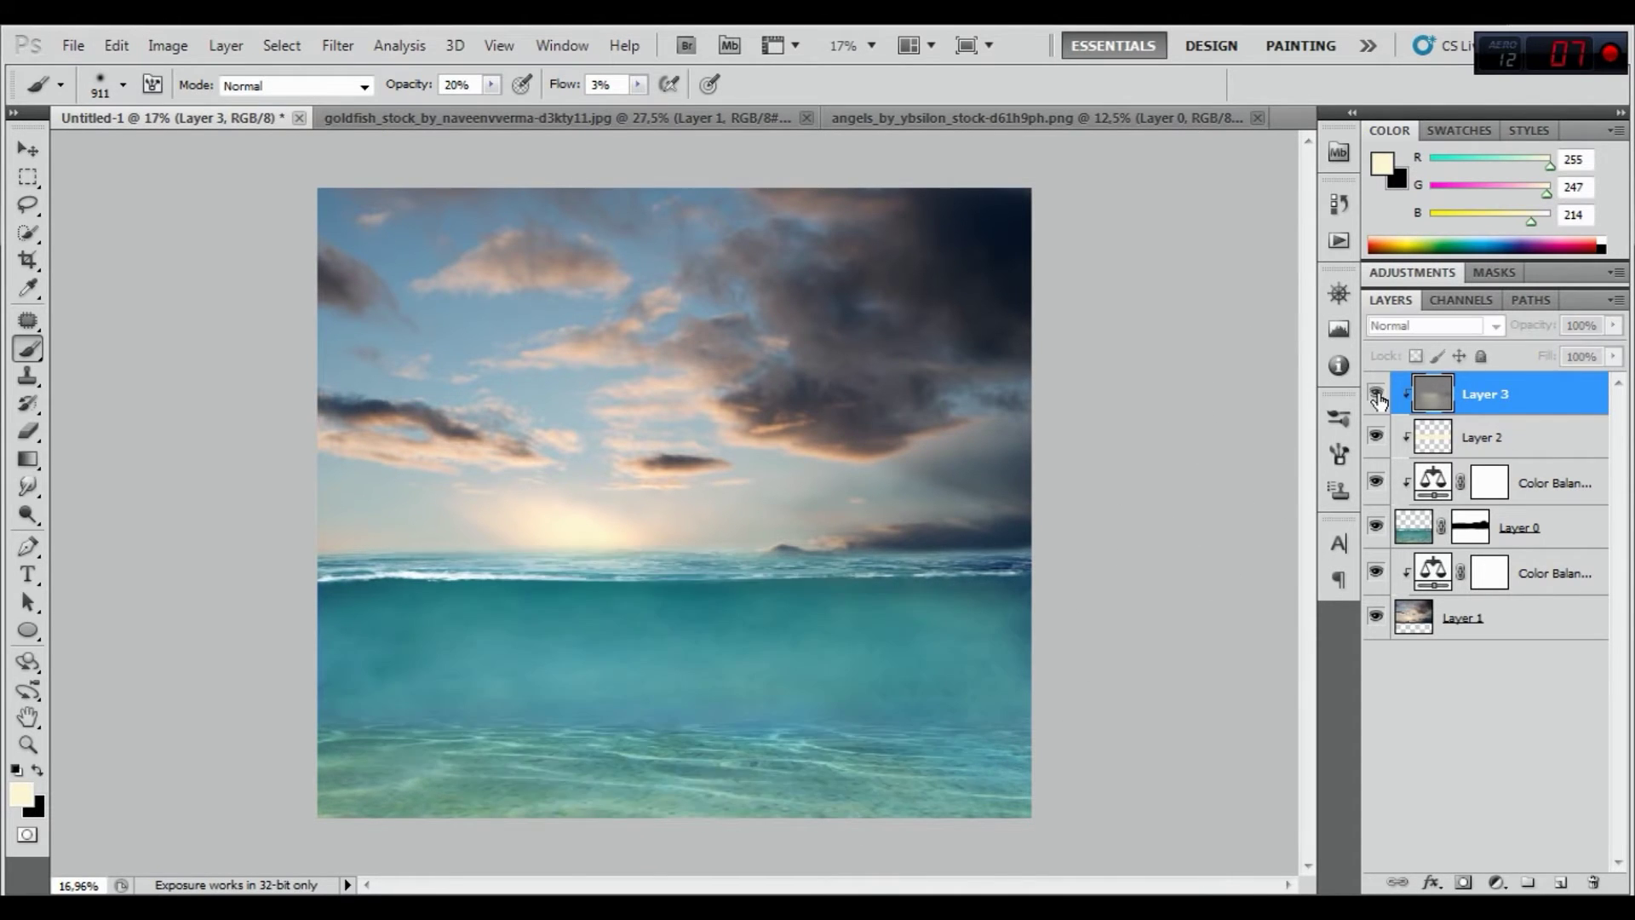
click(1376, 394)
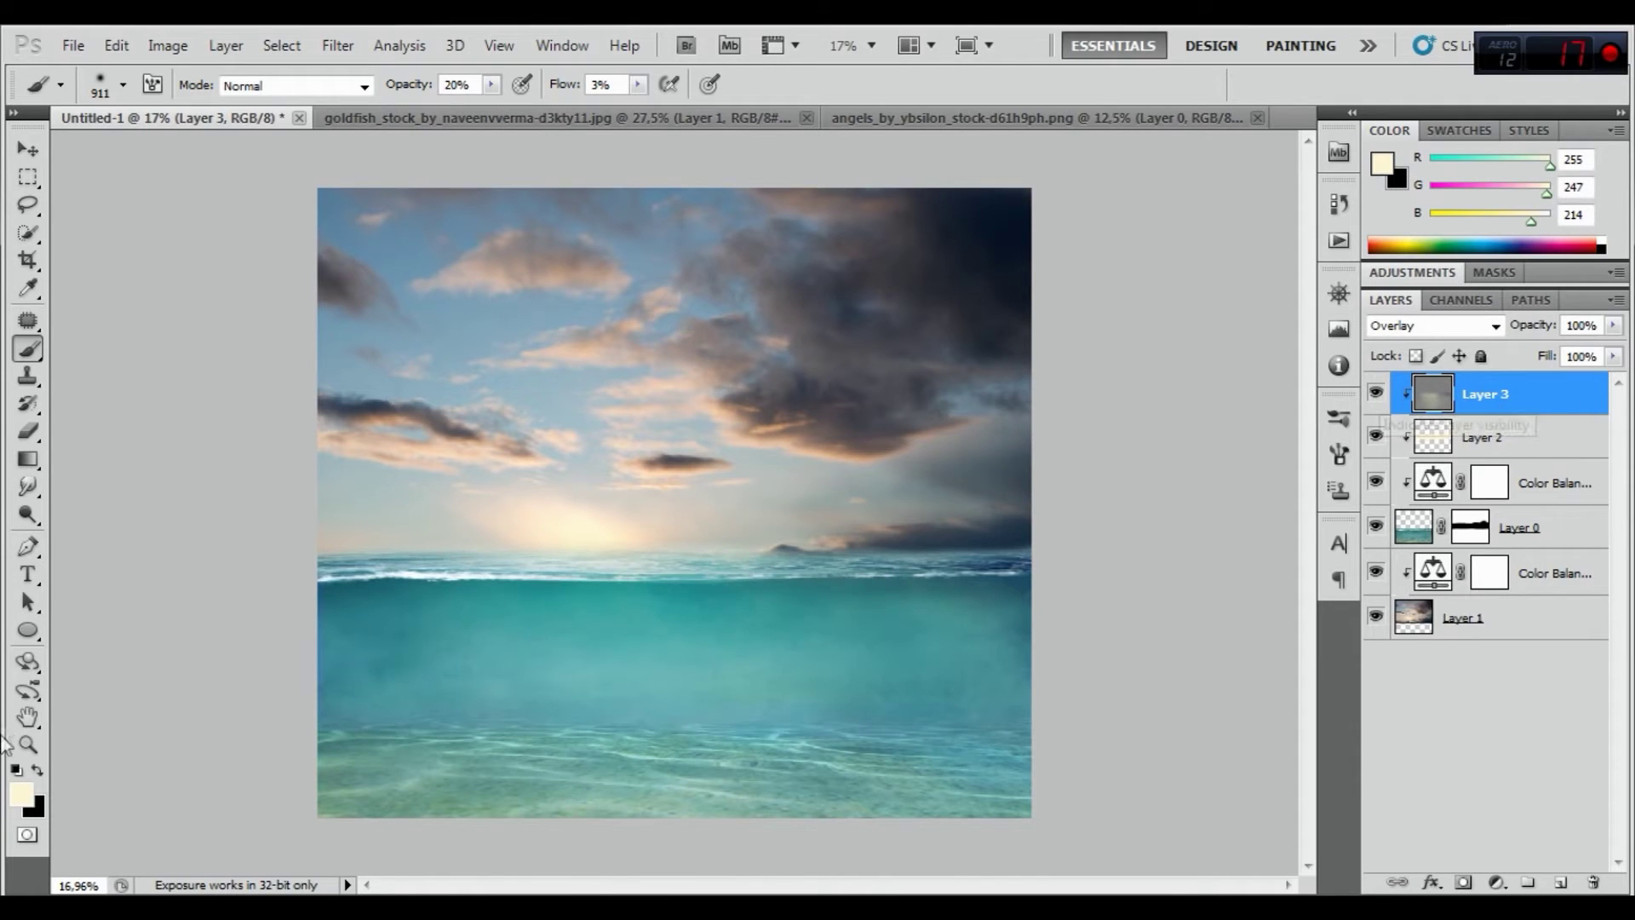
click(38, 771)
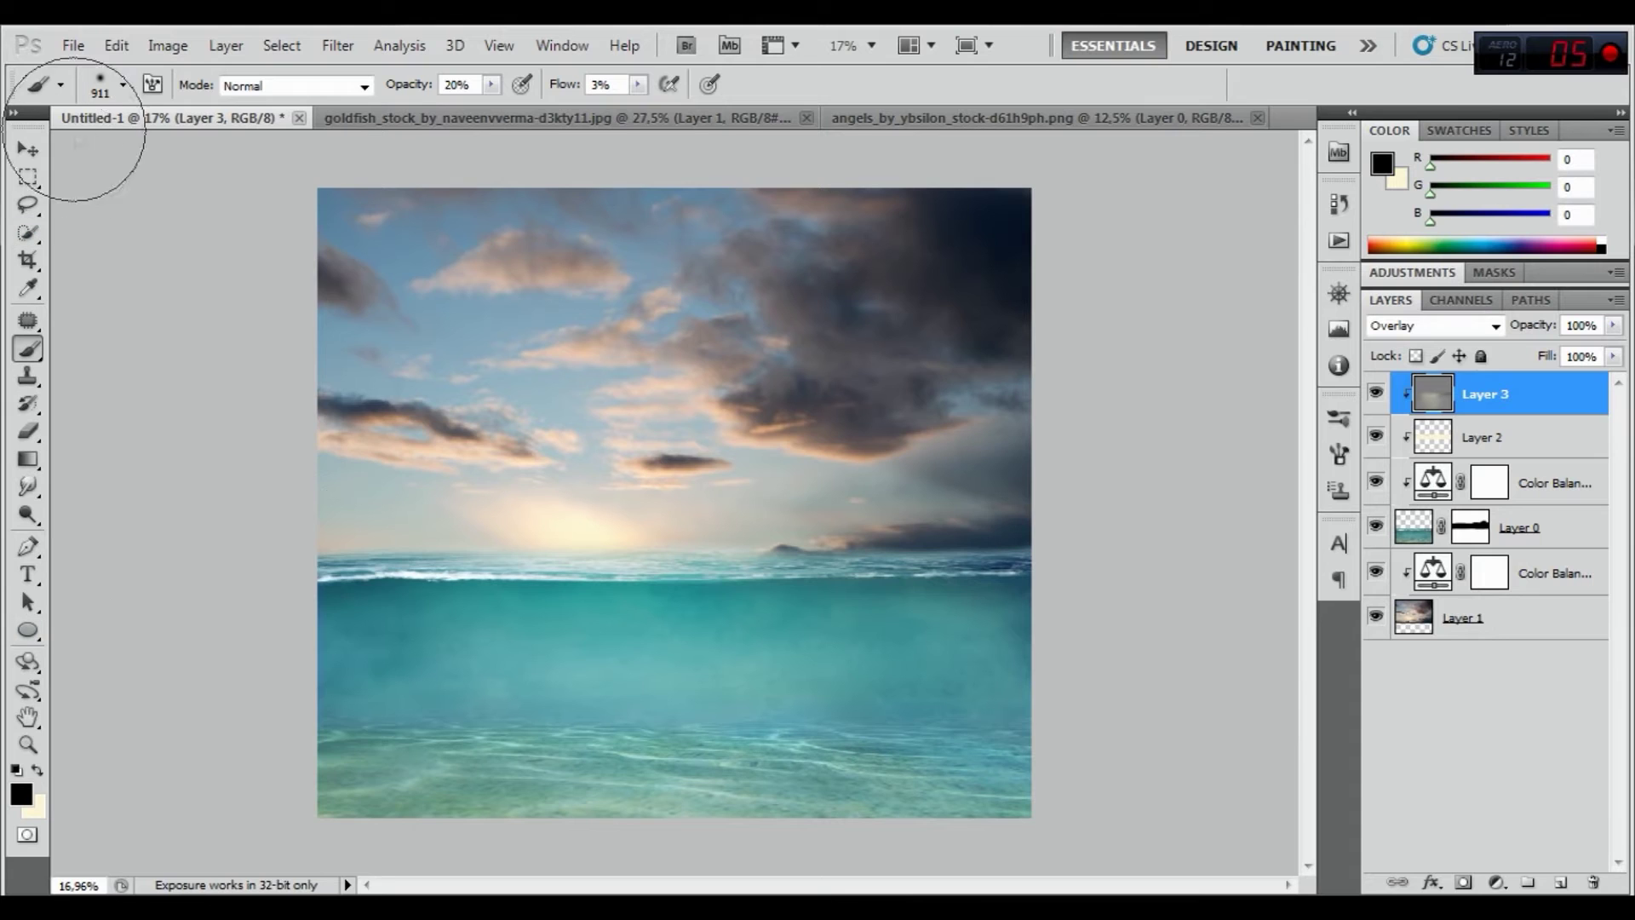
click(116, 45)
click(315, 117)
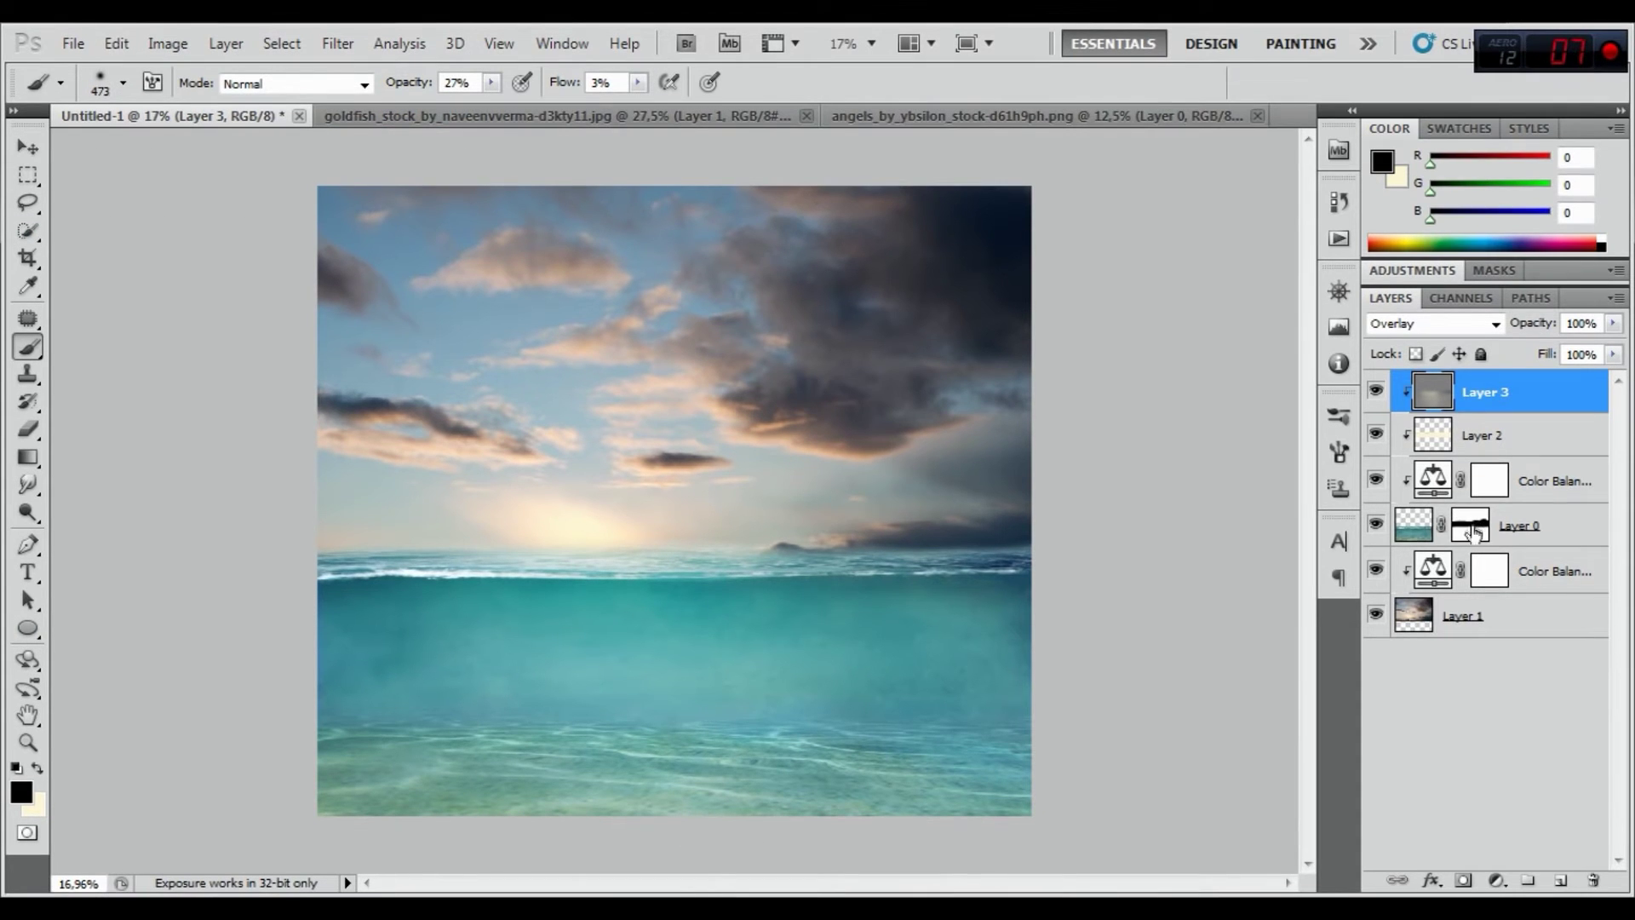
click(1471, 526)
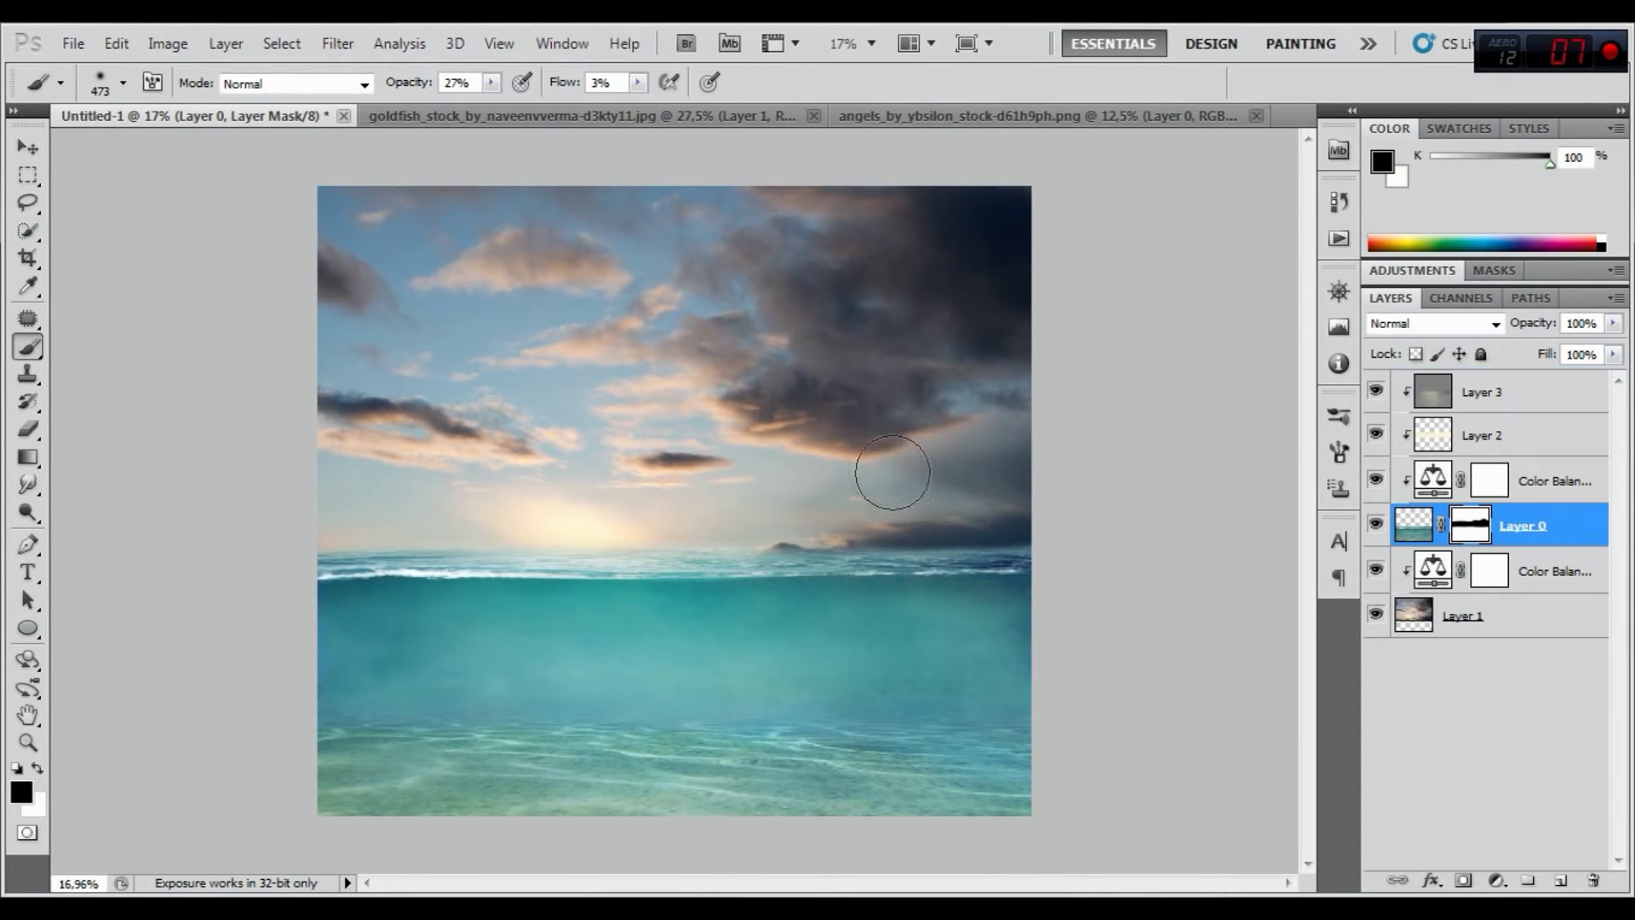
Paint faintly along the horizon on Layer 0's mask with a 158 px brush, then float the angel image
right_click(862, 443)
click(976, 491)
drag(1037, 497, 998, 492)
click(754, 511)
drag(711, 530, 778, 530)
mouse_move(896, 115)
mouse_down()
mouse_move(917, 217)
mouse_move(916, 195)
mouse_up()
Drag the angel into the sea composite as Layer 4, move it to the top and unclip it
key(v)
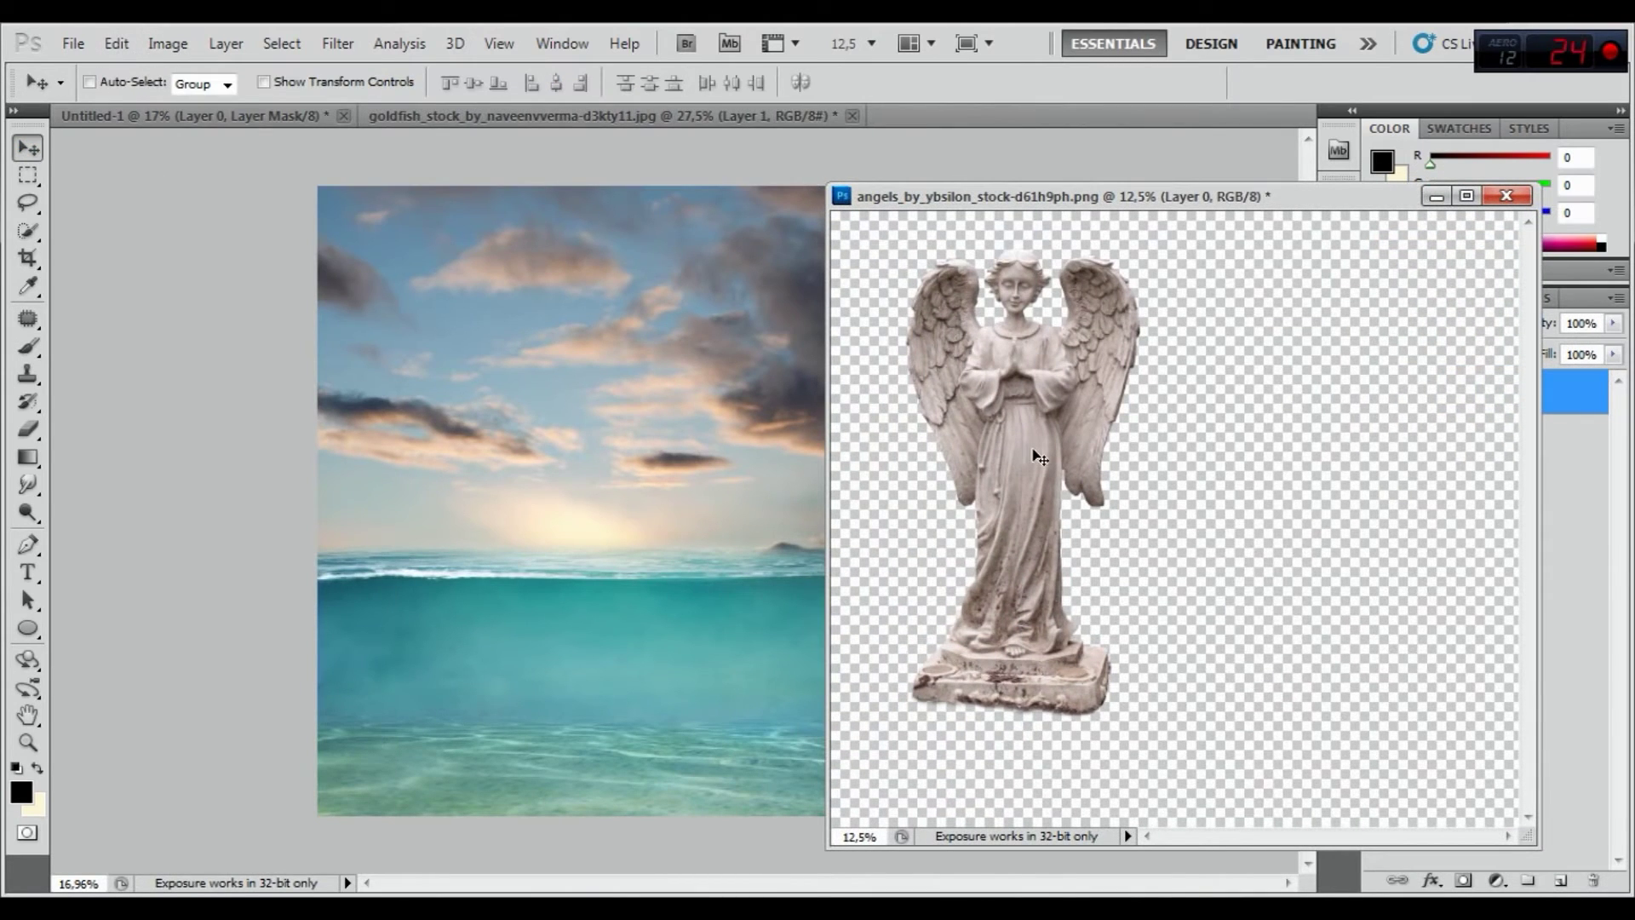
drag(1040, 458, 724, 465)
click(1437, 196)
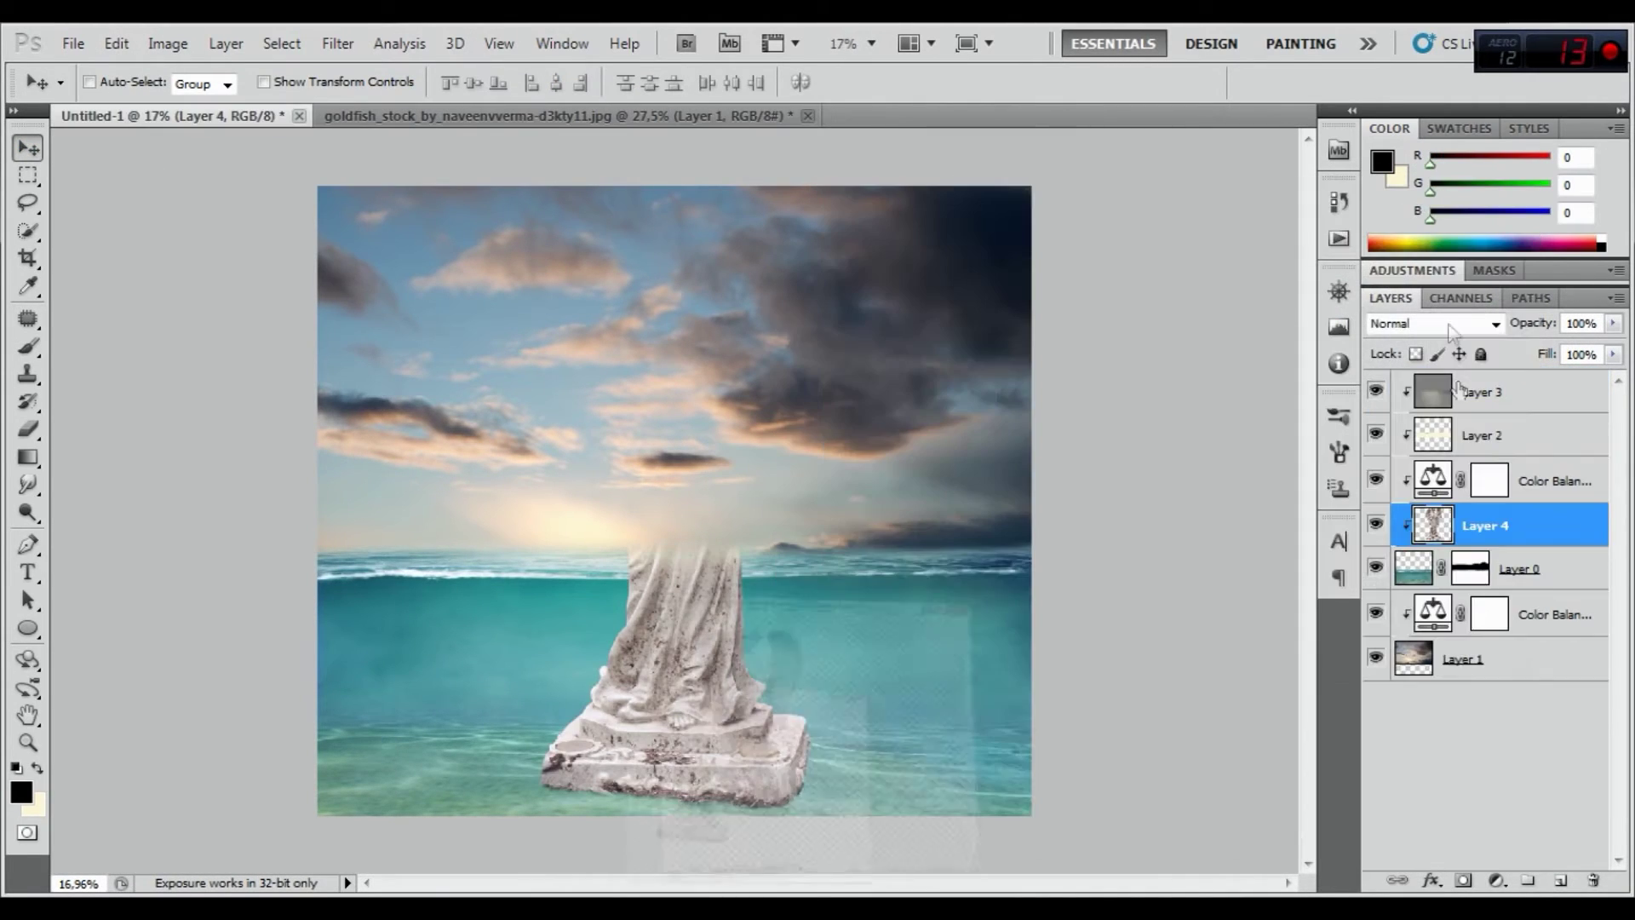
drag(1486, 525, 1498, 385)
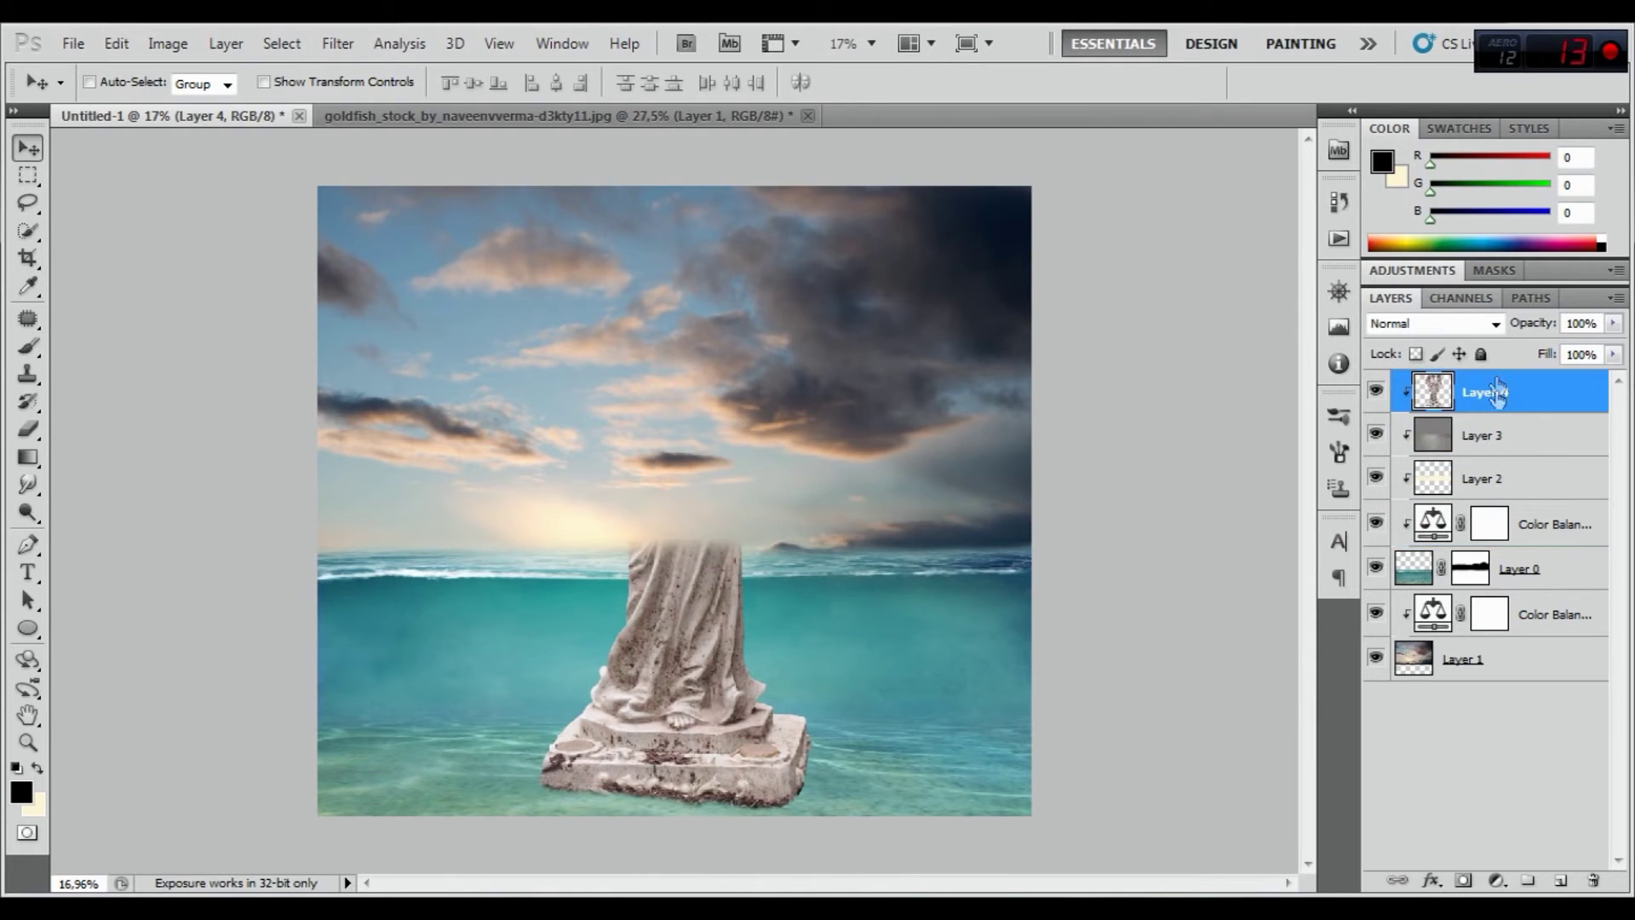
right_click(1508, 392)
click(1261, 602)
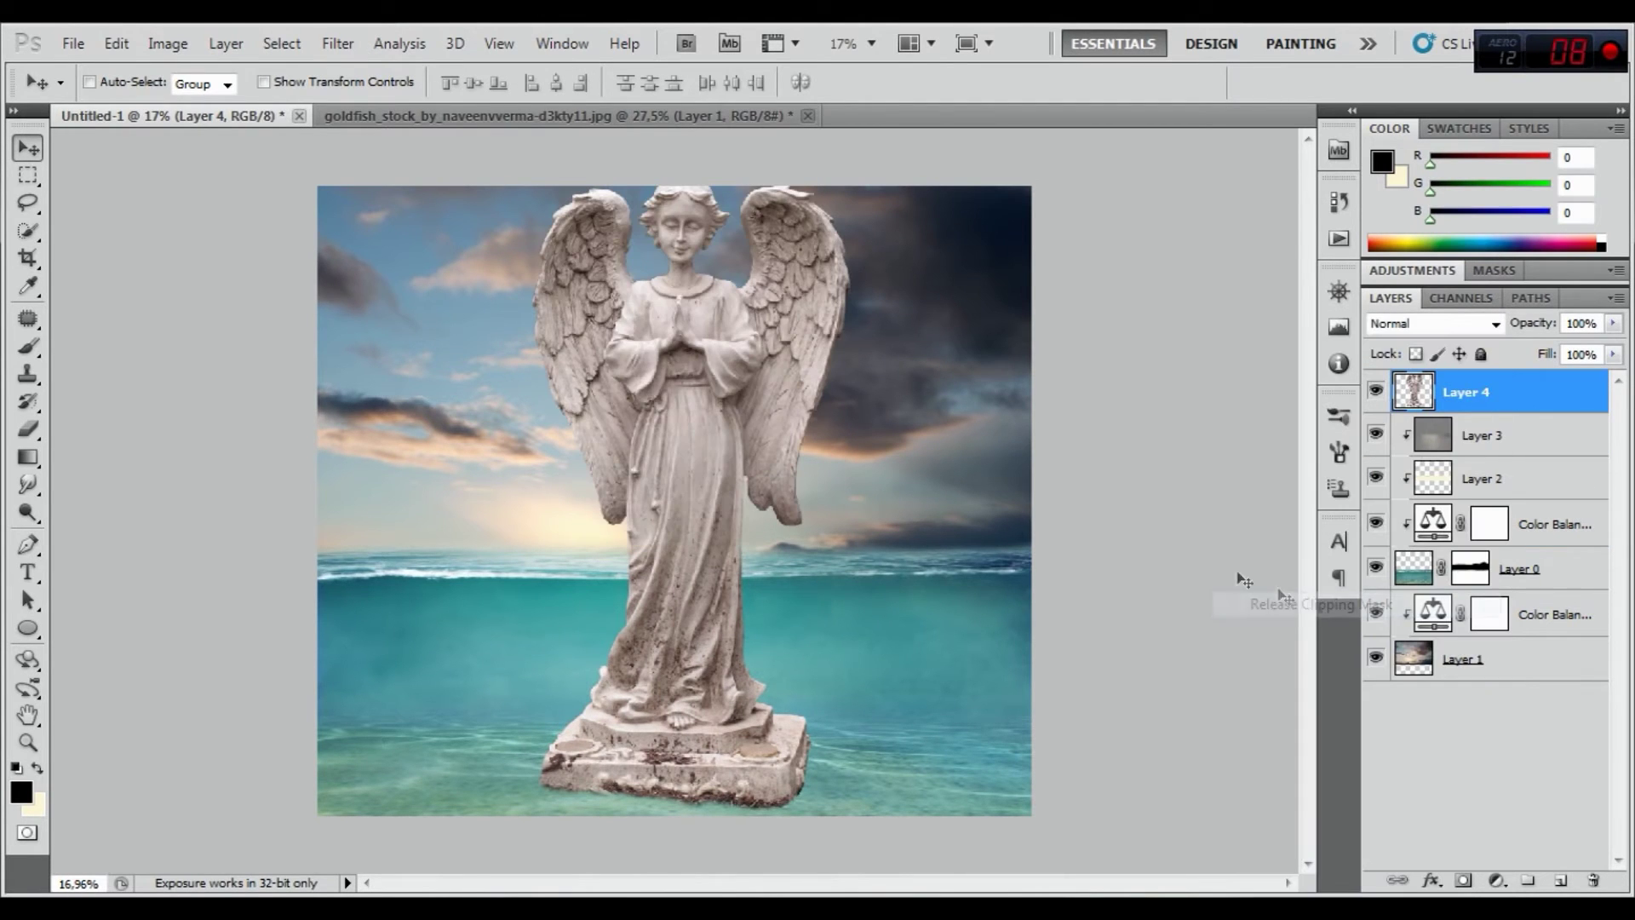
Free Transform the statue to about 70% and centre it in the water
click(116, 43)
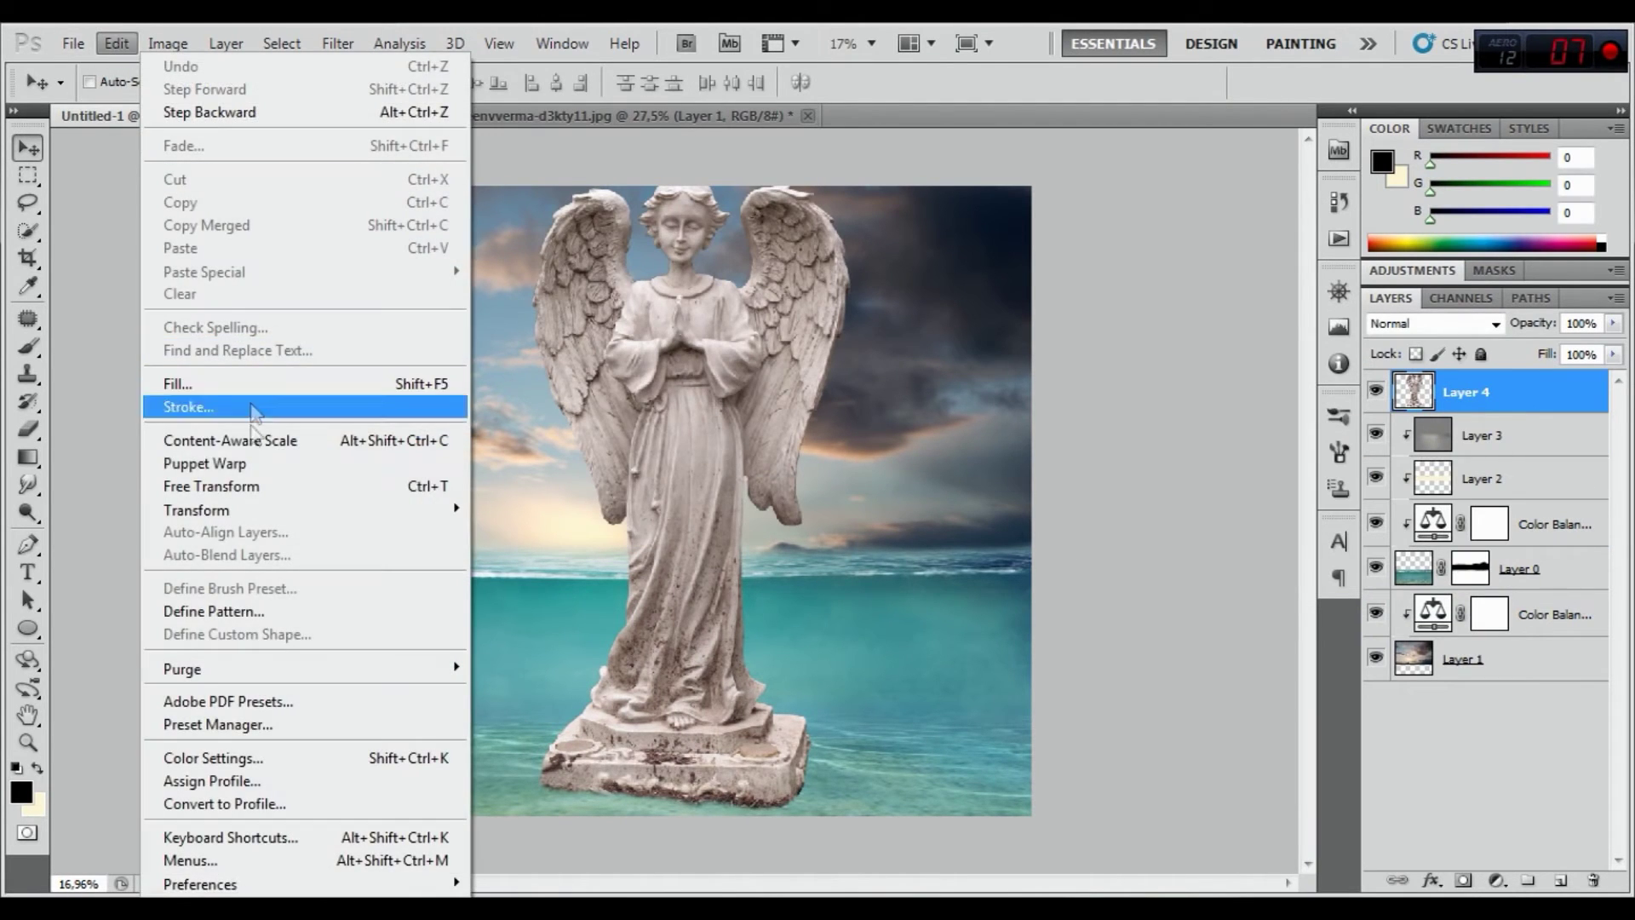
click(247, 478)
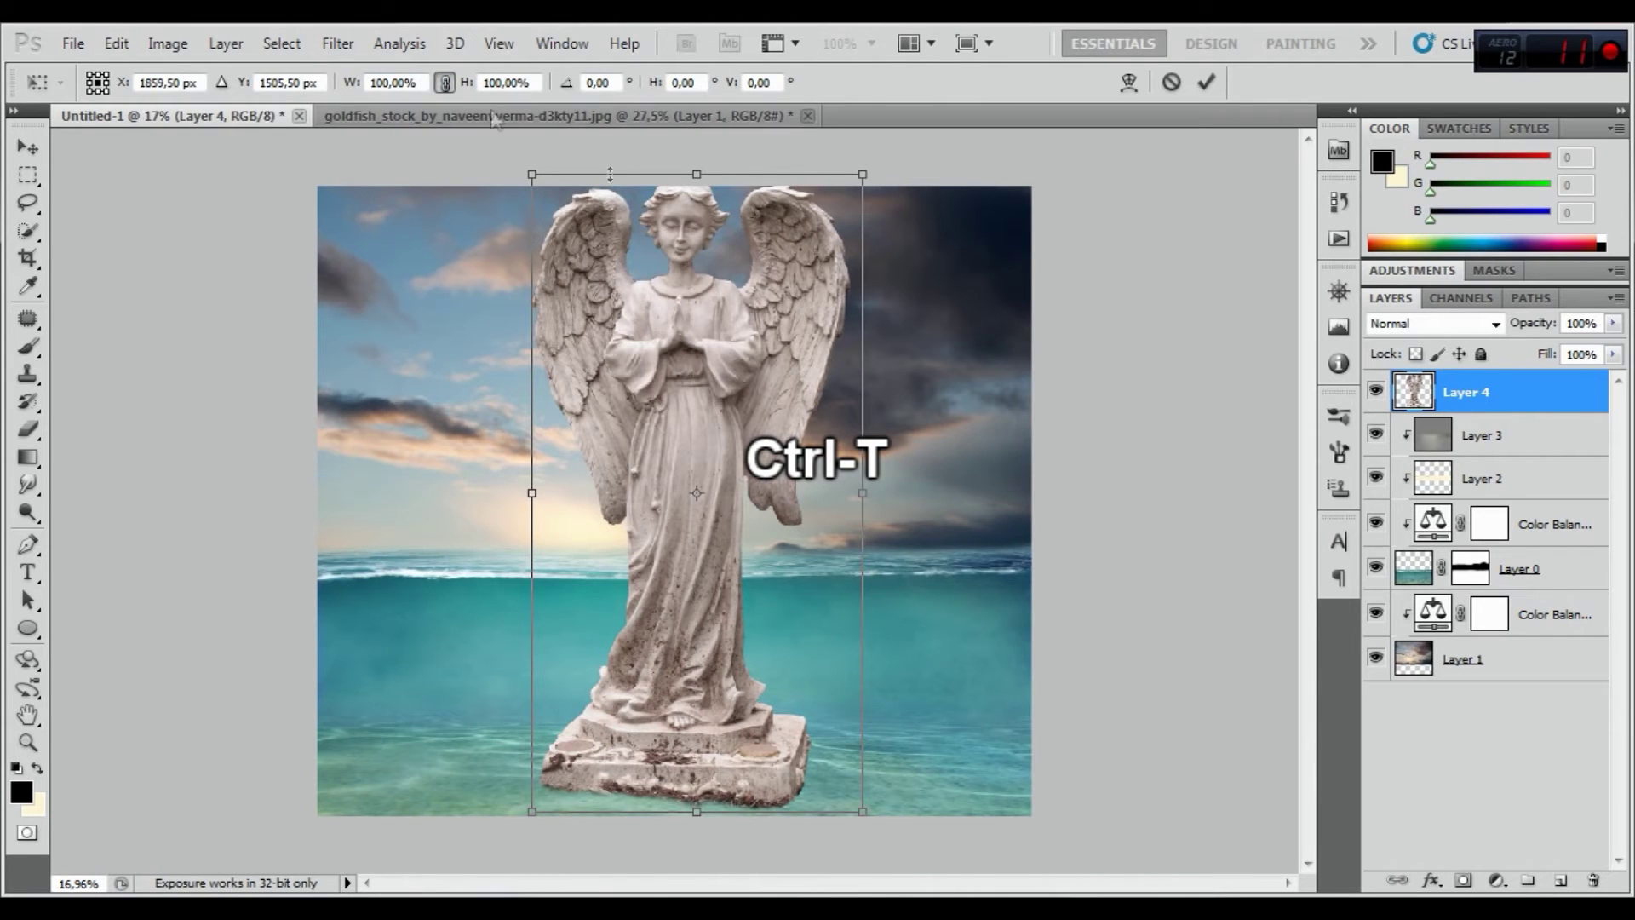
drag(863, 175, 749, 373)
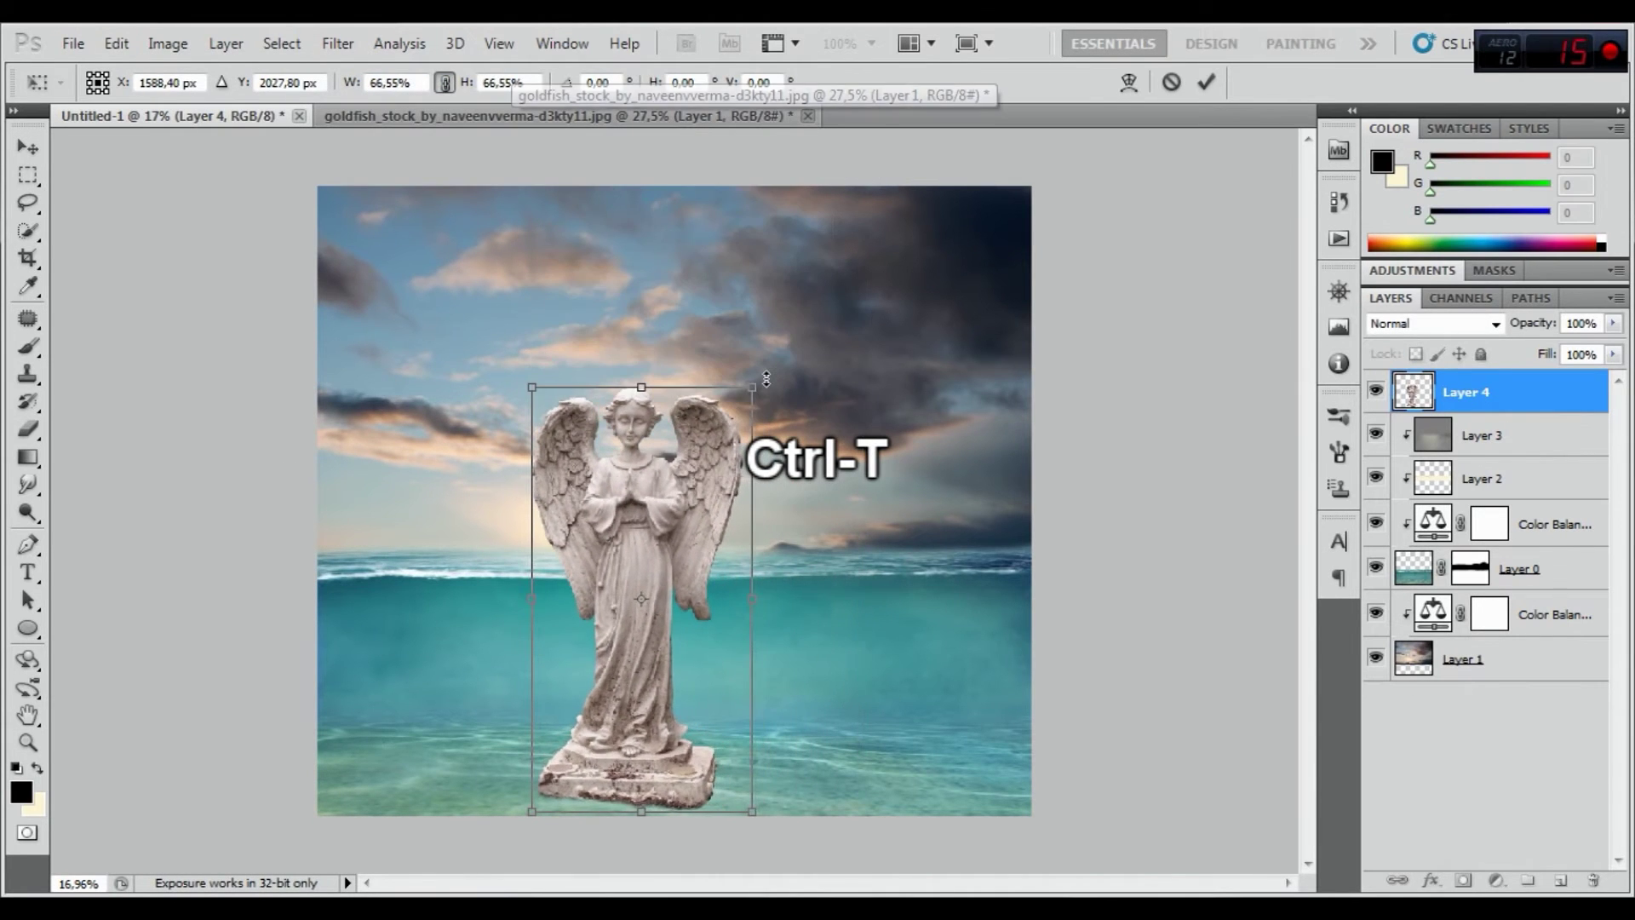
mouse_move(713, 632)
mouse_down()
mouse_move(688, 673)
mouse_move(715, 671)
mouse_up()
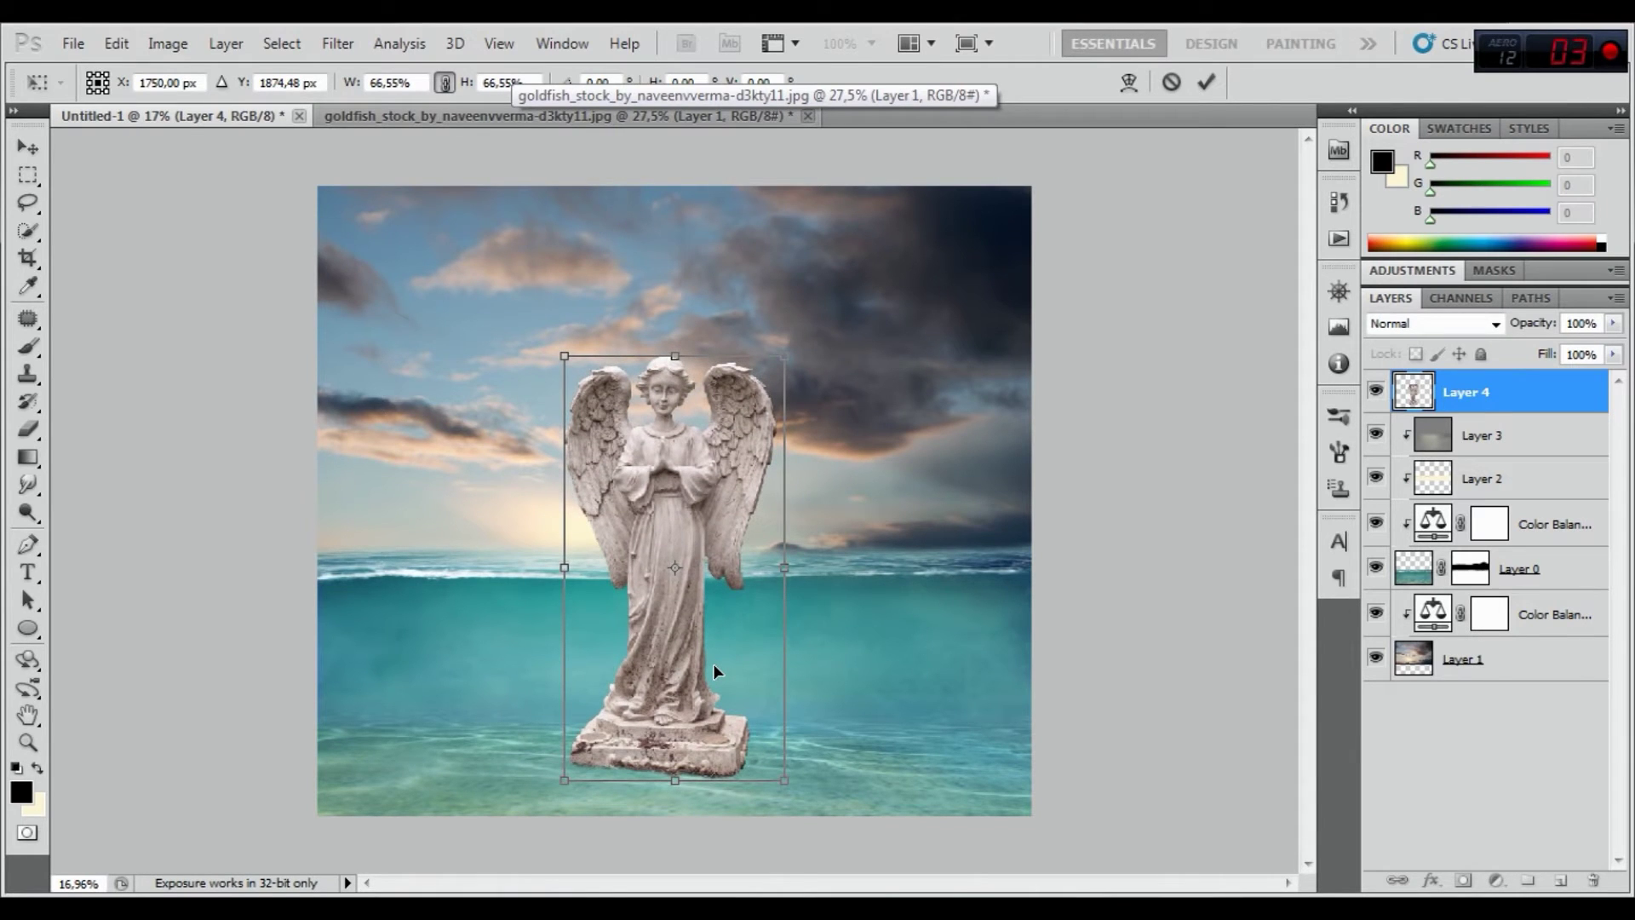
drag(712, 662, 729, 662)
drag(798, 350, 816, 332)
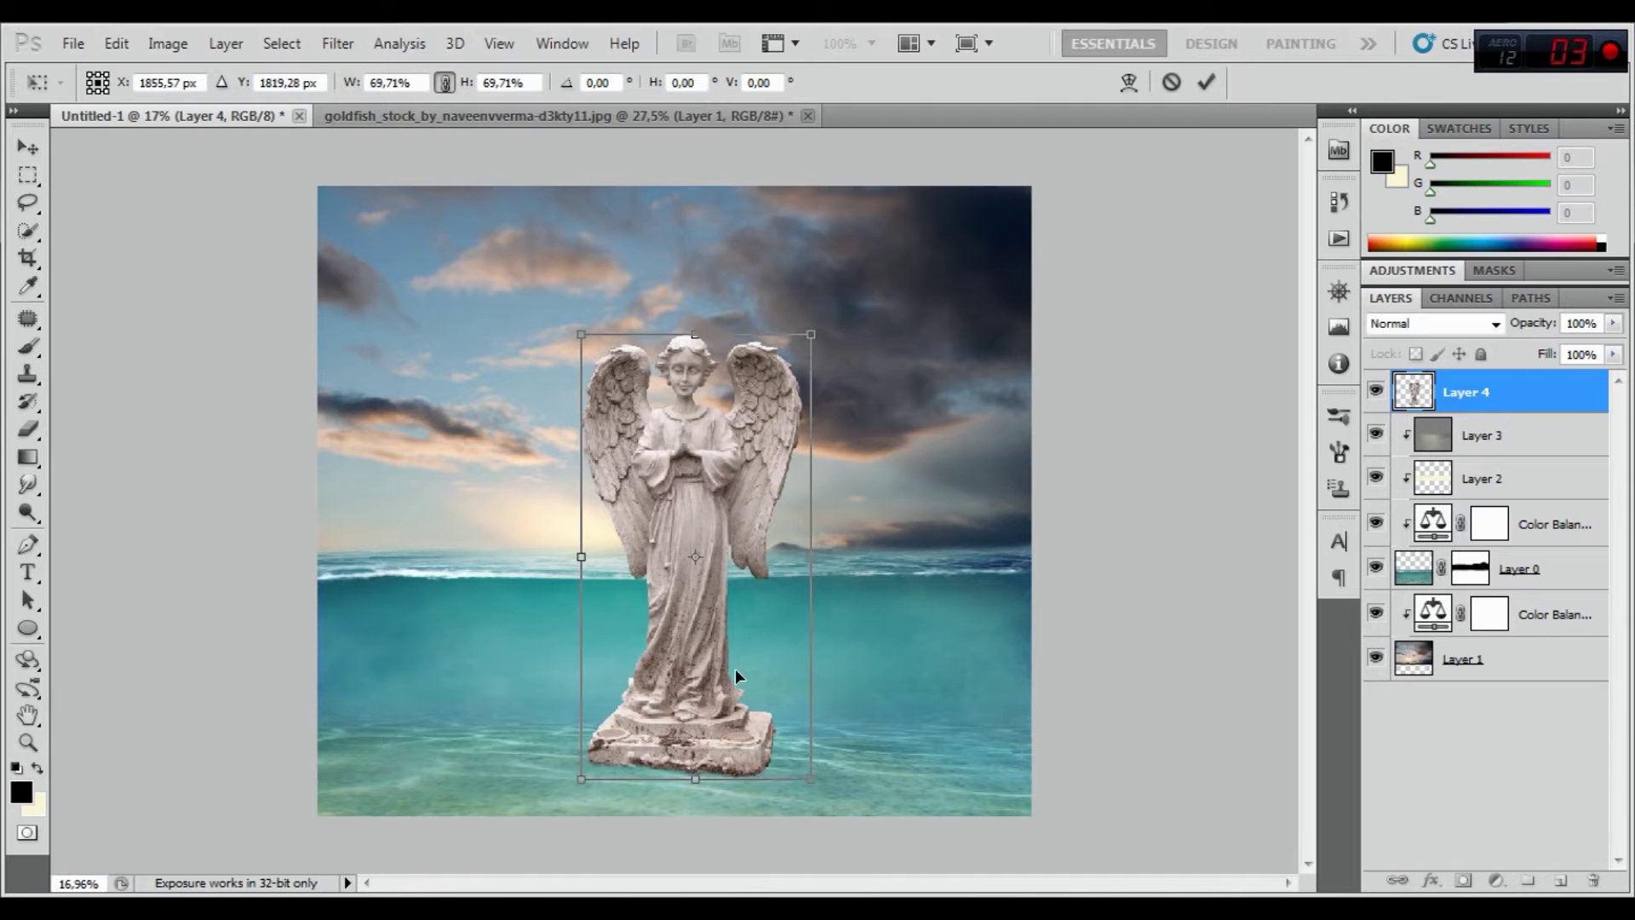
drag(734, 667, 730, 669)
click(1207, 83)
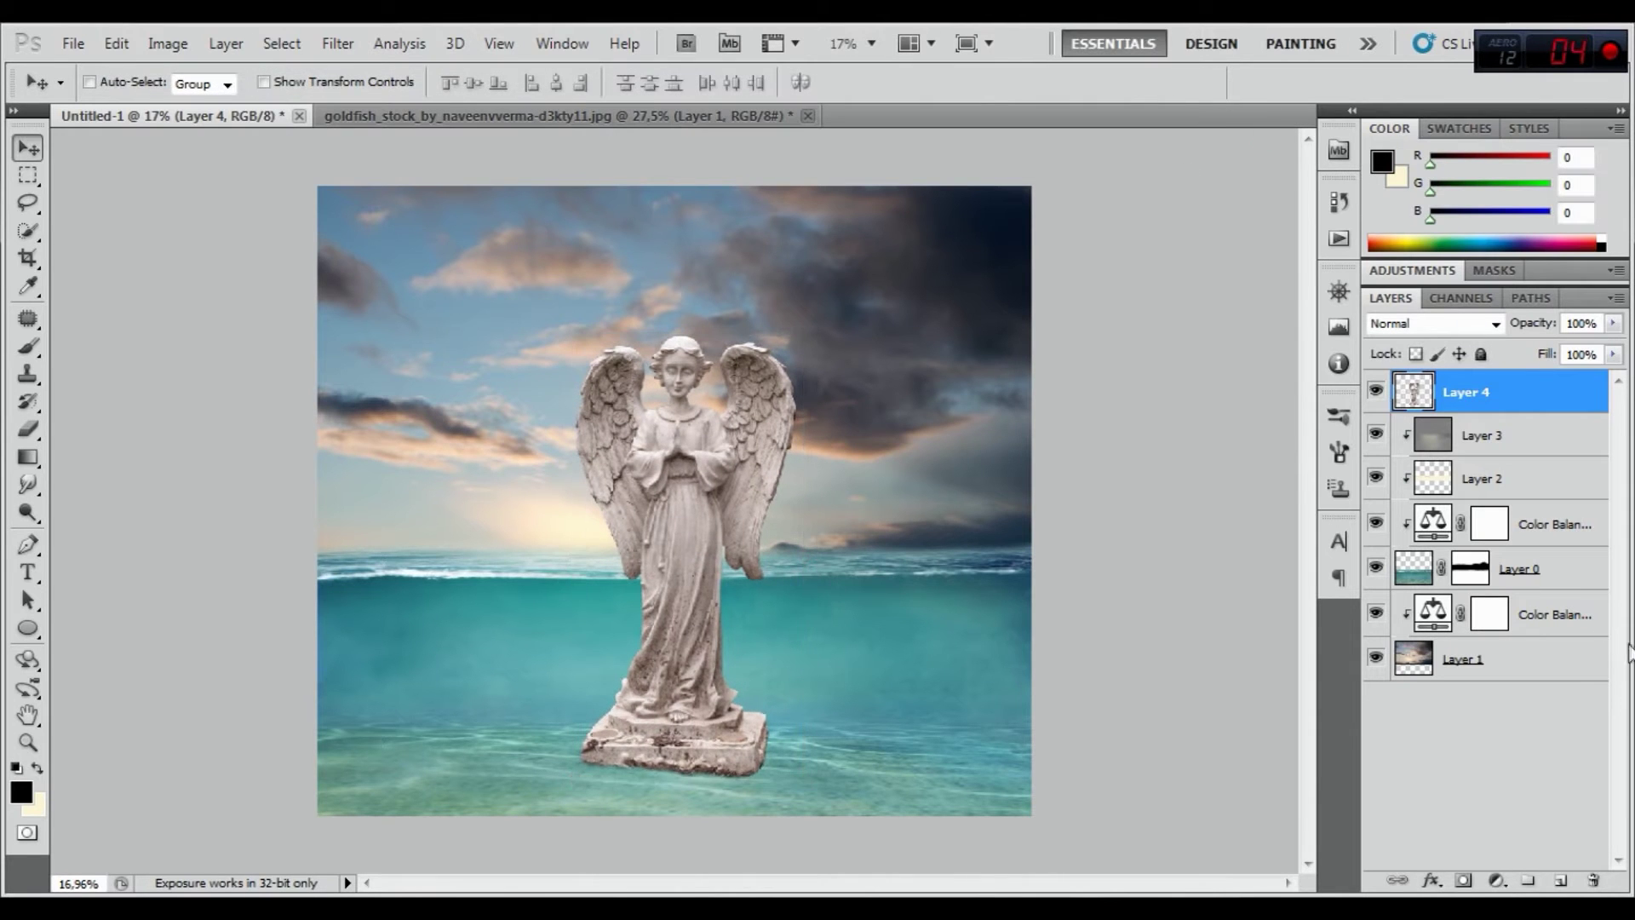
Duplicate Layer 4 as Layer 4 copy and set the copy to Luminosity
right_click(1504, 395)
click(1277, 413)
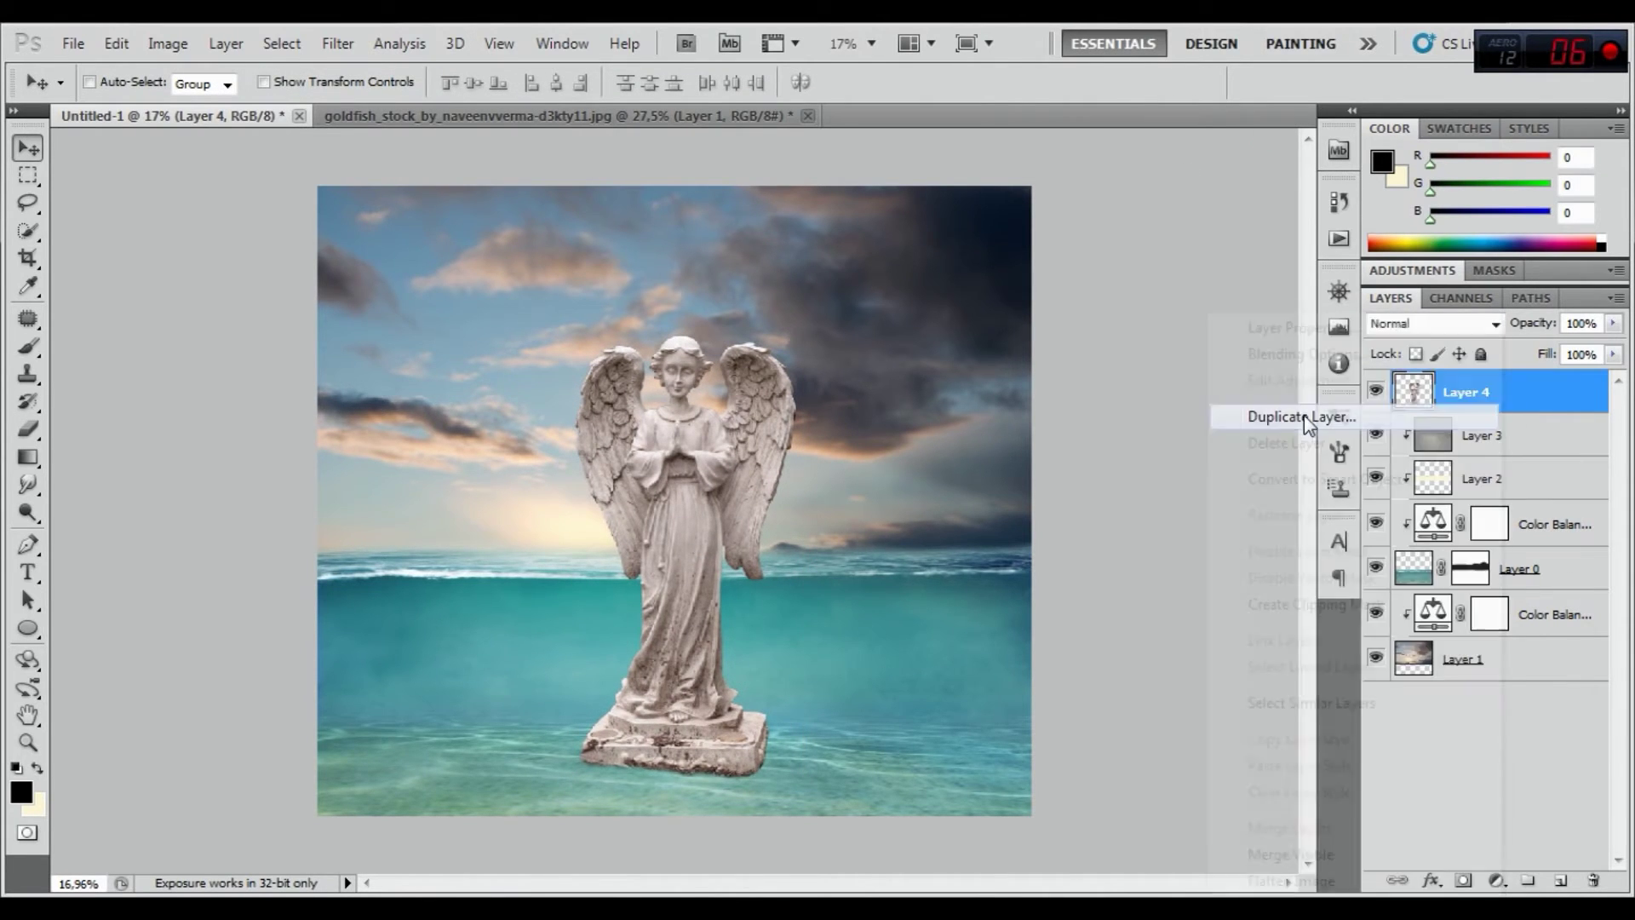
click(1050, 292)
click(1439, 324)
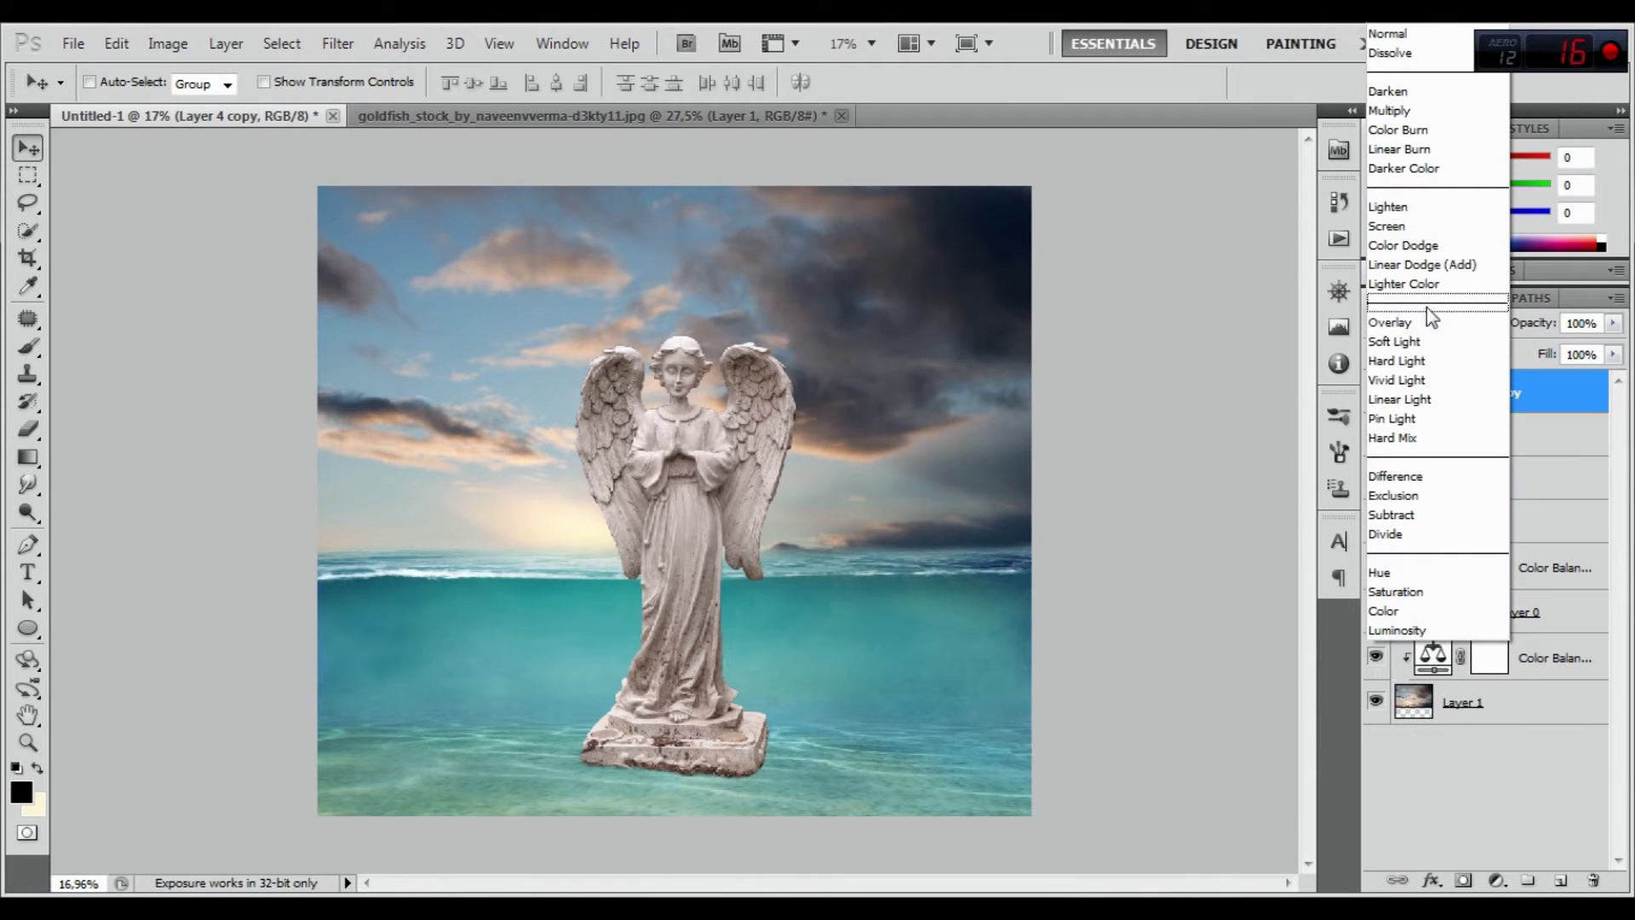
click(1409, 626)
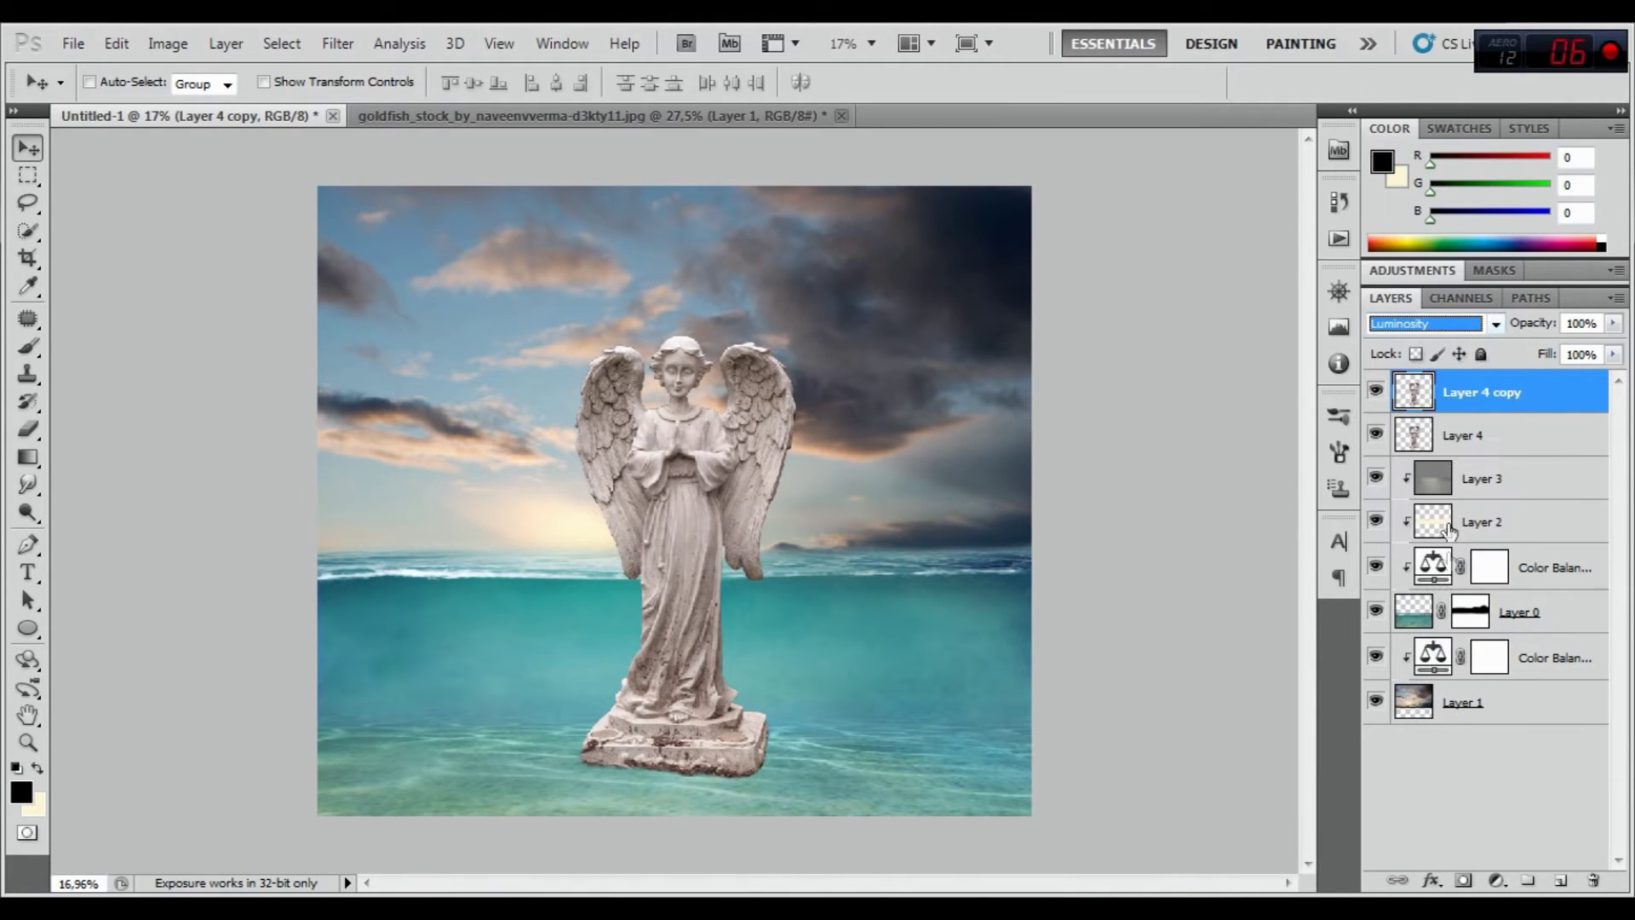
Add a mask to Layer 4 and paint out the submerged lower part with a 391 px, 100% brush
click(1465, 437)
click(1463, 880)
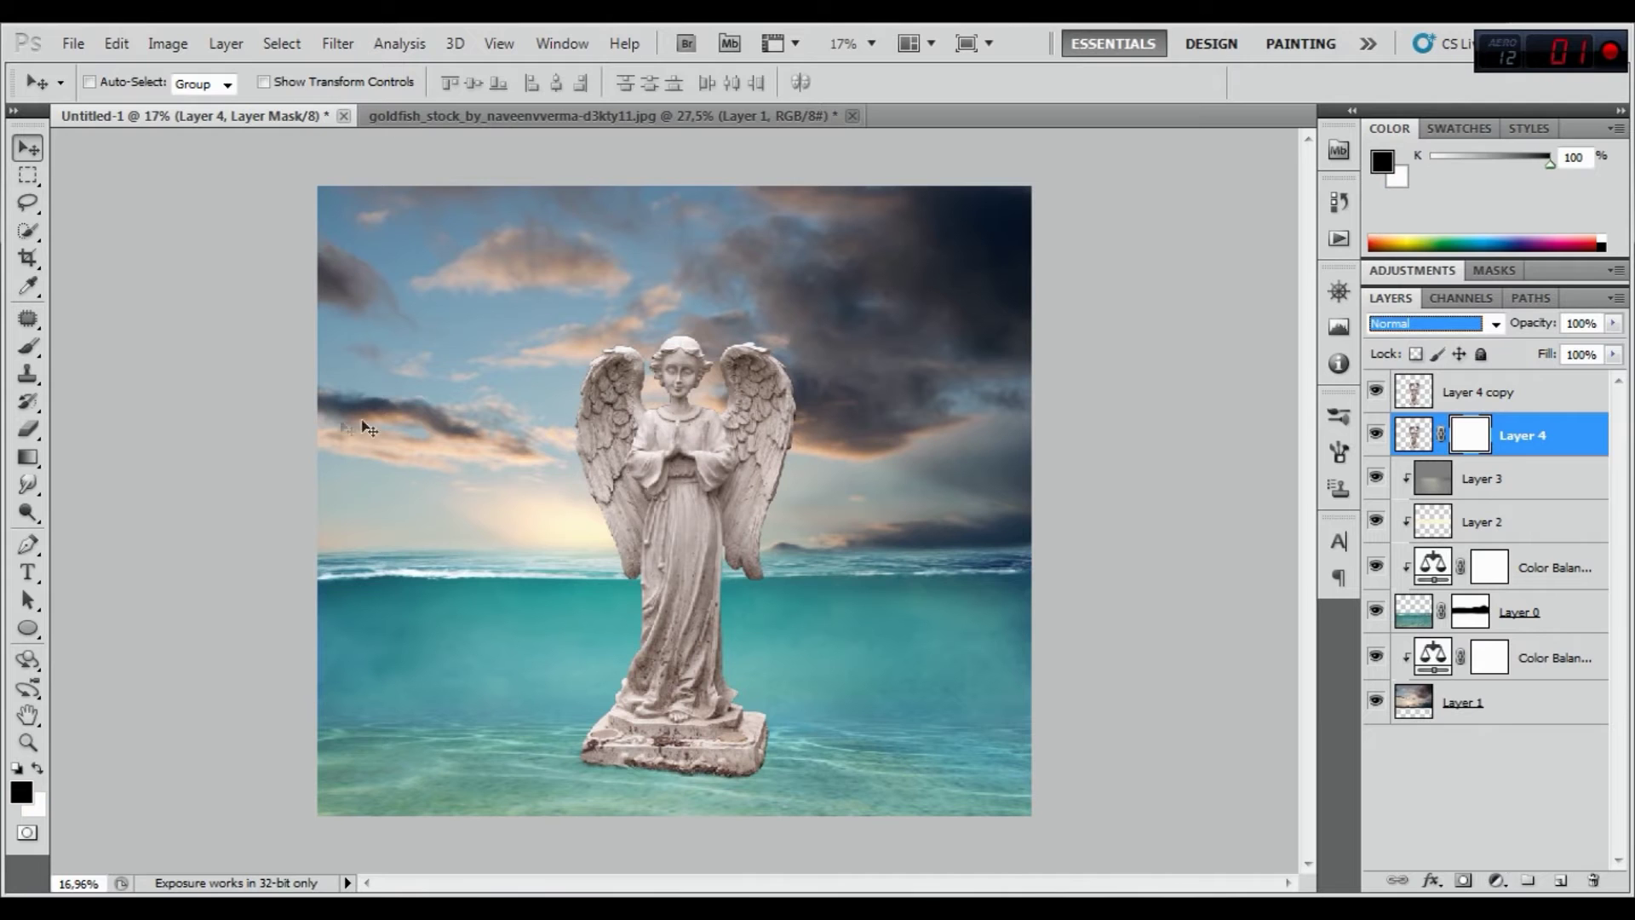
key(b)
drag(397, 85, 821, 124)
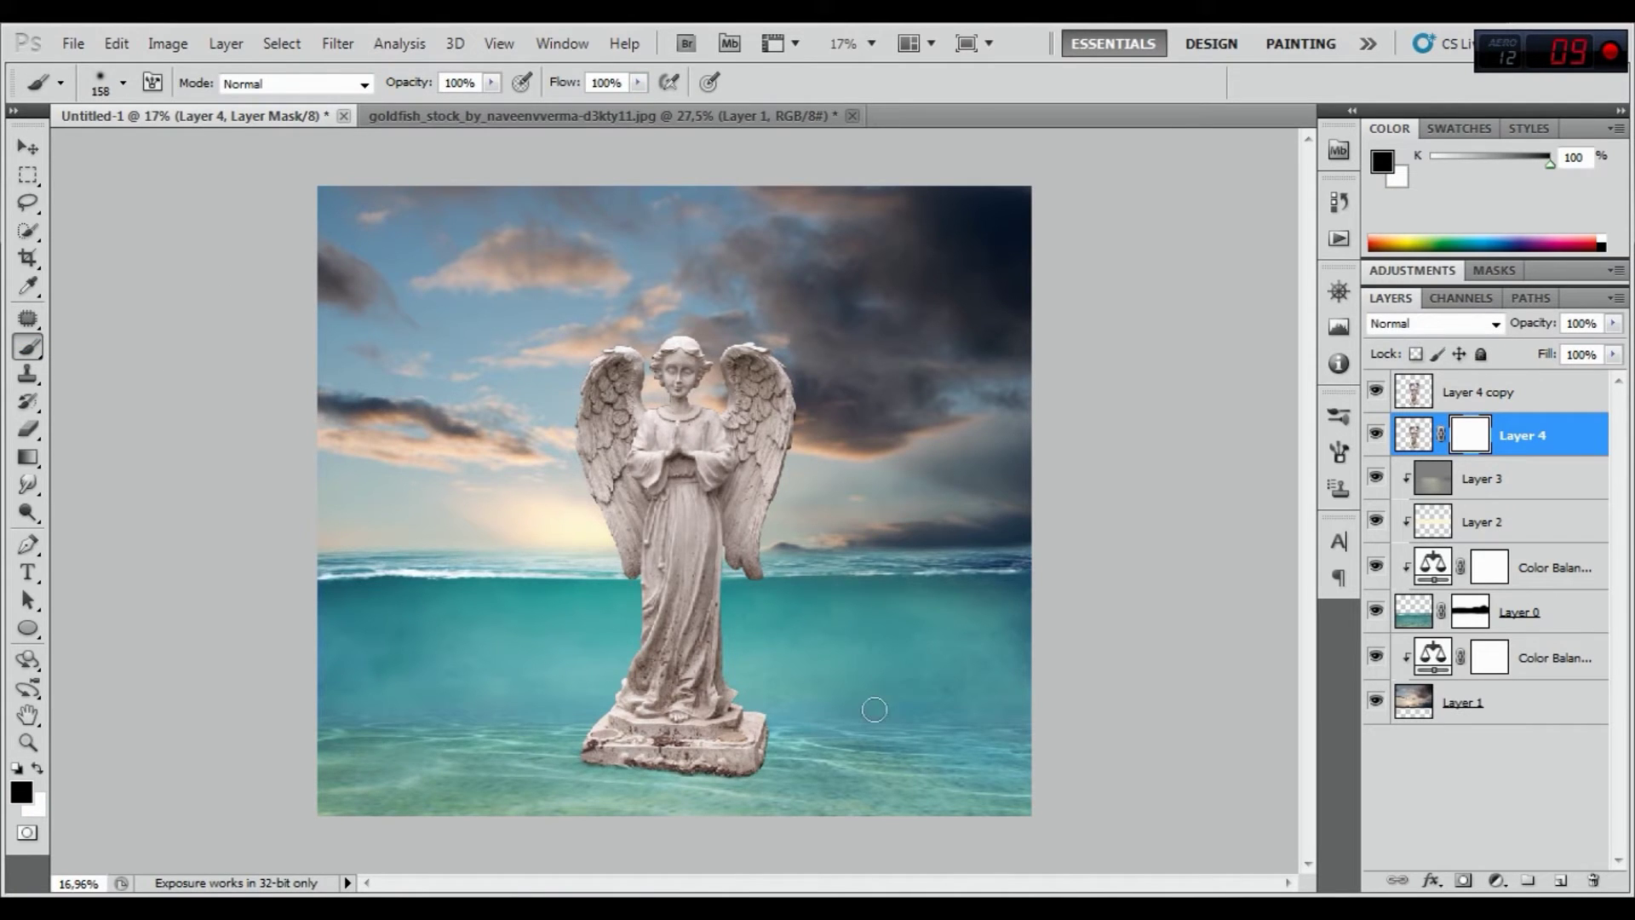
right_click(852, 673)
double_click(1047, 617)
text(391)
key(Return)
mouse_move(775, 716)
mouse_down()
mouse_move(738, 754)
mouse_move(683, 643)
mouse_up()
Extend the cyan tint up the robe's left side with a 178 px brush, then select both statue layers
scroll(683, 643, up, 5)
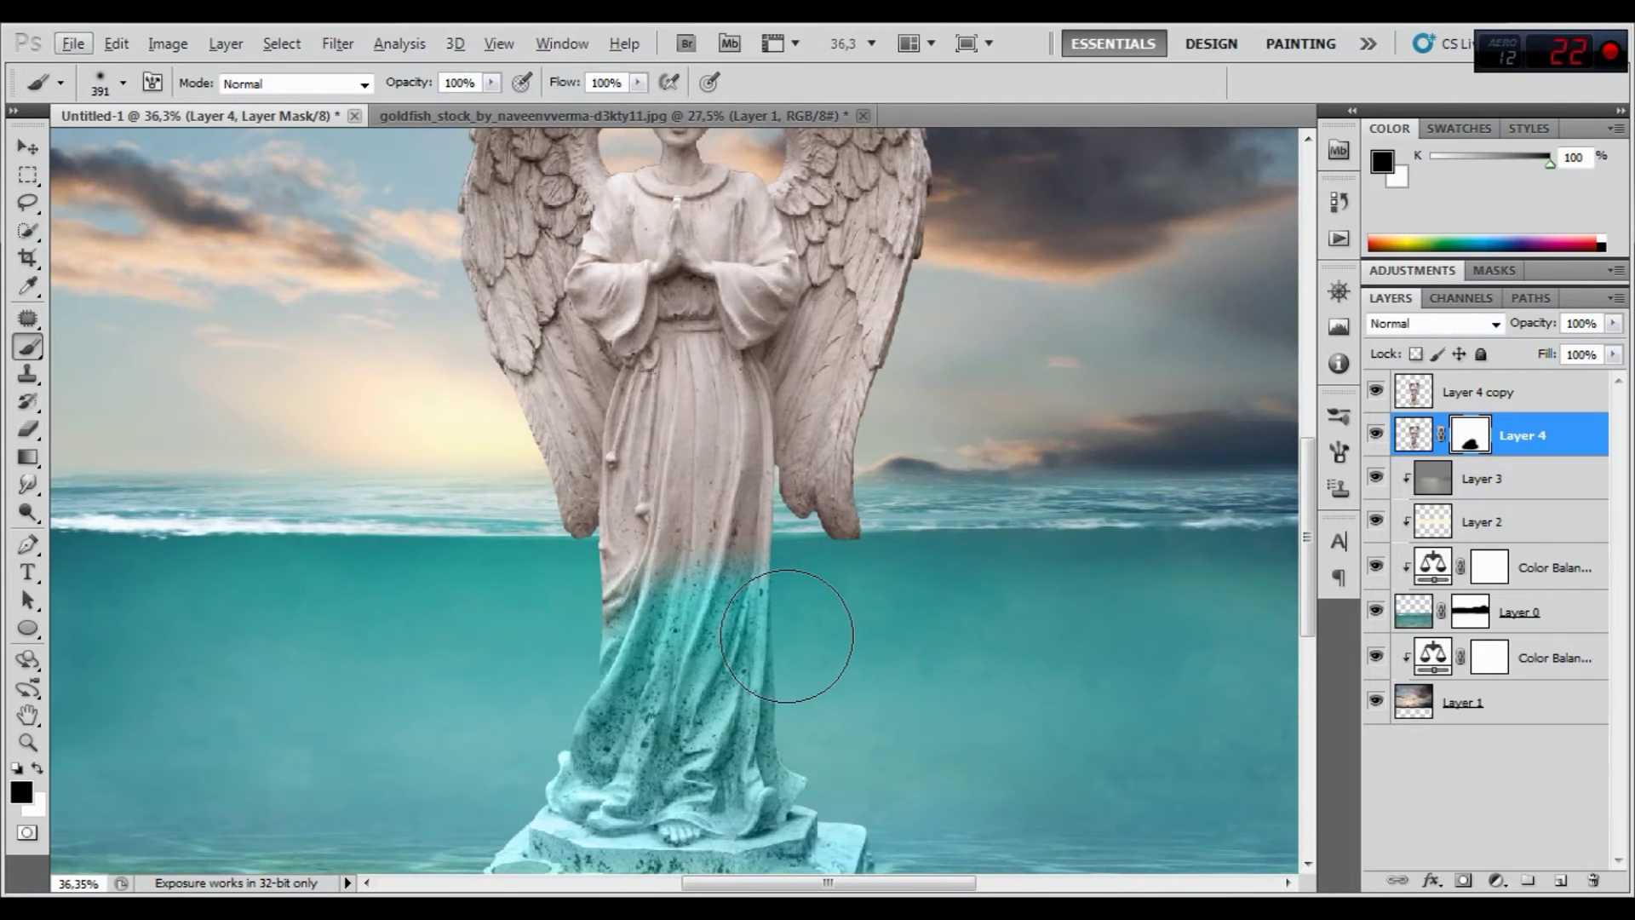
right_click(822, 635)
drag(826, 630, 850, 641)
click(637, 606)
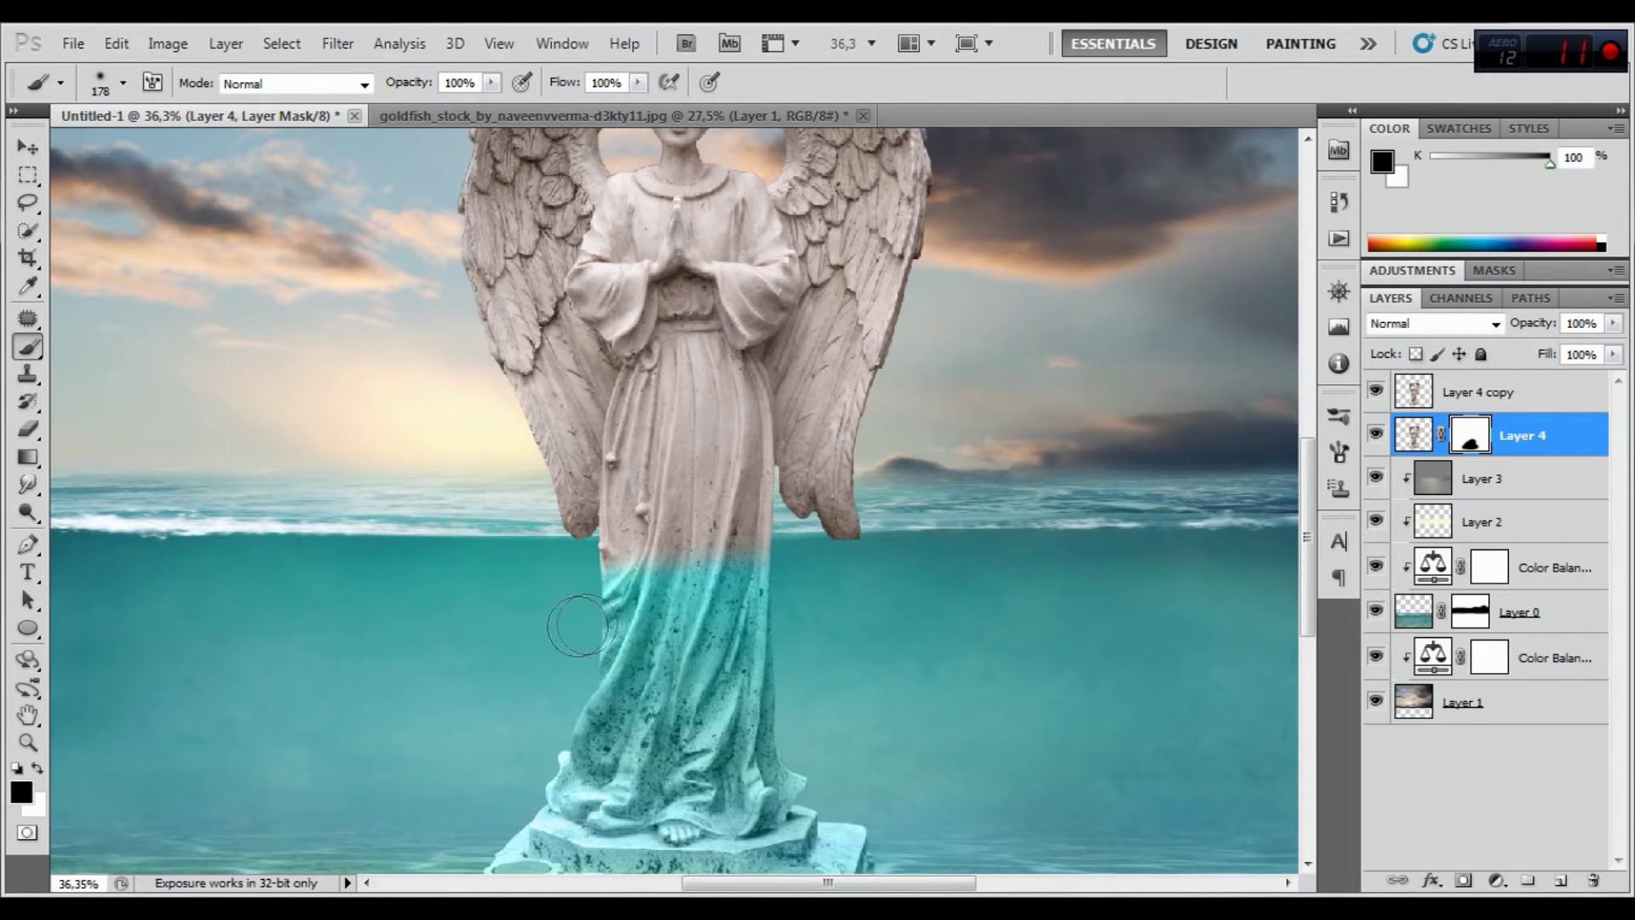
drag(622, 582, 701, 584)
scroll(743, 707, down, 1)
scroll(746, 694, down, 1)
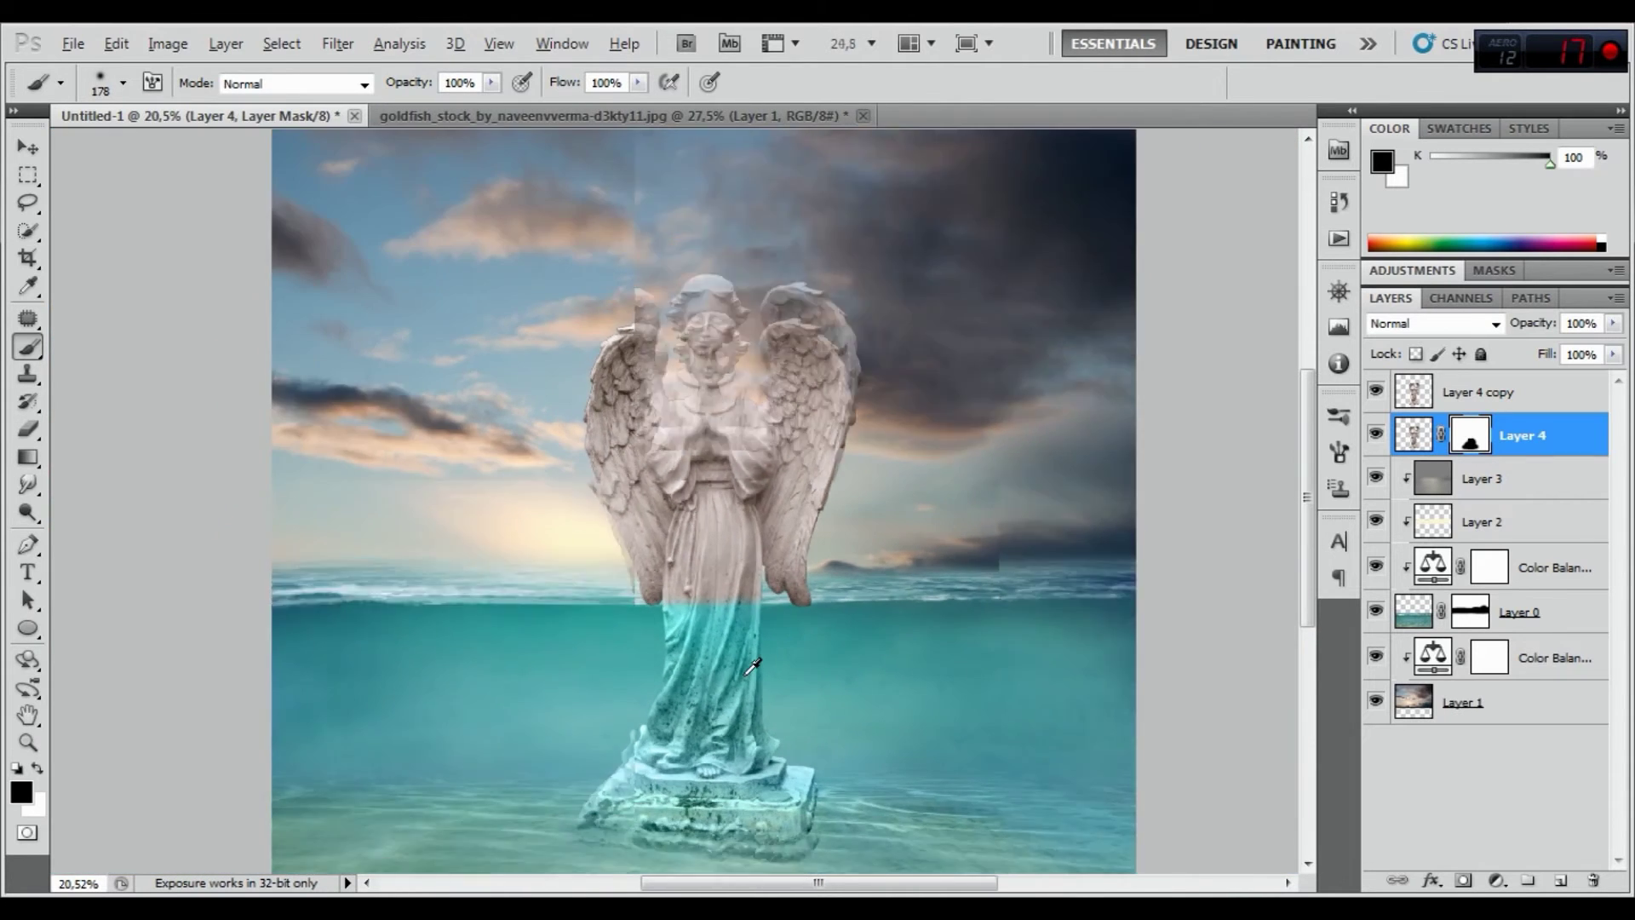
scroll(748, 682, down, 1)
scroll(751, 667, down, 1)
scroll(686, 842, up, 3)
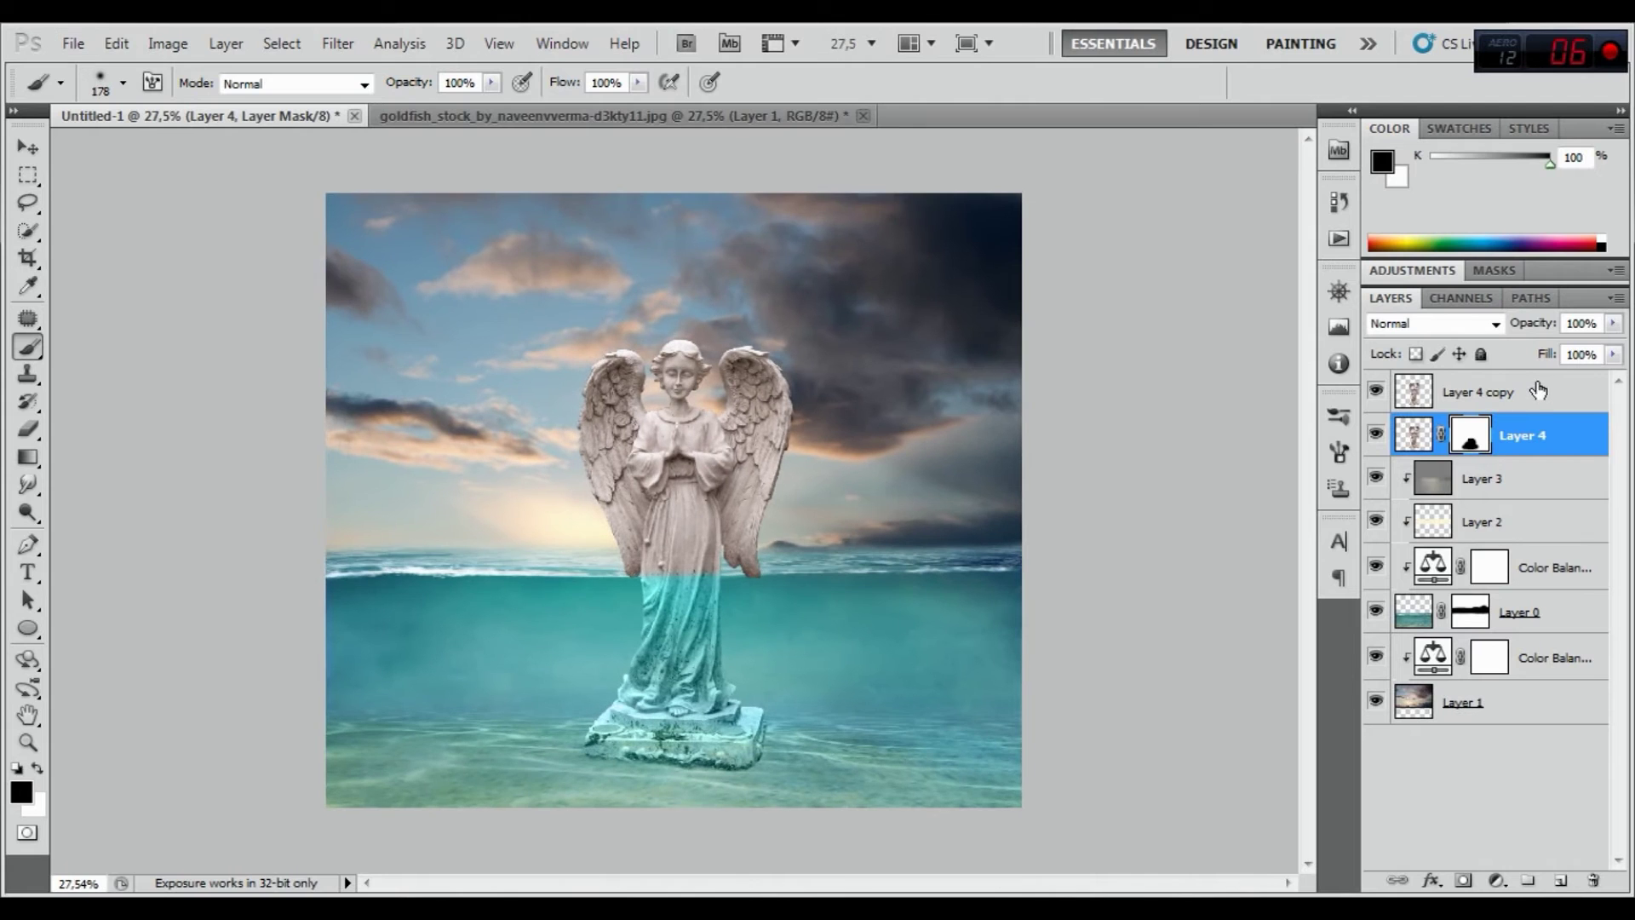
shift+click(1529, 395)
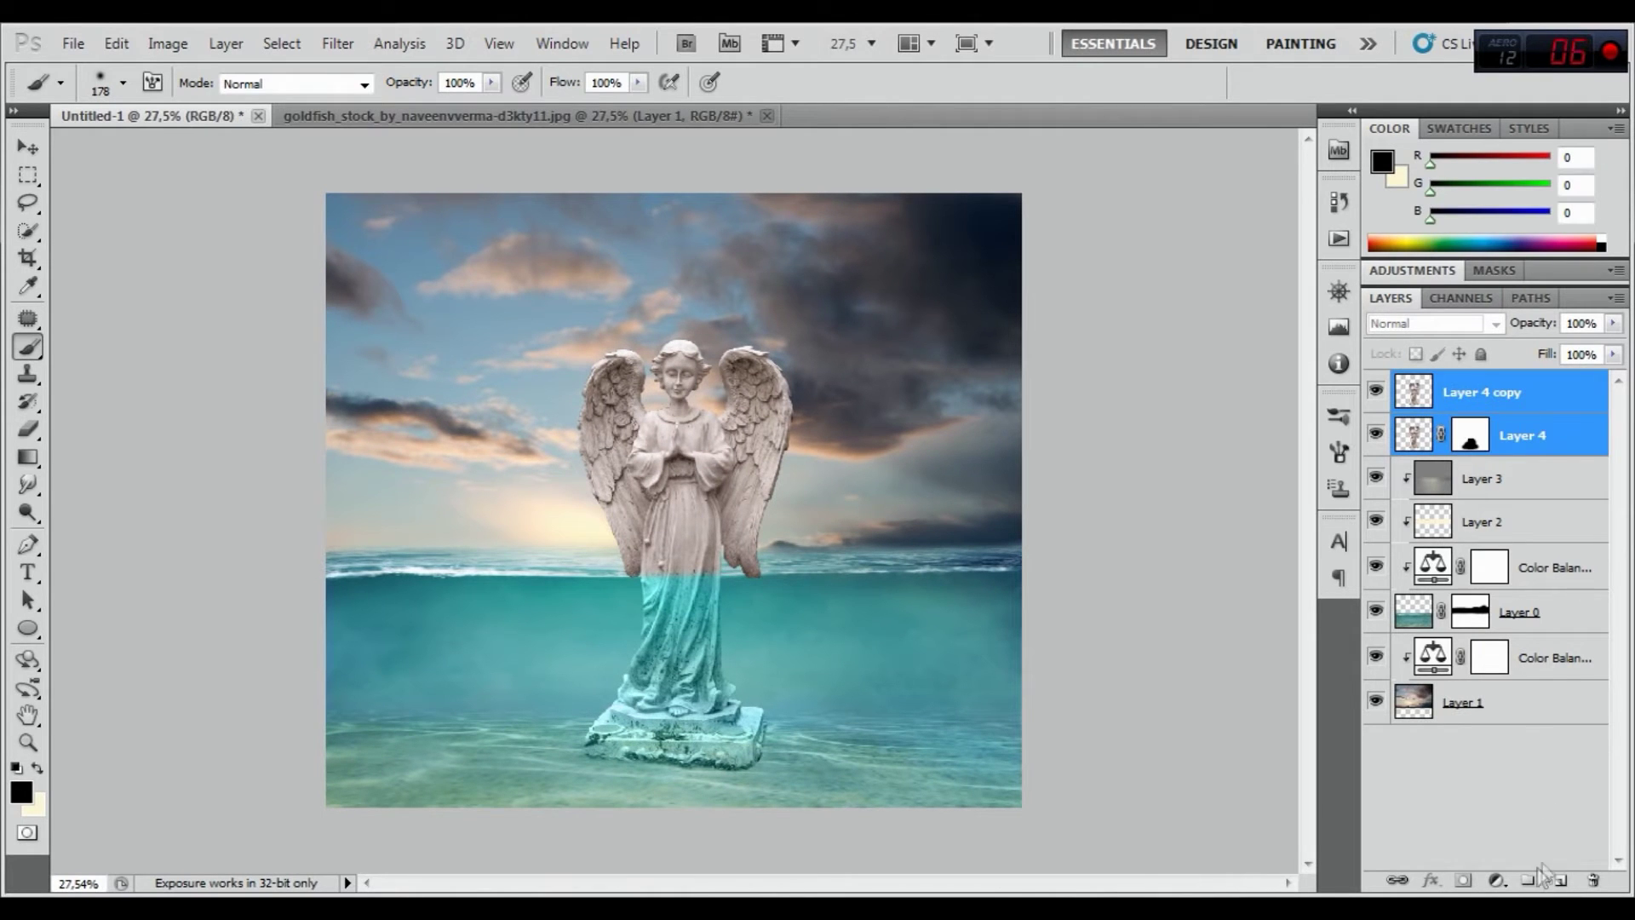
Create Group 1, move Layer 4 and Layer 4 copy into it, and toggle its visibility to check
click(1526, 889)
click(1510, 421)
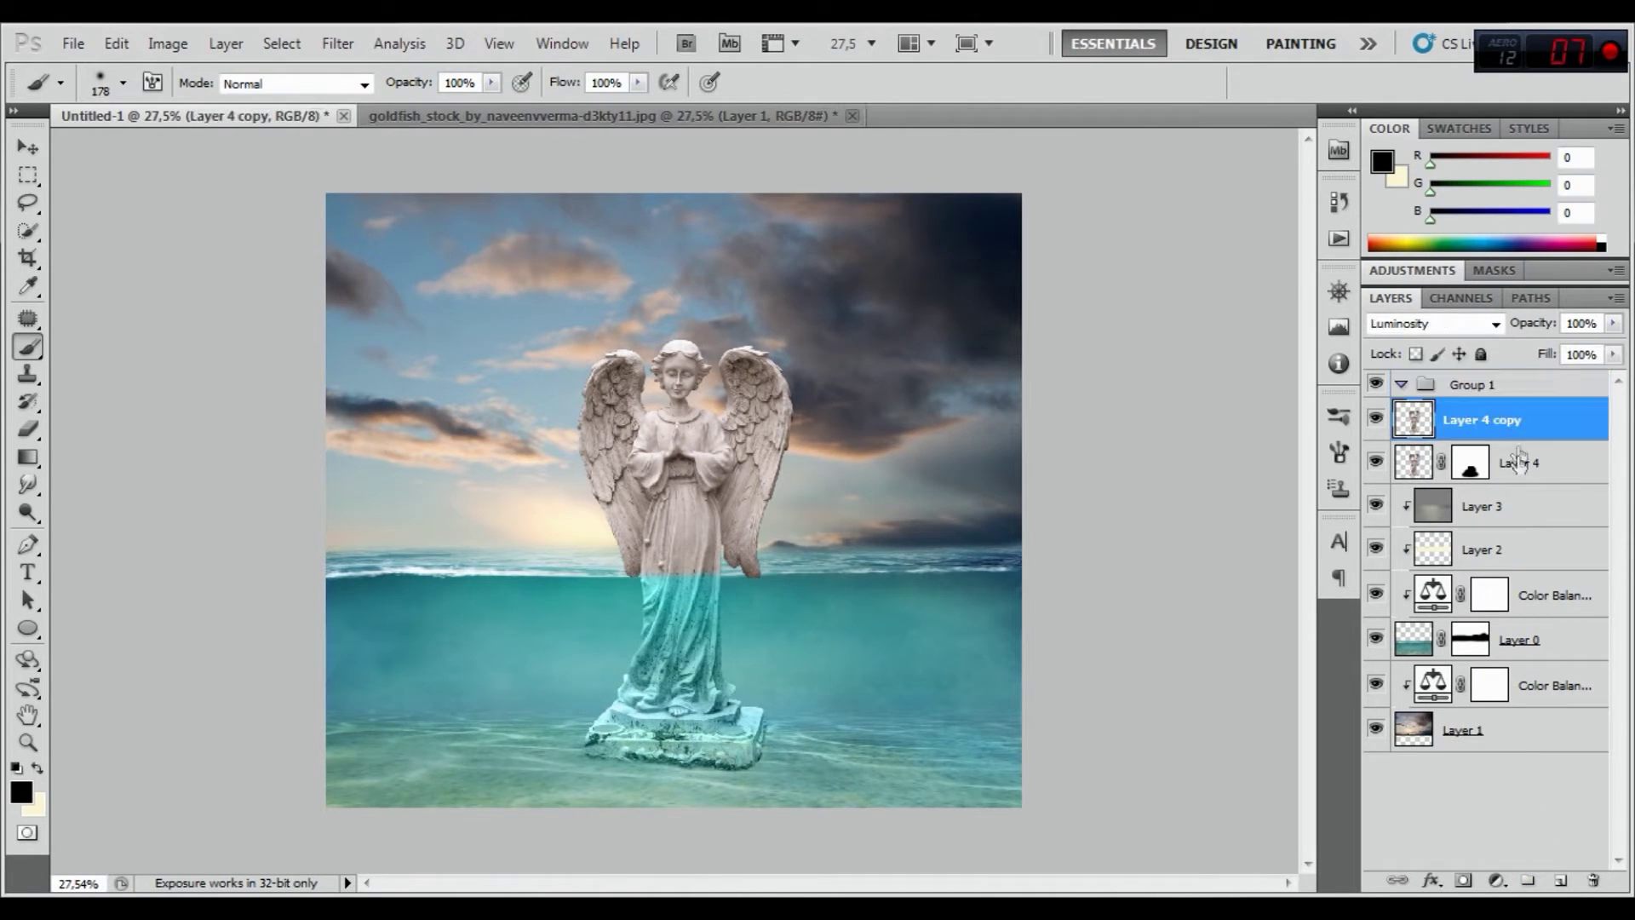
shift+click(1521, 469)
drag(1509, 426, 1461, 391)
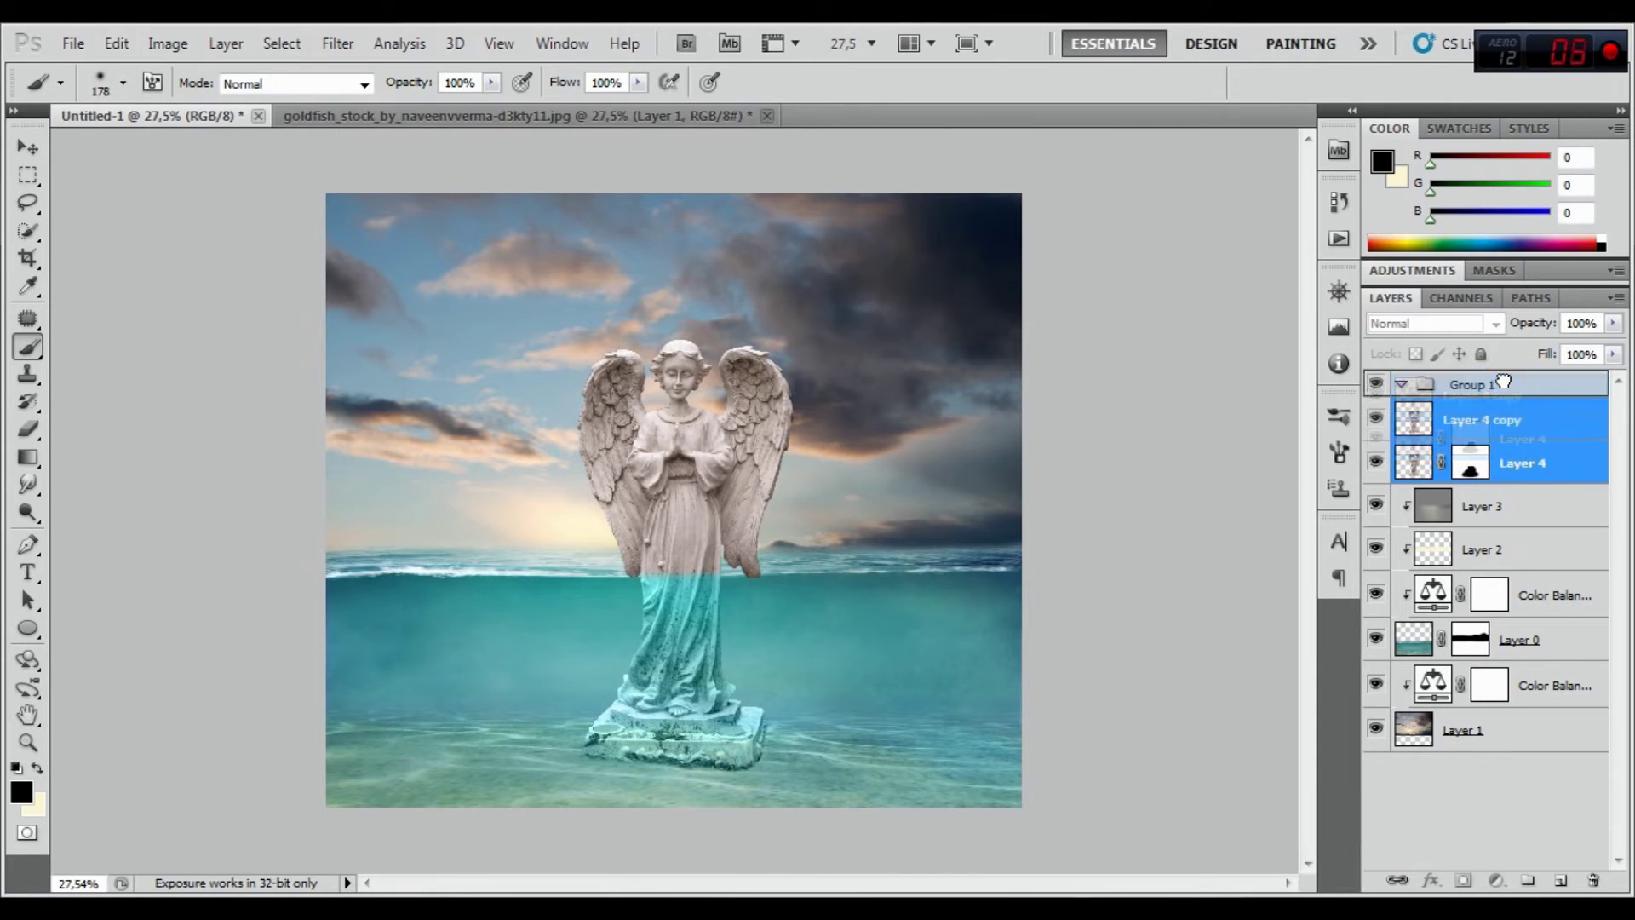
click(1378, 384)
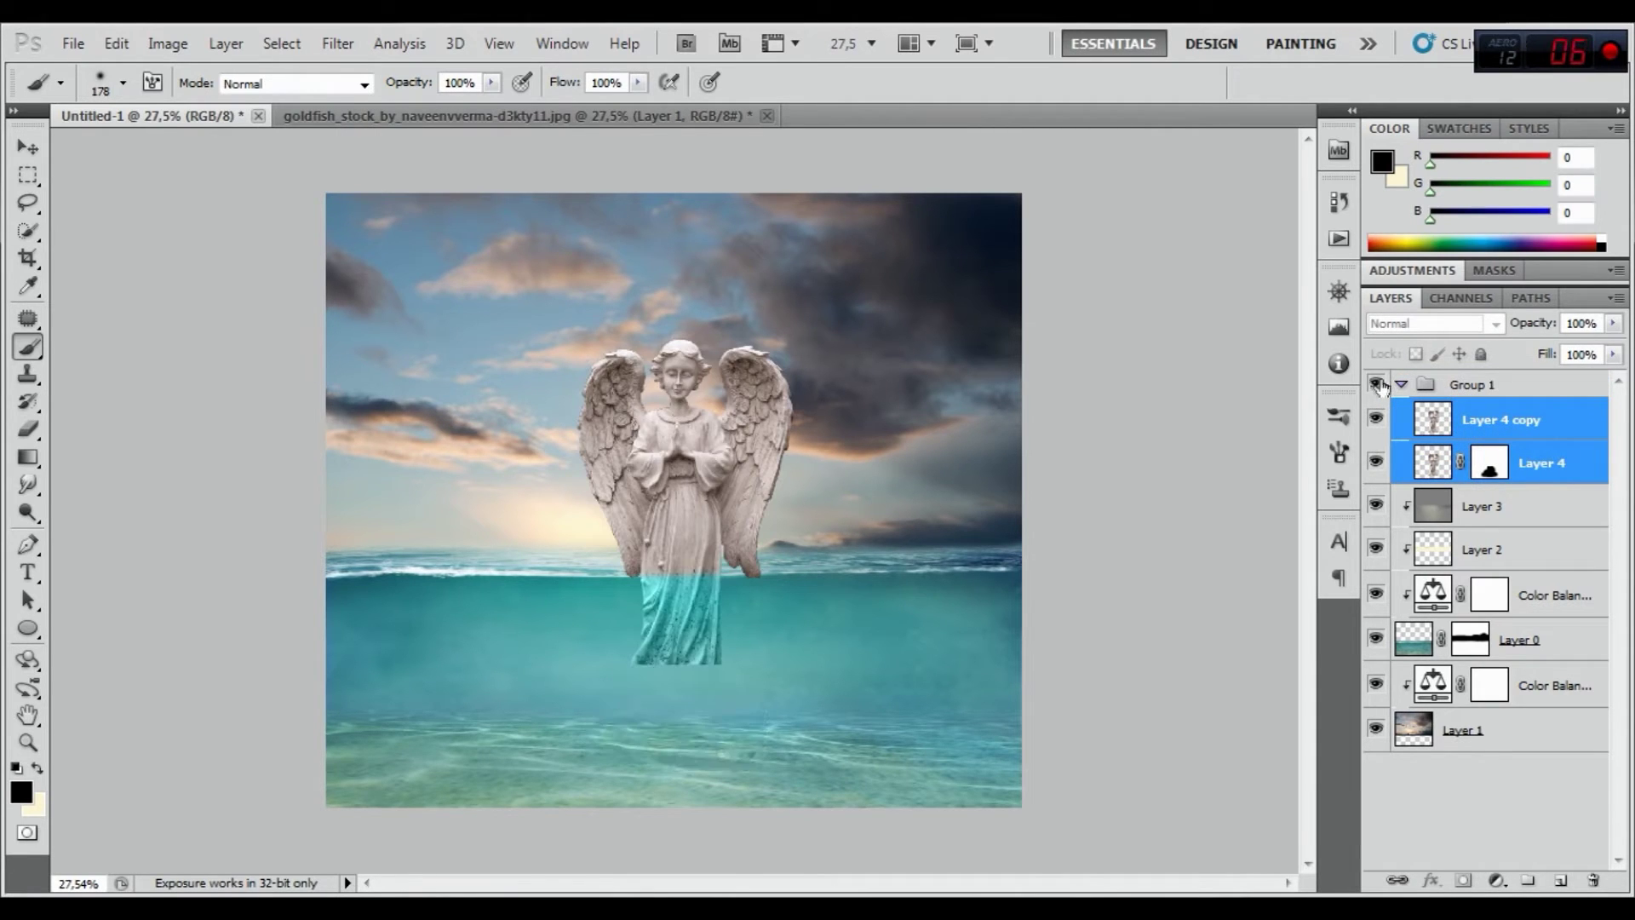
click(1402, 385)
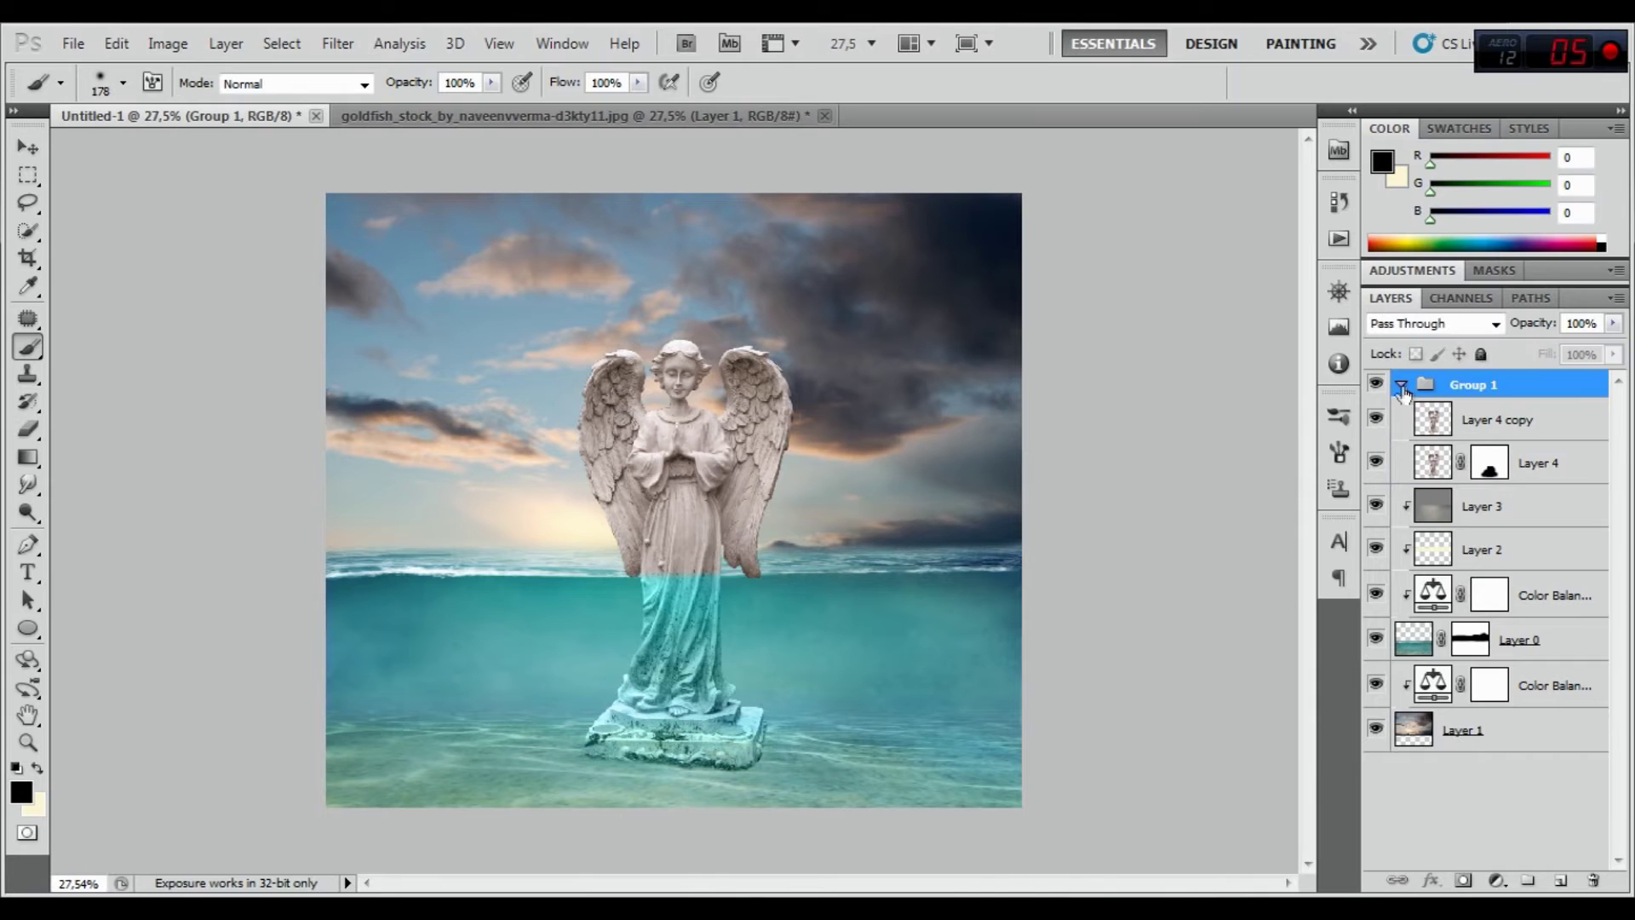
Collapse Group 1, add a white mask to it, and set a soft 16 px brush
click(1402, 385)
click(1463, 882)
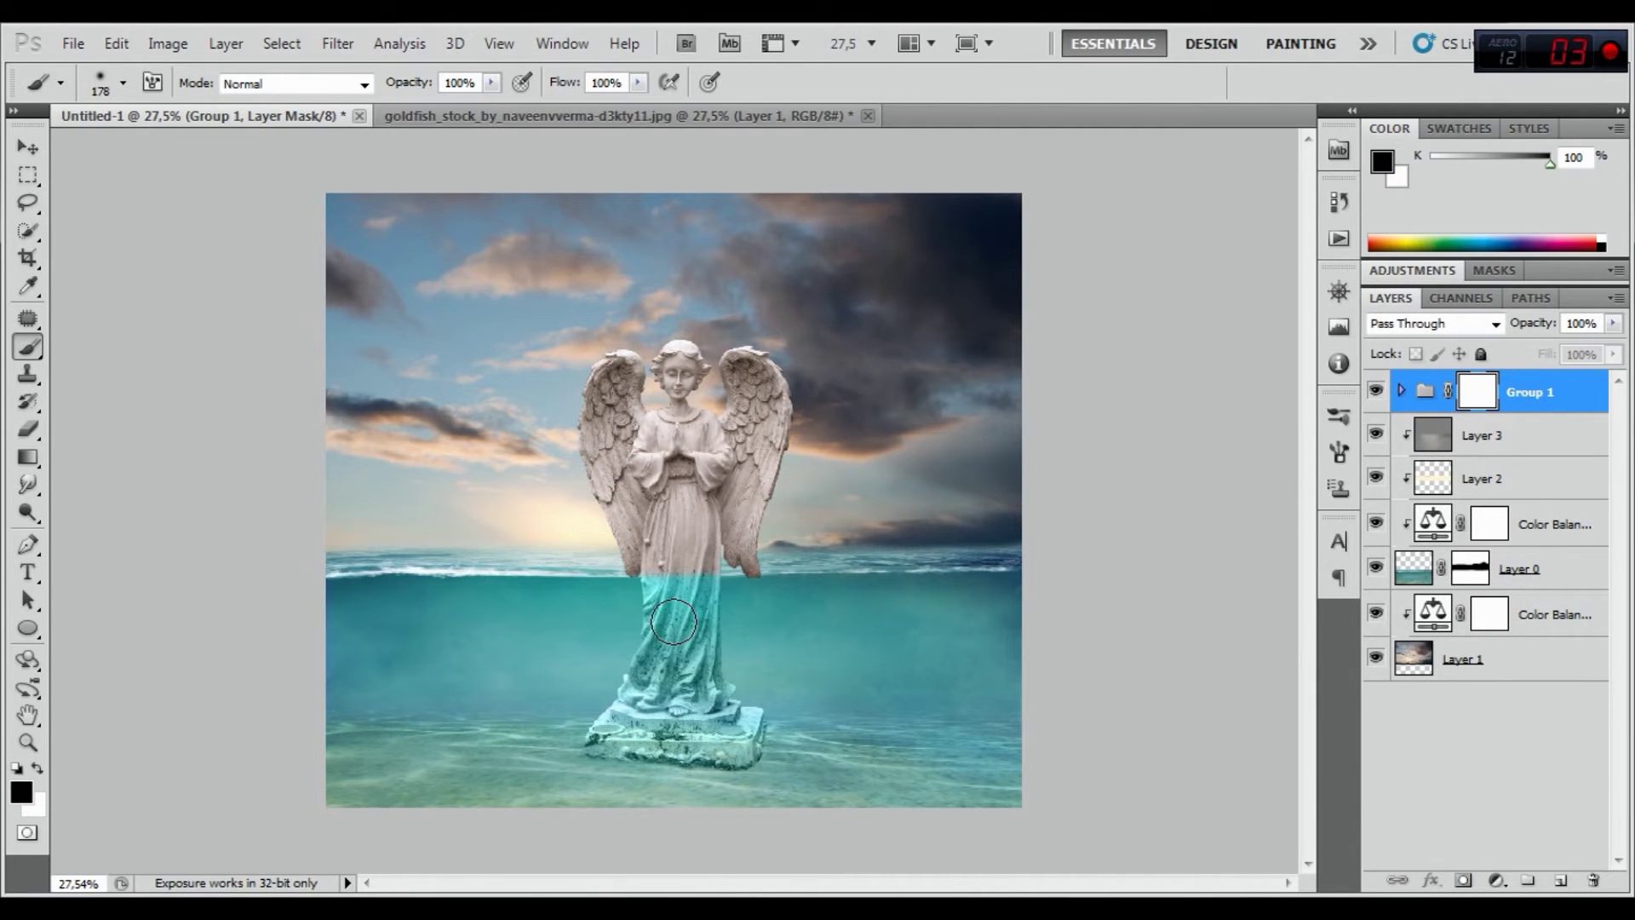
scroll(689, 624, up, 2)
scroll(689, 625, up, 4)
scroll(688, 624, up, 2)
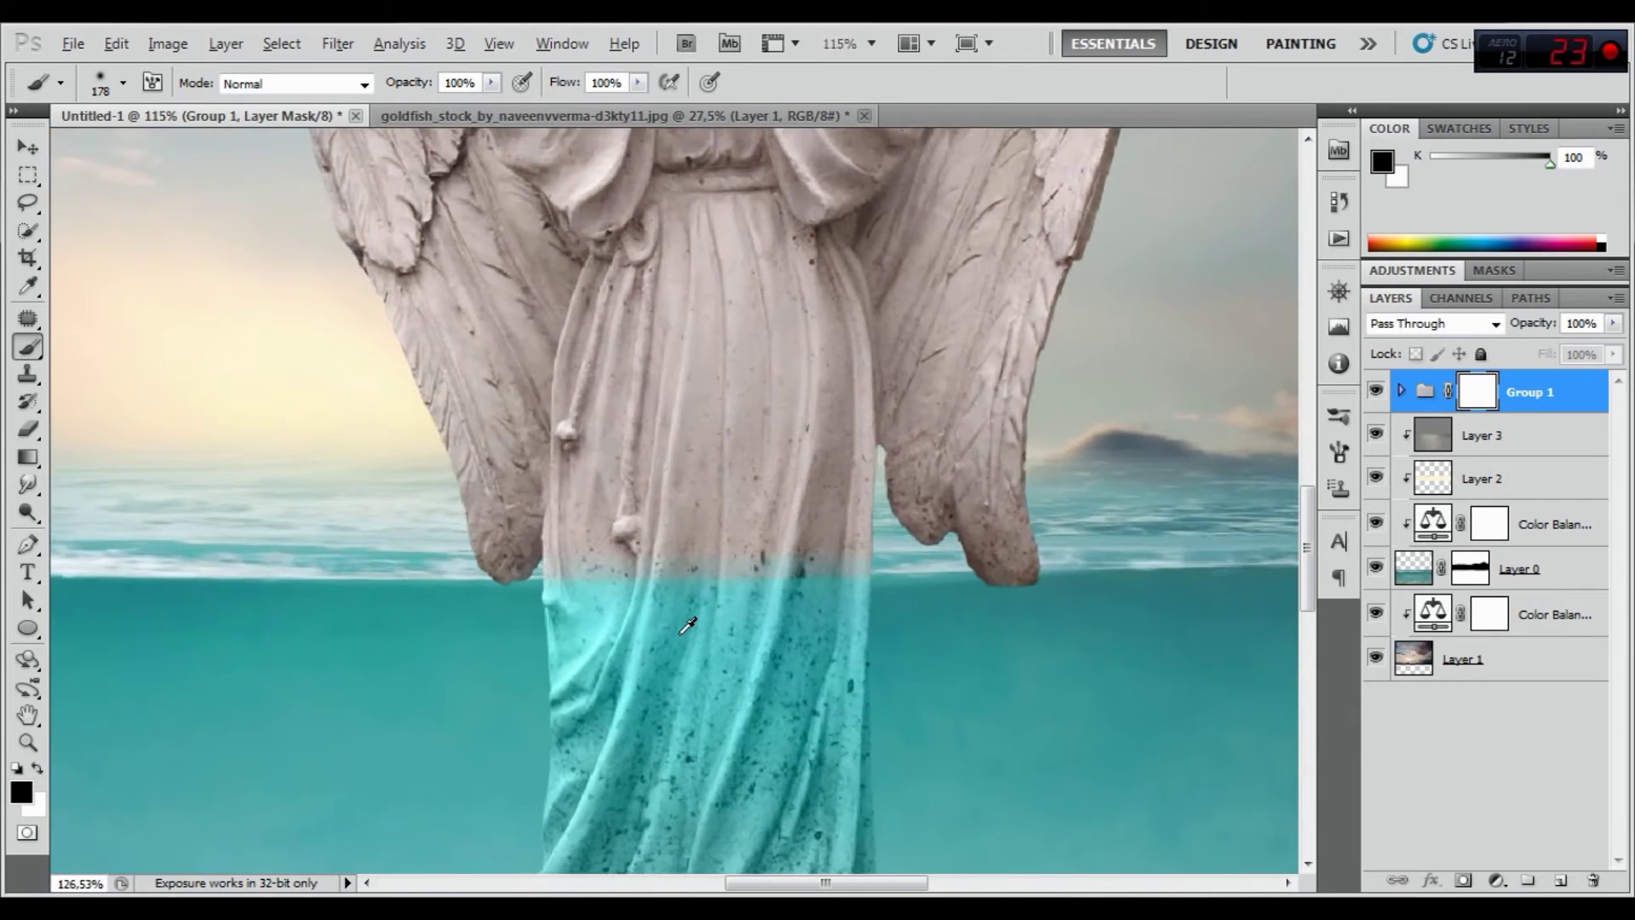
scroll(689, 624, up, 1)
scroll(688, 624, up, 1)
right_click(688, 624)
drag(767, 633, 784, 634)
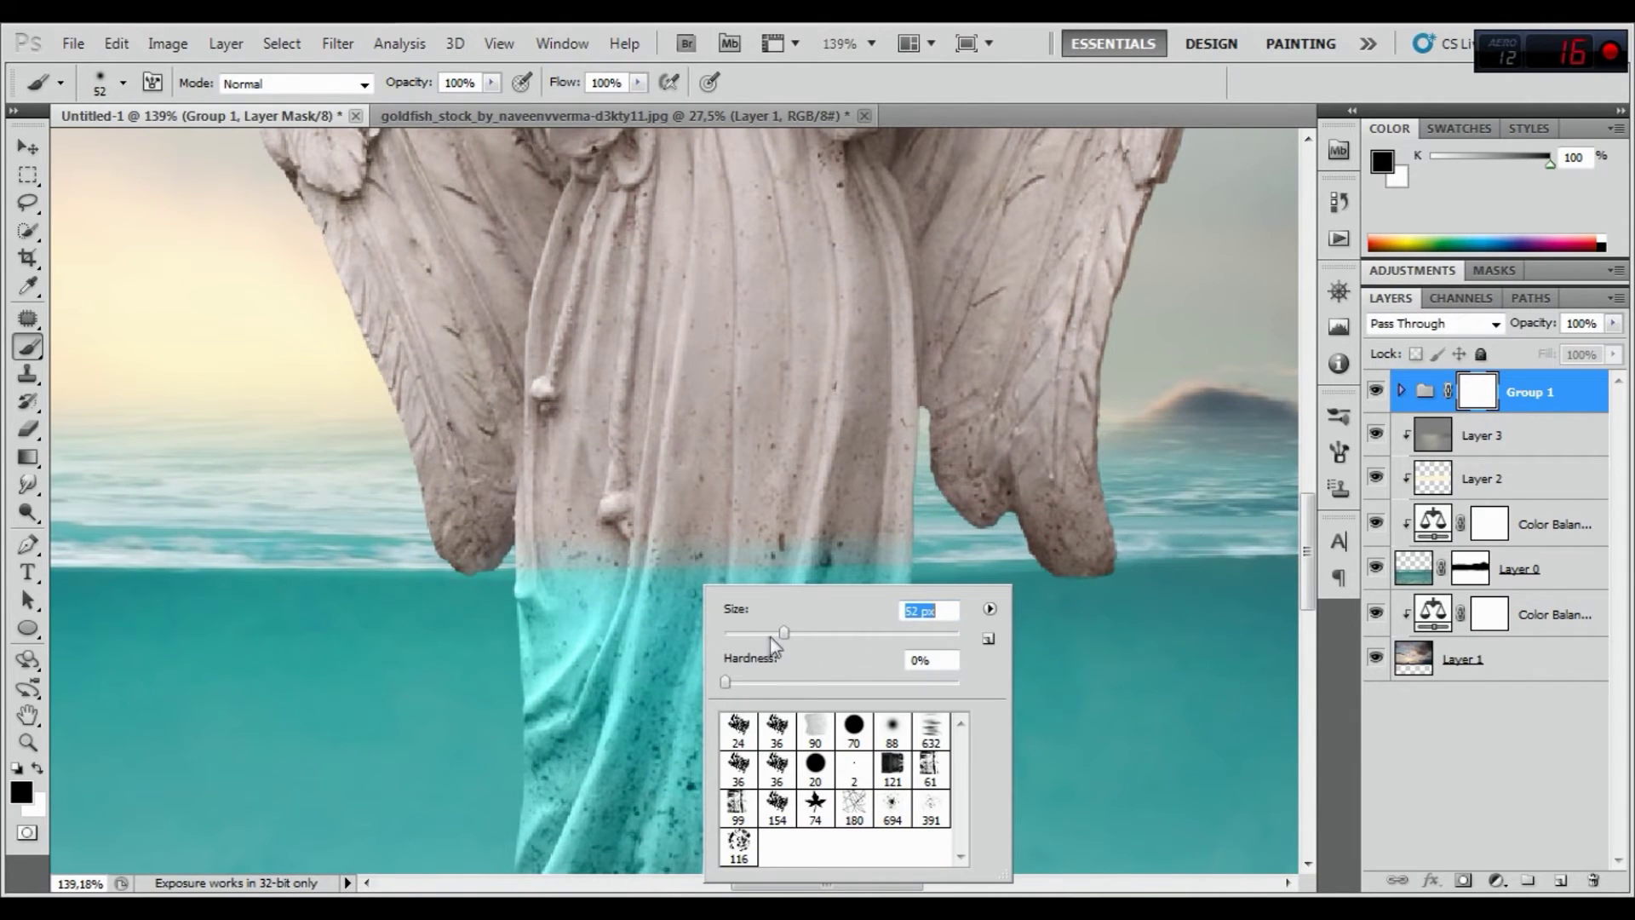
text(26)
key(Return)
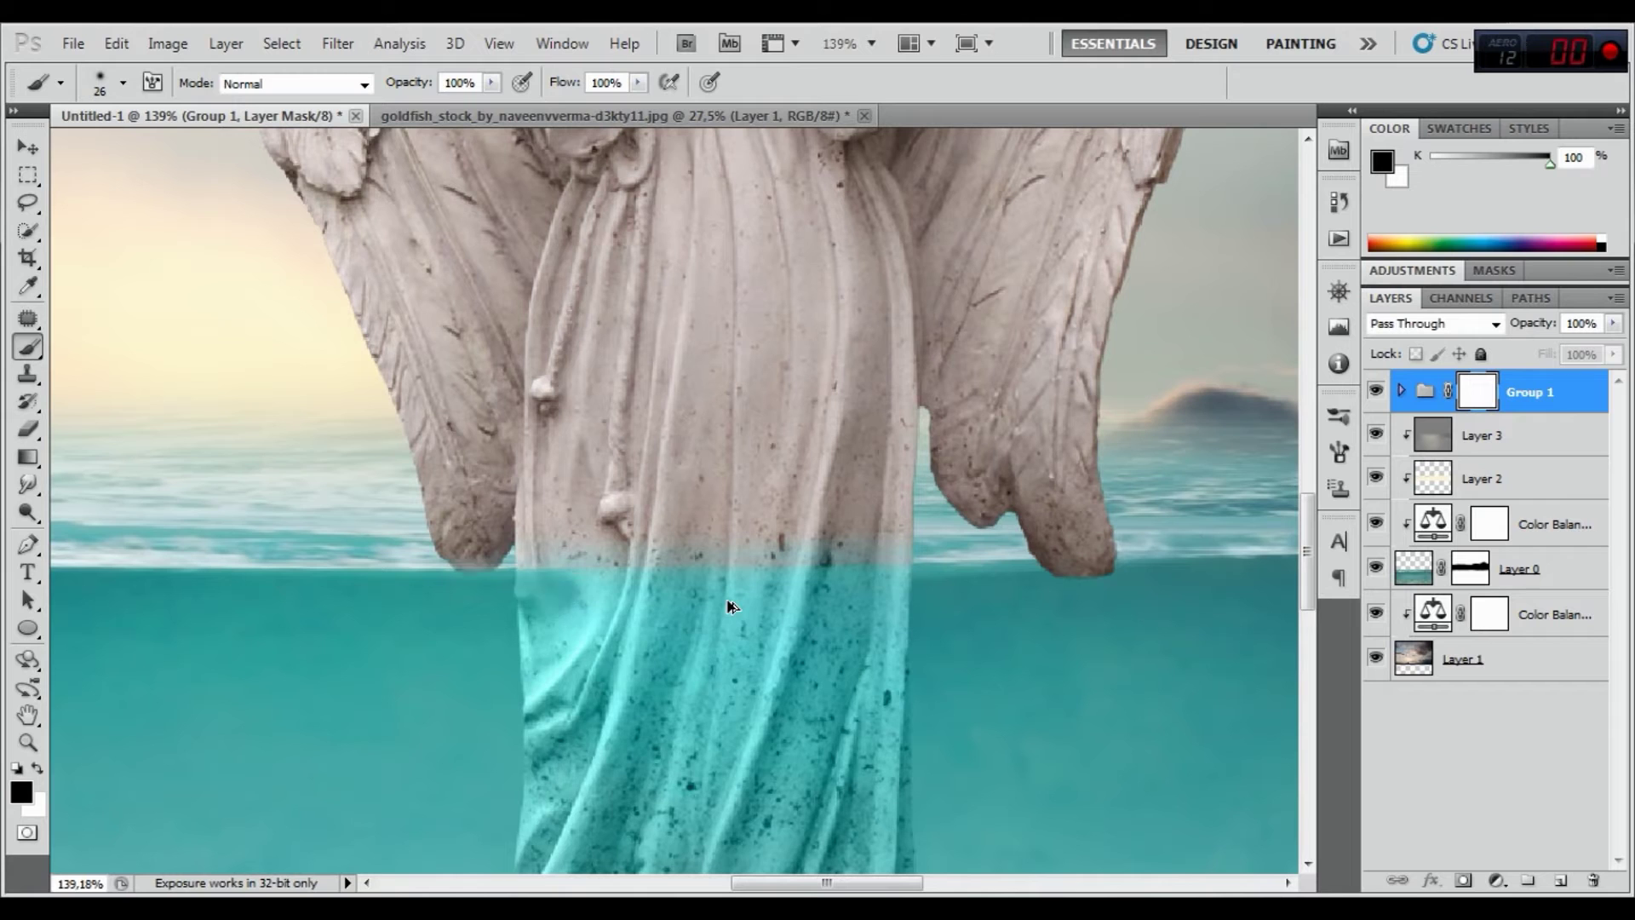
right_click(928, 573)
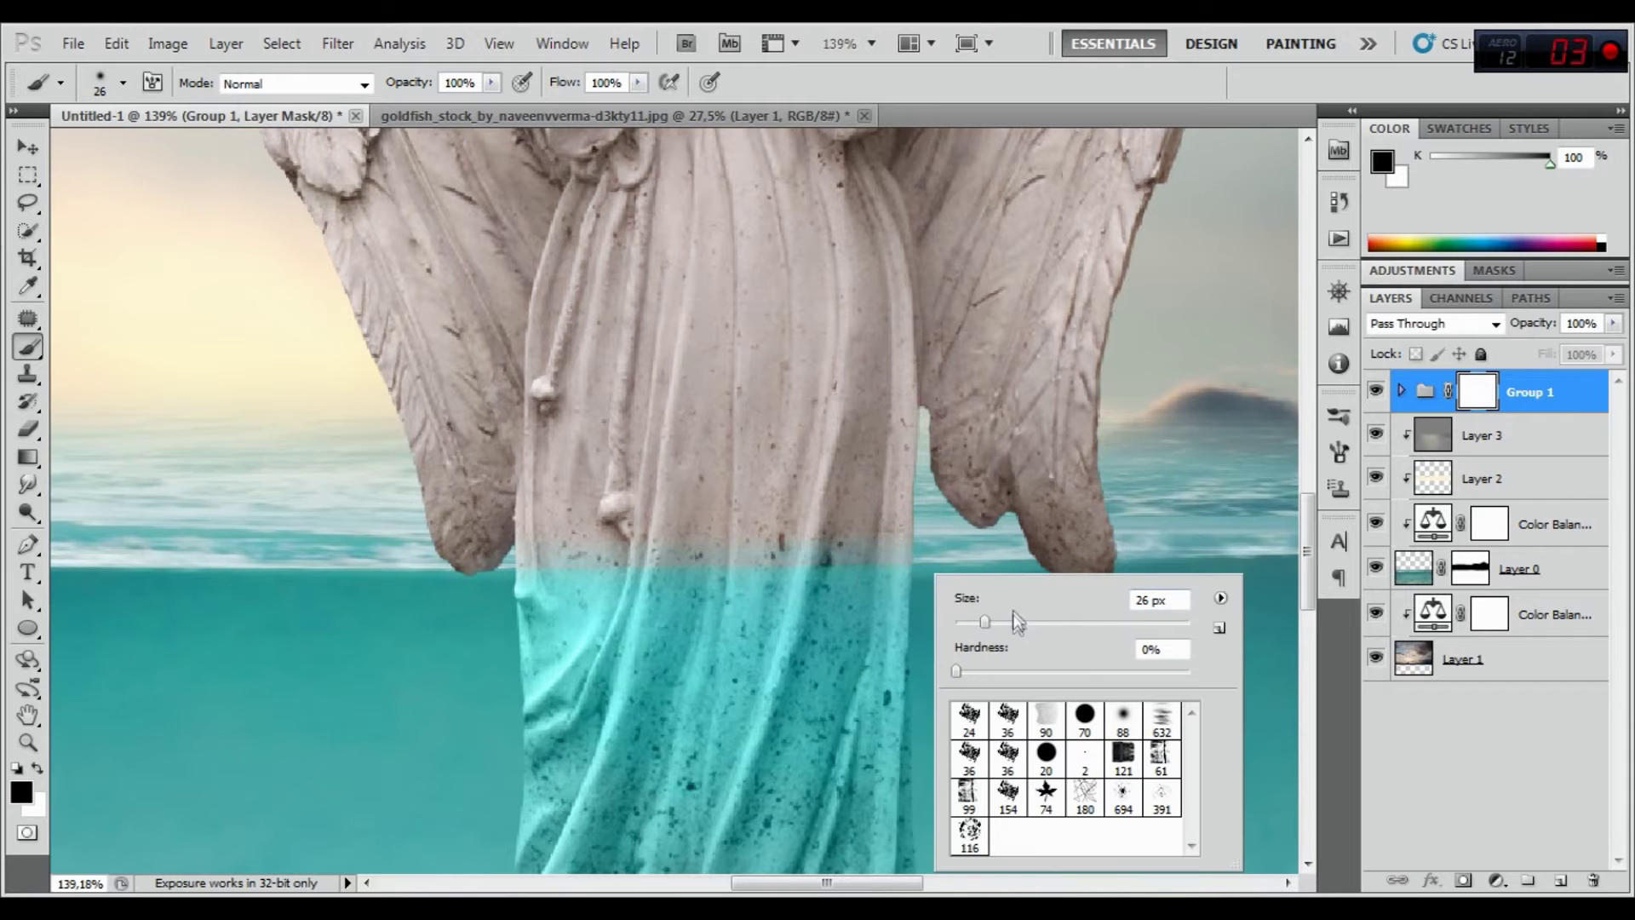
drag(974, 622, 975, 622)
key(Return)
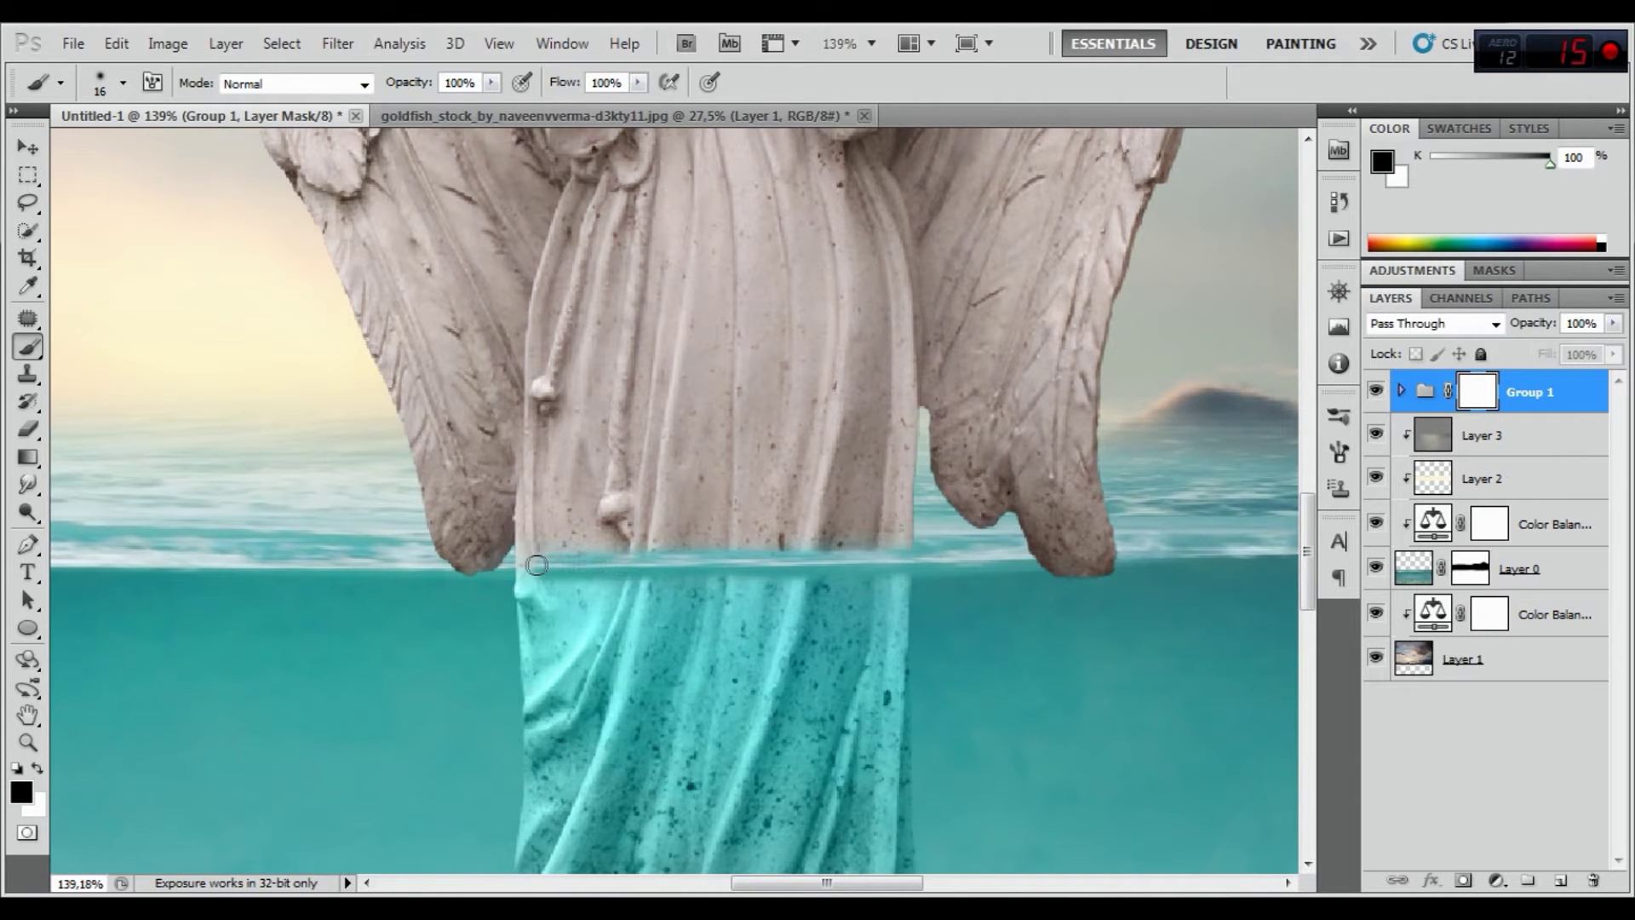
Mask away both wing tips below the waterline, then soften the waterline edge with a 21 px brush
drag(475, 565, 447, 565)
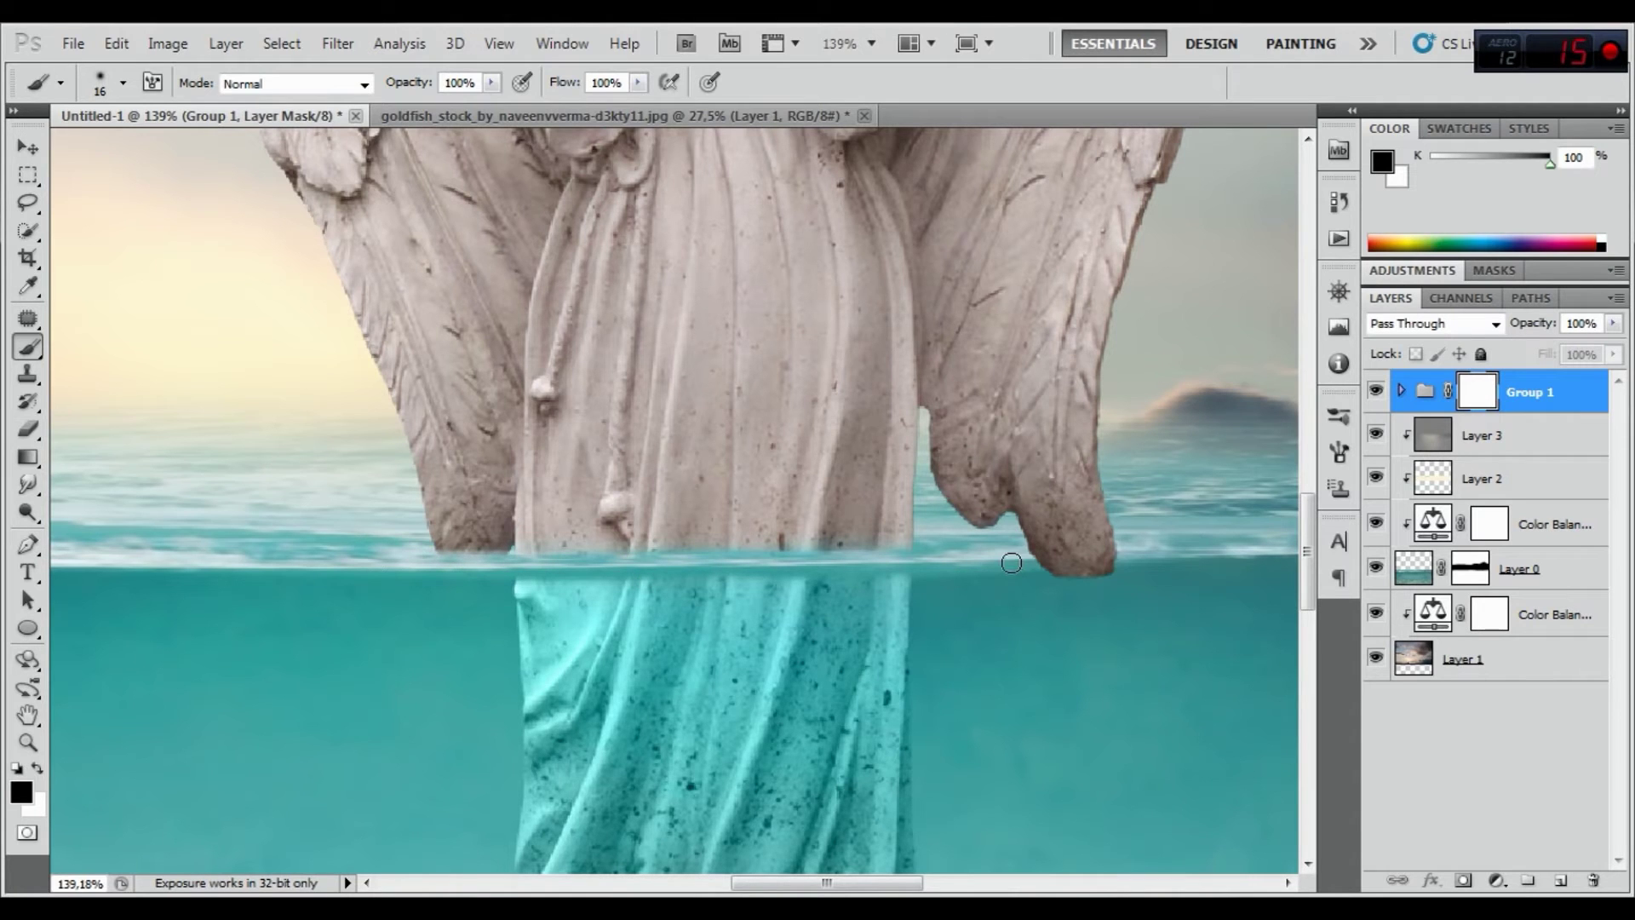
drag(1049, 563, 1113, 563)
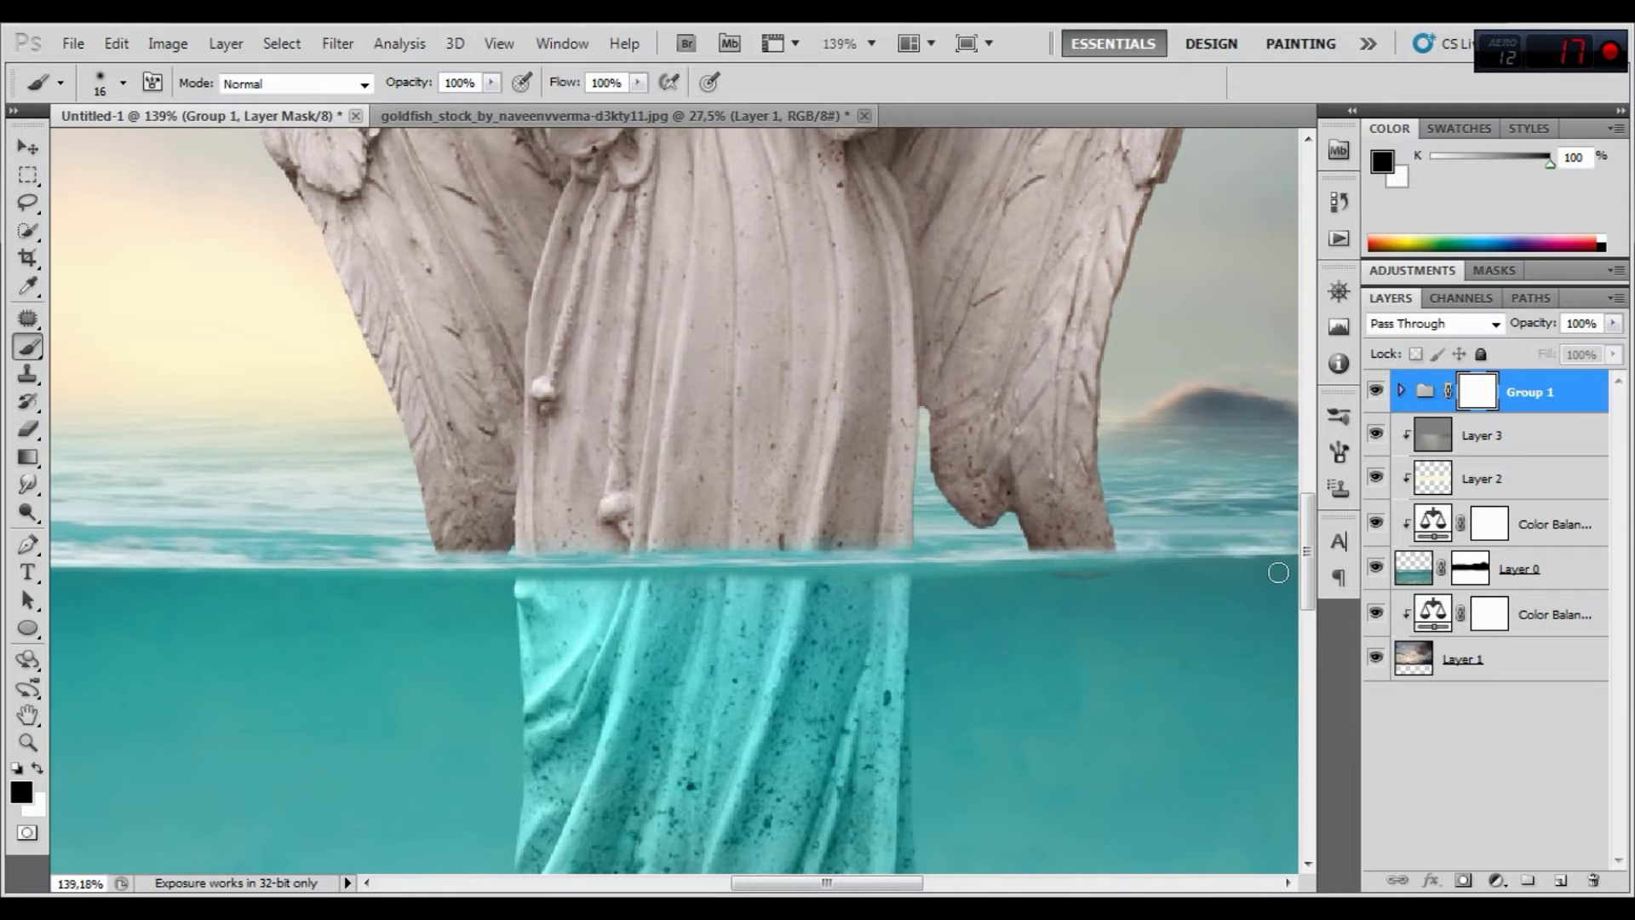
right_click(588, 535)
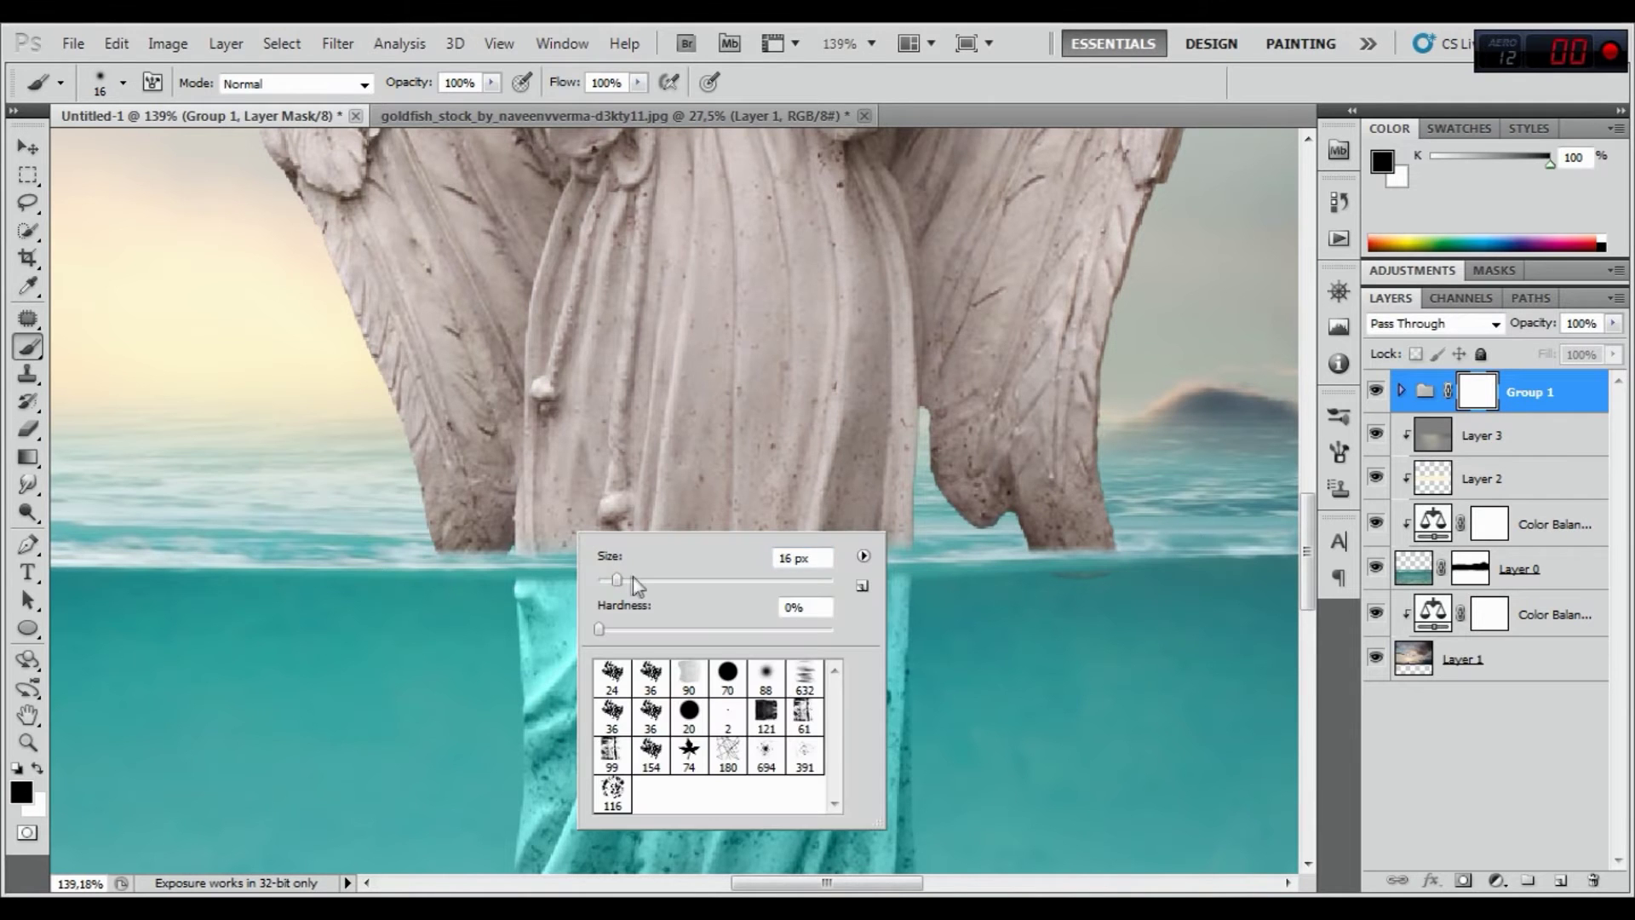
drag(621, 581, 623, 581)
key(Return)
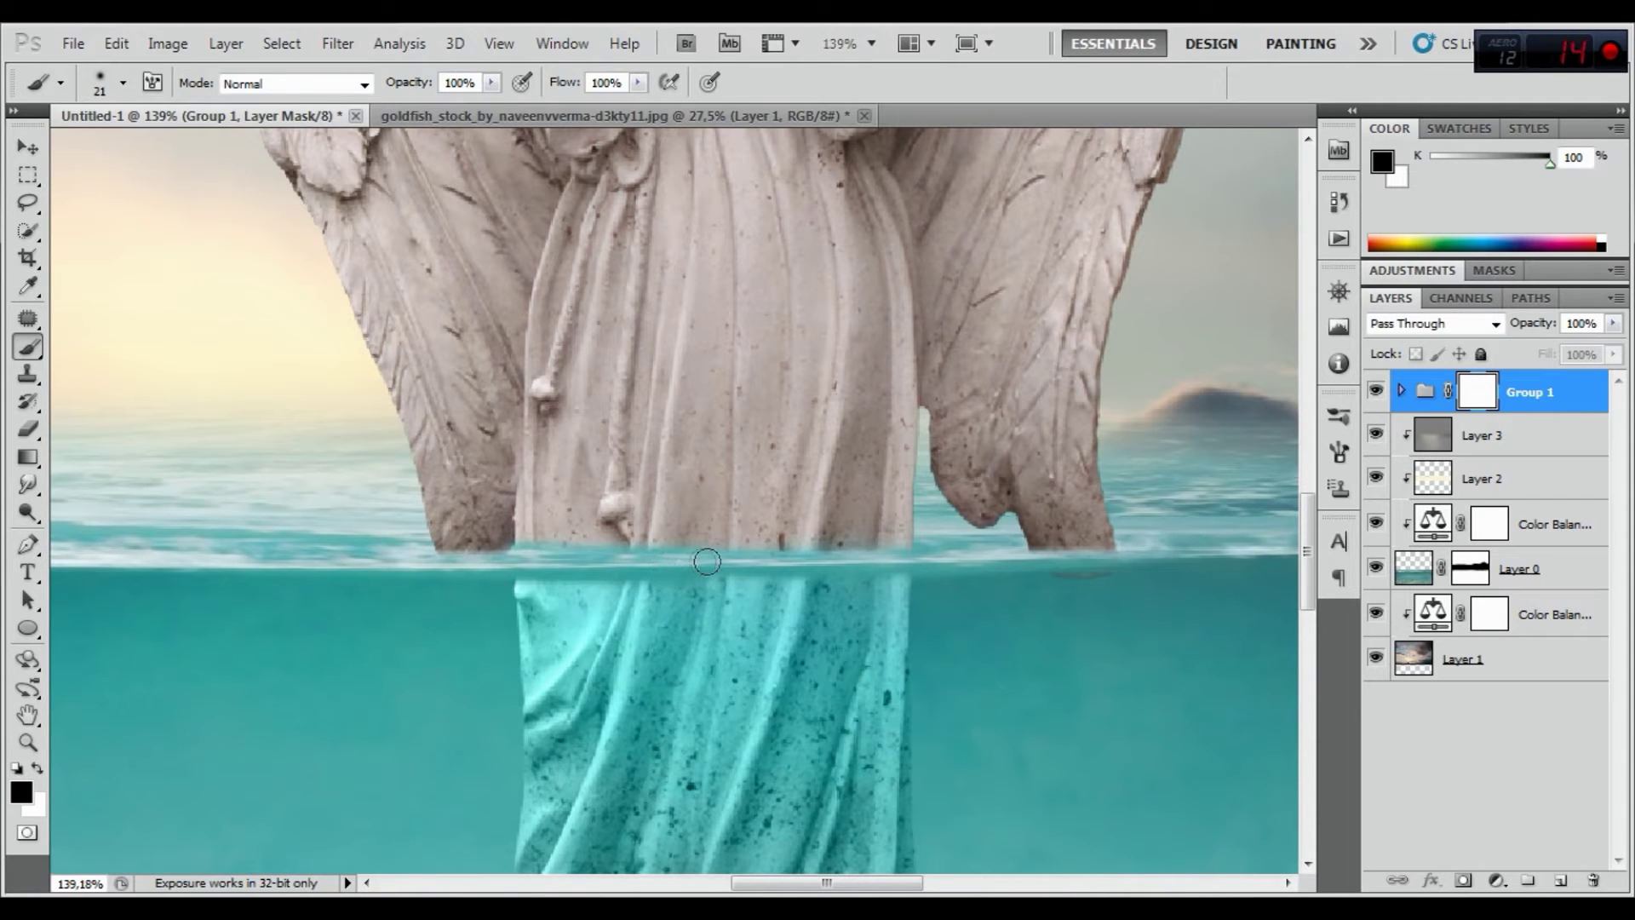
drag(764, 561, 902, 554)
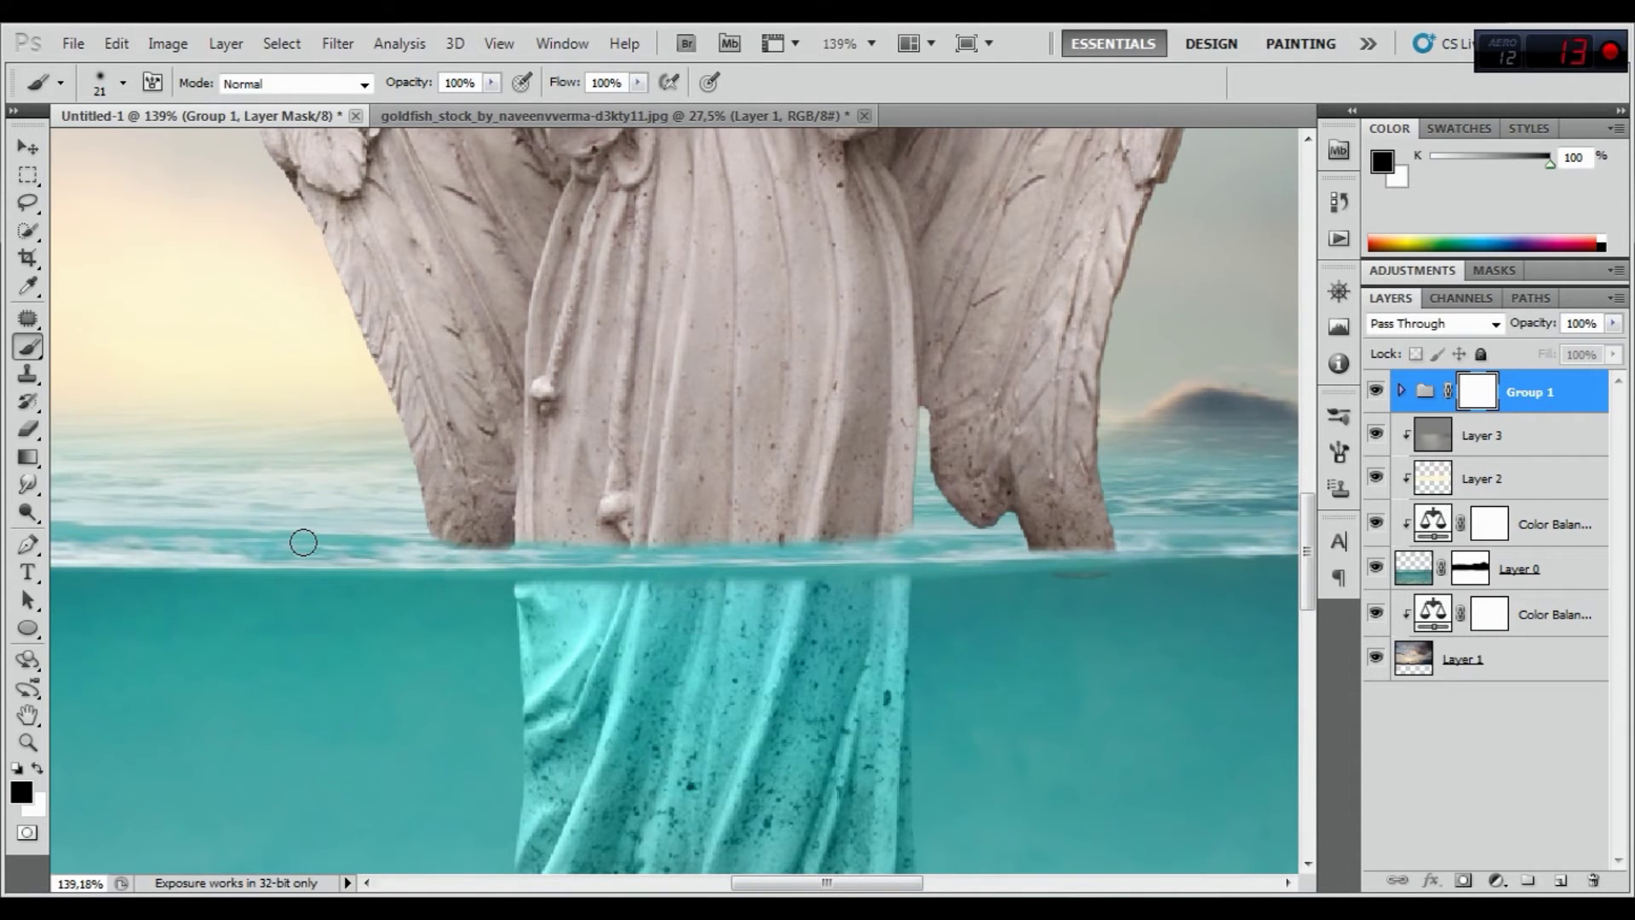
scroll(303, 543, down, 2)
scroll(306, 539, down, 2)
scroll(313, 535, down, 1)
scroll(320, 530, down, 1)
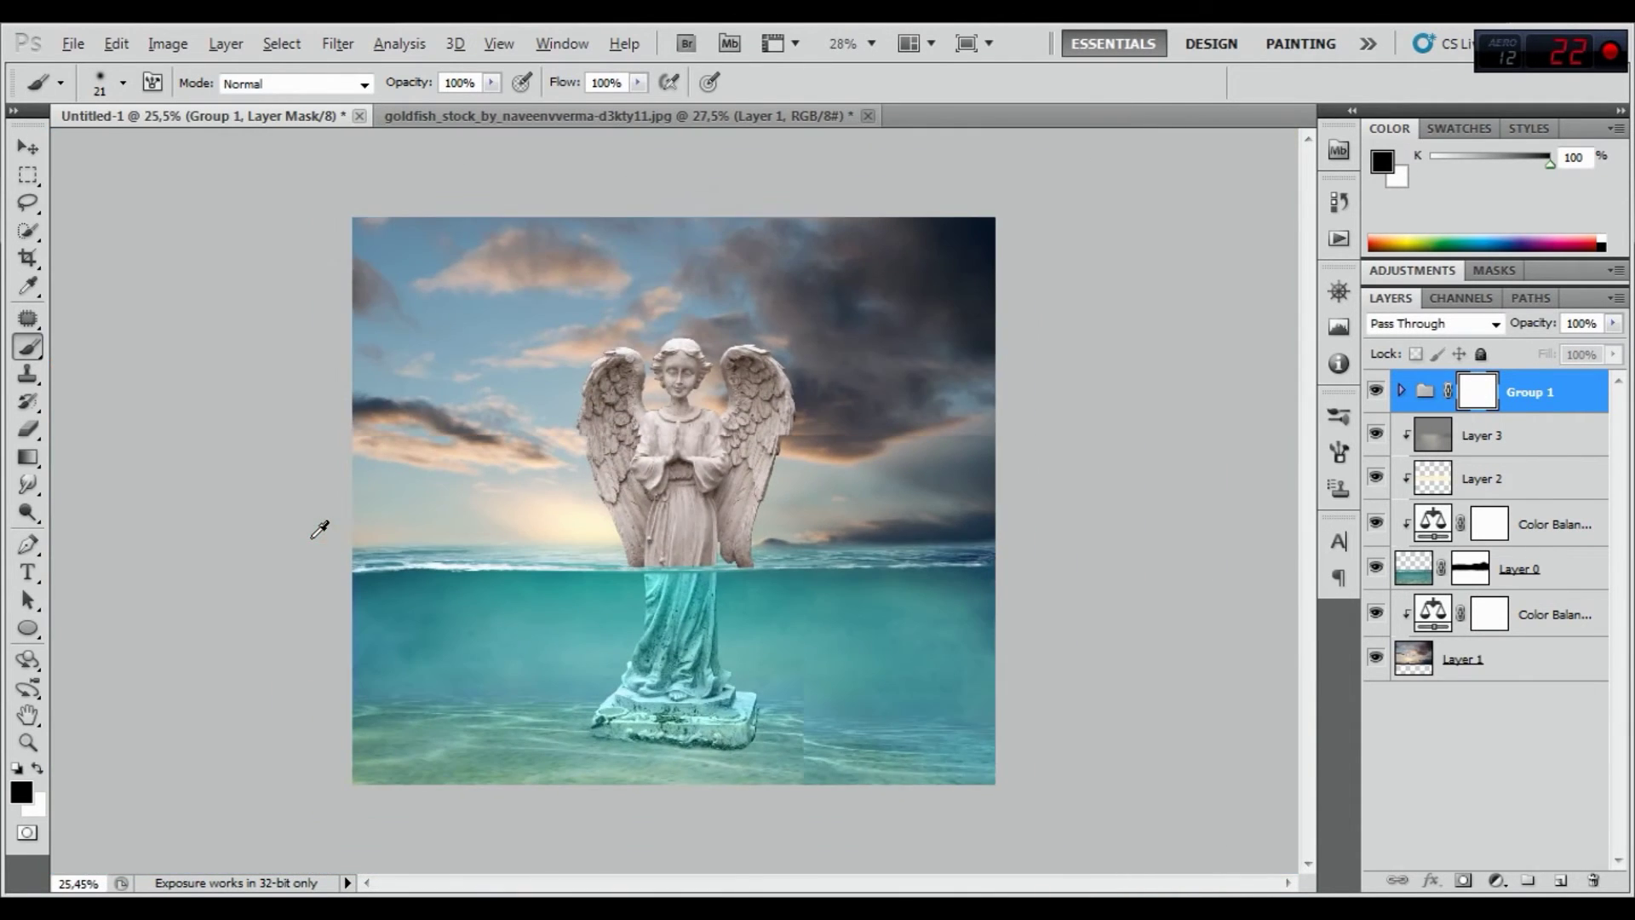
Apply a Gaussian Blur of about 5 pixels to the sunset sky on Layer 1
scroll(608, 633, up, 2)
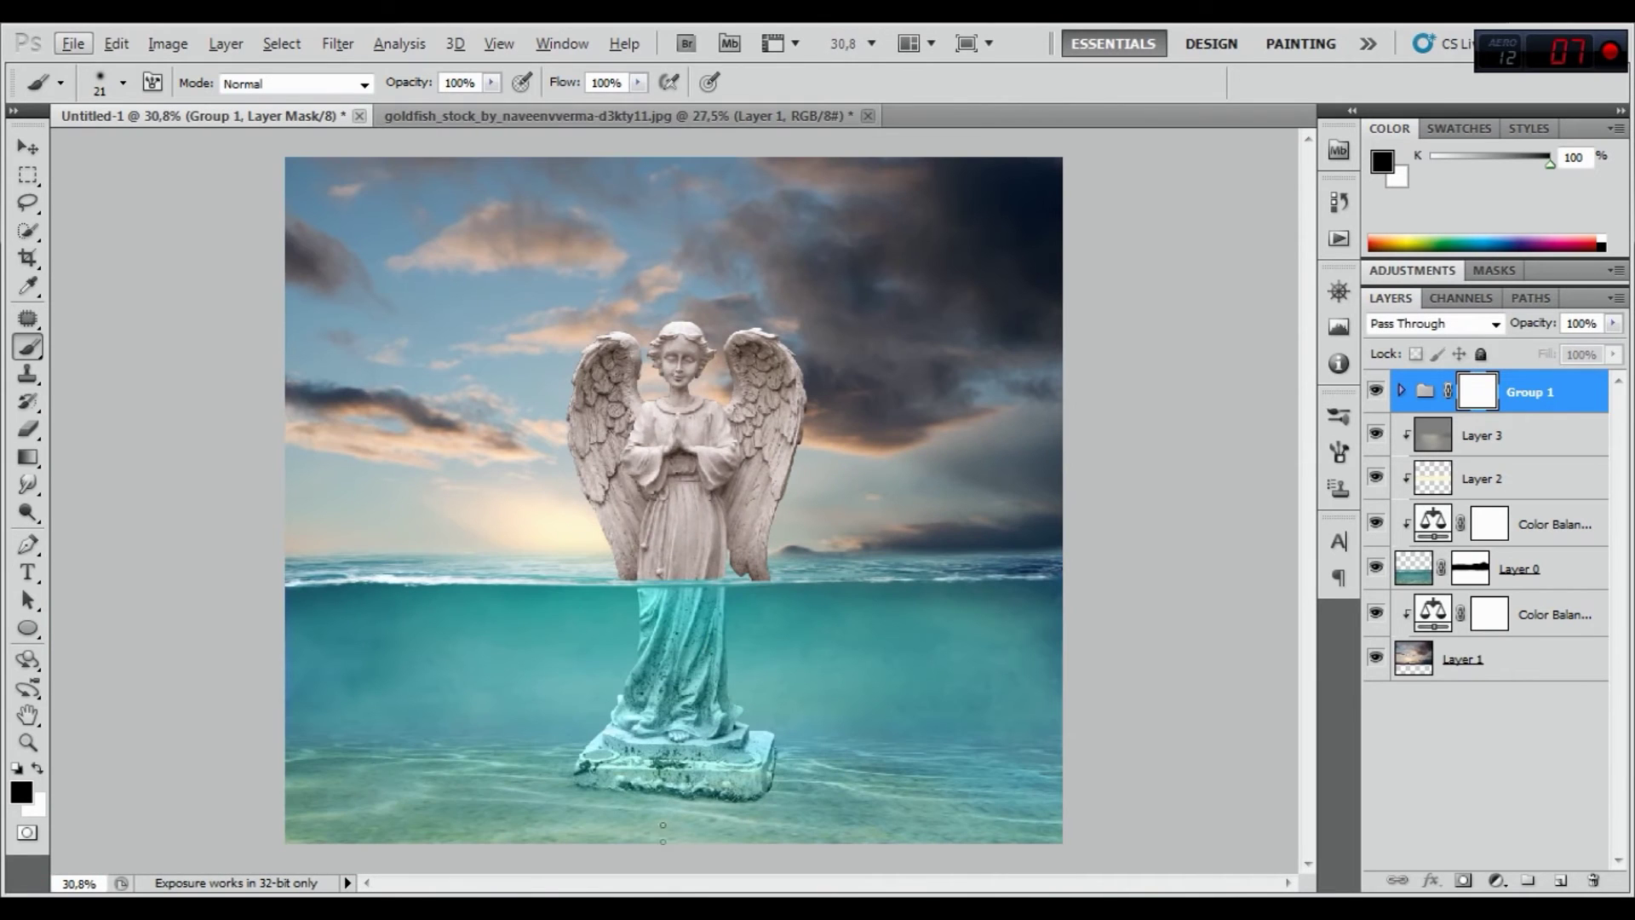
click(1510, 665)
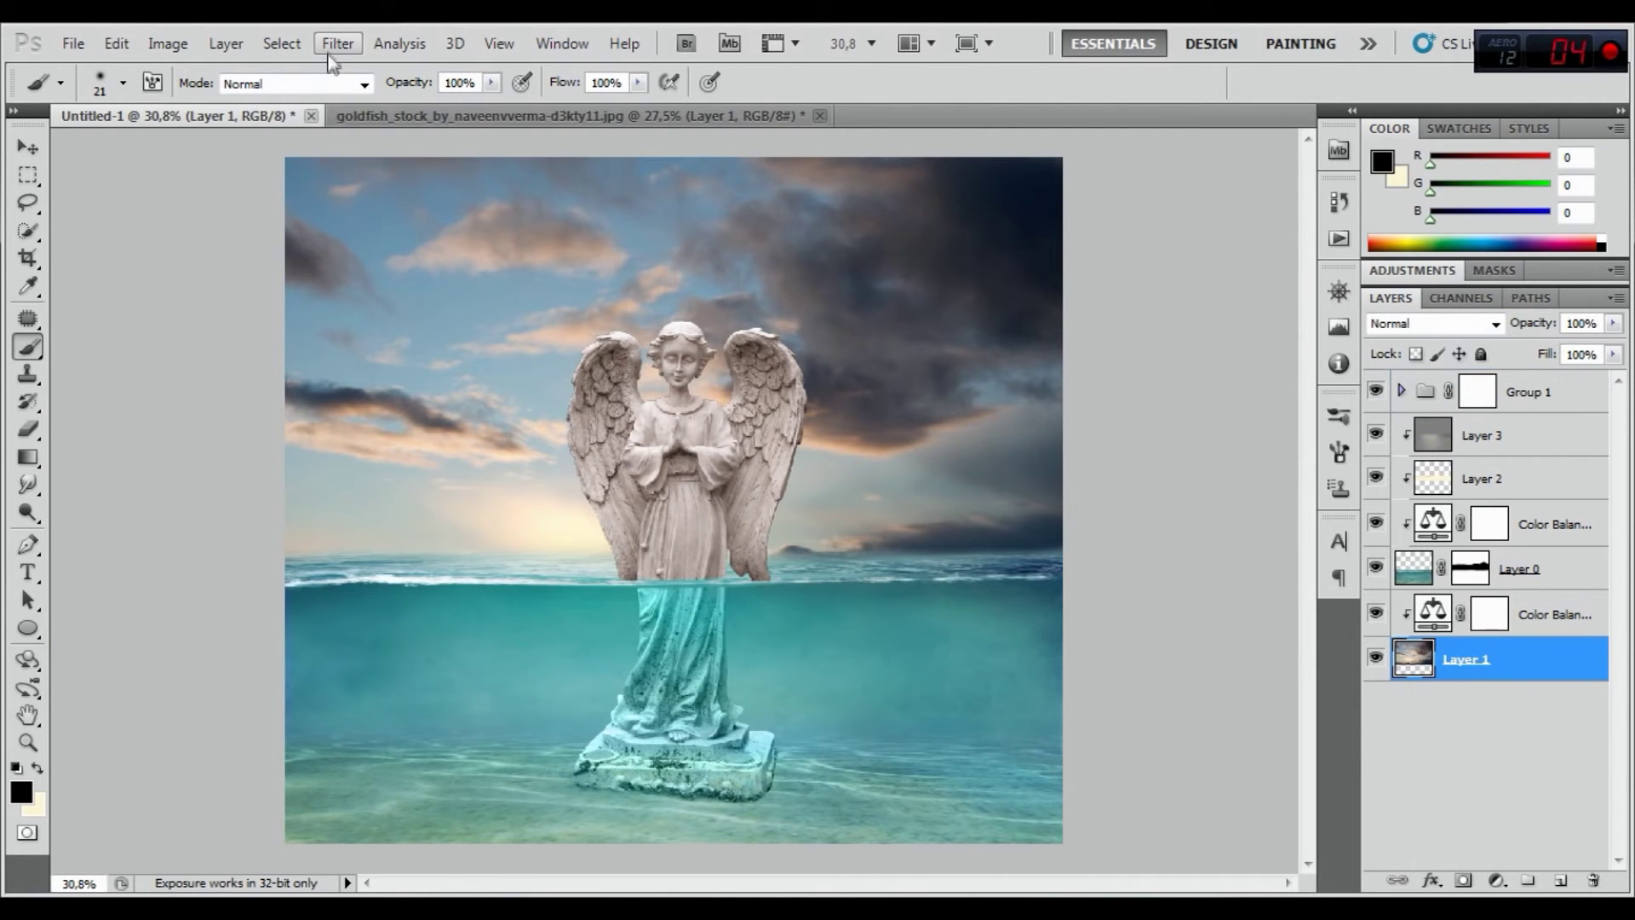
click(337, 44)
click(673, 352)
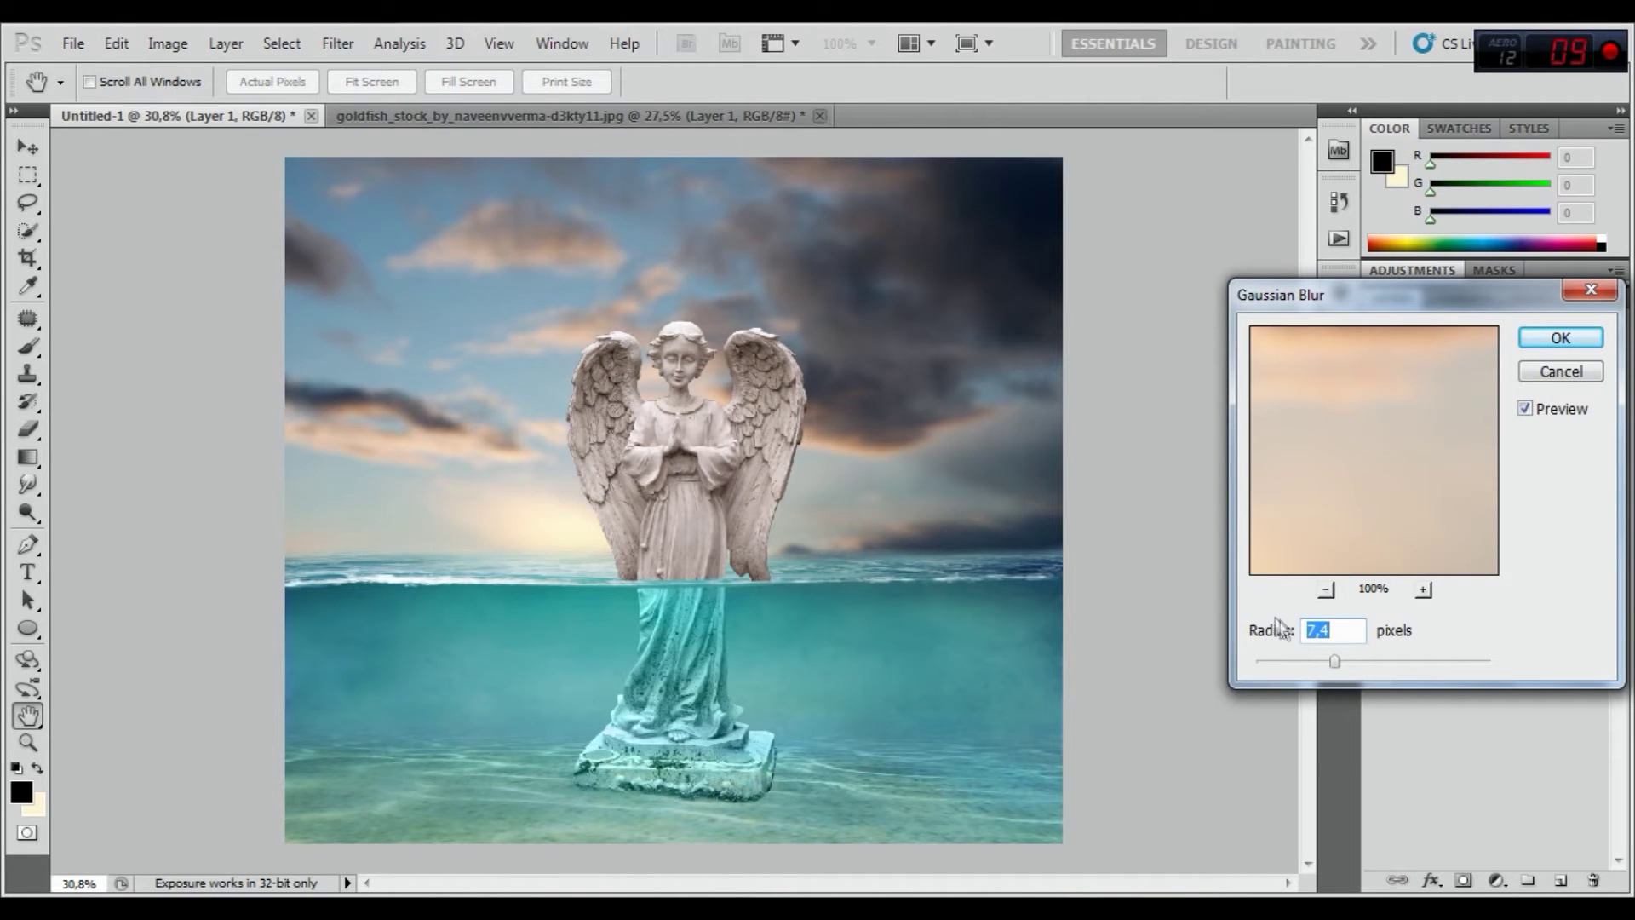
drag(1318, 663, 1326, 667)
click(1560, 337)
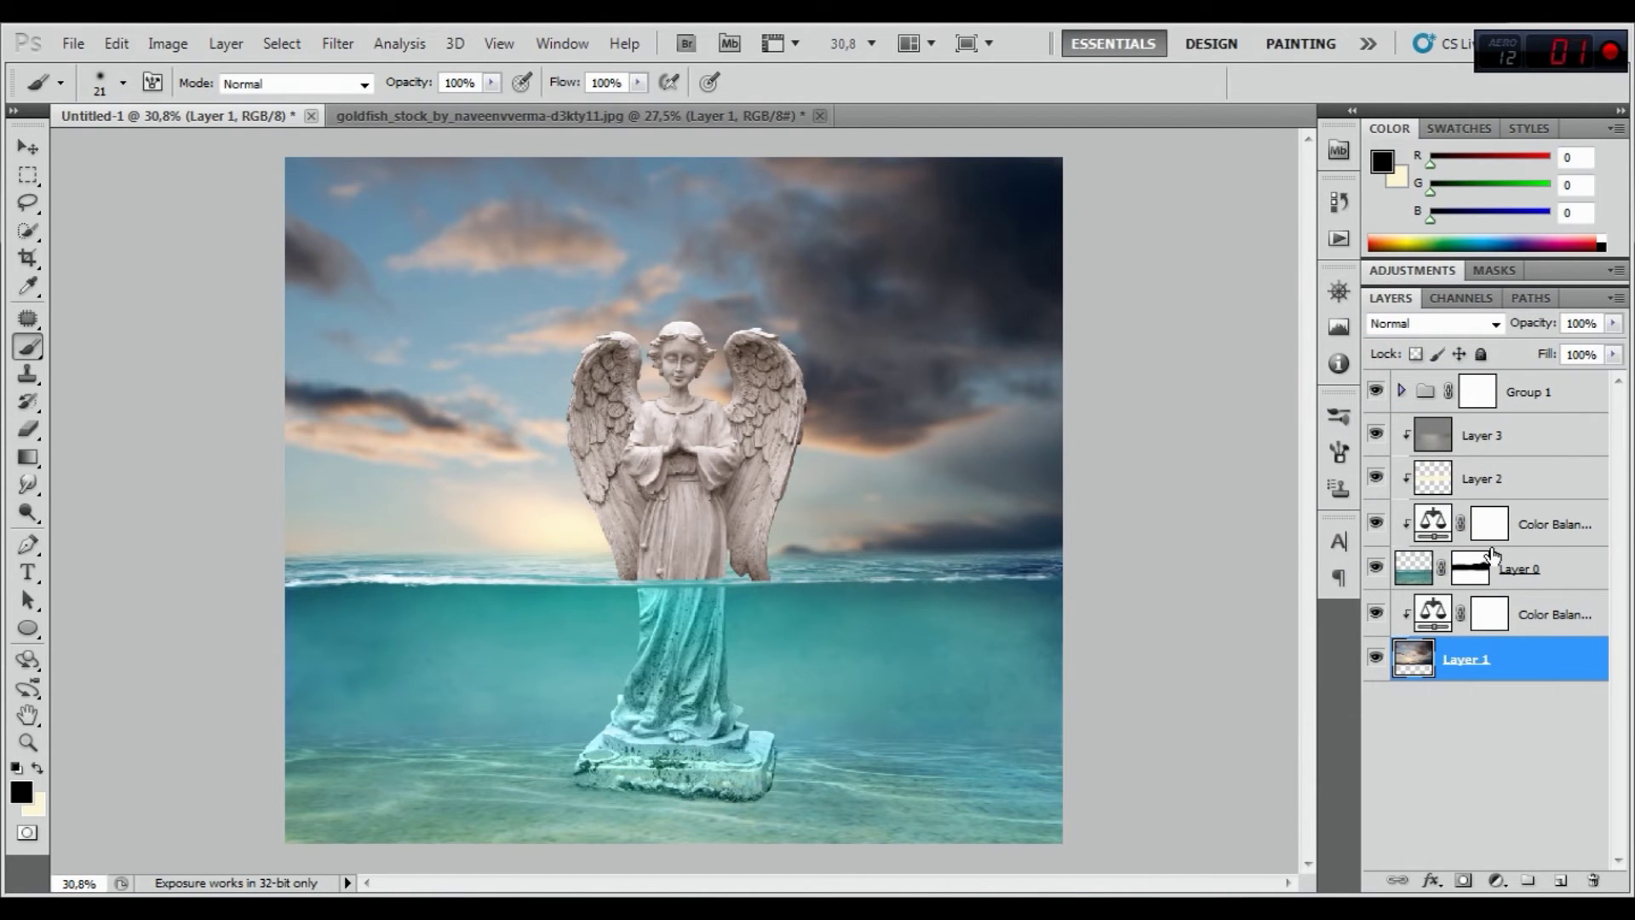
click(1421, 571)
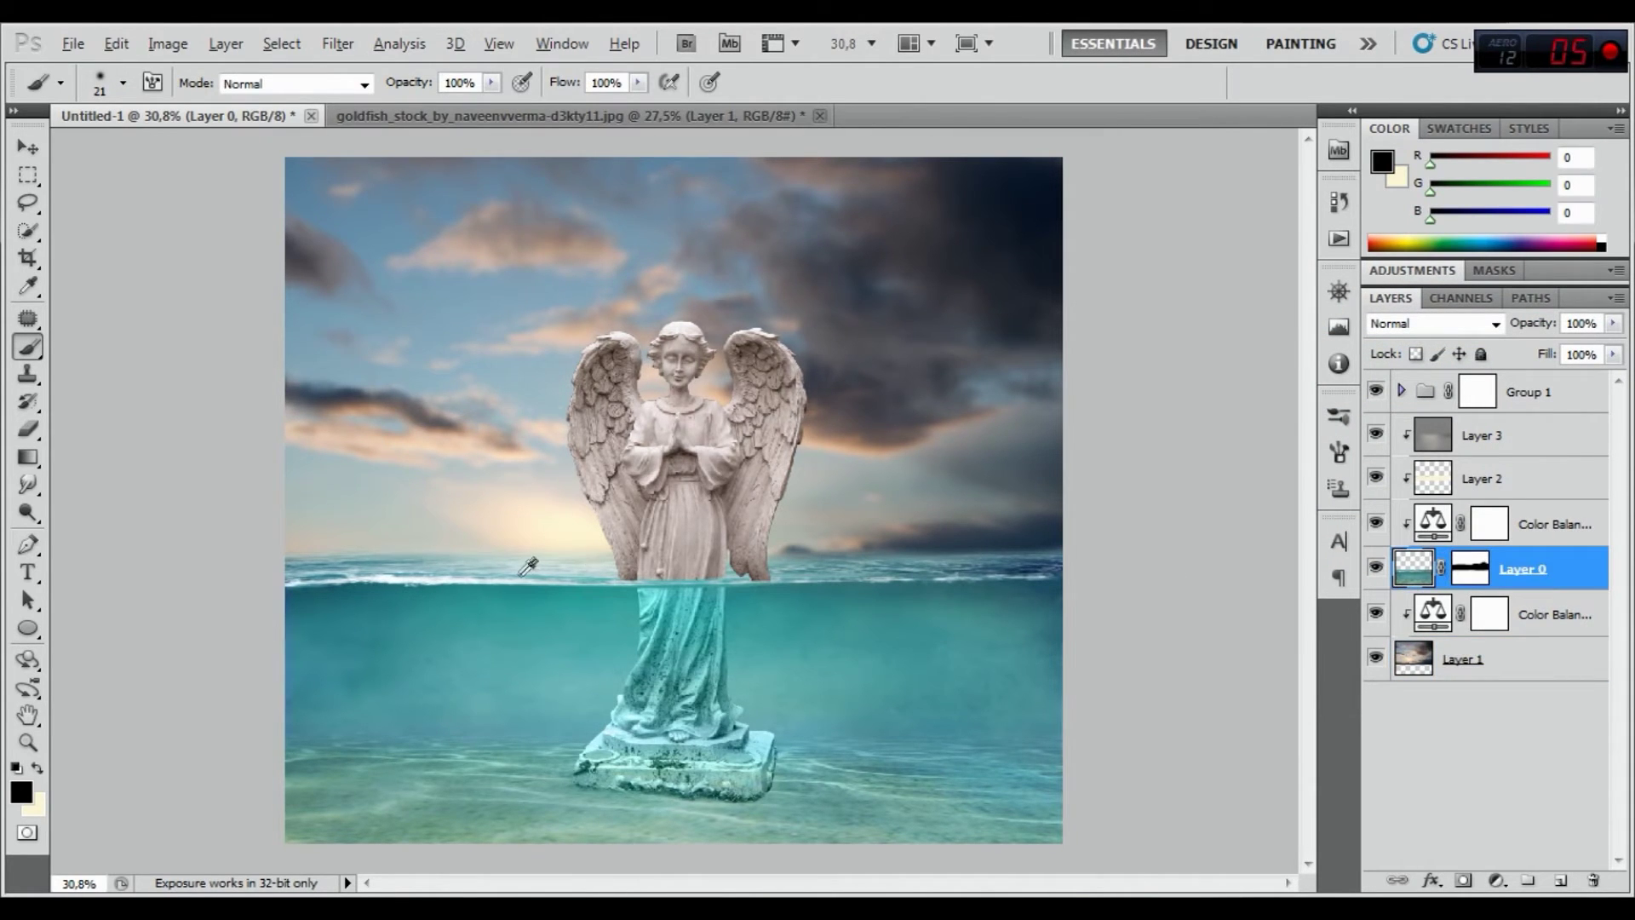
Switch to the Blur tool with a soft 145 px brush and soften the sea's horizon on Layer 0
scroll(528, 566, up, 2)
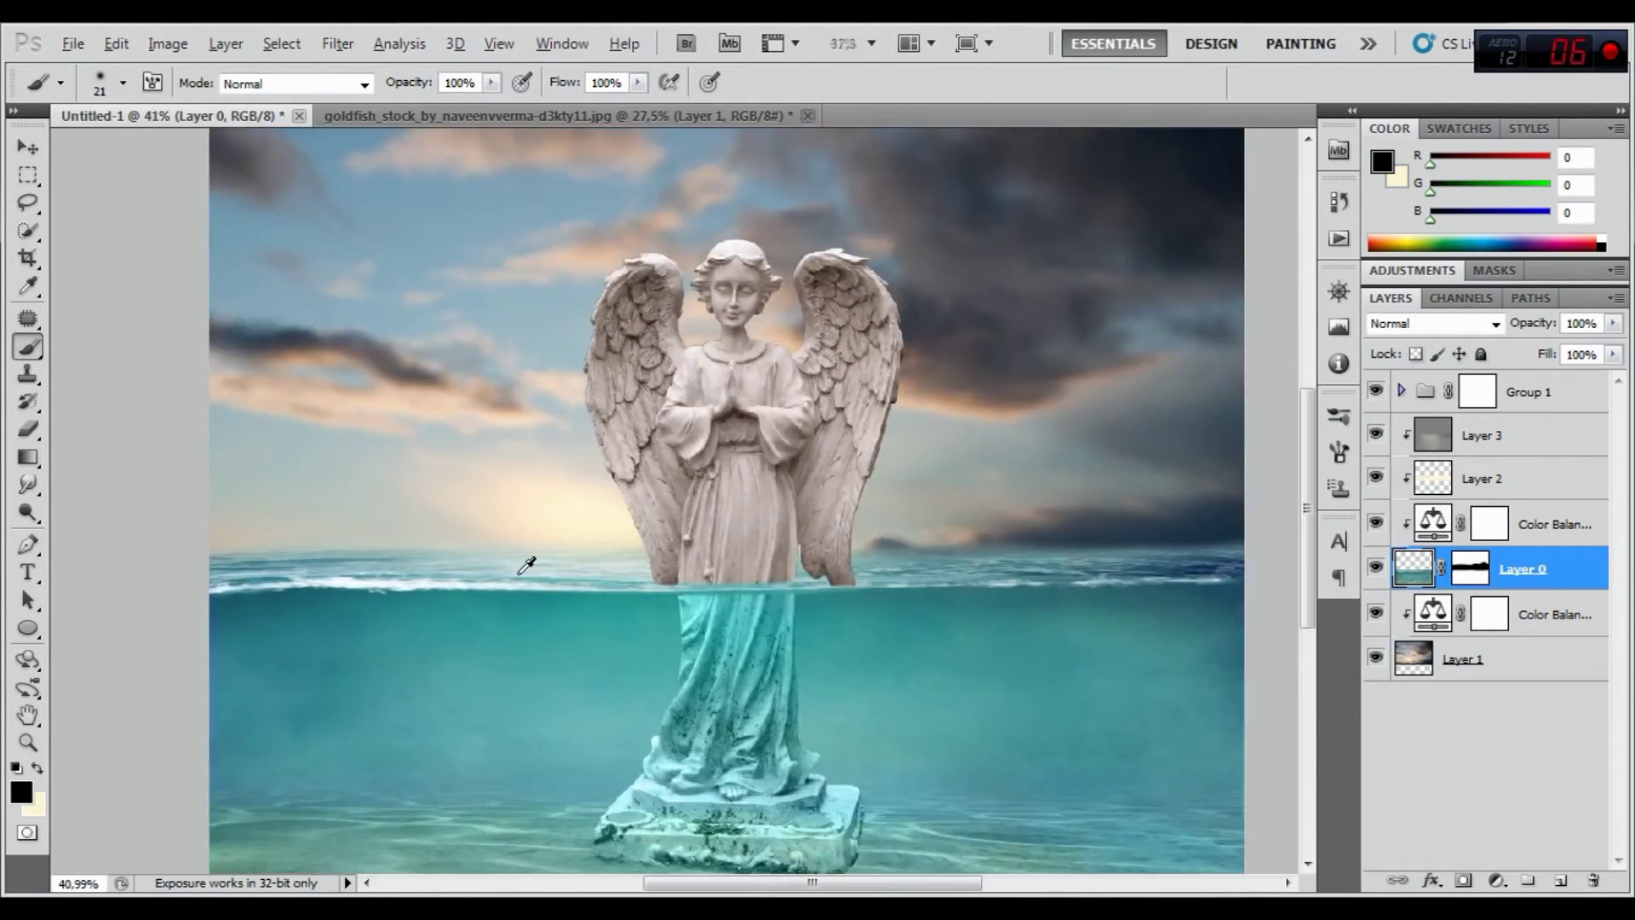
right_click(30, 487)
click(119, 478)
right_click(323, 489)
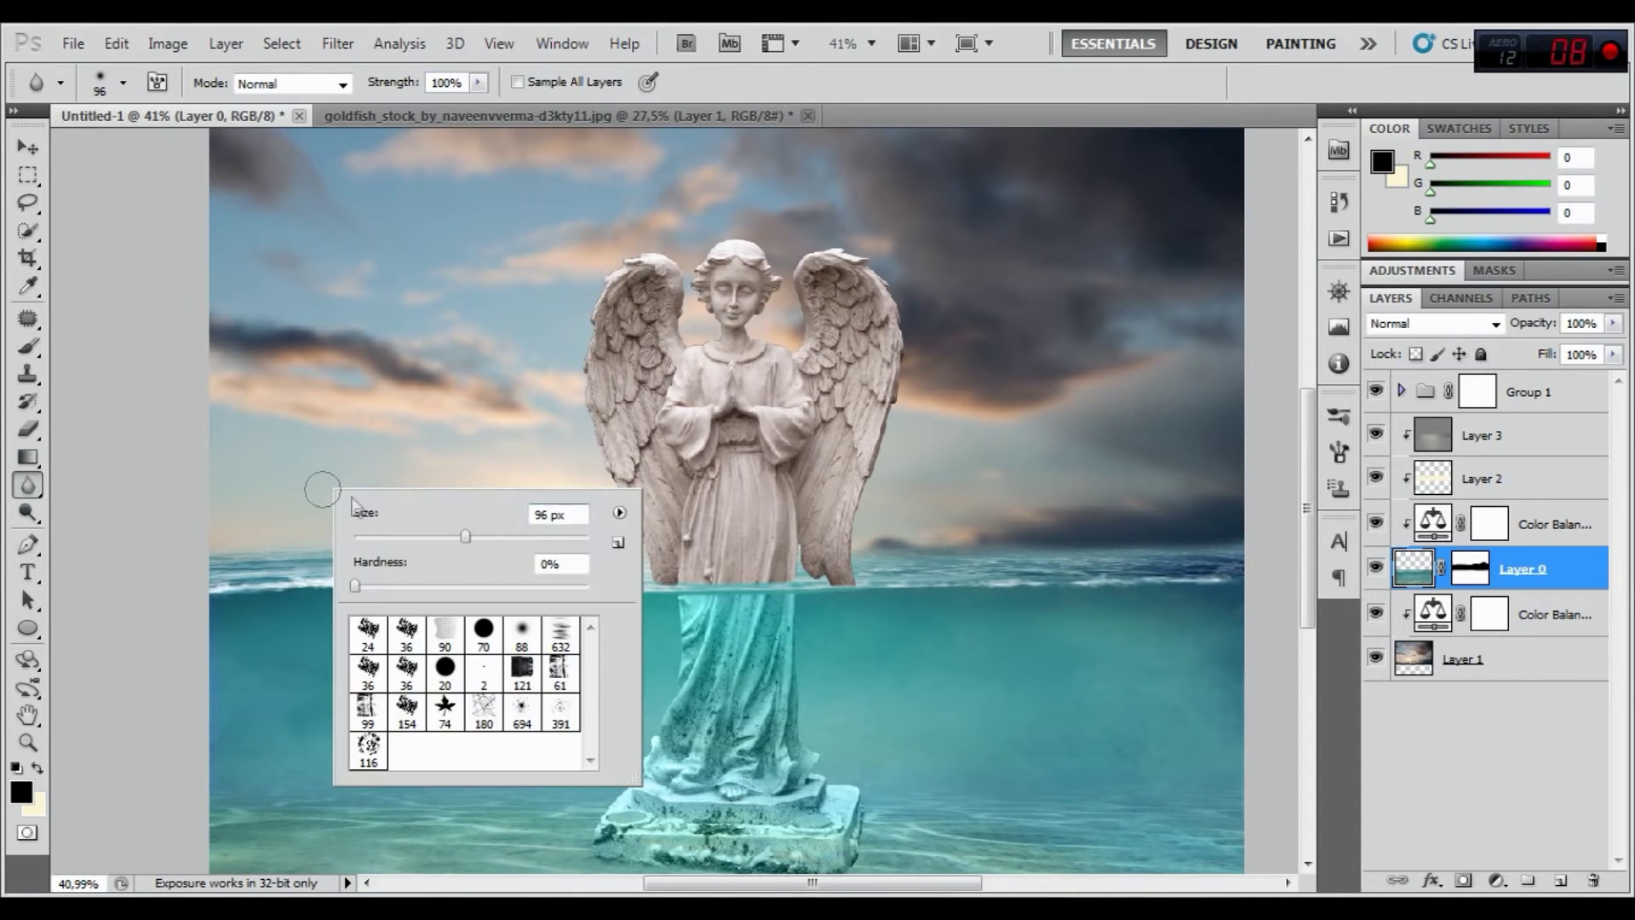
click(519, 633)
drag(457, 536, 501, 538)
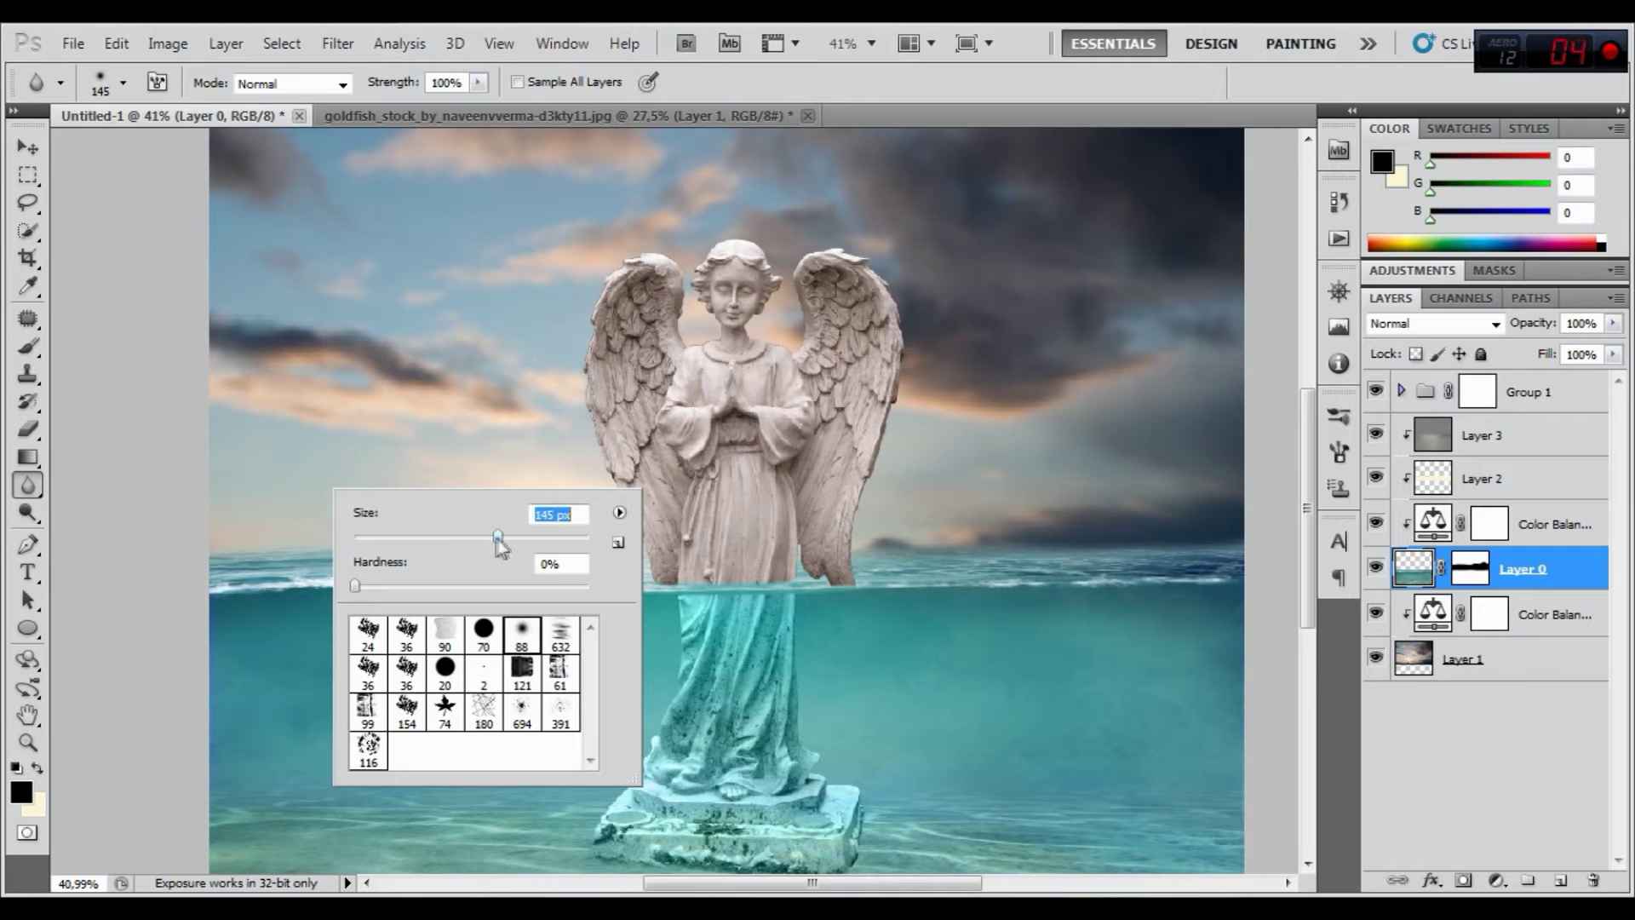
key(Return)
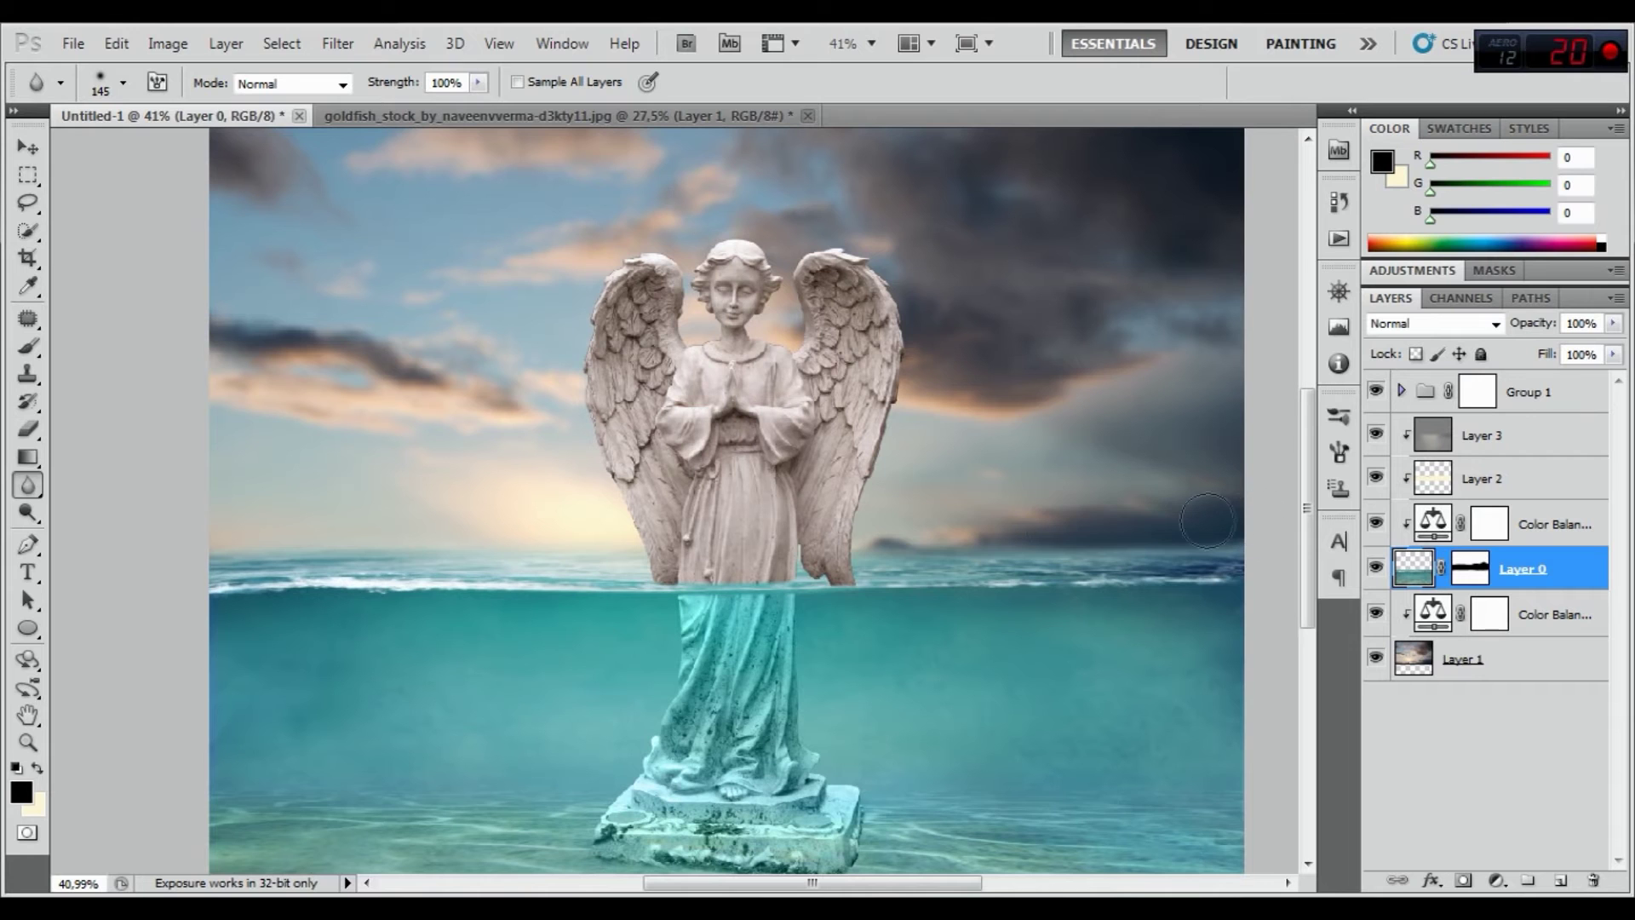
scroll(817, 477, down, 2)
scroll(716, 414, down, 1)
scroll(716, 414, up, 1)
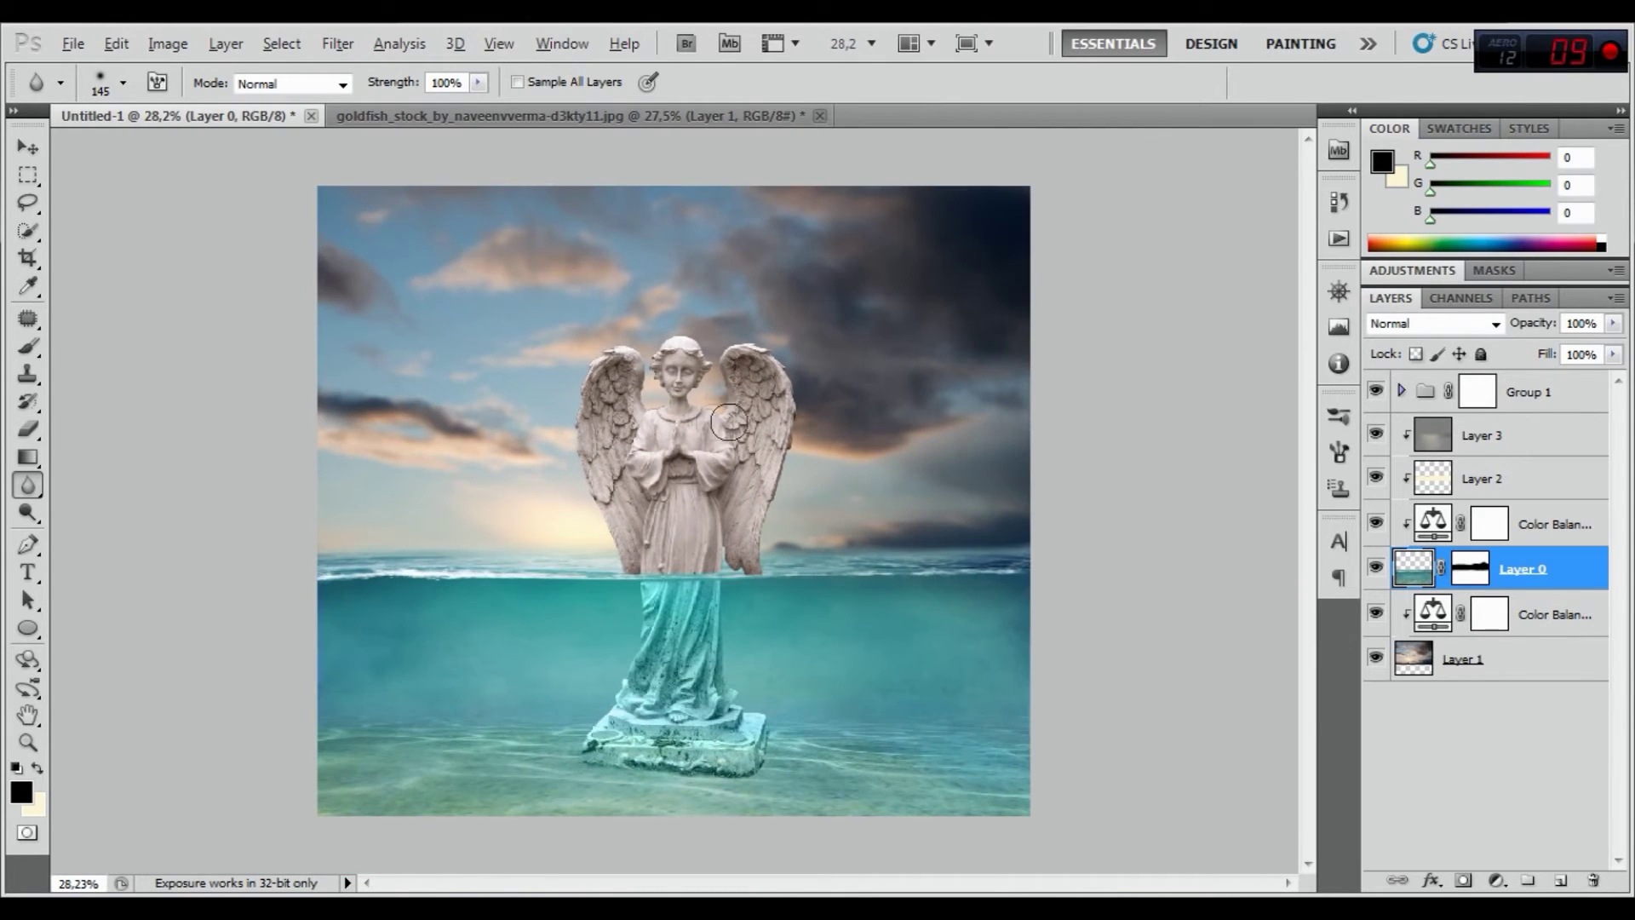
click(1558, 662)
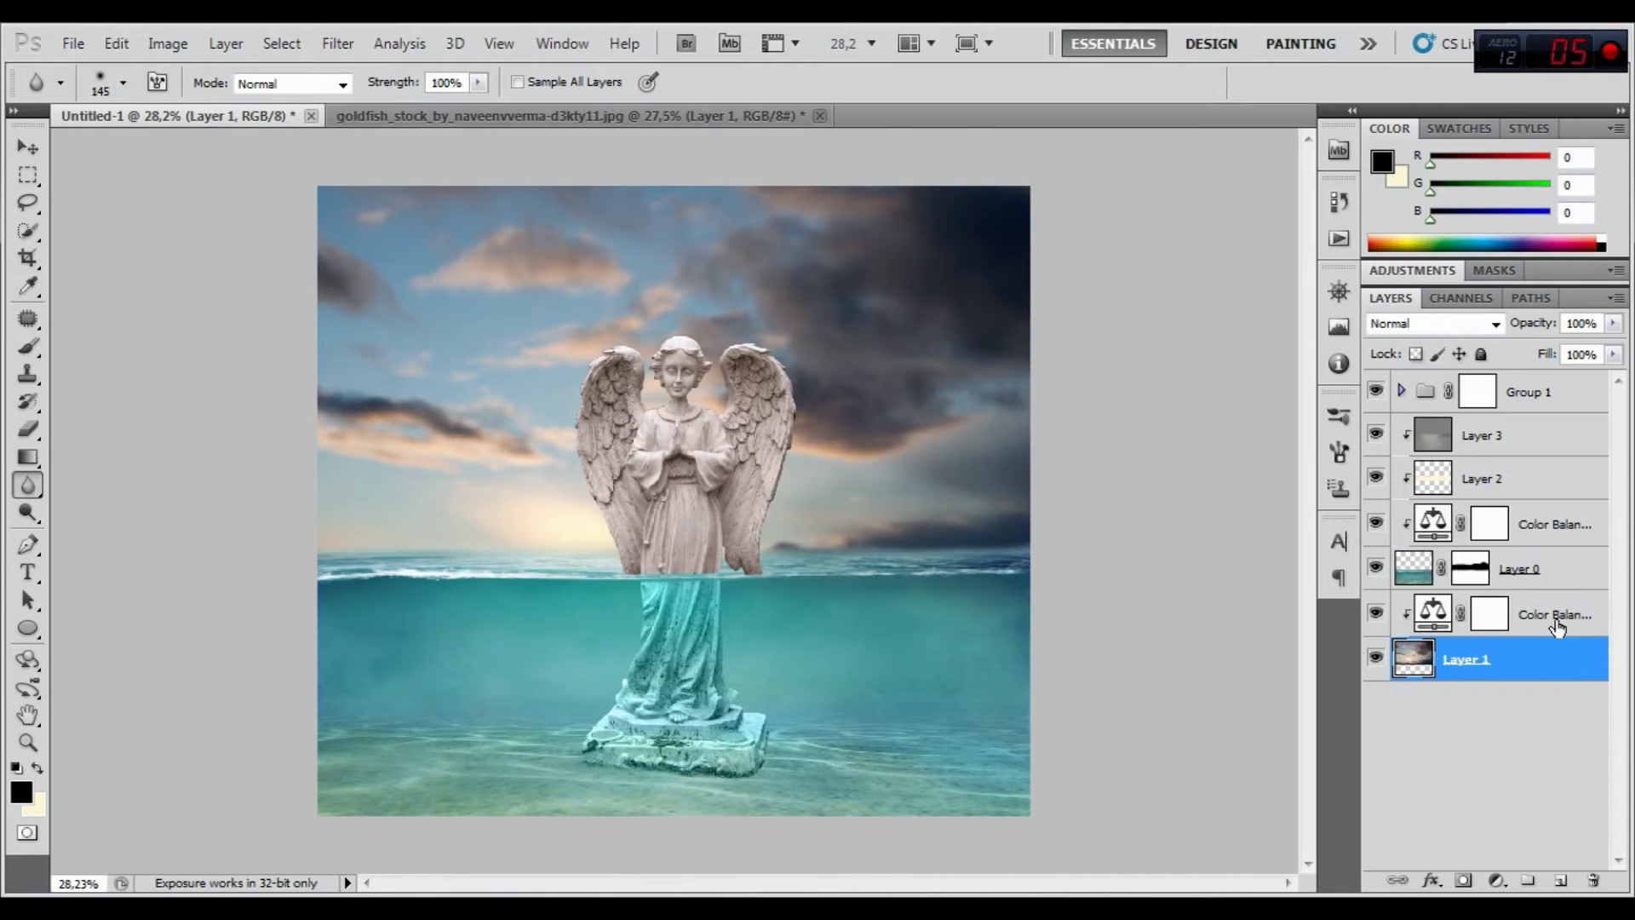
Add a new layer above the Color Balance adjustment, set a pale cream foreground, and try a radial gradient
click(1557, 626)
click(1559, 882)
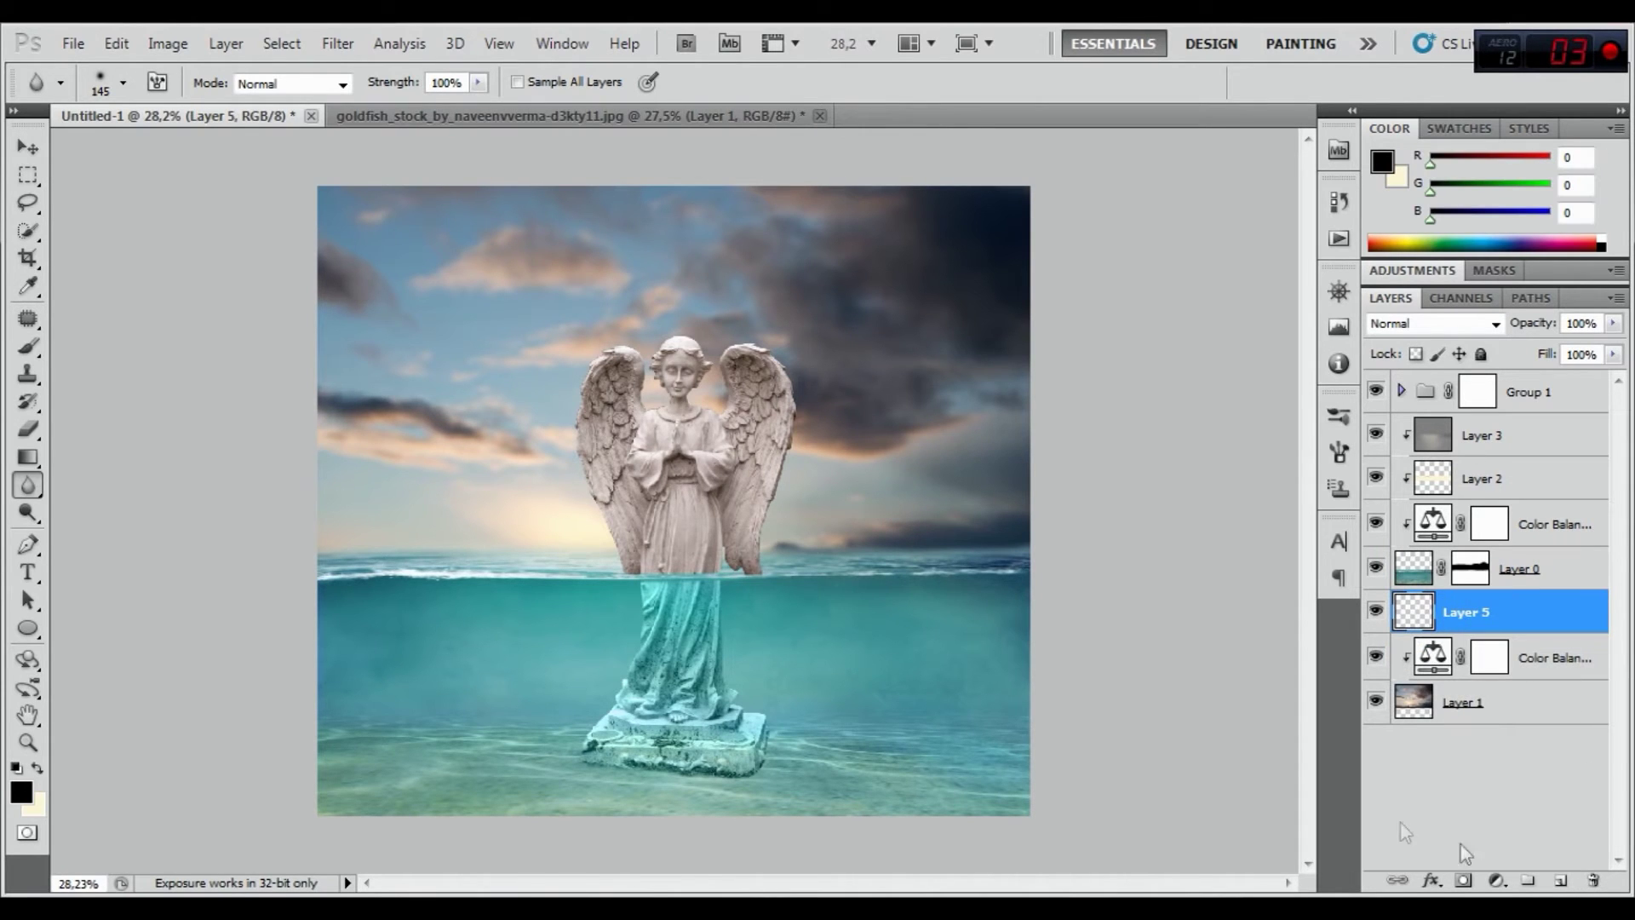
key(b)
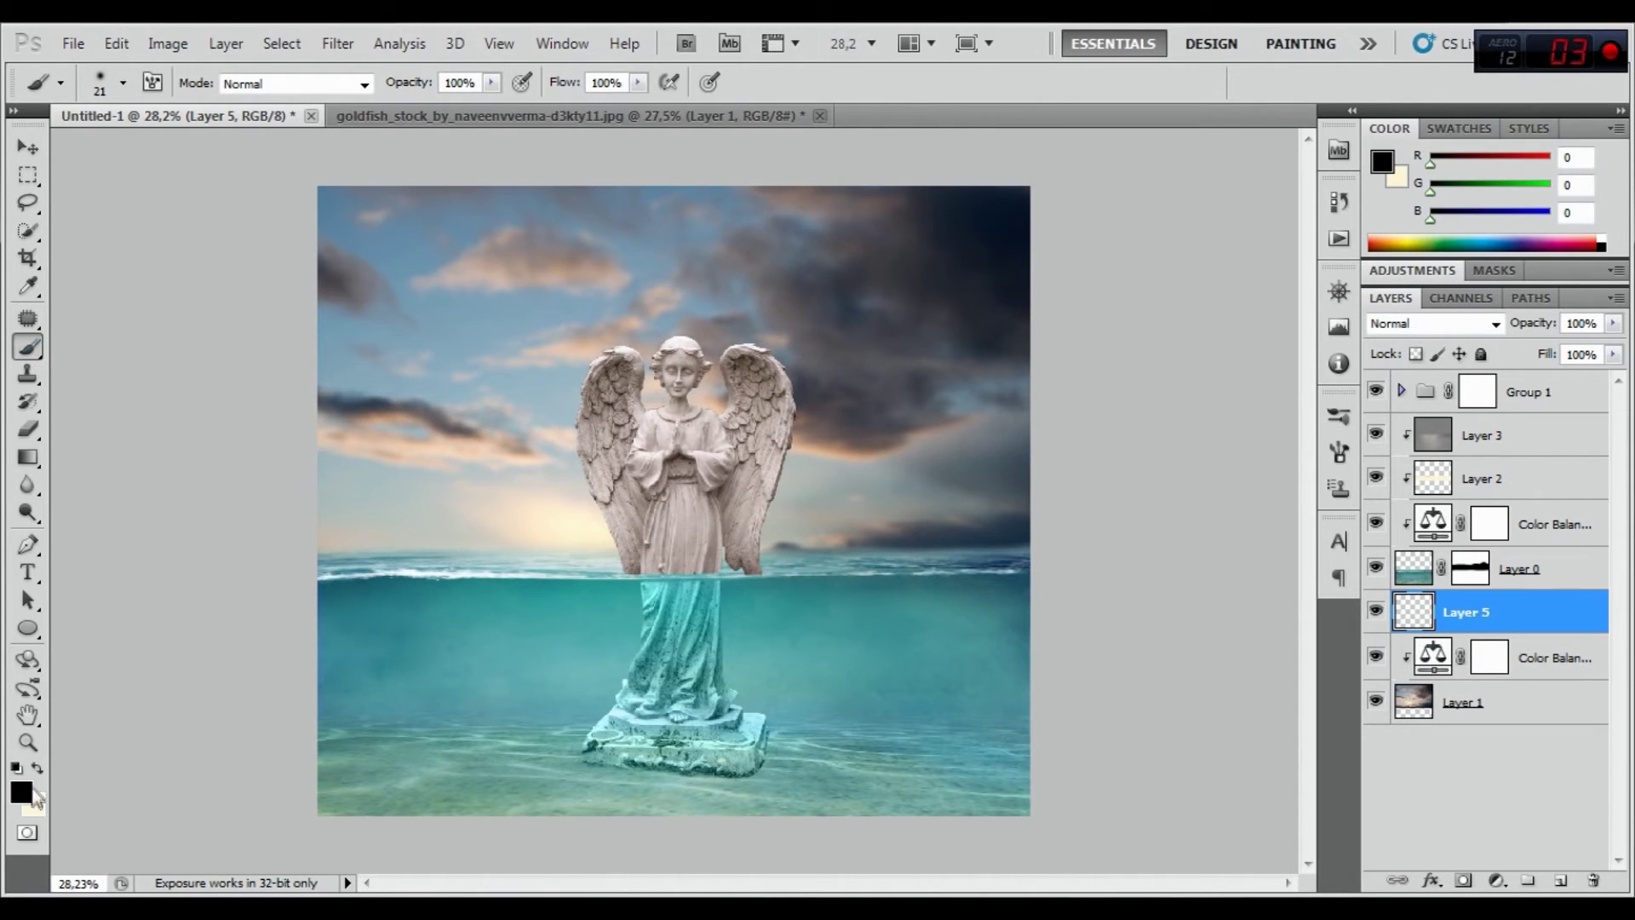
click(31, 794)
click(569, 513)
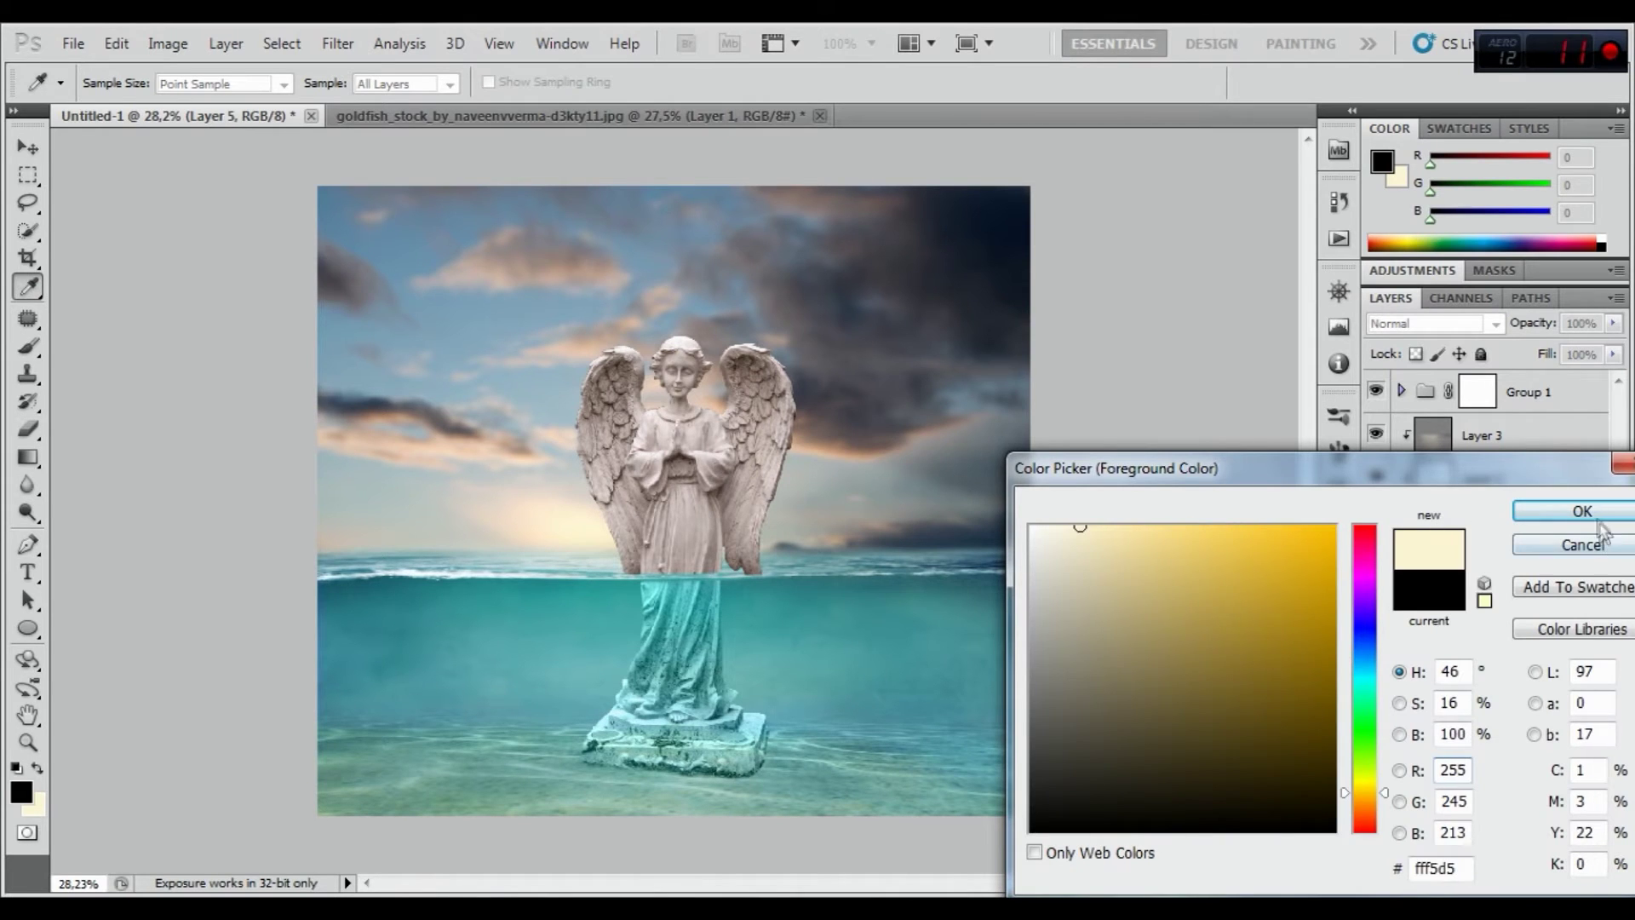
click(1583, 512)
click(28, 458)
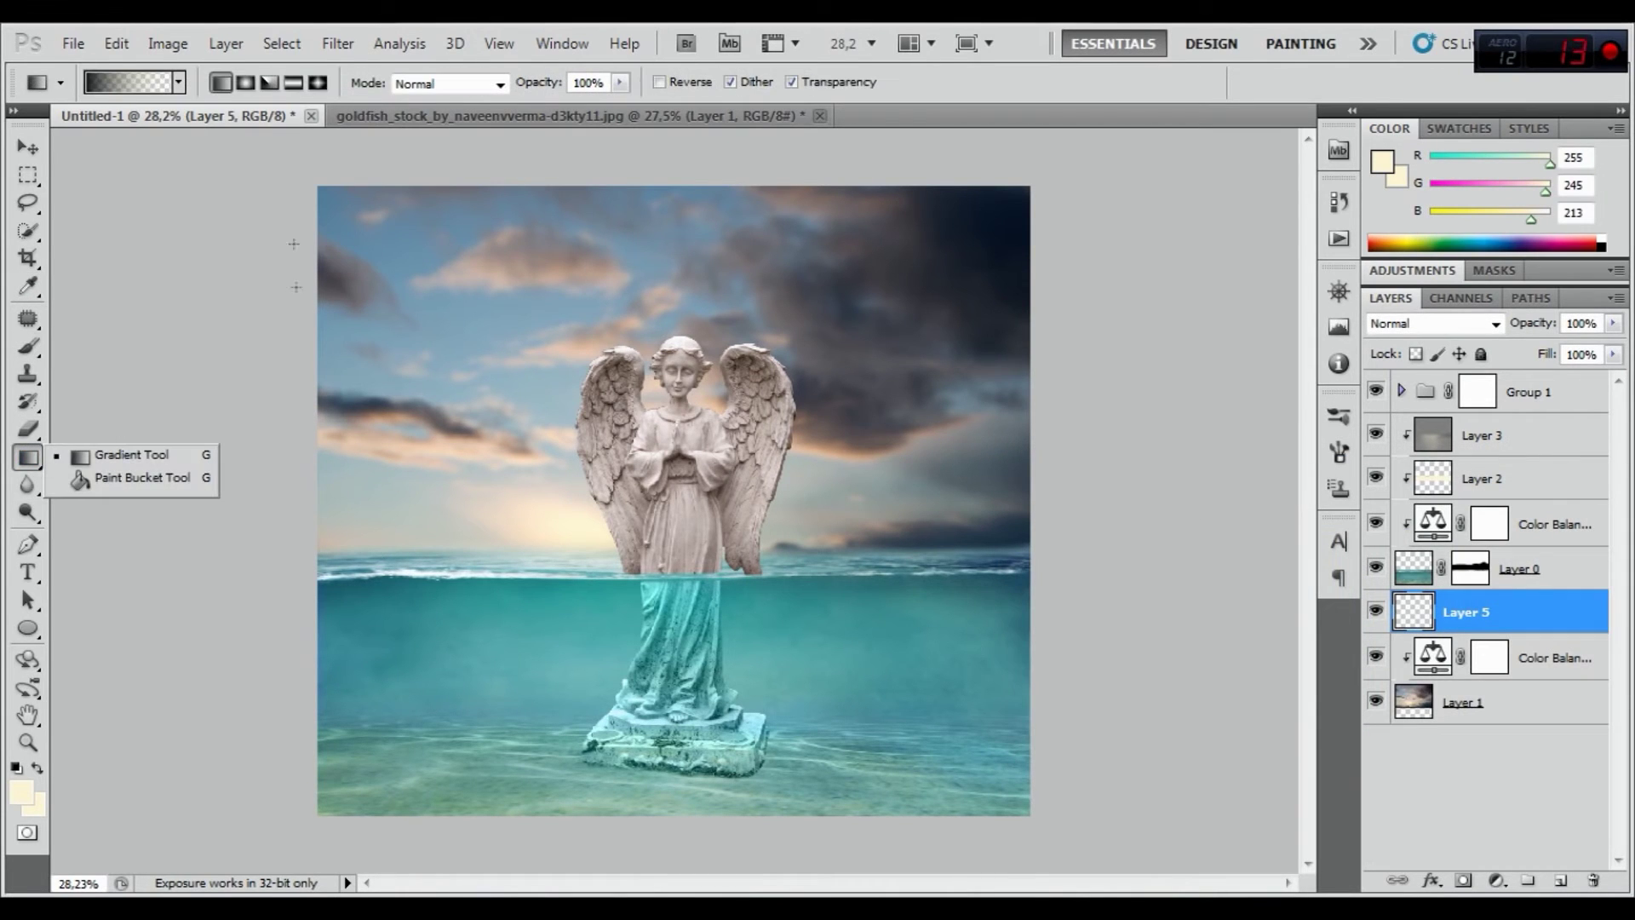
click(245, 83)
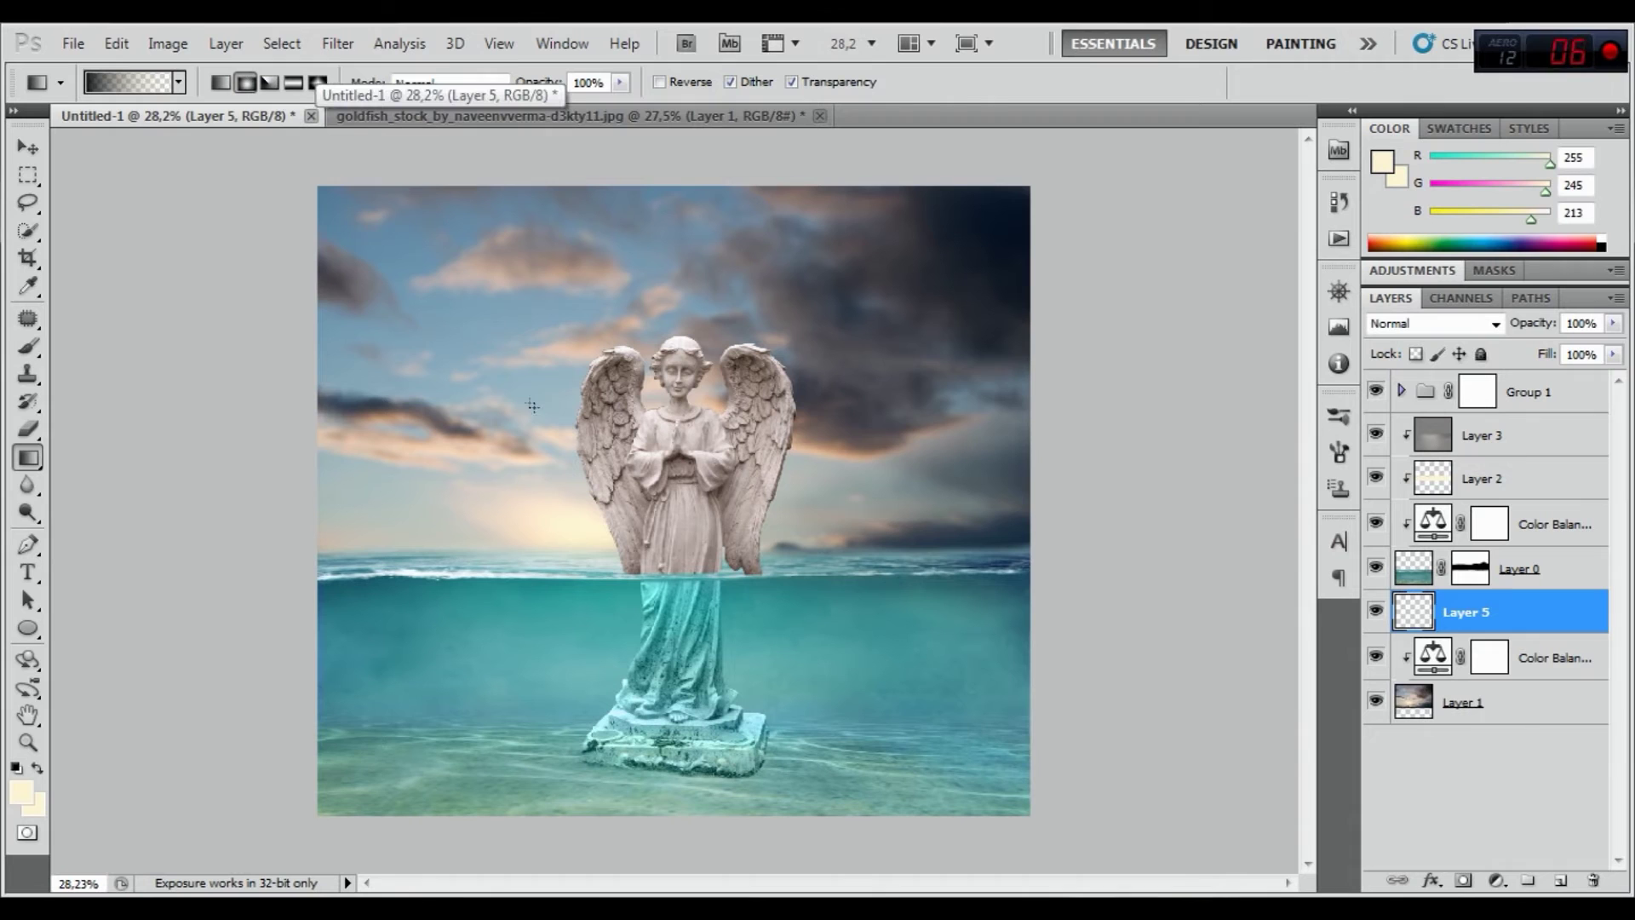
drag(600, 508, 600, 509)
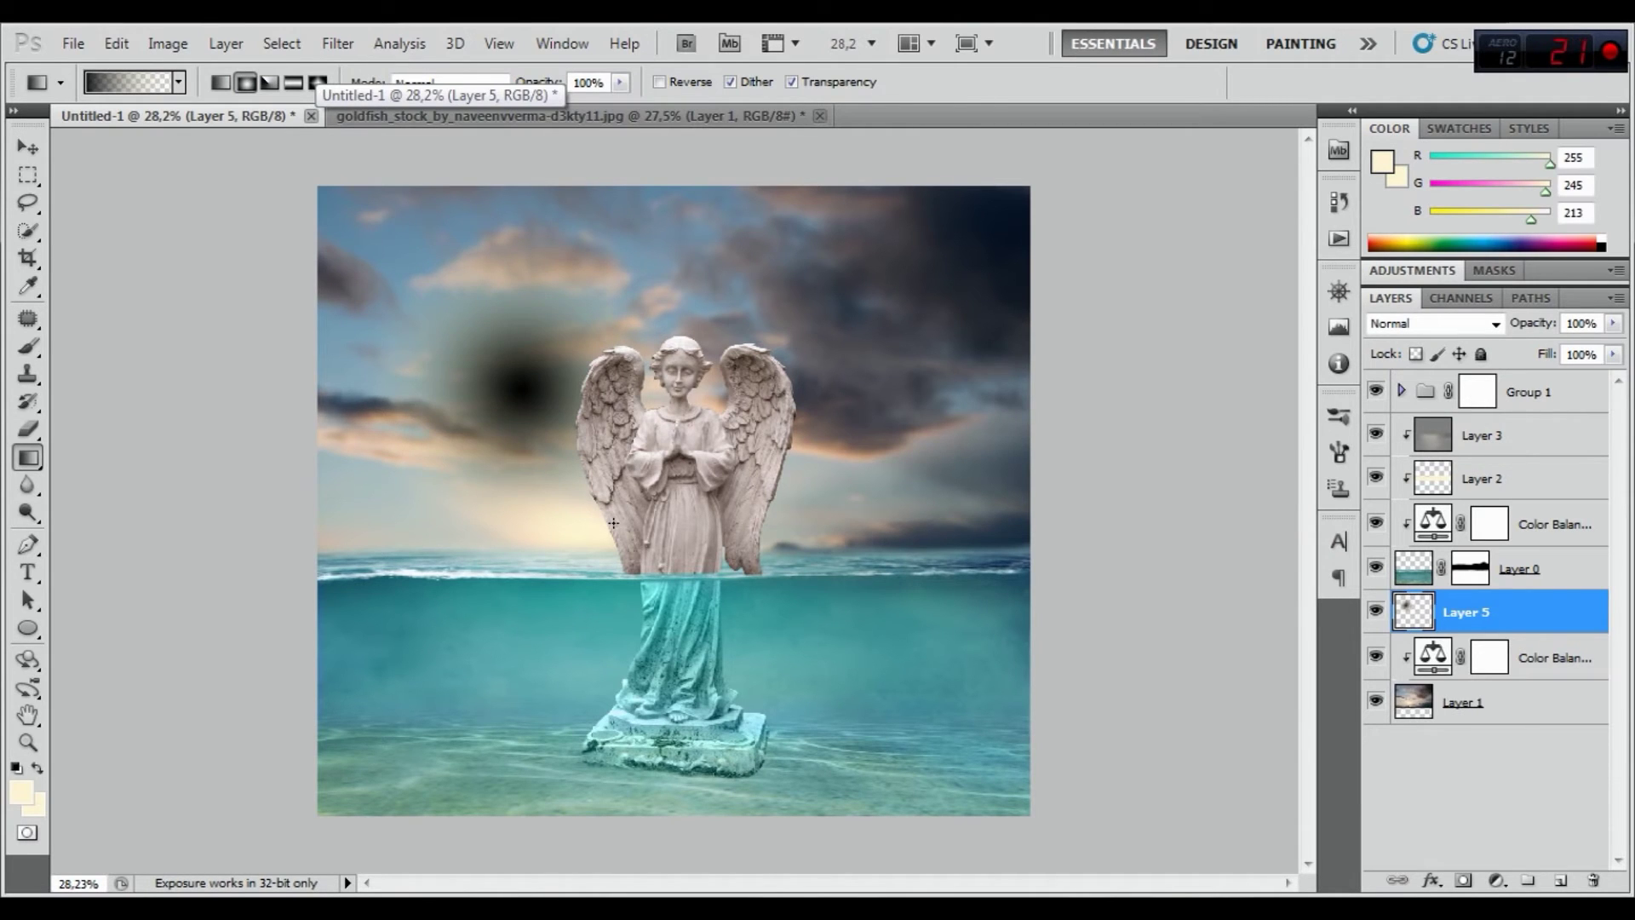
Undo the dark test, make the gradient cream-to-transparent, and draw a cream radial glow in the sky
click(116, 43)
click(145, 69)
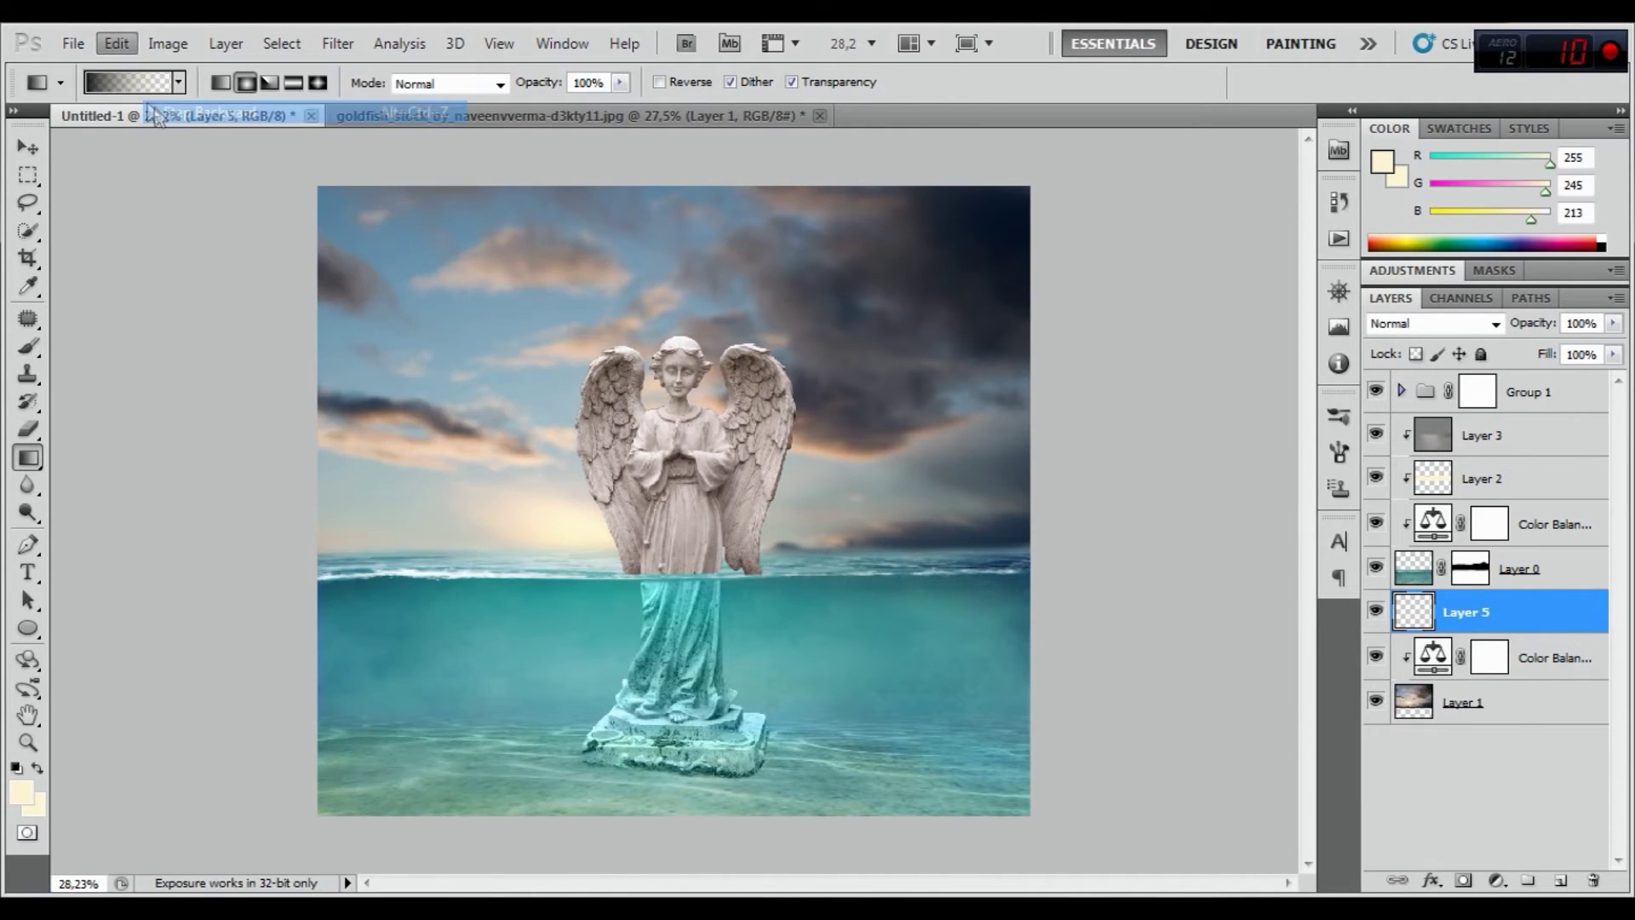
click(1077, 543)
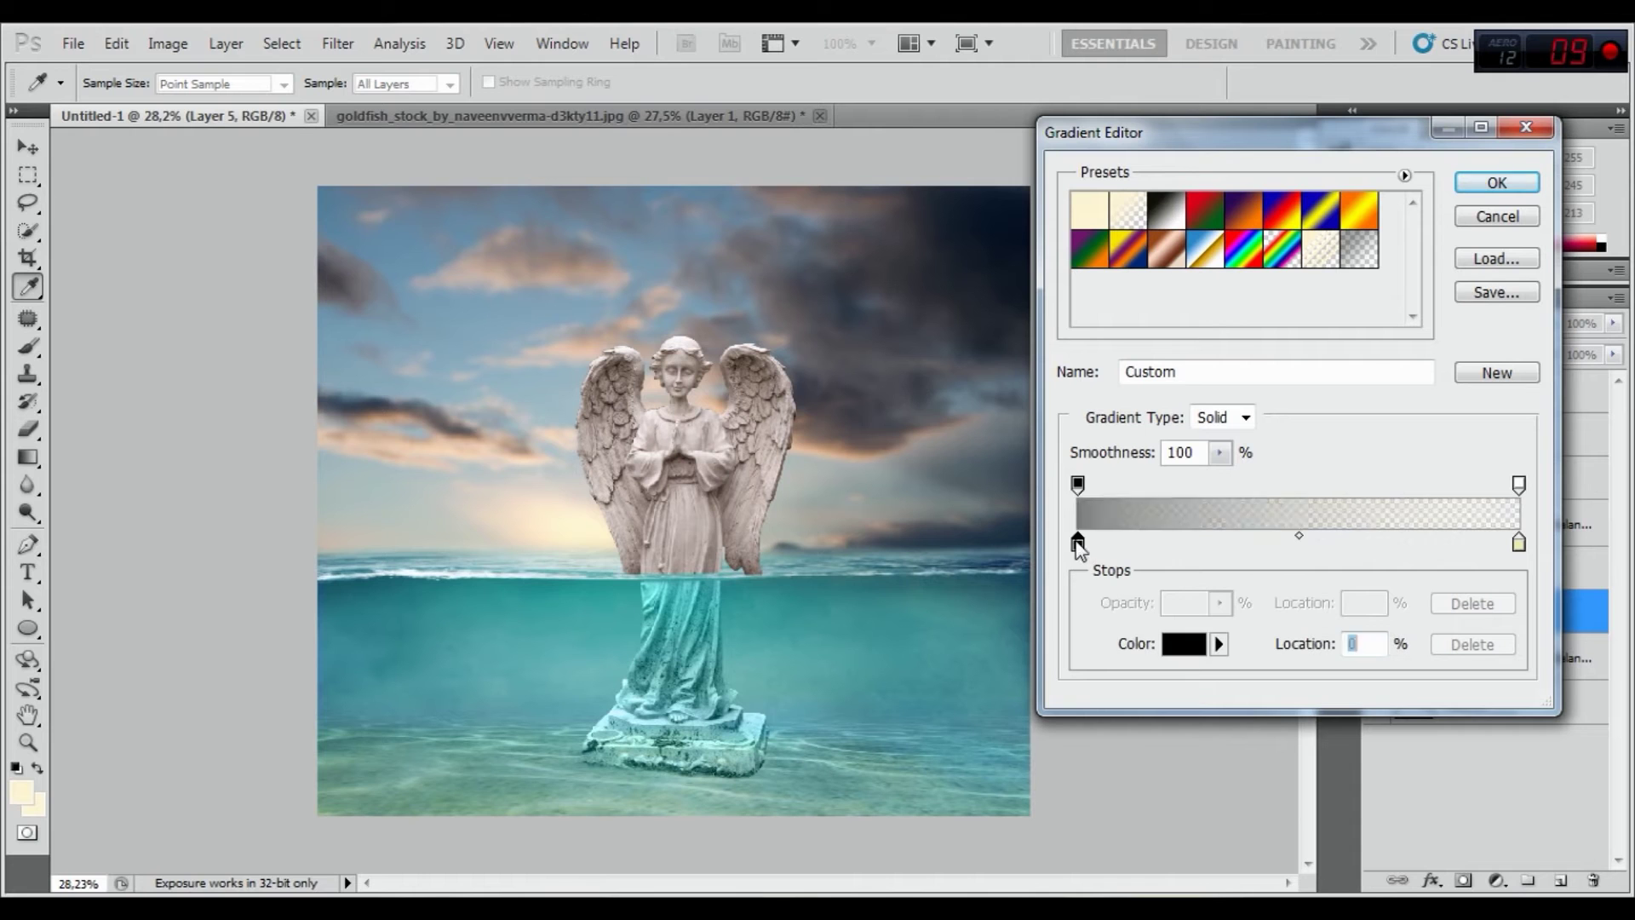
click(564, 517)
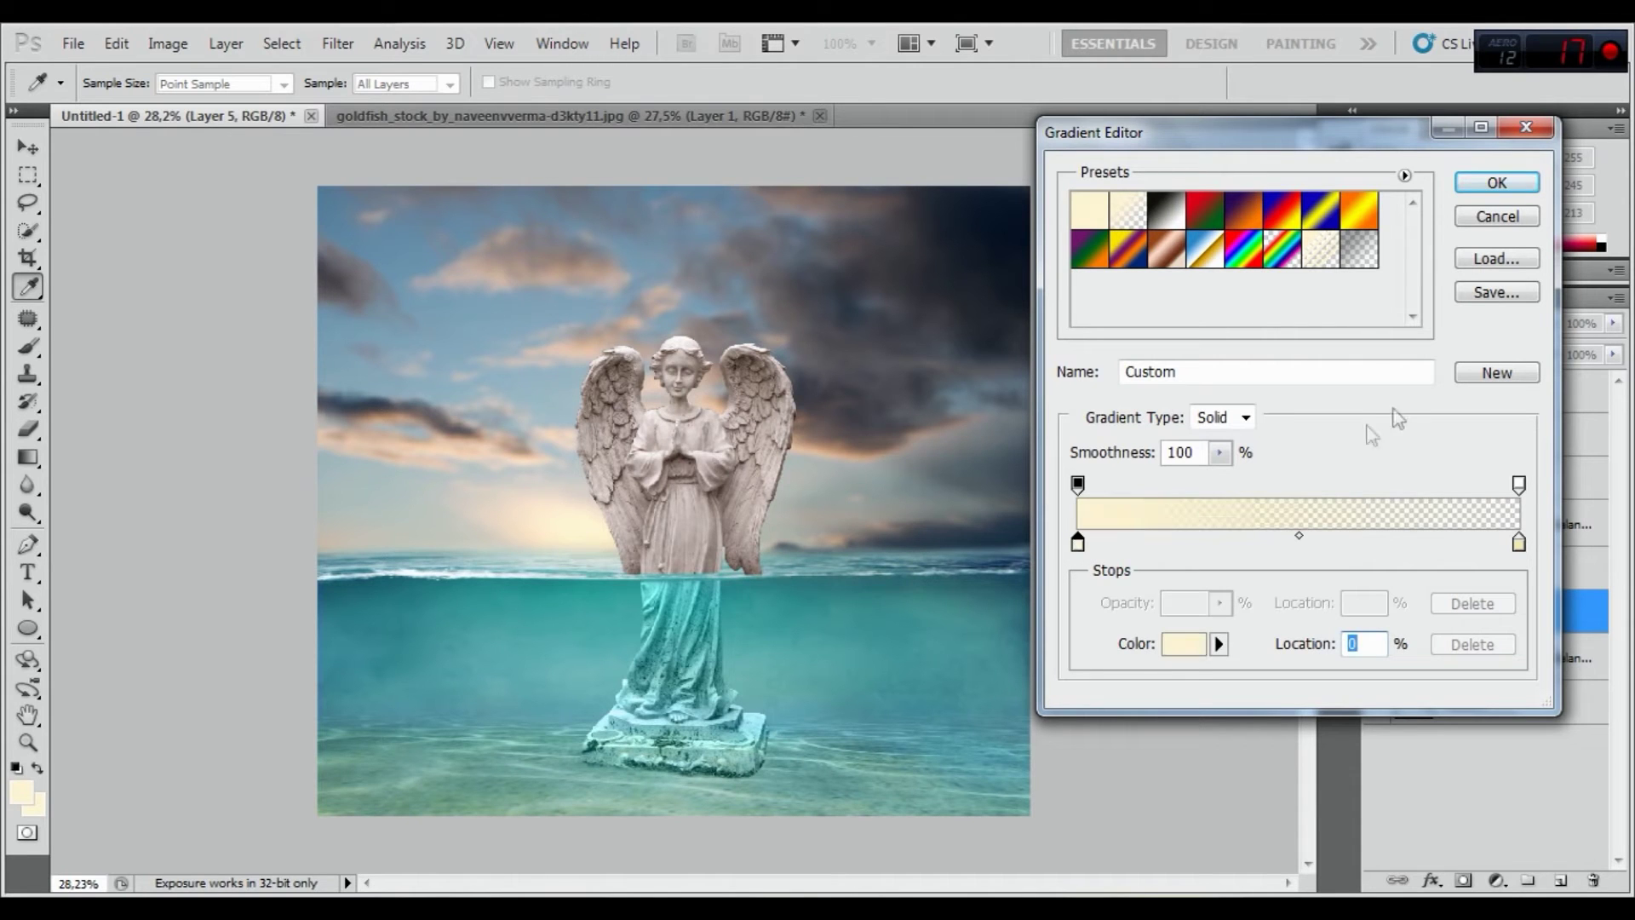
click(1497, 183)
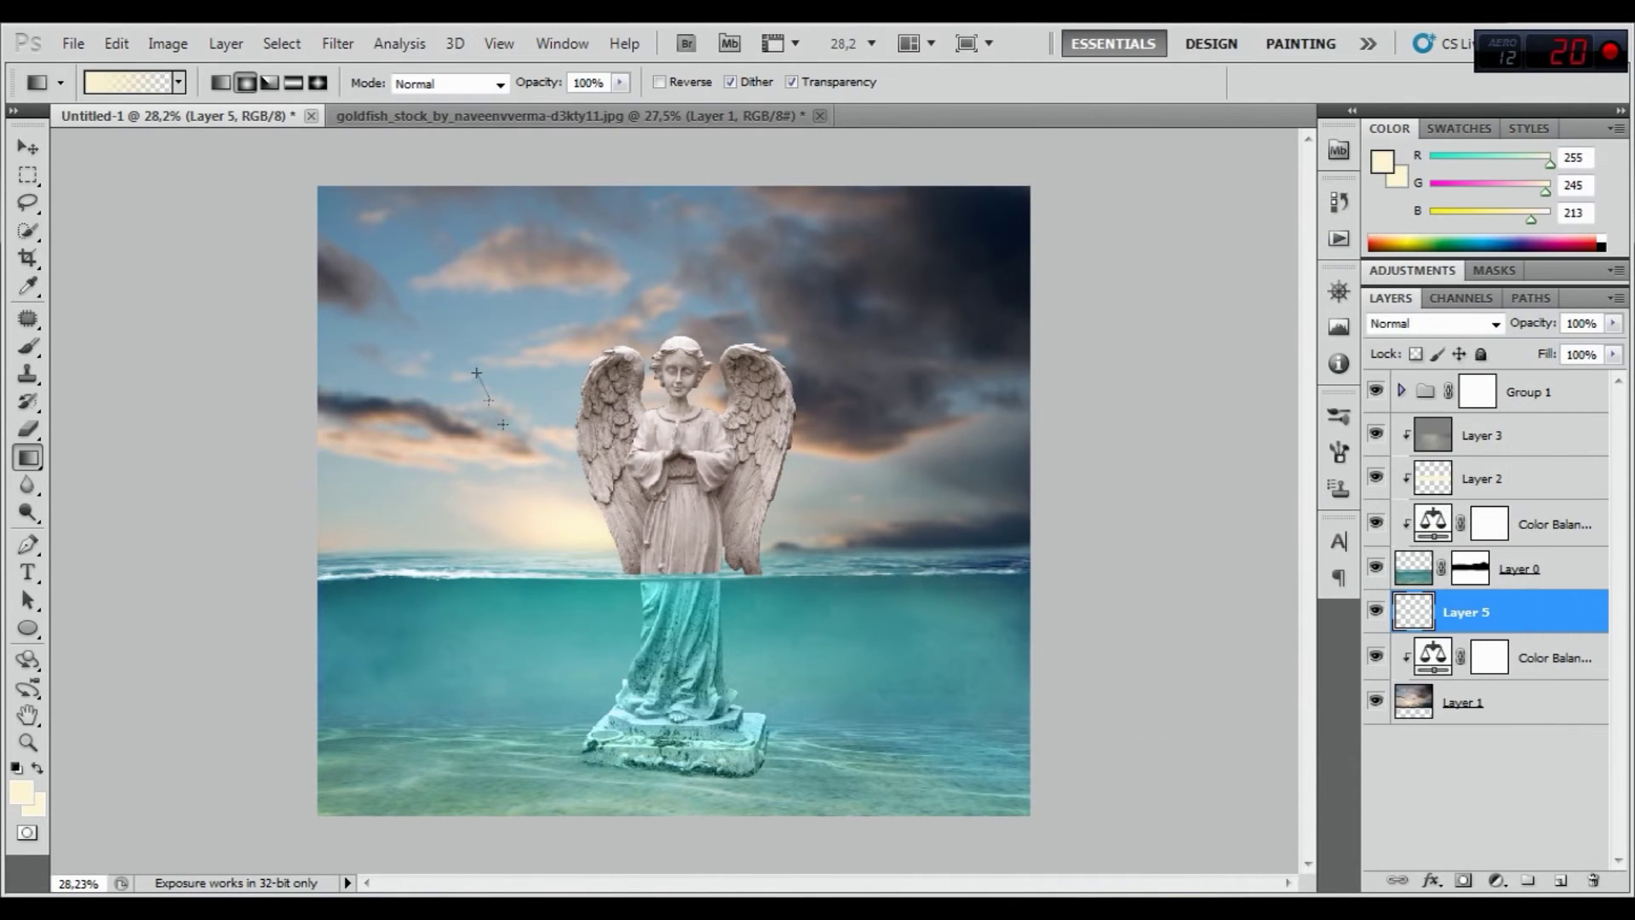
drag(503, 424, 556, 501)
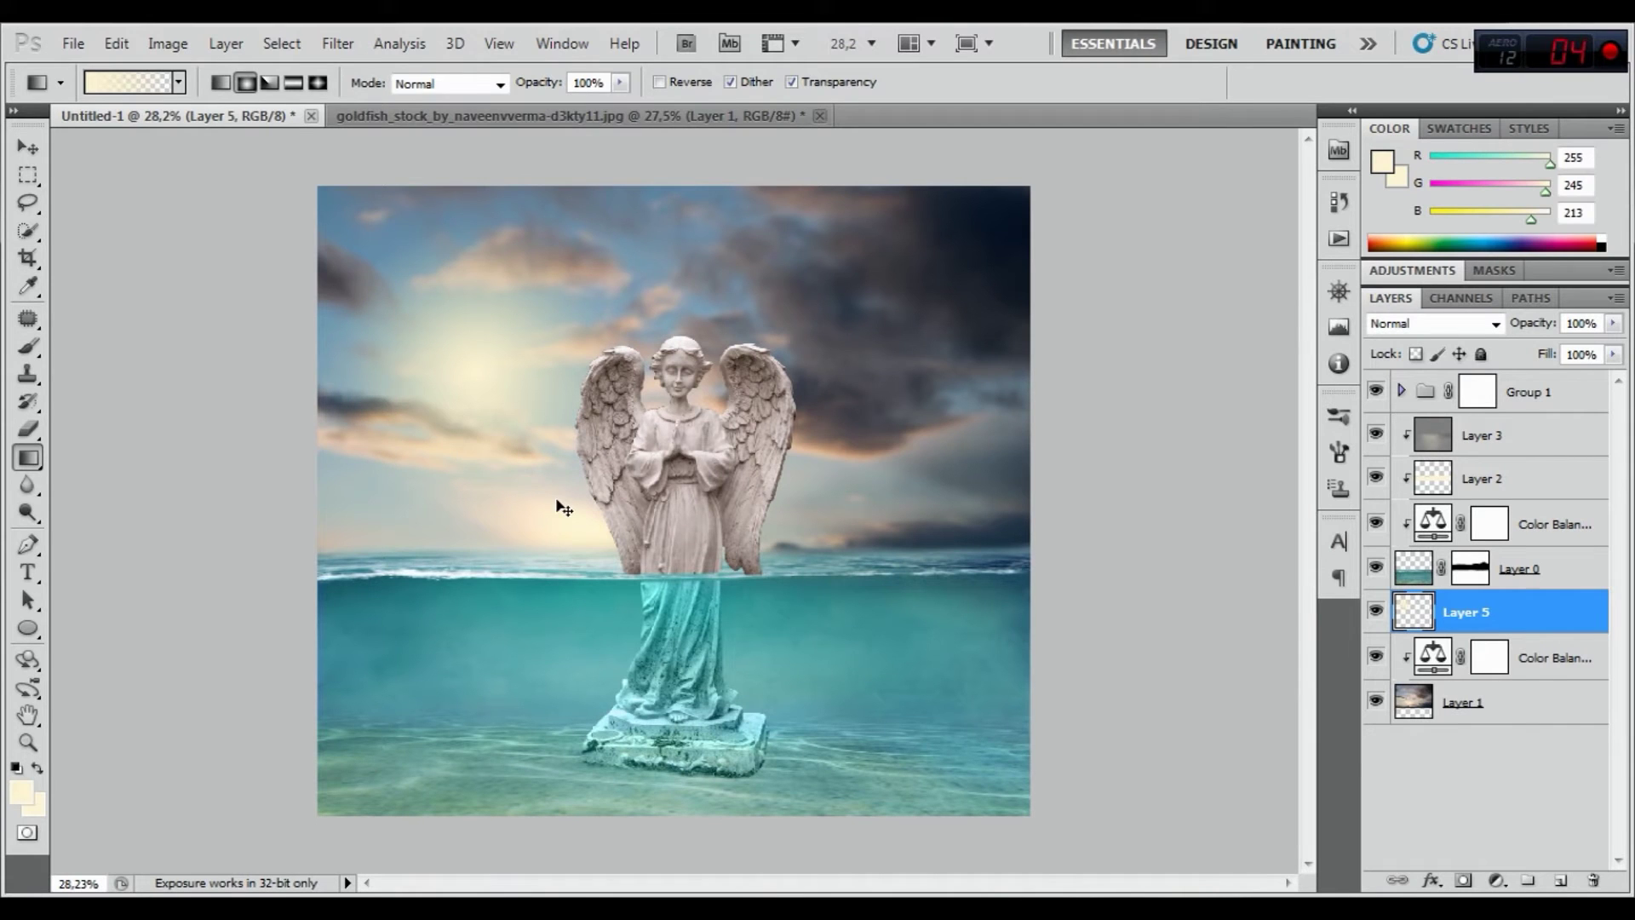
Scale Layer 5's cream sky glow to about 182% with linked proportions
key(ctrl+t)
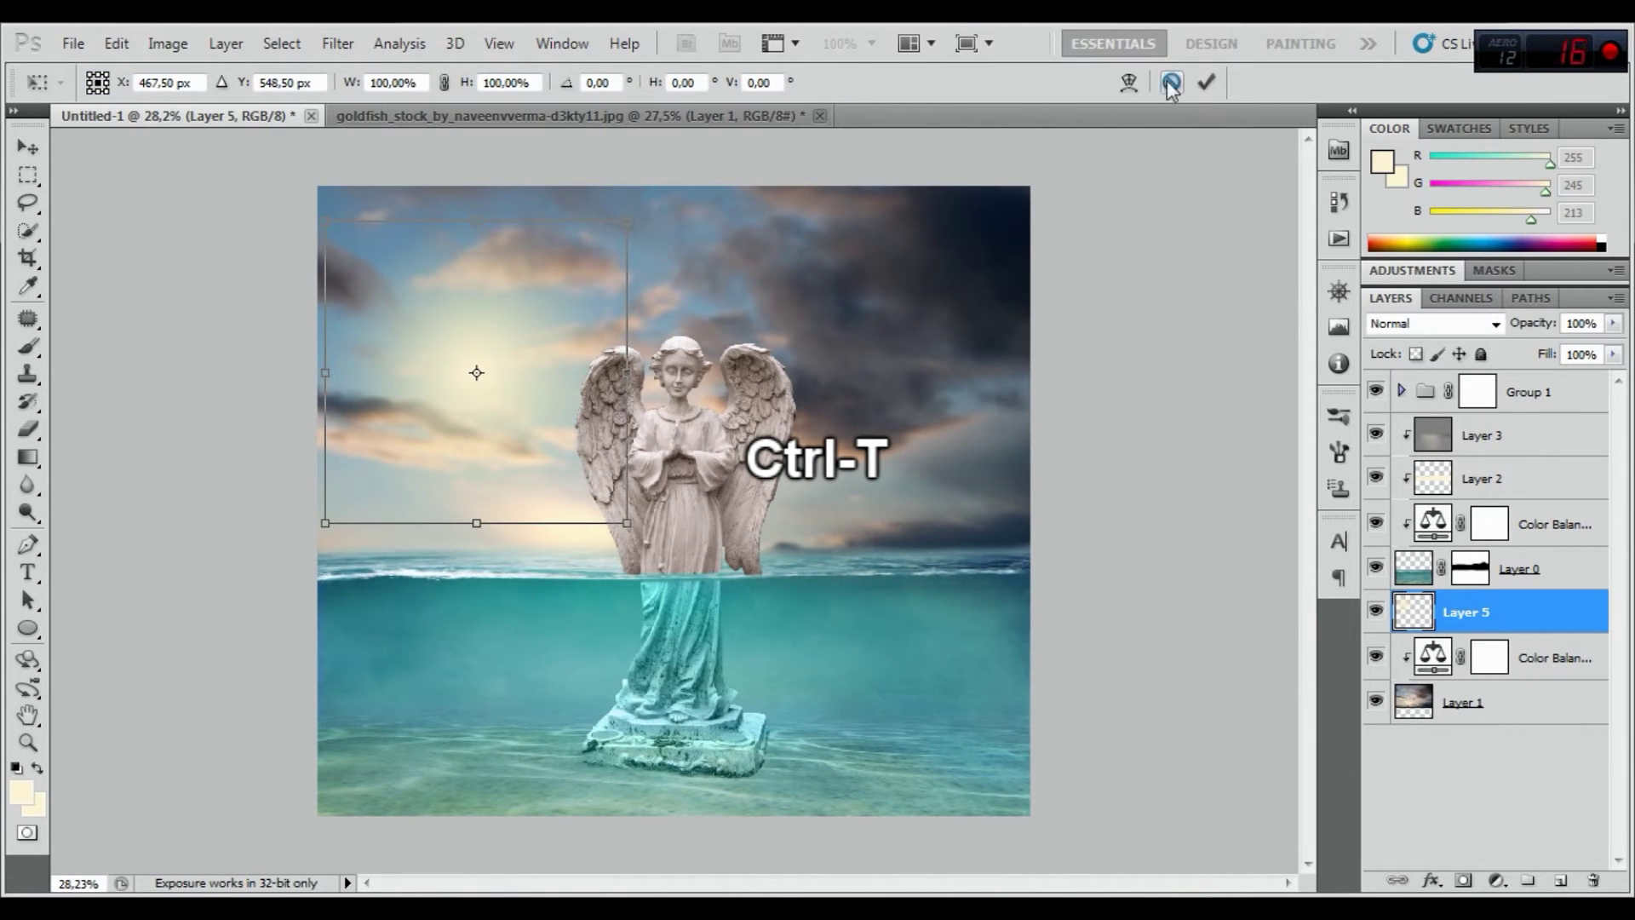
click(444, 82)
drag(627, 523, 867, 767)
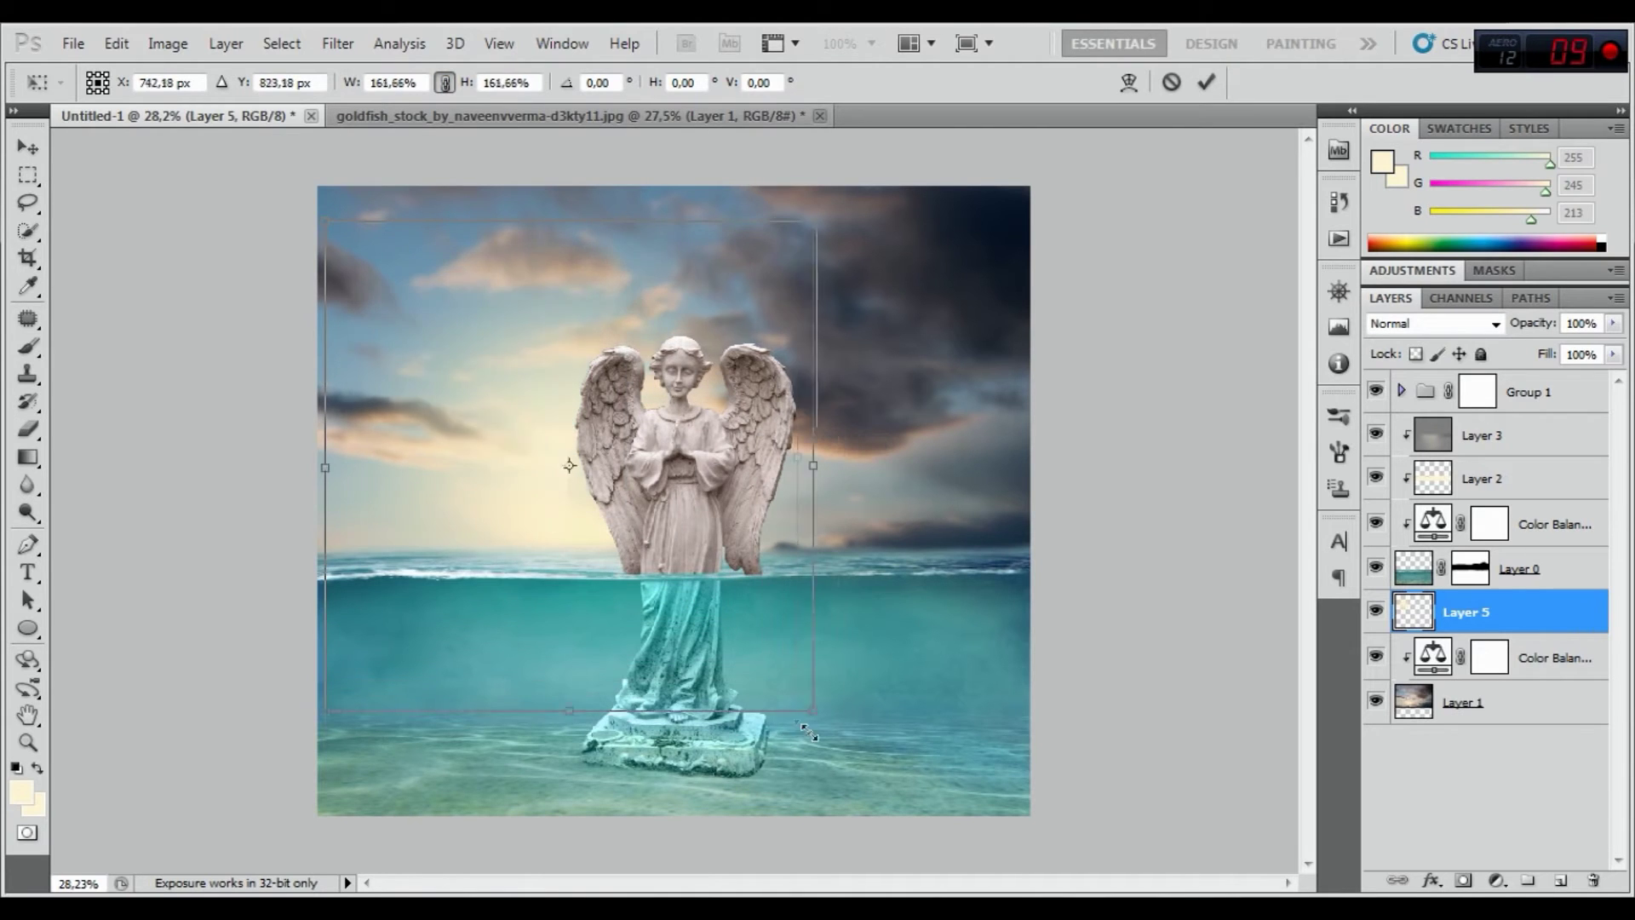
drag(680, 548, 645, 491)
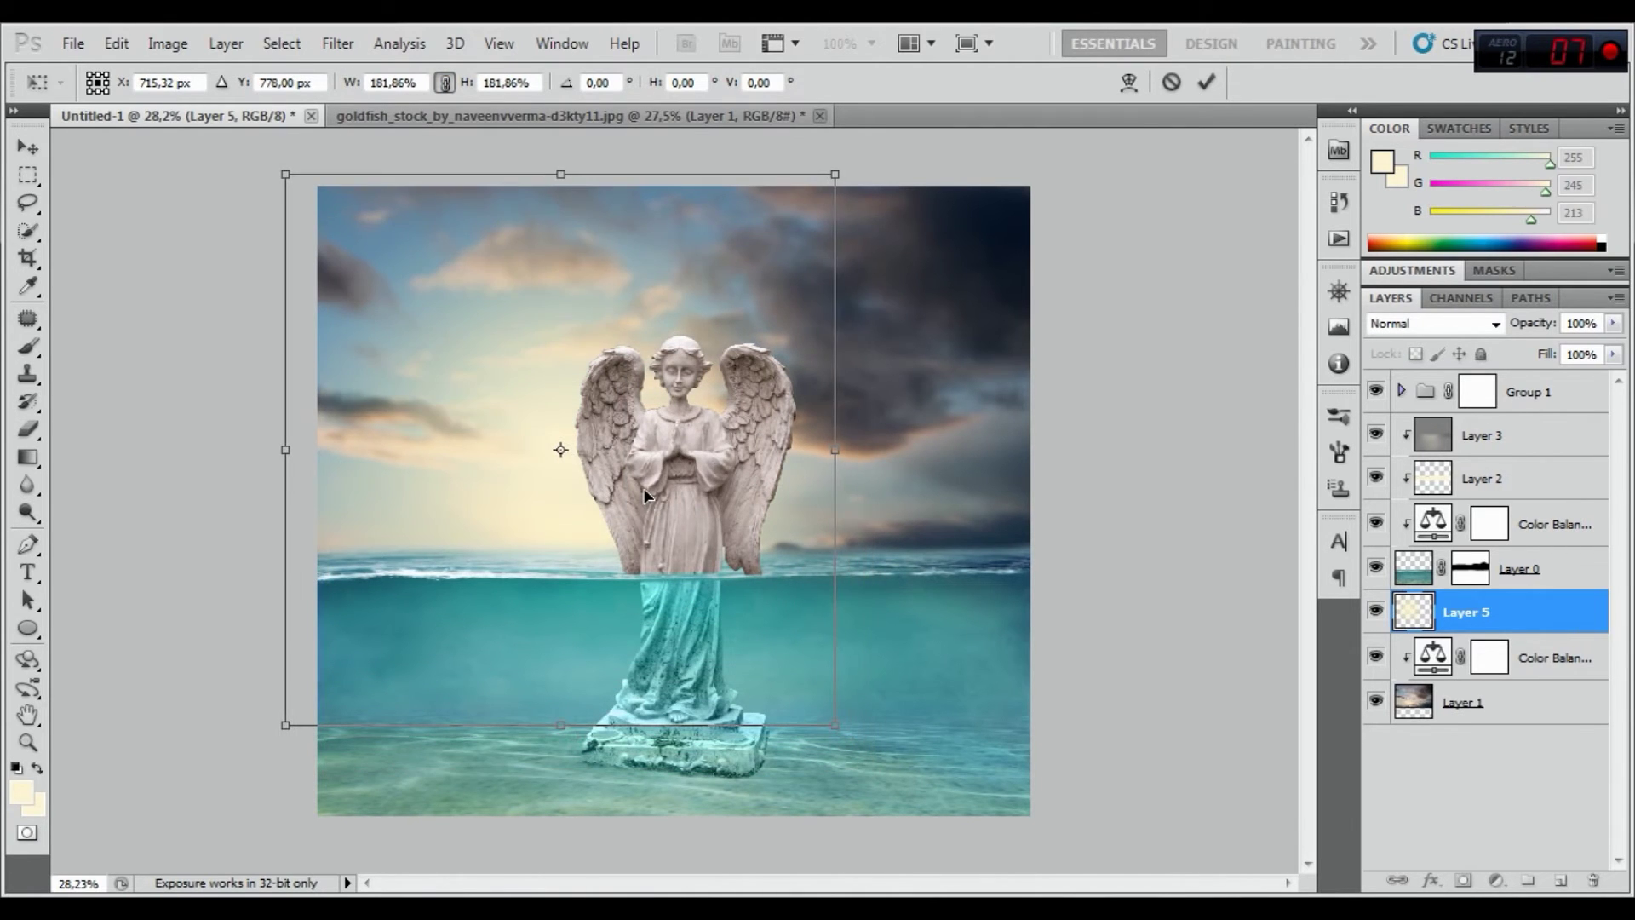
click(1206, 82)
Blend Layer 5's glow as Lighten at 59% opacity, toggling it to compare
click(1438, 331)
click(1405, 215)
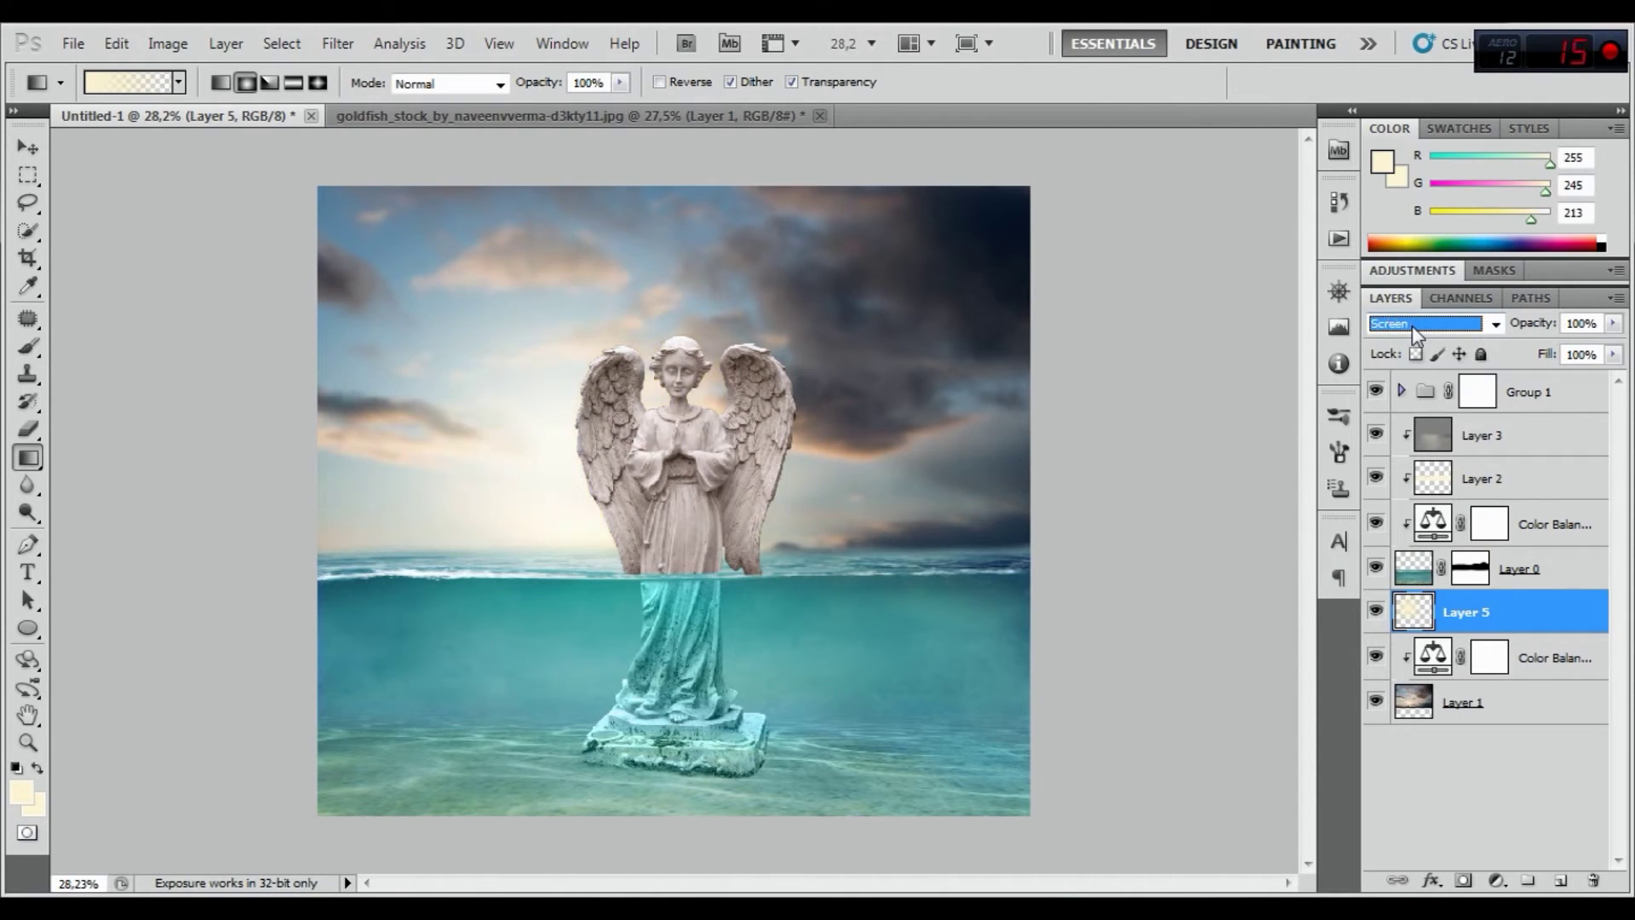
scroll(1414, 330, down, 1)
scroll(1414, 331, up, 1)
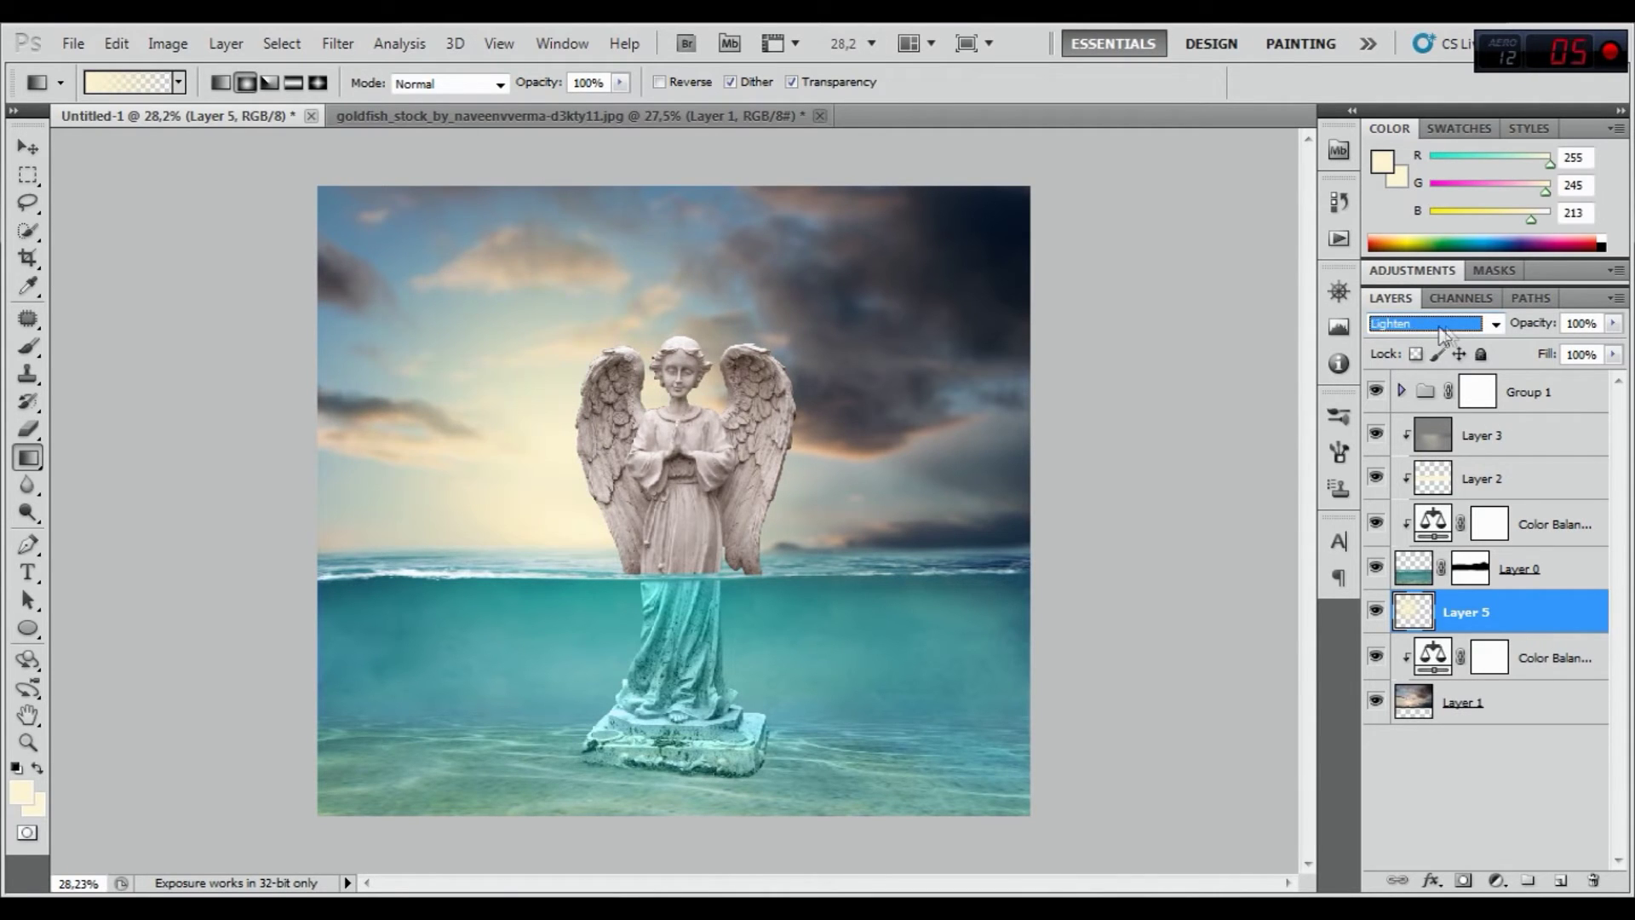
drag(1540, 327, 1508, 326)
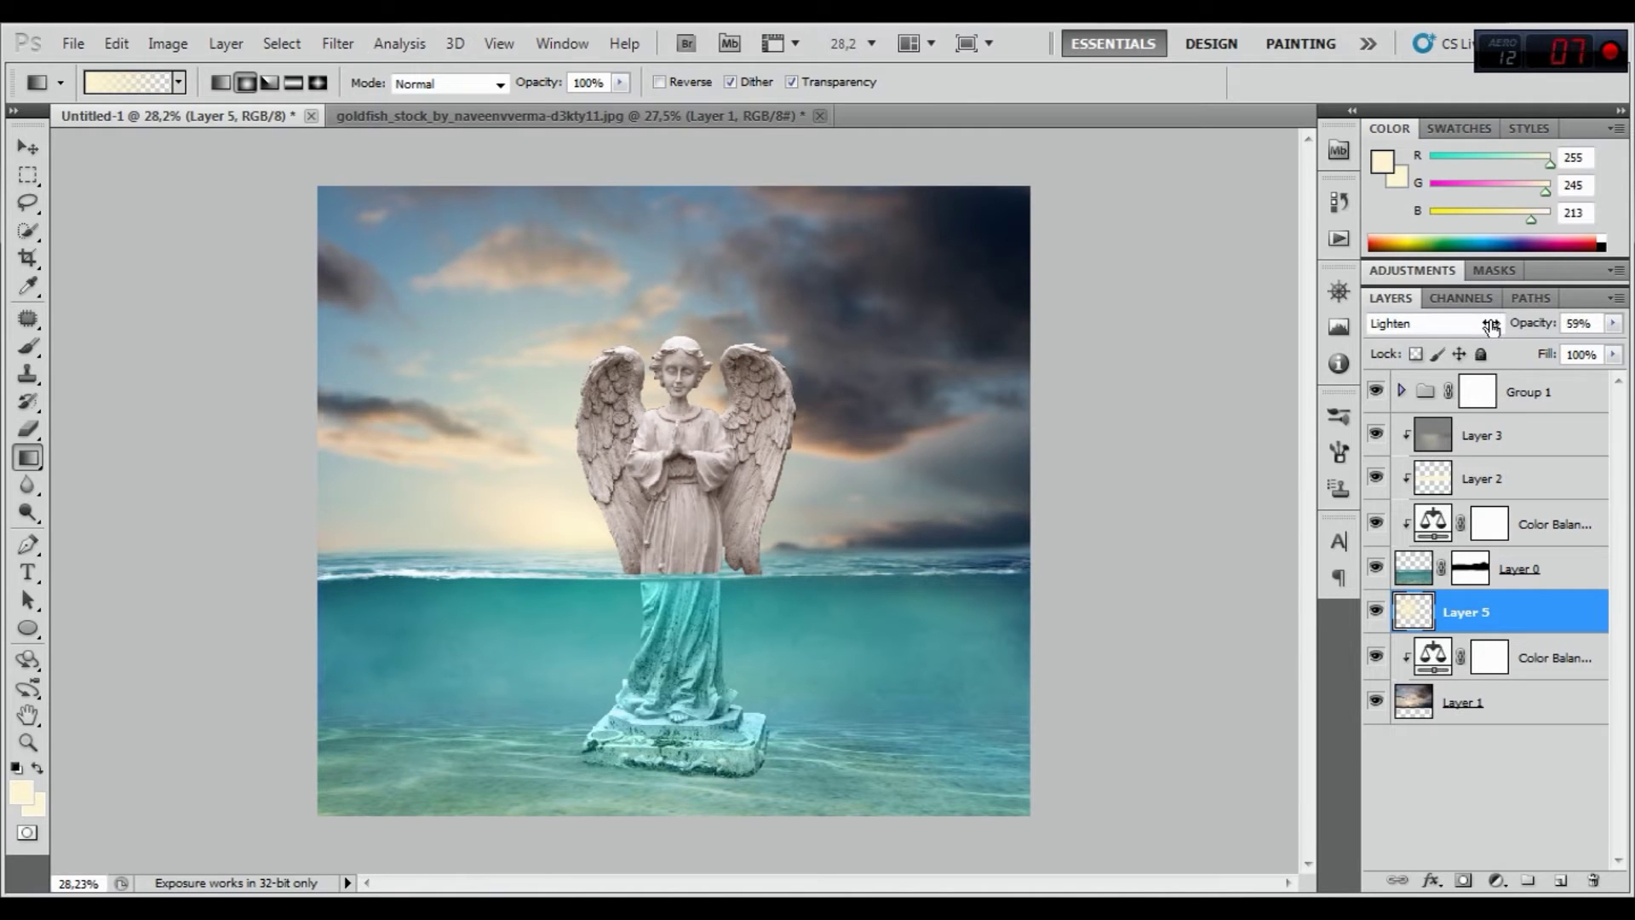
click(1377, 612)
Add a new layer above Layer 3 and draw a second cream radial glow in the sky
click(1533, 447)
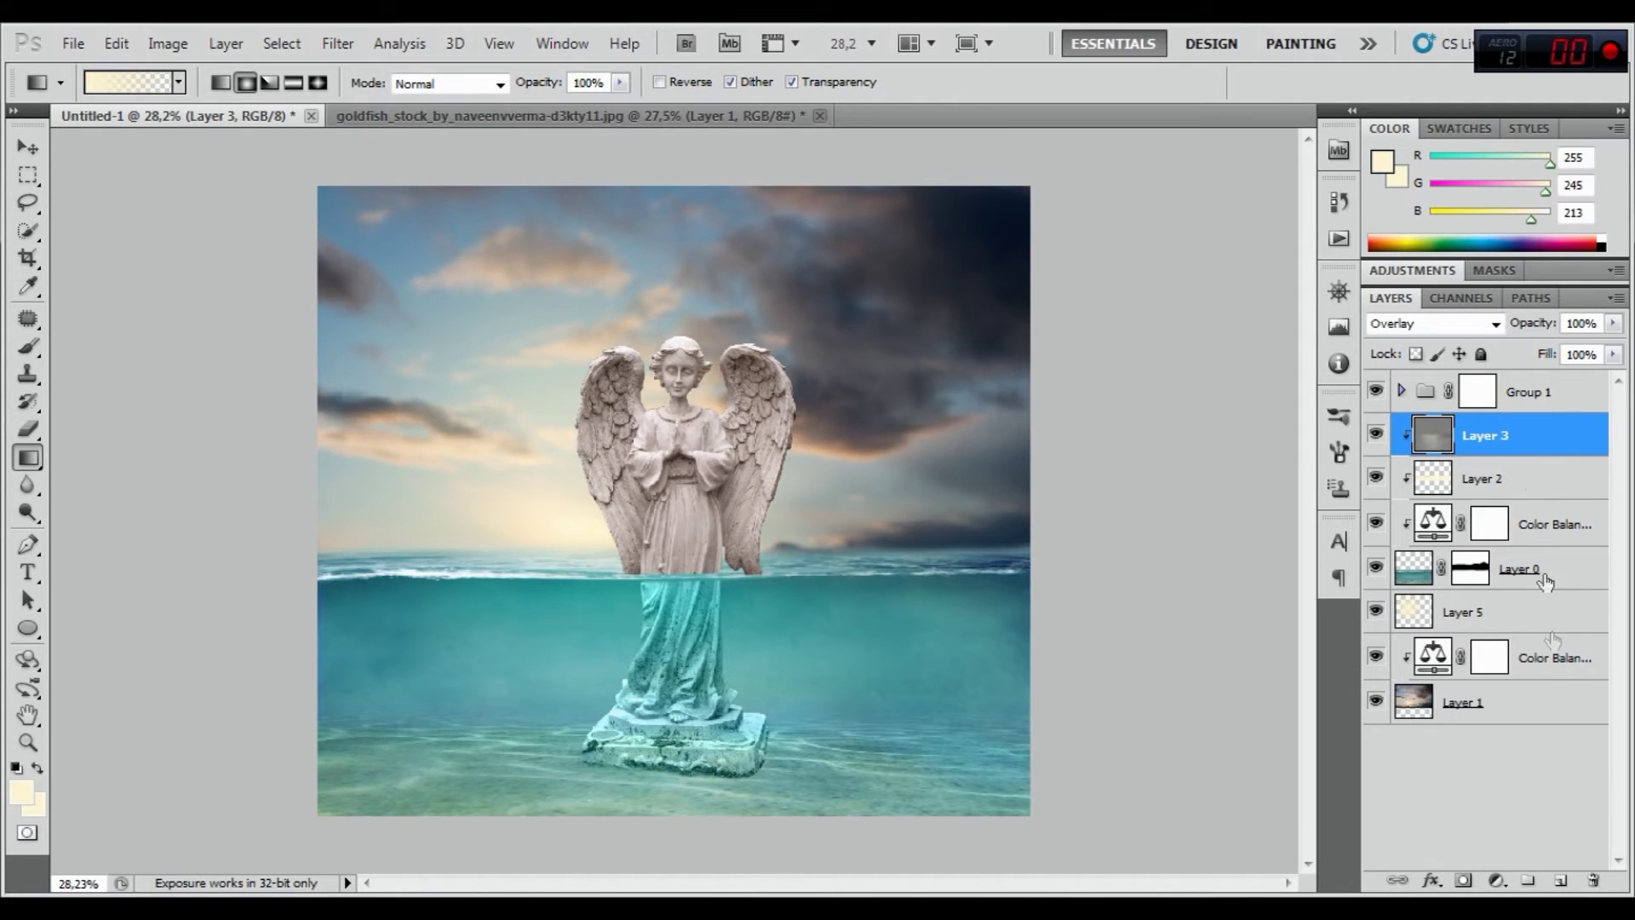
click(1558, 883)
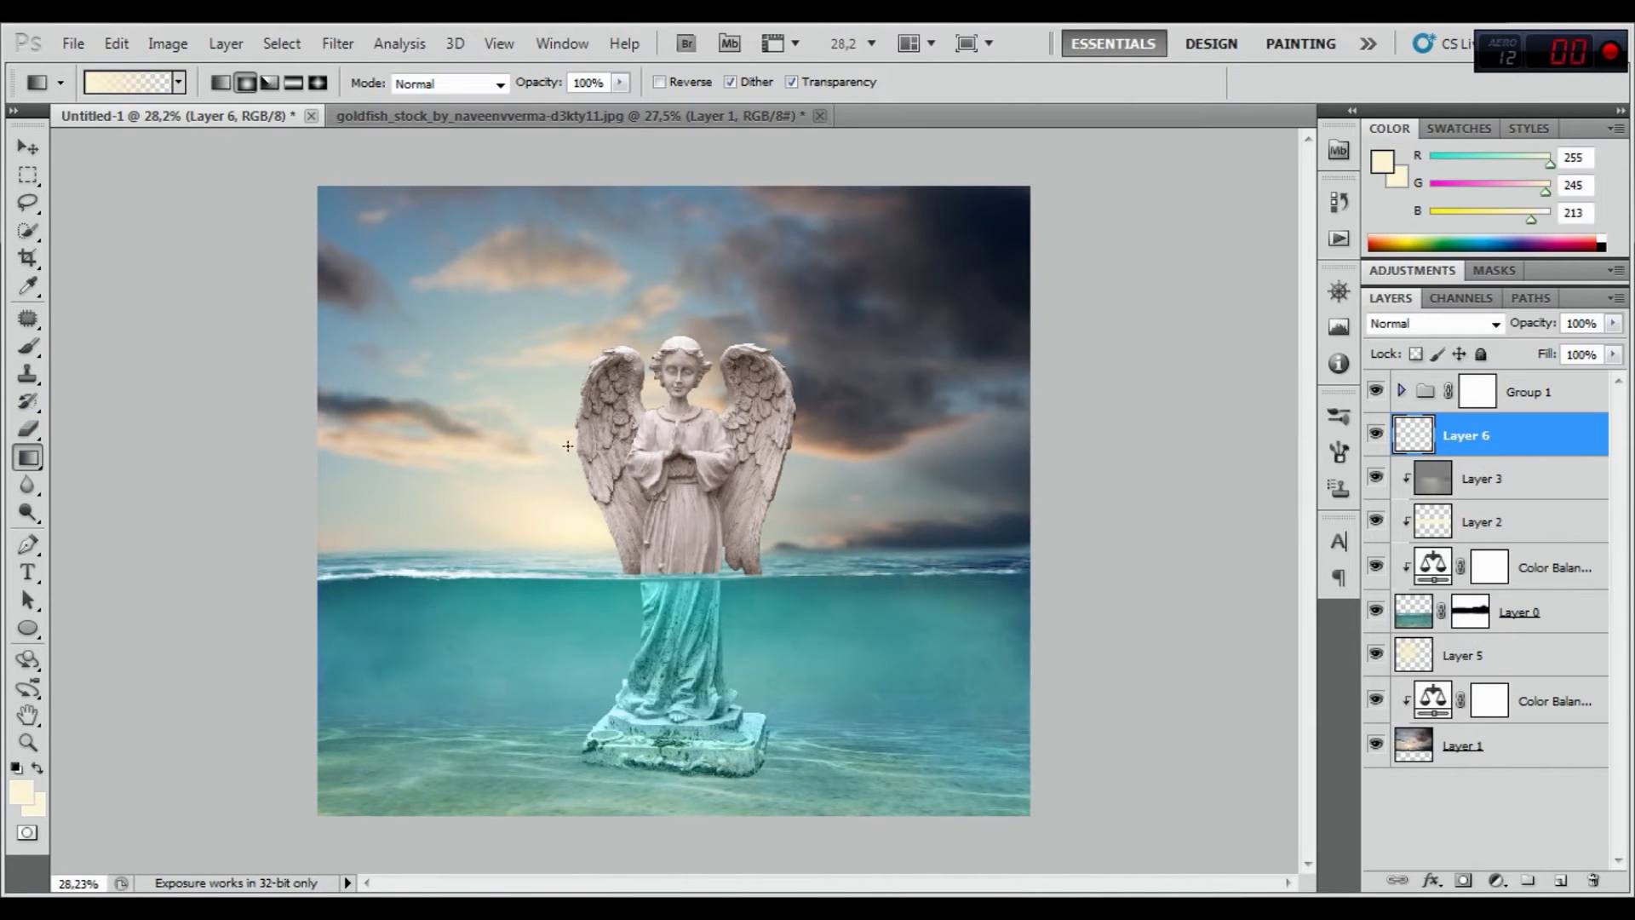
drag(584, 474, 672, 589)
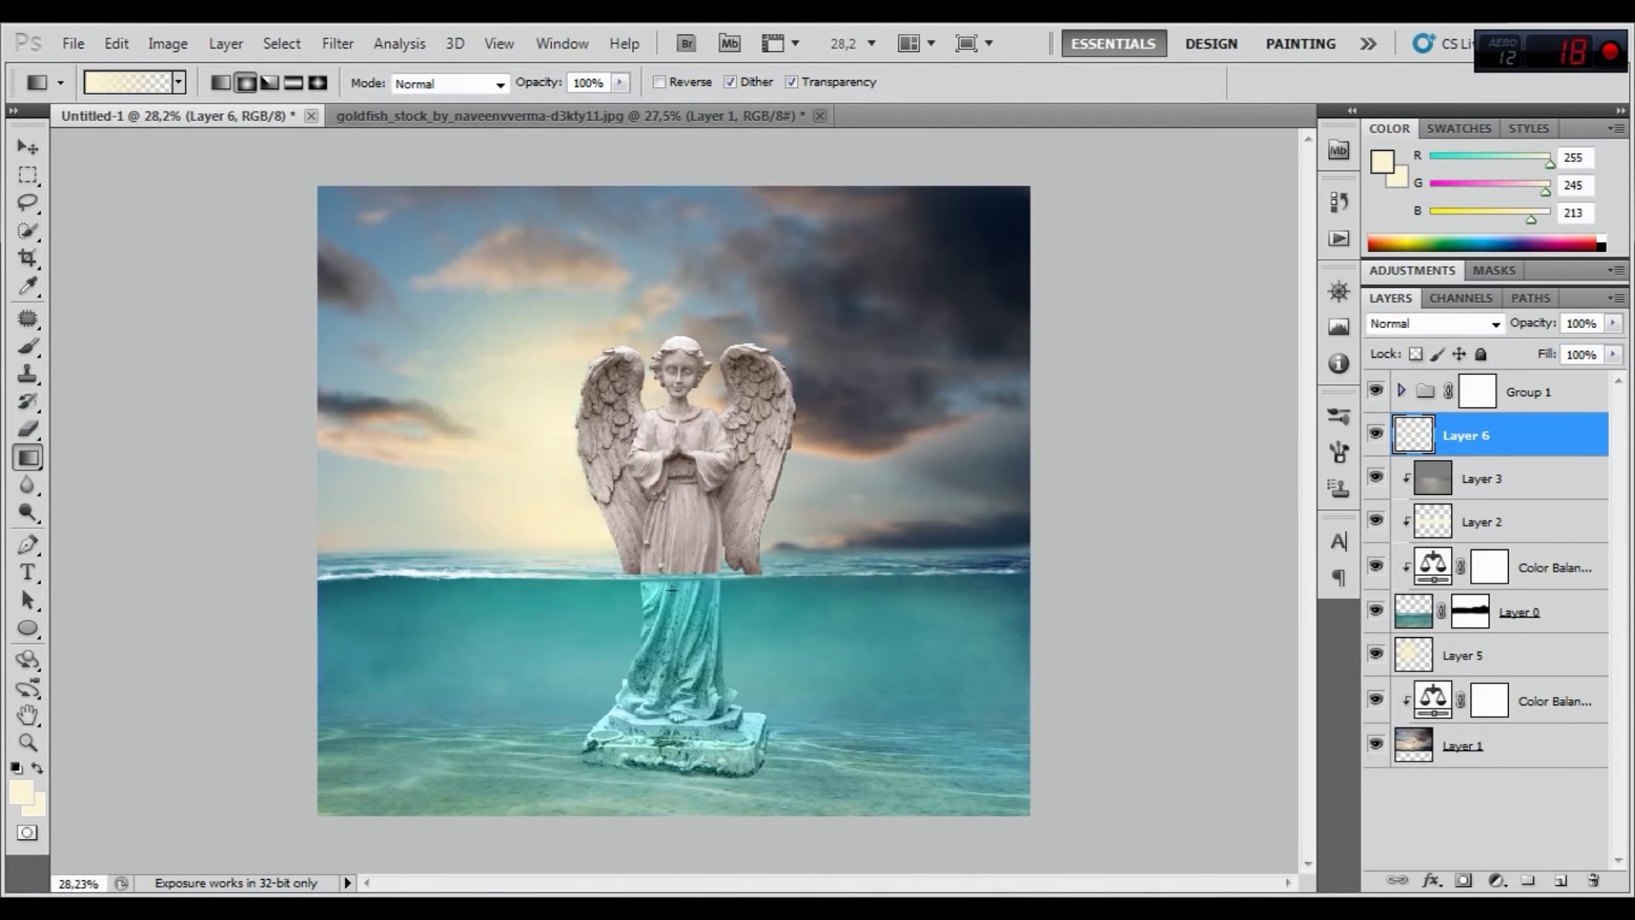
Move the new glow down toward the horizon and pick a new blend mode for it
key(ctrl+t)
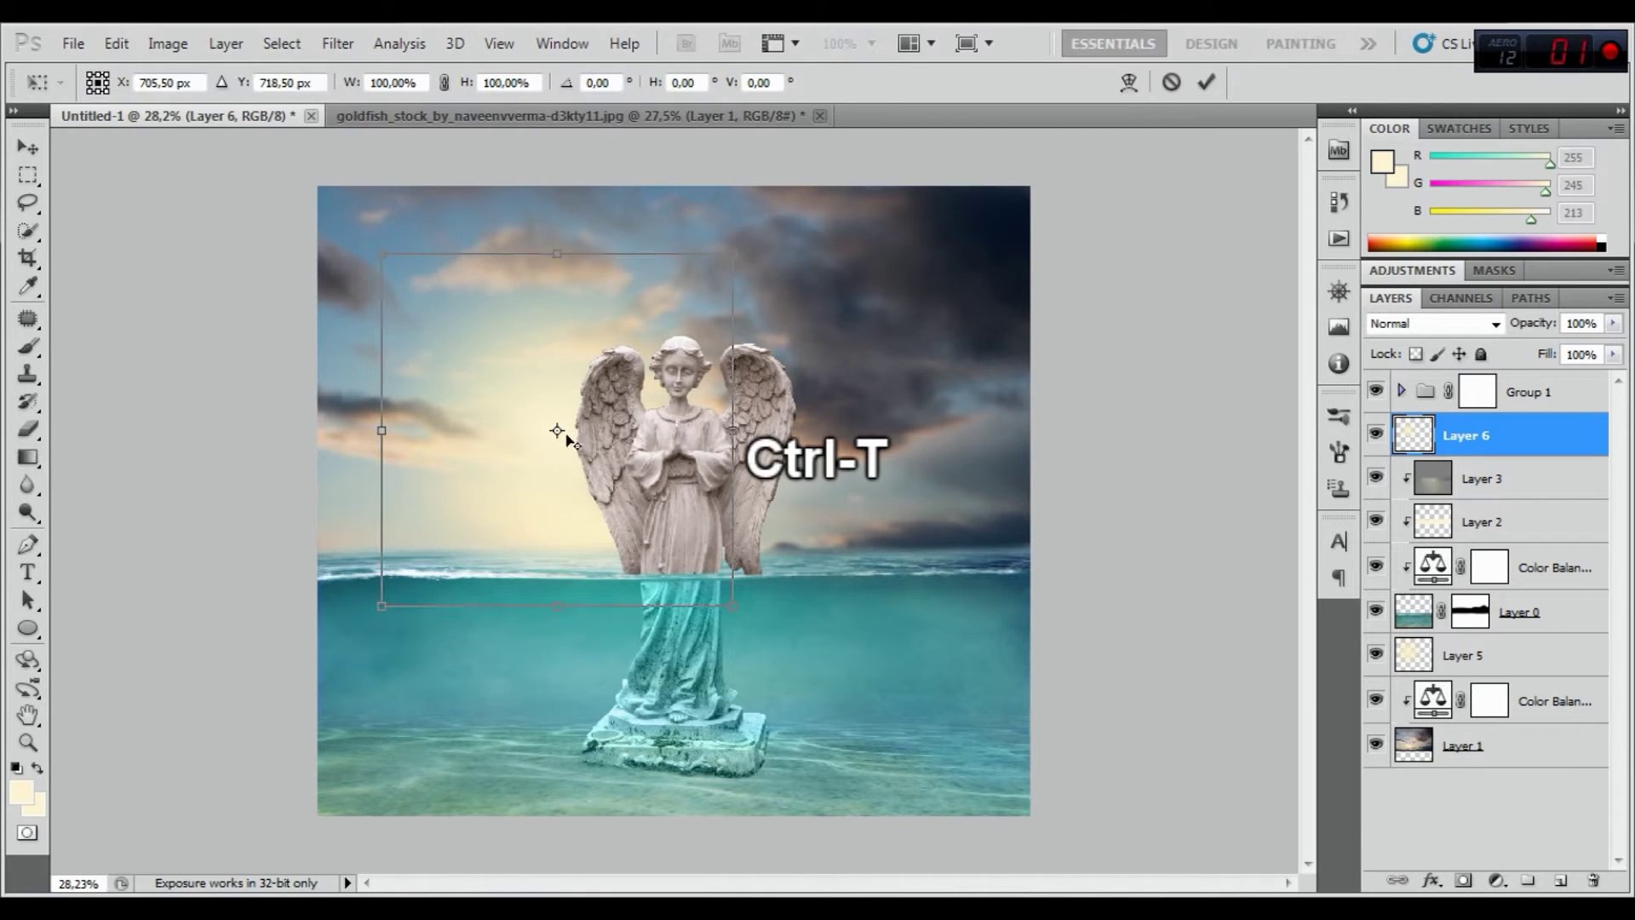
drag(649, 502, 651, 605)
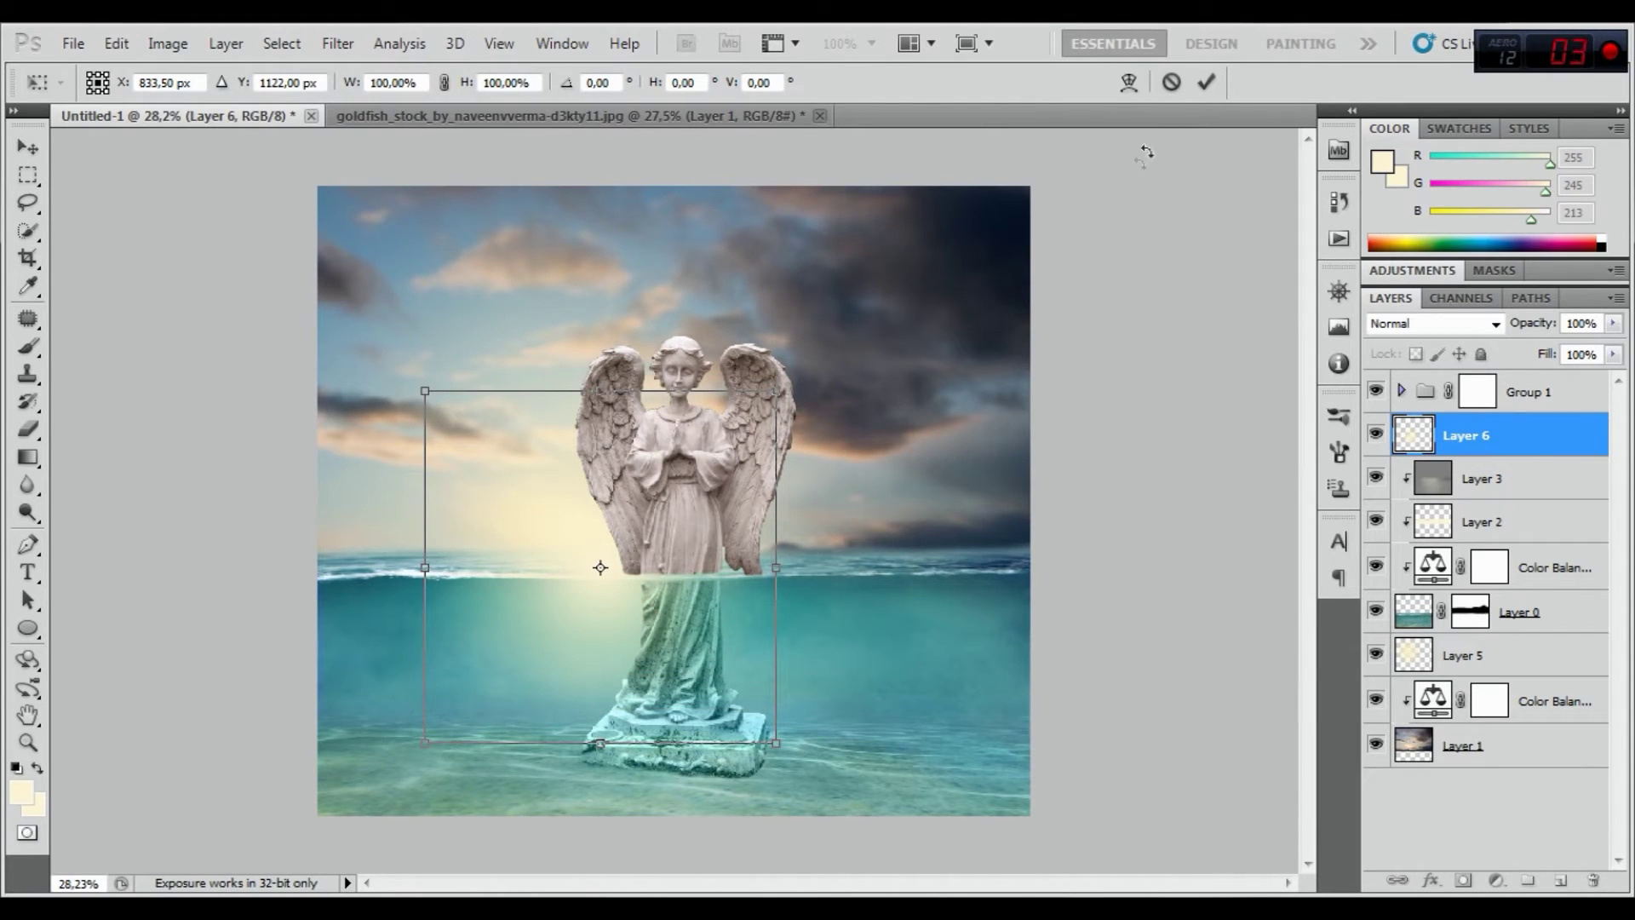
click(1206, 81)
key(g)
click(1416, 320)
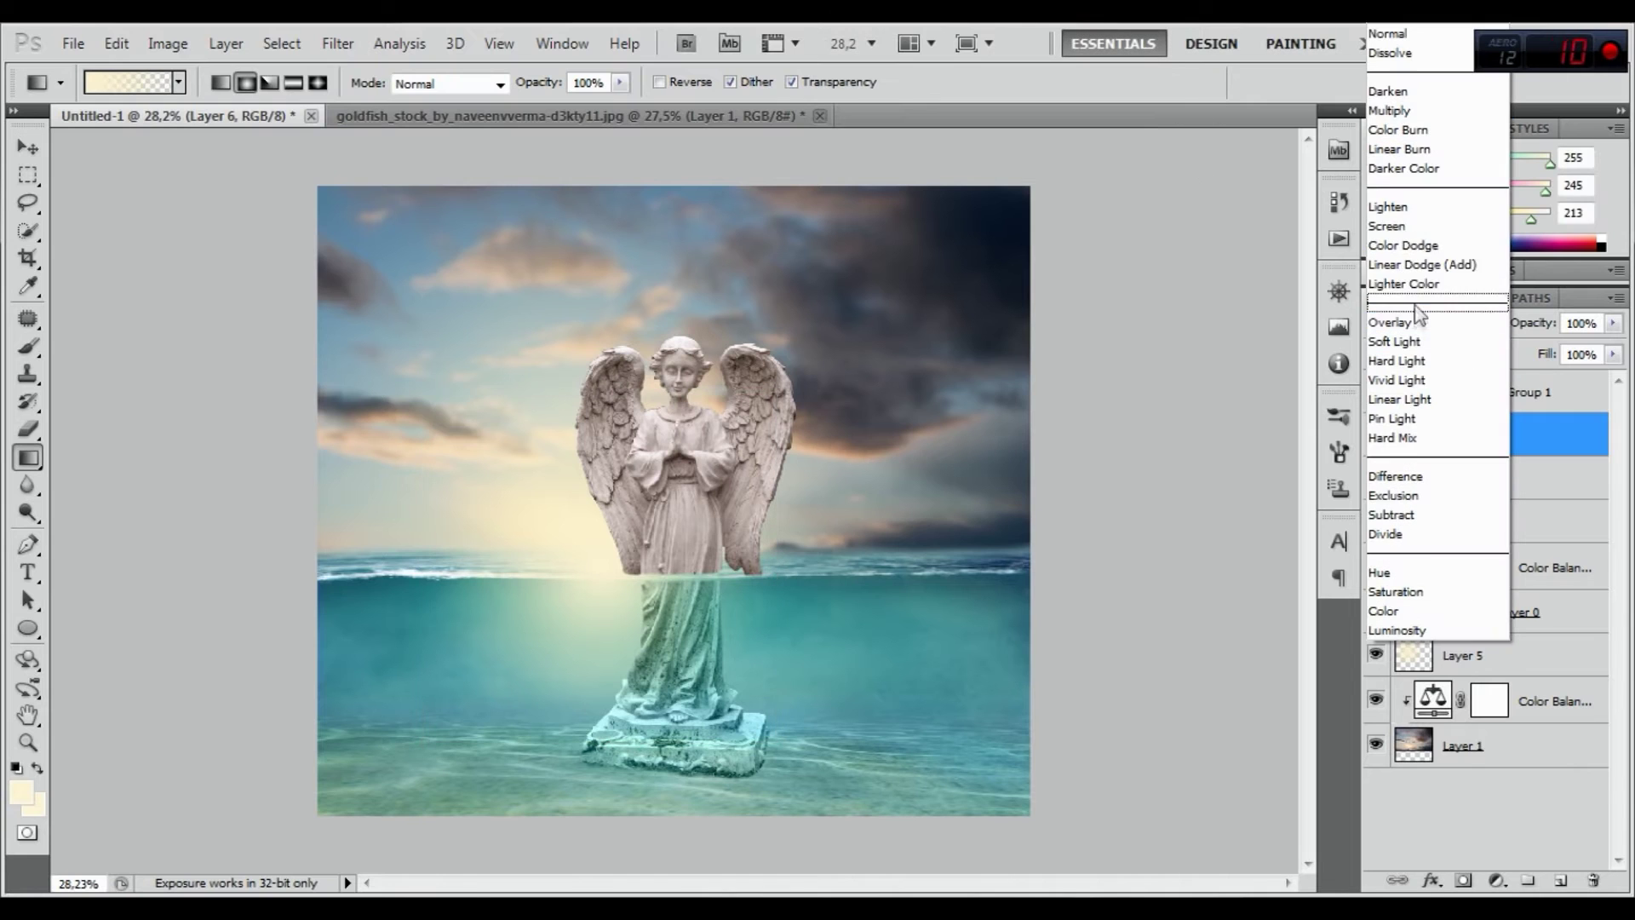
click(1392, 207)
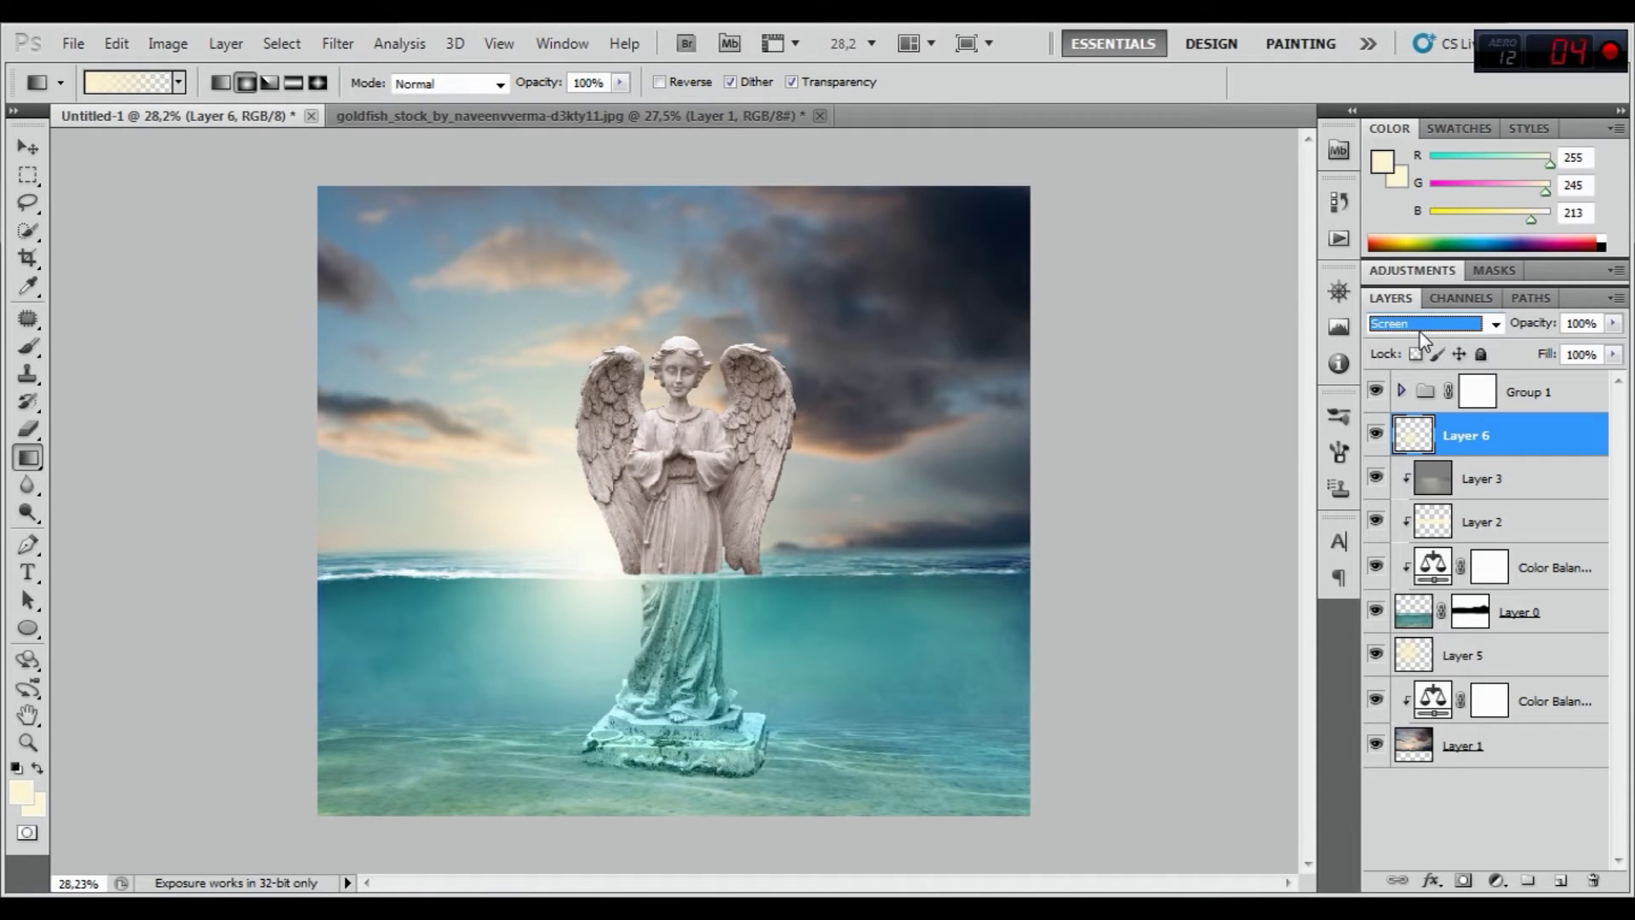
Set Layer 6's glow to Lighten with lower opacity, toggling it to compare
key(Up)
drag(1529, 324, 1493, 326)
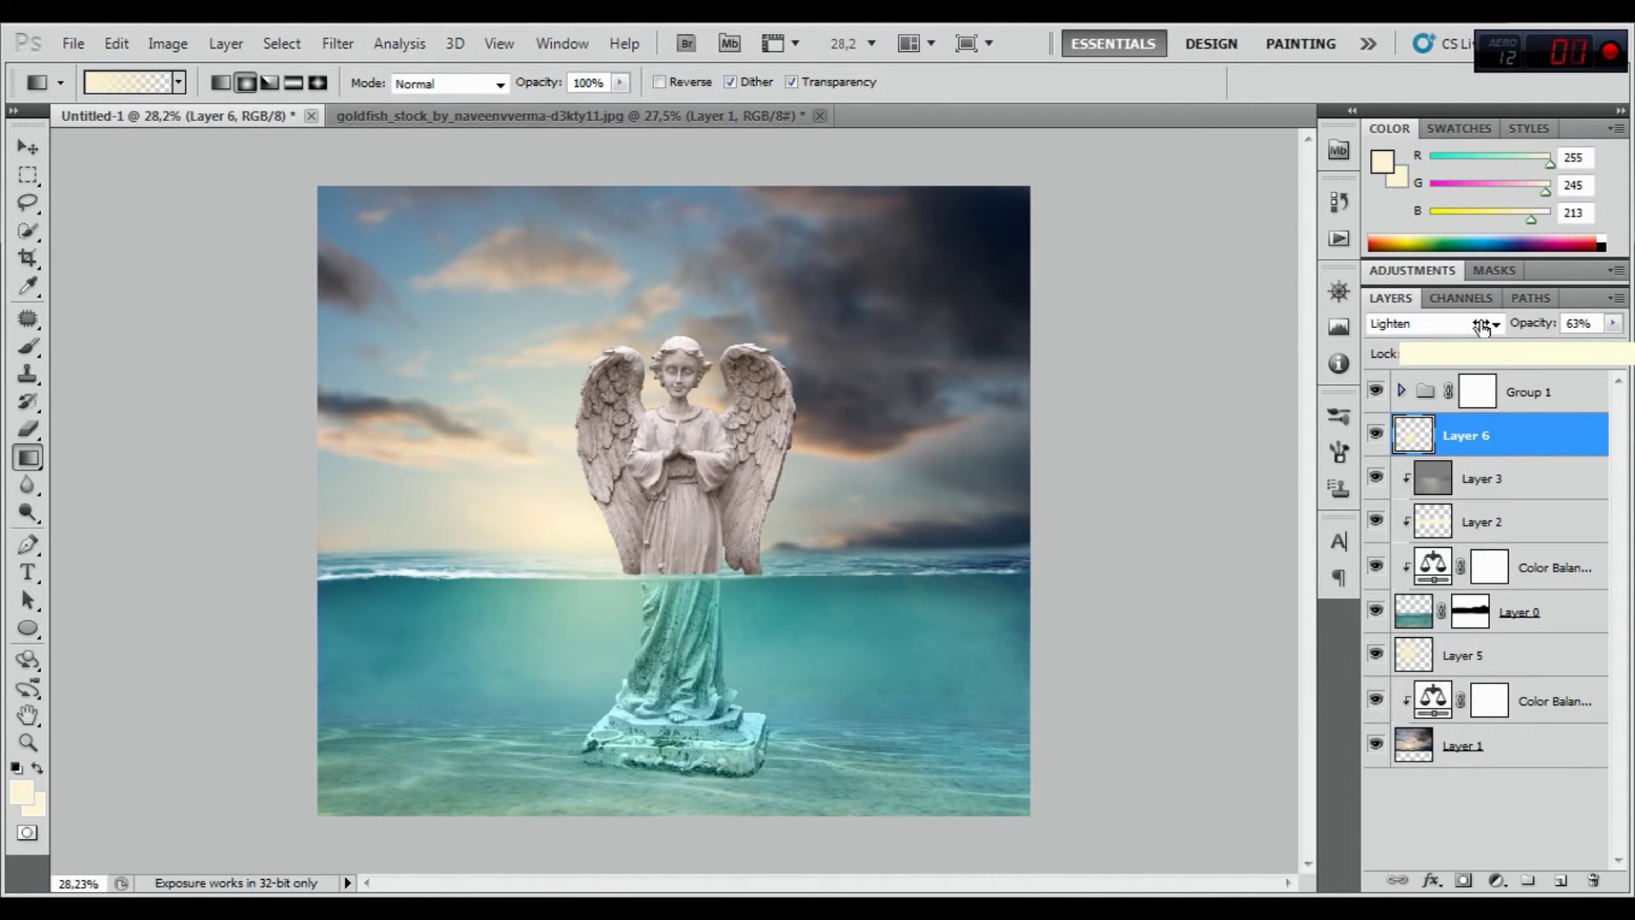
click(1376, 435)
click(1376, 435)
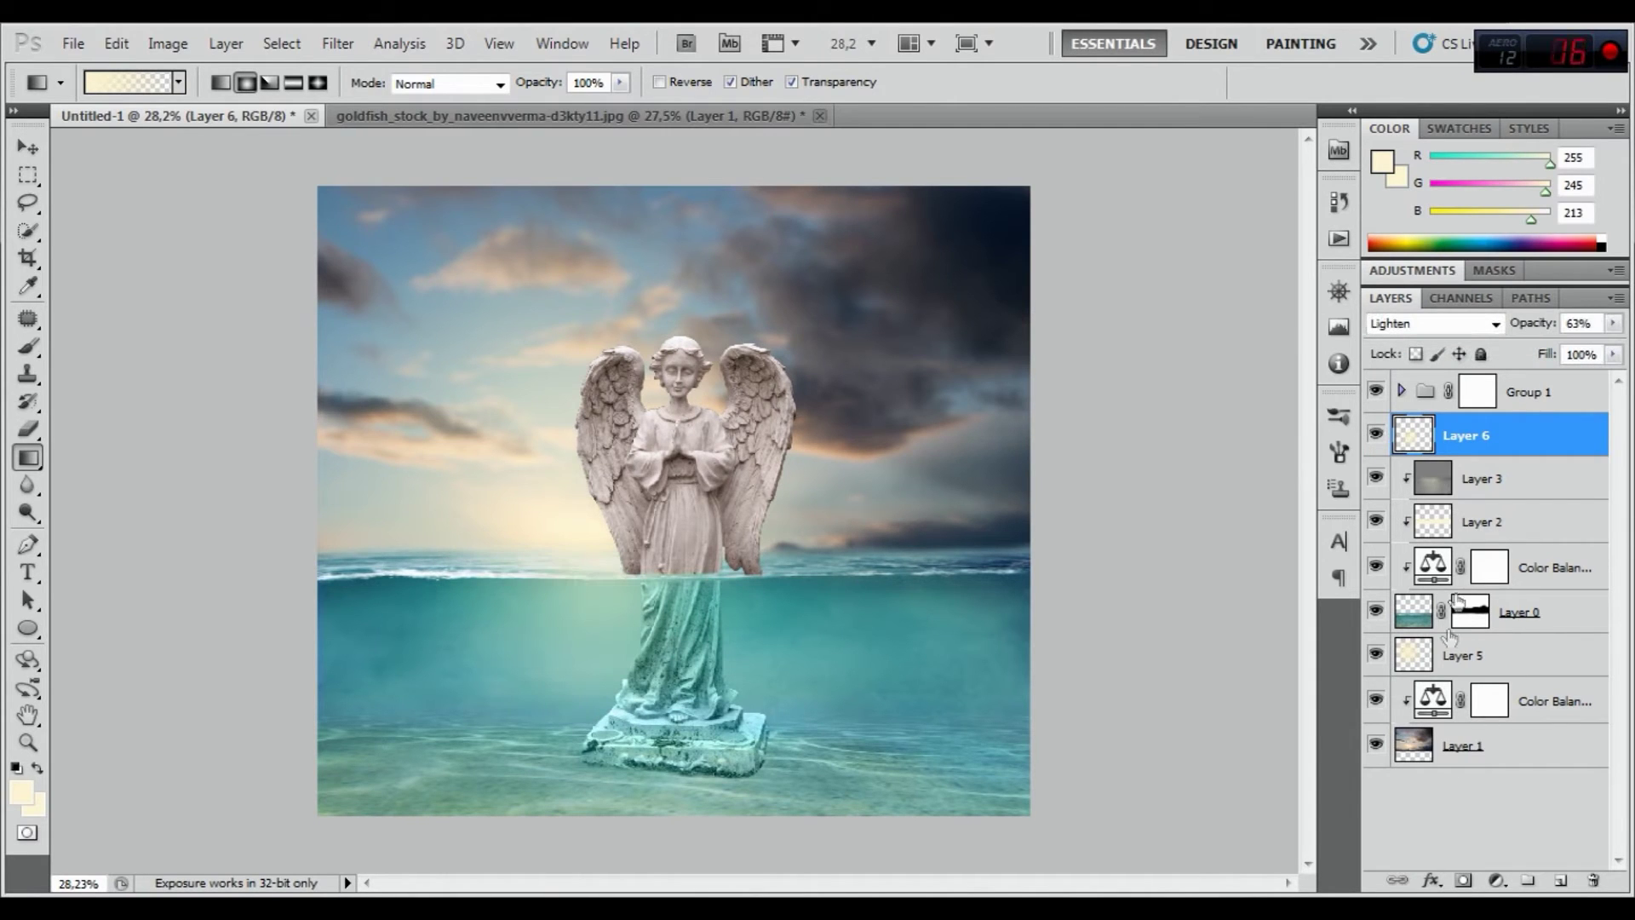
Clip Layer 6 to the statue layers below at 50% opacity and ready the Eraser
right_click(1460, 431)
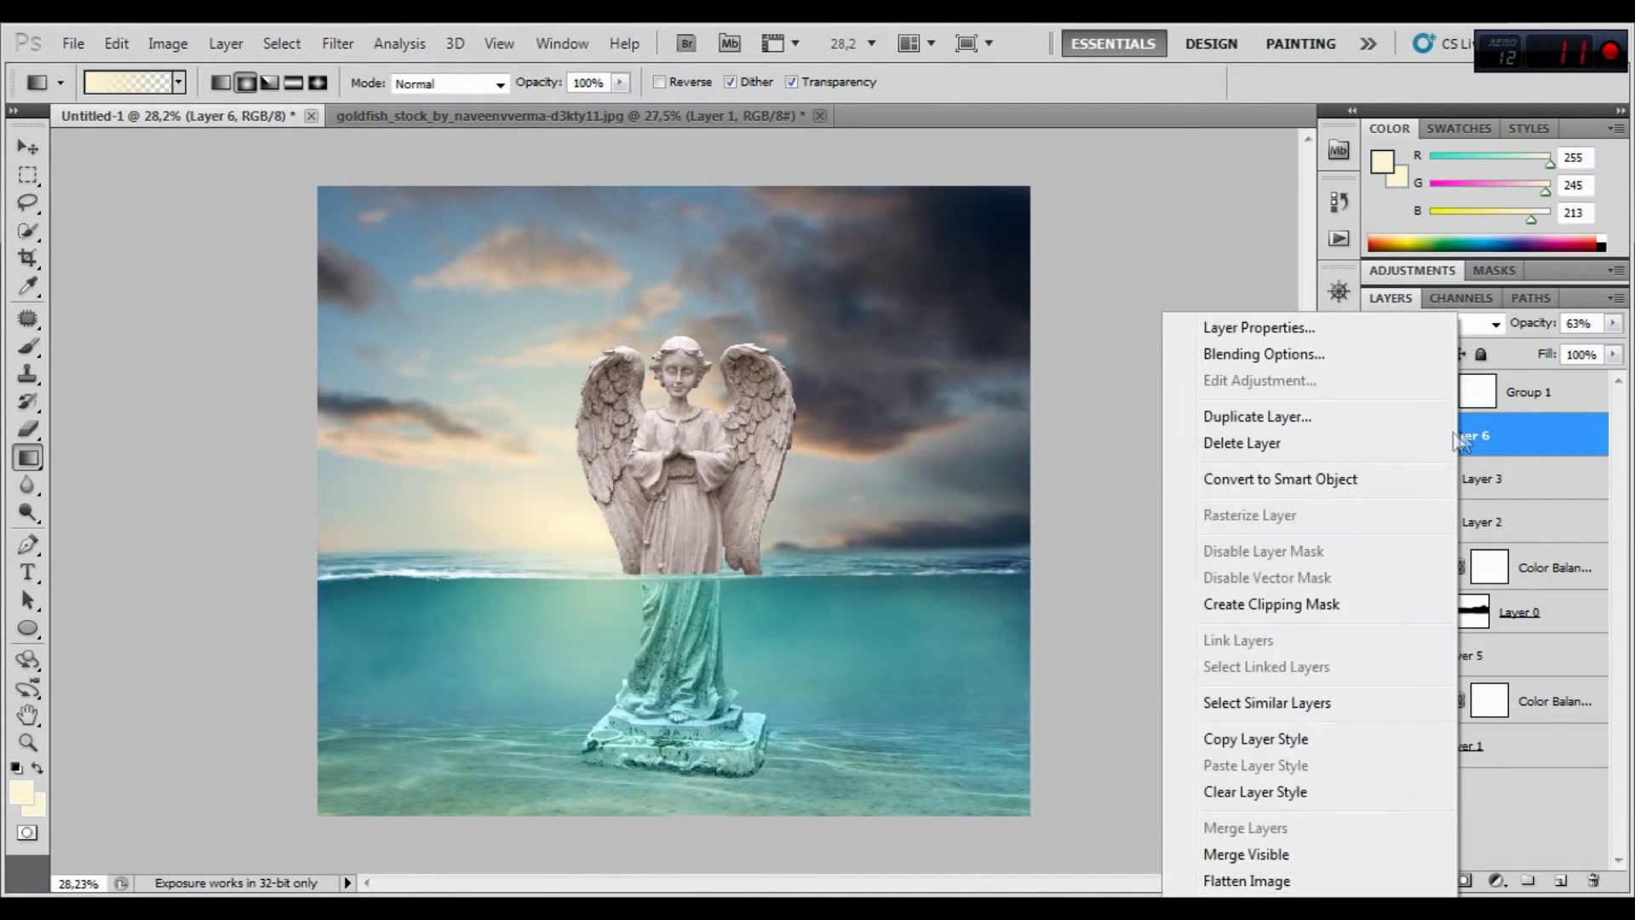
click(1245, 600)
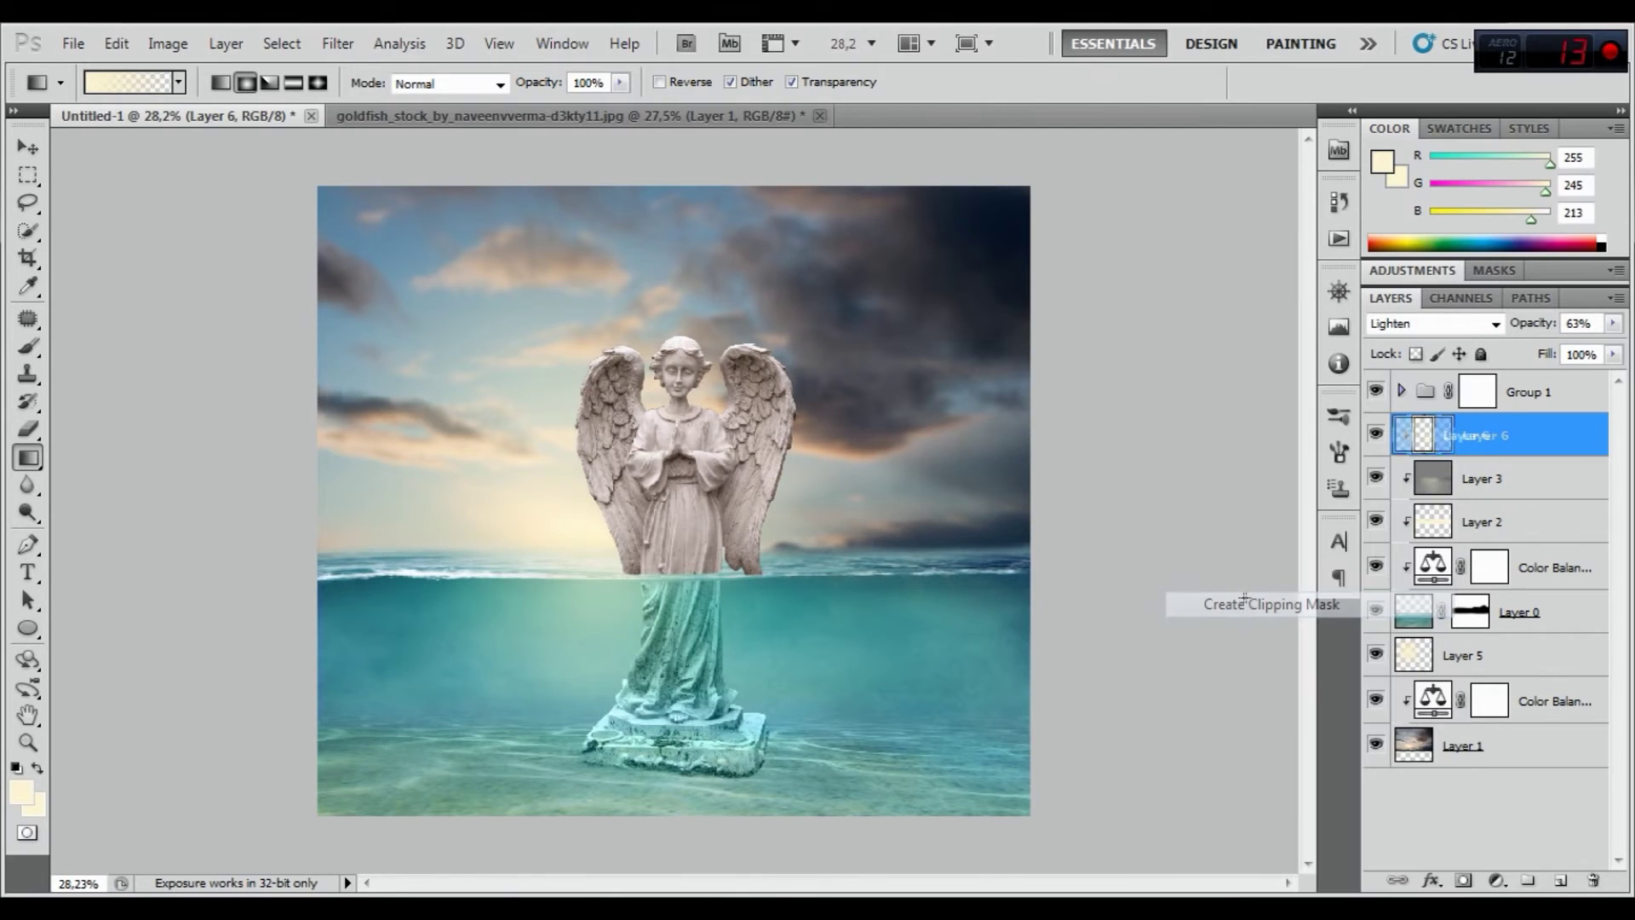
click(1376, 435)
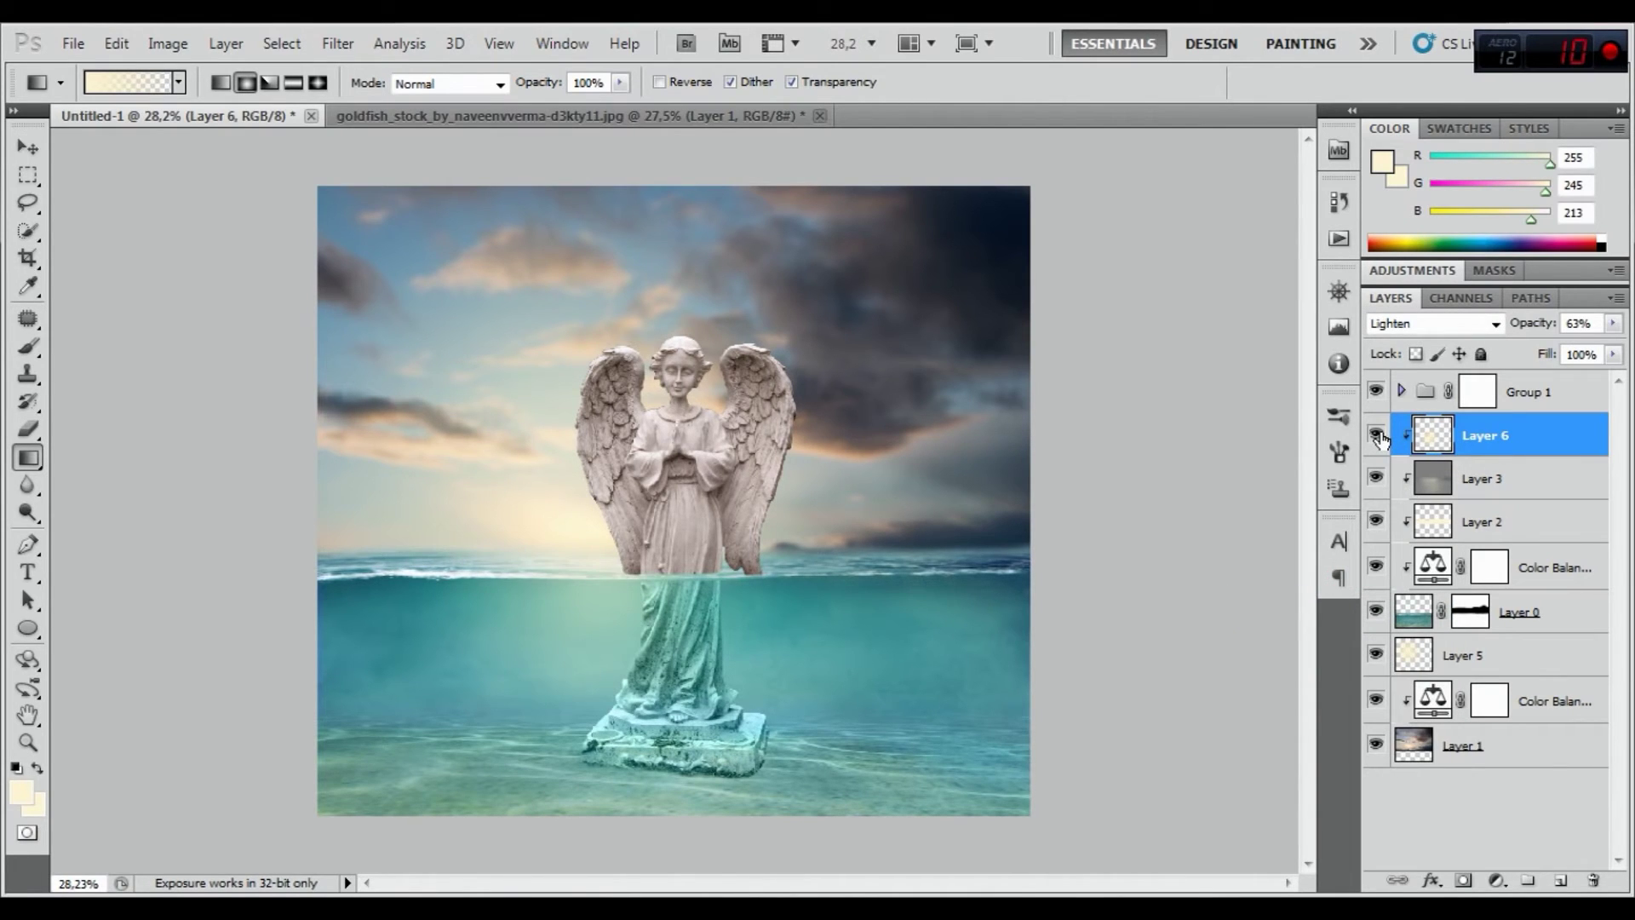
click(1376, 435)
drag(1521, 328, 1521, 330)
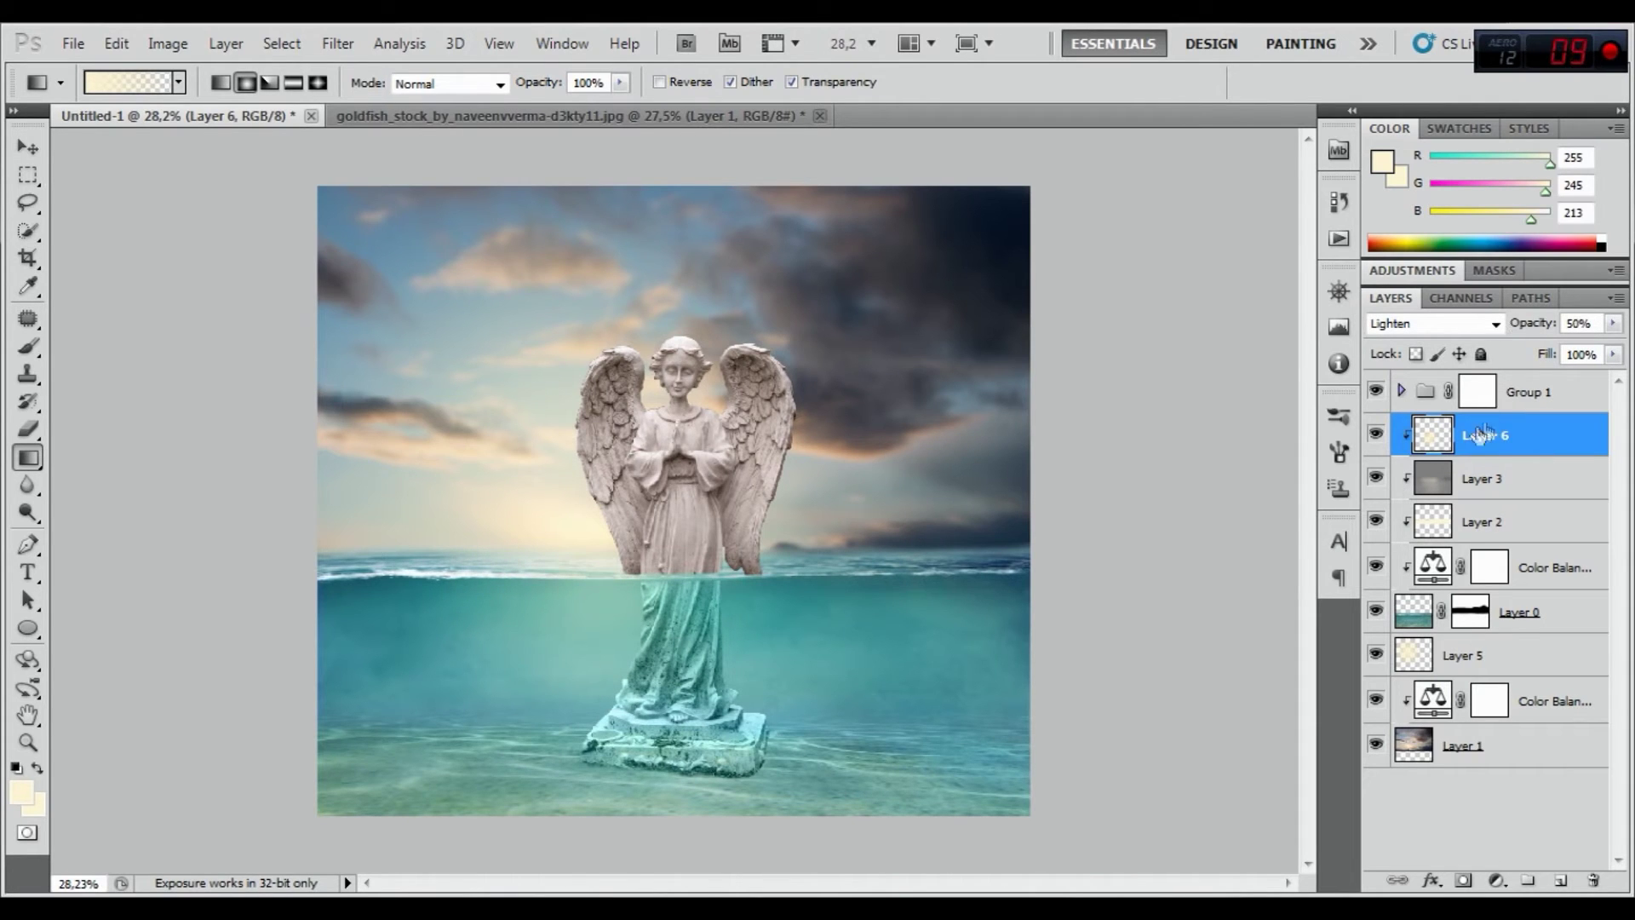
click(29, 428)
right_click(720, 501)
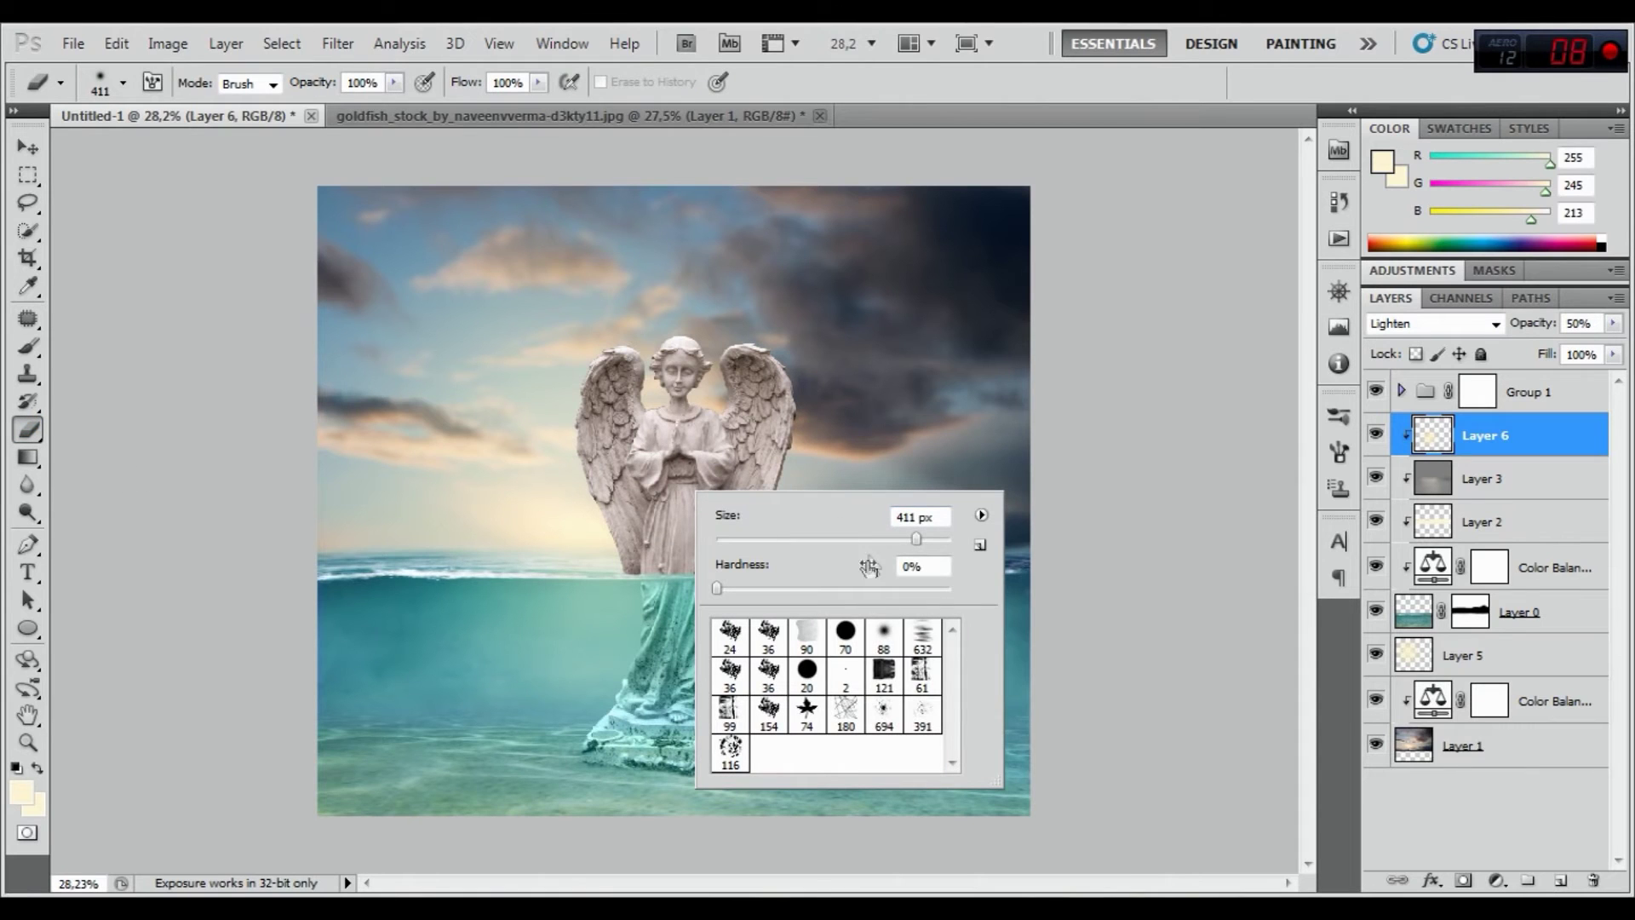
Set the Eraser to a soft round 156 px brush
click(873, 649)
click(867, 540)
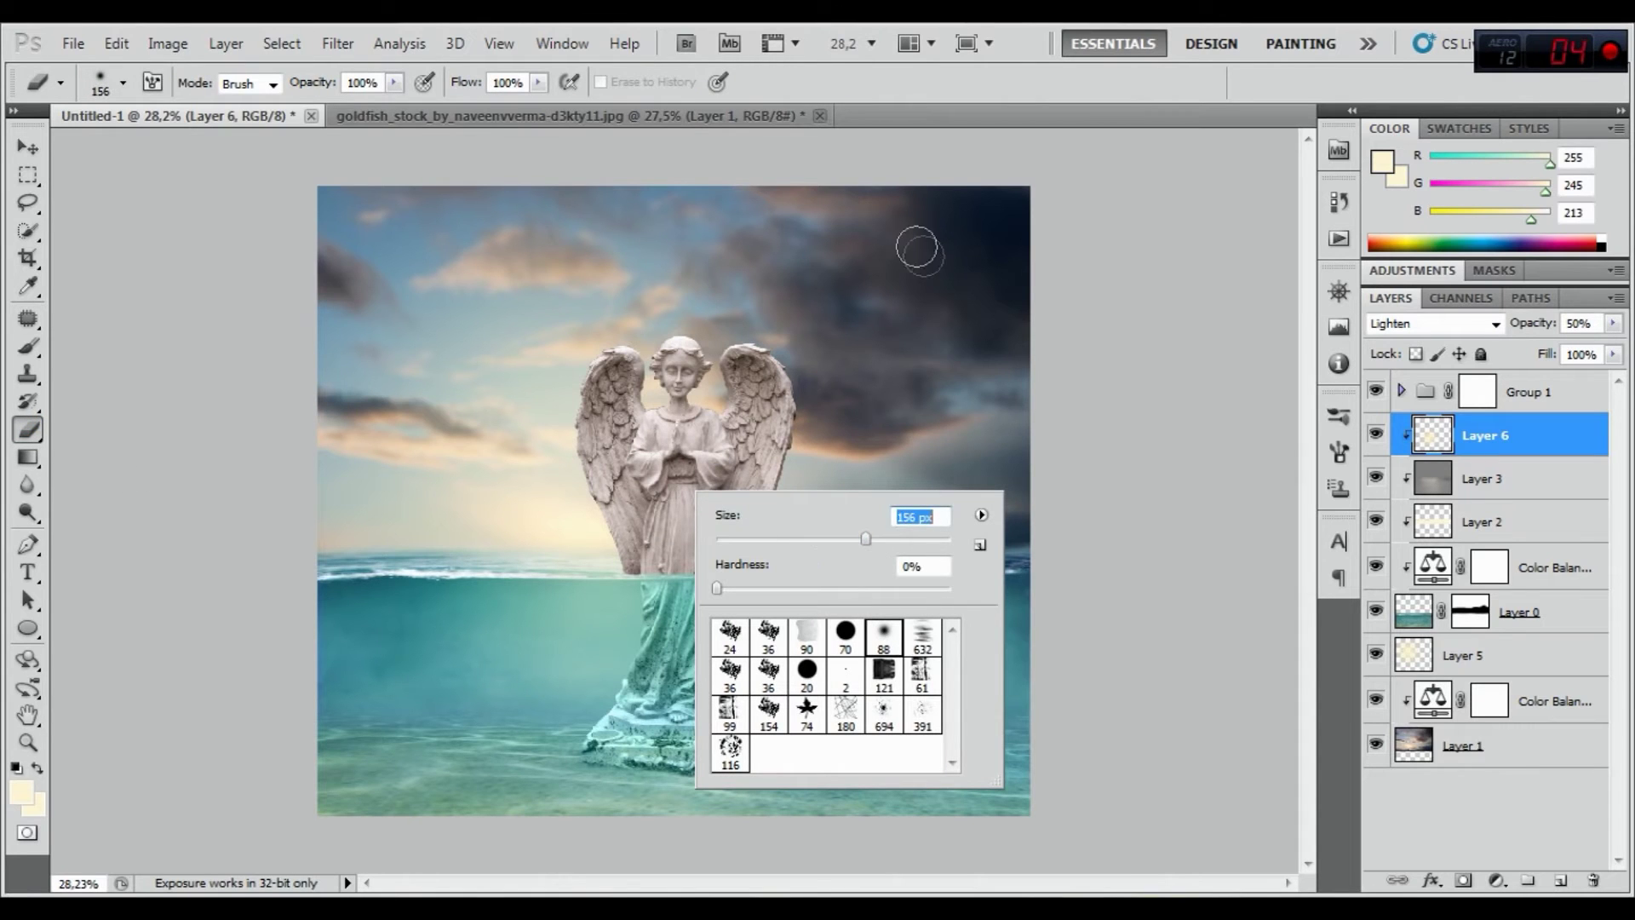
click(913, 97)
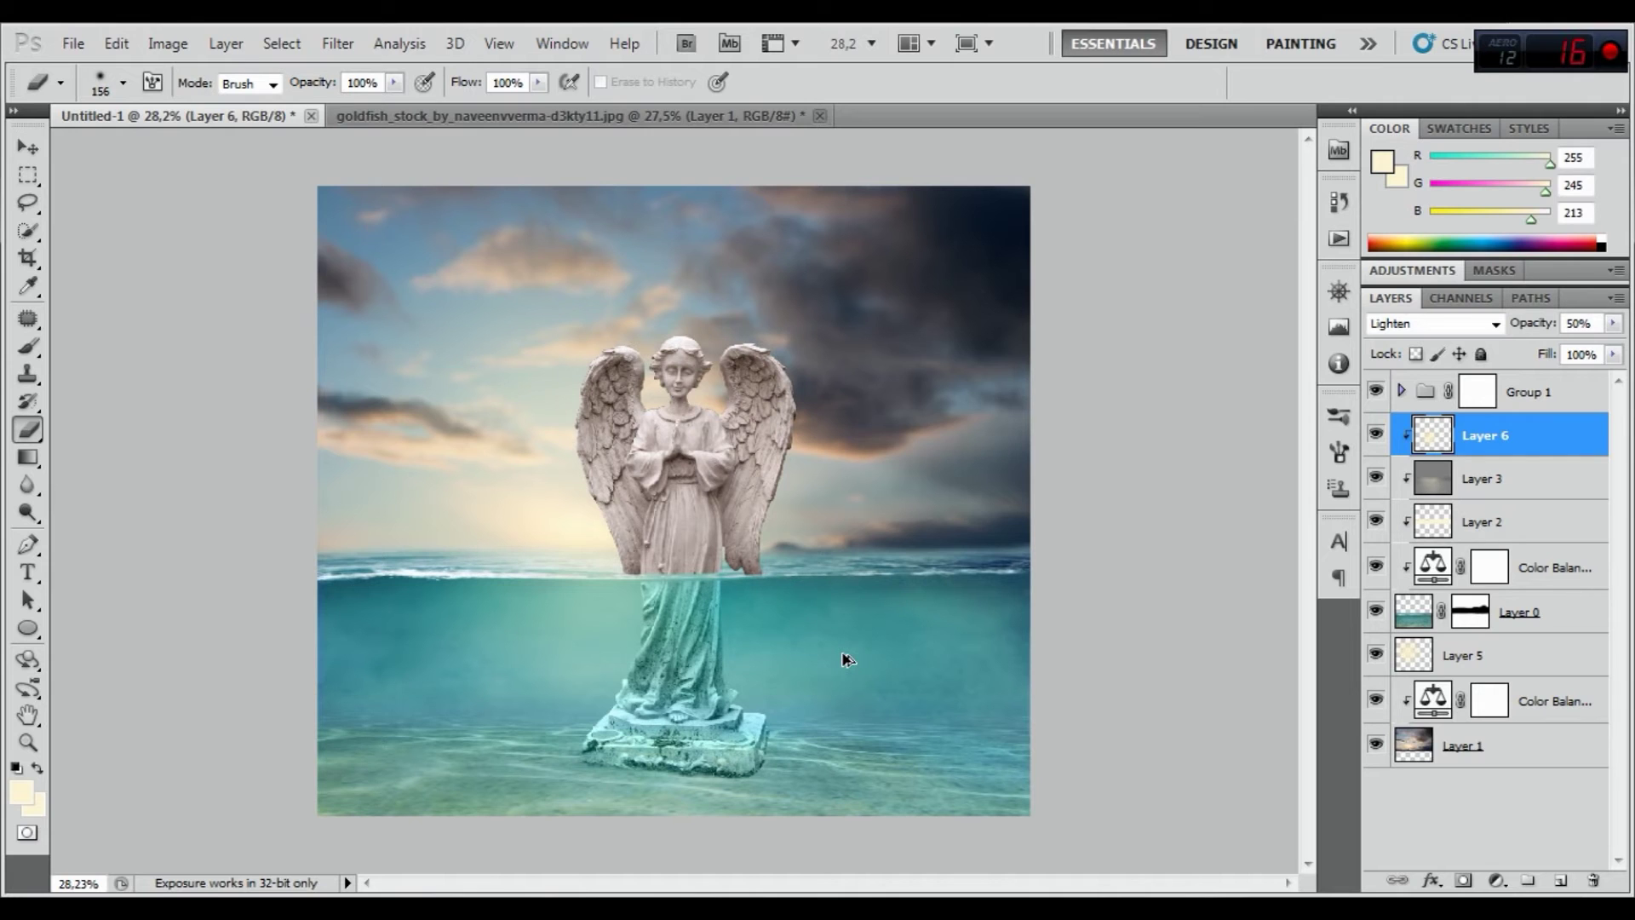
Step backward through four history states and toggle Layer 6 to compare
click(115, 43)
click(164, 105)
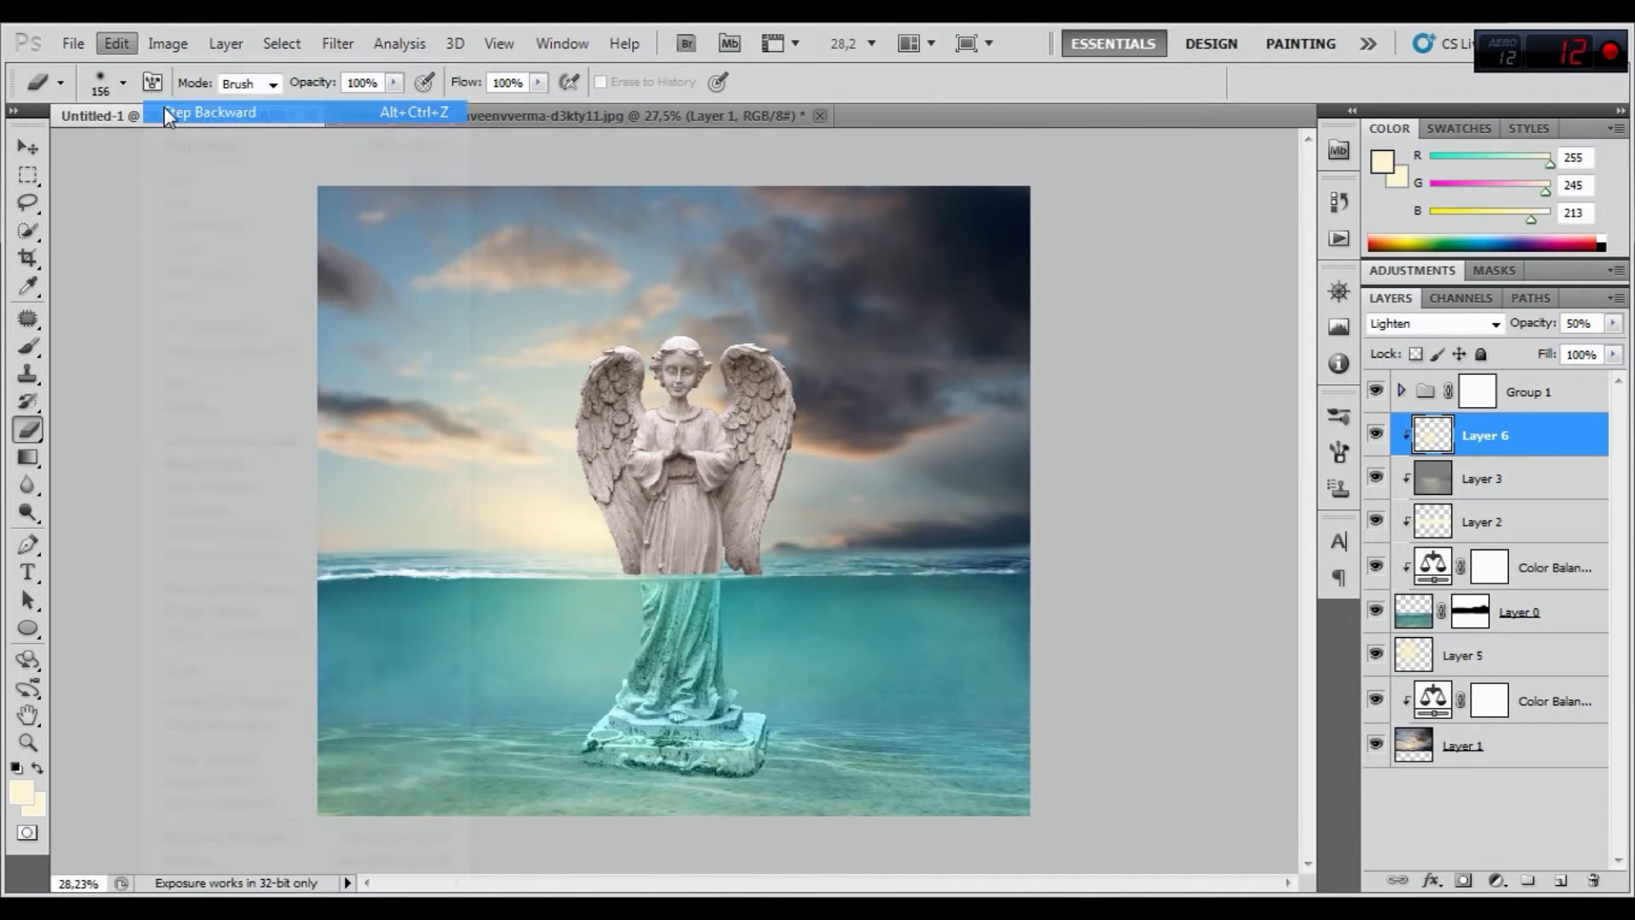
click(116, 42)
click(163, 105)
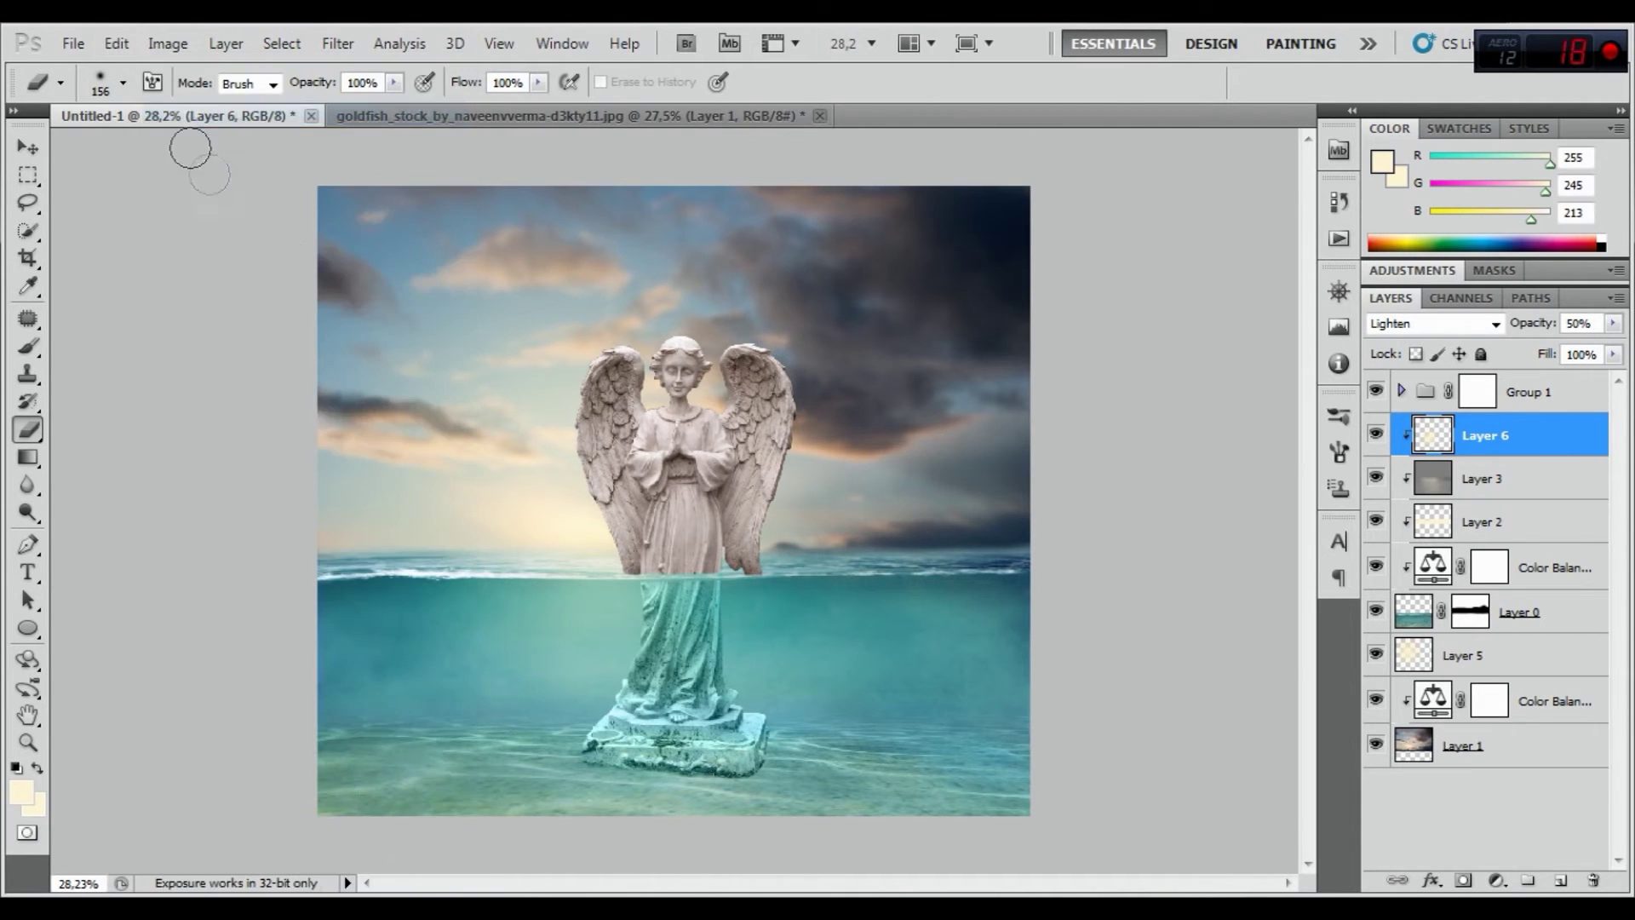
click(1376, 435)
click(1376, 435)
Erase Layer 6's light from below the waterline down the robe to the base
scroll(693, 572, up, 2)
scroll(693, 572, up, 2)
mouse_move(694, 573)
mouse_down()
mouse_move(653, 537)
mouse_move(686, 615)
mouse_move(679, 681)
mouse_up()
mouse_move(675, 596)
mouse_down()
mouse_move(626, 782)
mouse_move(715, 803)
mouse_move(616, 840)
mouse_move(720, 847)
mouse_up()
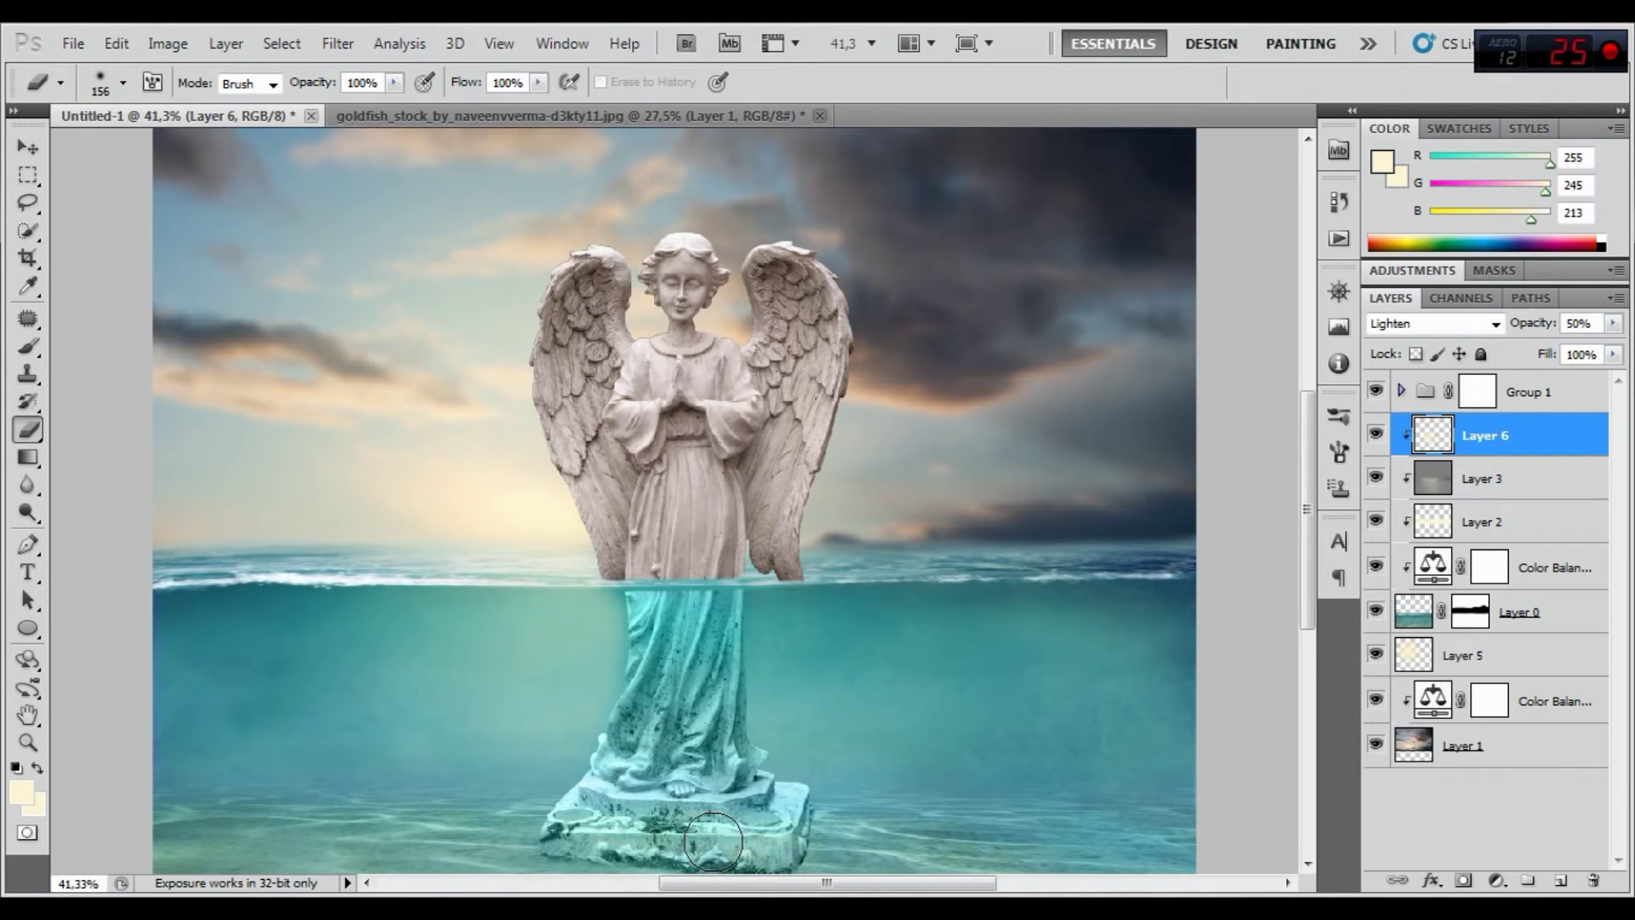
Scale Layer 6's light overlay up slightly
key(ctrl+t)
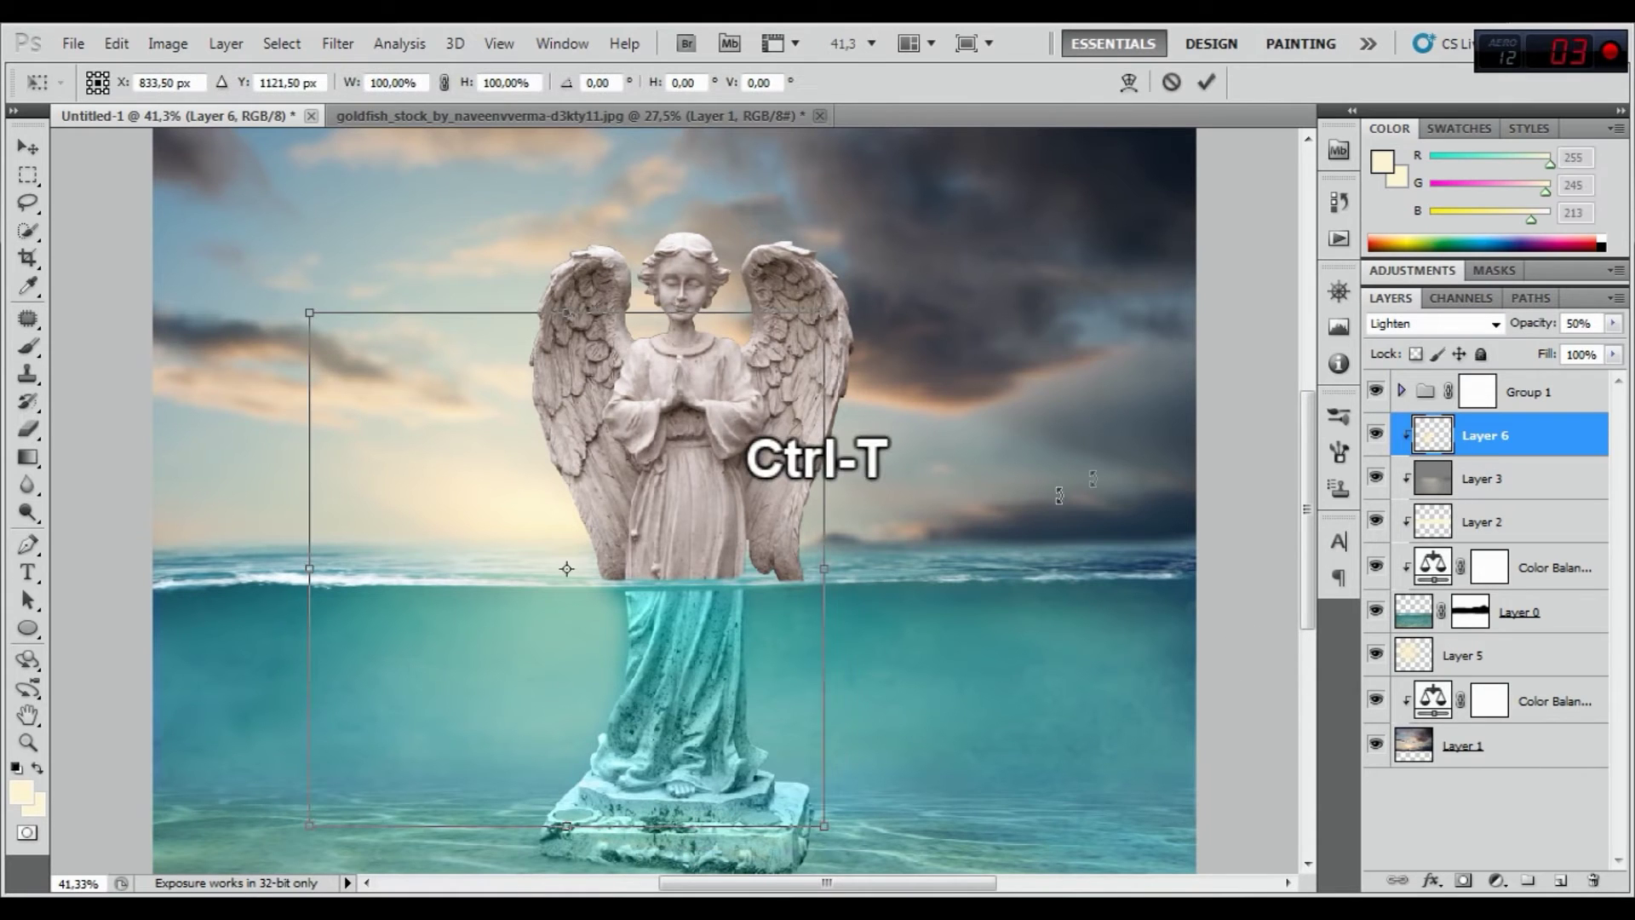
drag(824, 825, 846, 841)
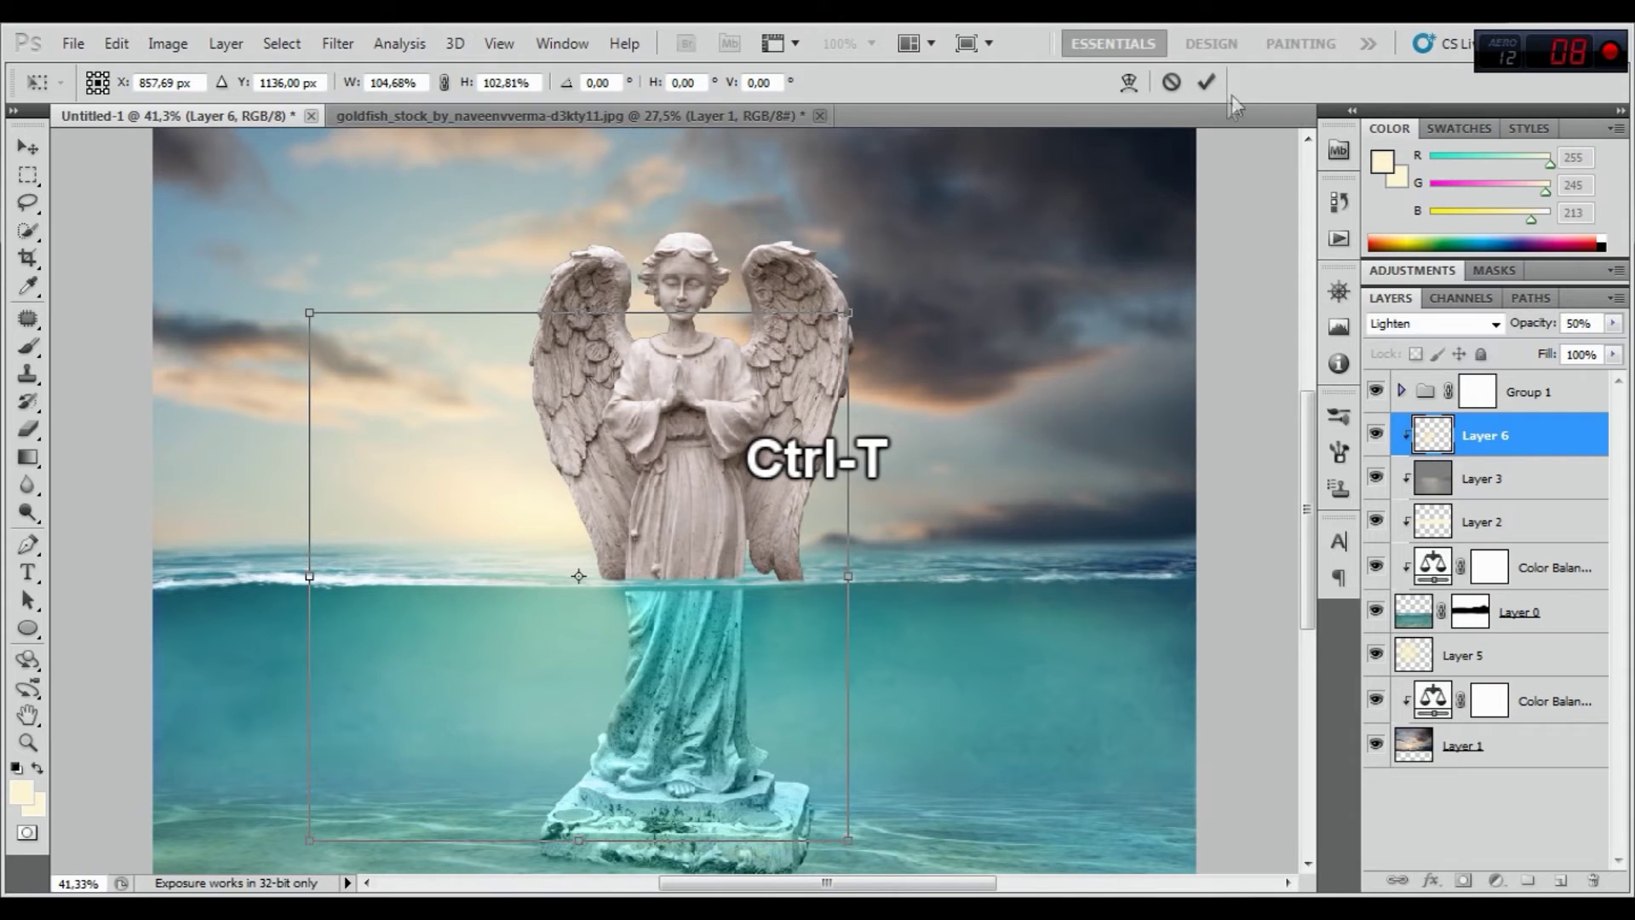
click(1206, 82)
key(e)
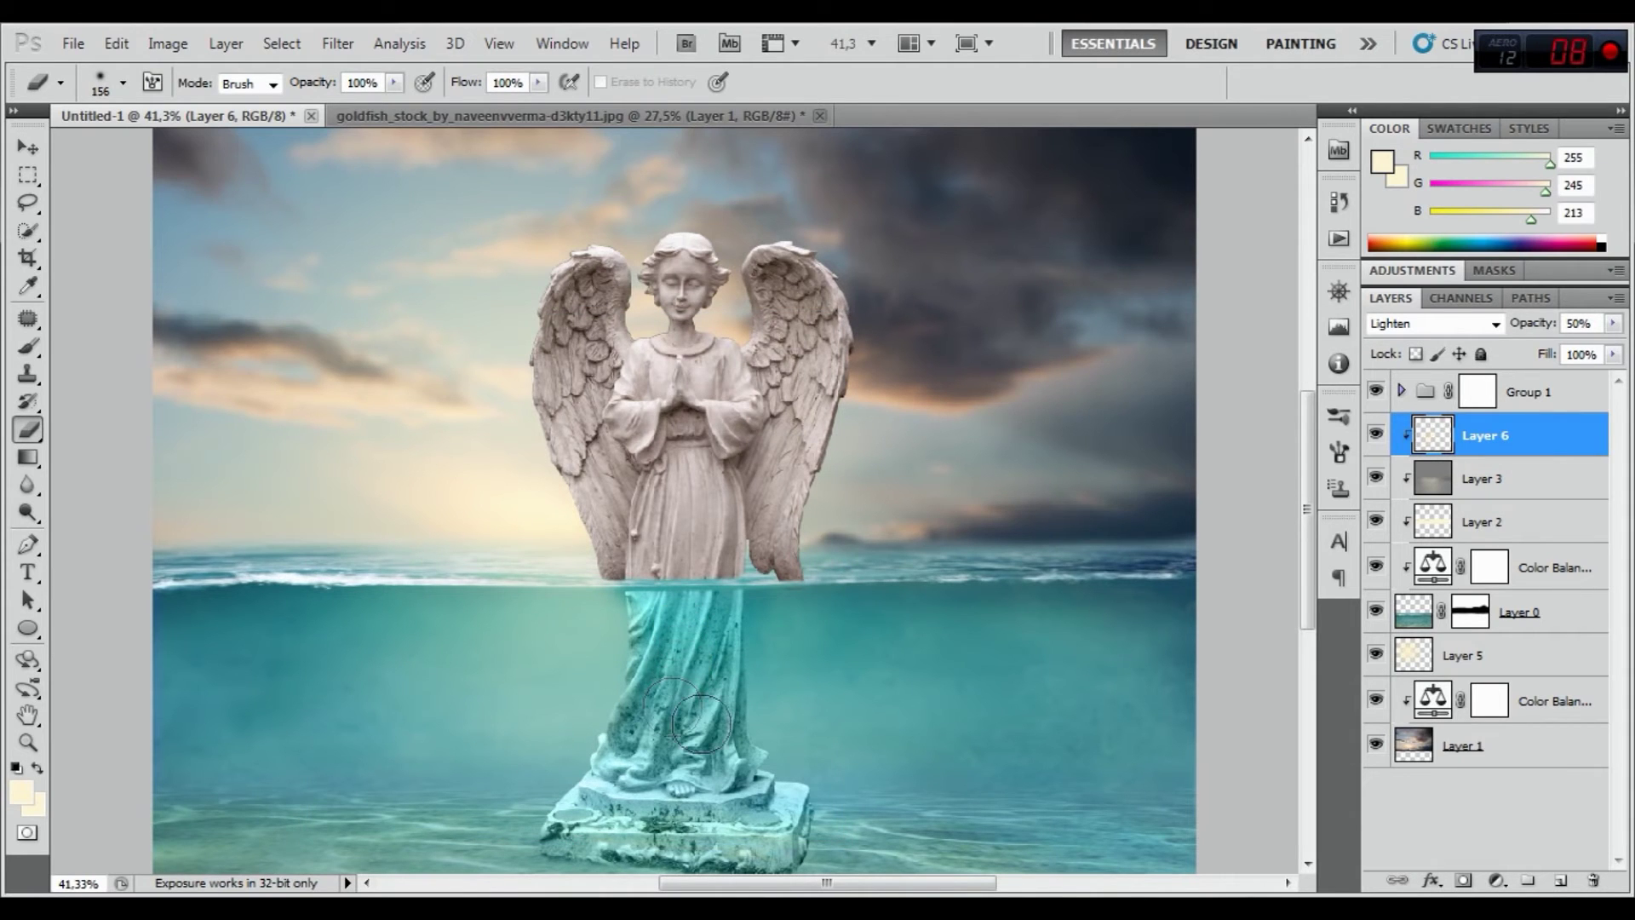
Toggle Layer 6 to compare the water, then select the sea layer Layer 0
click(1374, 434)
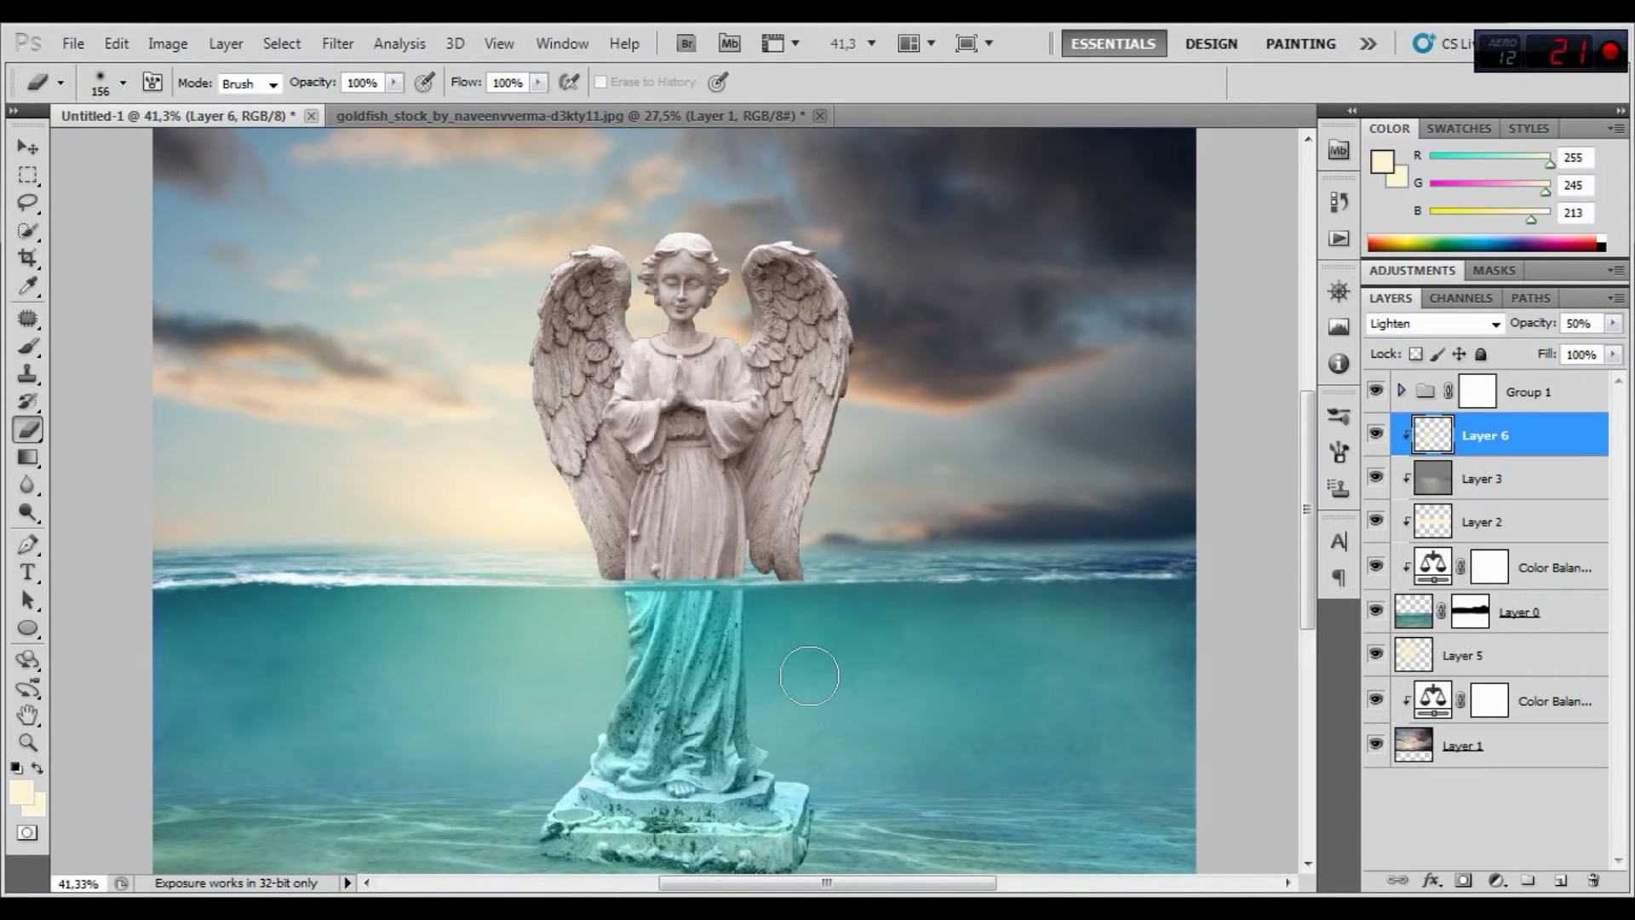
scroll(787, 722, down, 2)
scroll(767, 596, down, 2)
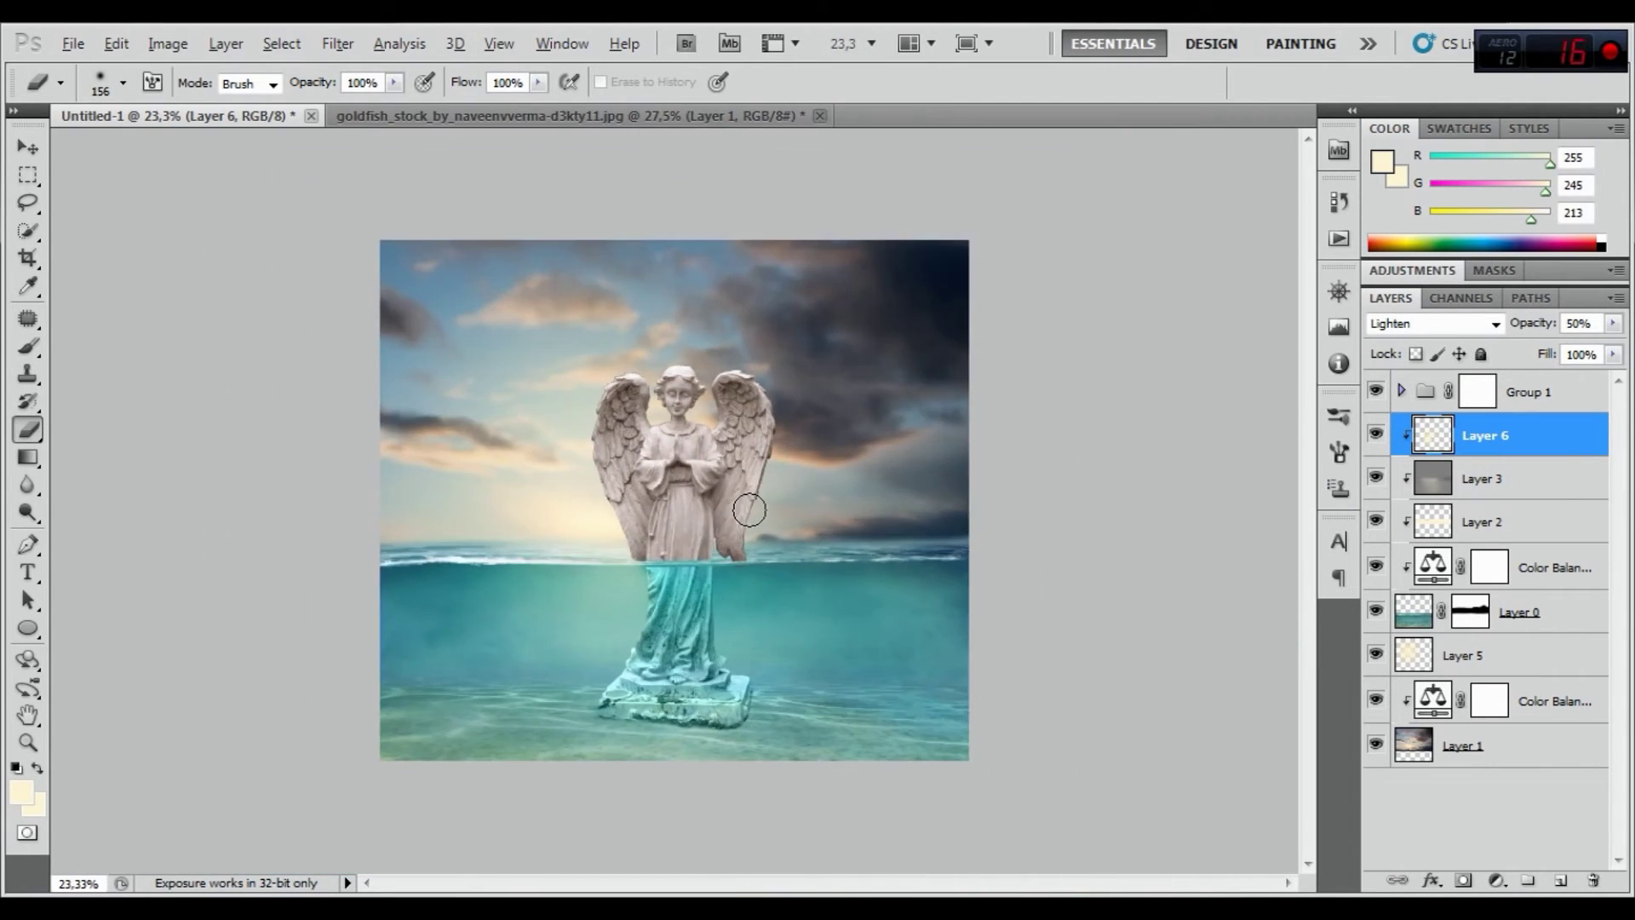
scroll(751, 511, up, 1)
click(1375, 436)
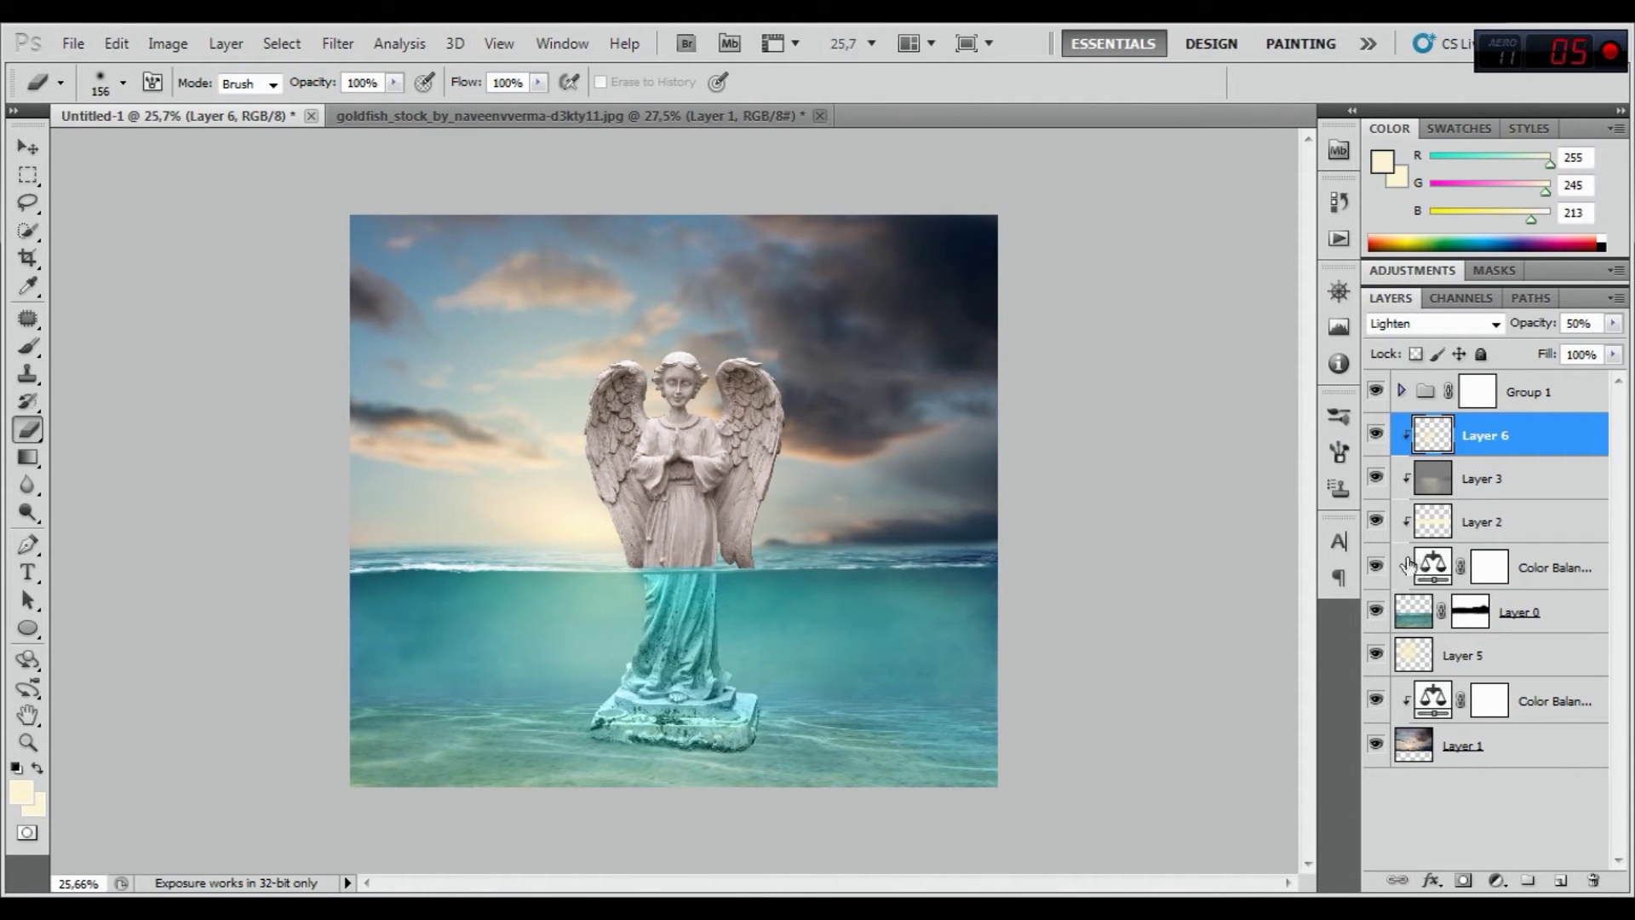
click(1424, 619)
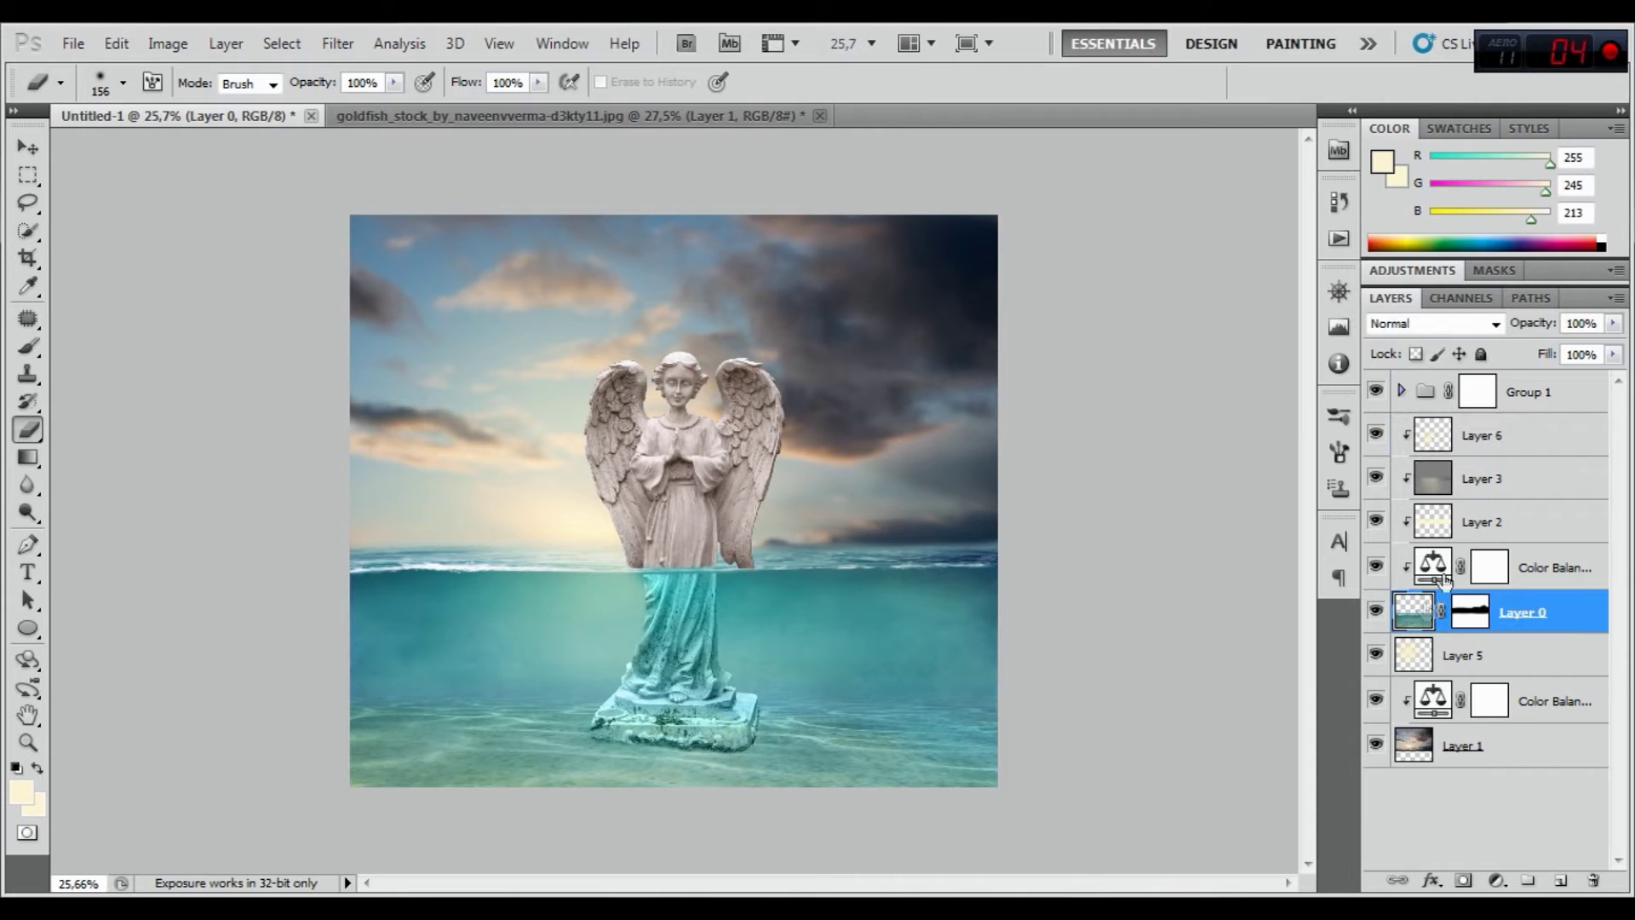
Target Group 1's layer mask with the Brush and zoom in on the waterline
click(1478, 392)
scroll(644, 603, up, 2)
scroll(648, 605, up, 2)
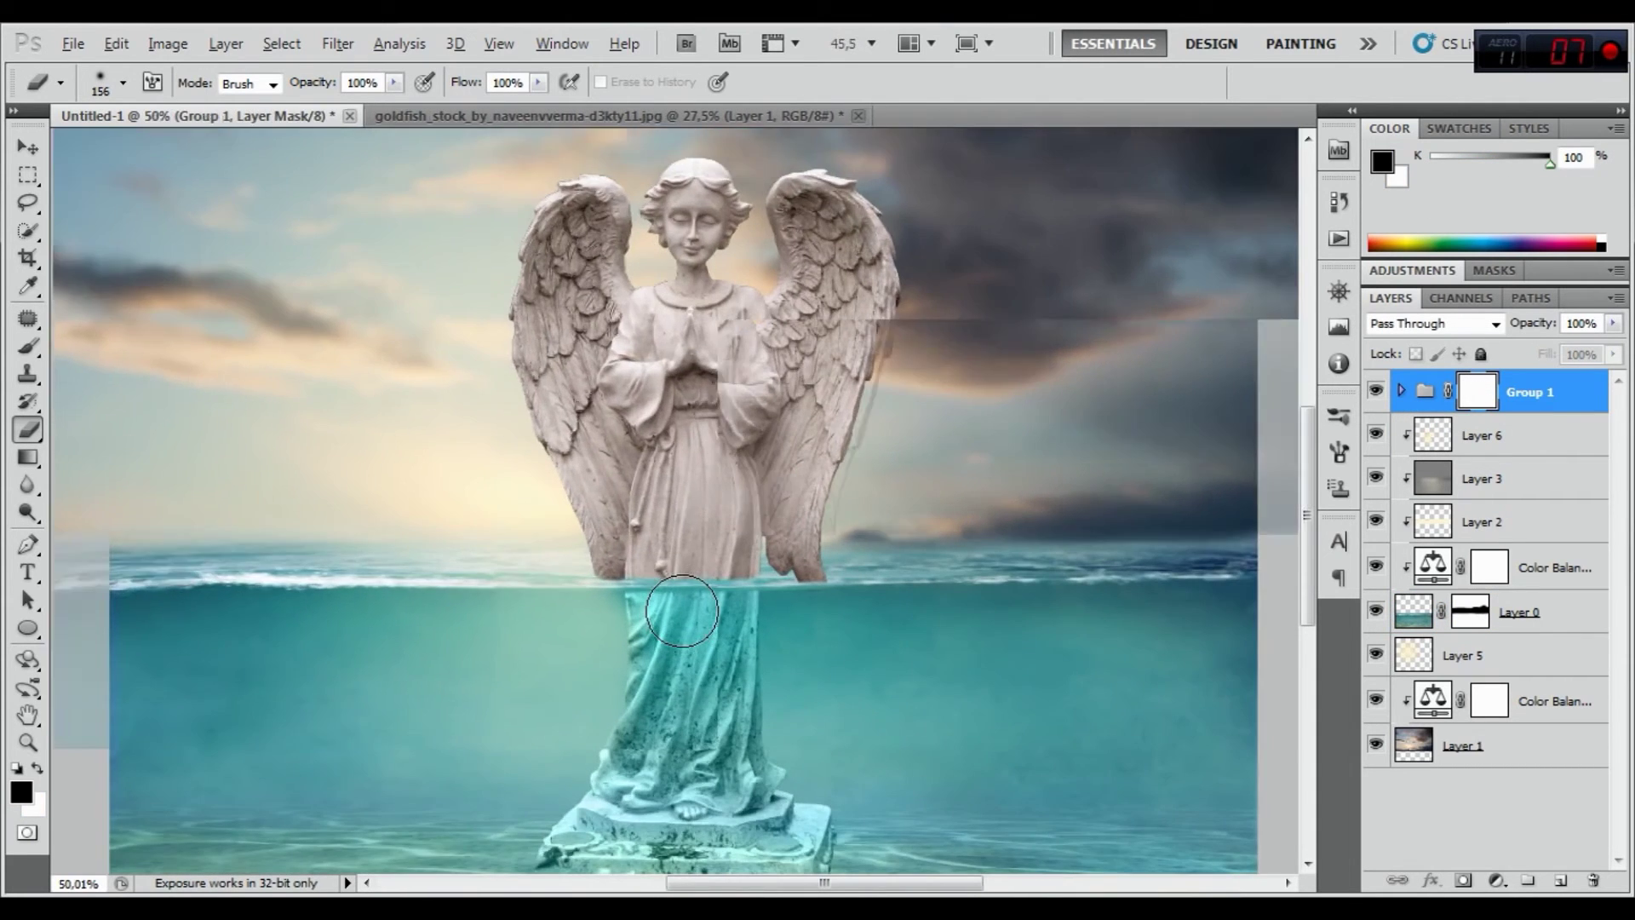
scroll(664, 606, up, 2)
scroll(681, 610, up, 2)
click(30, 346)
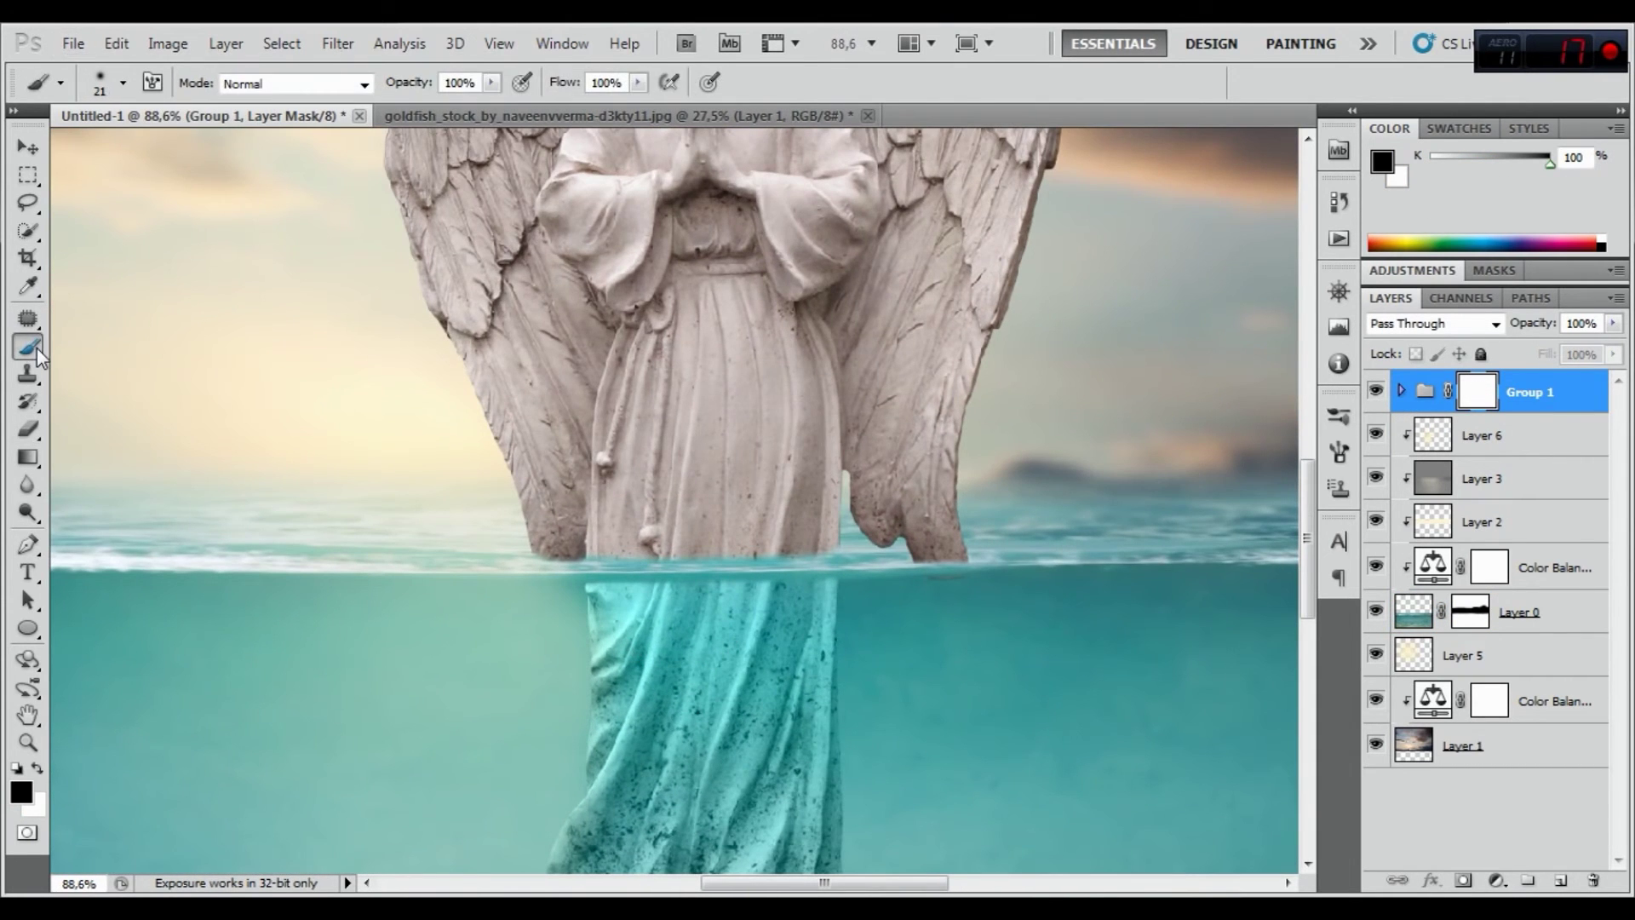
scroll(632, 539, up, 1)
scroll(632, 539, up, 1)
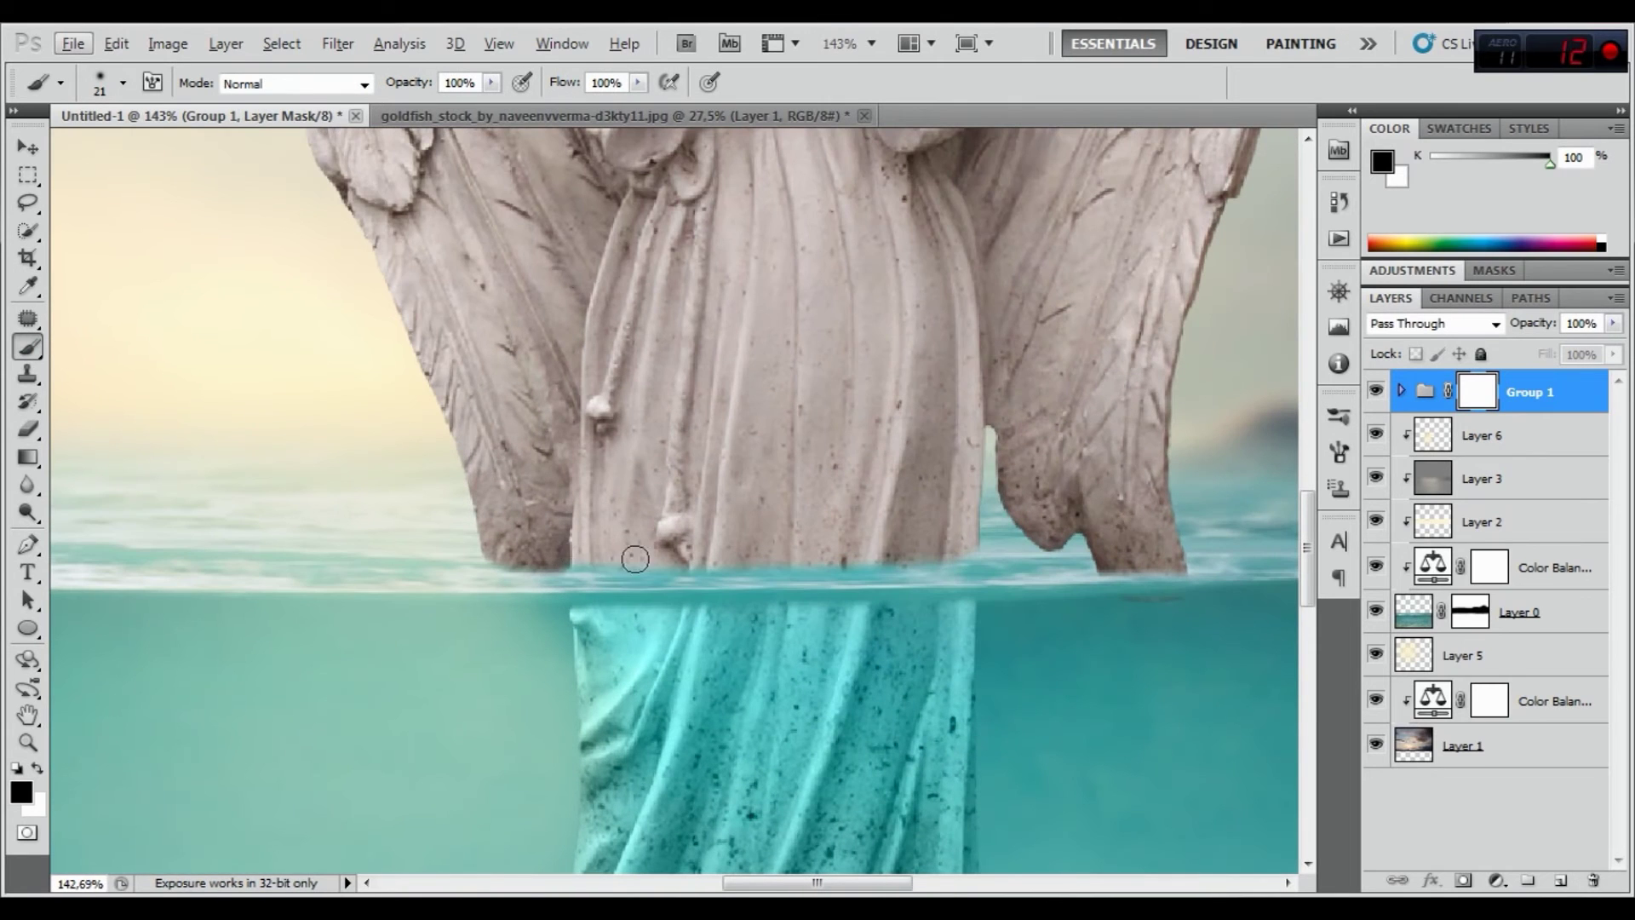
Mask the lower wing edge and the statue's right edge along the waterline, then expand Group 1
mouse_move(572, 561)
mouse_down()
mouse_move(475, 555)
mouse_move(707, 570)
mouse_move(982, 554)
mouse_move(477, 556)
mouse_up()
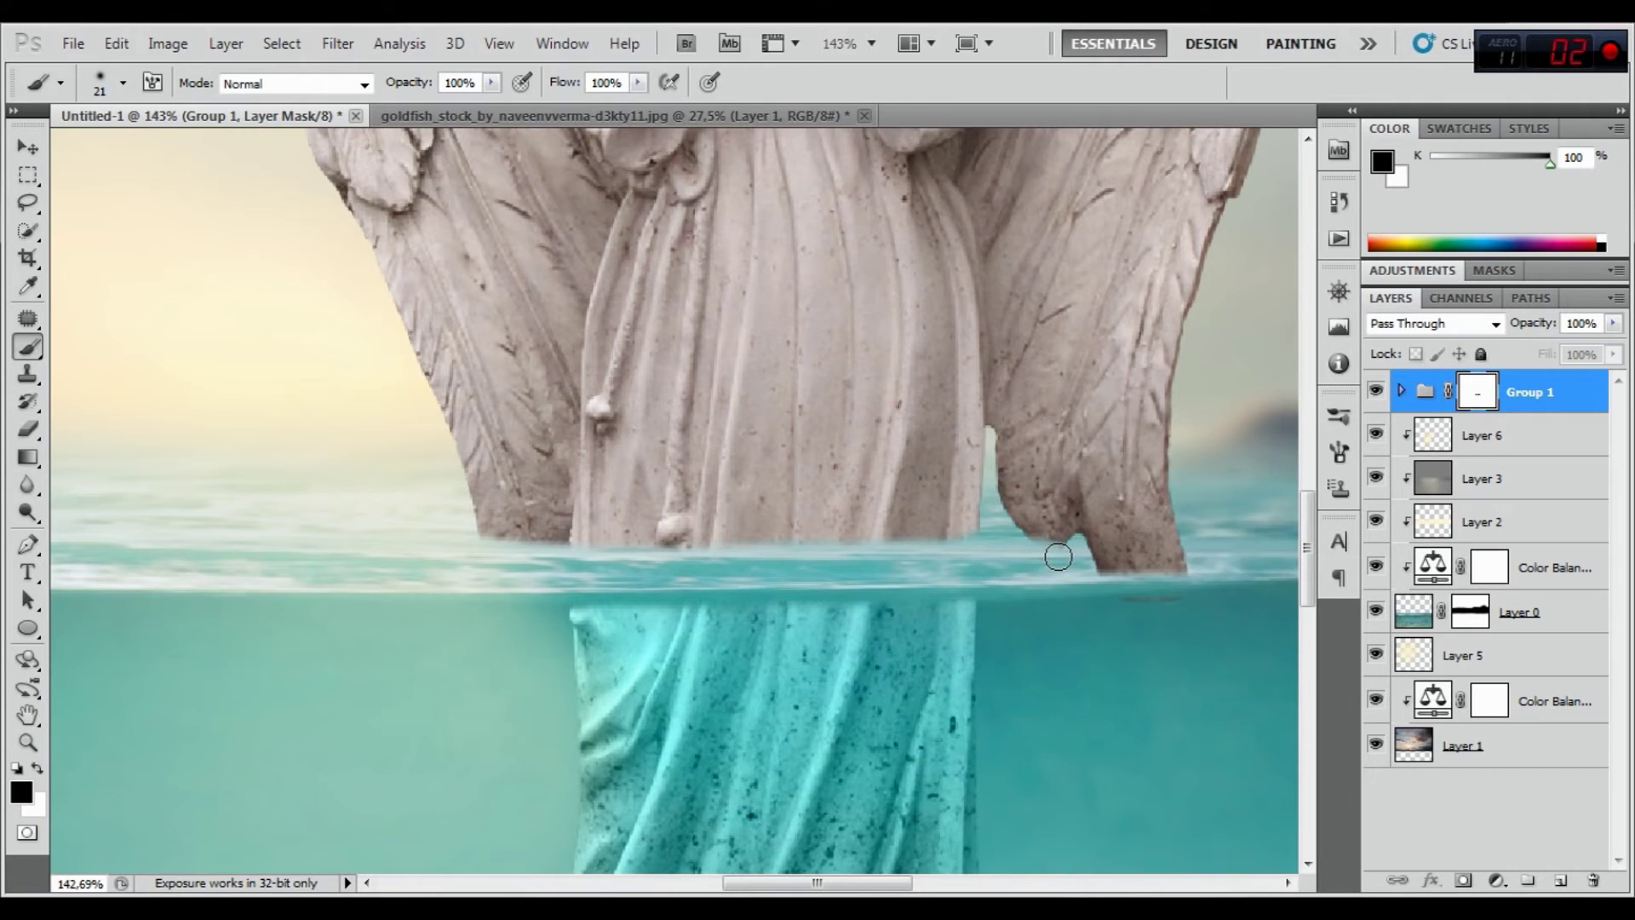
mouse_move(1071, 567)
mouse_down()
mouse_move(1194, 558)
mouse_move(1050, 559)
mouse_move(1183, 547)
mouse_up()
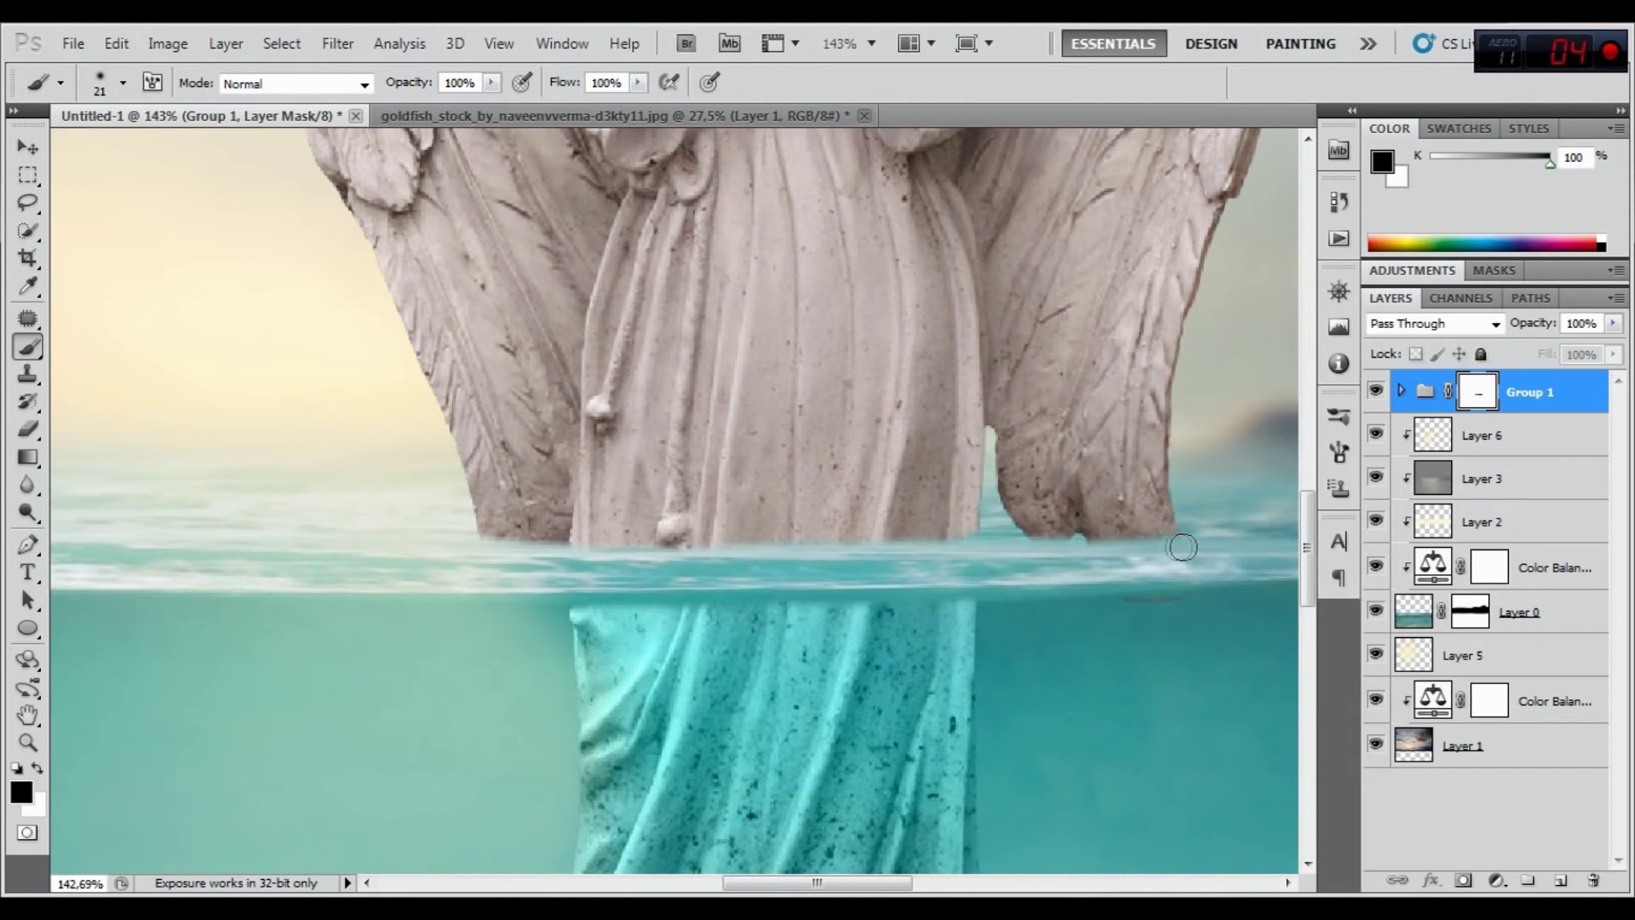
alt+scroll(589, 343, down, 2)
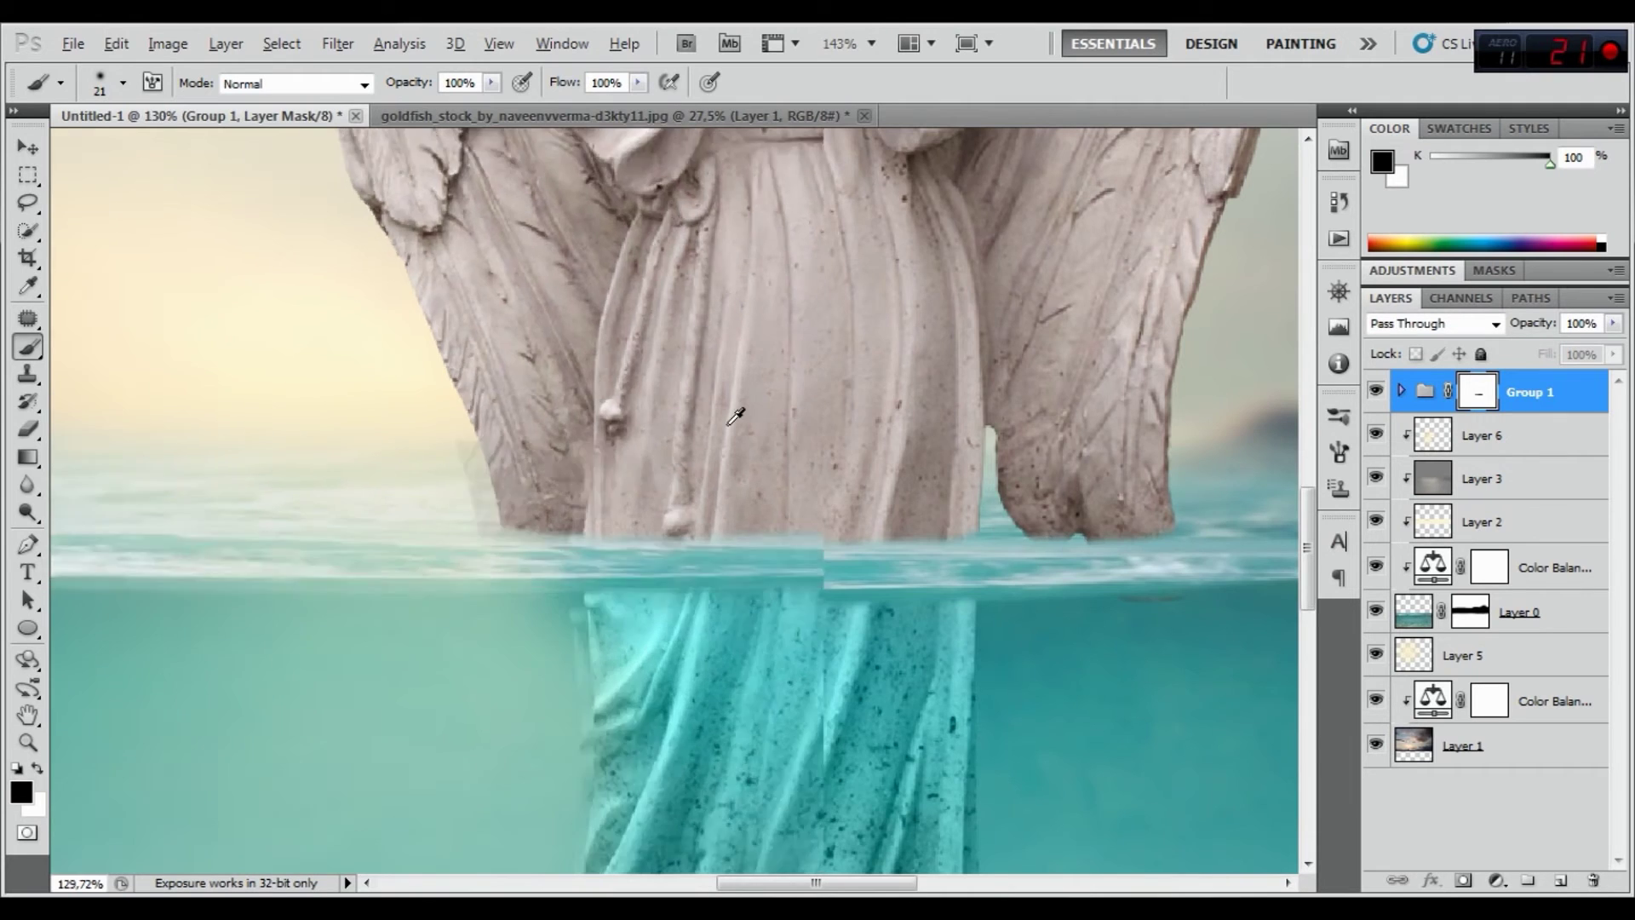
alt+scroll(589, 343, down, 1)
alt+scroll(587, 342, down, 1)
alt+scroll(584, 339, down, 1)
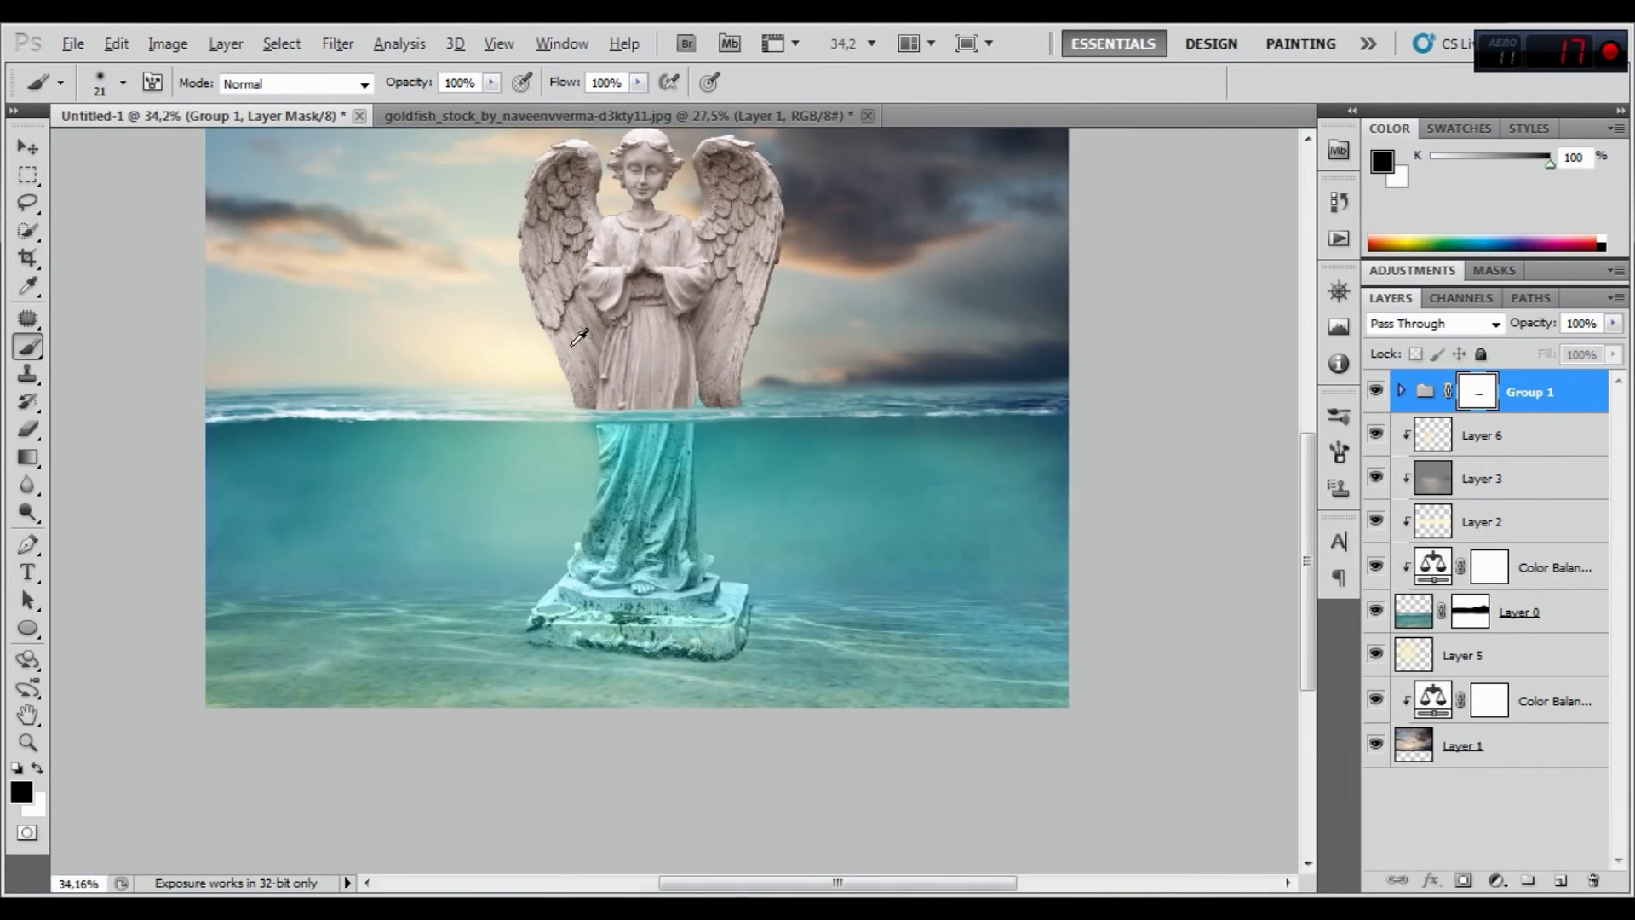
alt+scroll(581, 337, down, 1)
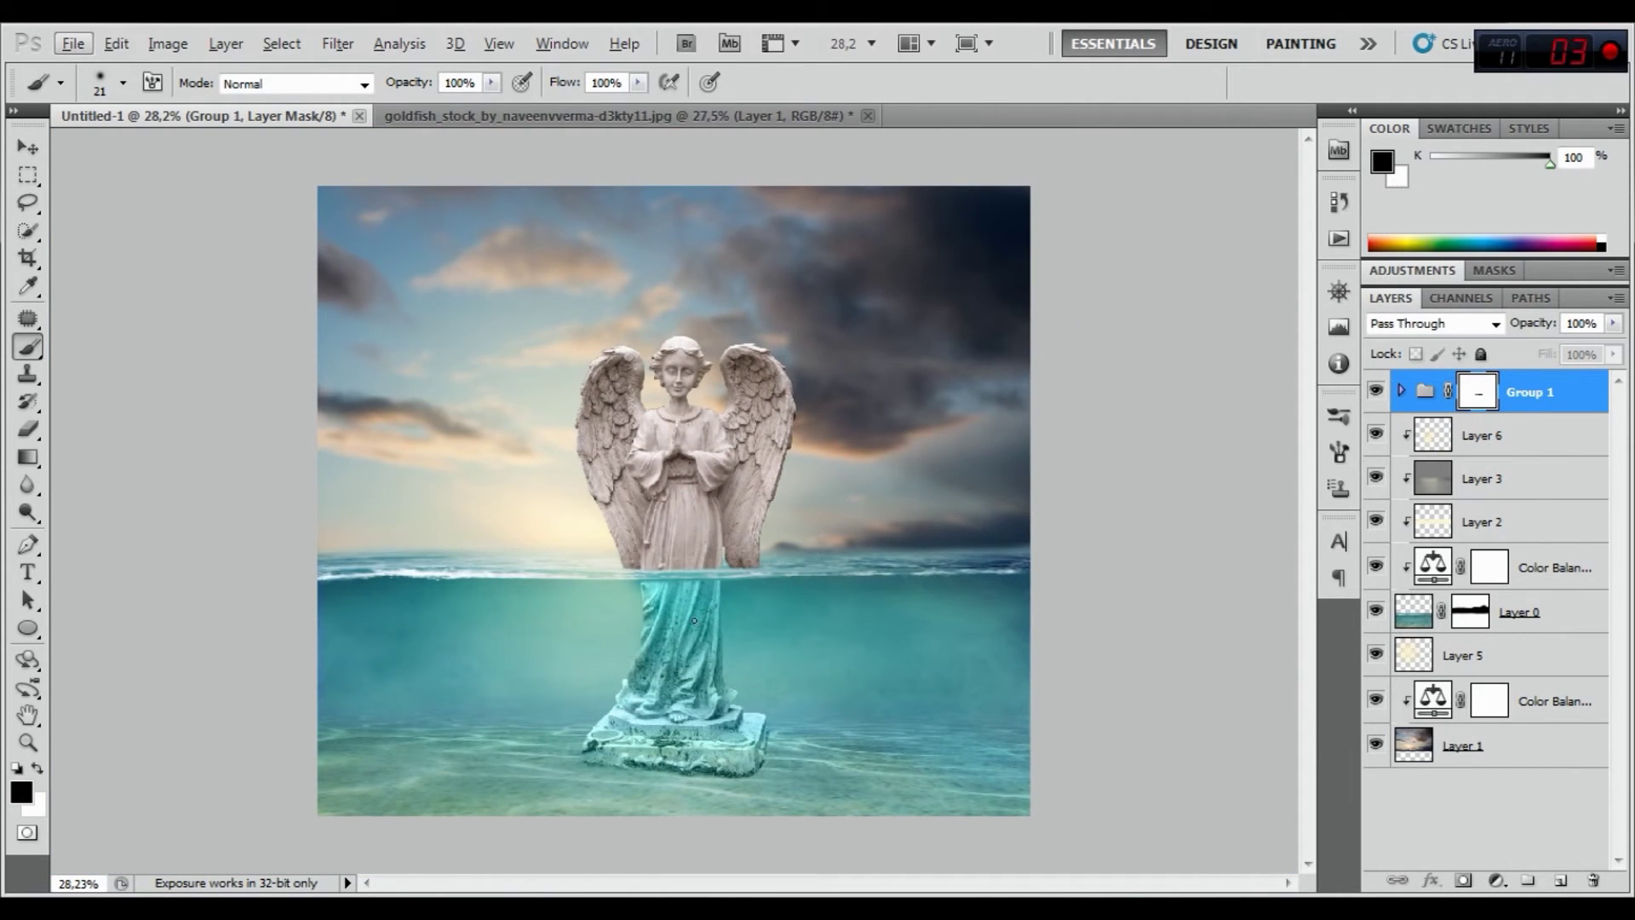
alt+scroll(686, 604, down, 1)
alt+scroll(677, 591, up, 1)
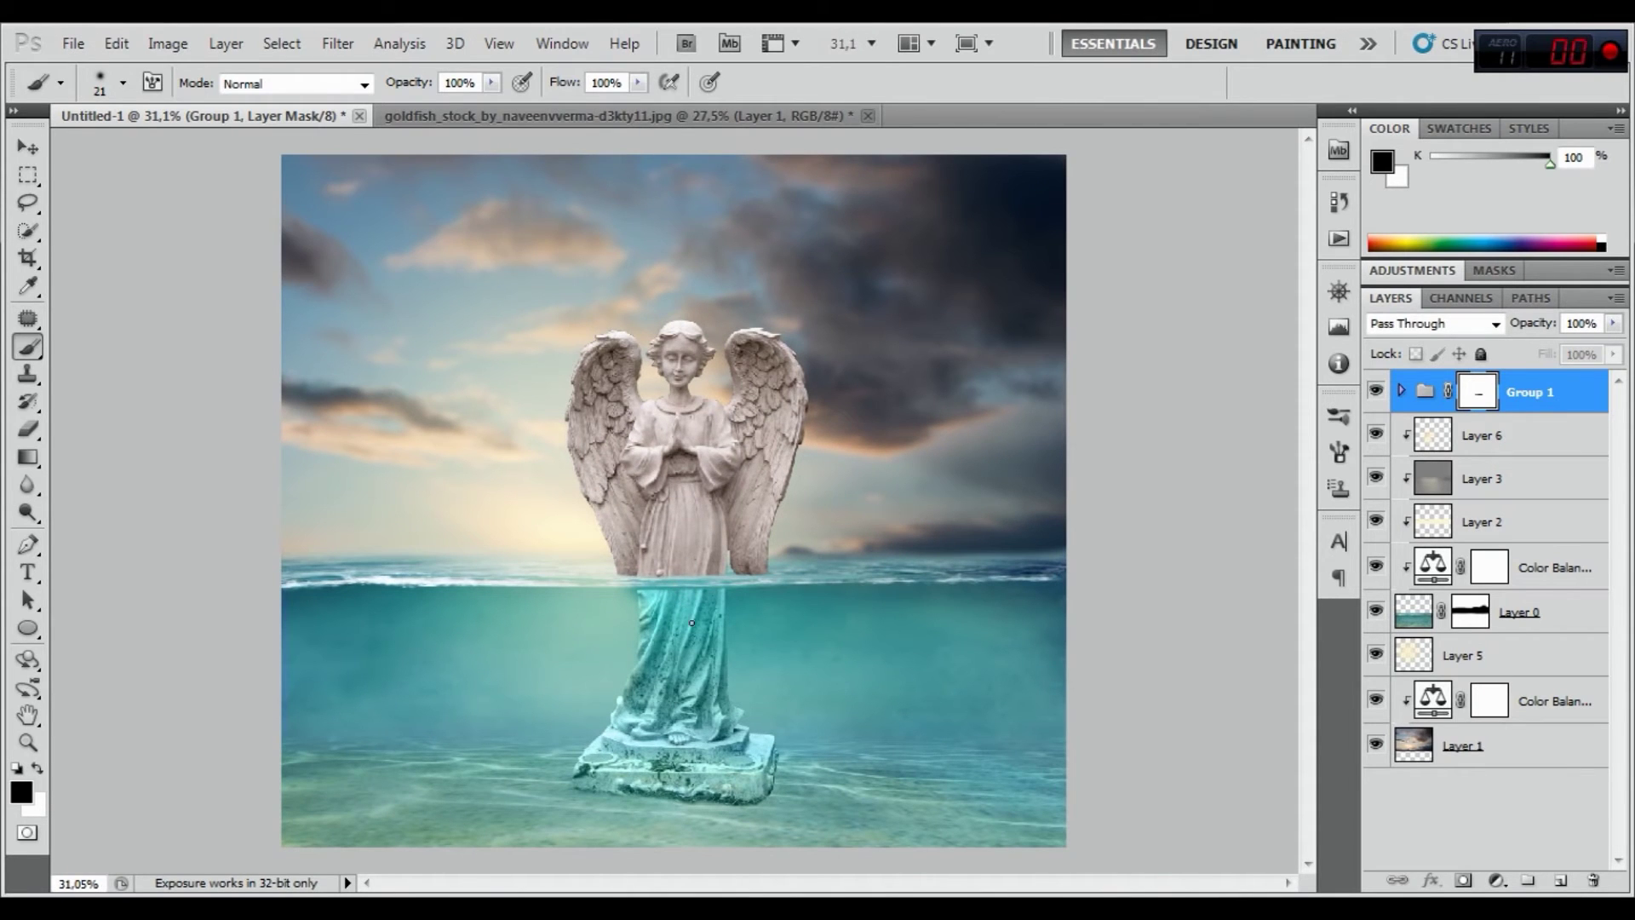
click(1403, 394)
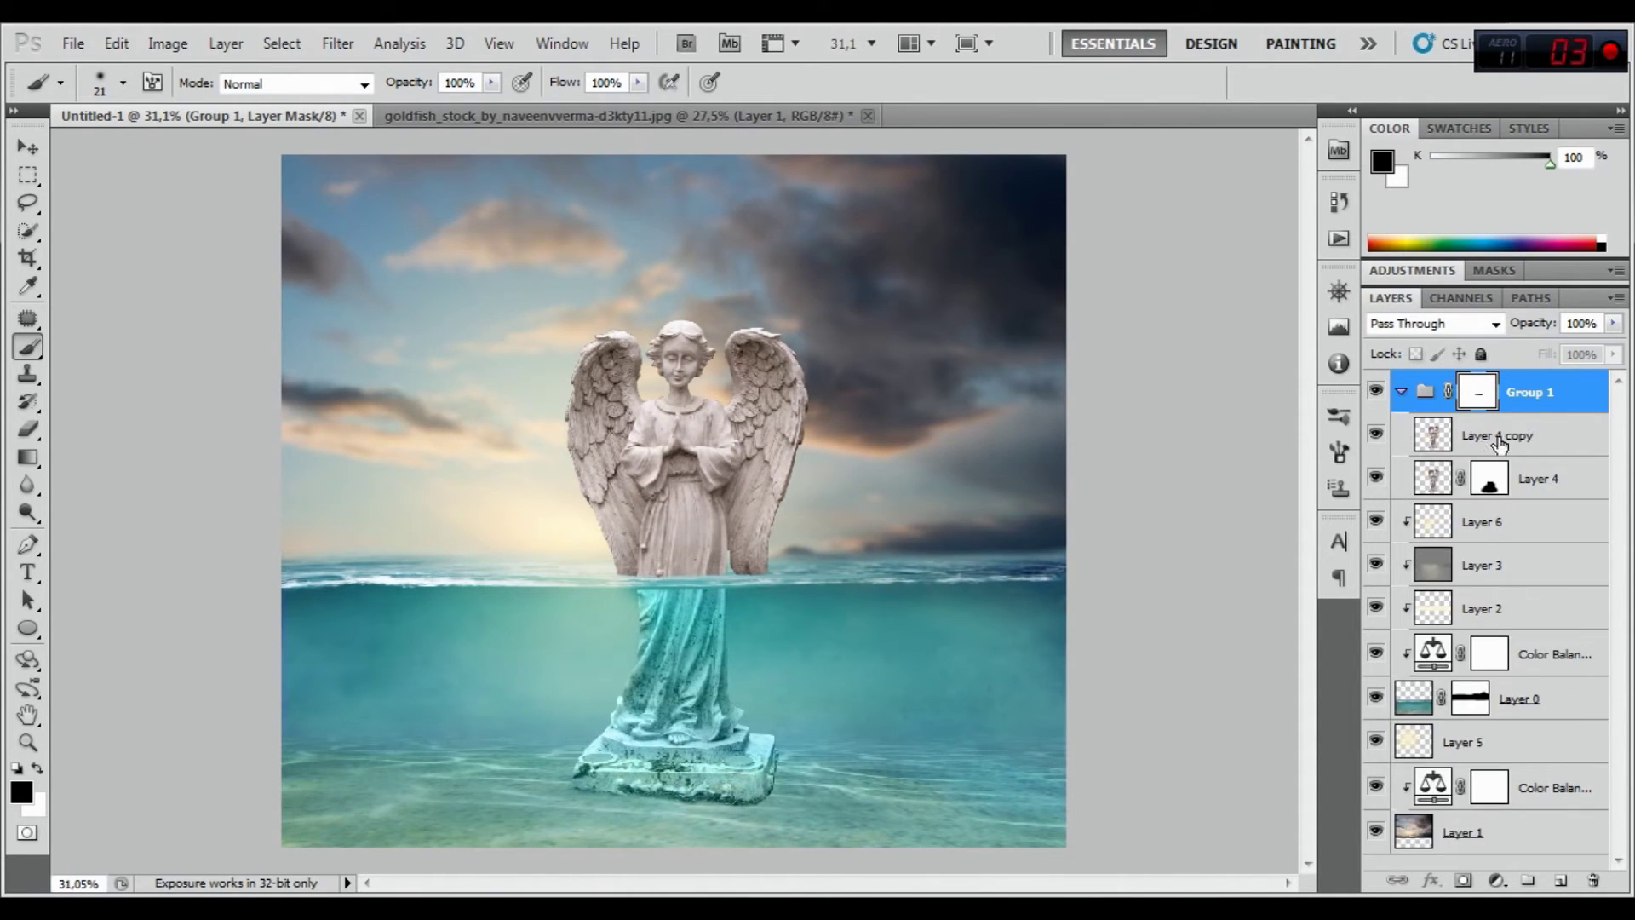
Add a Color Balance adjustment above Layer 4 copy, nudging shadows toward cyan
click(1505, 439)
click(1498, 882)
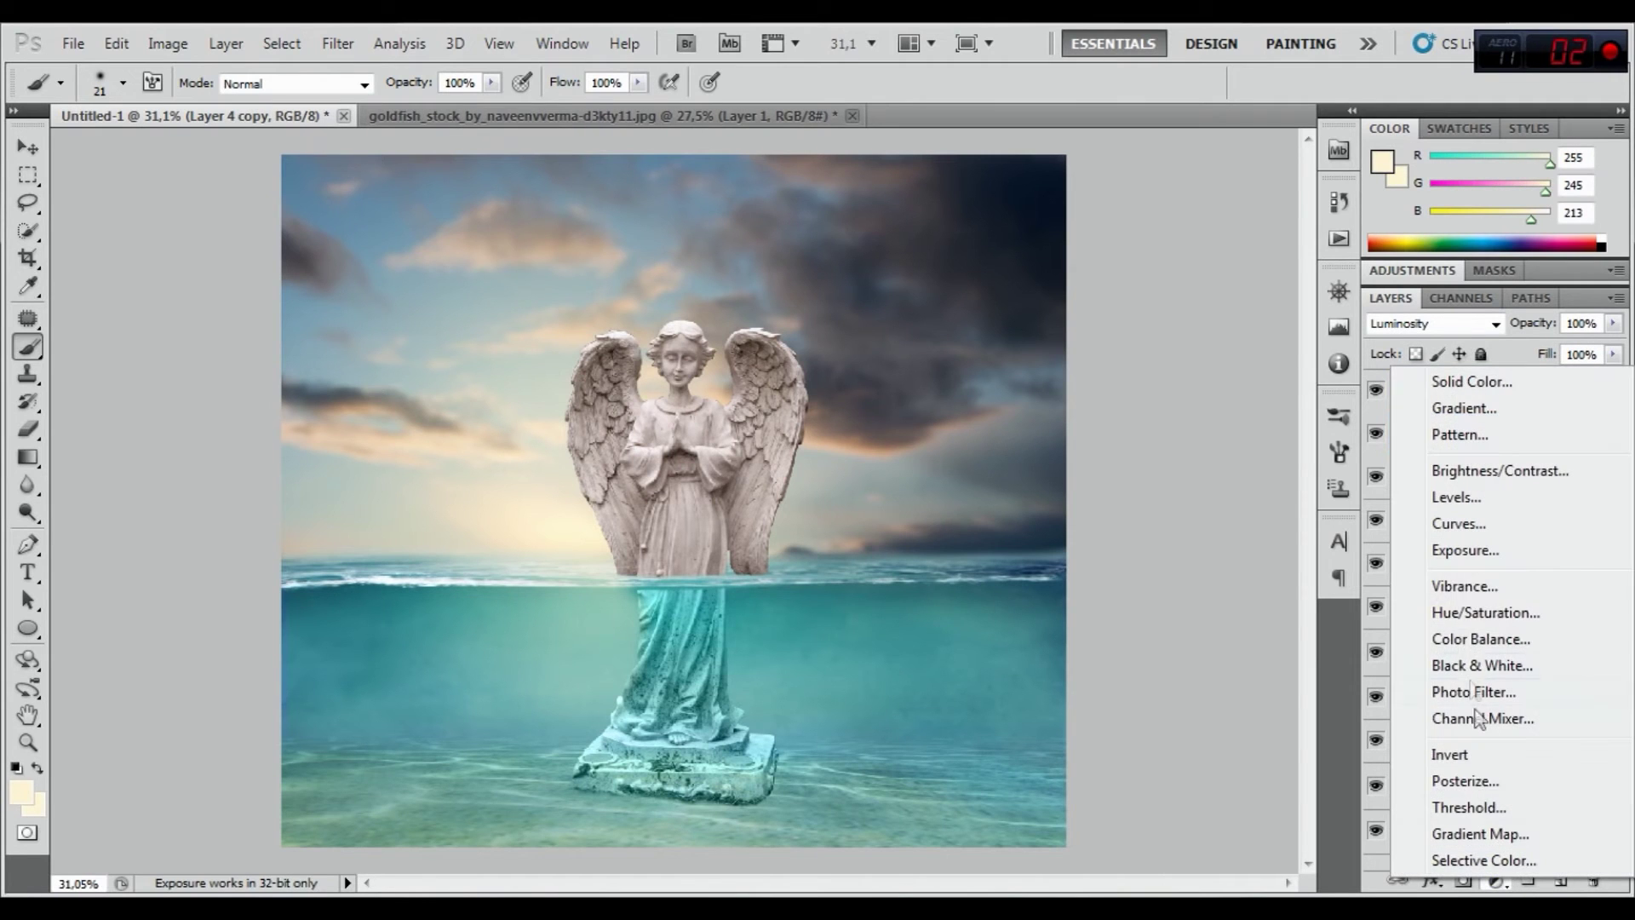
click(1415, 639)
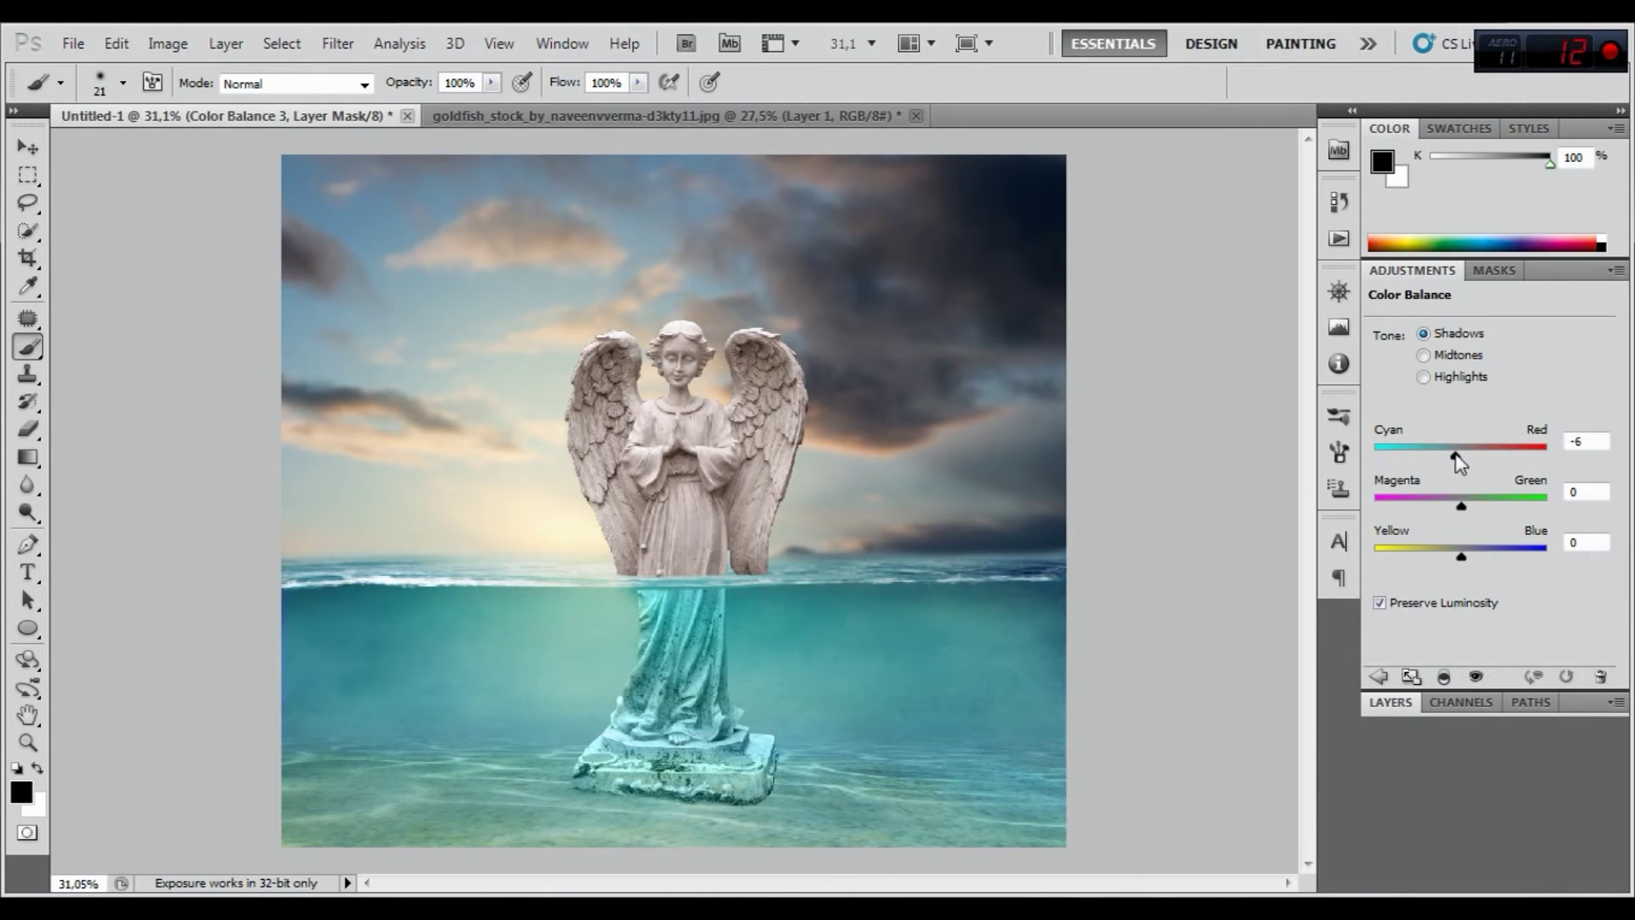
drag(1457, 461, 1450, 457)
Set midtones Cyan/Red to -15 and push midtones and highlights slightly toward blue
click(1434, 358)
drag(1443, 456, 1448, 458)
drag(1463, 554, 1465, 552)
click(1436, 380)
drag(1460, 550, 1463, 555)
Toggle the Color Balance layer to compare, and undo an accidental clipping release
click(1390, 701)
click(1377, 437)
click(1376, 437)
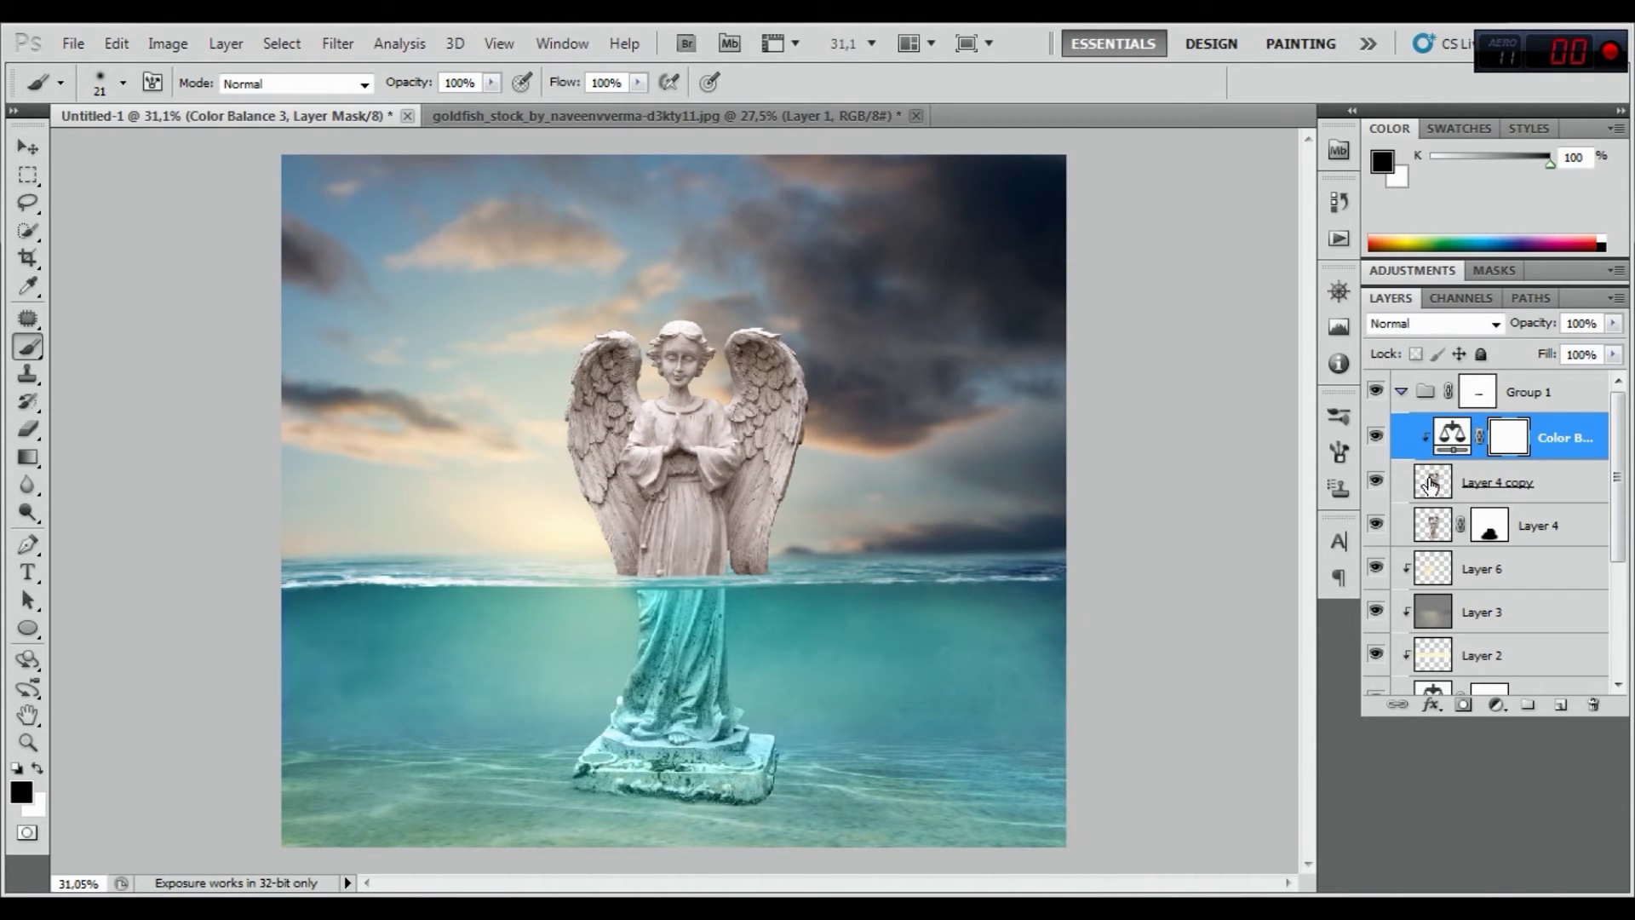
click(1377, 438)
click(1377, 438)
right_click(1554, 436)
click(1397, 604)
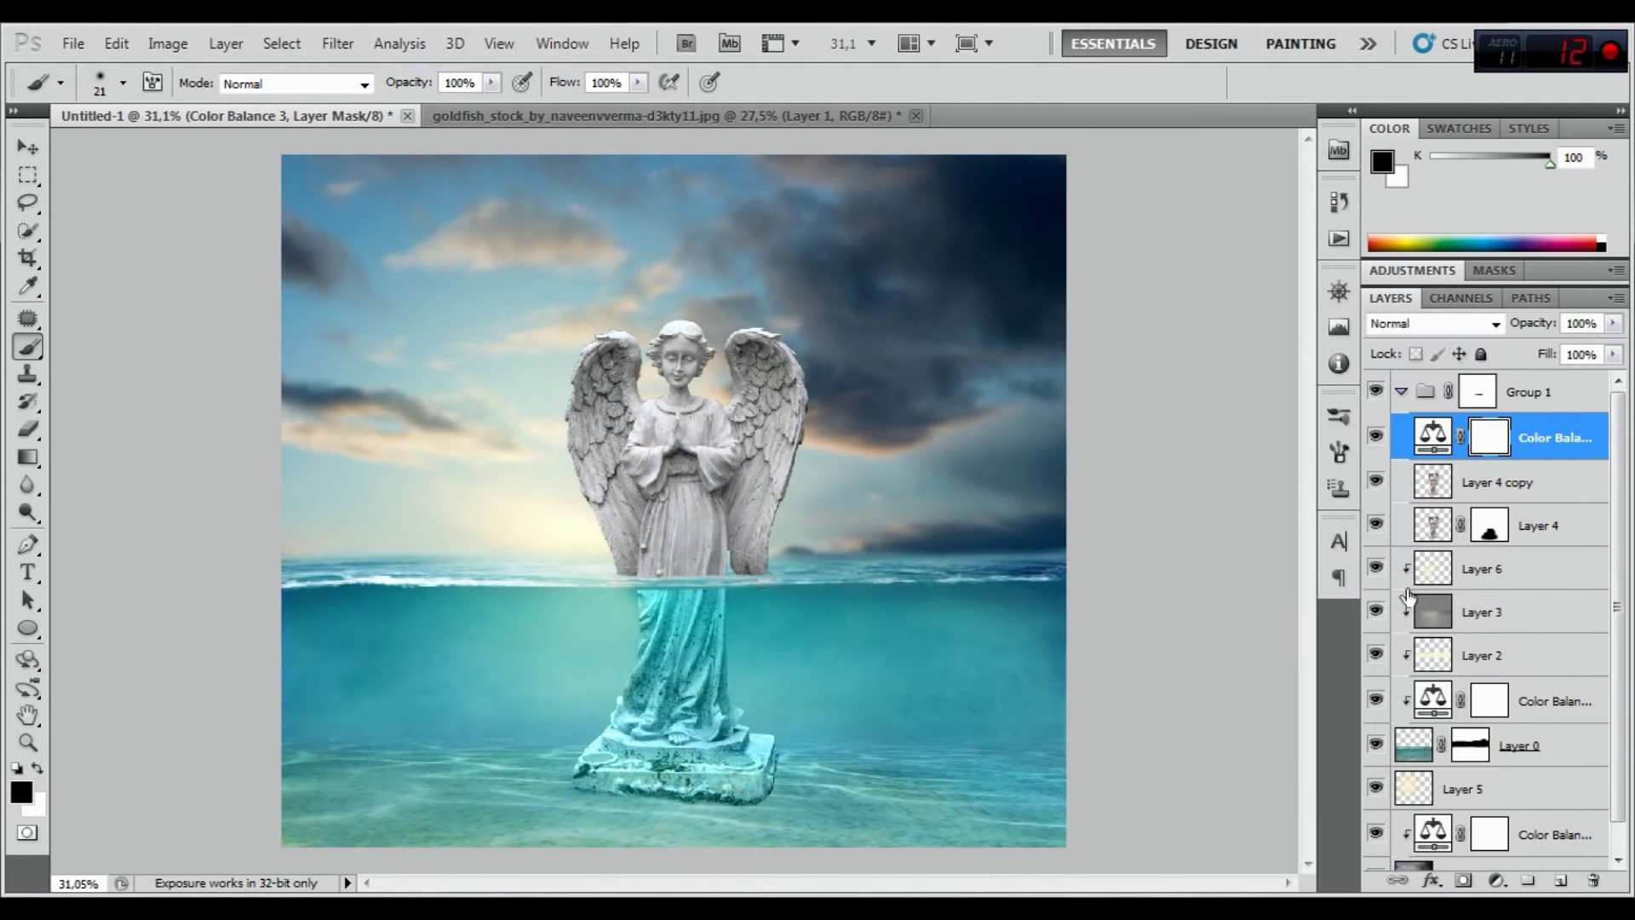
click(117, 43)
click(173, 114)
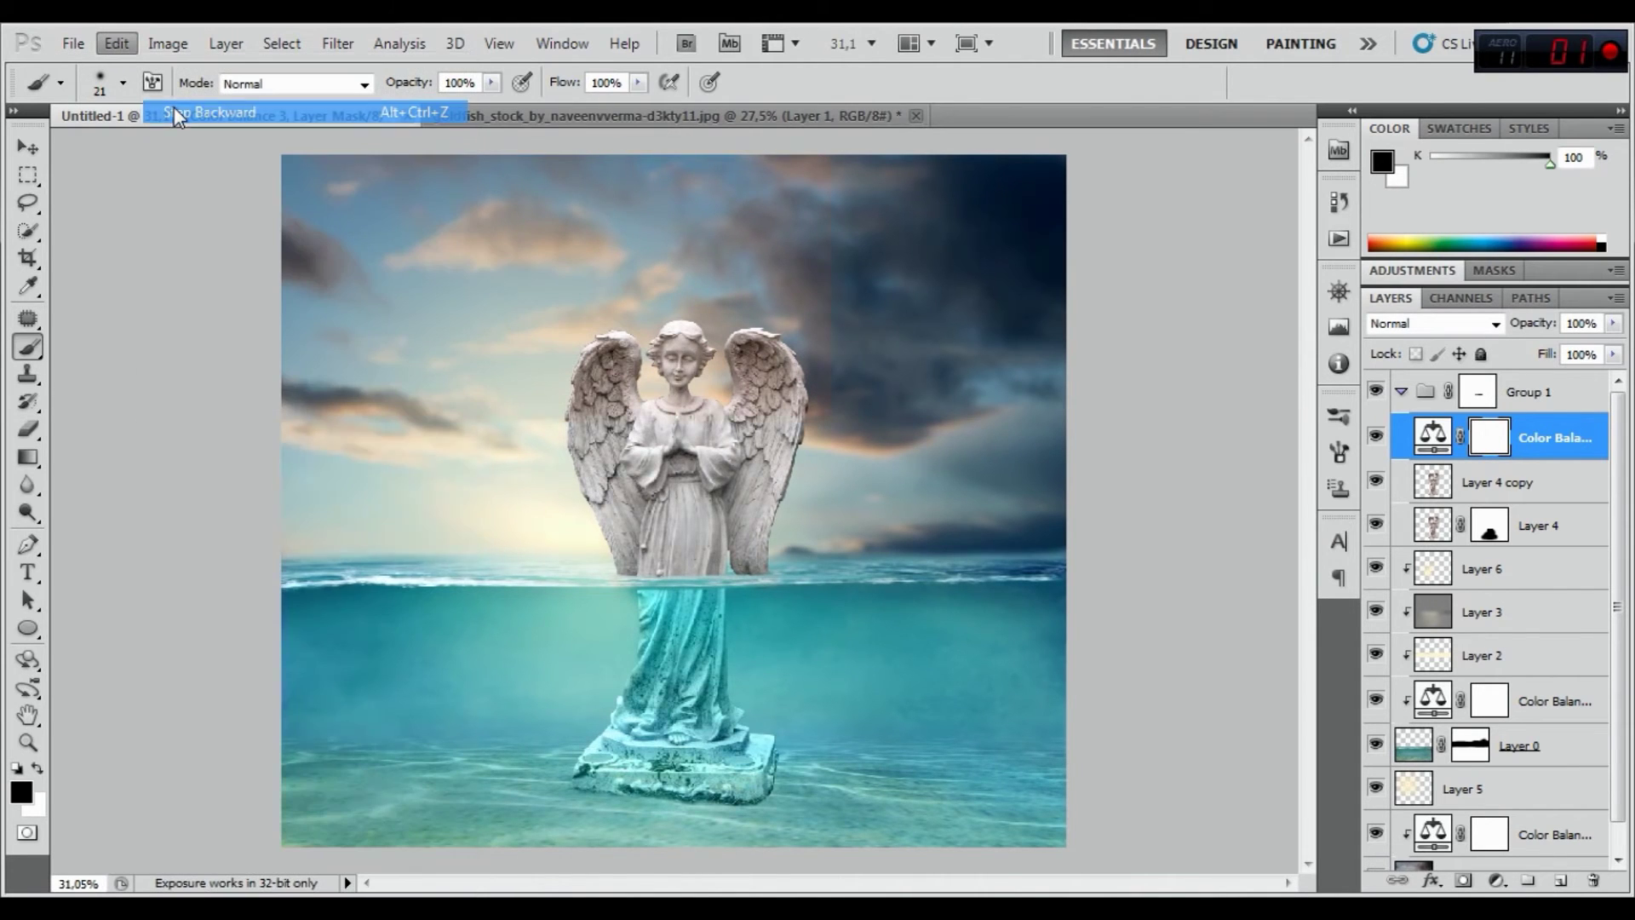
Move Color Balance directly above Layer 4 and clip it to that layer
drag(1564, 436, 1553, 492)
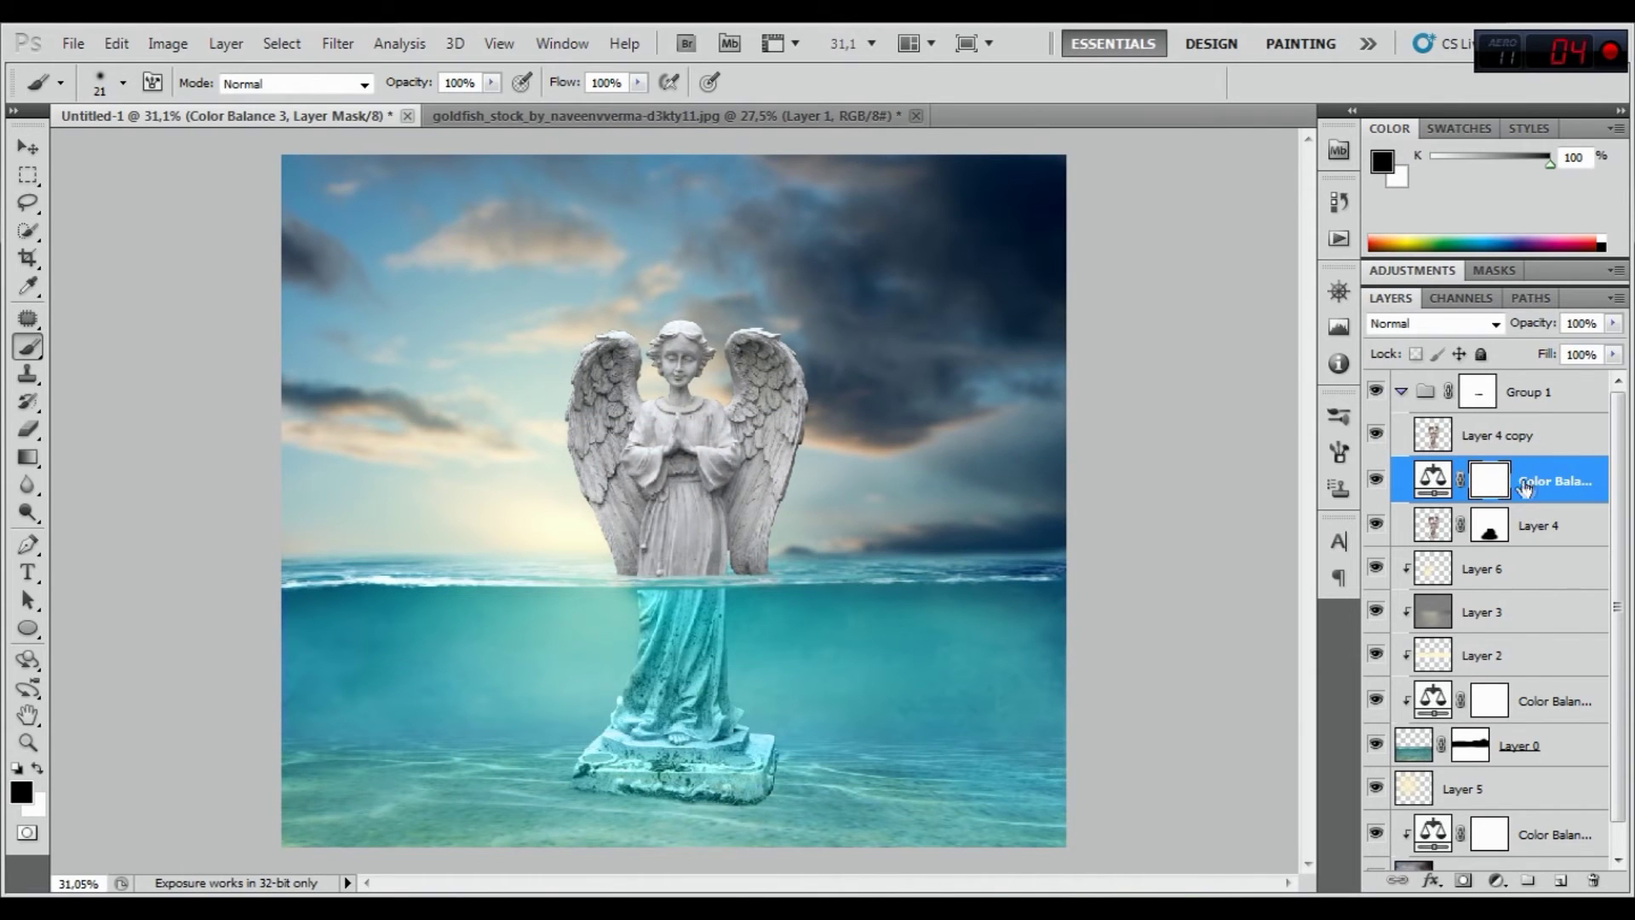
right_click(1535, 477)
click(1363, 604)
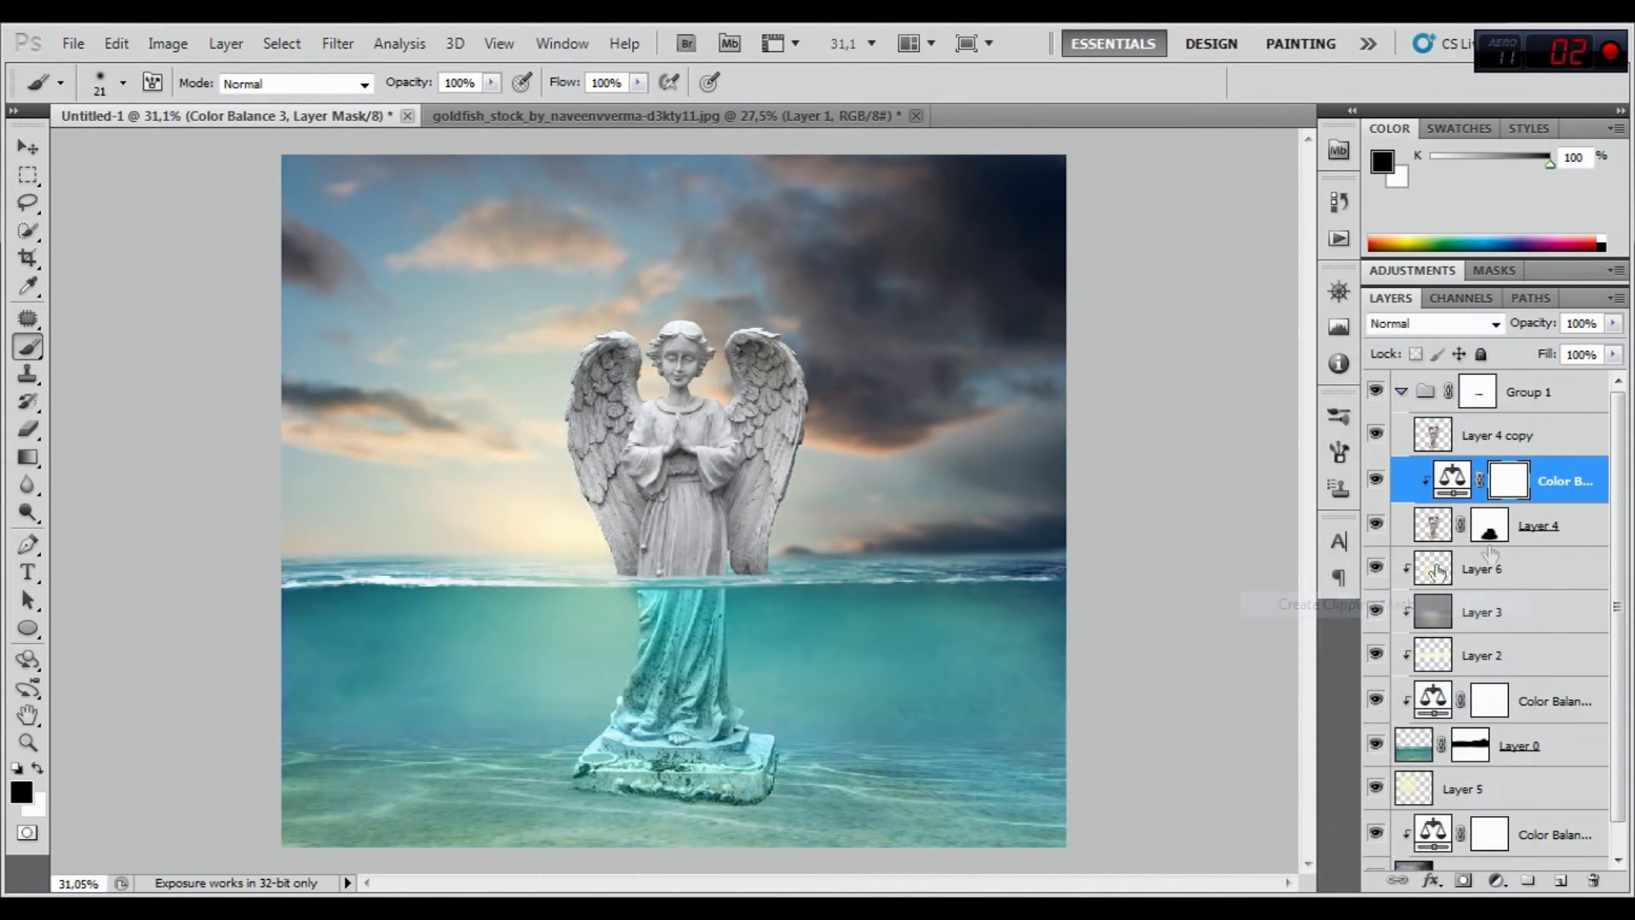
click(1377, 482)
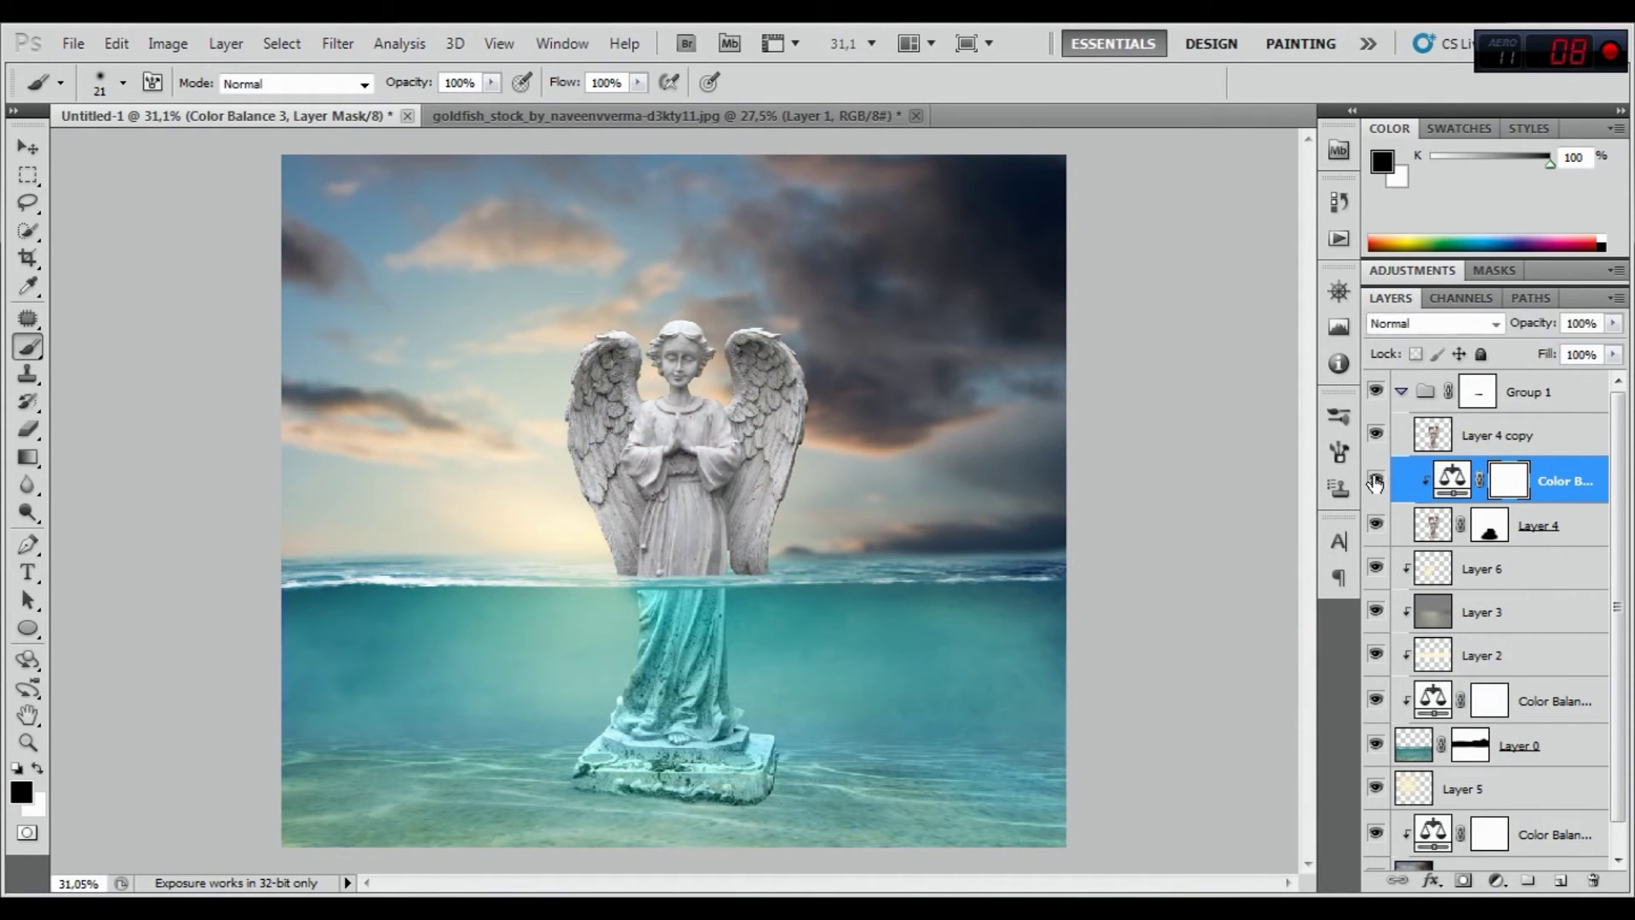
click(1377, 482)
click(1377, 482)
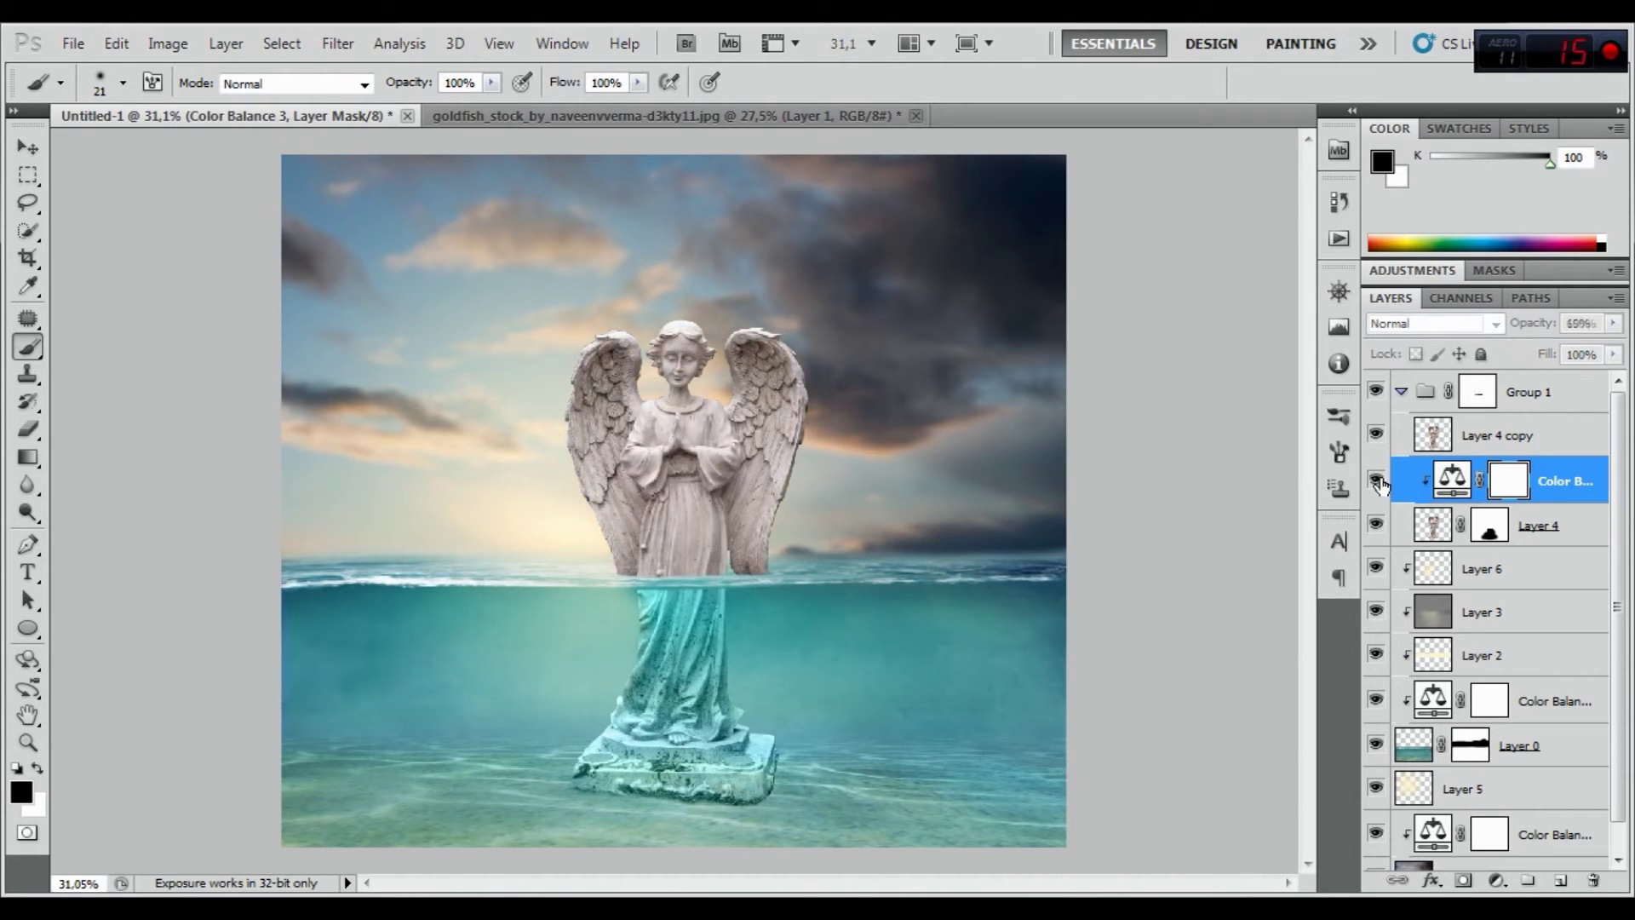
click(1542, 439)
click(1509, 572)
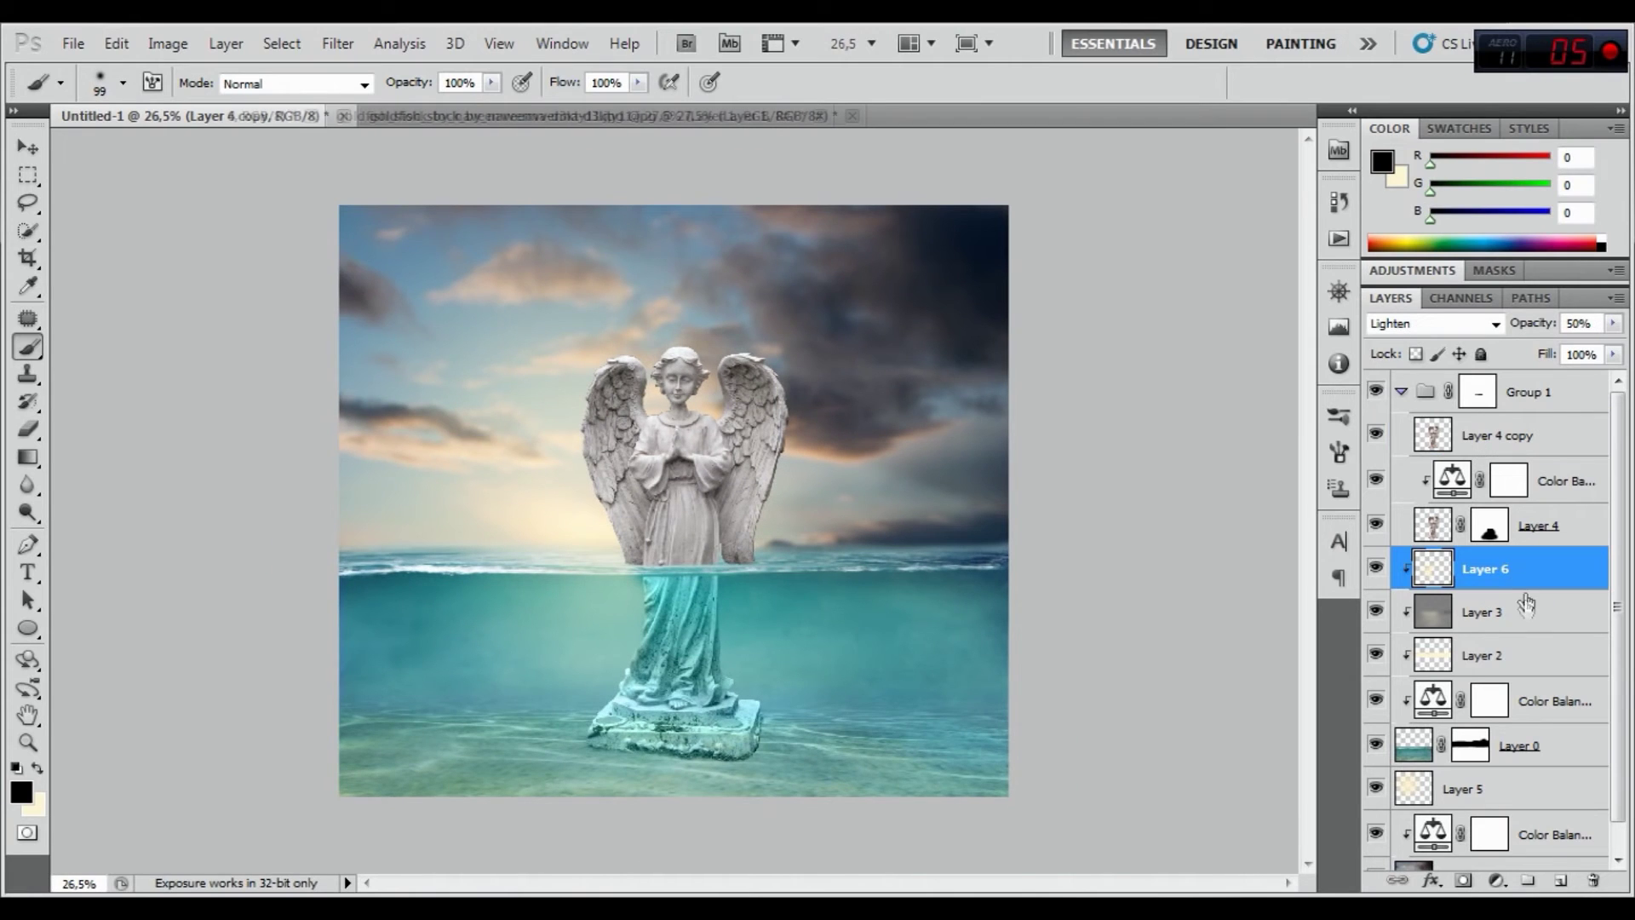
Paint a black shadow below the statue base on a new layer at 29% opacity
click(1555, 883)
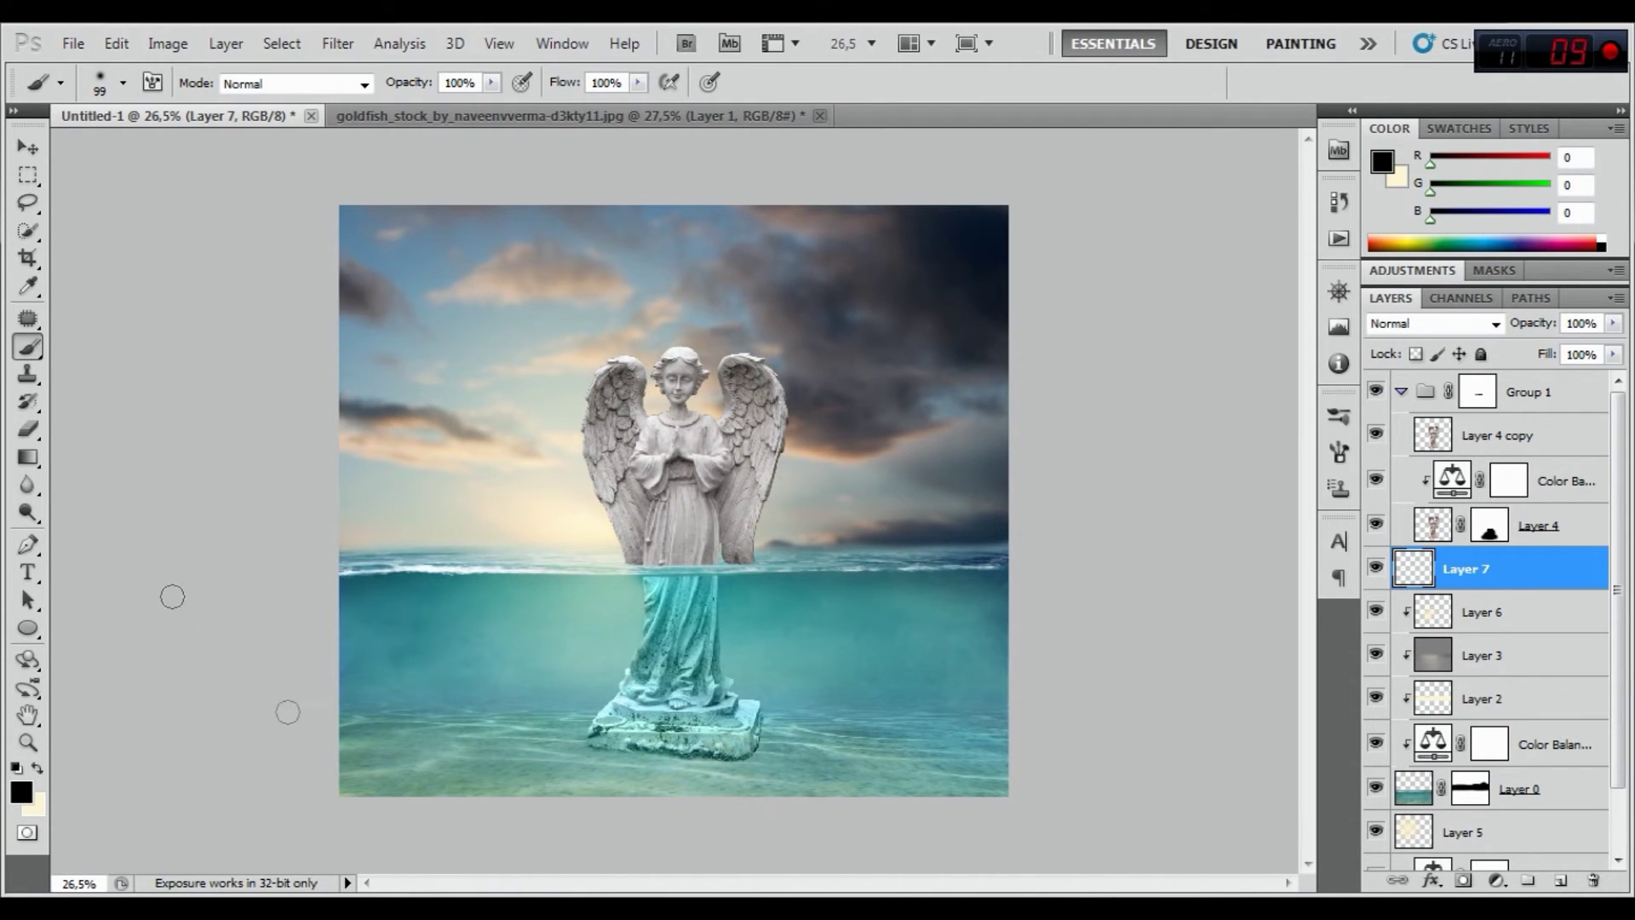
mouse_move(605, 752)
mouse_down()
mouse_move(697, 788)
mouse_move(743, 741)
mouse_move(807, 808)
mouse_up()
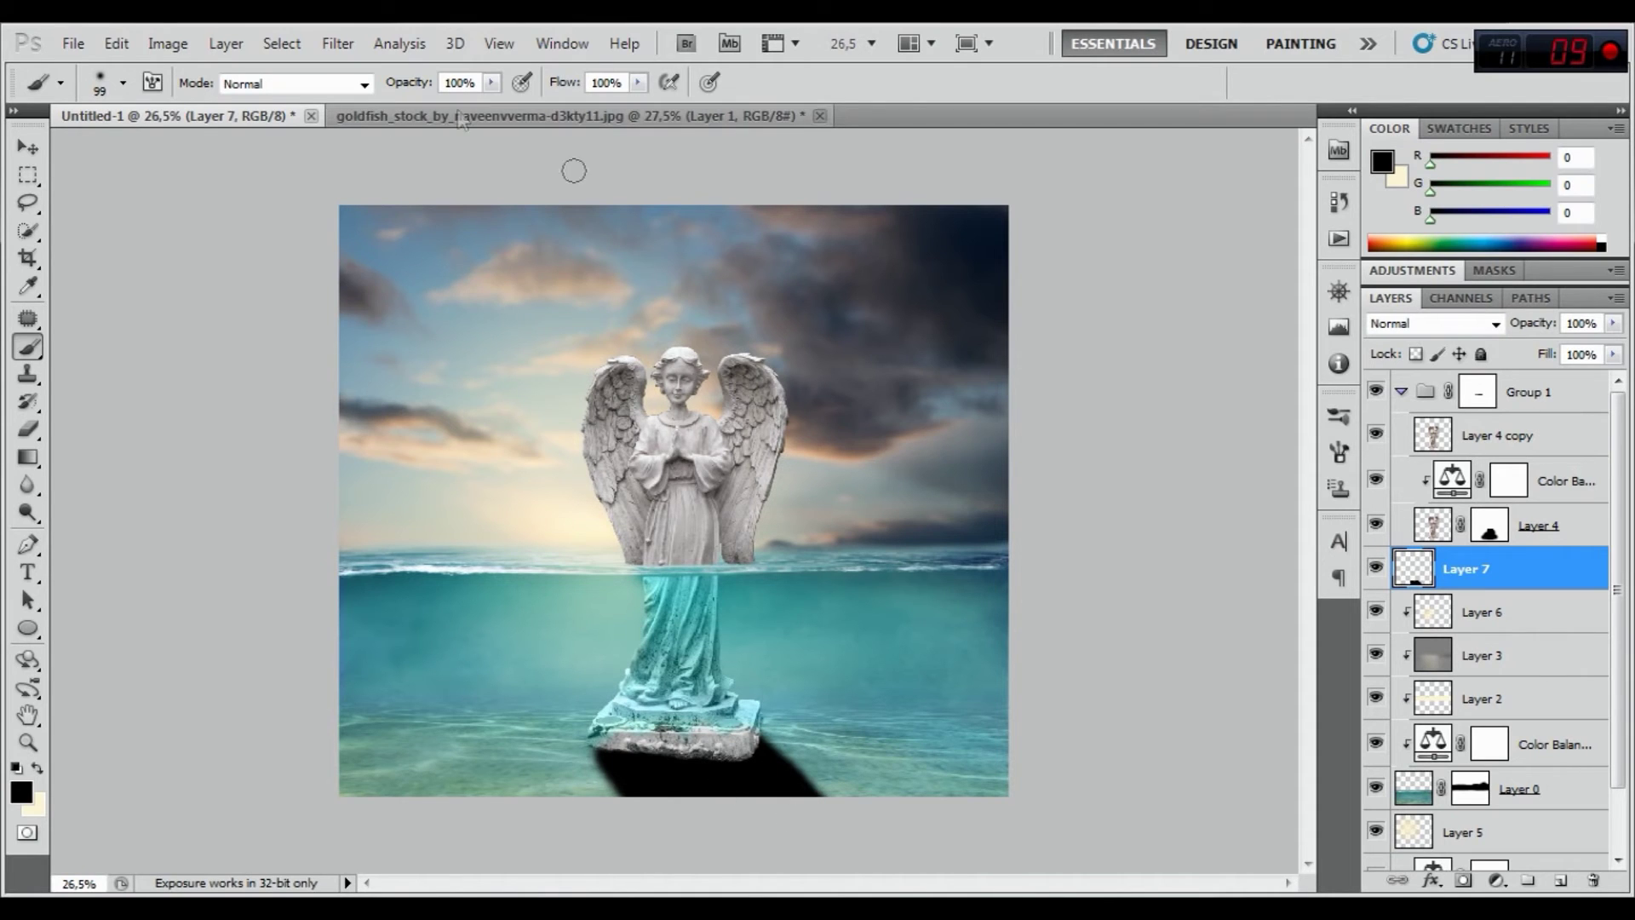
drag(1529, 327, 1458, 327)
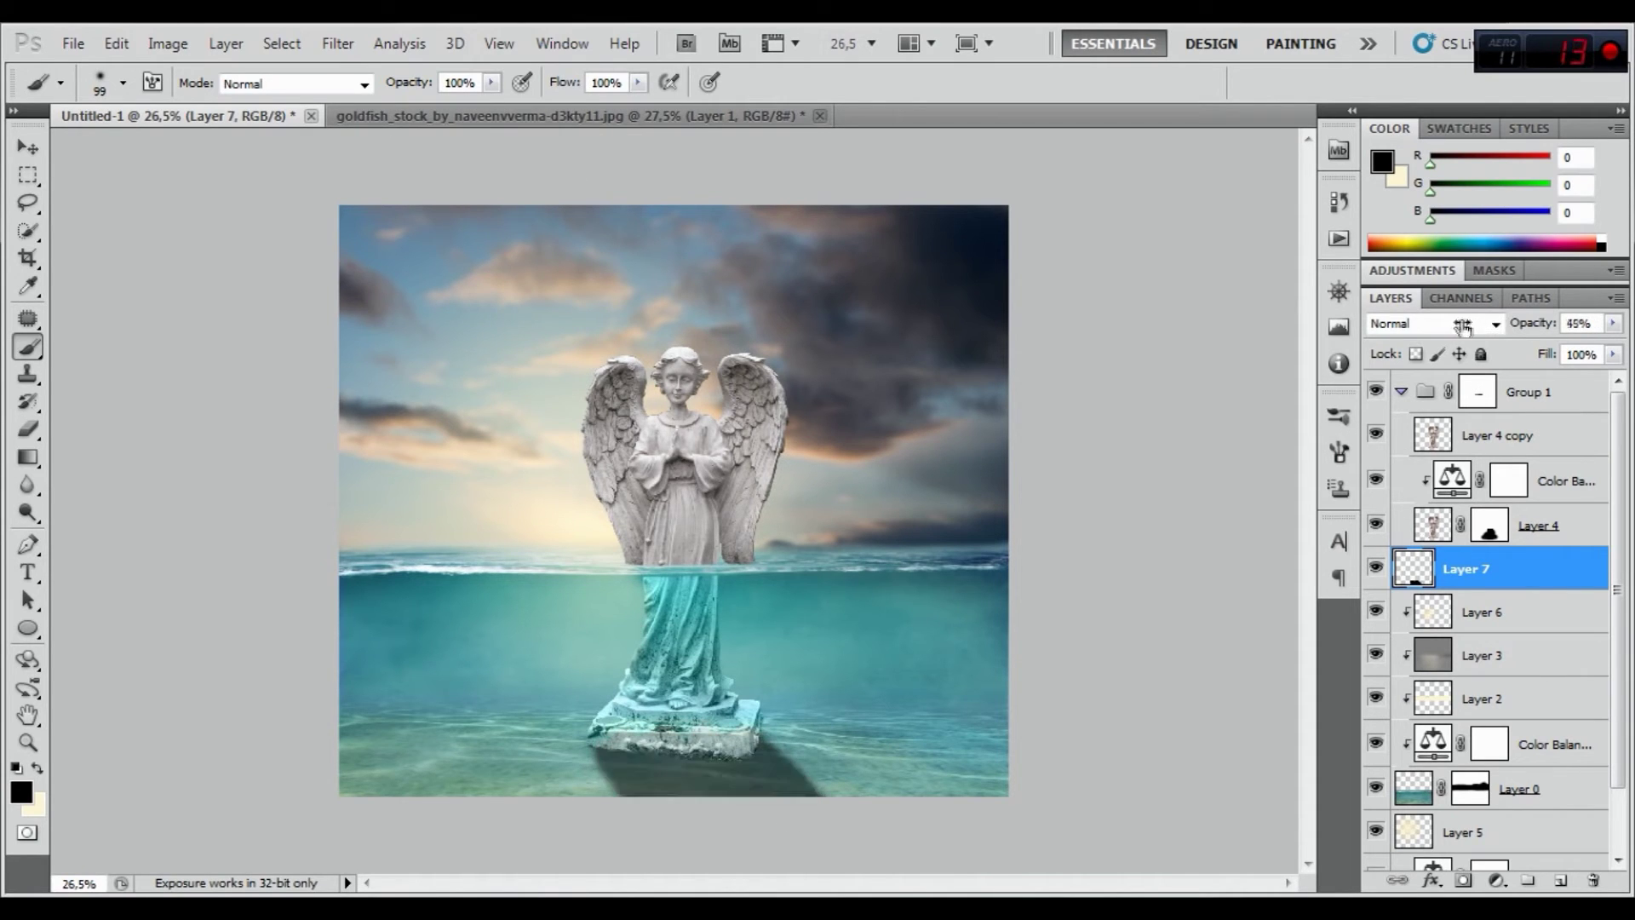
drag(1450, 327, 1446, 326)
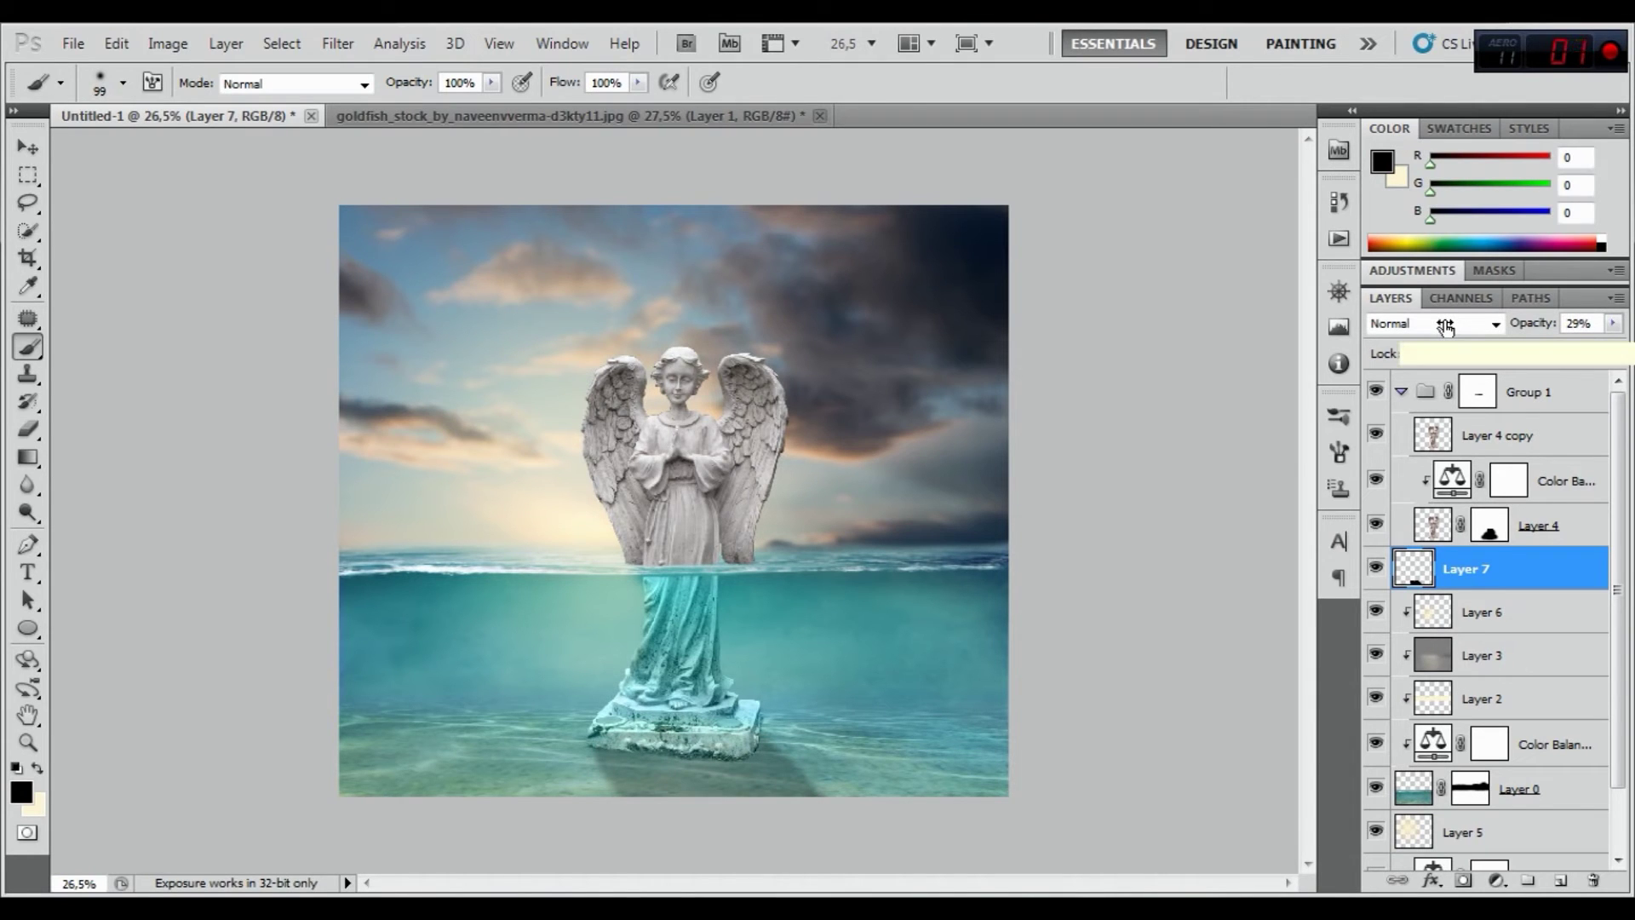
Soften the shadow with a 32.7 px Gaussian Blur
click(337, 43)
mouse_move(383, 262)
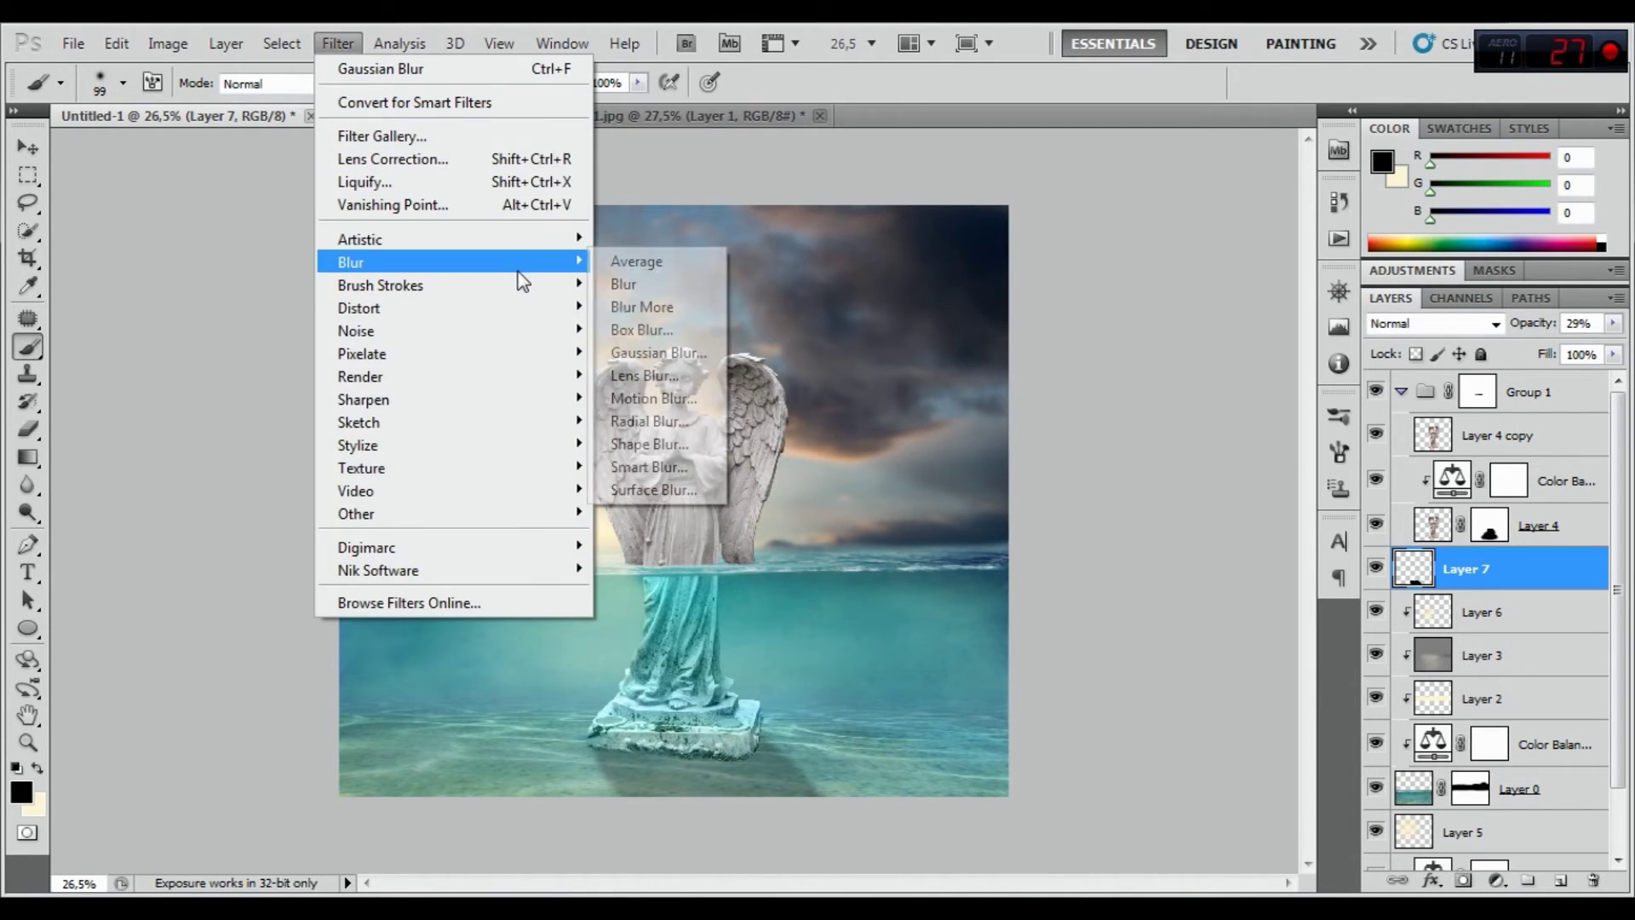
click(686, 352)
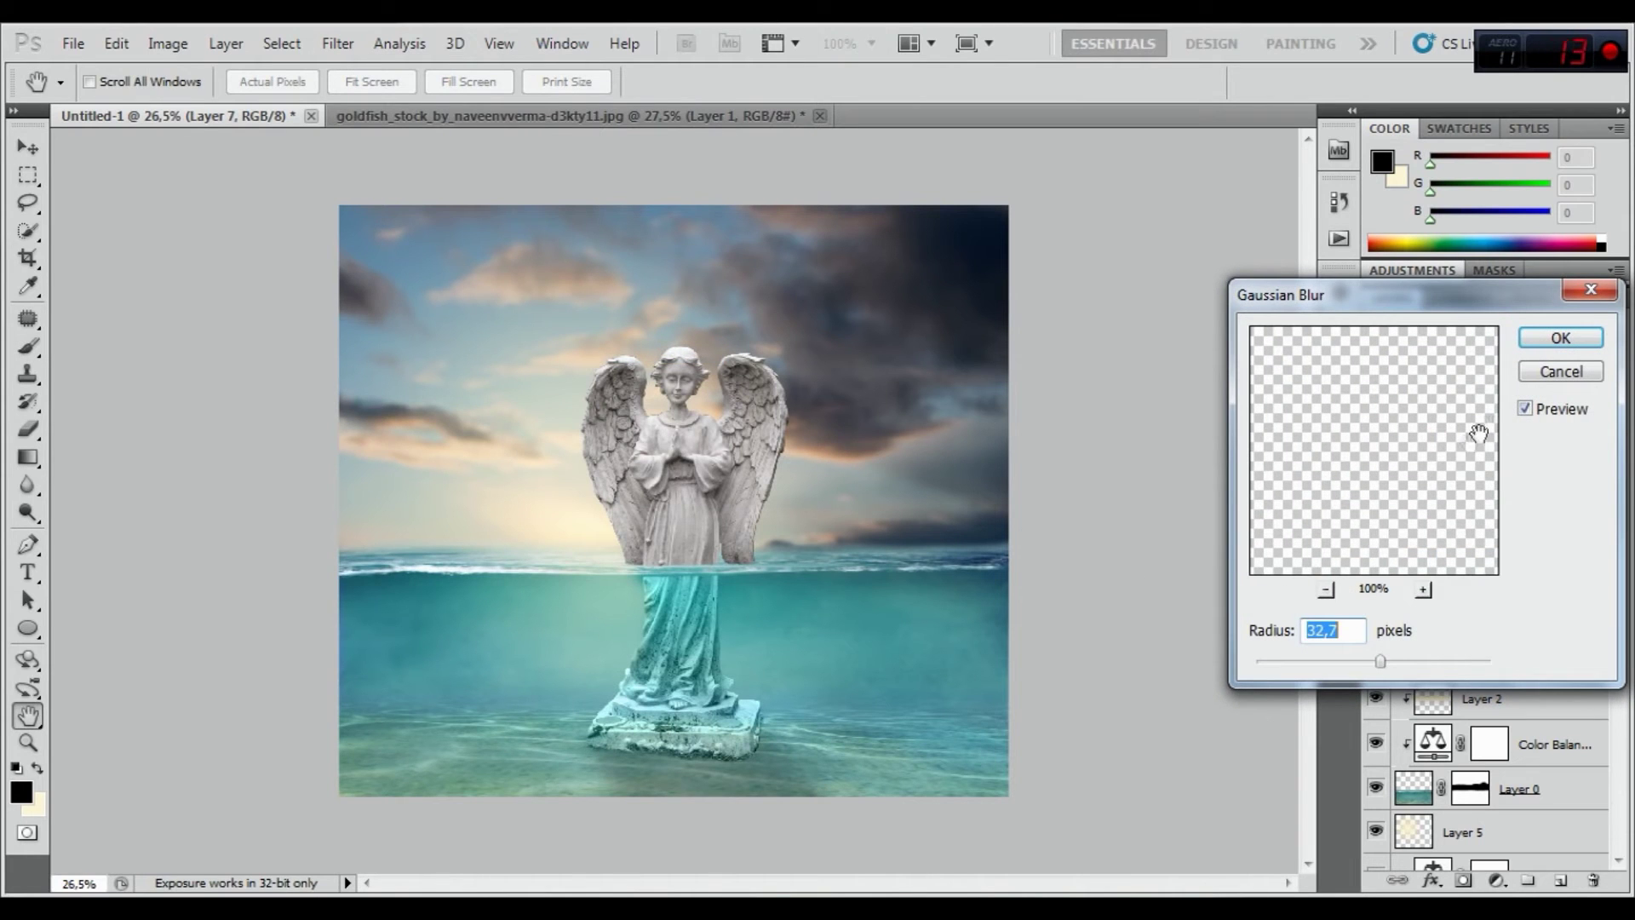
click(1560, 337)
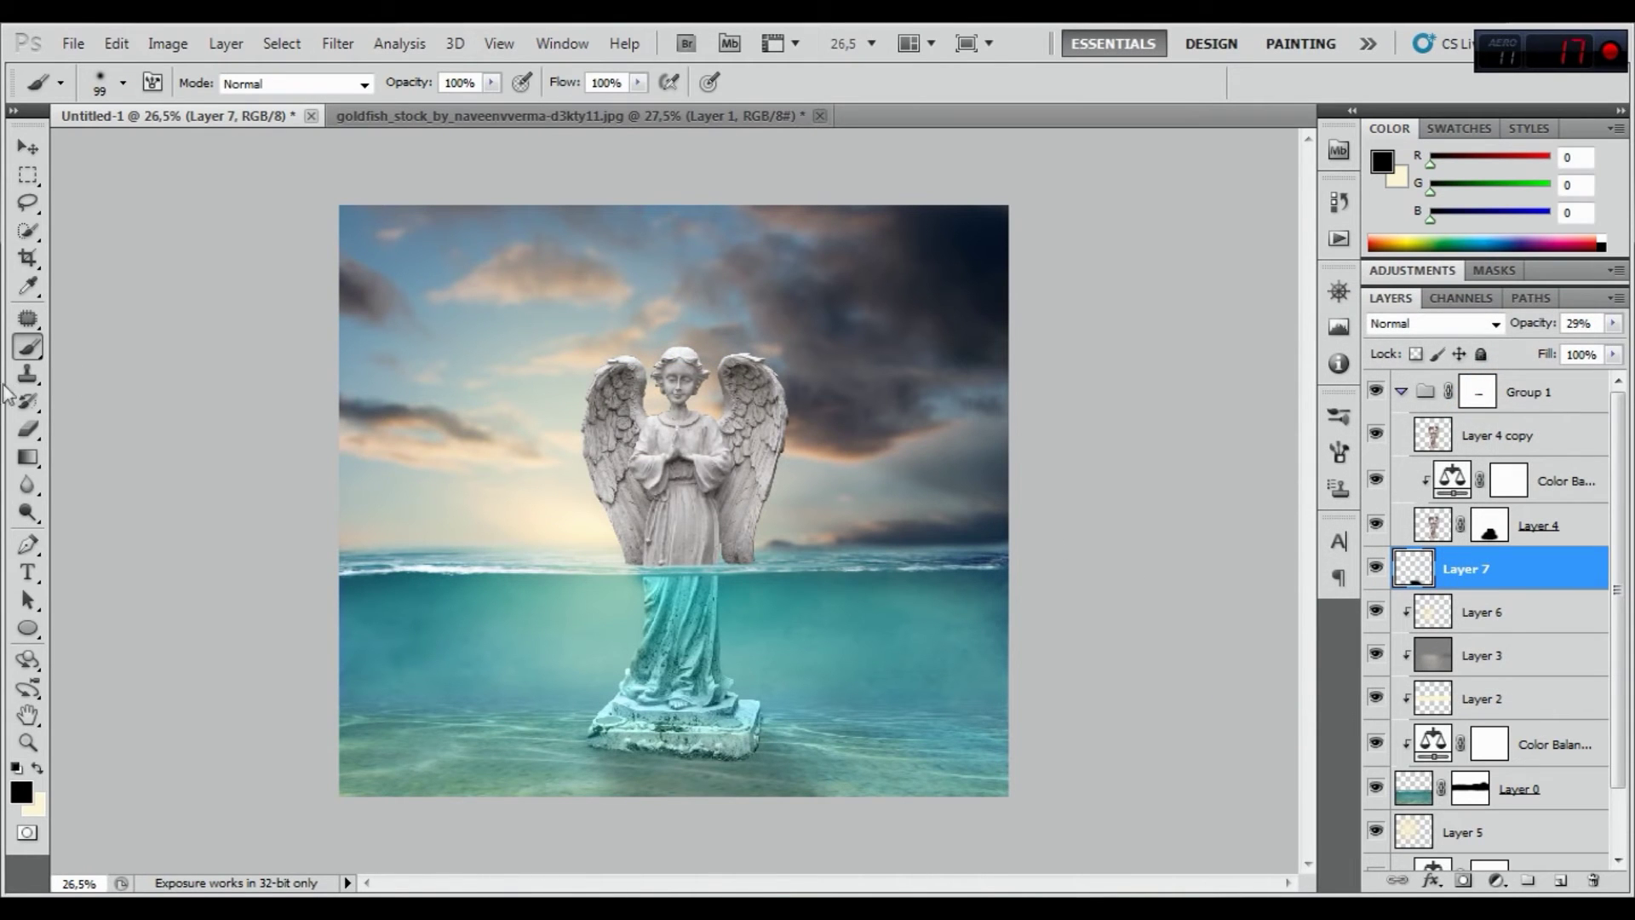
Erase part of the shadow near the bottom edge with a 180 px soft Eraser
click(28, 428)
right_click(490, 733)
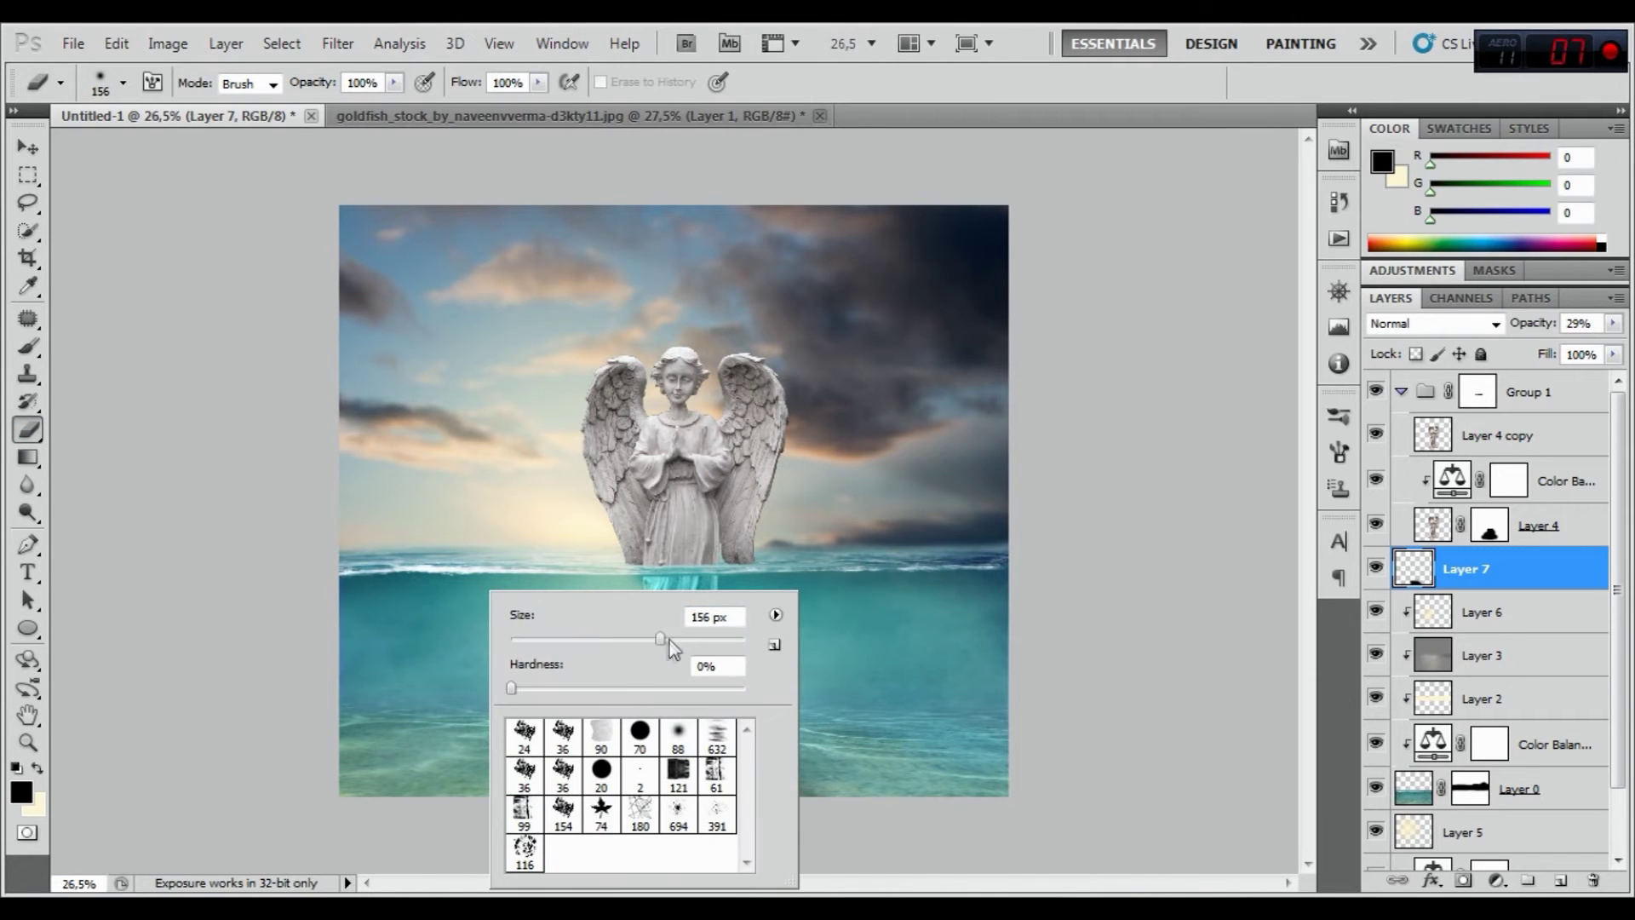
text(180)
key(Return)
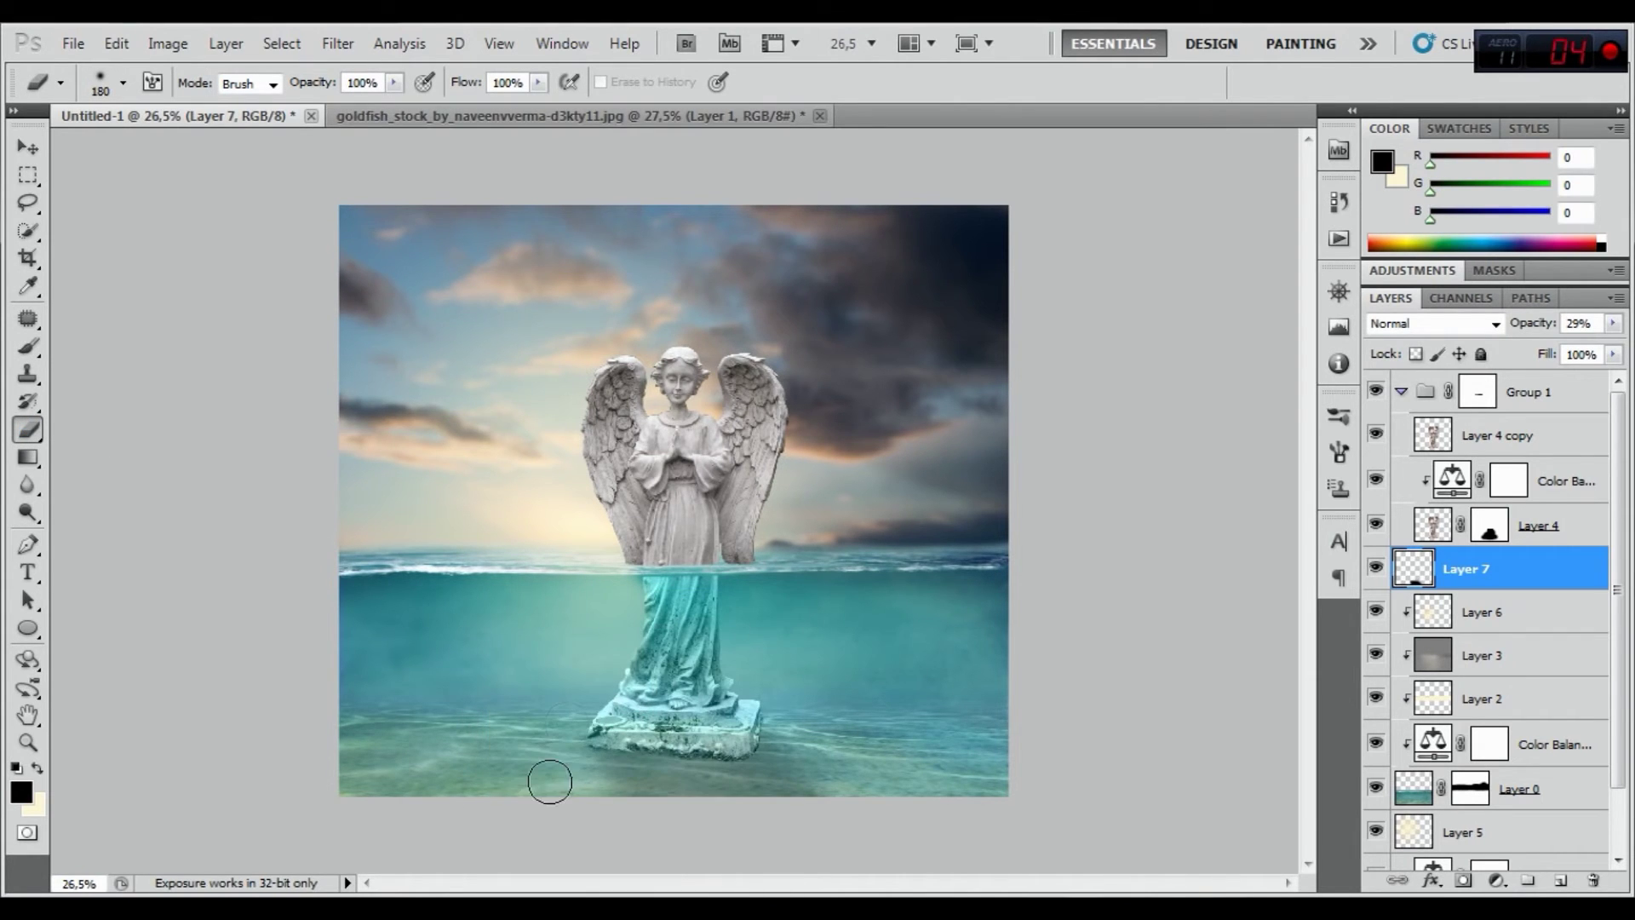
drag(581, 808, 602, 819)
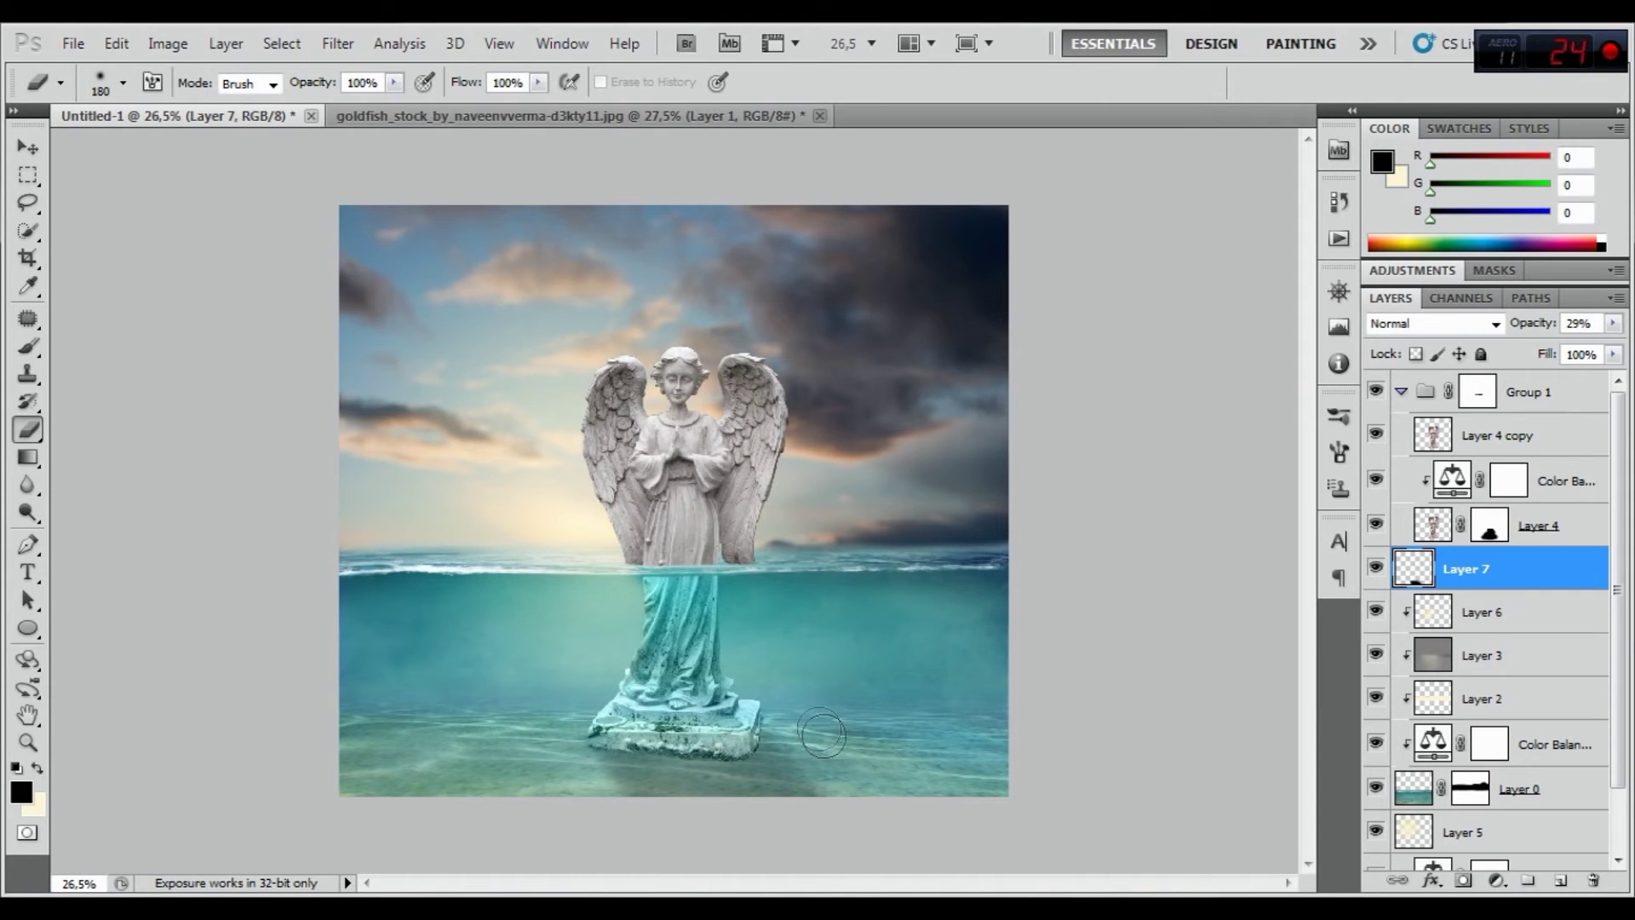
click(1378, 569)
click(1378, 569)
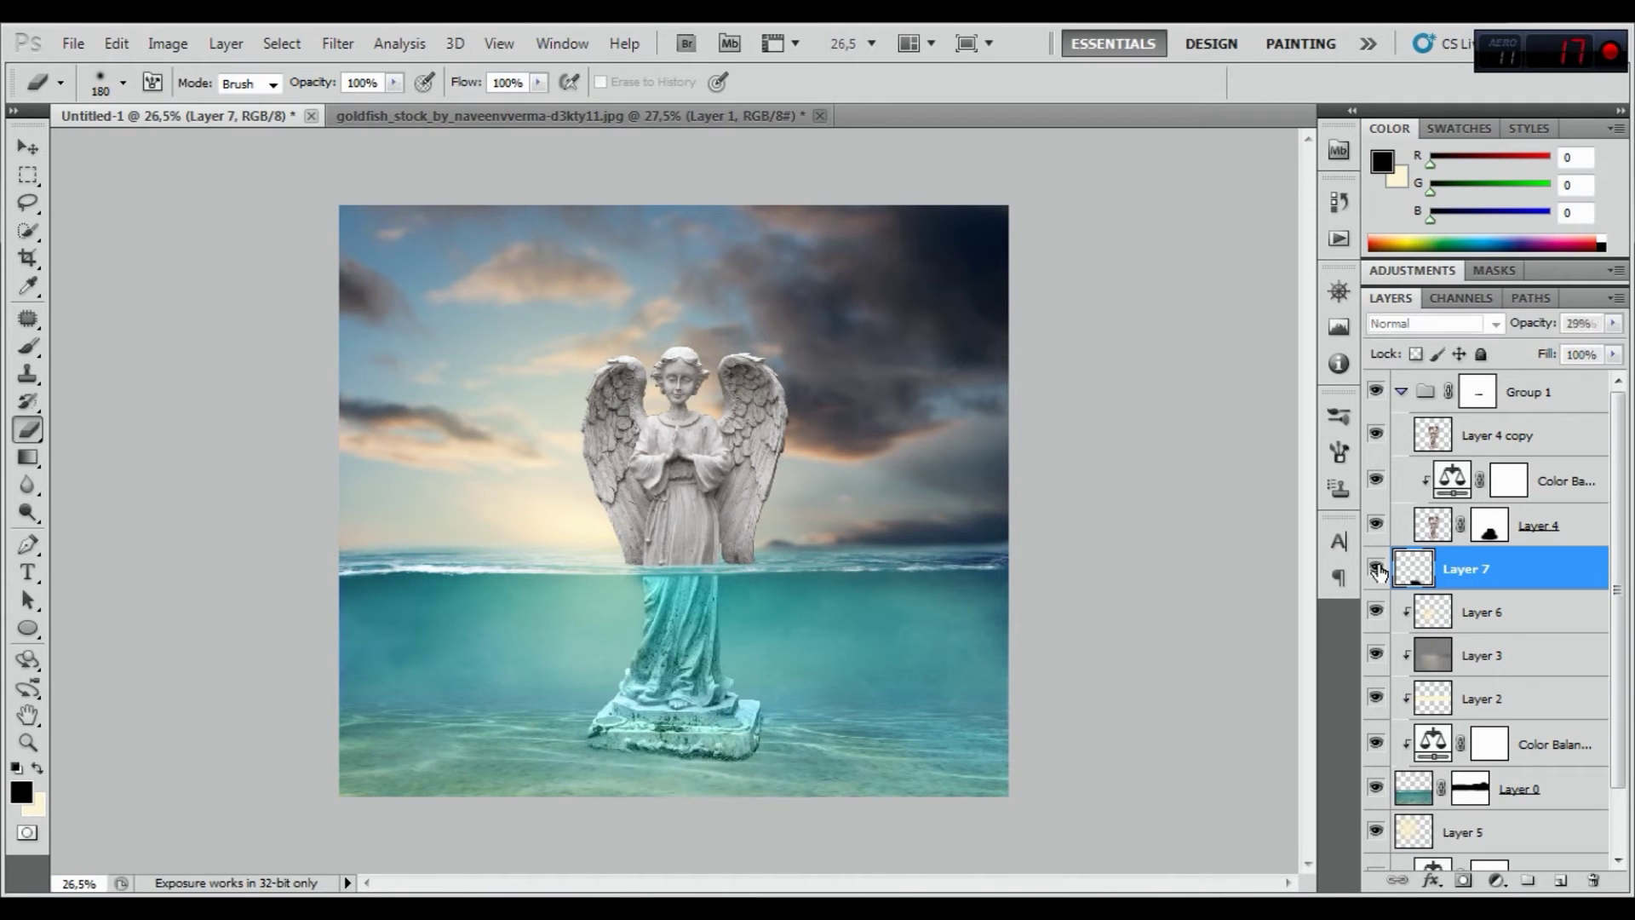
click(1520, 435)
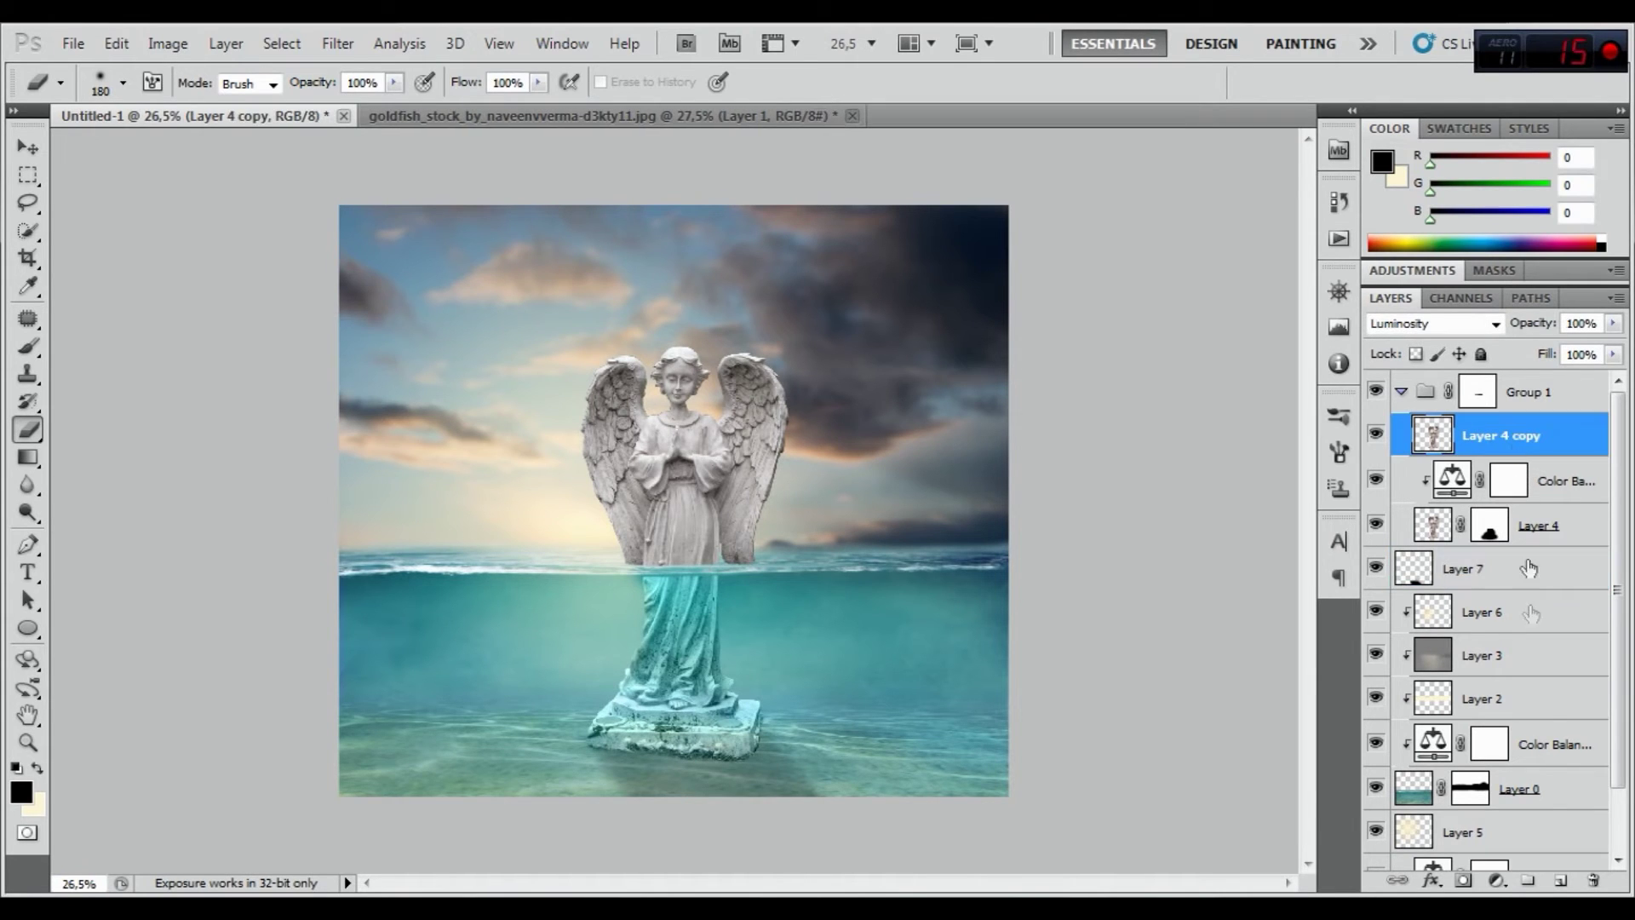
Add a new layer above the statue copy and fill it with 50% Gray
click(1561, 883)
click(117, 44)
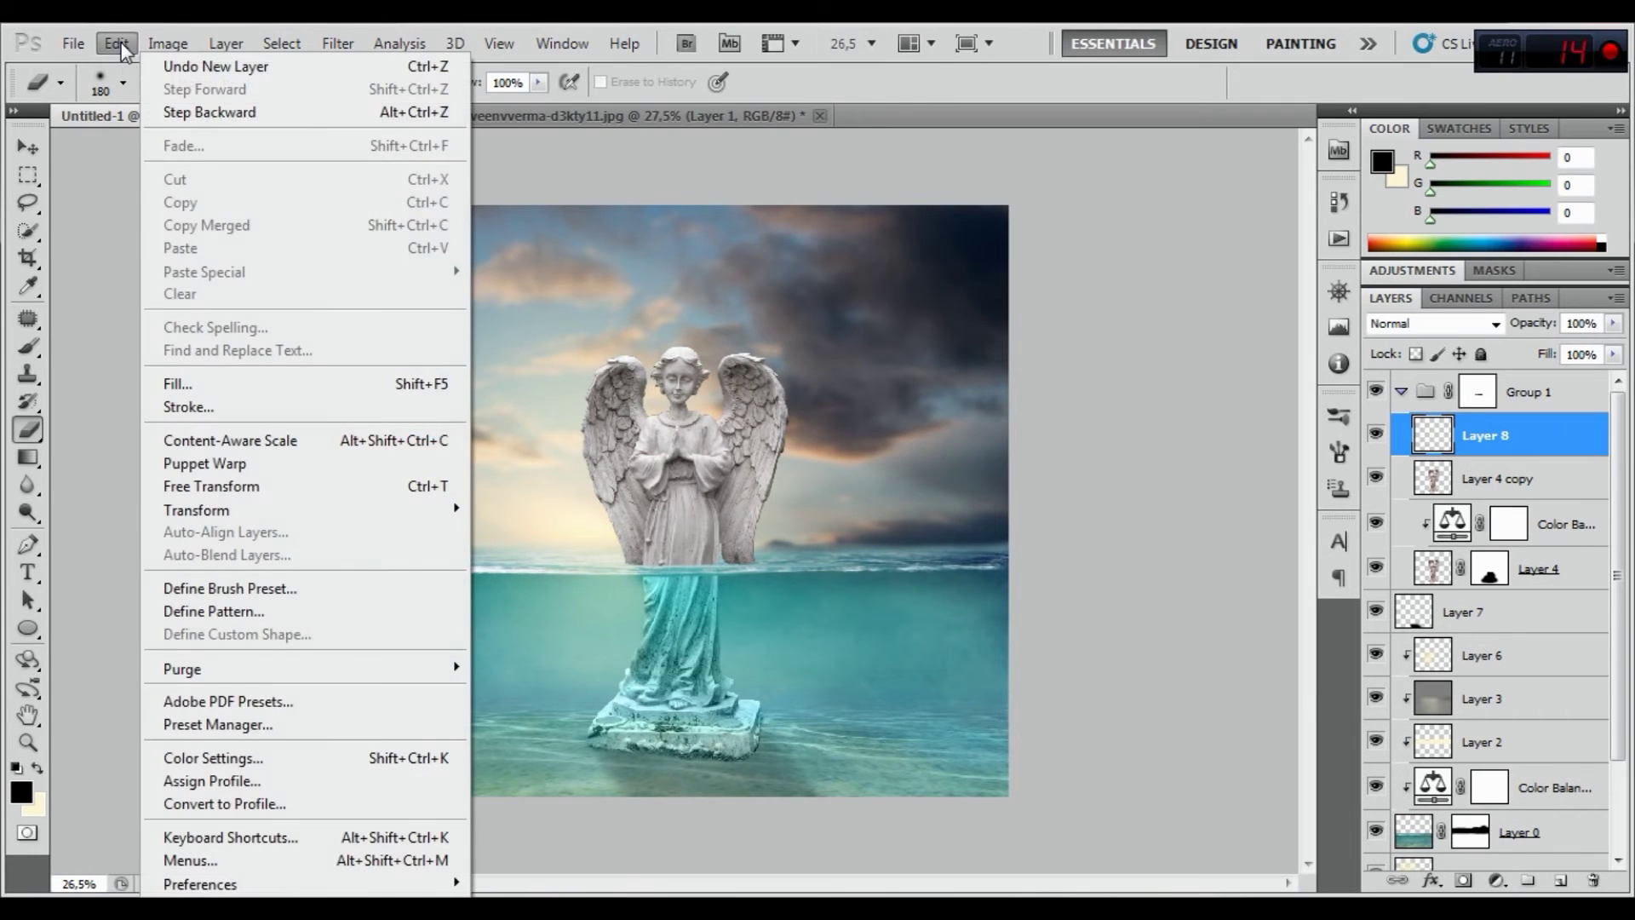
click(196, 383)
click(733, 294)
click(751, 490)
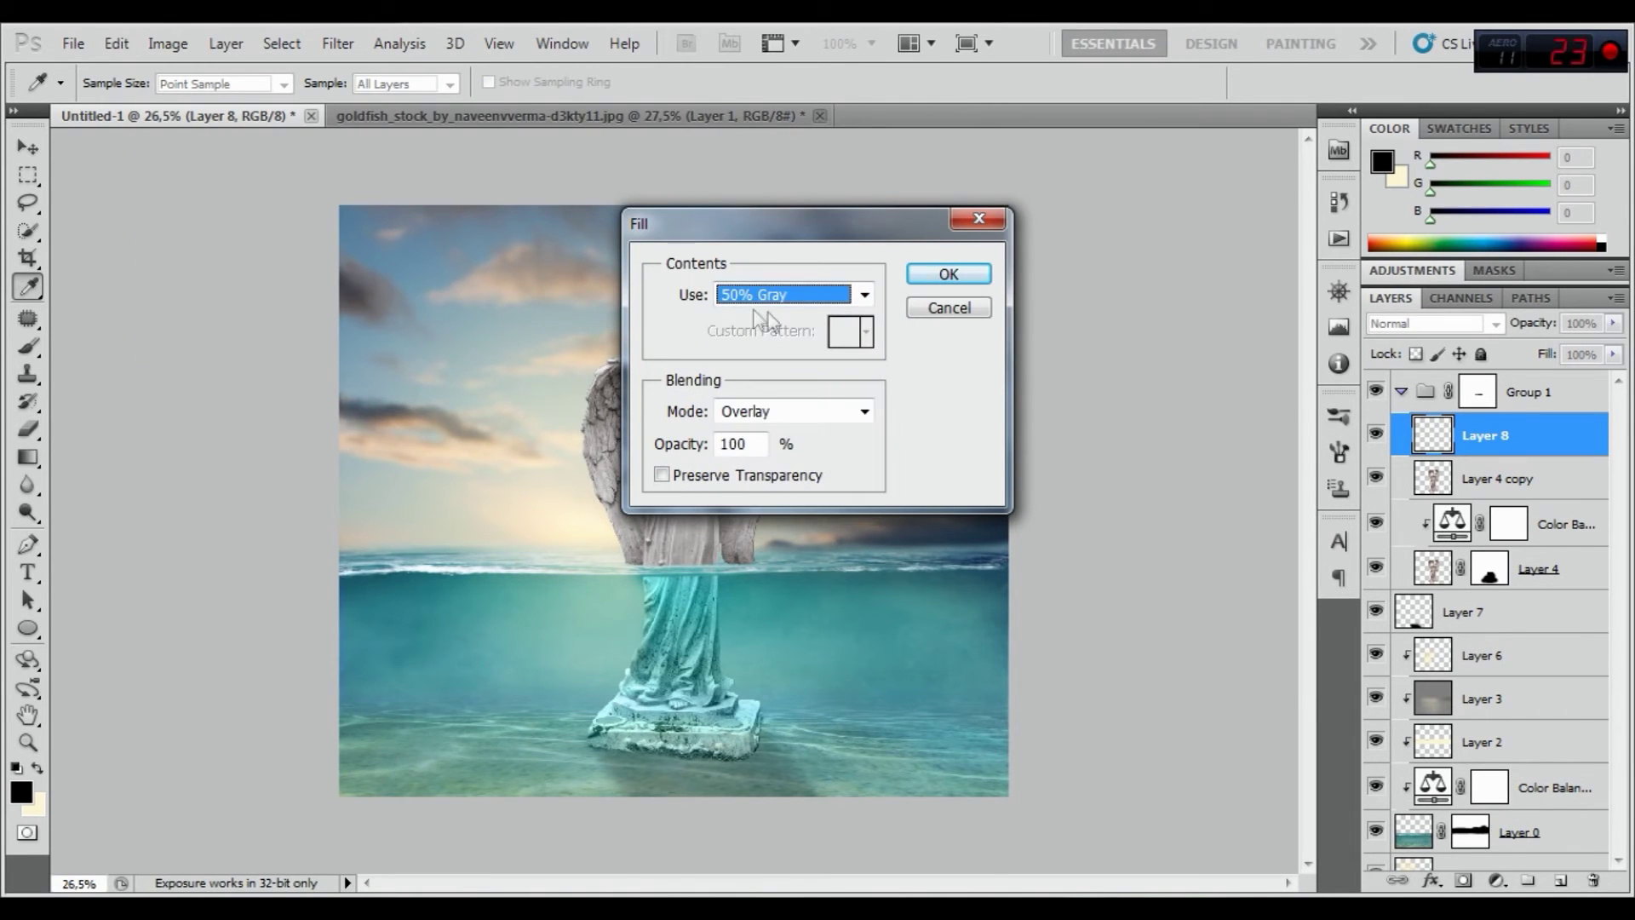
click(974, 273)
Set Layer 8's blend mode to Overlay so the grey disappears
key(e)
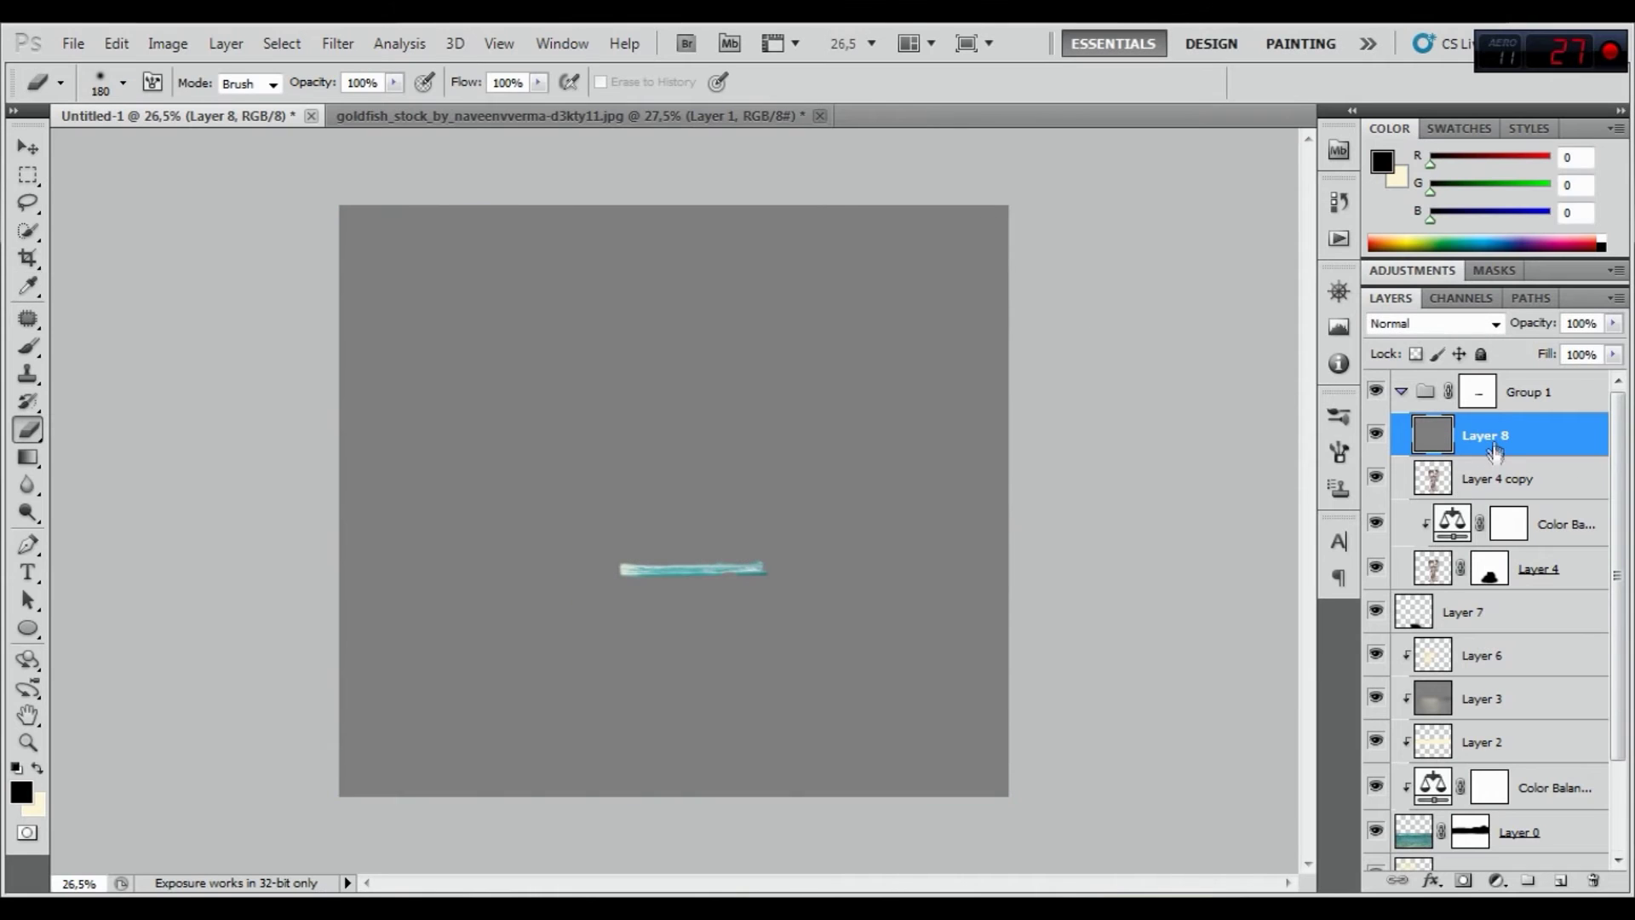
click(1463, 325)
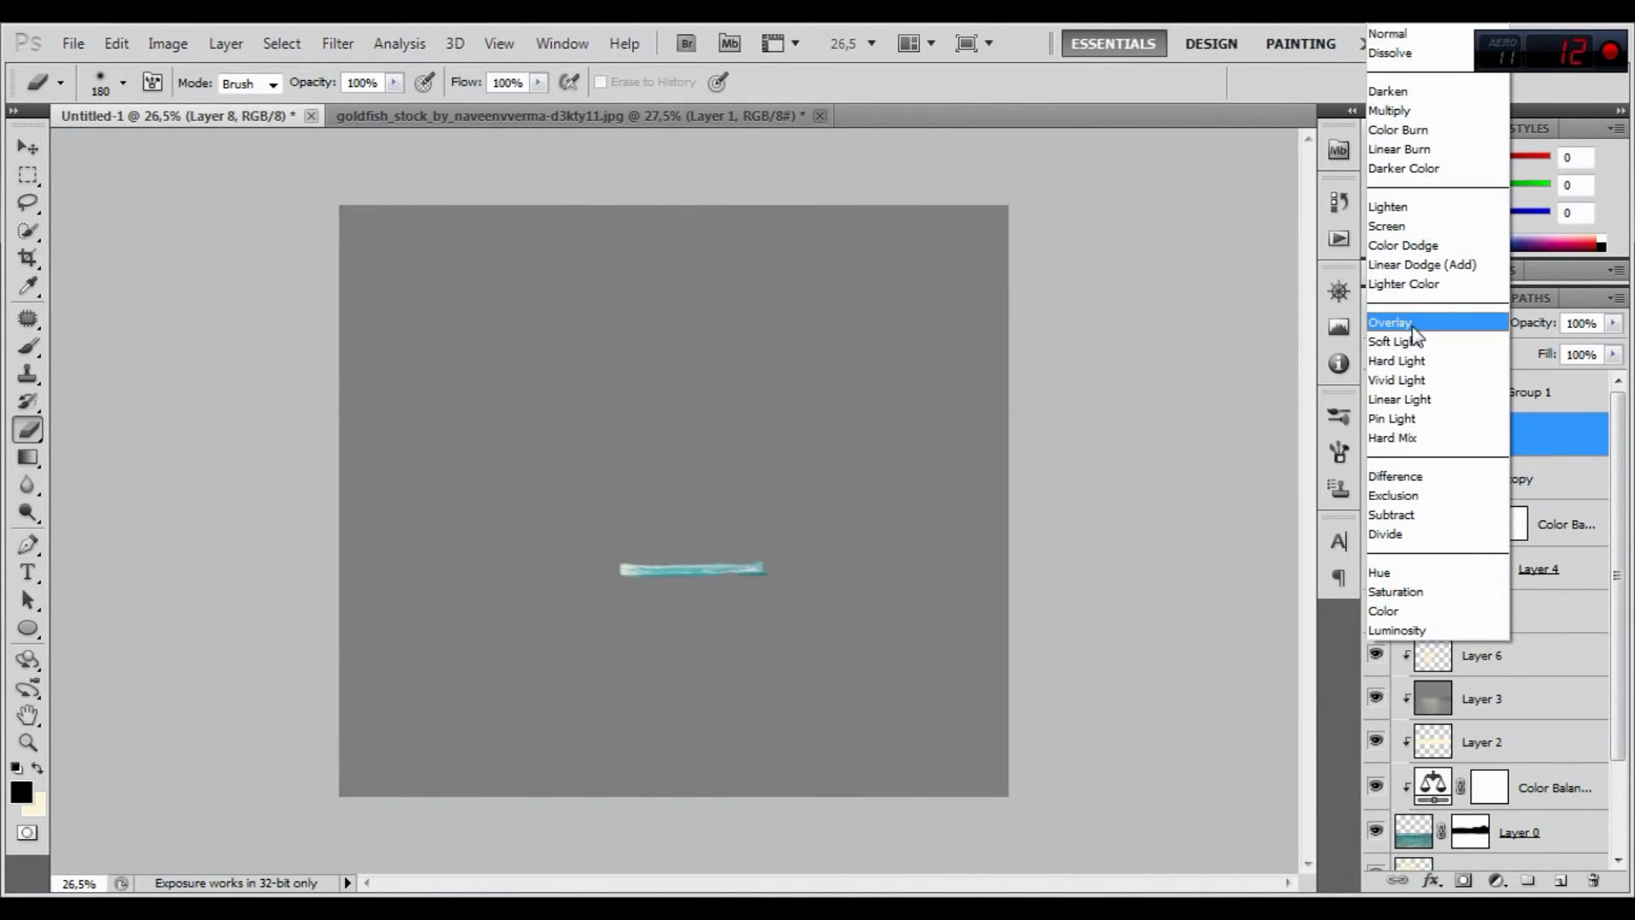
click(1439, 322)
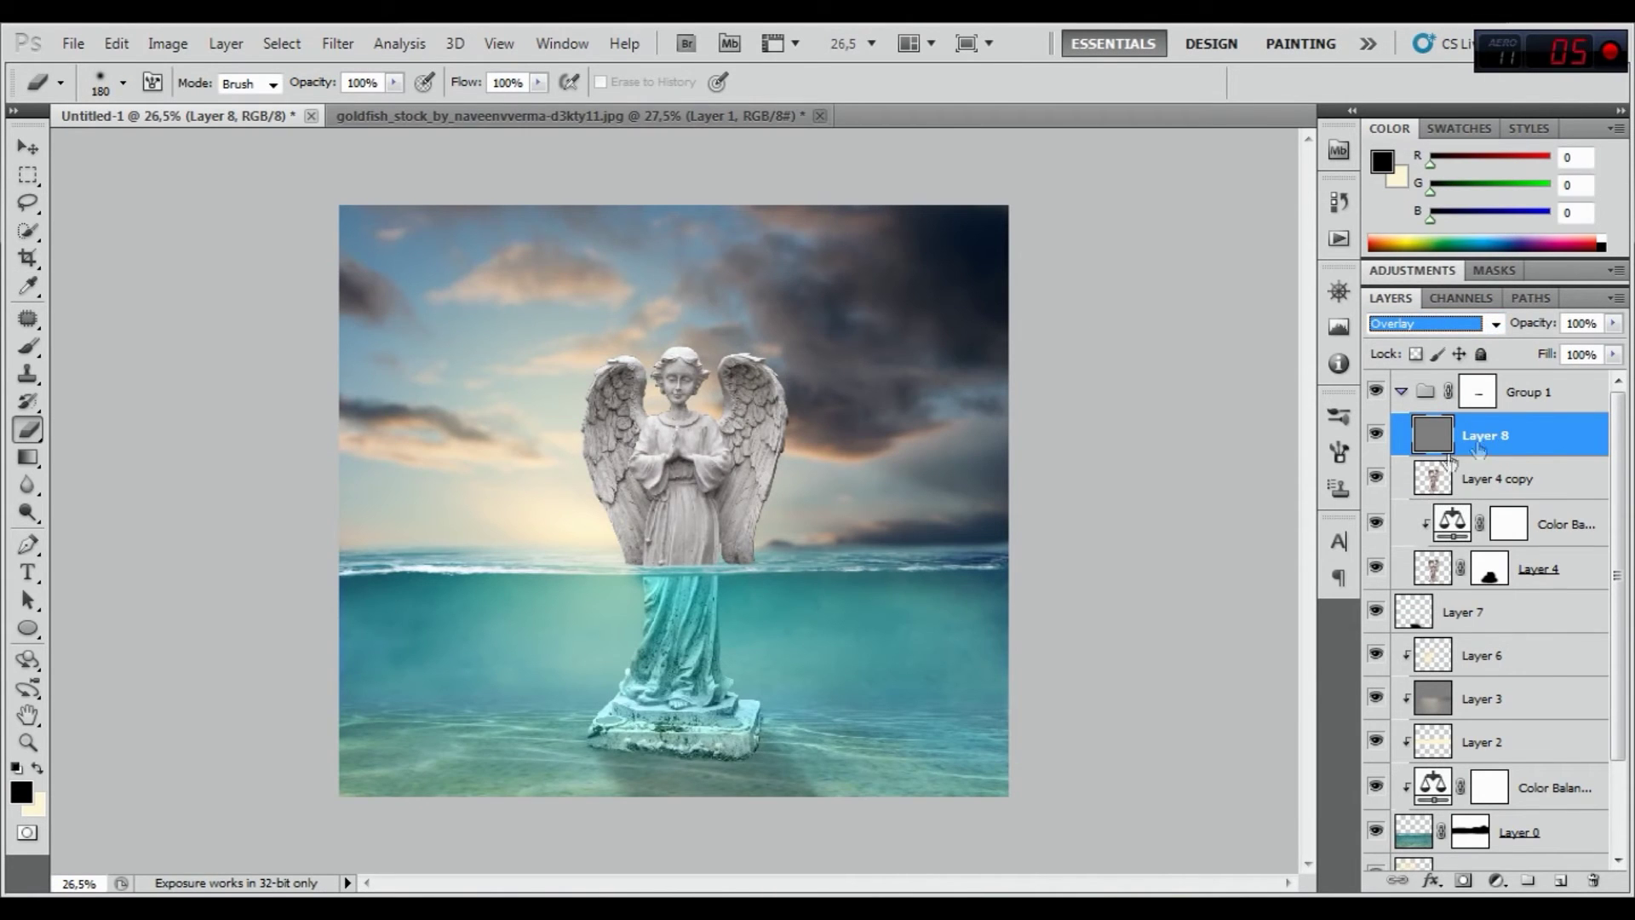
click(28, 347)
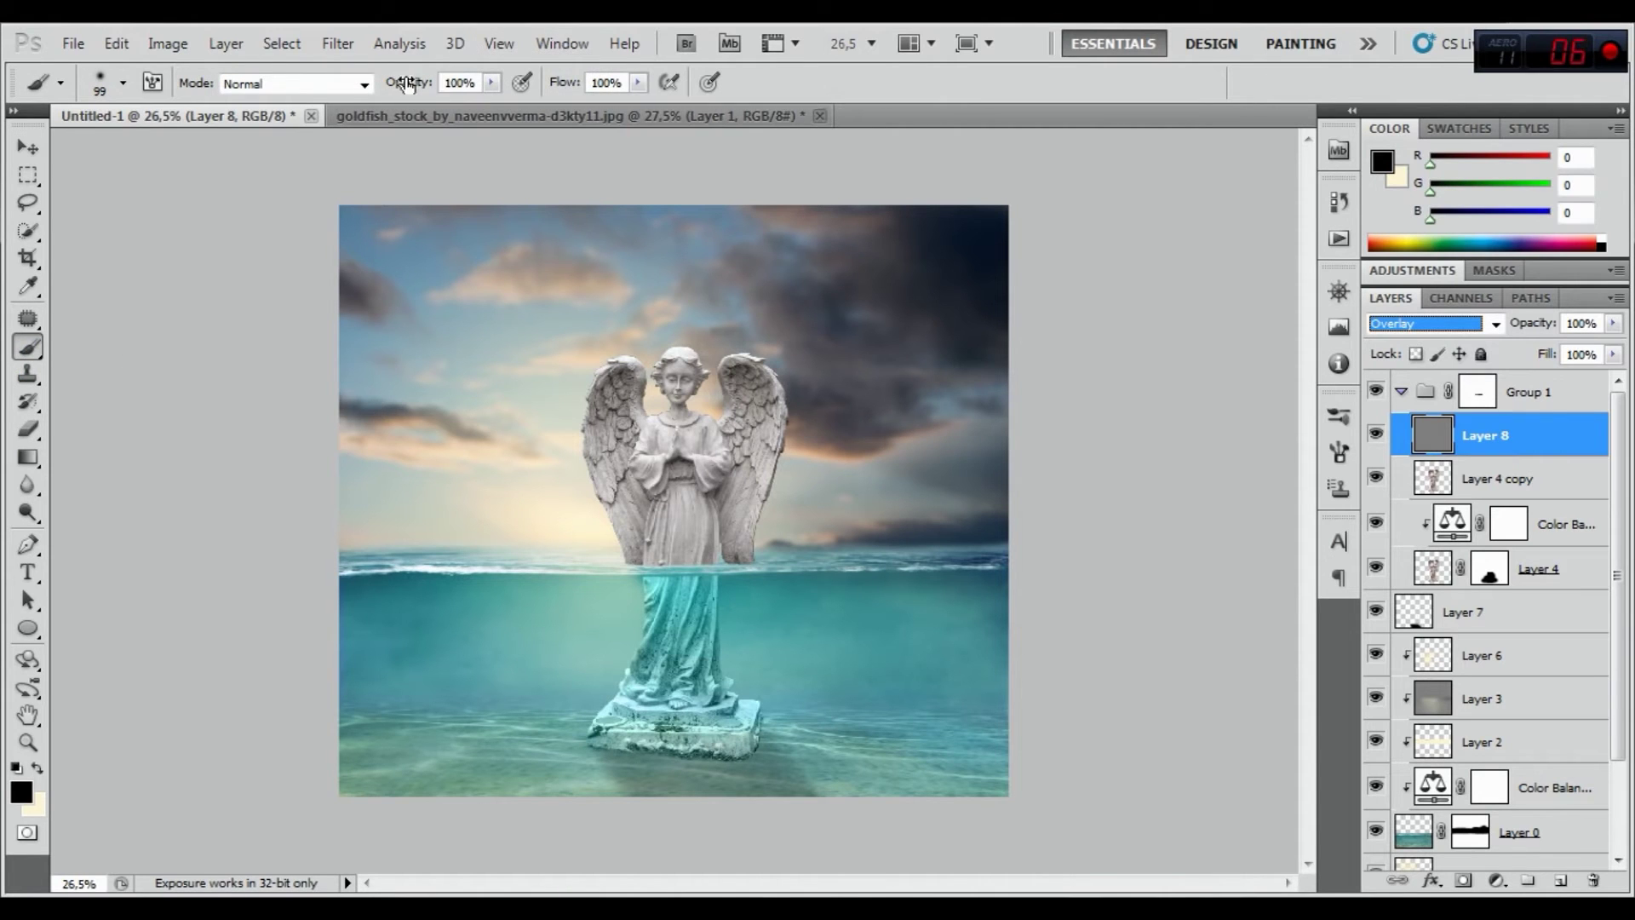
Set a gentle black brush with low opacity and about 3% flow, zoomed in
key(4)
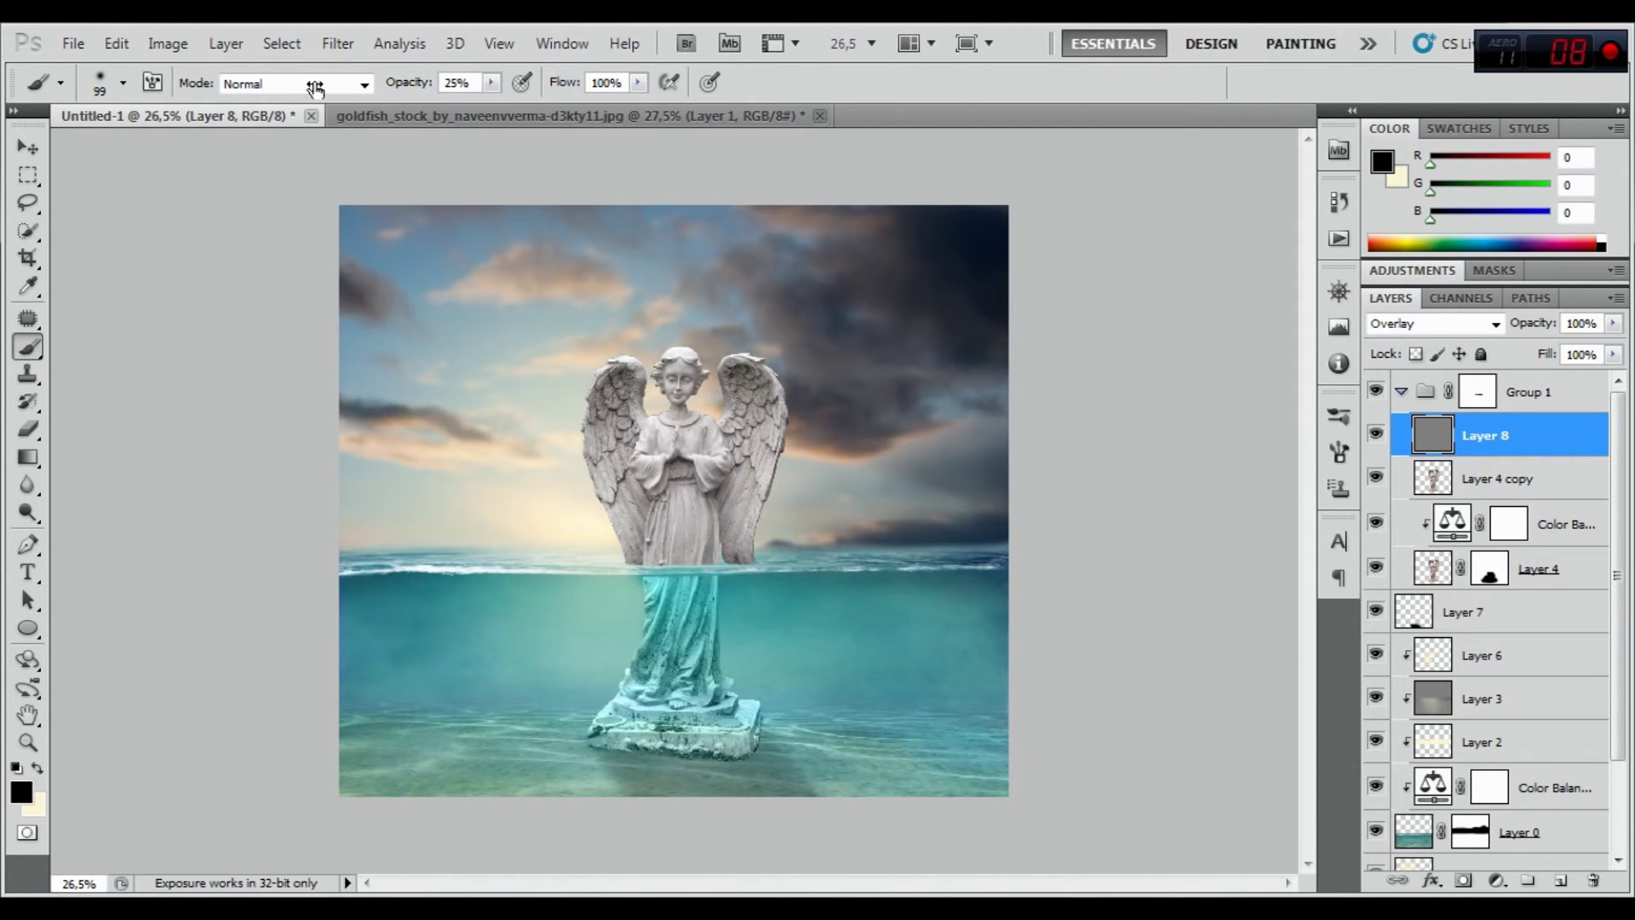
drag(555, 88, 451, 88)
scroll(717, 375, up, 5)
scroll(717, 374, up, 1)
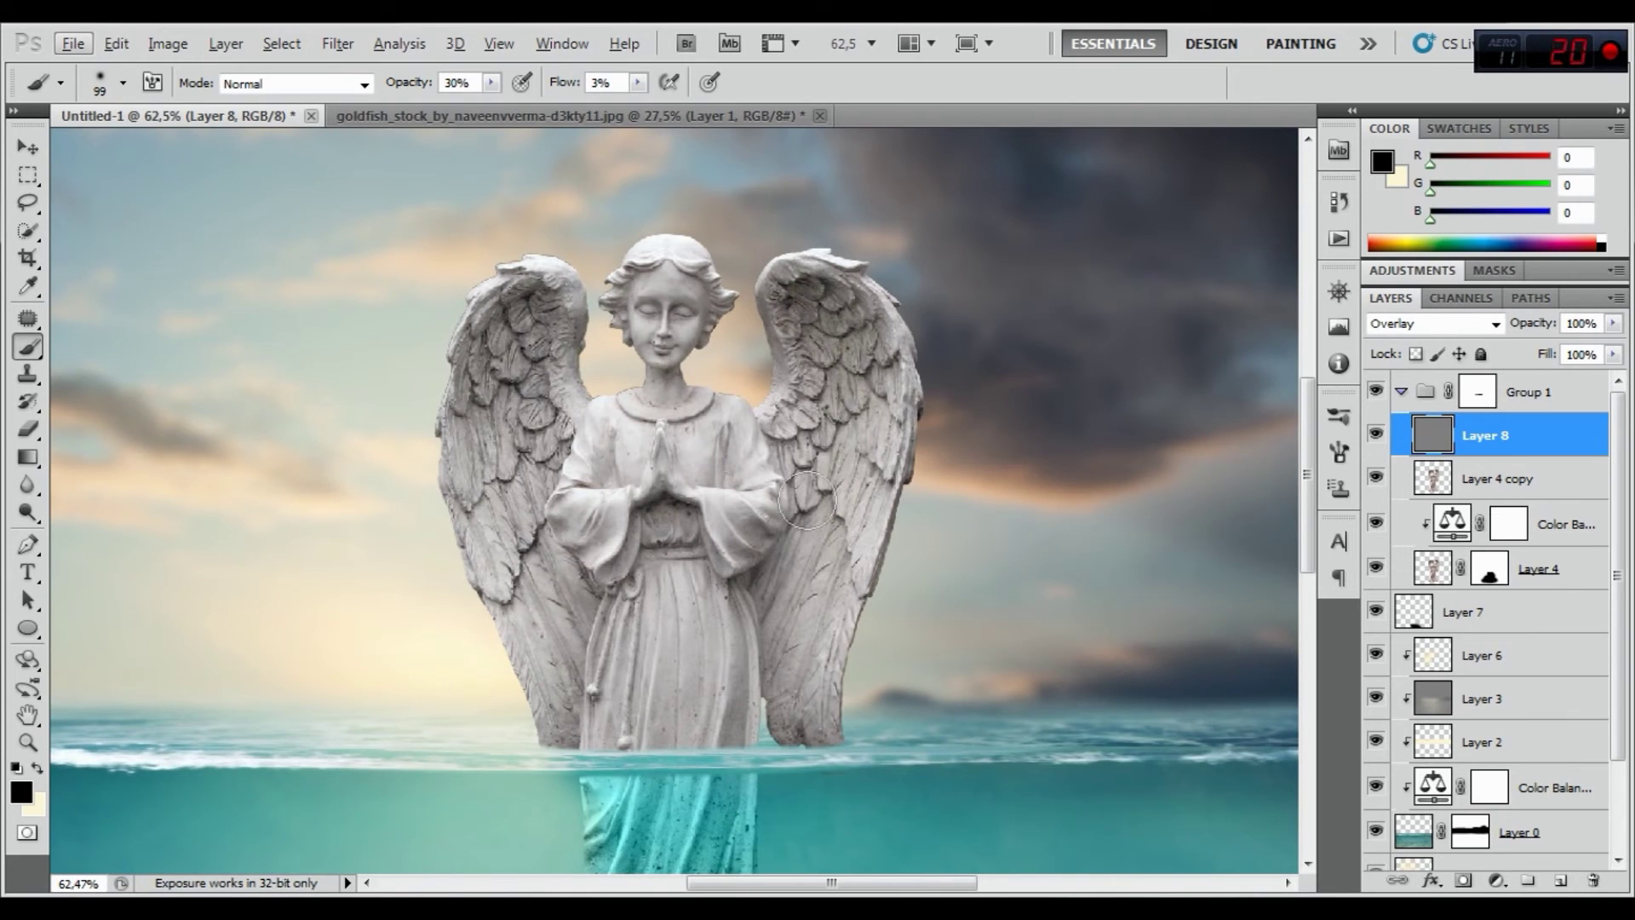
Paint faint black shading over both wings, the robe and the hands
drag(795, 708, 761, 563)
drag(778, 577, 879, 403)
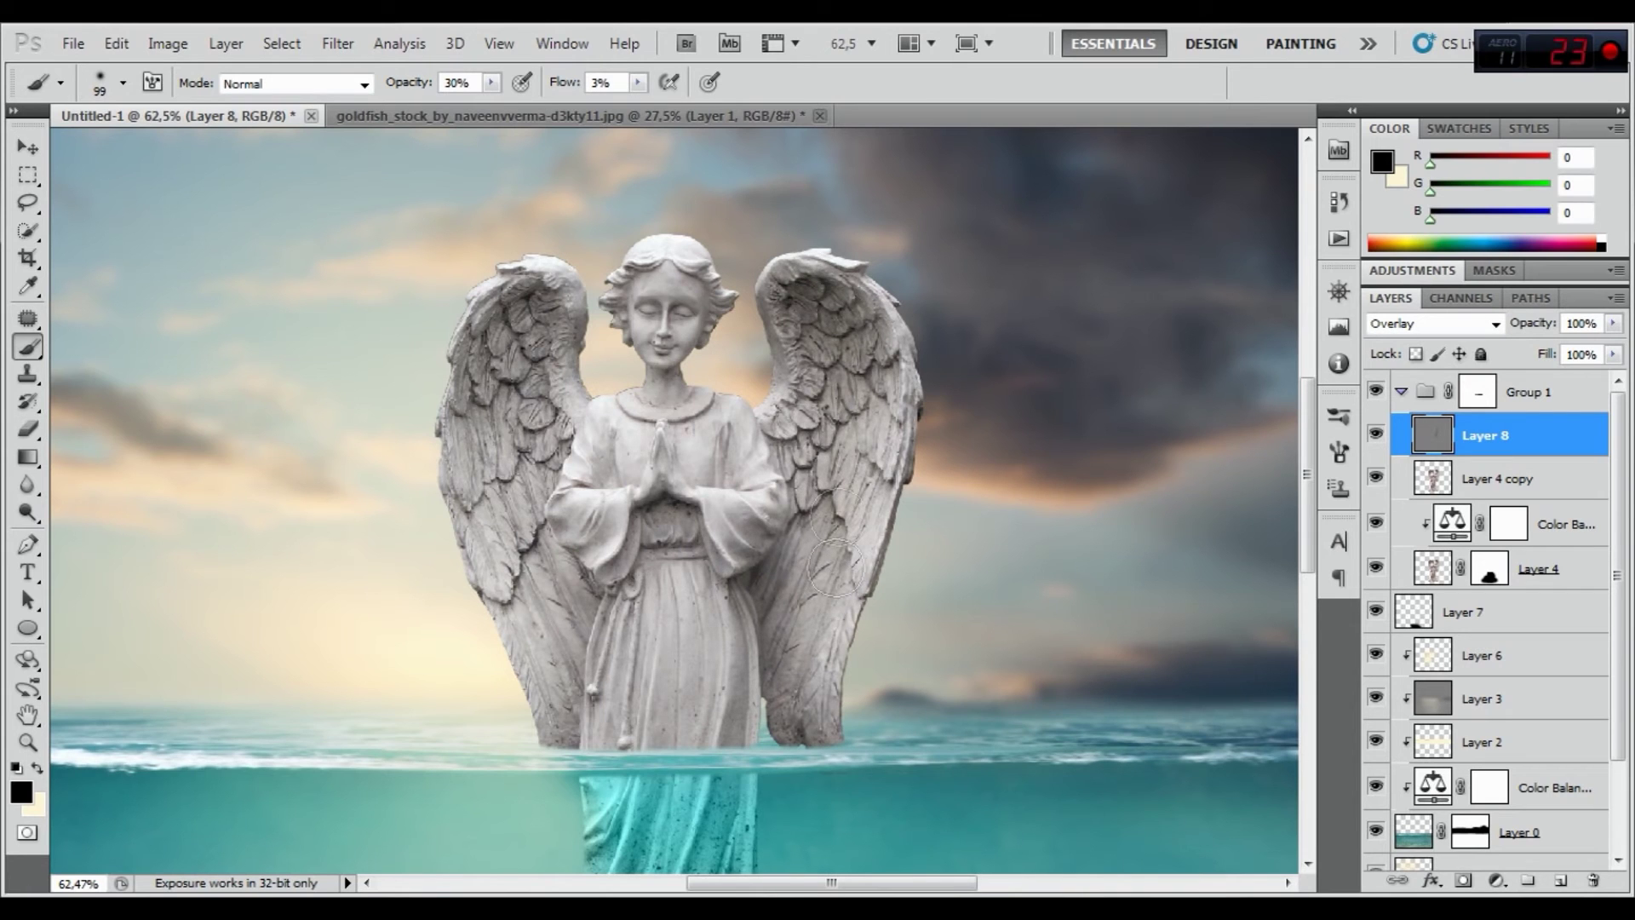
drag(792, 610, 502, 354)
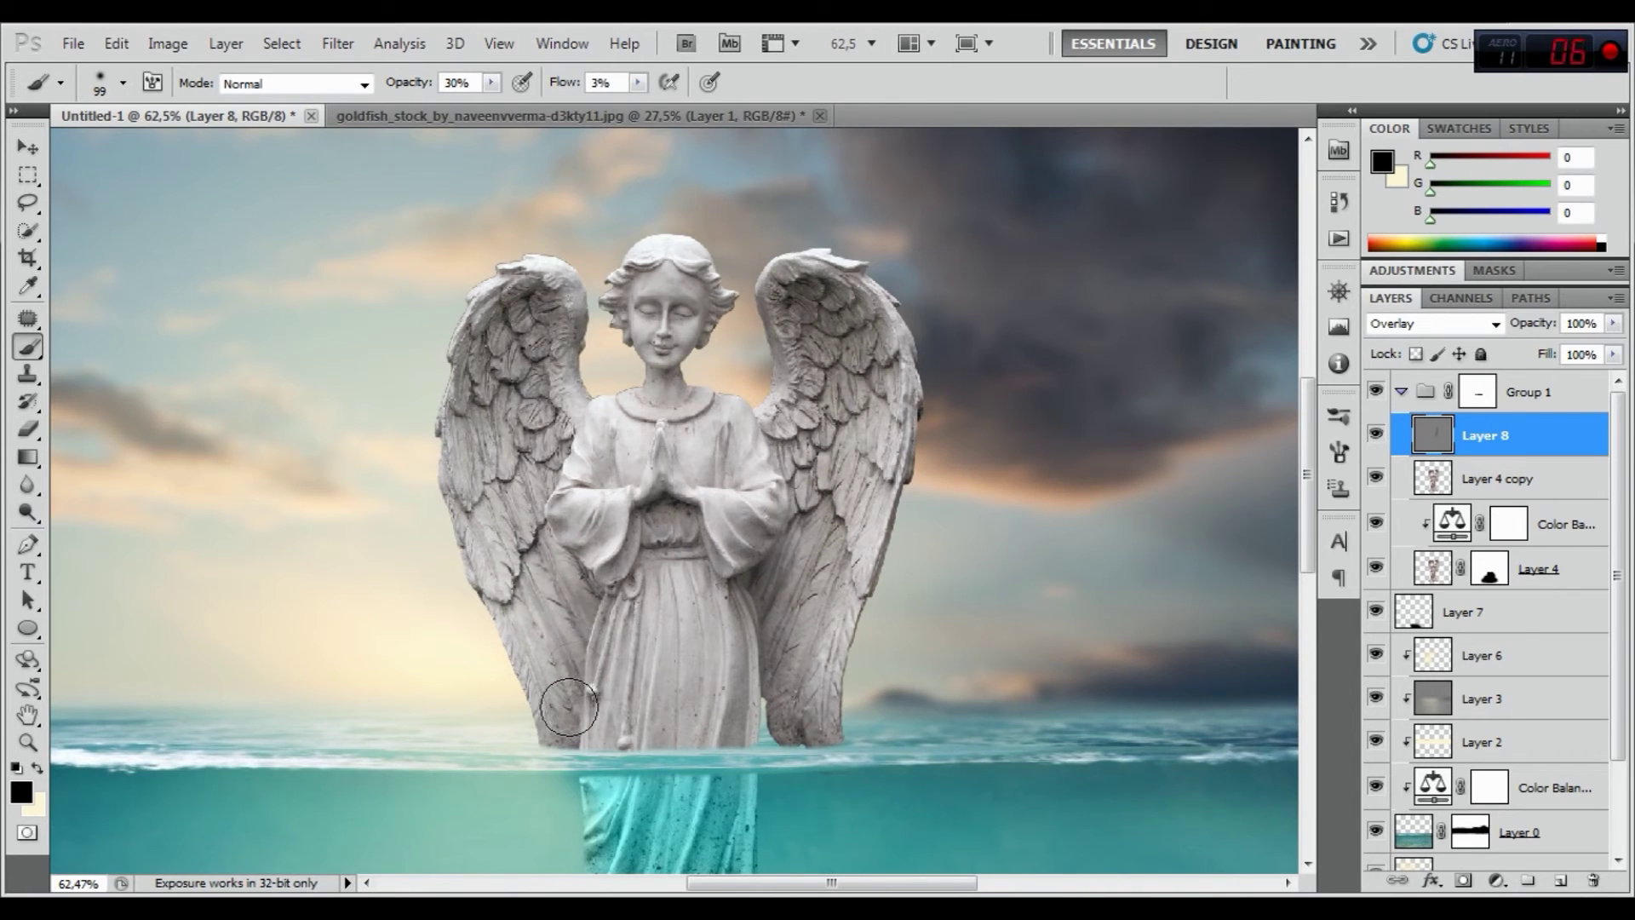
mouse_move(502, 354)
mouse_down()
mouse_move(533, 385)
mouse_move(552, 538)
mouse_up()
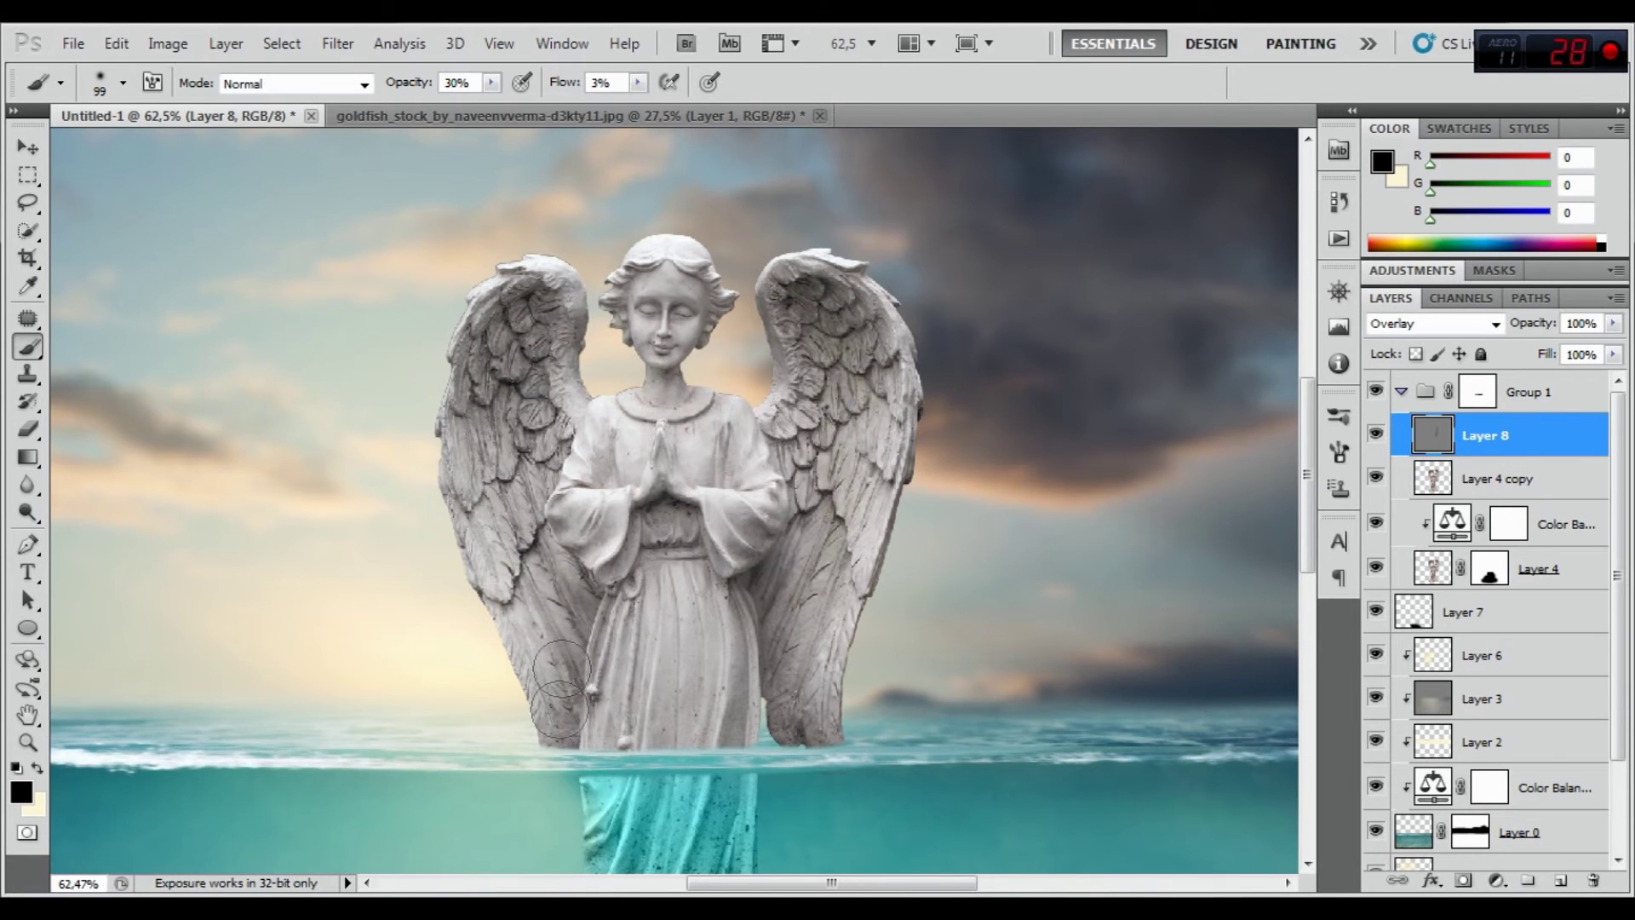
drag(552, 538, 634, 545)
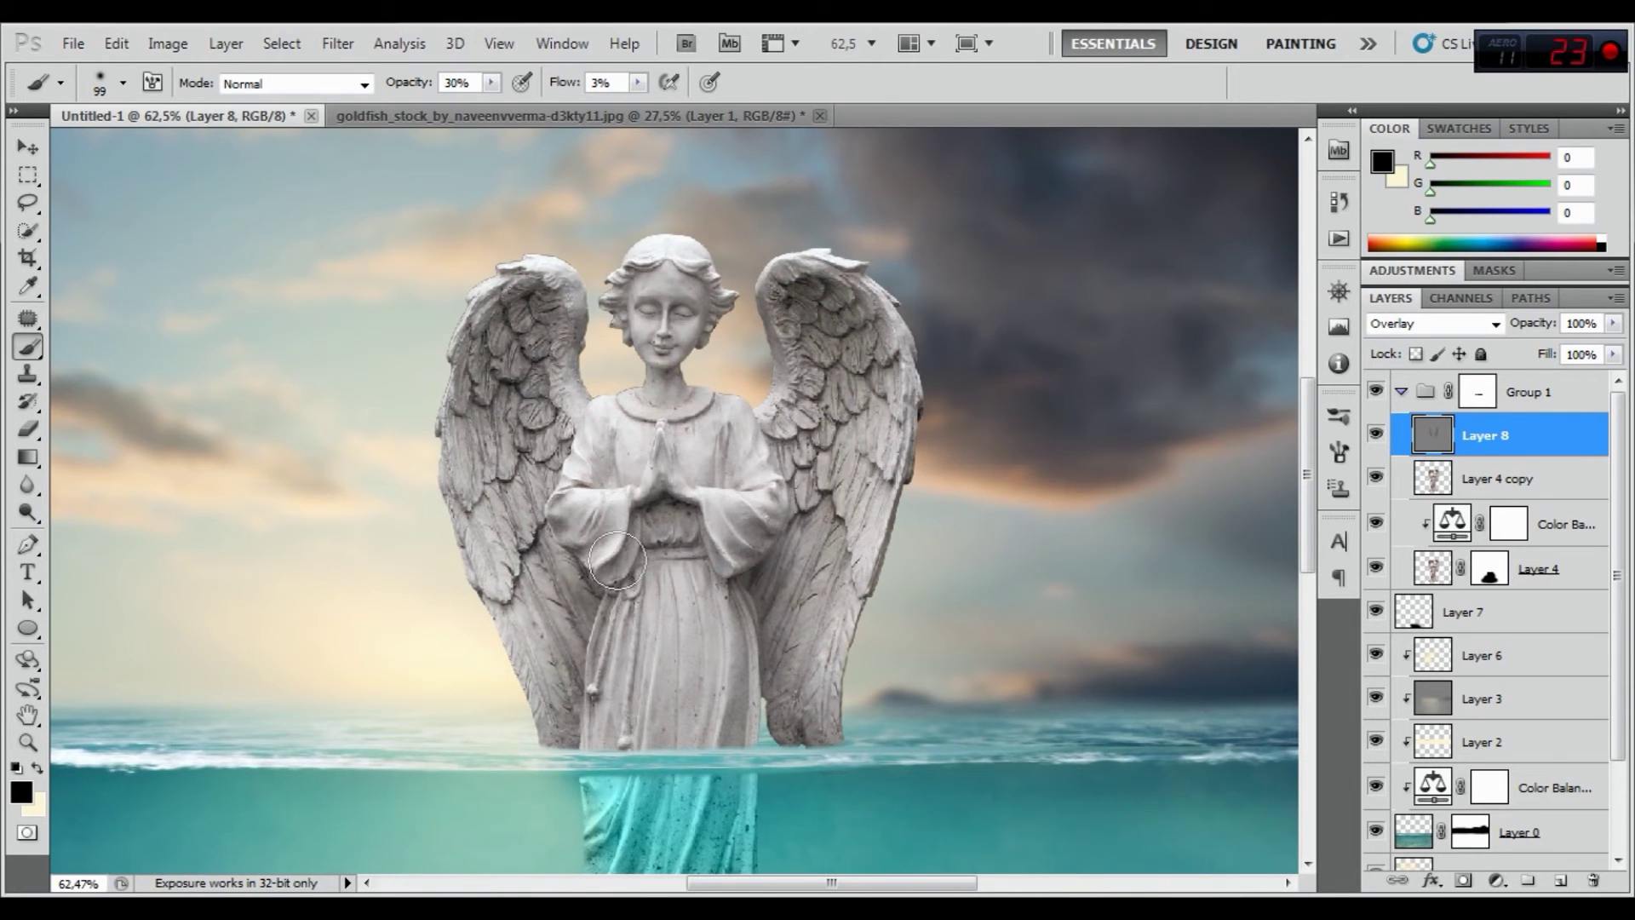
Shade the robe below the praying hands with a smaller 47 px brush
scroll(634, 542, up, 1)
right_click(635, 543)
click(646, 512)
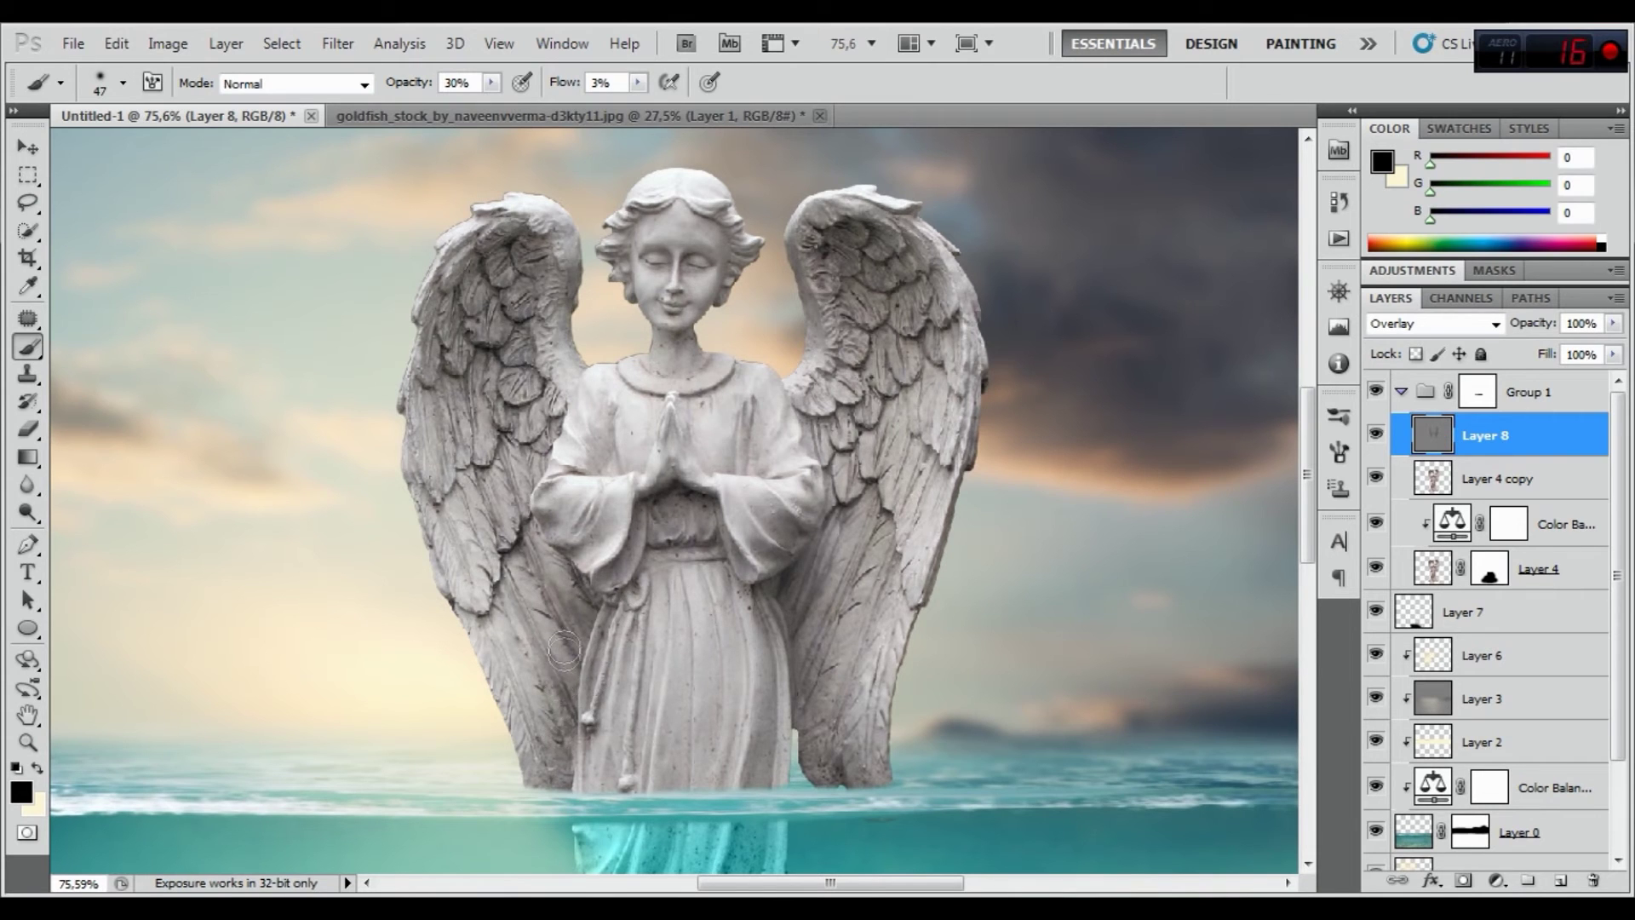
drag(657, 543, 710, 539)
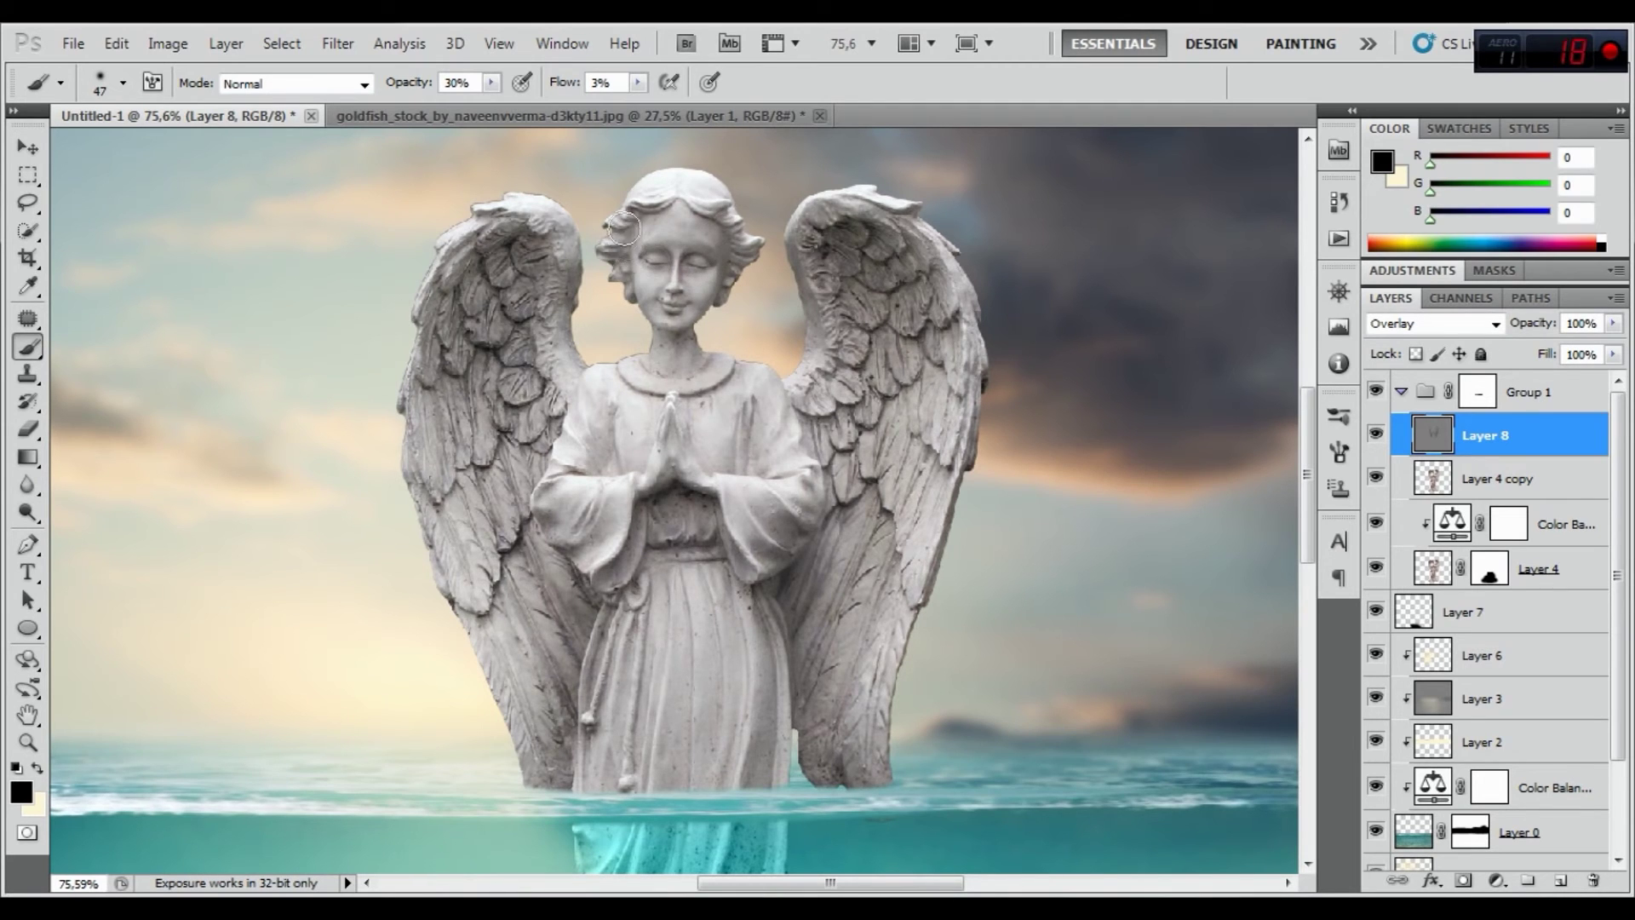
click(36, 766)
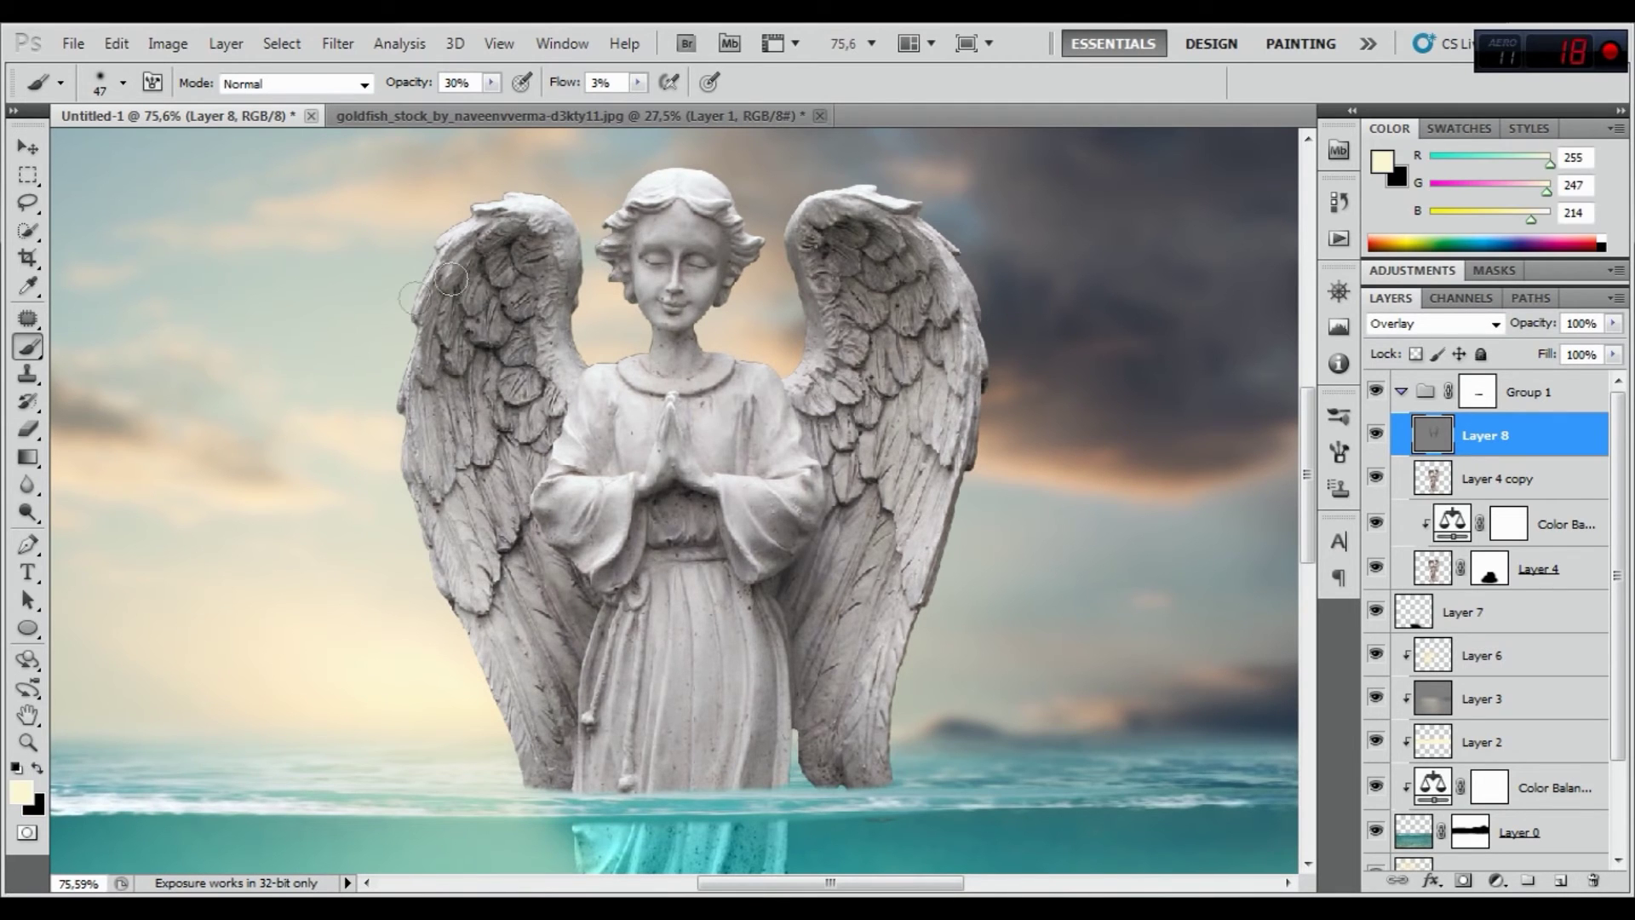
Paint soft cream highlights along both wing edges with a 59 px brush on Layer 8
right_click(562, 217)
drag(624, 244, 639, 244)
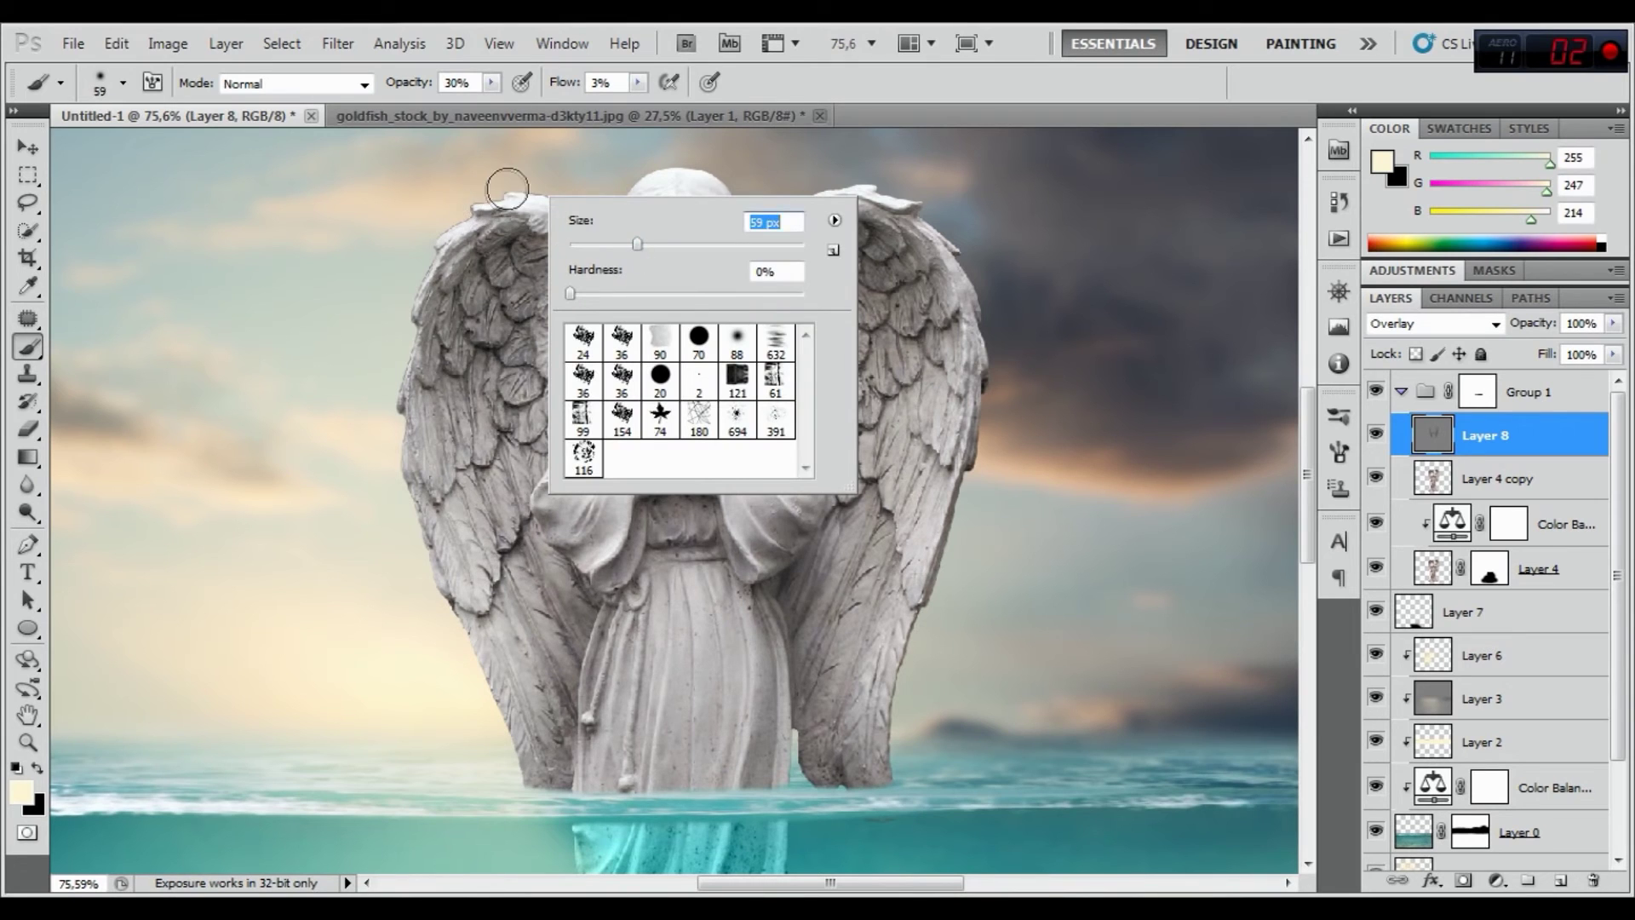
click(413, 266)
mouse_move(447, 253)
mouse_down()
mouse_move(466, 643)
mouse_move(514, 793)
mouse_move(397, 435)
mouse_move(409, 306)
mouse_move(383, 354)
mouse_move(412, 299)
mouse_move(389, 413)
mouse_up()
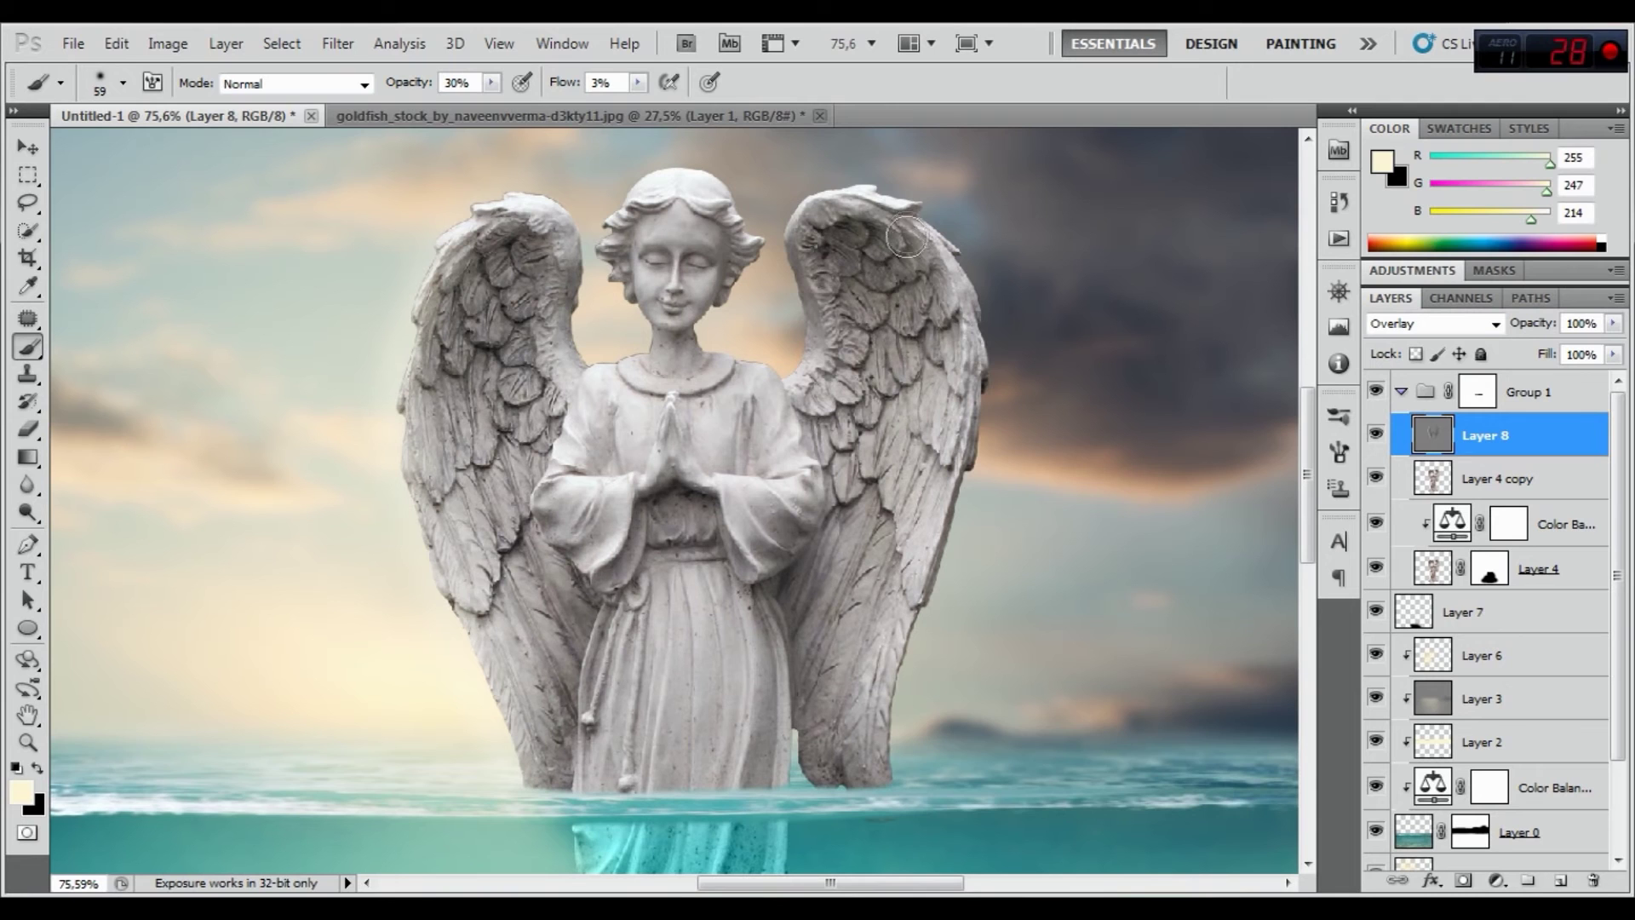
drag(810, 268, 803, 354)
mouse_move(803, 292)
mouse_down()
mouse_move(796, 361)
mouse_move(611, 443)
mouse_move(792, 482)
mouse_up()
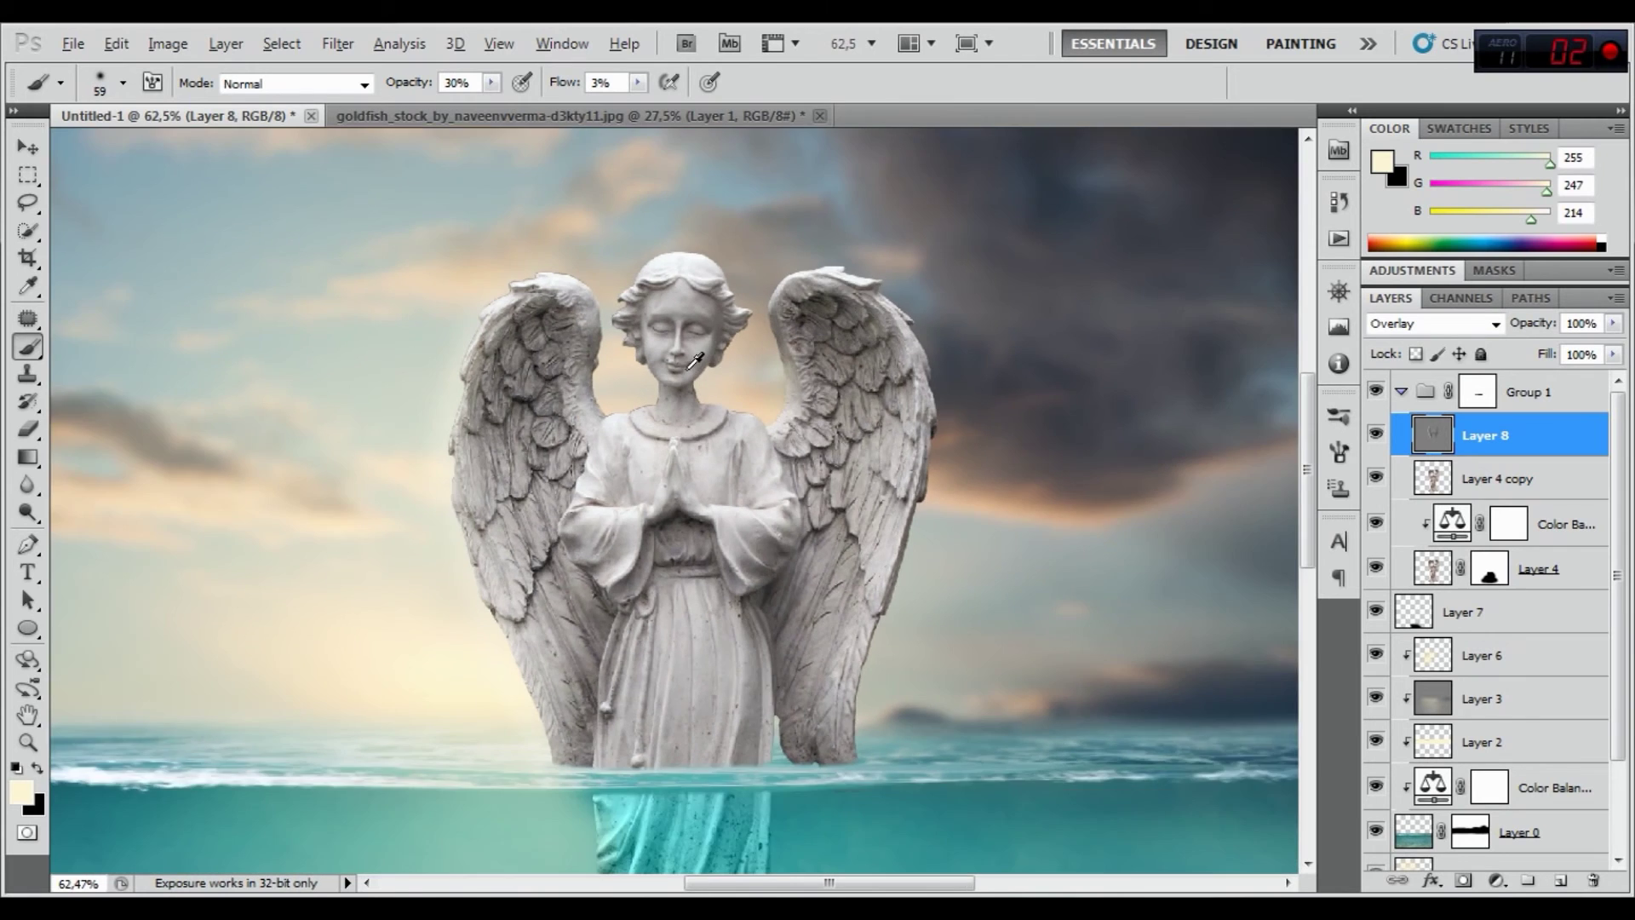
scroll(694, 362, up, 2)
scroll(694, 362, up, 2)
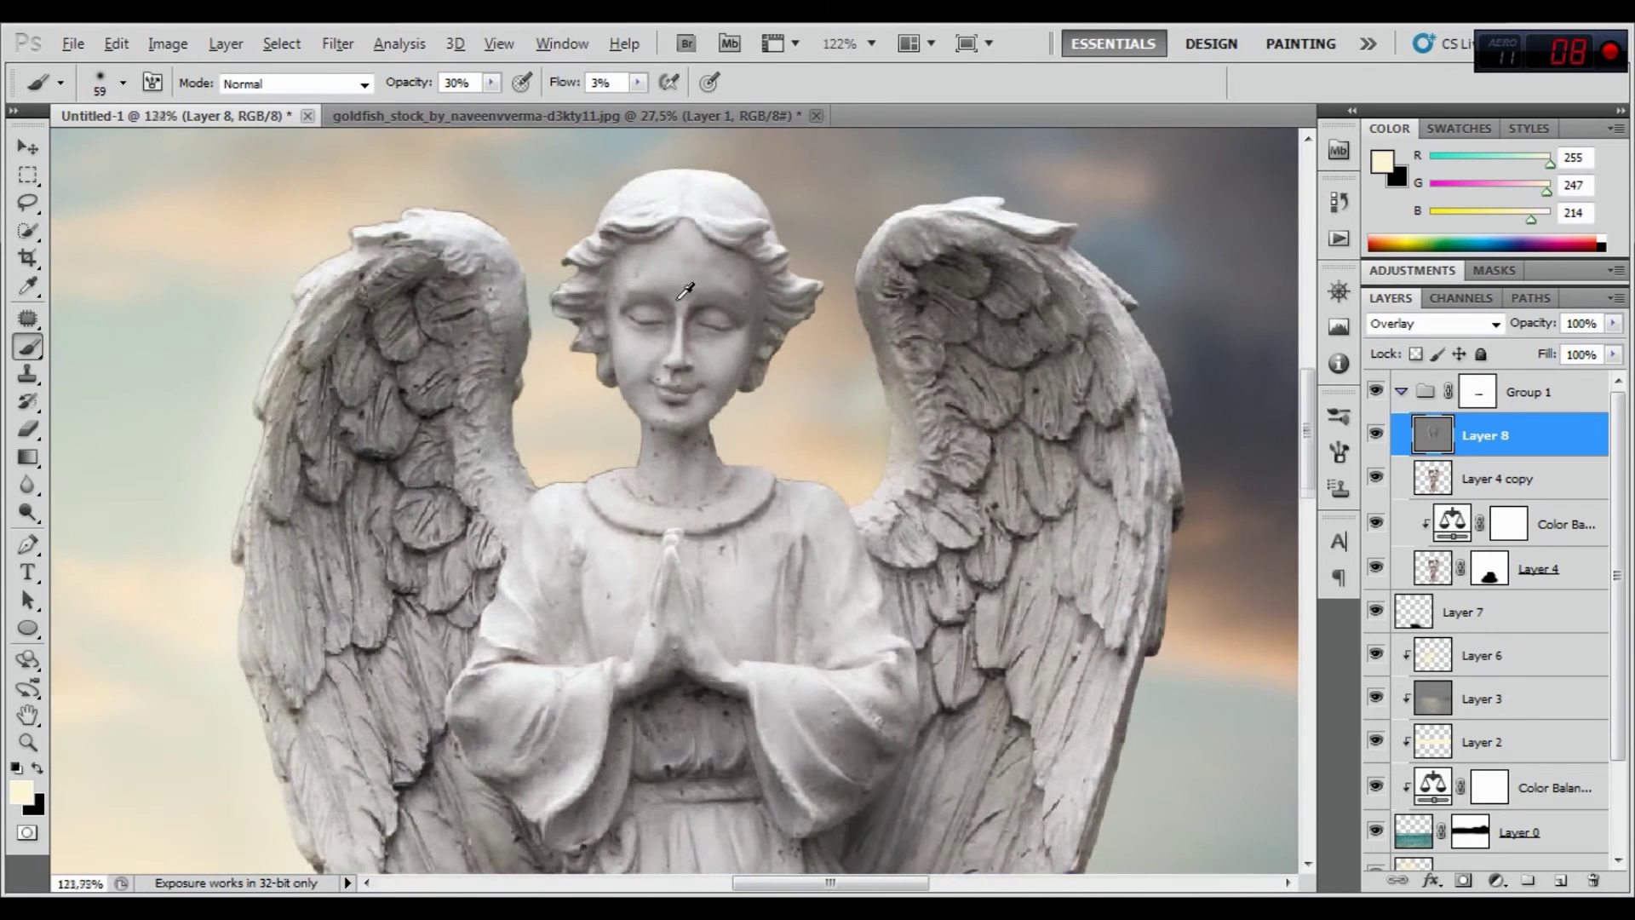
Burn shadows into the angel's face in black with an 11 px brush, toggling Layer 8 to compare
scroll(694, 362, up, 1)
click(37, 767)
right_click(771, 289)
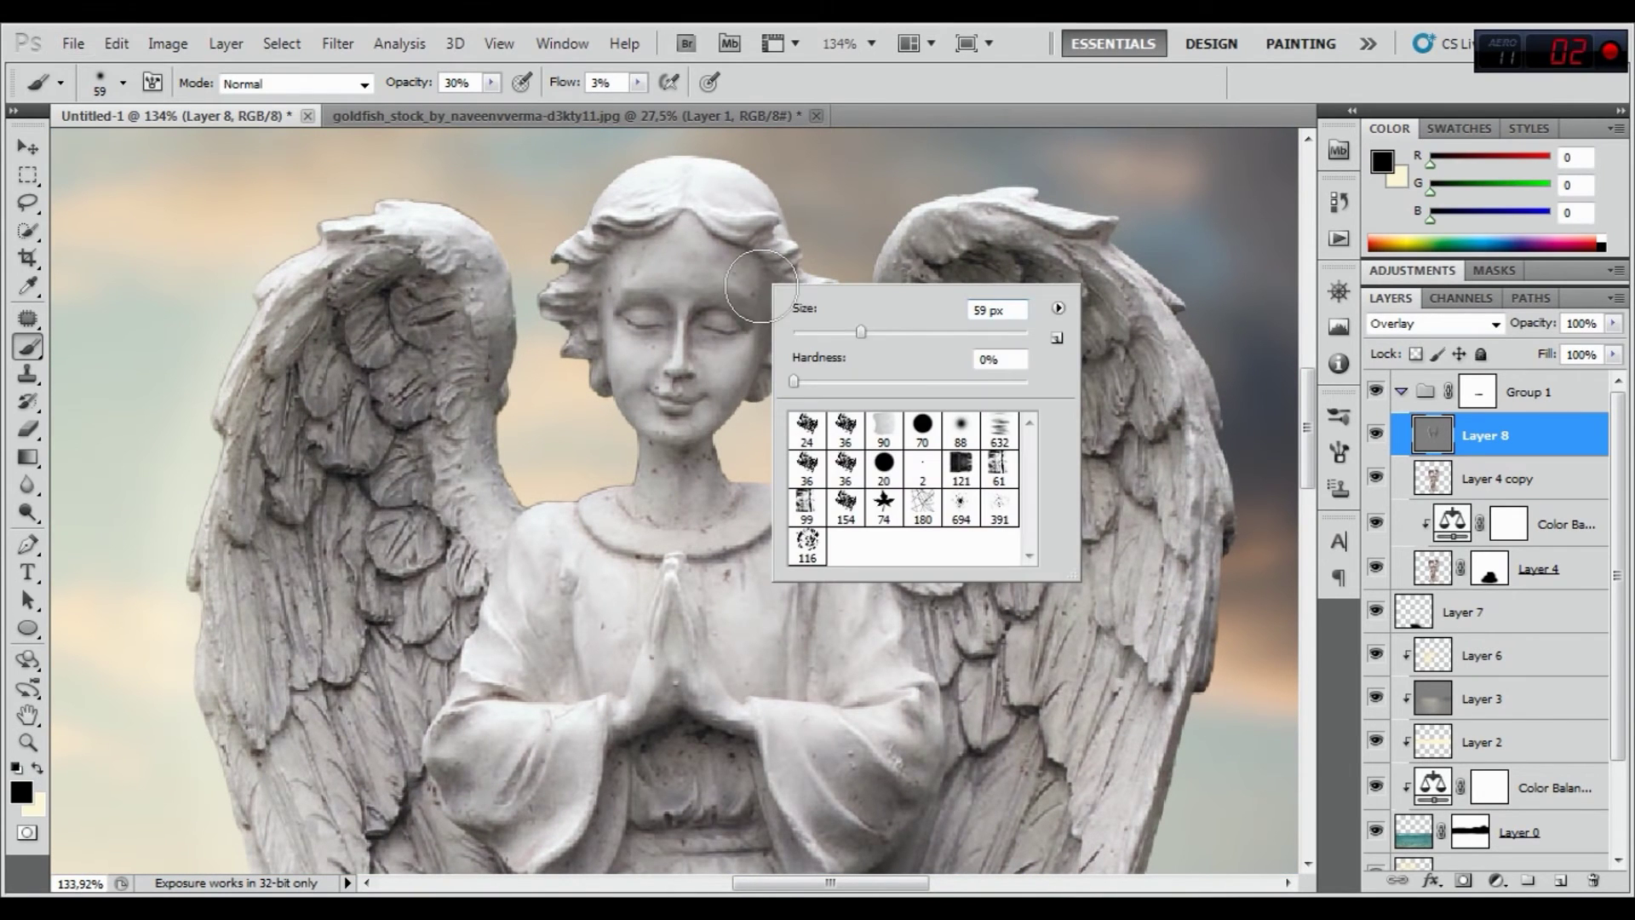
key(Escape)
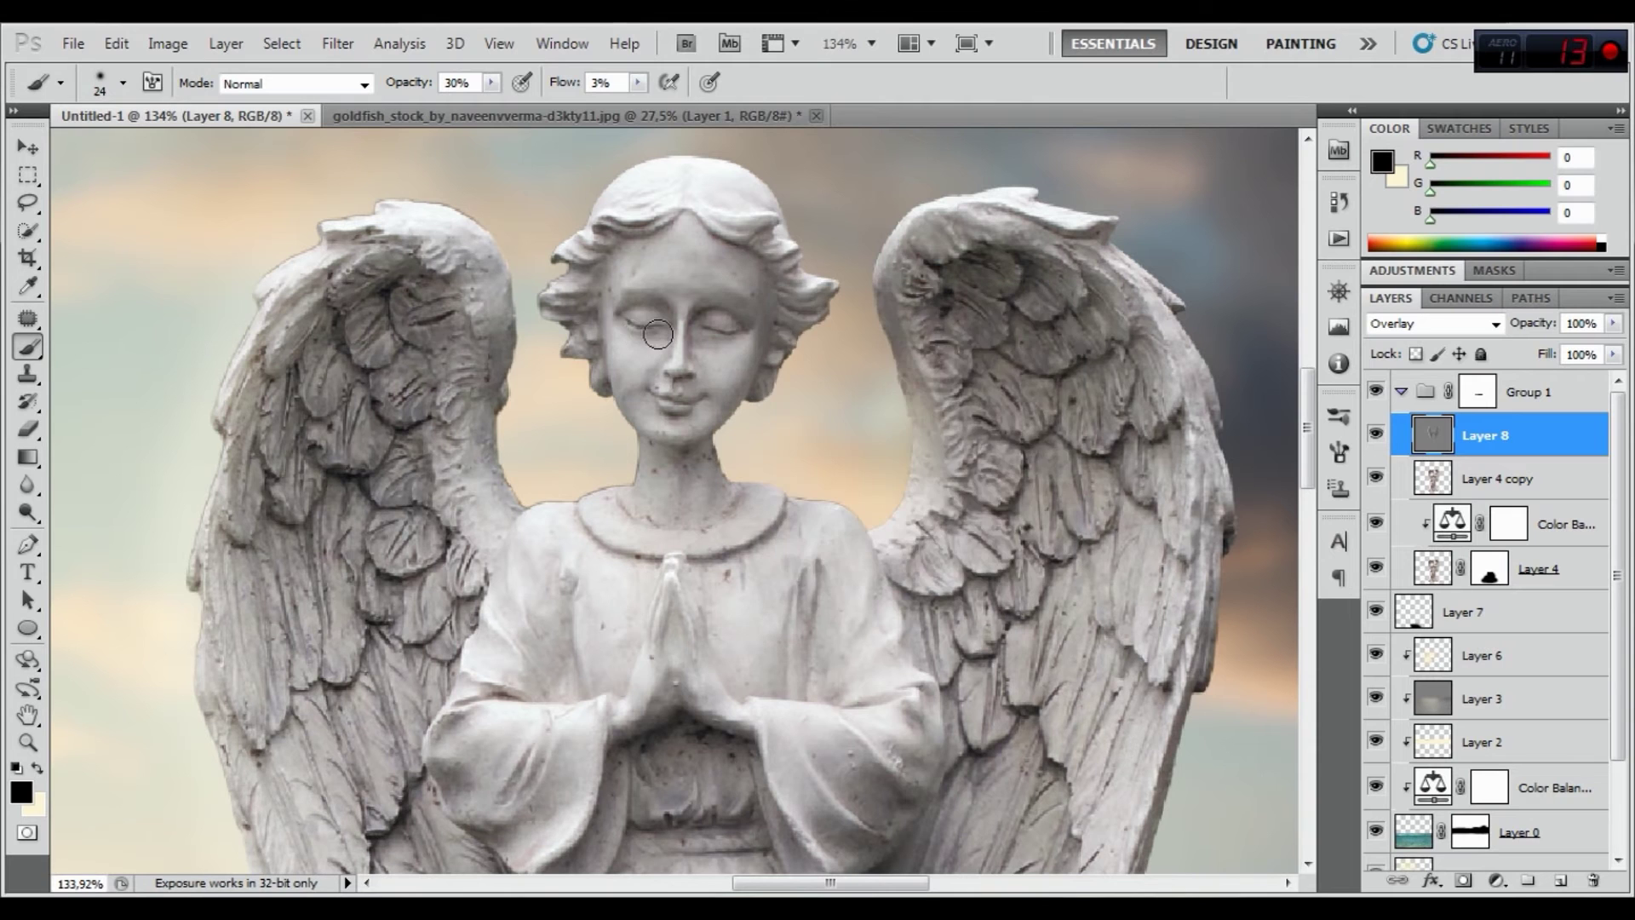
right_click(738, 334)
drag(773, 371, 770, 371)
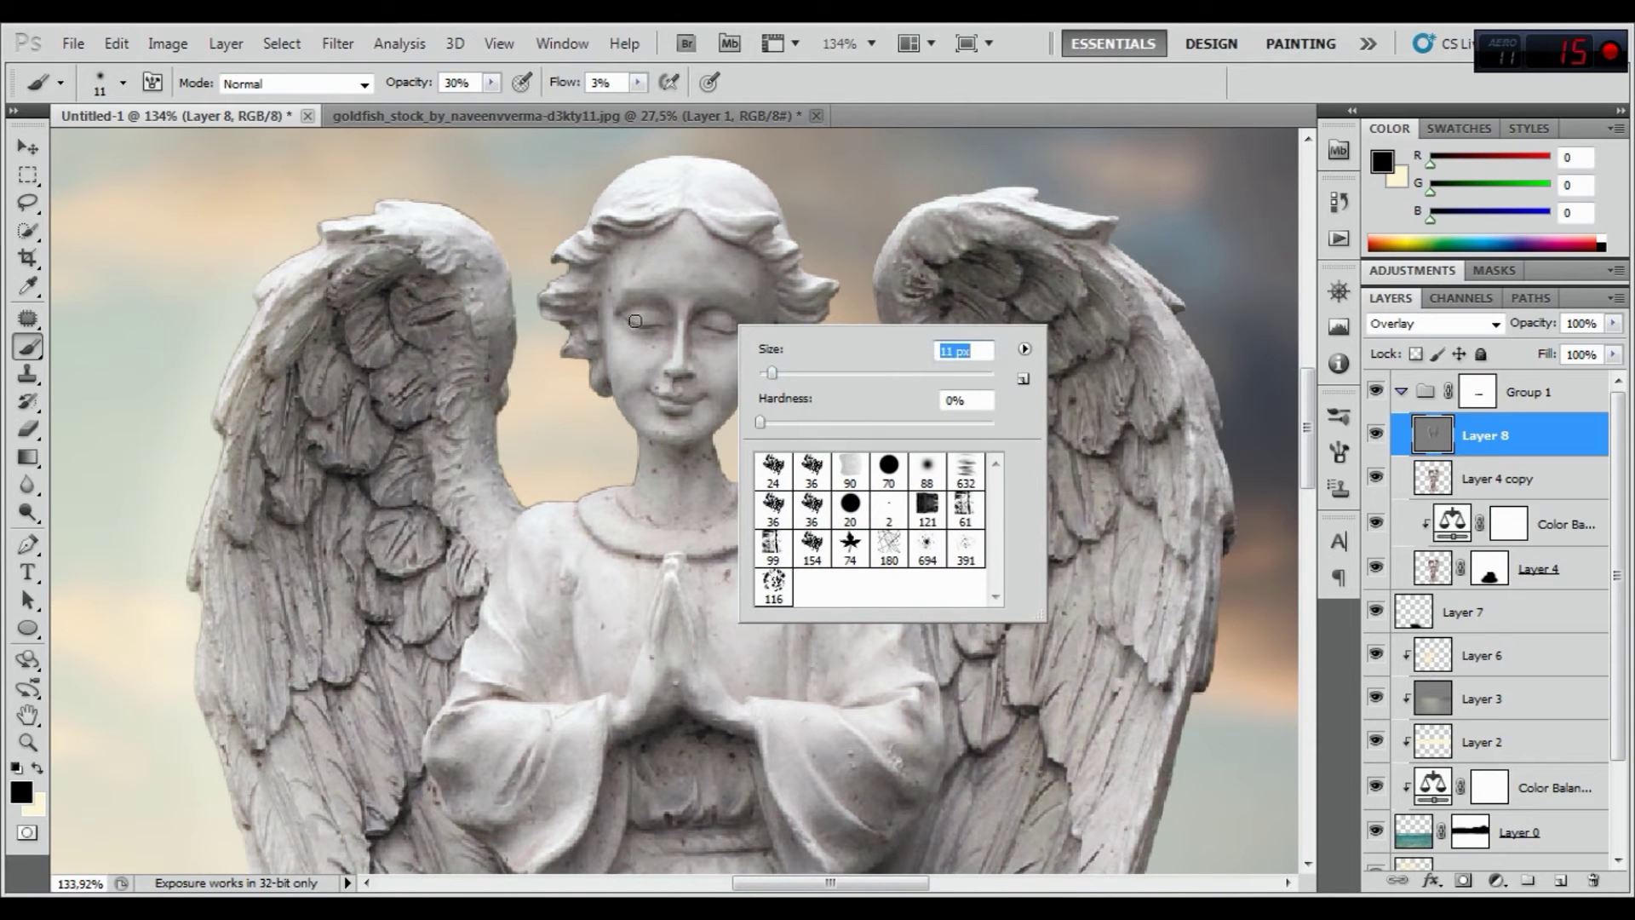
click(662, 327)
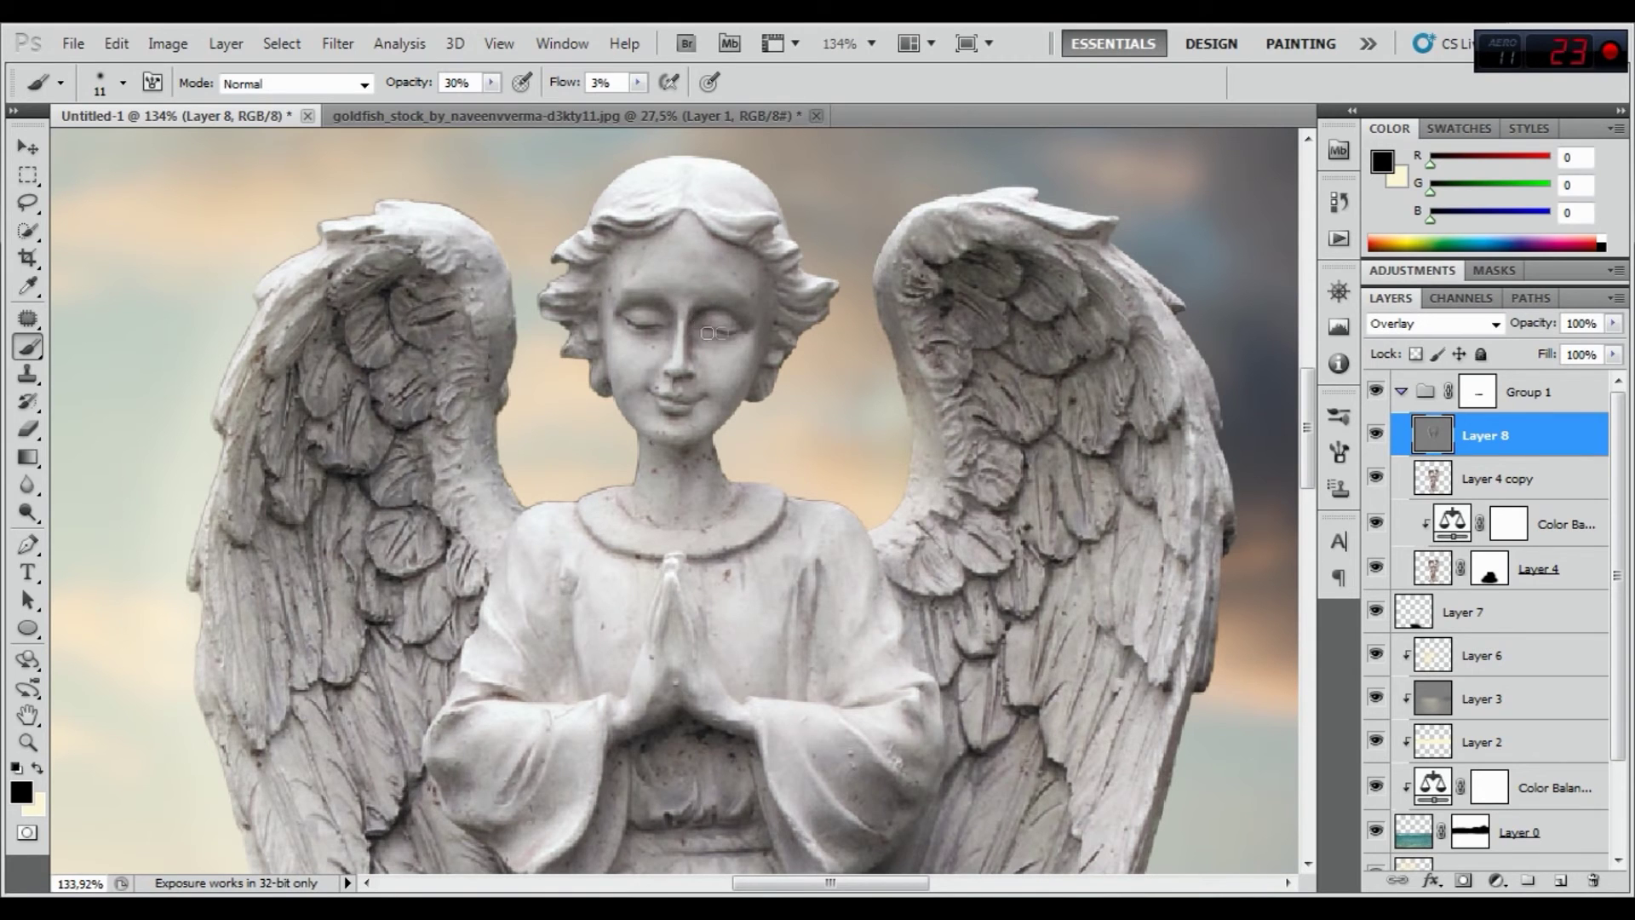
click(1377, 435)
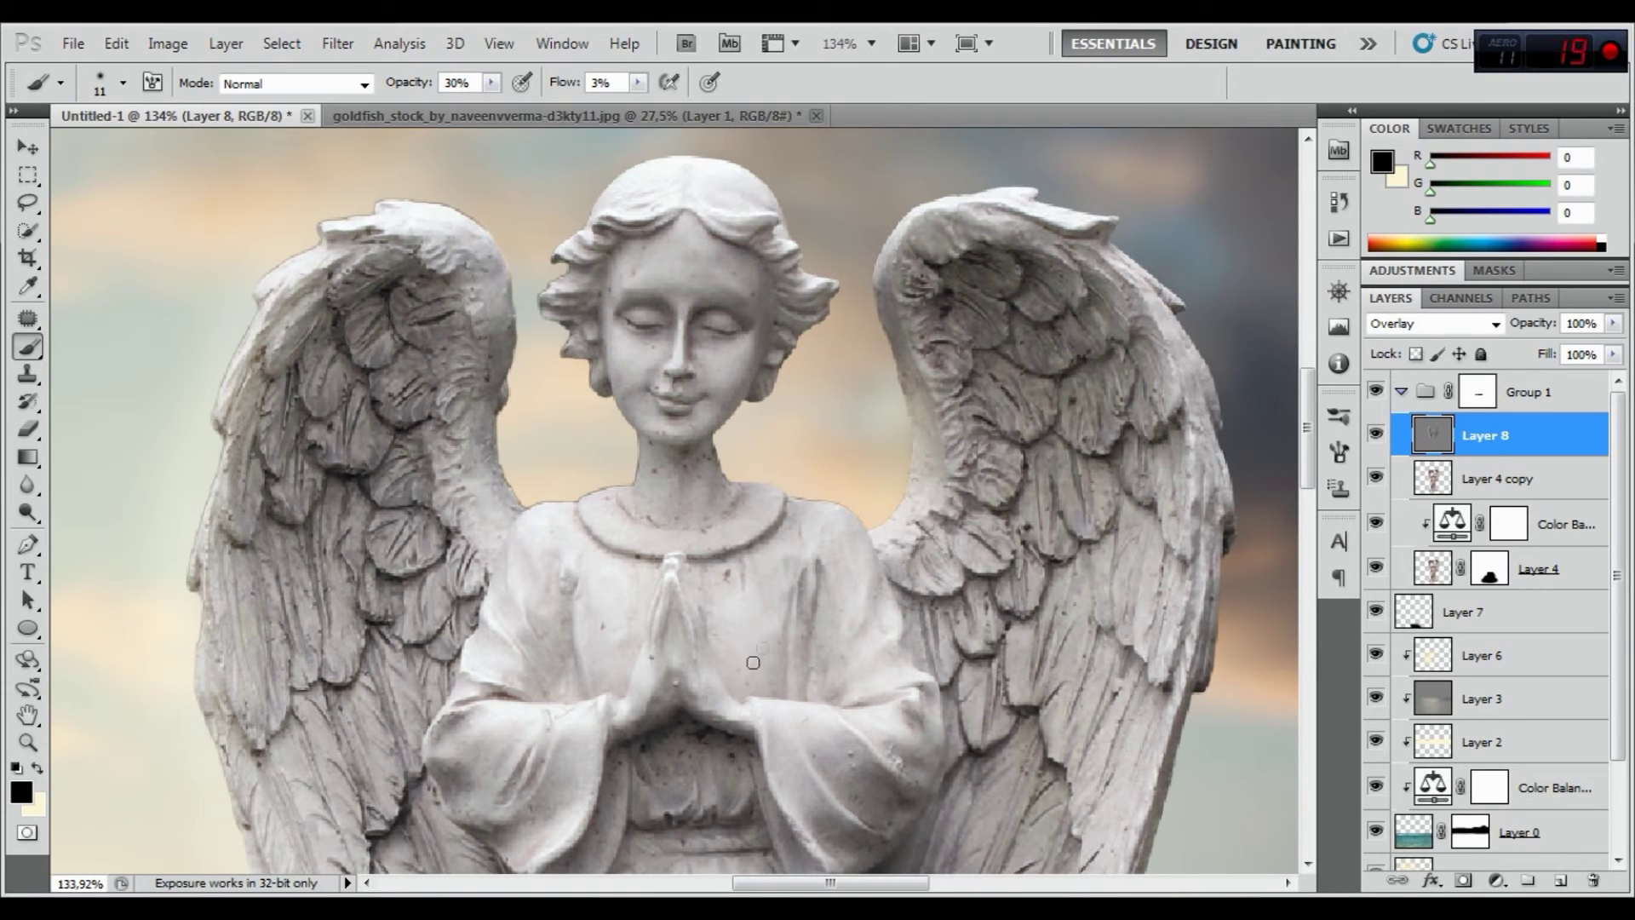
Dodge the angel's face with faint cream strokes using a 27 px brush
click(37, 768)
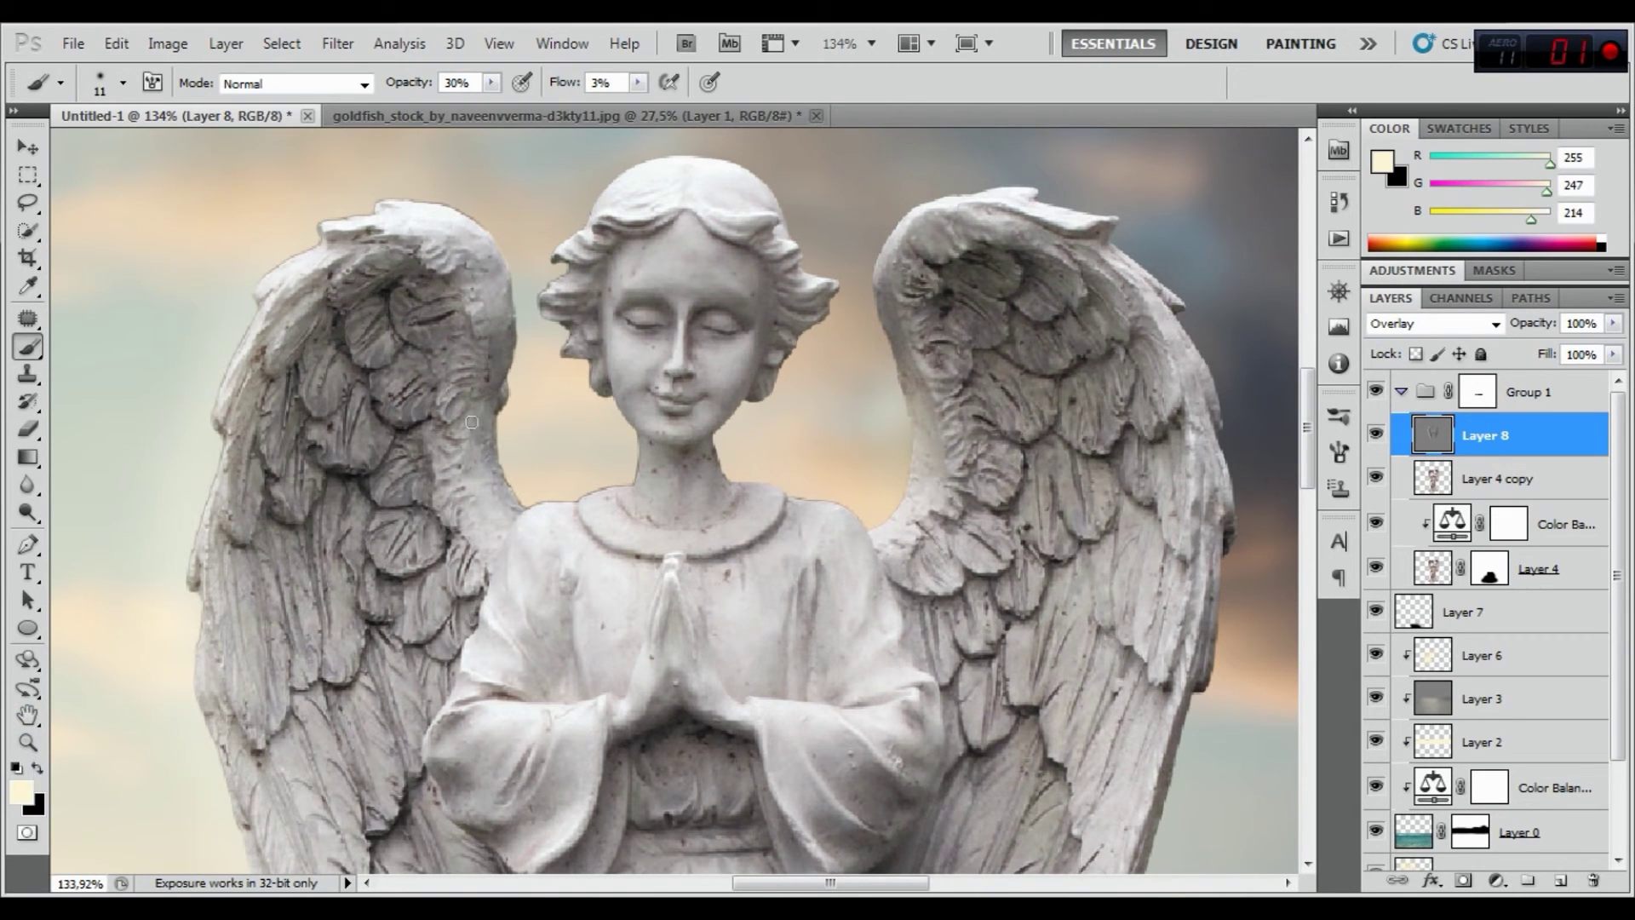
right_click(694, 345)
drag(727, 390, 739, 390)
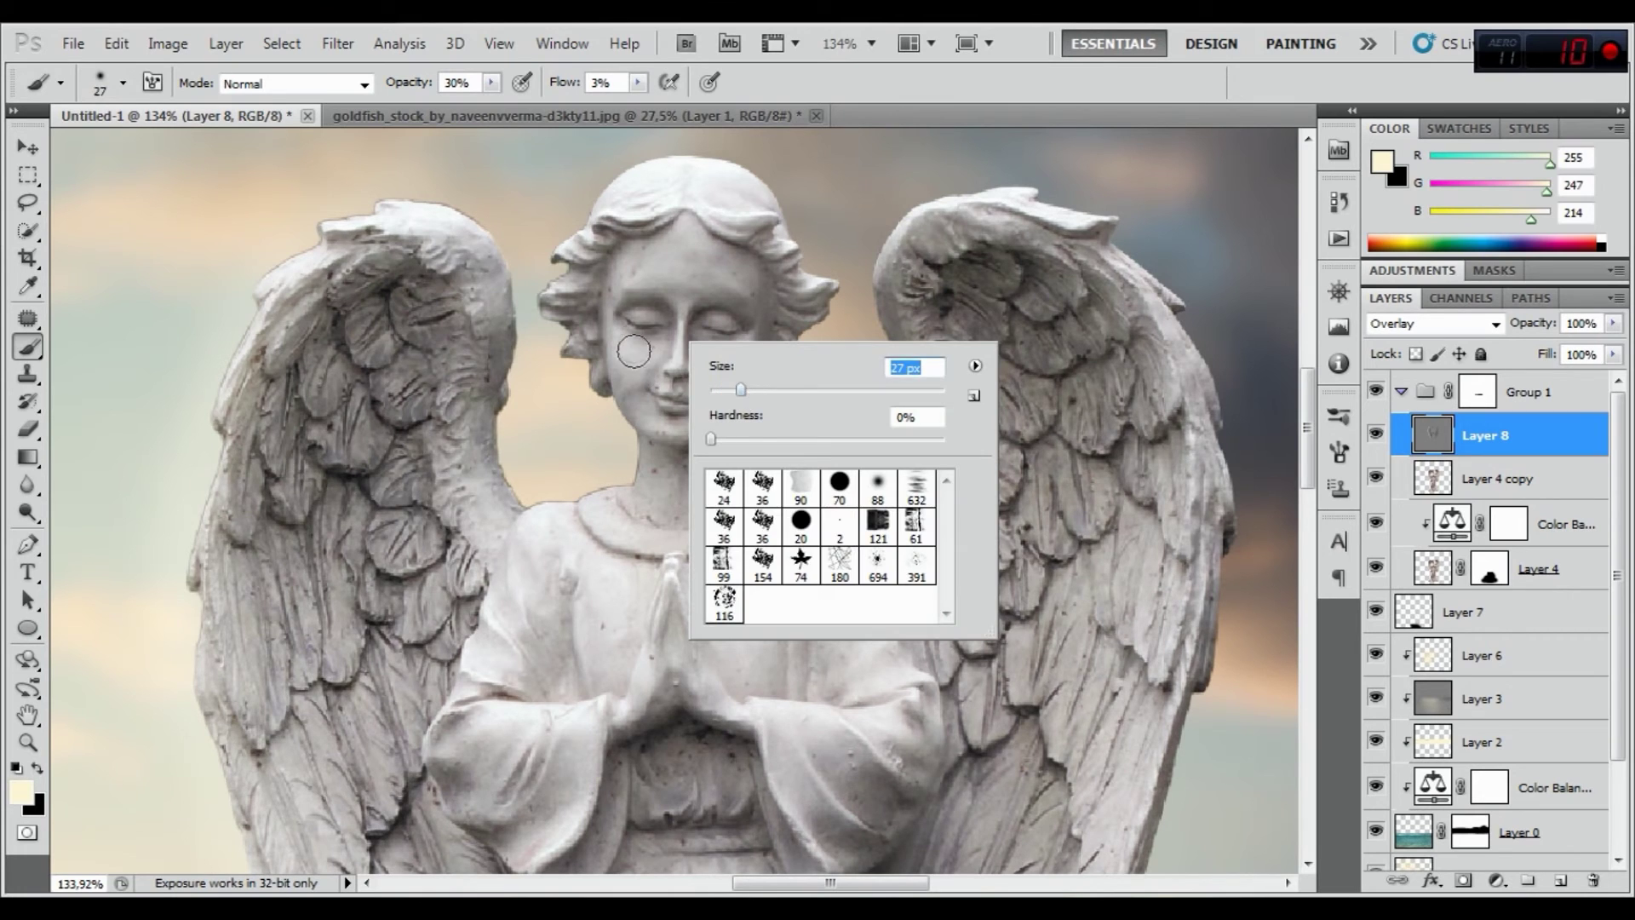
key(Return)
drag(725, 355, 718, 363)
drag(677, 422, 666, 426)
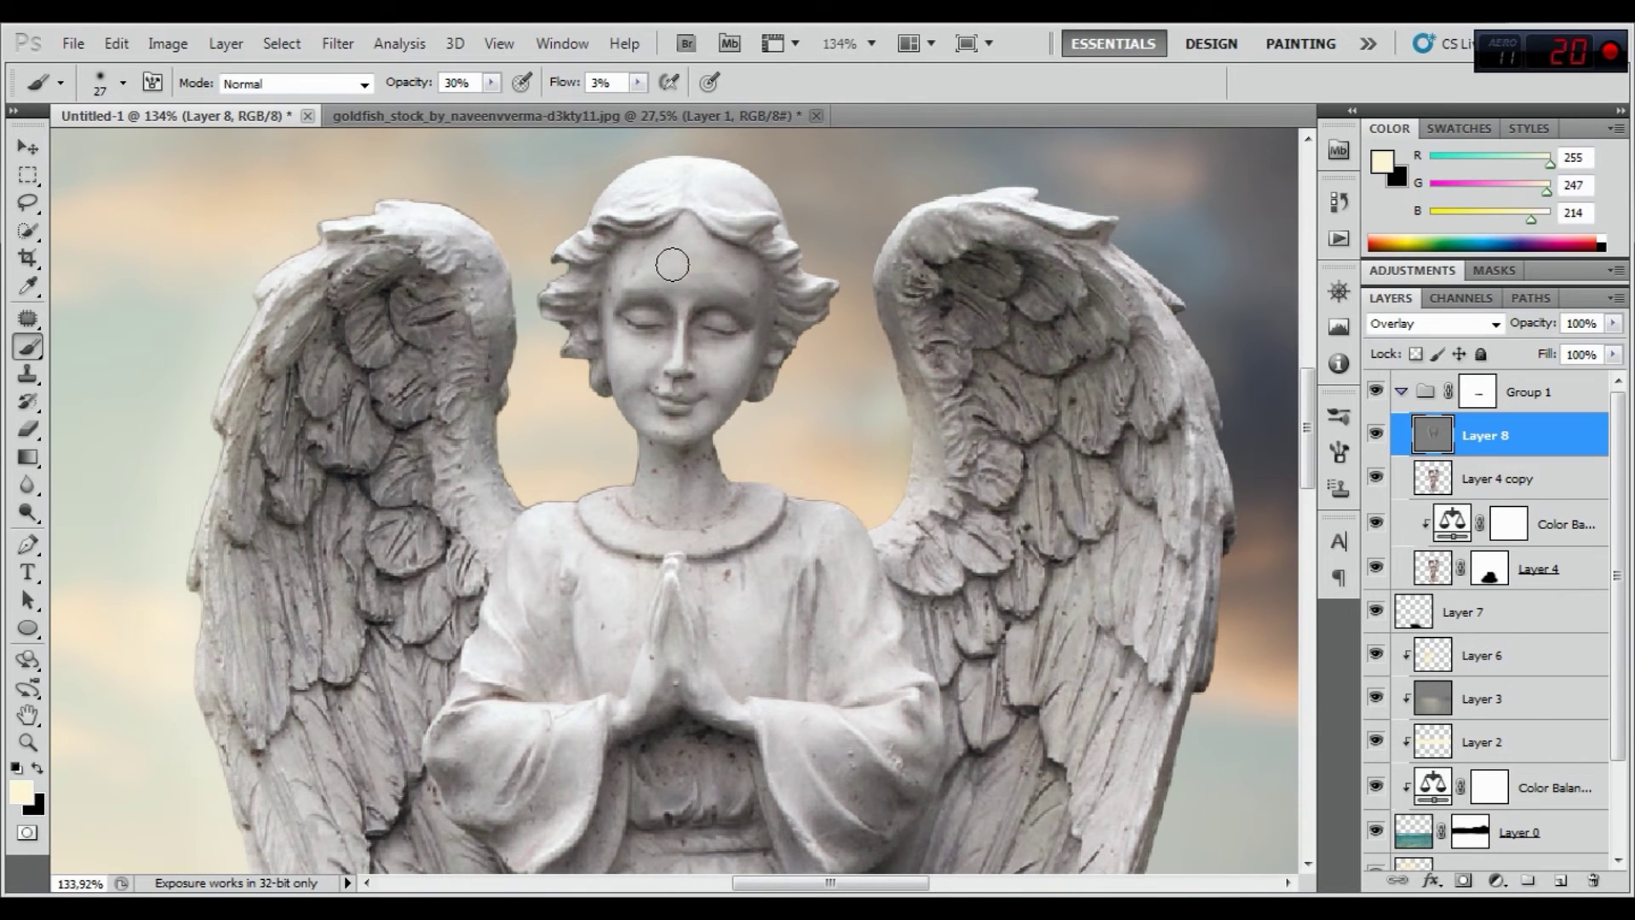
Zoom out to the whole composite and toggle Layer 8 to compare the shading
scroll(658, 338, down, 2)
scroll(681, 375, down, 1)
scroll(698, 409, down, 2)
scroll(718, 440, down, 1)
scroll(718, 441, down, 1)
click(1375, 435)
Make Layer 8 a clipping mask on the statue layer below
scroll(617, 858, up, 1)
right_click(1526, 433)
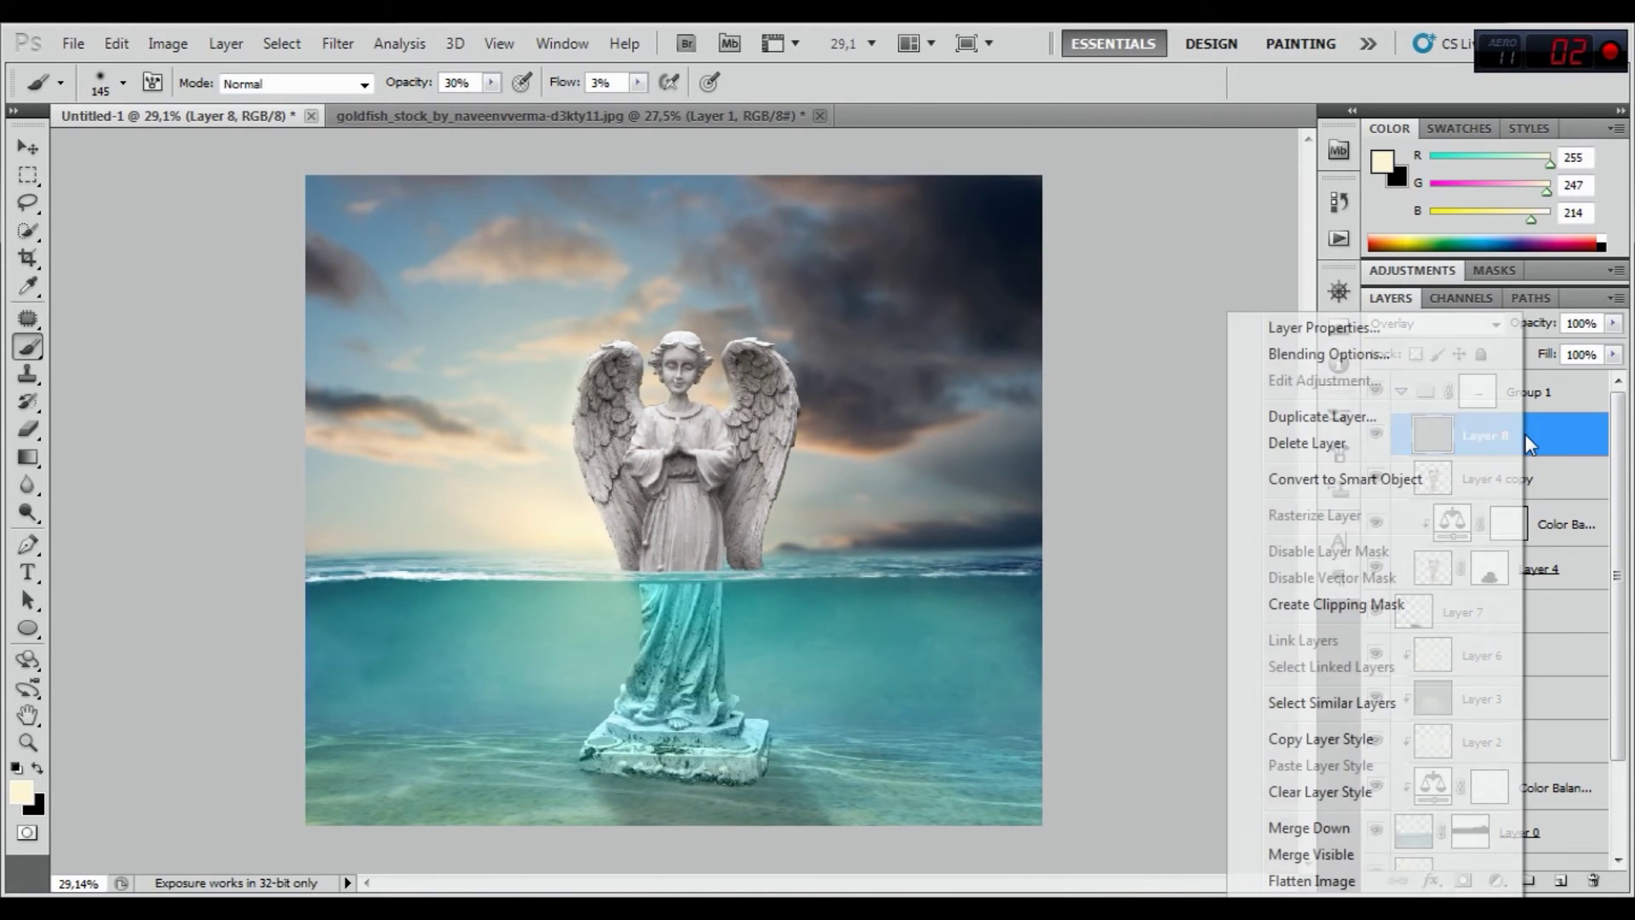
click(1321, 600)
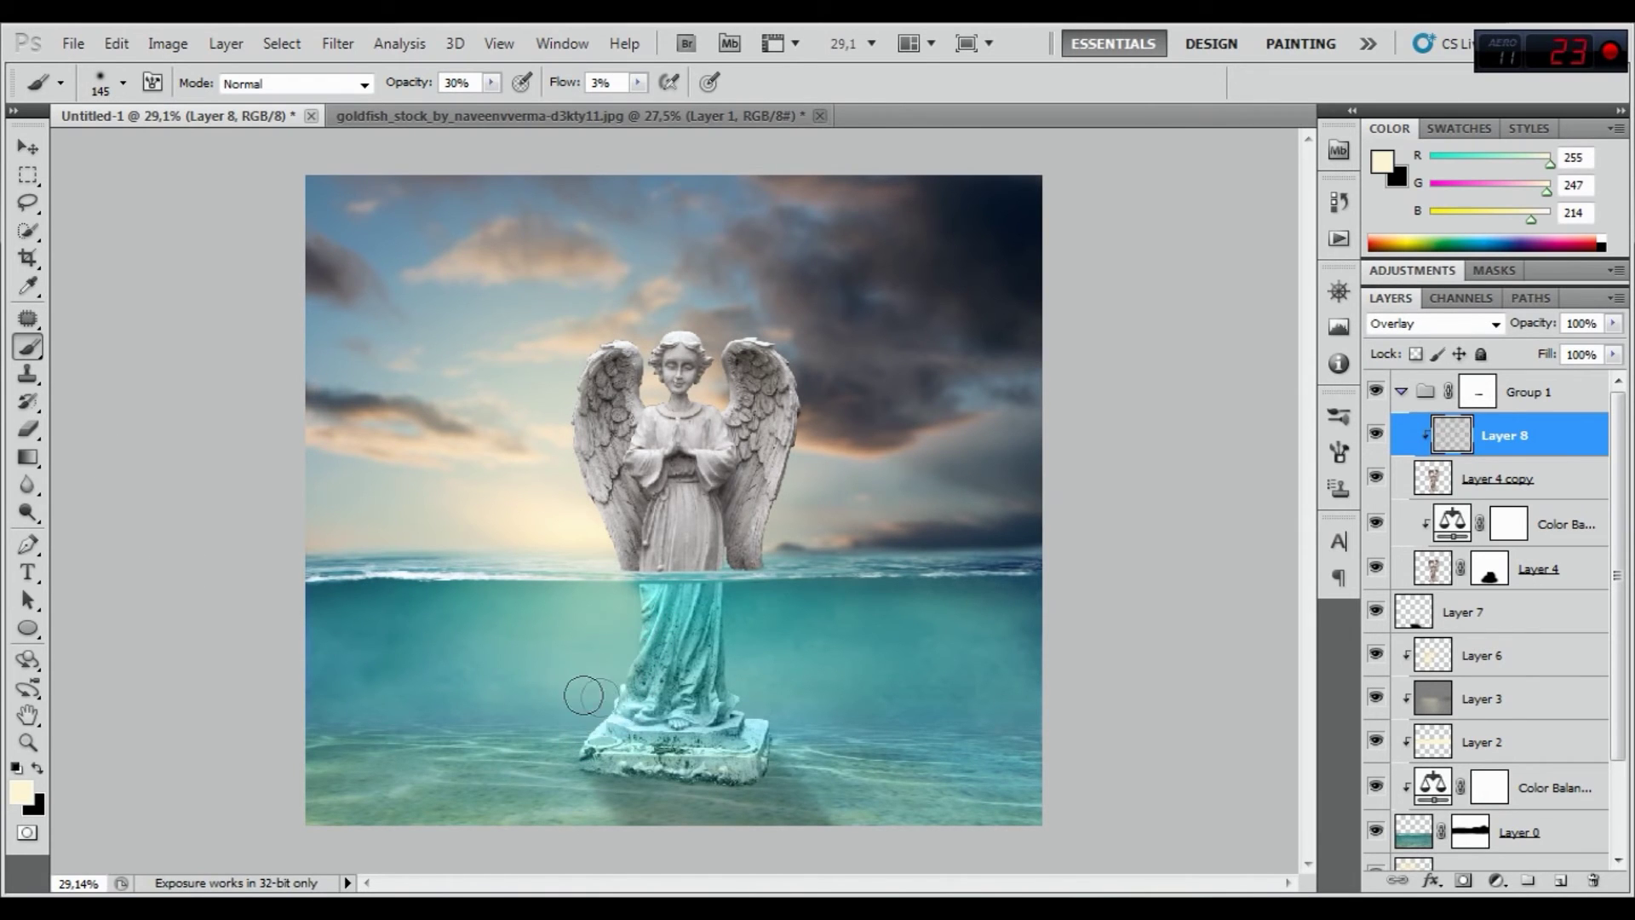
Darken the statue's base in black and brighten its robe in cream
click(35, 769)
drag(732, 769, 629, 772)
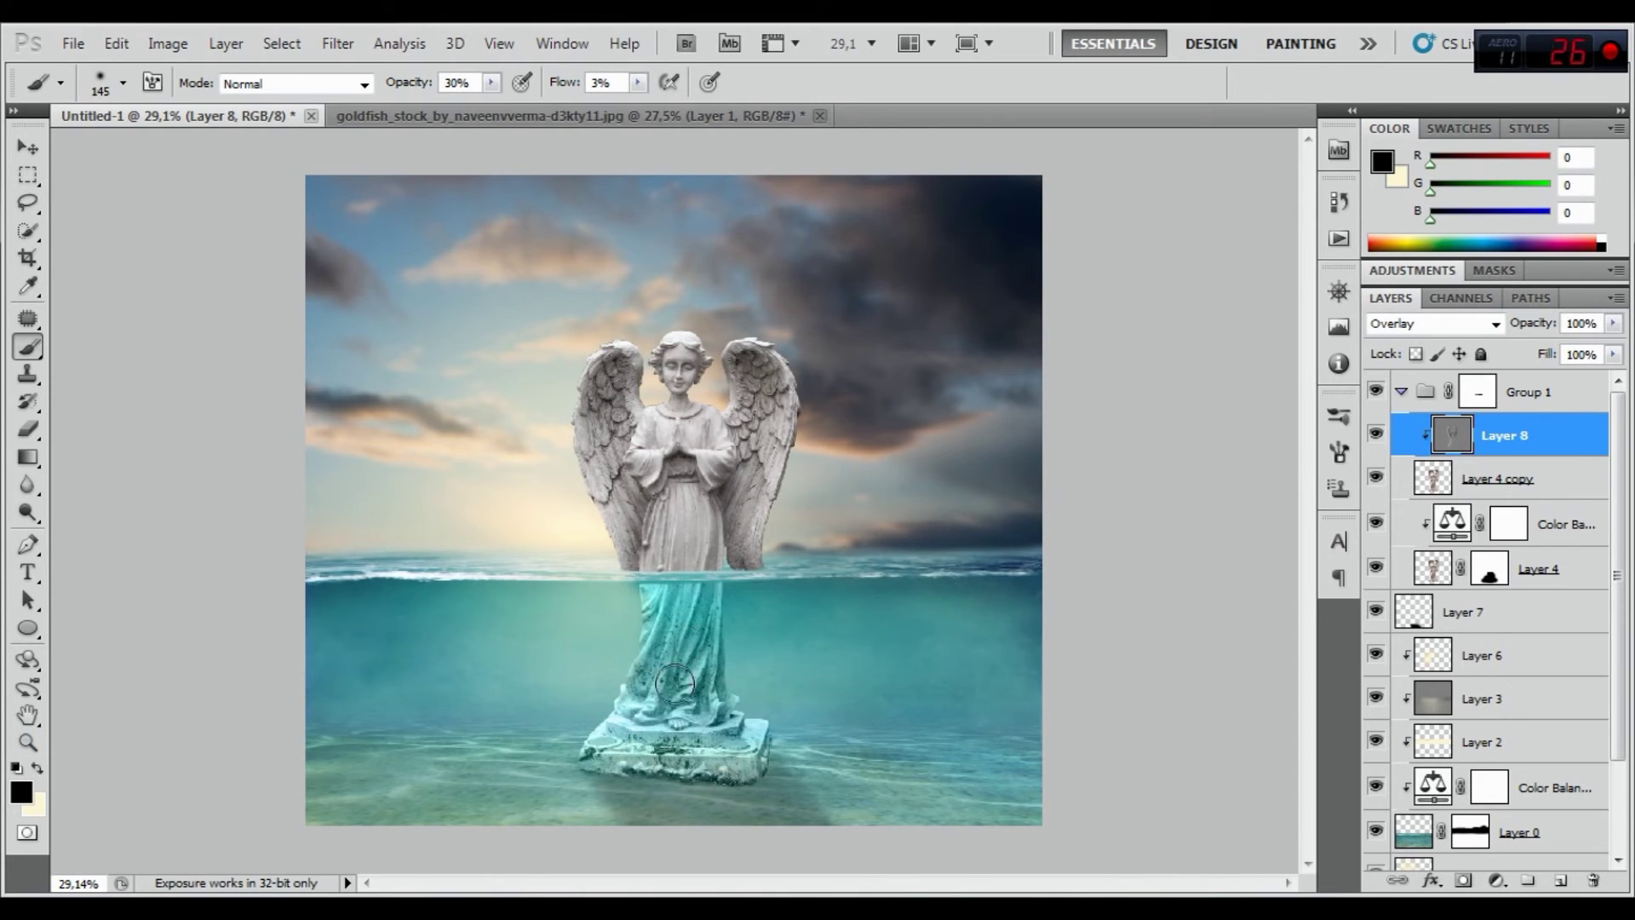
drag(700, 665, 738, 734)
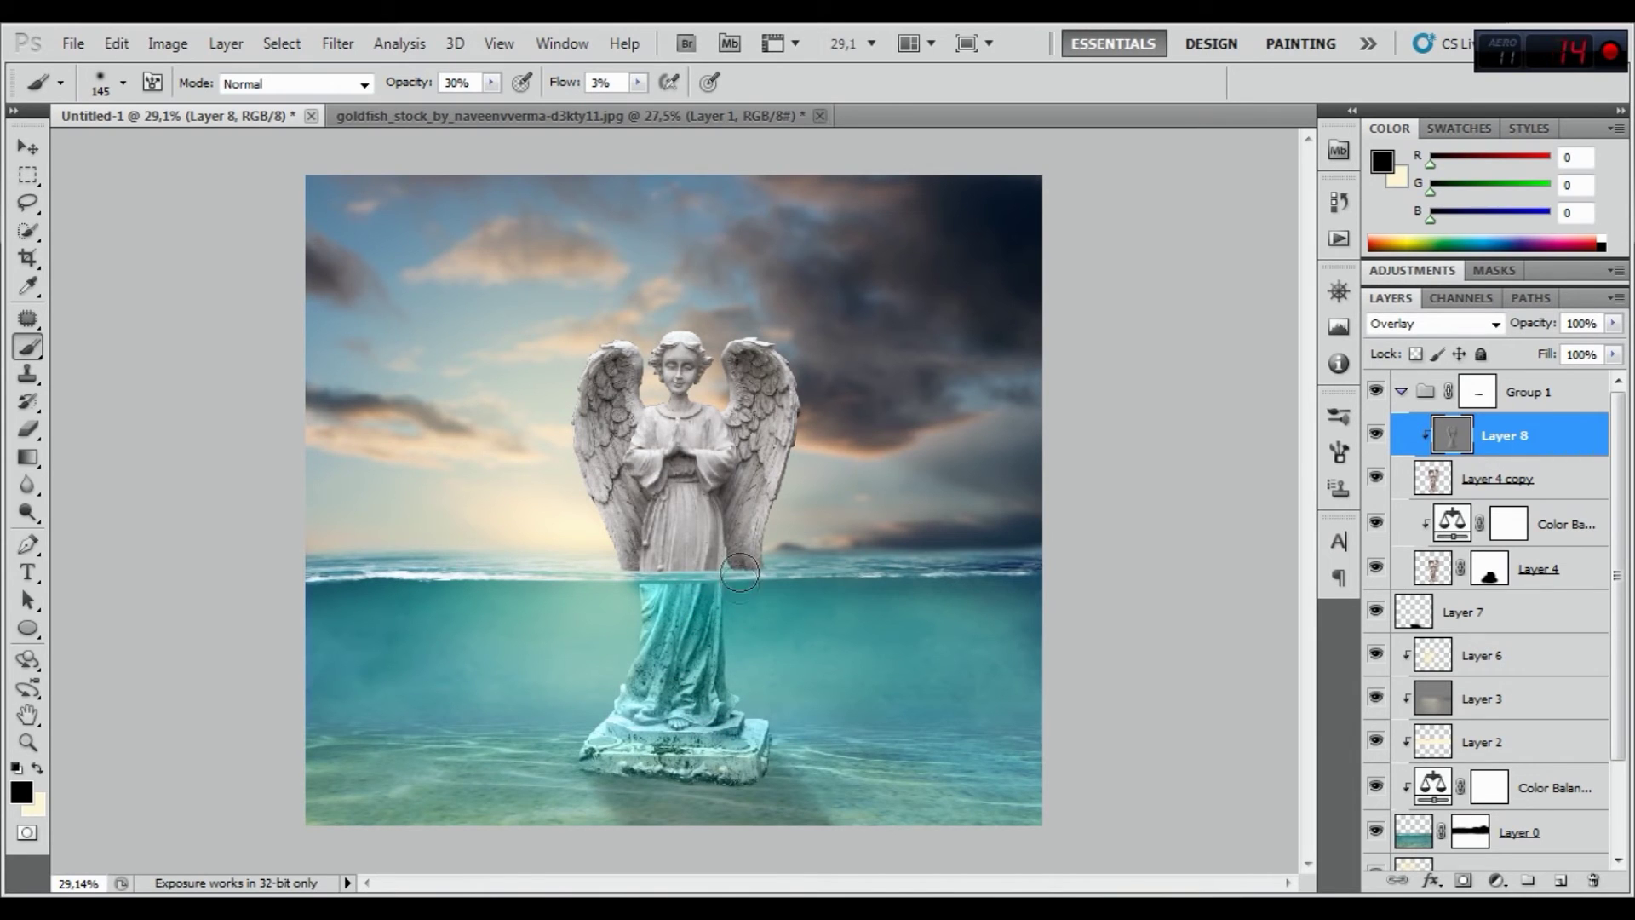
click(37, 767)
drag(653, 565, 687, 529)
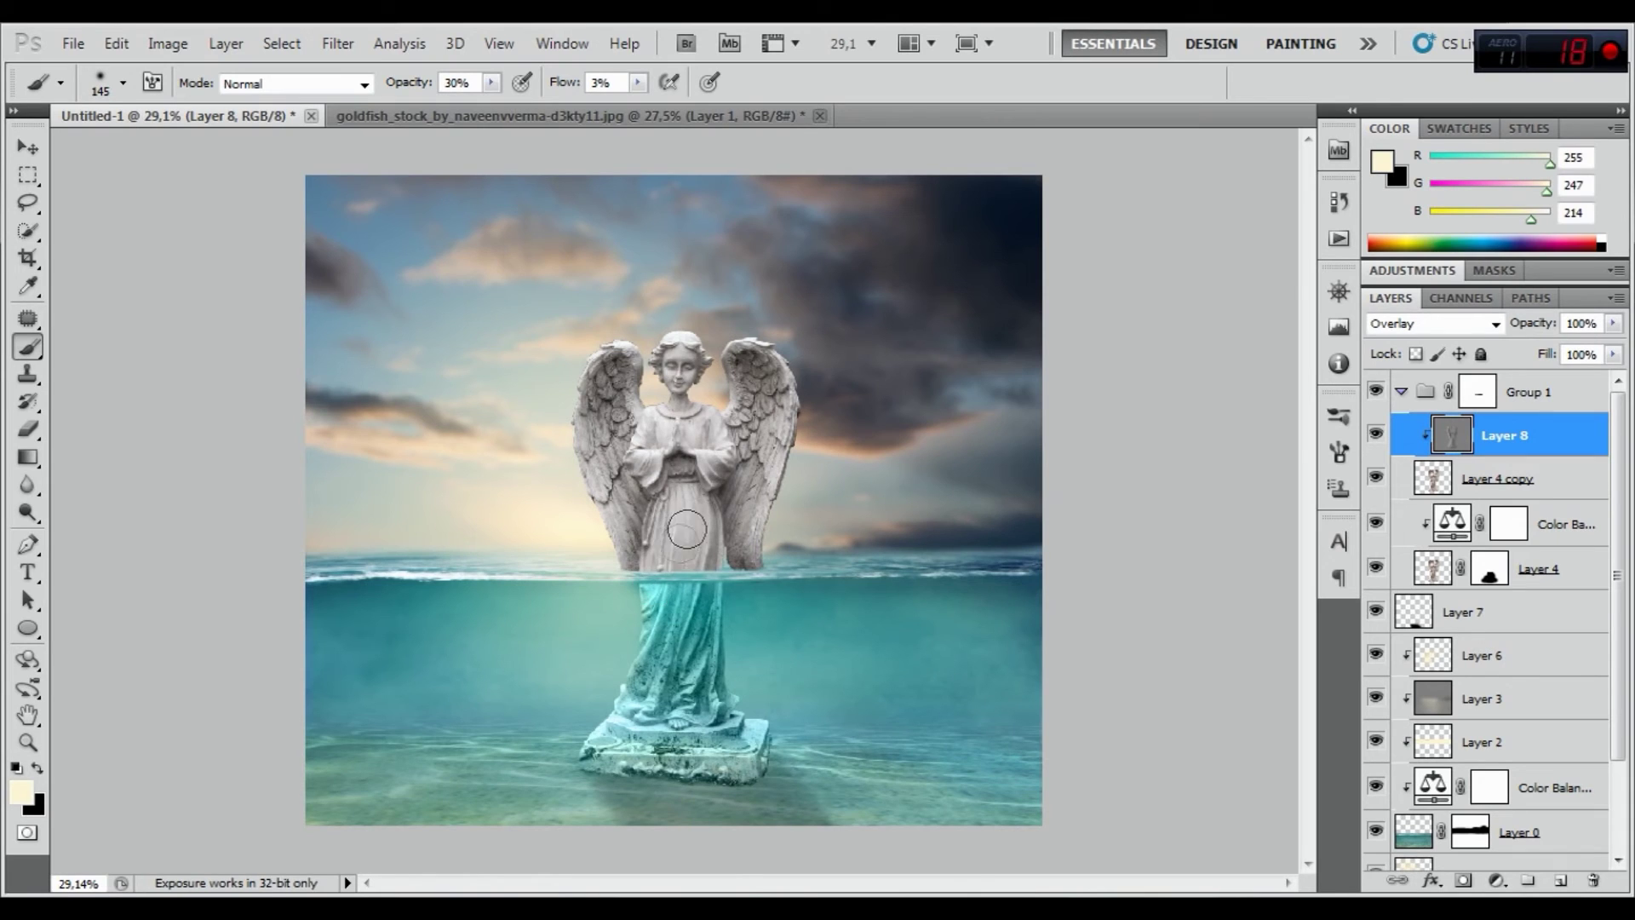
drag(663, 604, 607, 740)
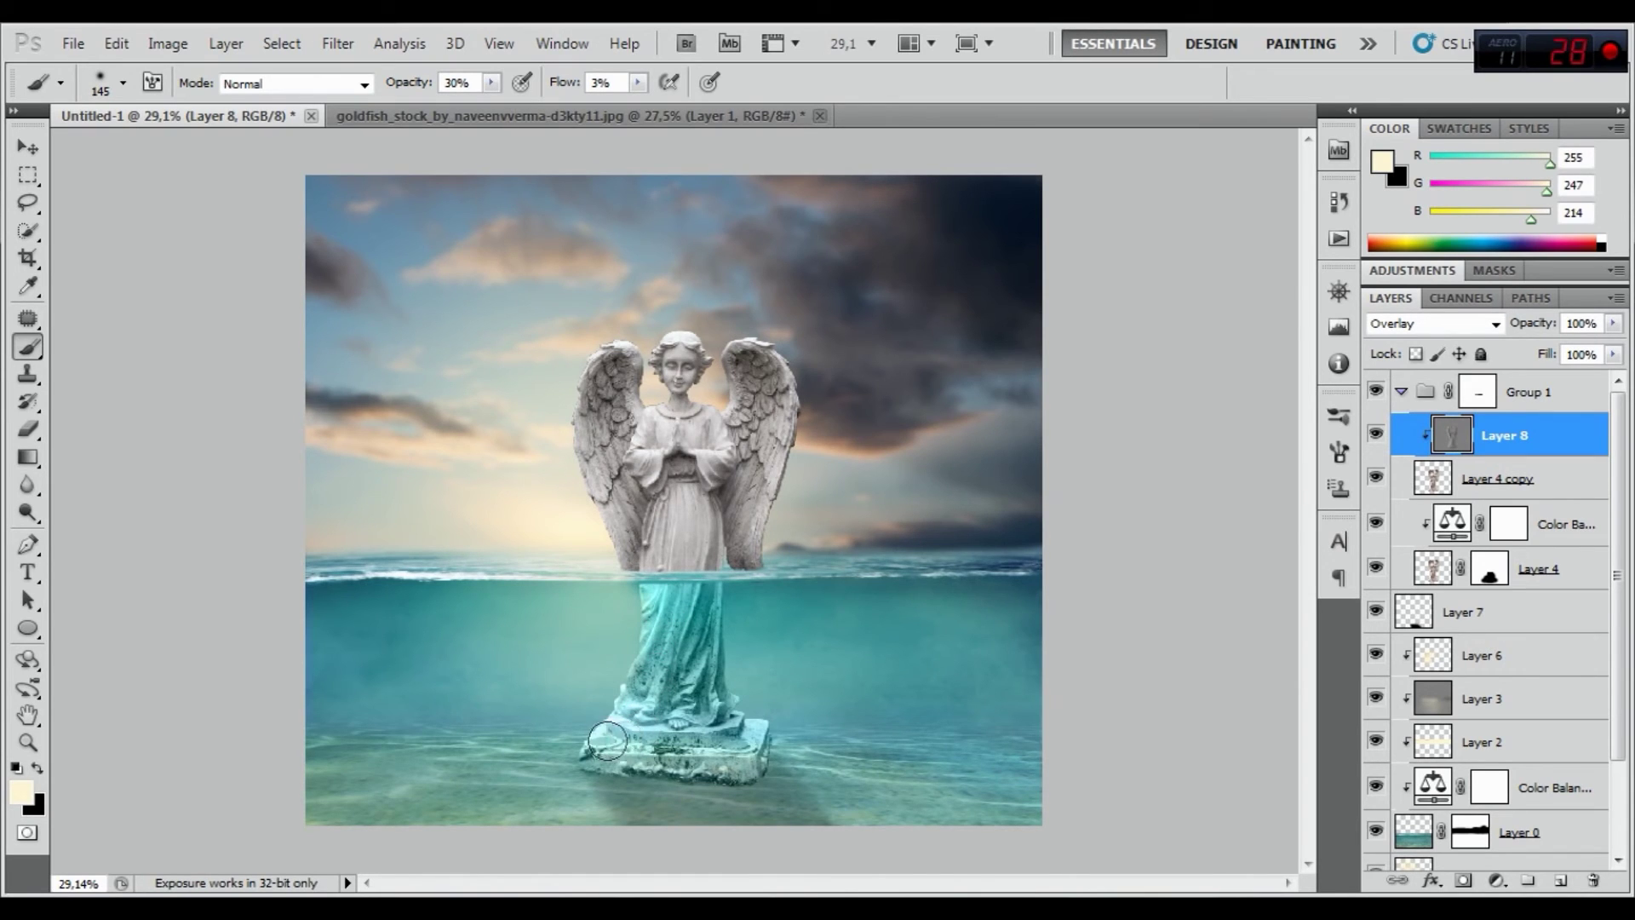
click(39, 766)
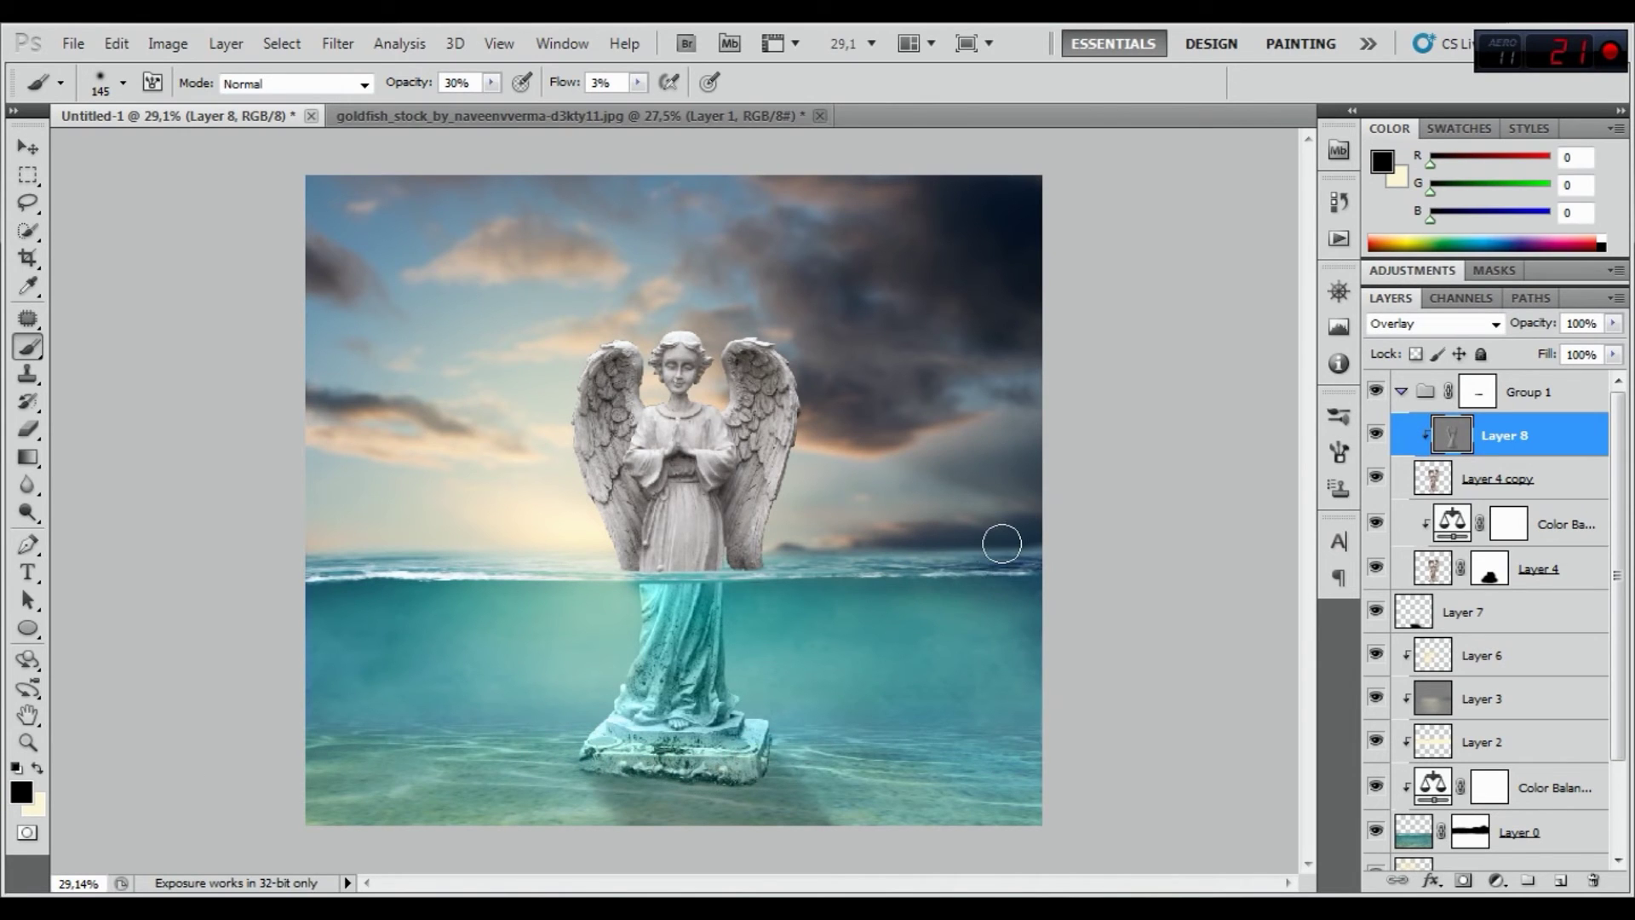
scroll(1558, 528, down, 3)
Select Layer 3, check its visibility, and set the brush to 960 px
click(1533, 586)
click(1374, 581)
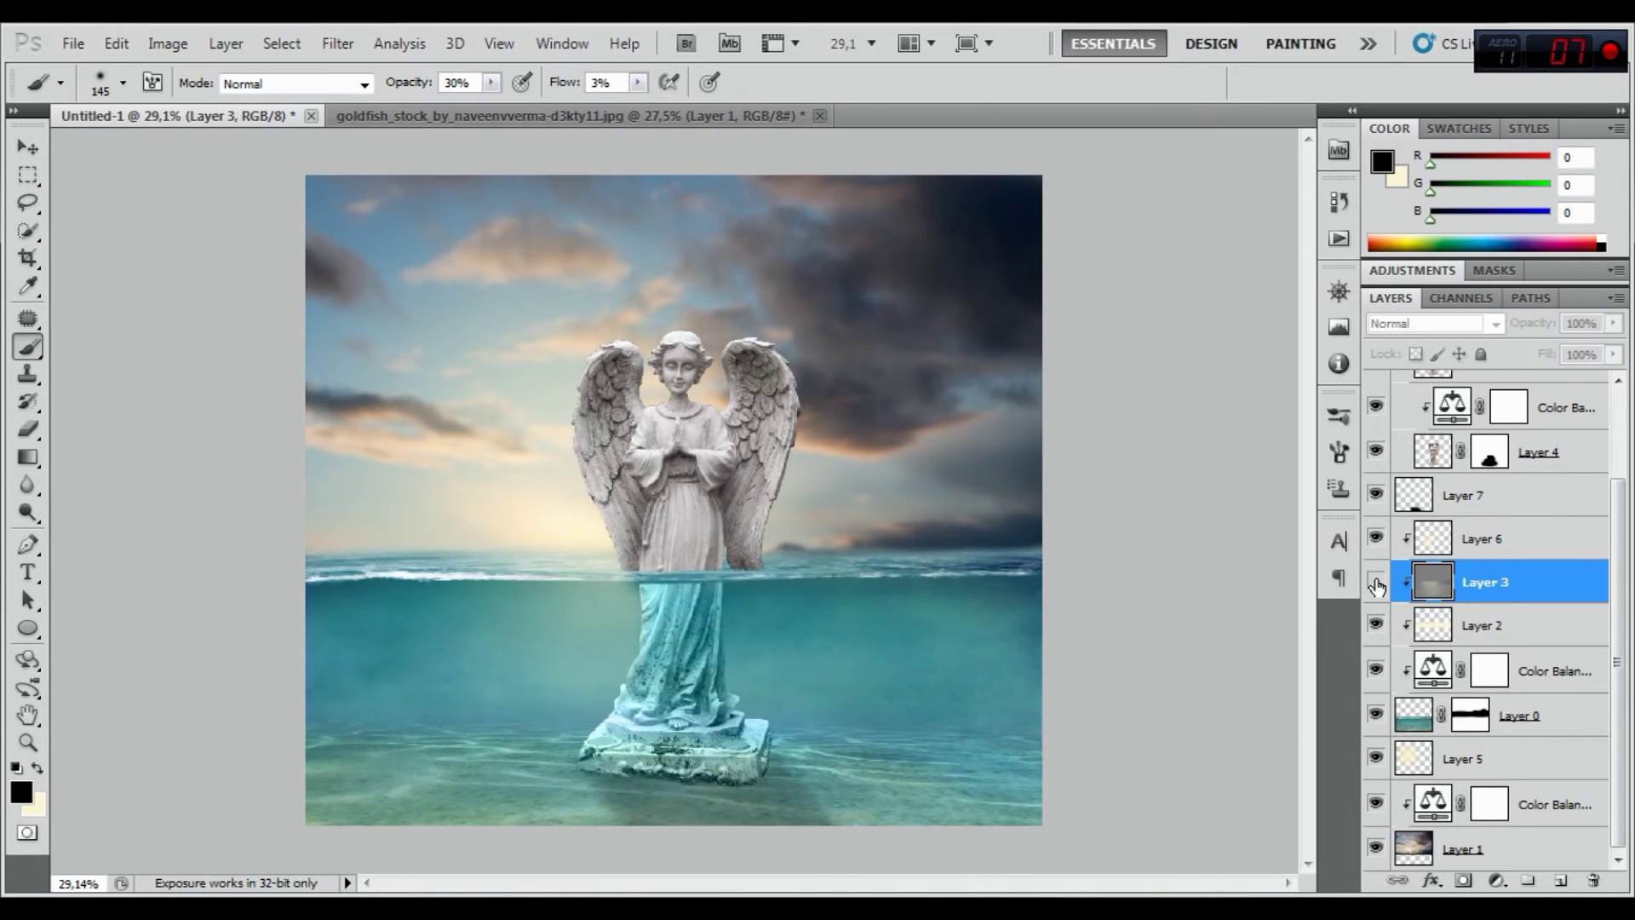
right_click(300, 511)
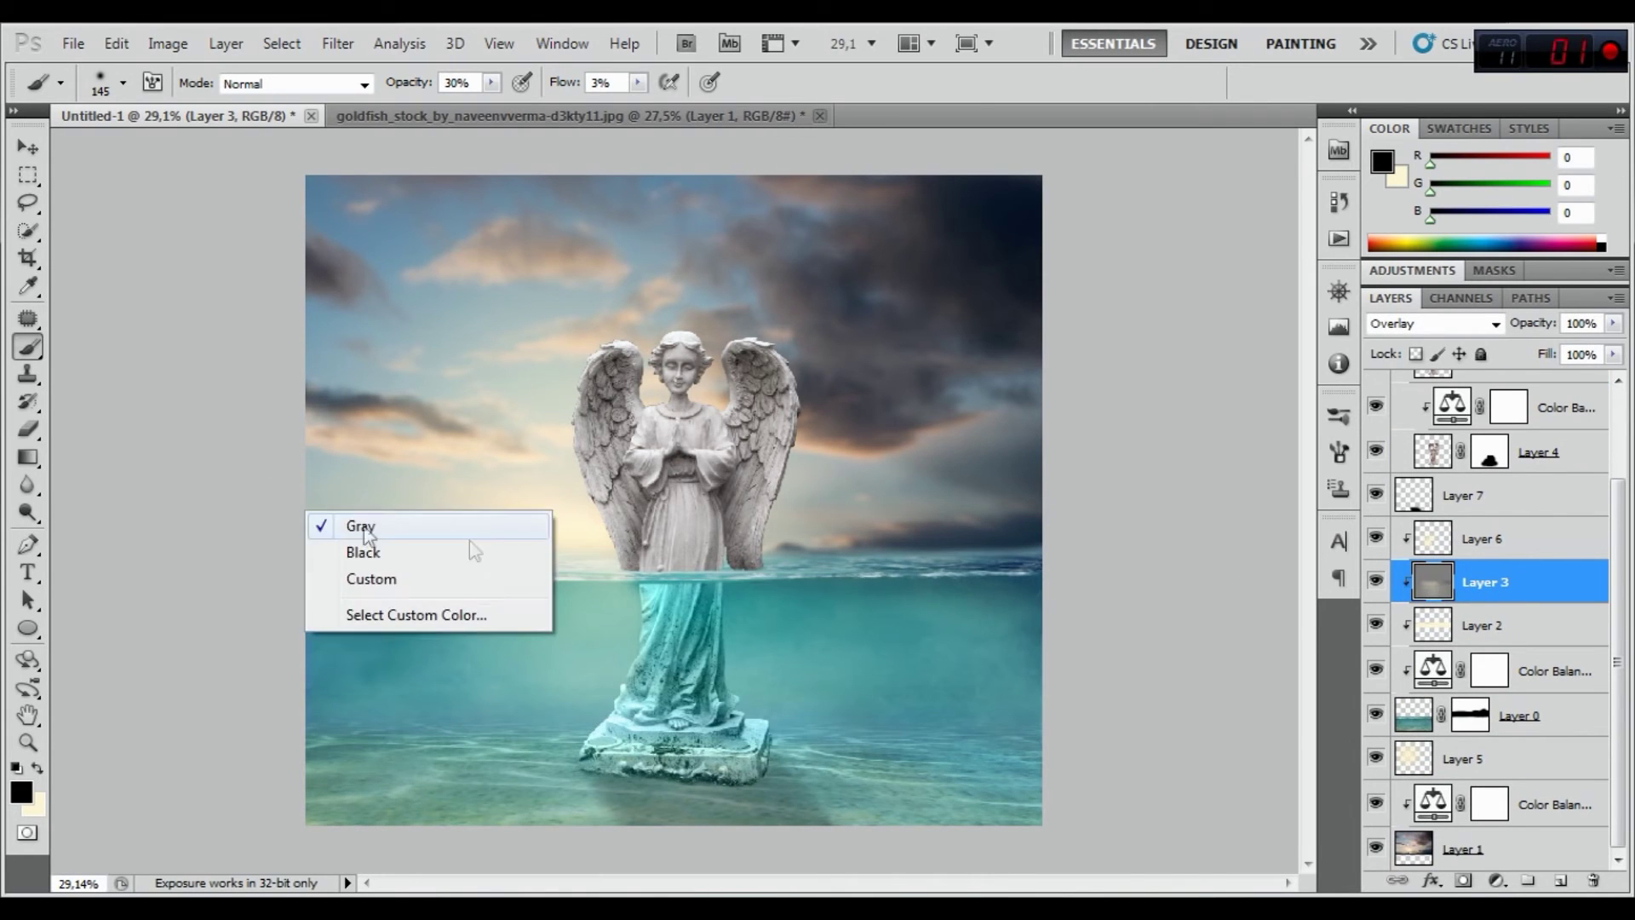
right_click(759, 592)
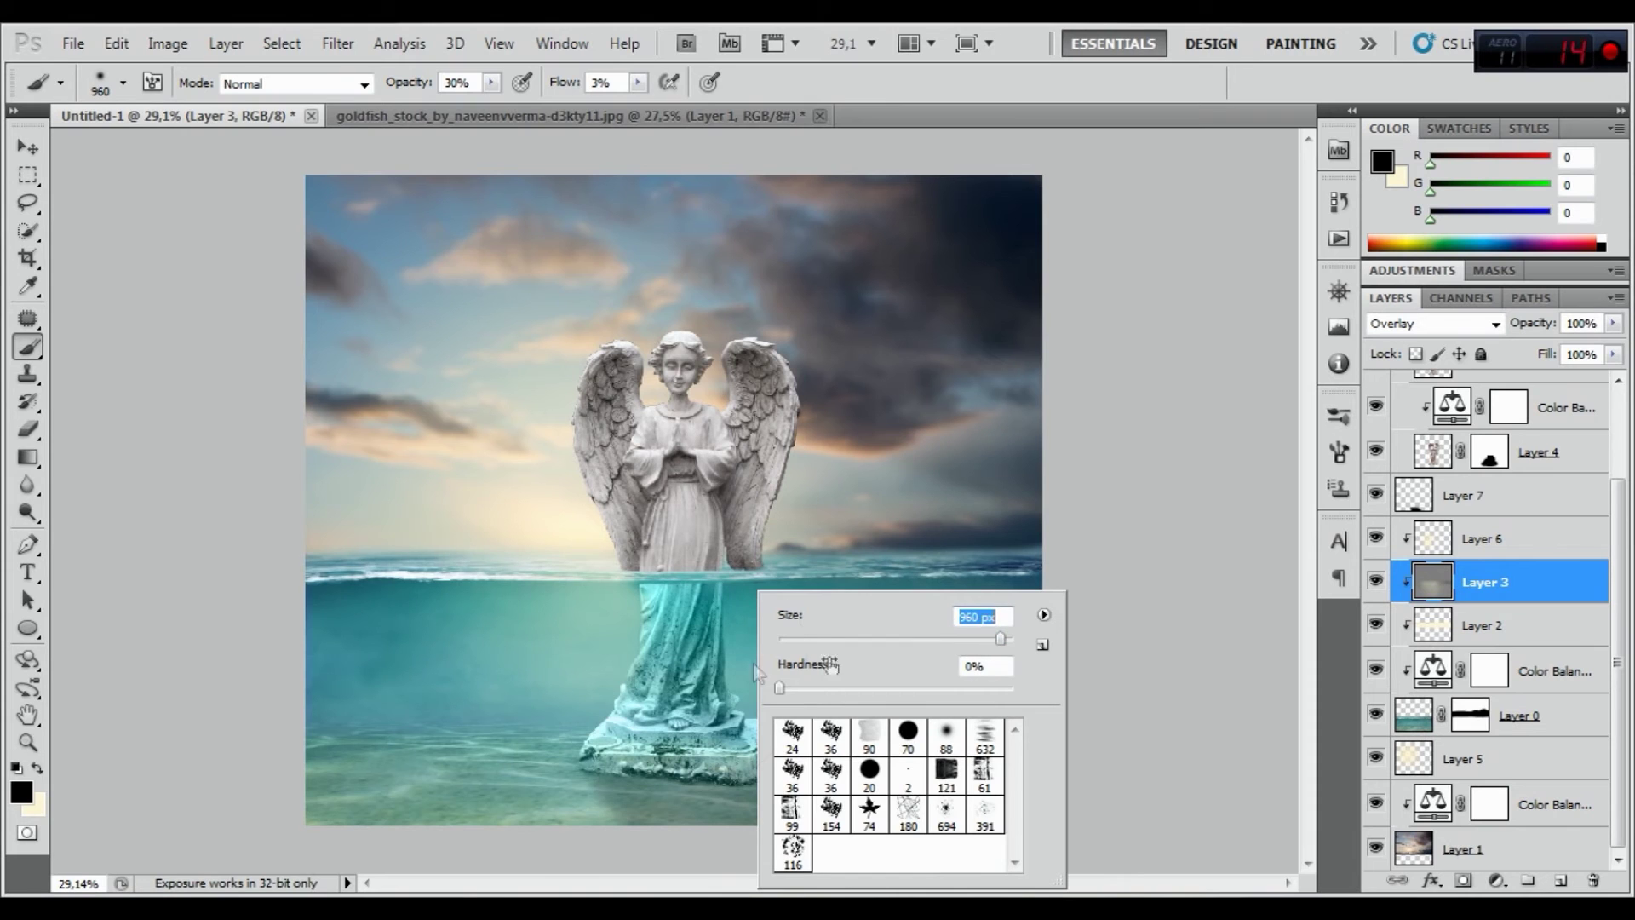
click(307, 669)
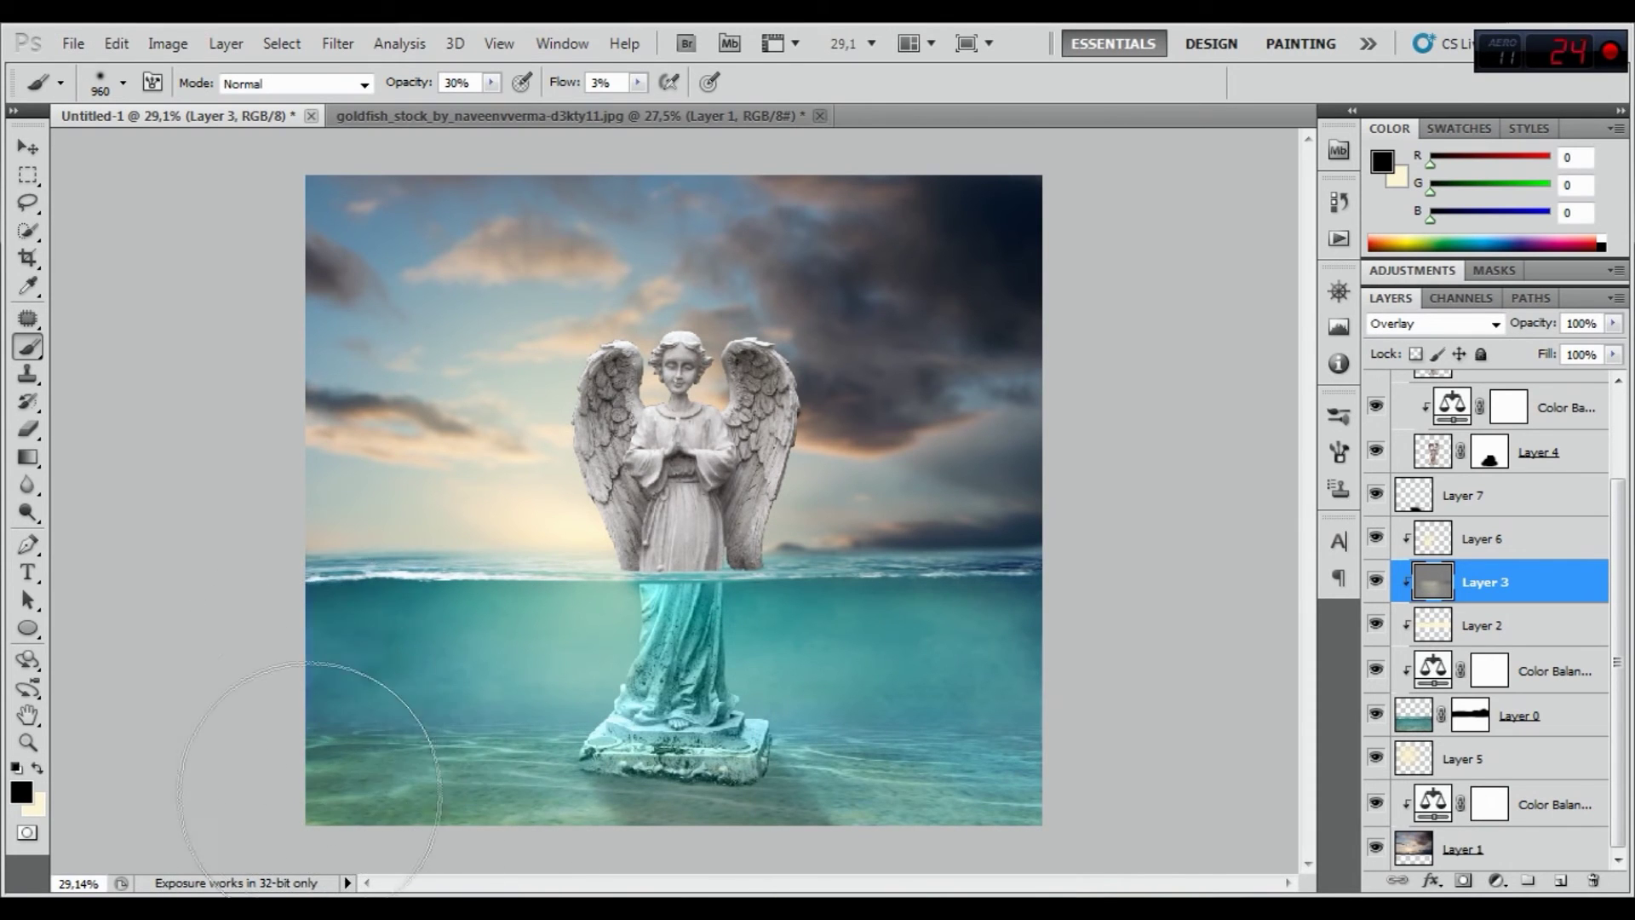
Darken the lower-left and lower-right water corners in black, then lighten the water around the statue in cream
drag(307, 752, 409, 792)
drag(960, 795, 937, 771)
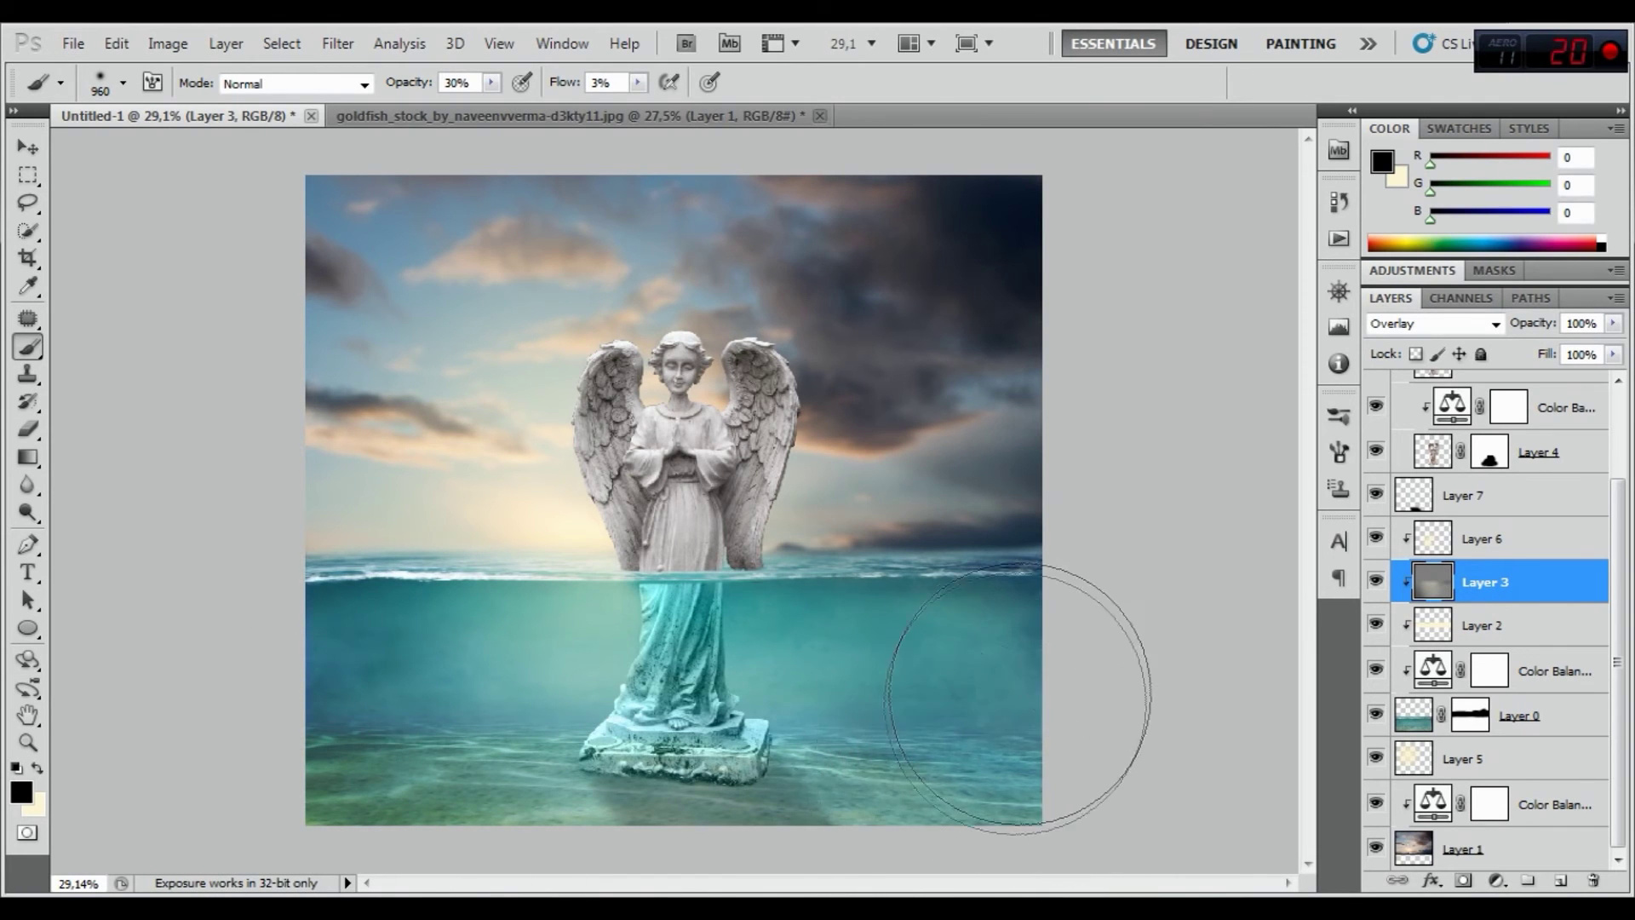
click(37, 768)
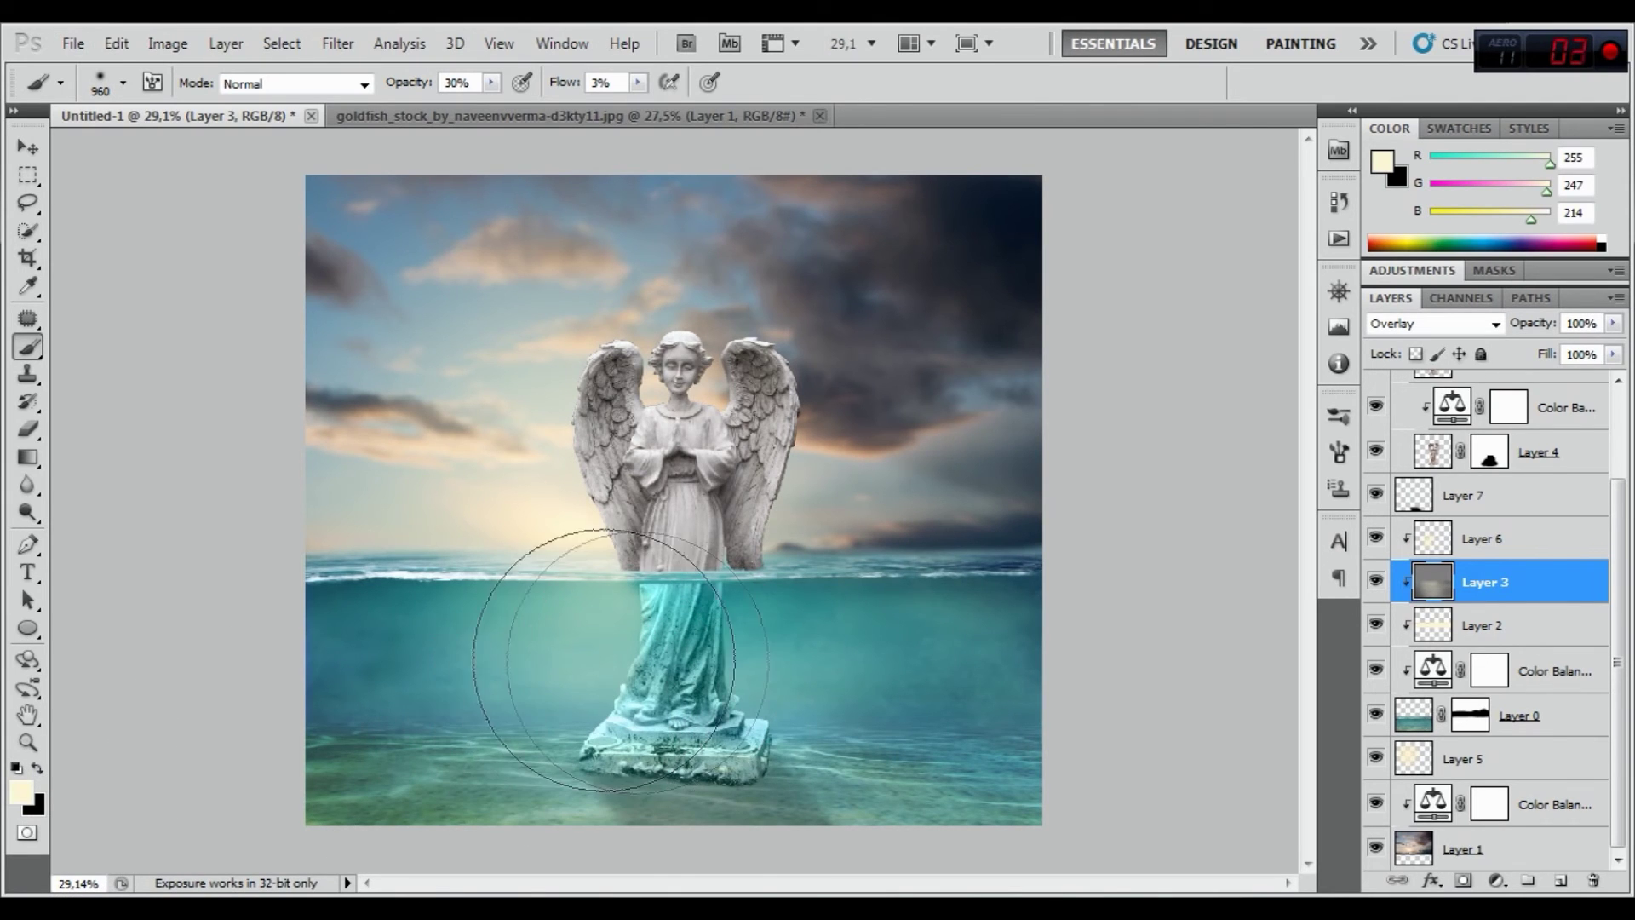
mouse_move(684, 656)
mouse_down()
mouse_move(730, 610)
mouse_move(628, 650)
mouse_move(605, 695)
mouse_move(547, 675)
mouse_move(566, 620)
mouse_up()
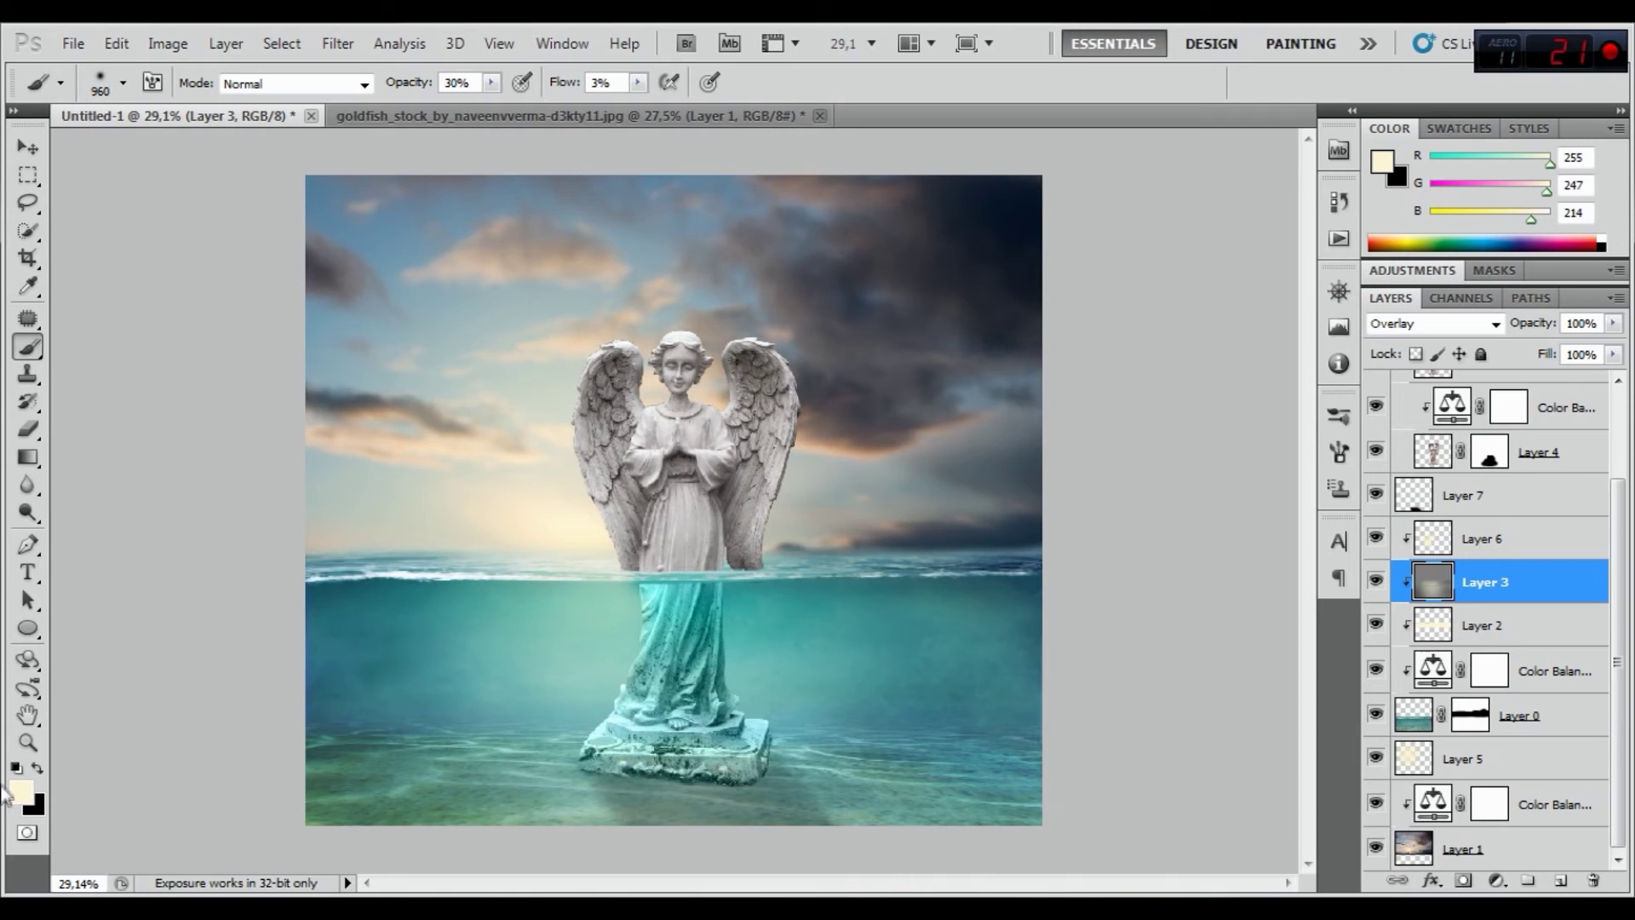
Switch back to black and shrink the brush to about 141 px
click(36, 768)
right_click(837, 593)
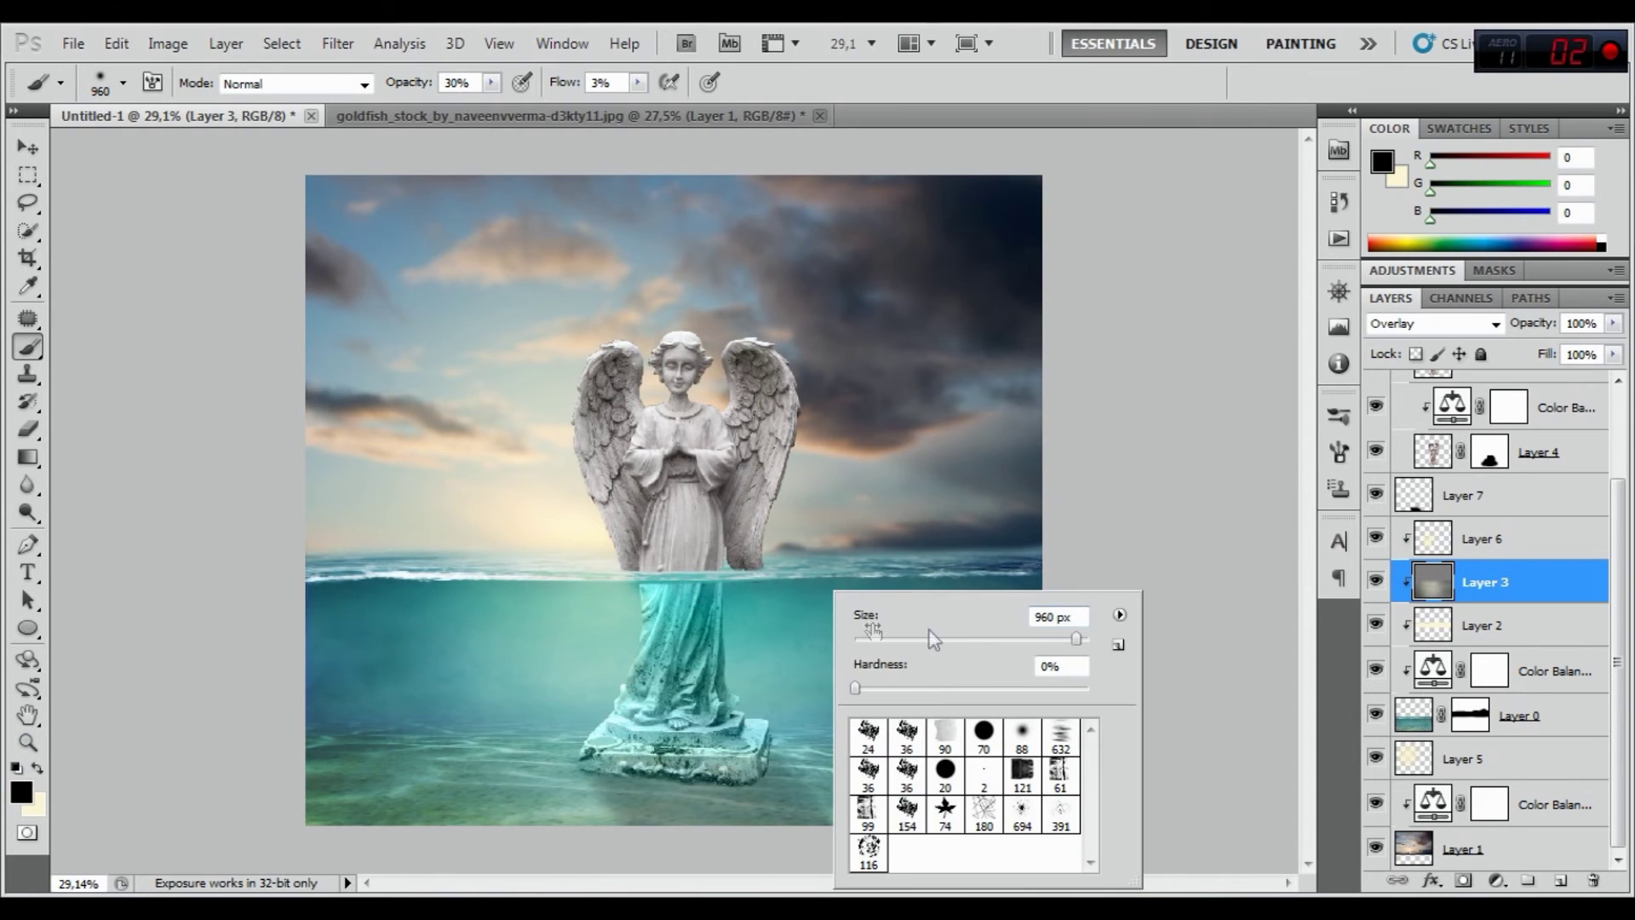
drag(1041, 639, 1028, 638)
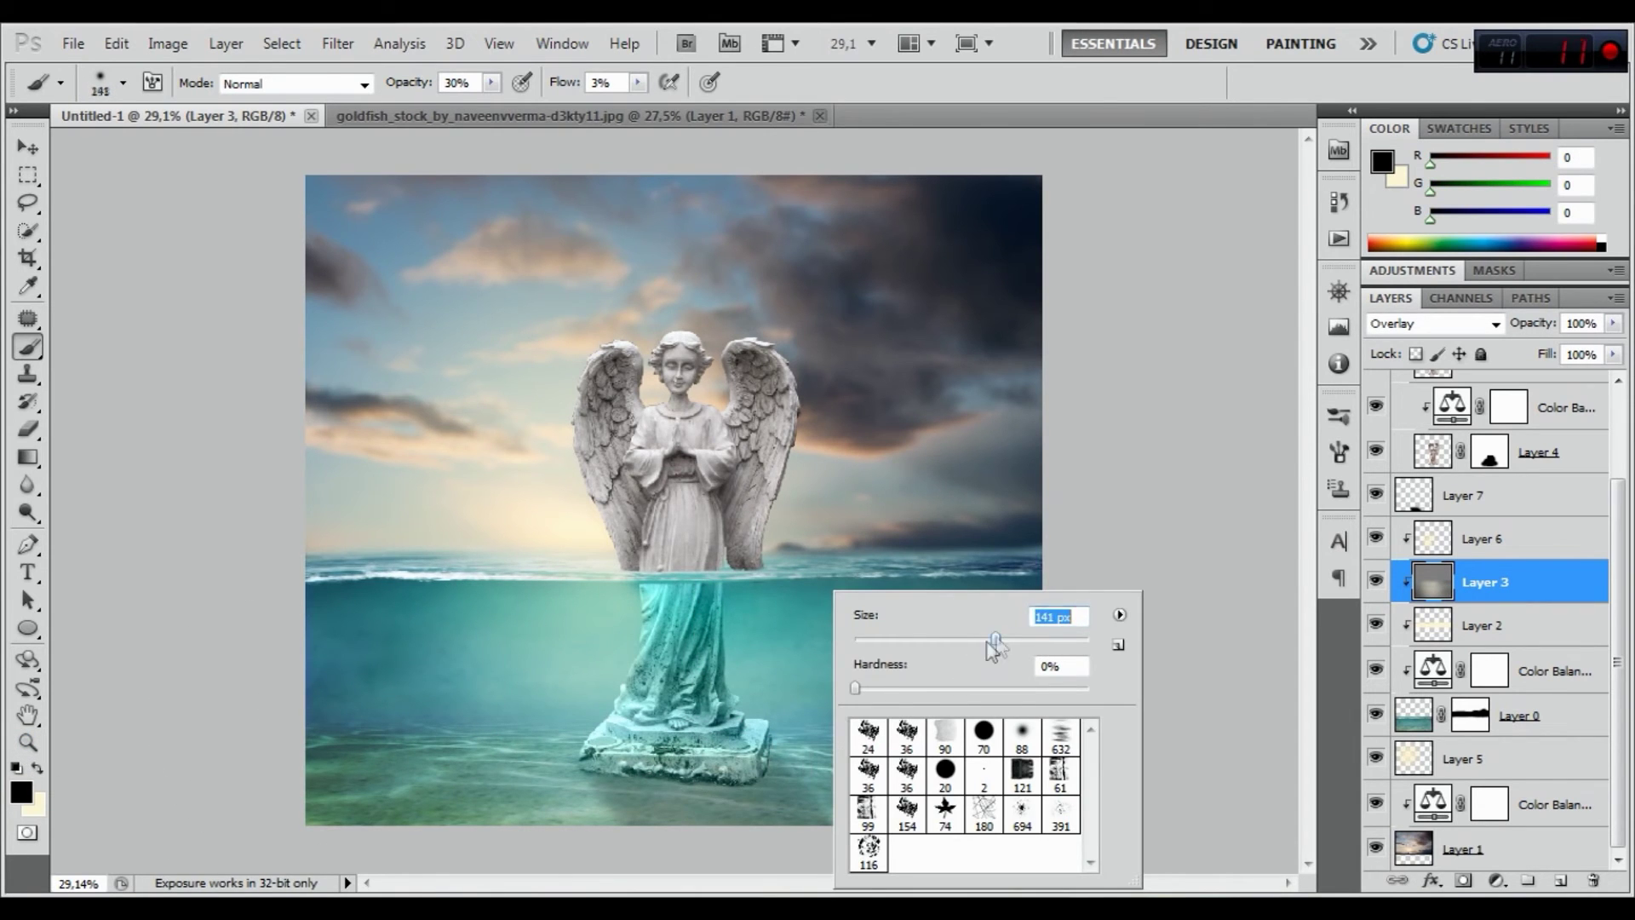
click(613, 771)
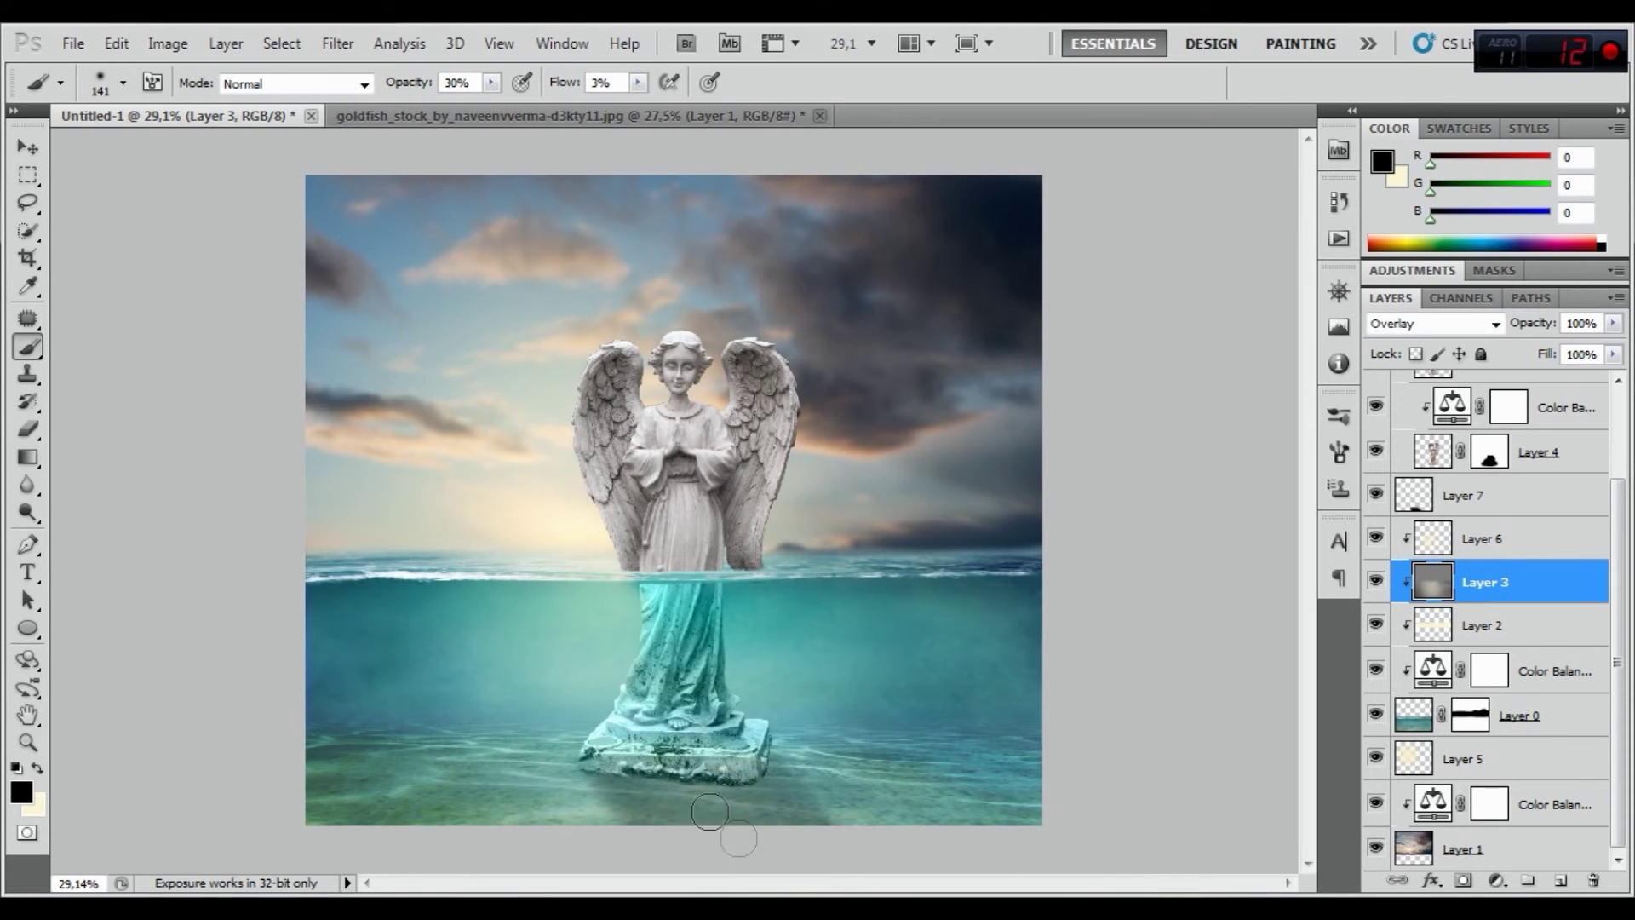
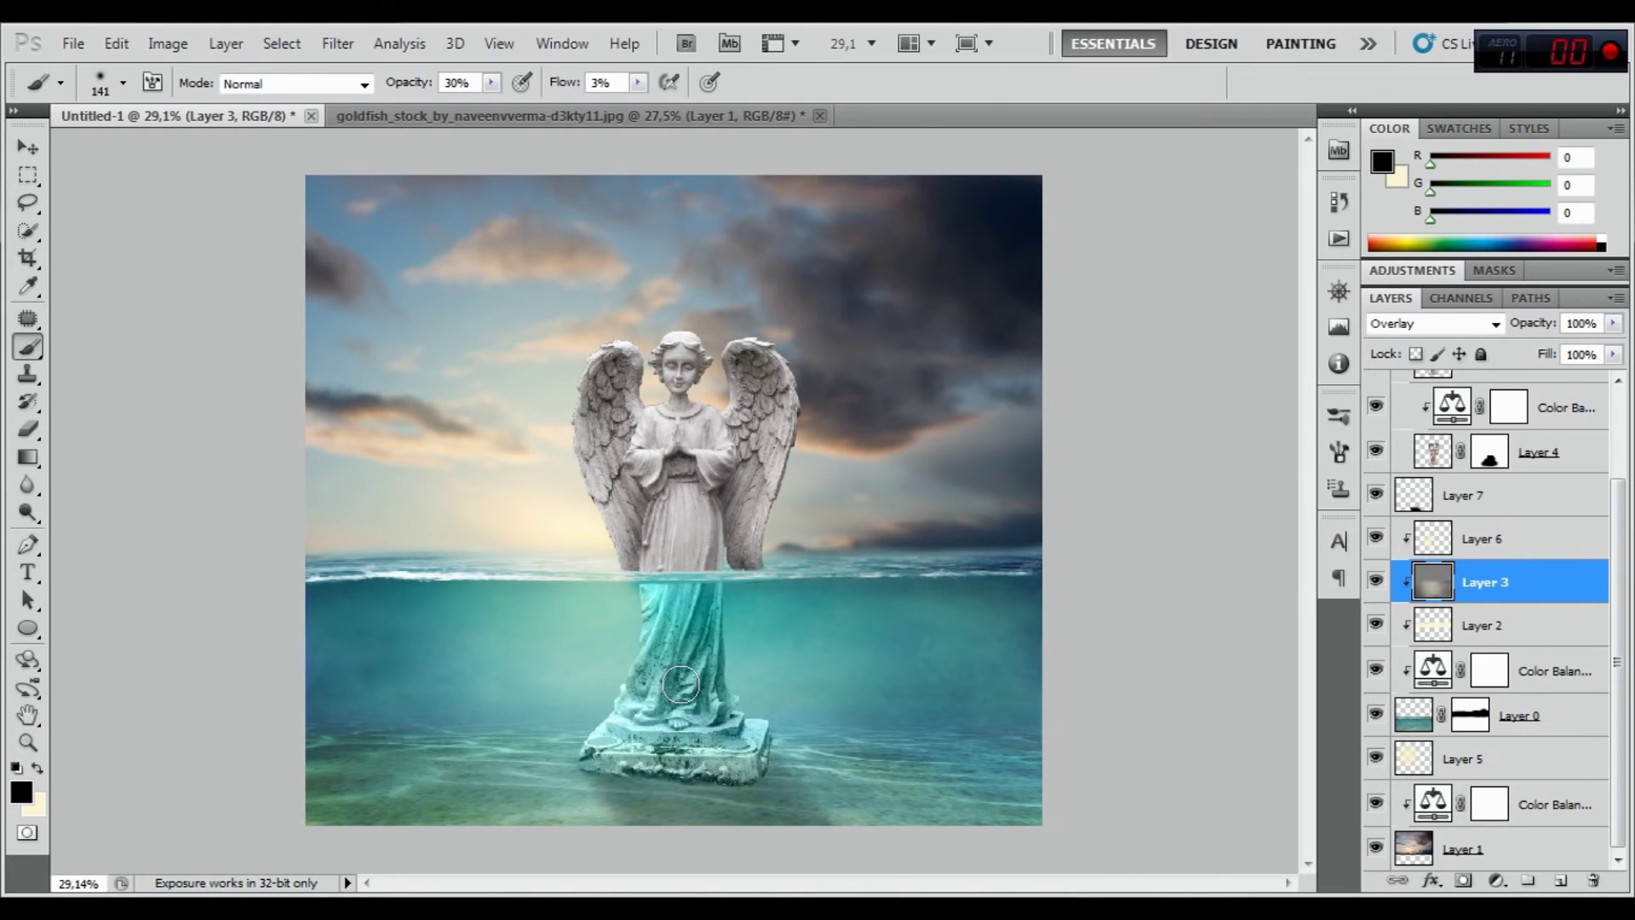
Set the brush to 453 px and softly darken the open water on the right
right_click(464, 637)
click(701, 639)
key(Return)
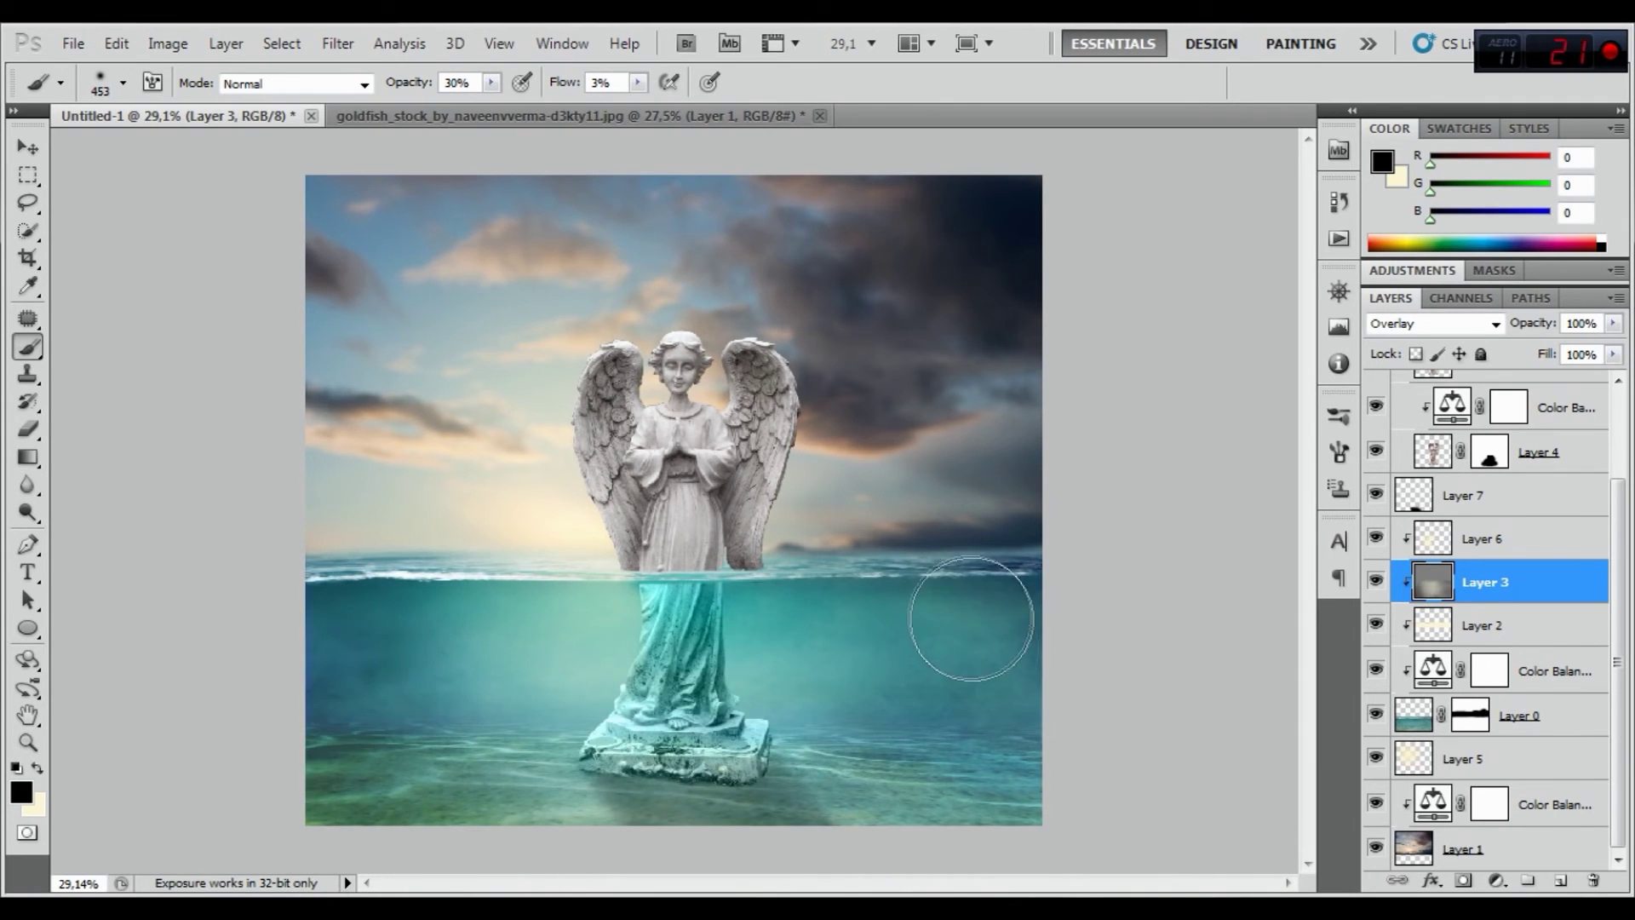
mouse_move(945, 608)
mouse_down()
mouse_move(994, 595)
mouse_move(985, 693)
mouse_move(931, 766)
mouse_move(1005, 640)
mouse_move(942, 715)
mouse_up()
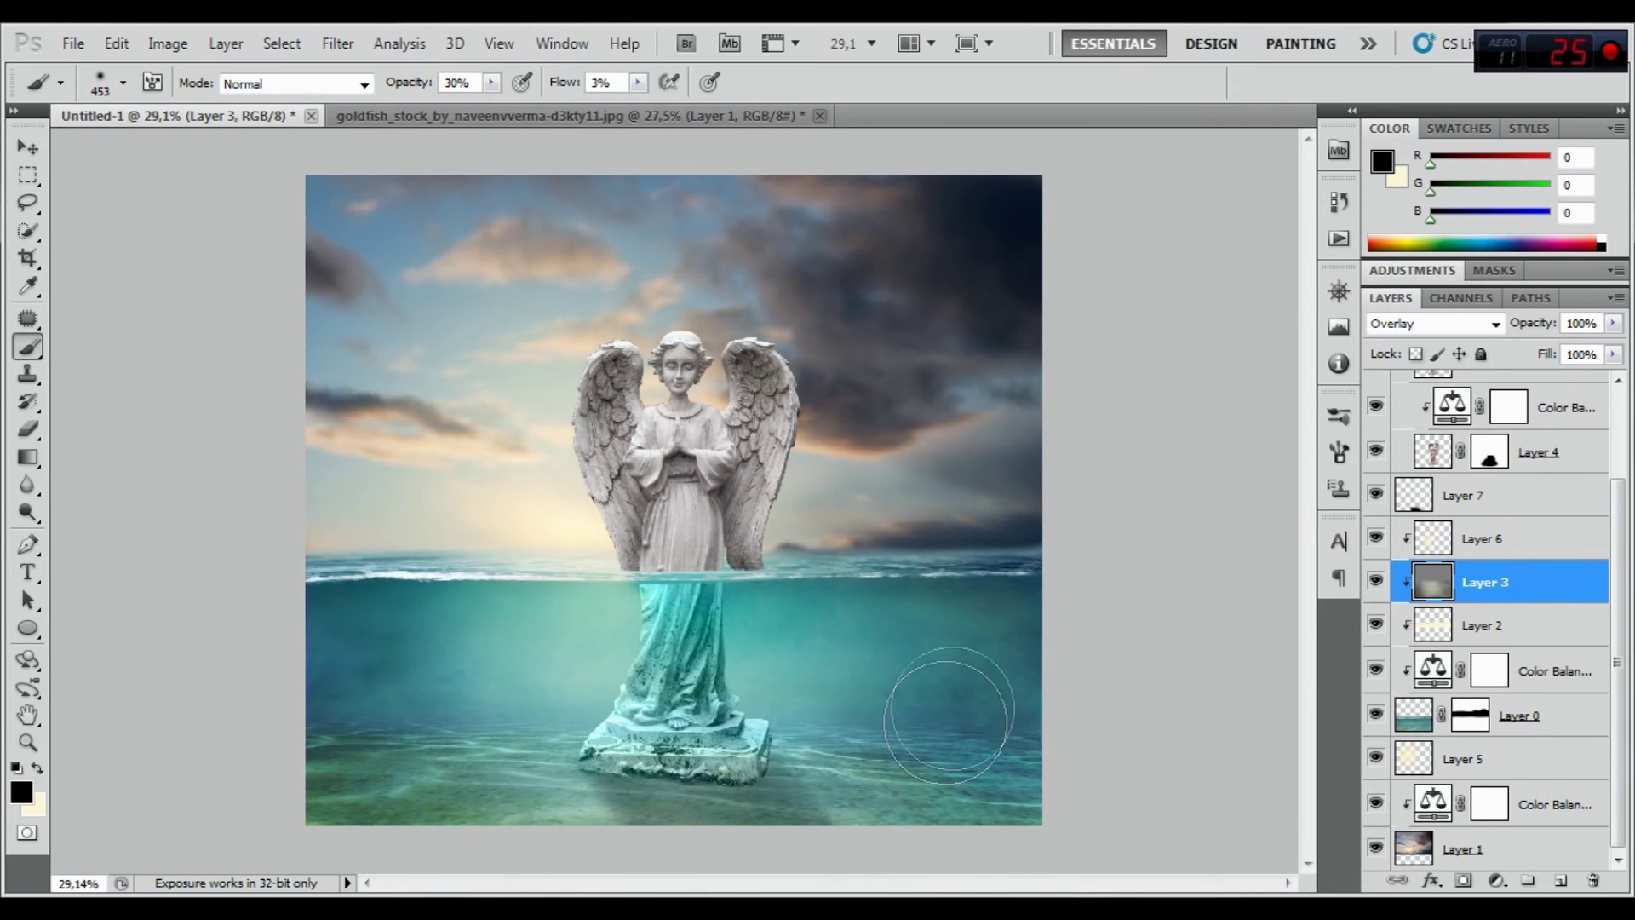
Paint cream over the lower-left water around the statue's base and compare Layer 3 on and off
click(37, 768)
mouse_move(434, 781)
mouse_down()
mouse_move(541, 811)
mouse_move(556, 631)
mouse_move(882, 794)
mouse_up()
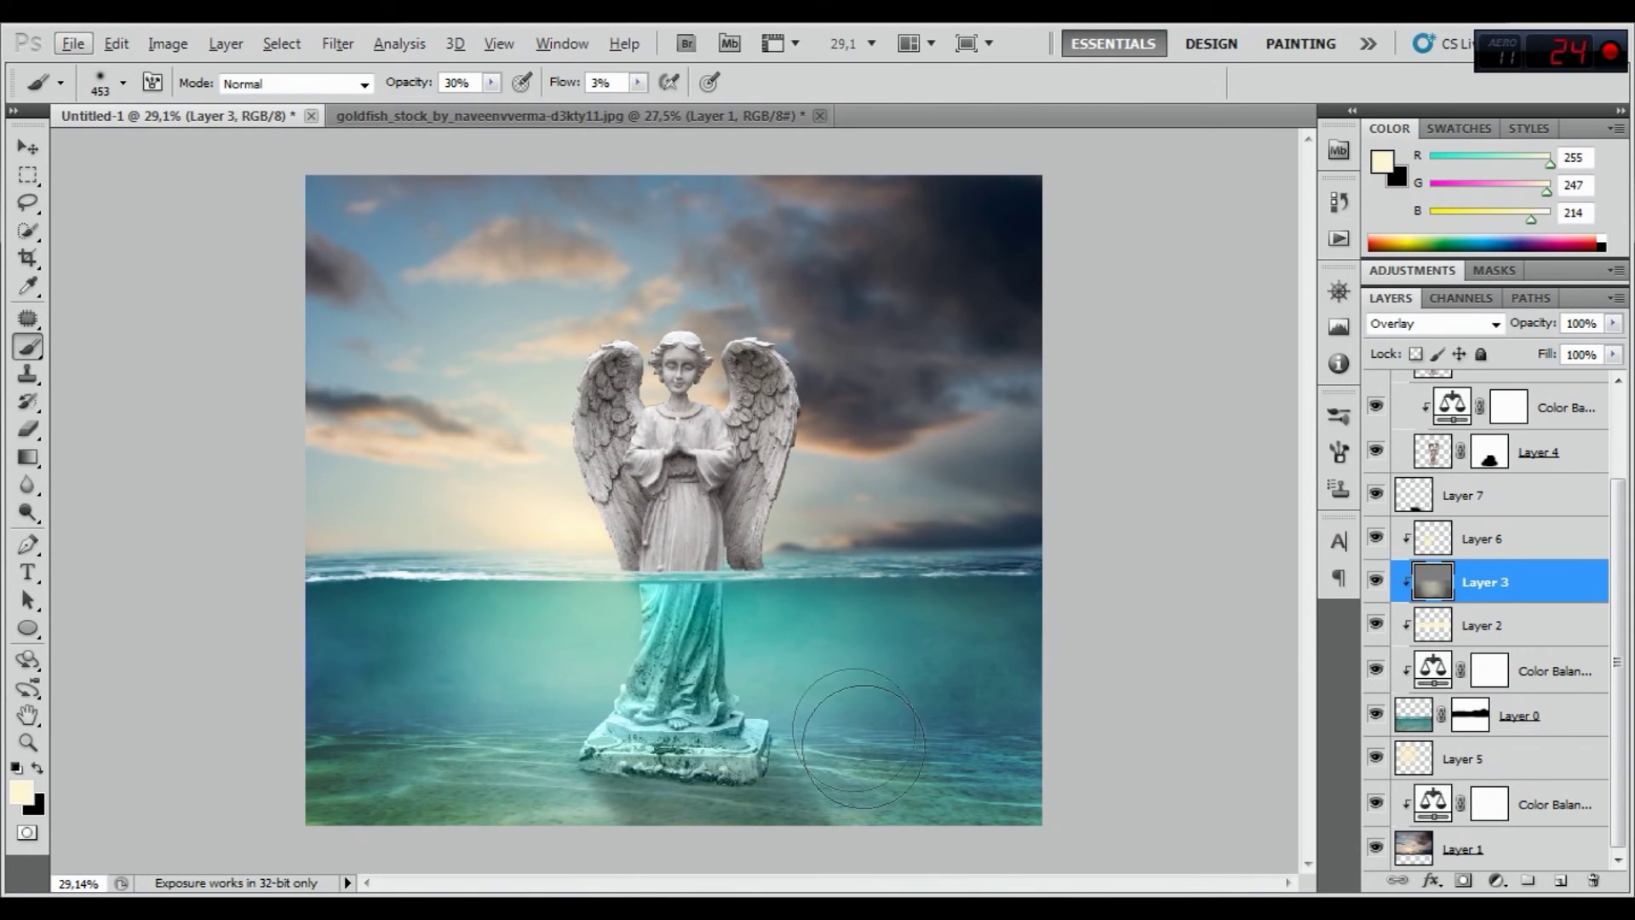
click(1376, 580)
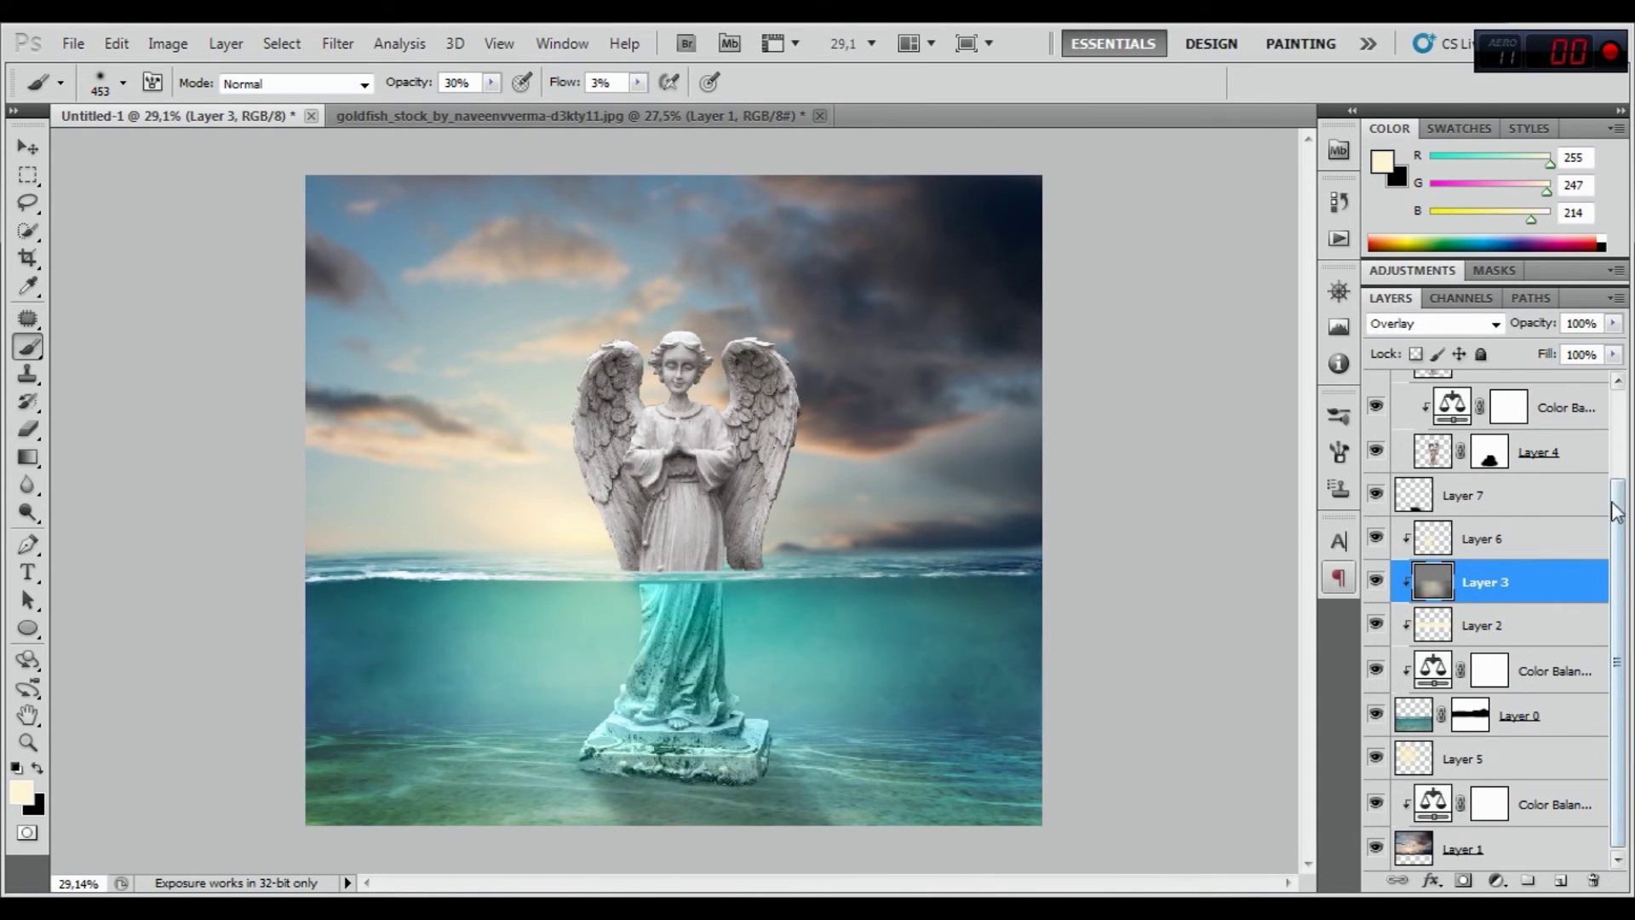
scroll(1499, 511, up, 3)
click(1401, 393)
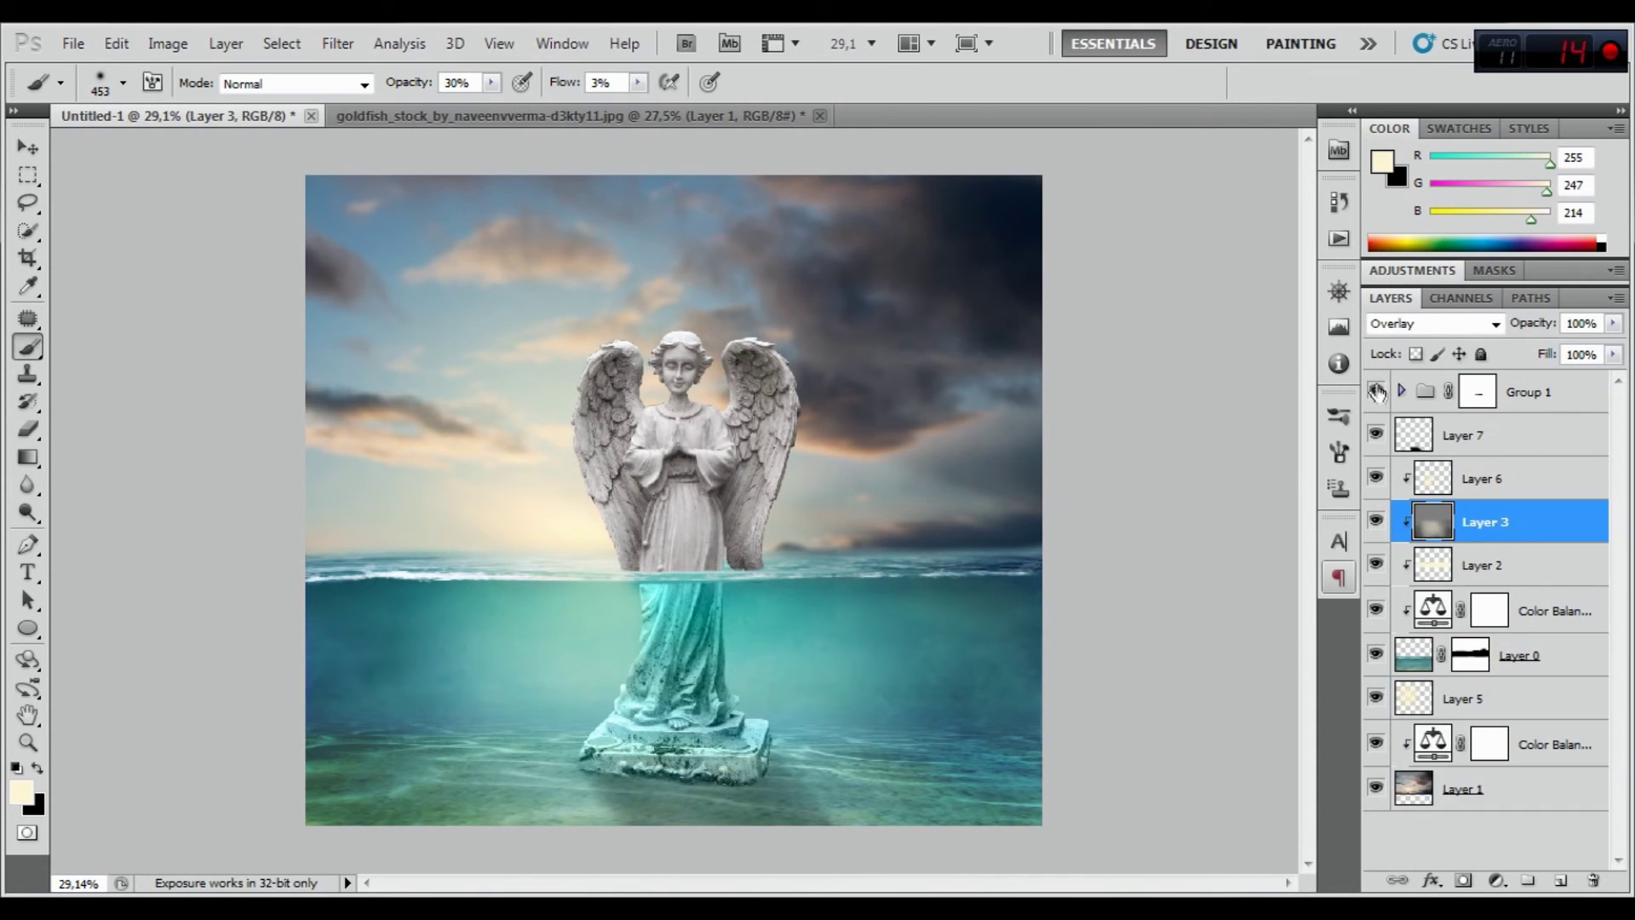
Review Group 1's layers and create a new Group 2 for the foam
click(1376, 392)
click(1401, 393)
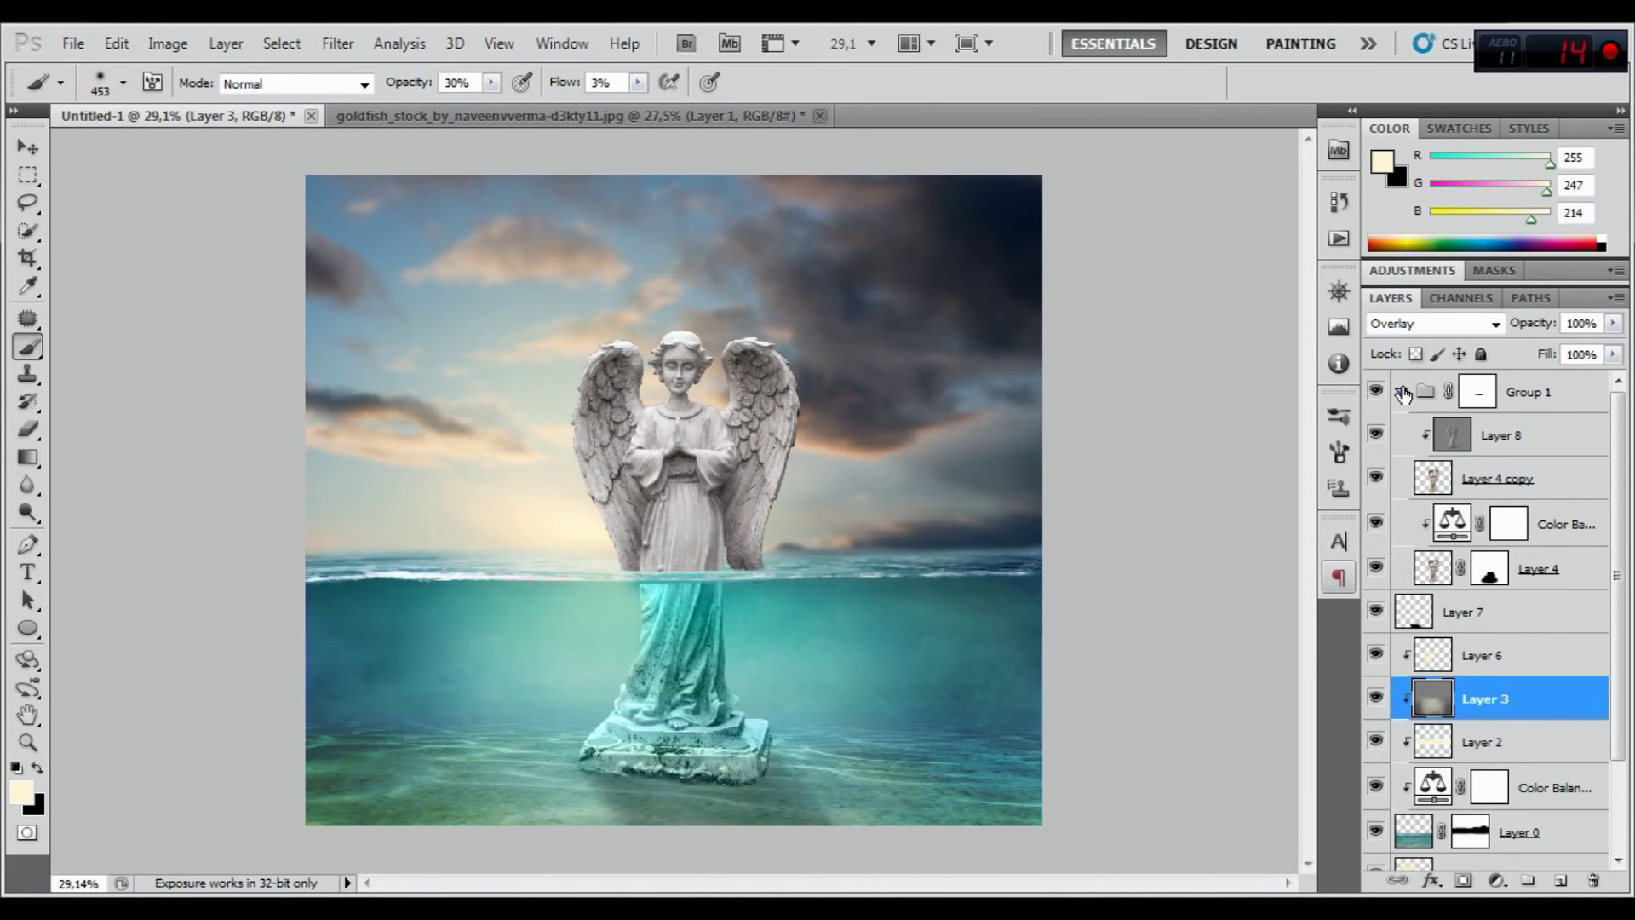
click(1401, 393)
click(1479, 393)
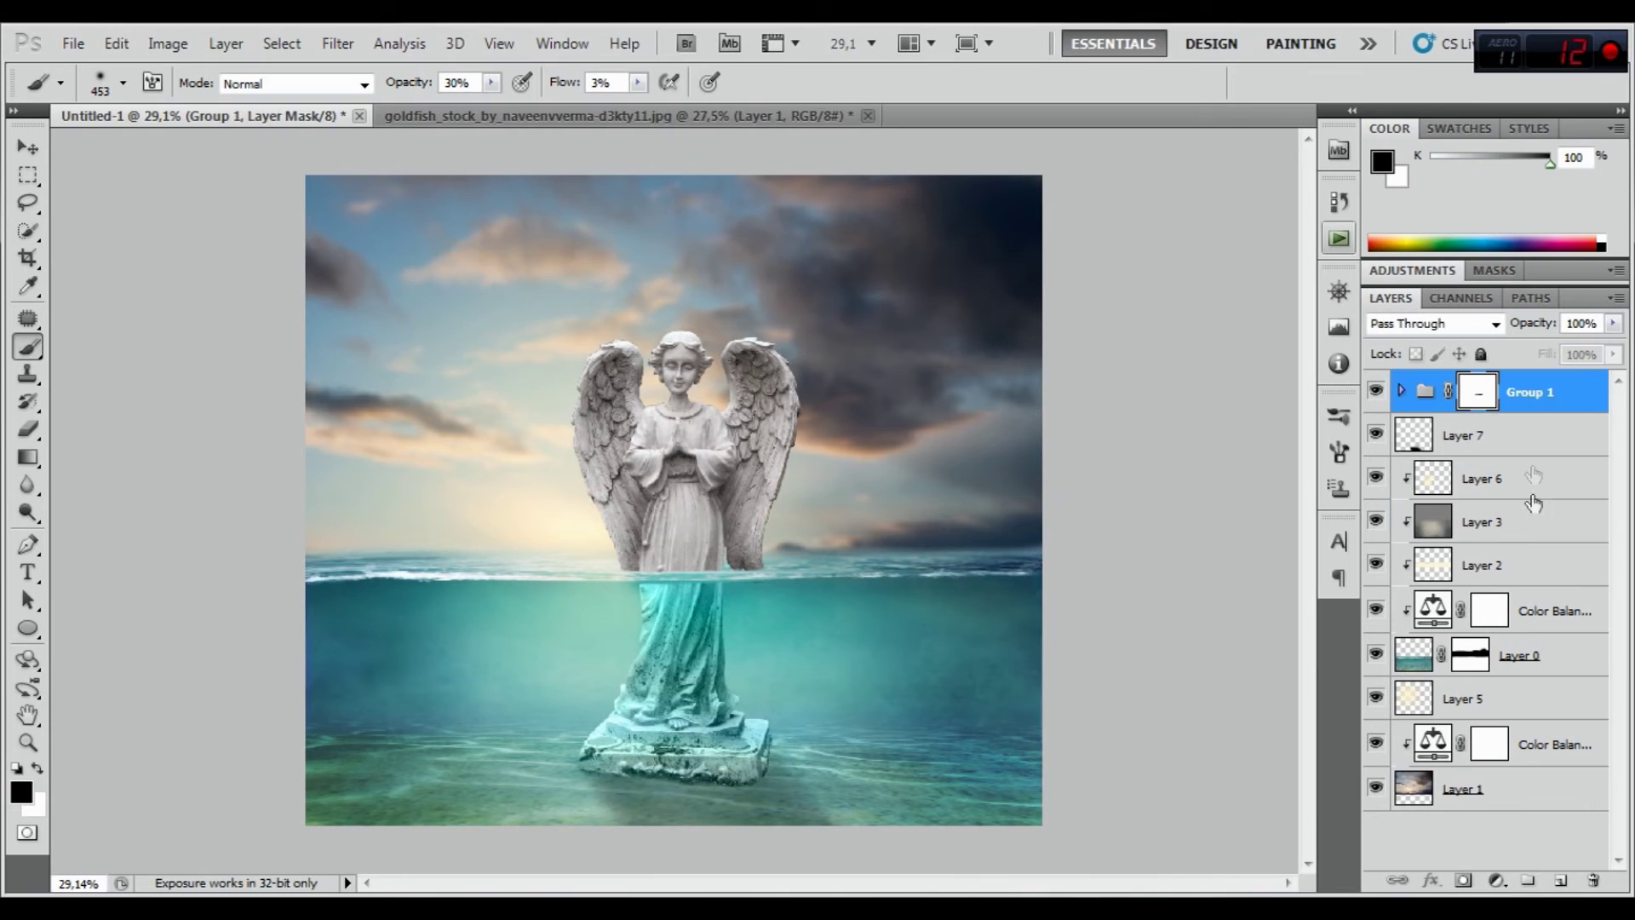
click(1530, 885)
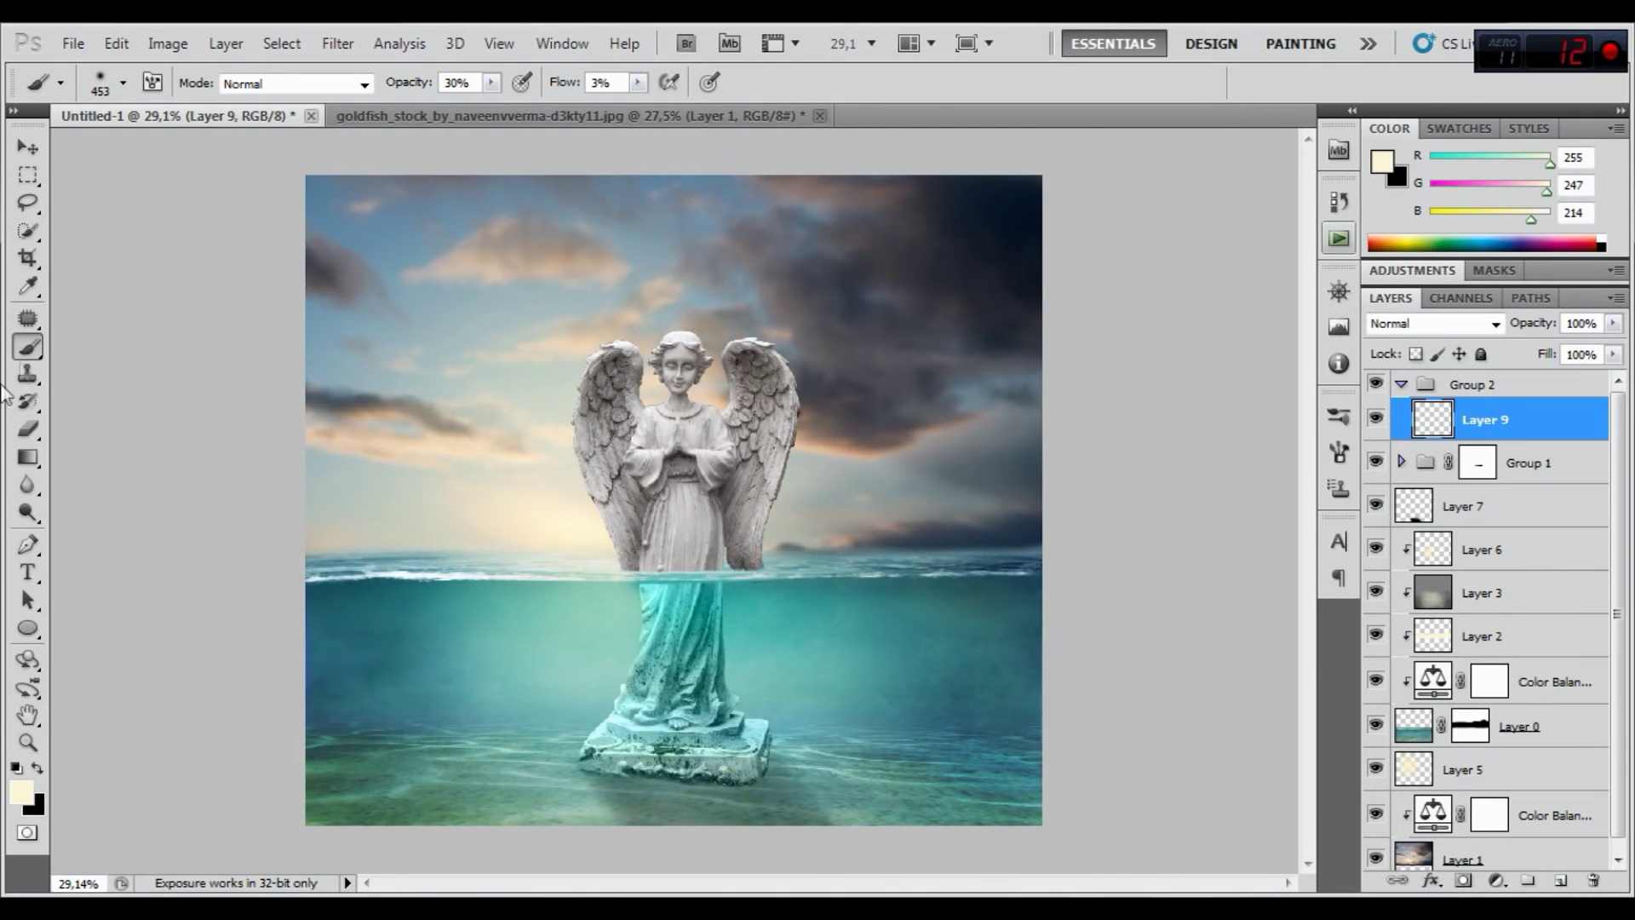
Load the SS-water brush set and choose the 792 px wave brush
right_click(618, 338)
click(903, 358)
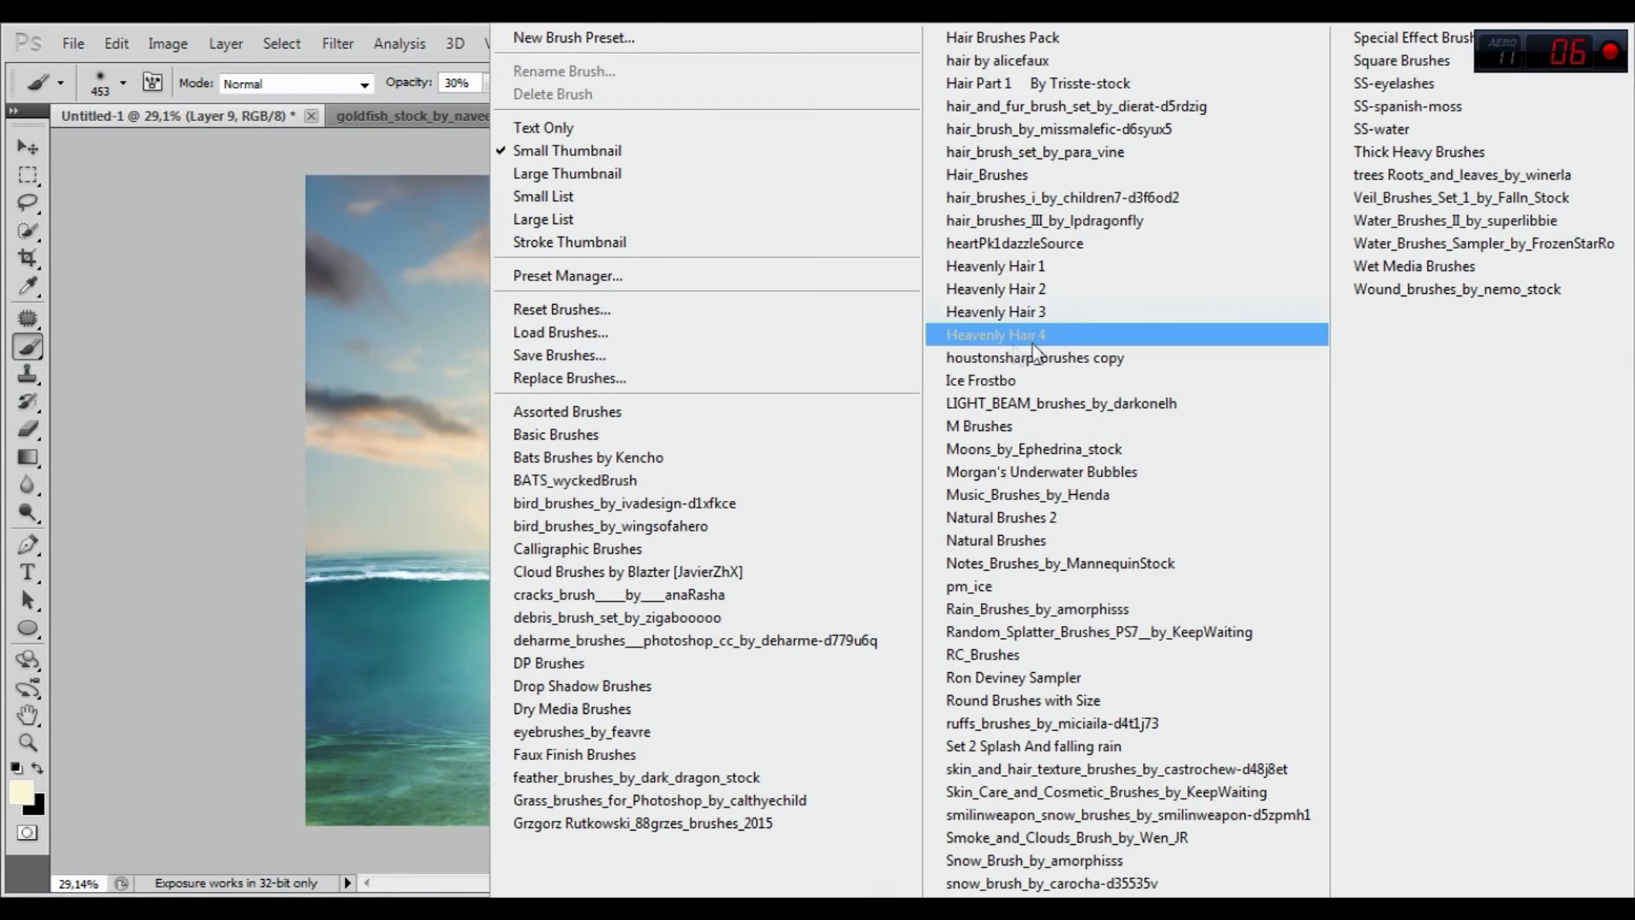
click(1408, 129)
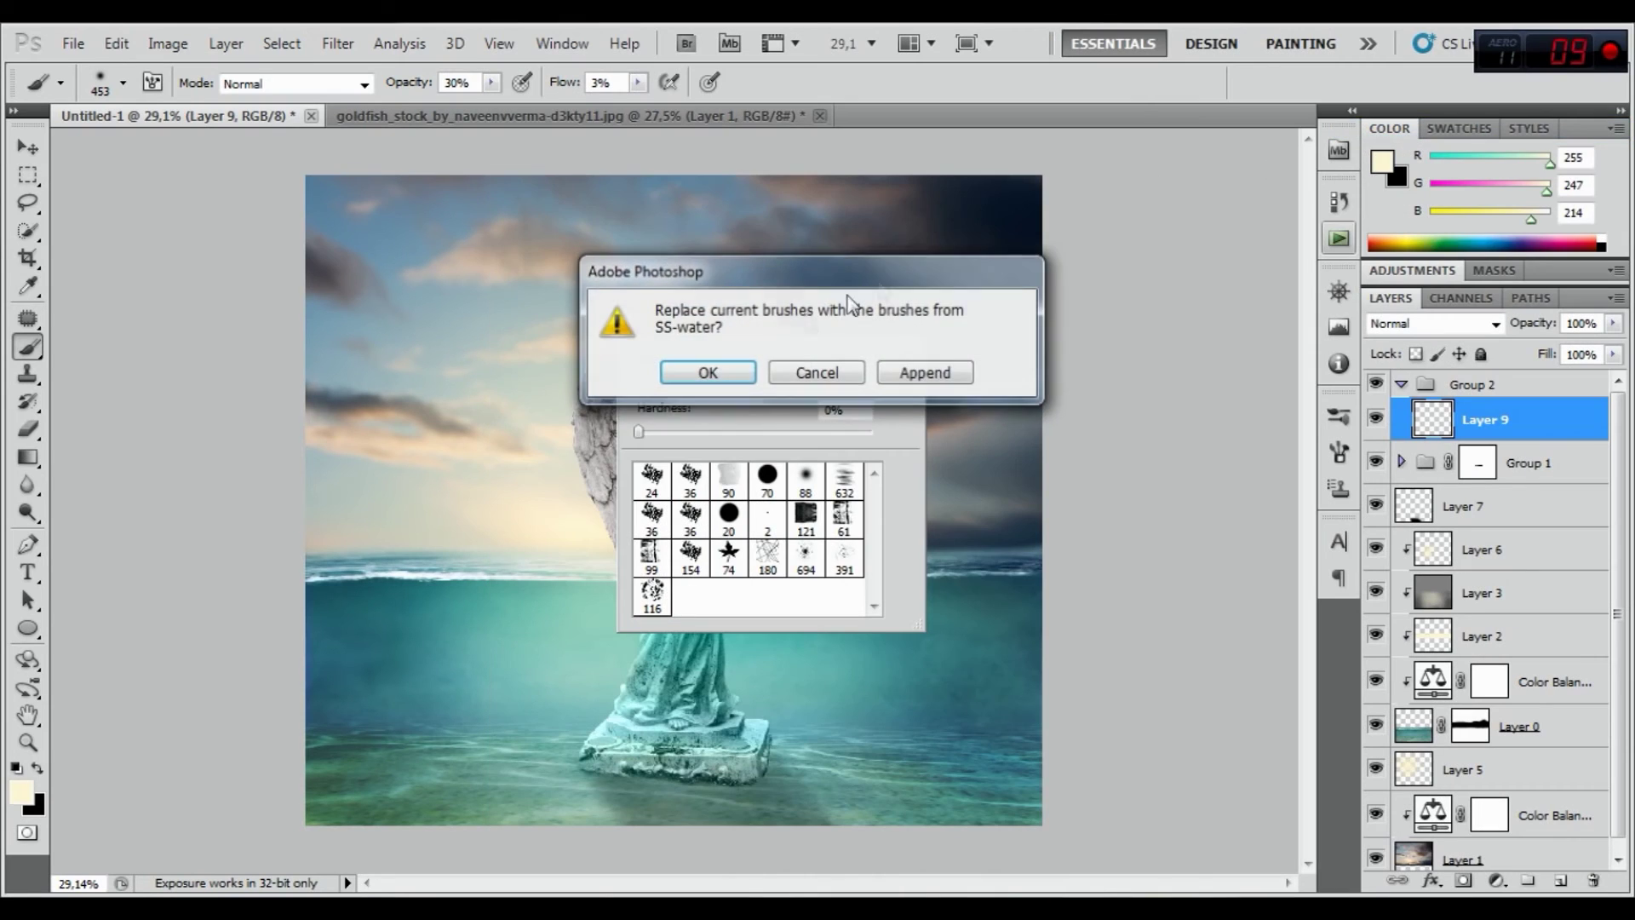
click(704, 370)
scroll(816, 588, down, 2)
scroll(816, 587, down, 1)
click(844, 559)
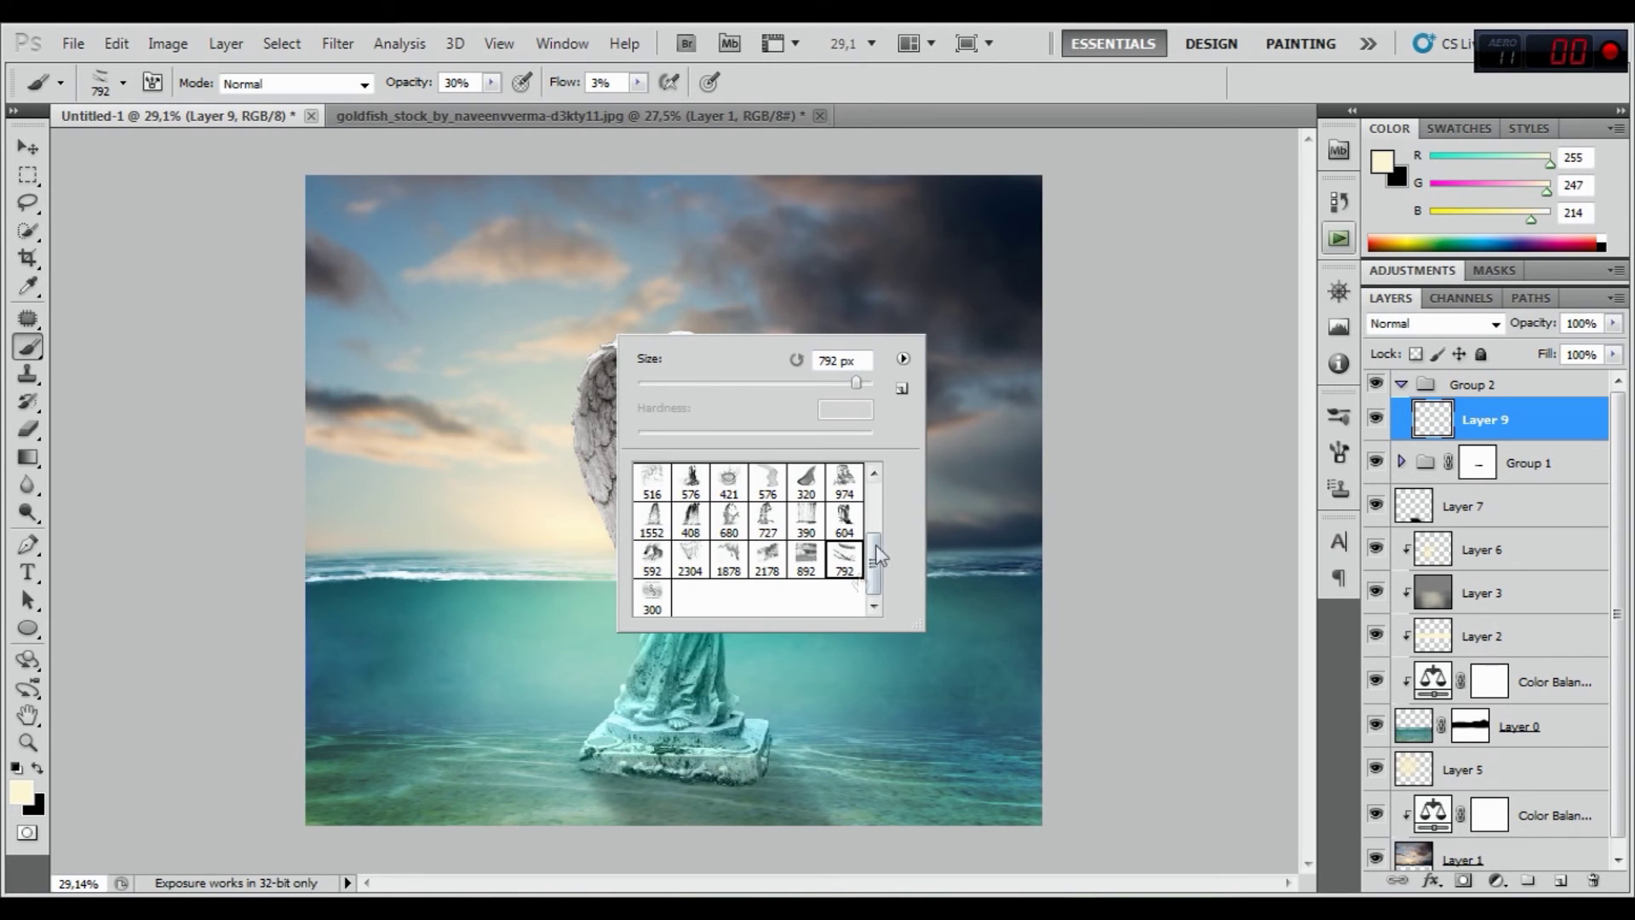
key(Return)
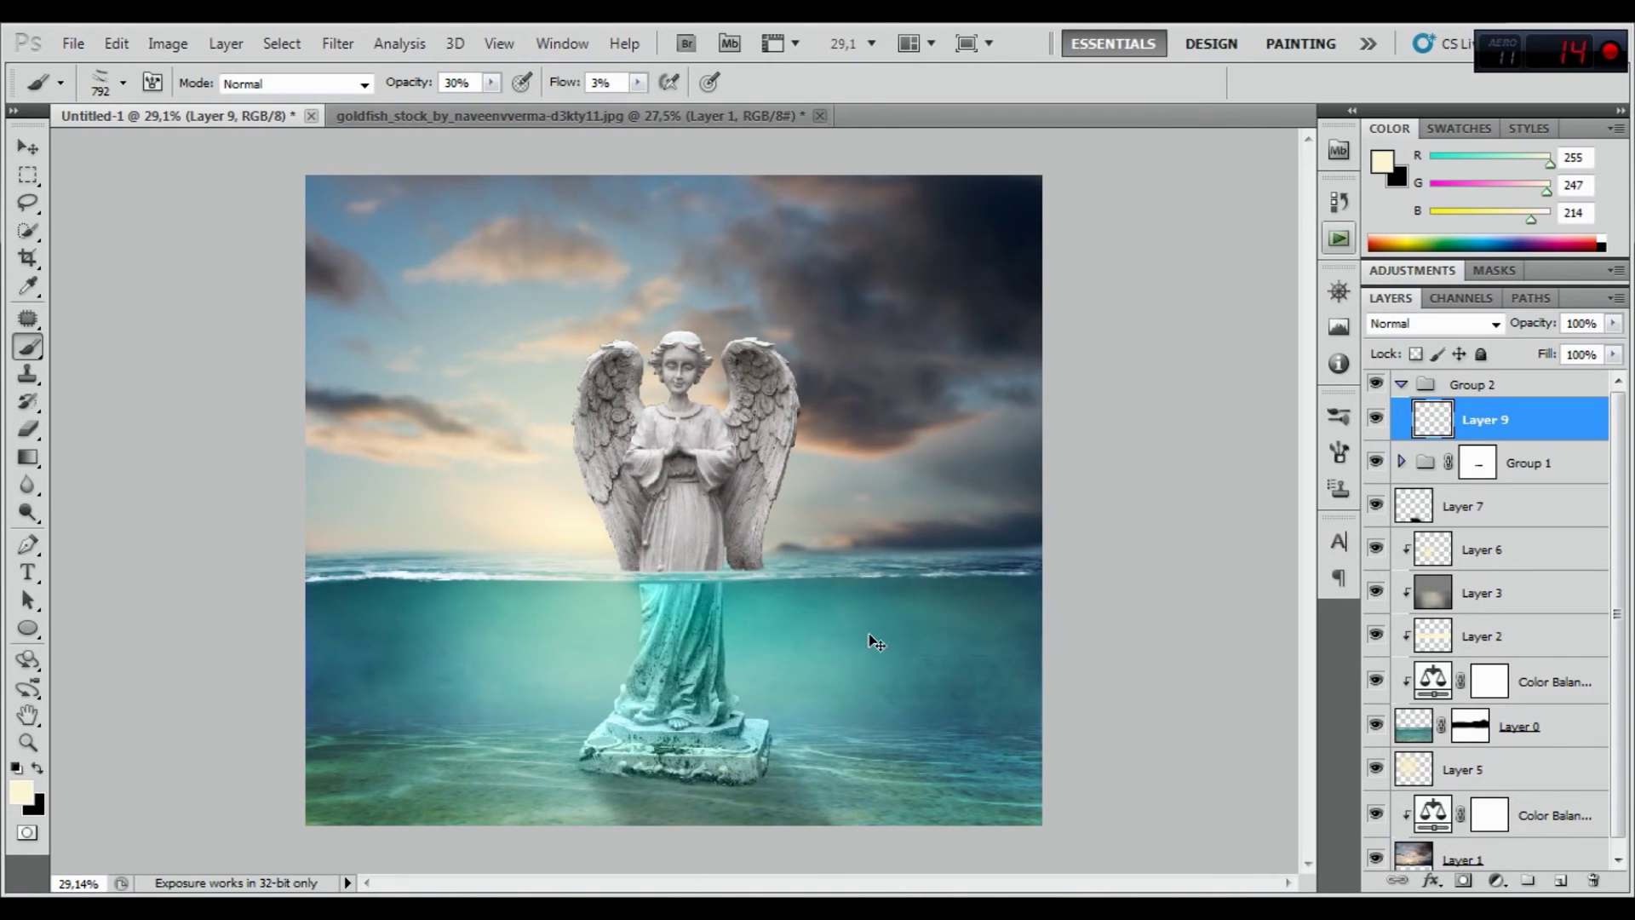
Stamp white foam streaks at 100% opacity in the water right of the statue
drag(407, 83, 749, 122)
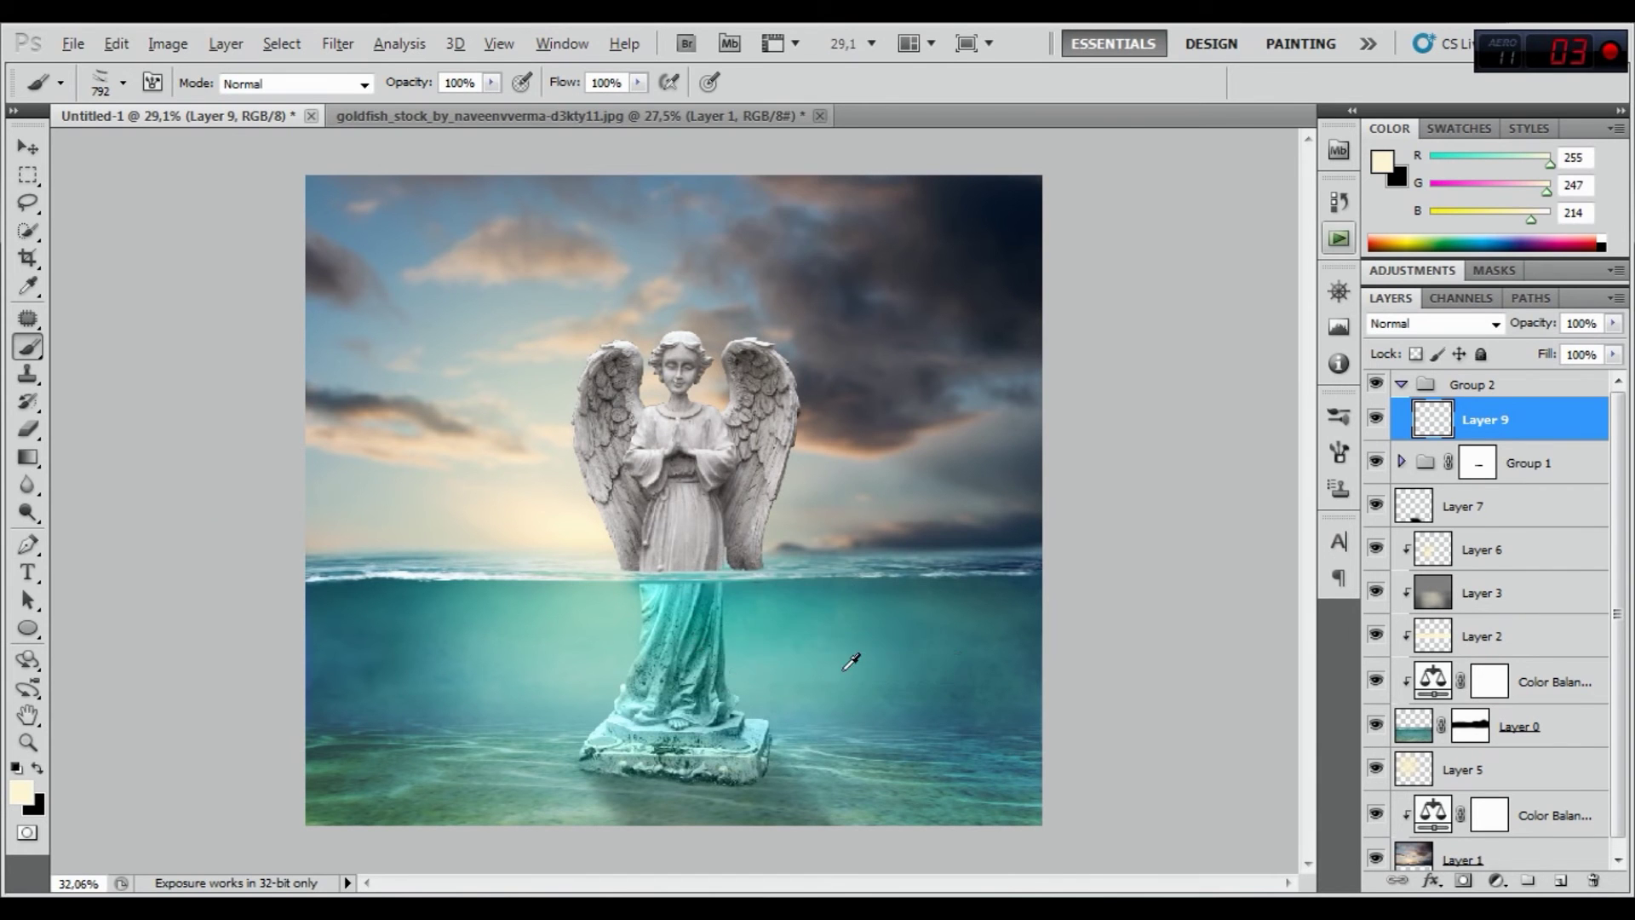
scroll(818, 656, up, 5)
click(22, 792)
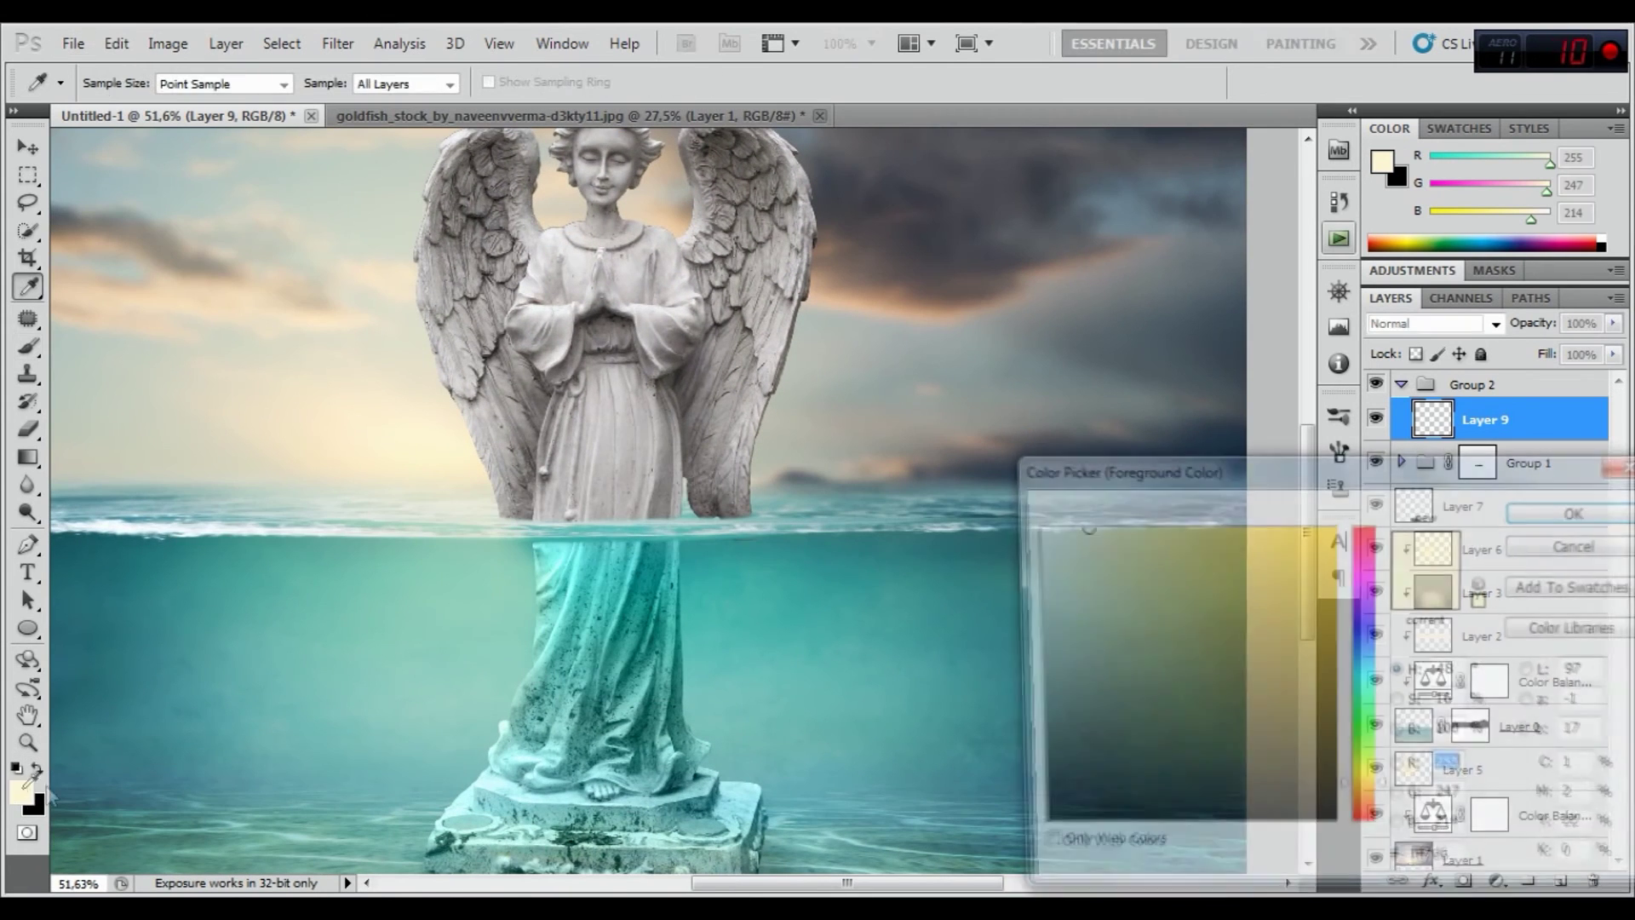
drag(1121, 585, 1031, 528)
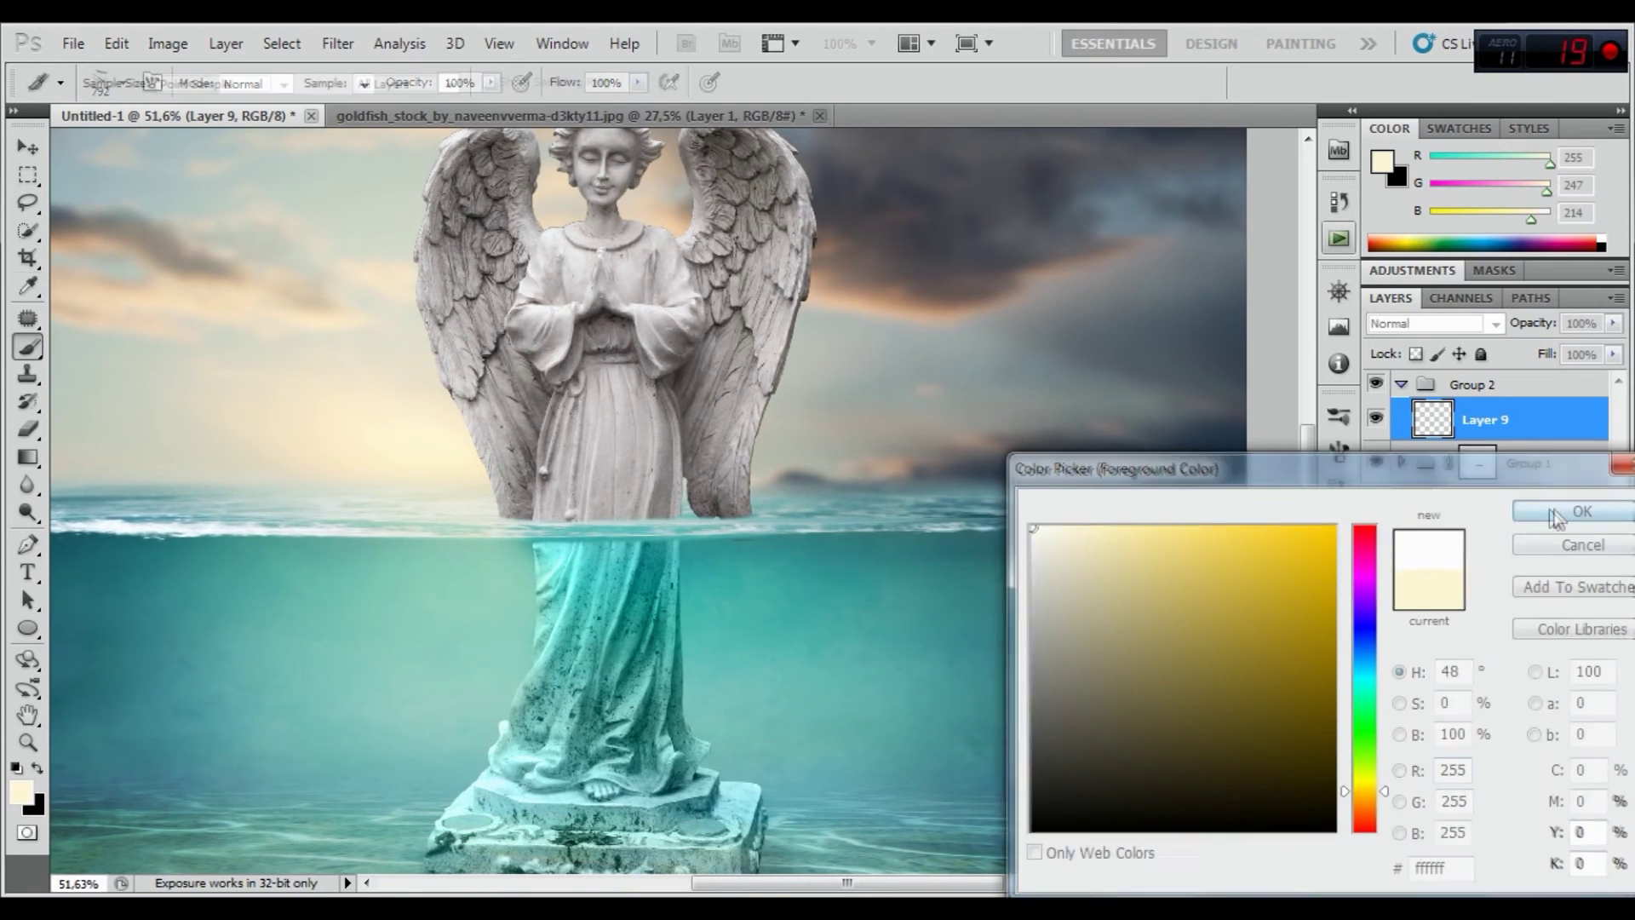
click(1575, 526)
key(b)
click(877, 626)
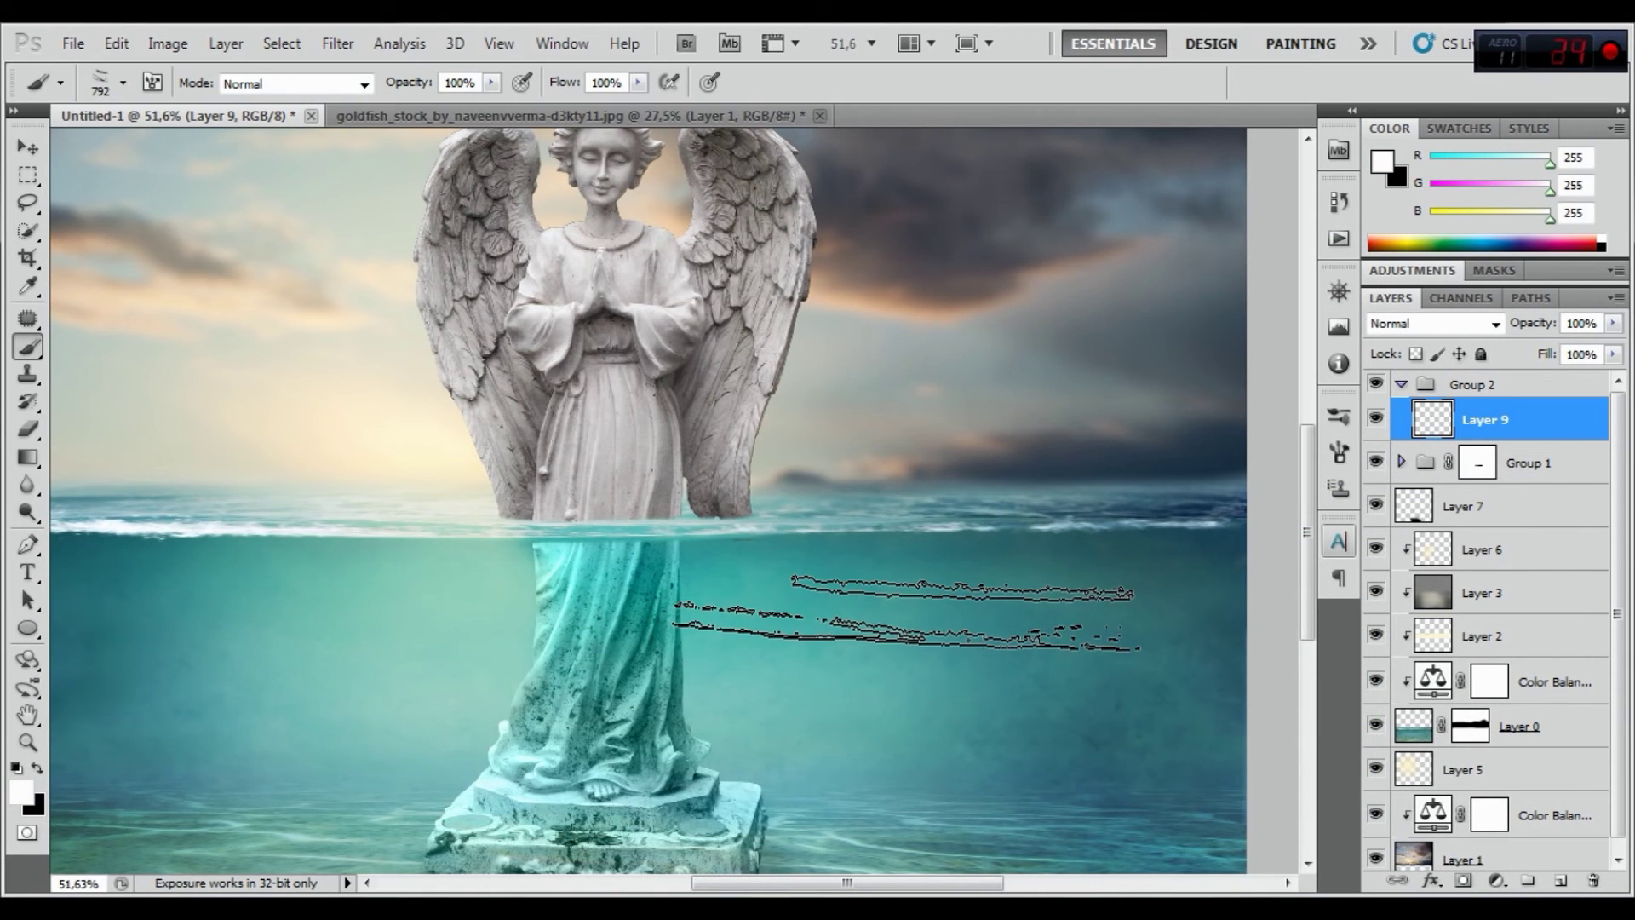
click(877, 626)
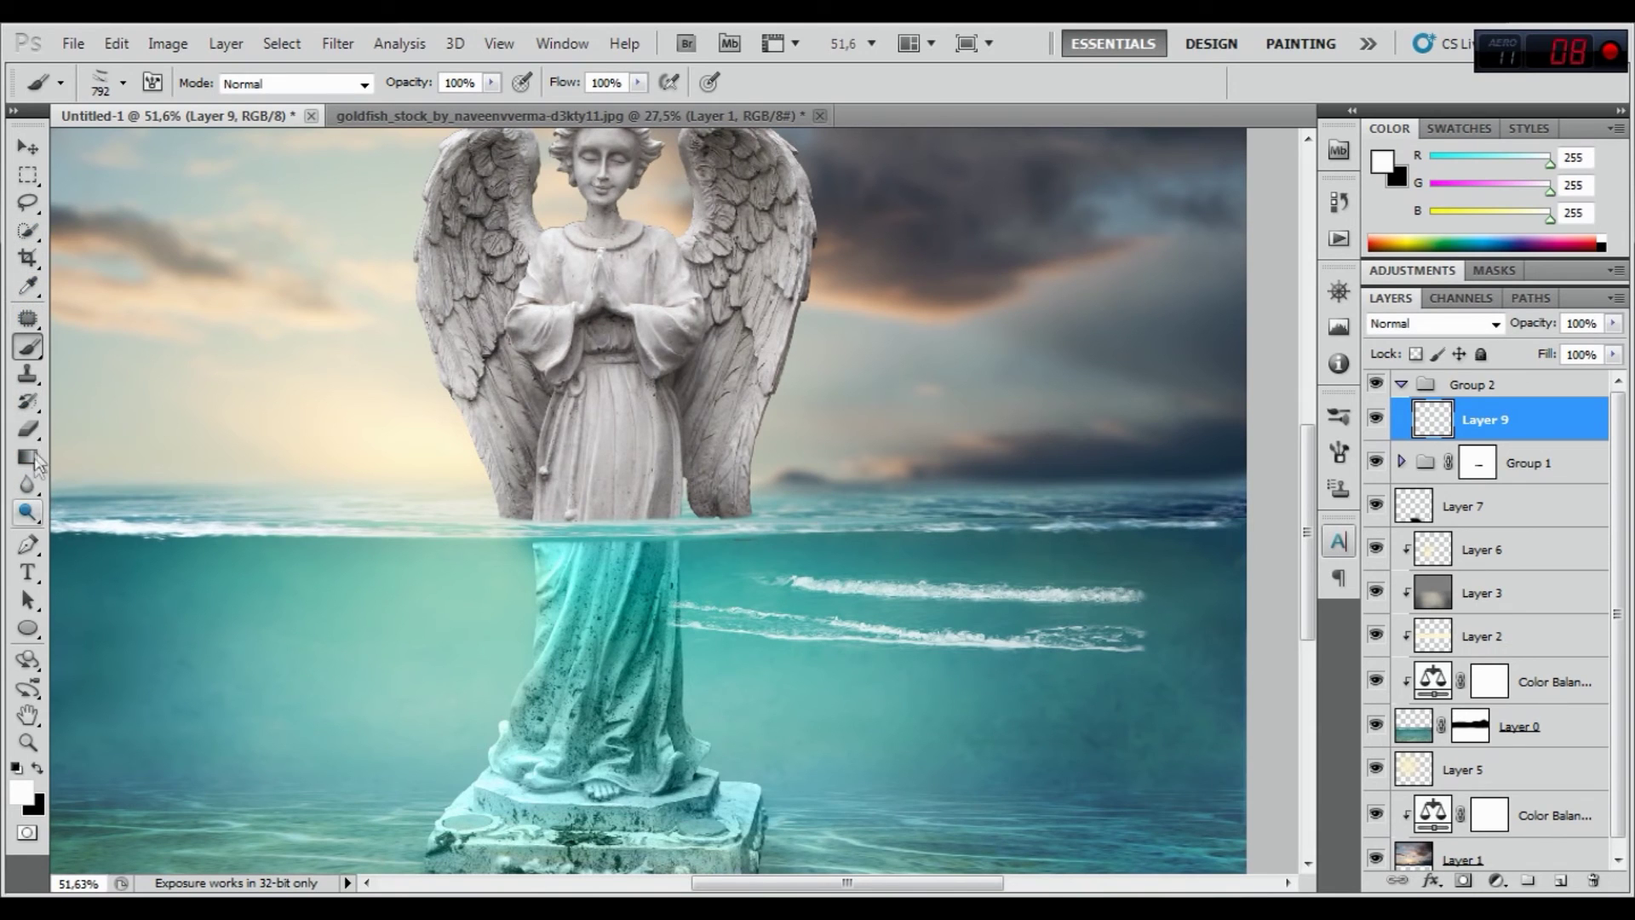
click(28, 428)
right_click(1107, 589)
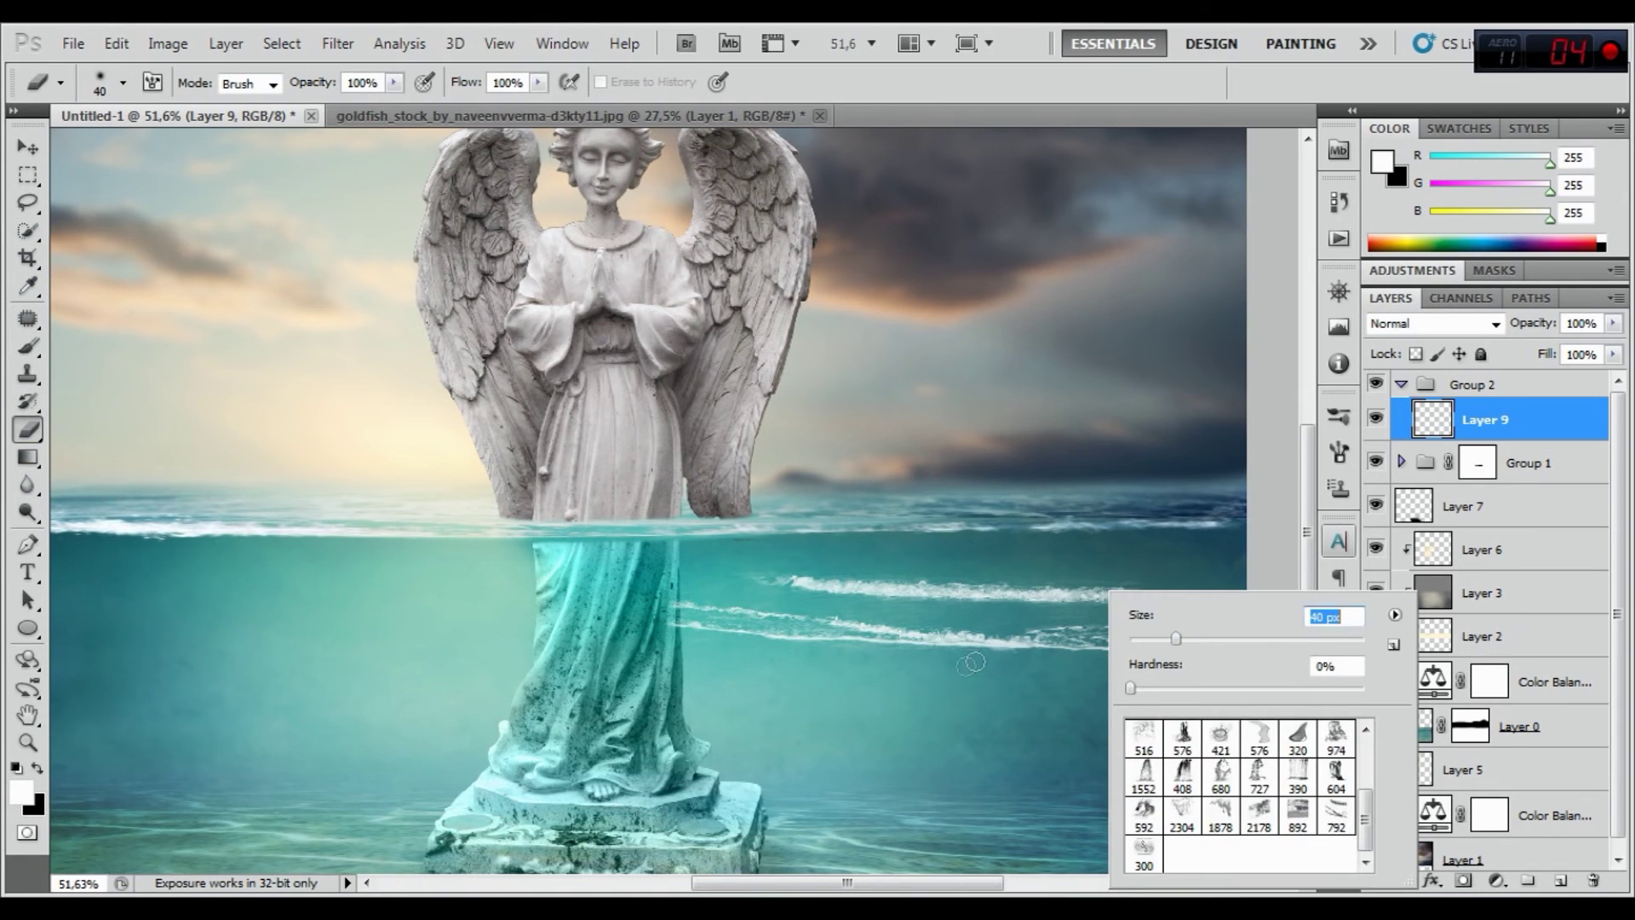
Erase part of the lower foam streak and move the foam up onto the waterline
drag(964, 667, 1031, 654)
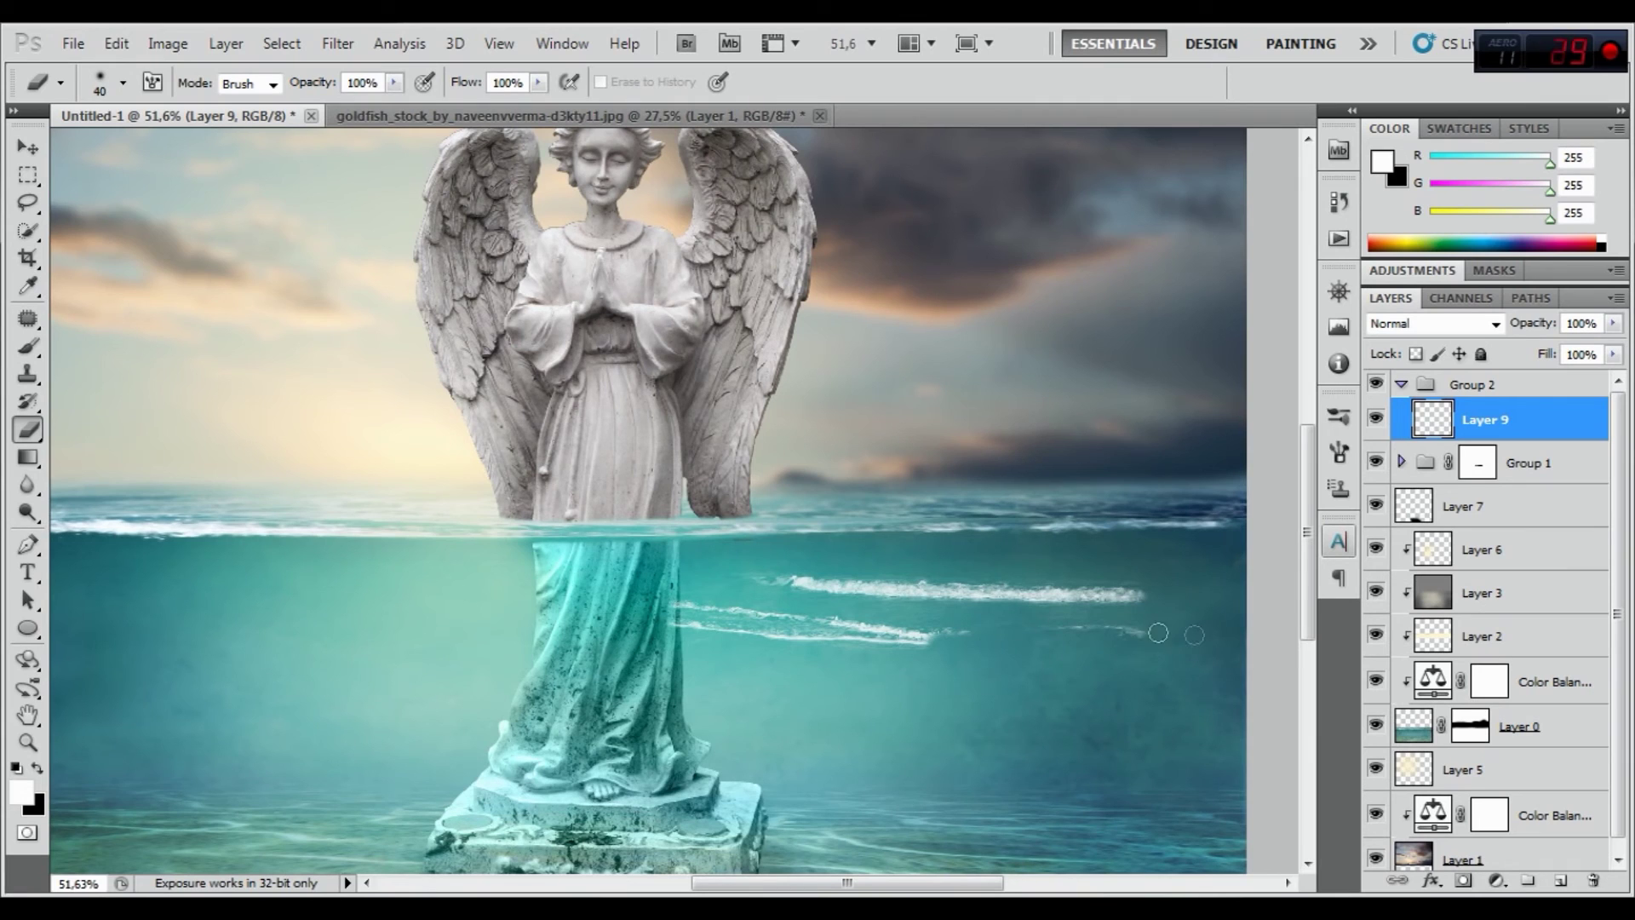
mouse_move(1015, 634)
mouse_down()
mouse_move(673, 607)
mouse_move(805, 635)
mouse_up()
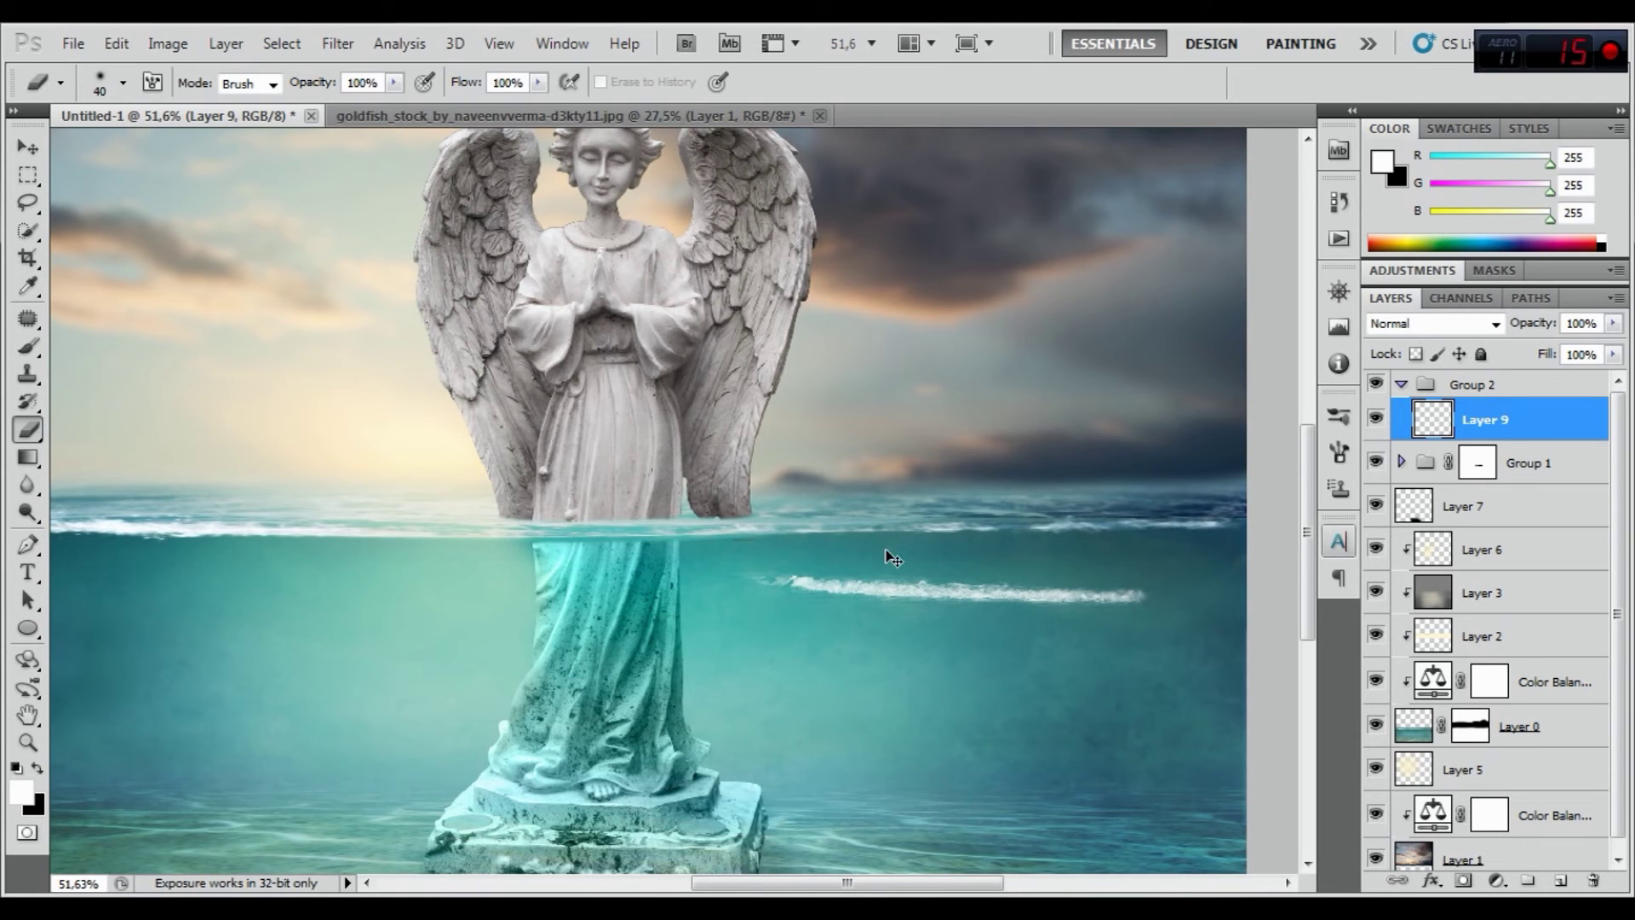
click(116, 43)
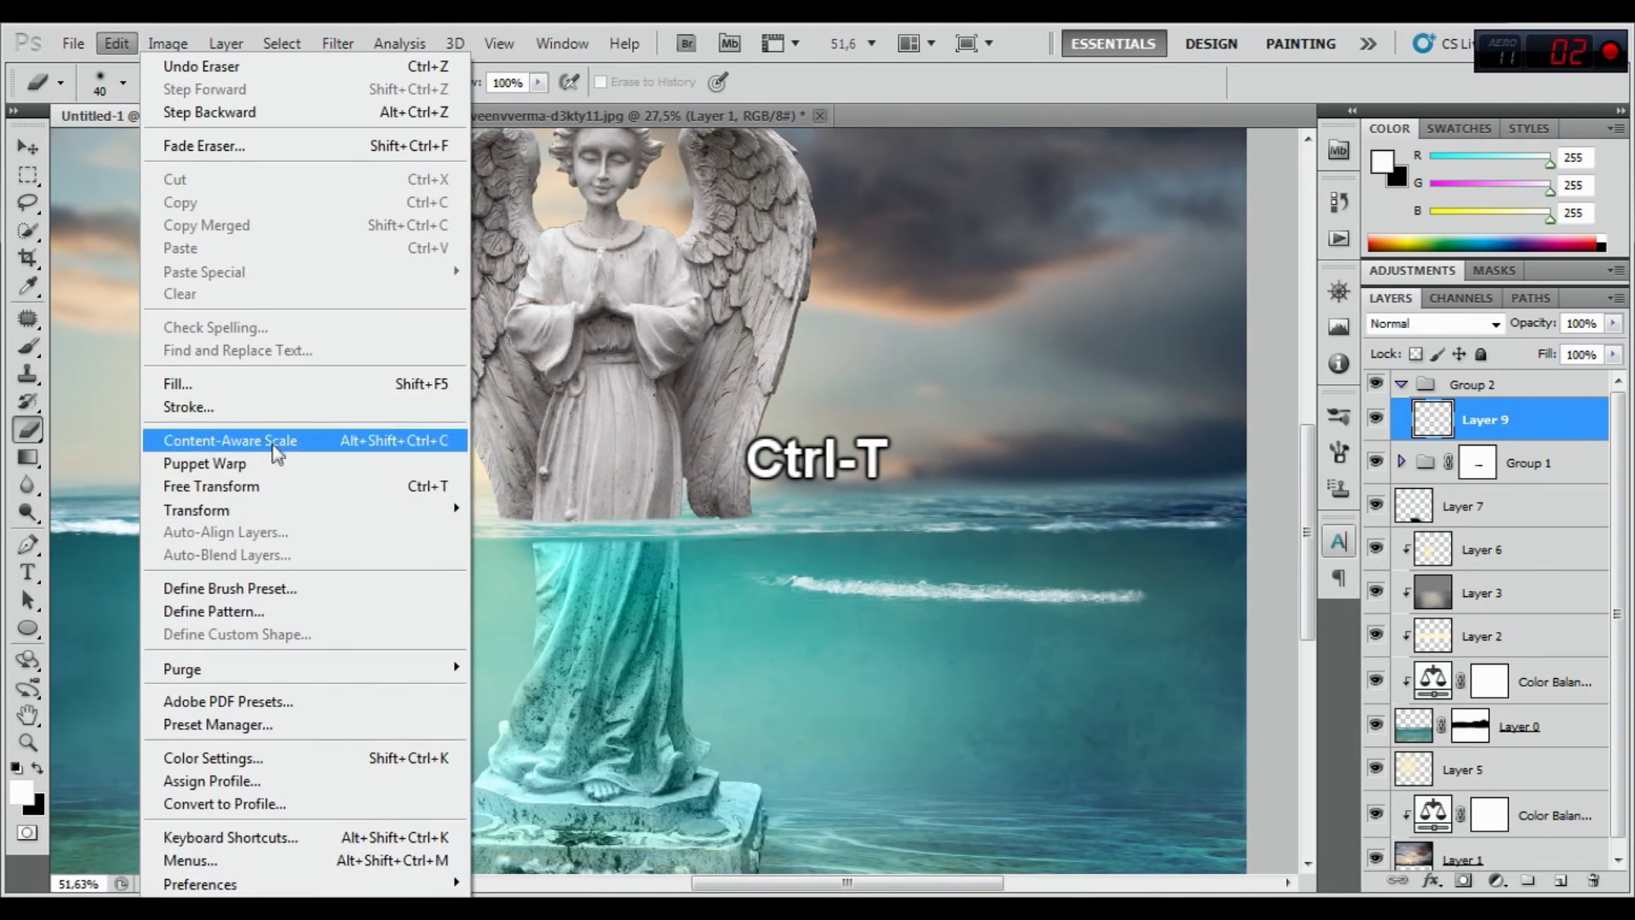
click(255, 486)
drag(1032, 603, 707, 531)
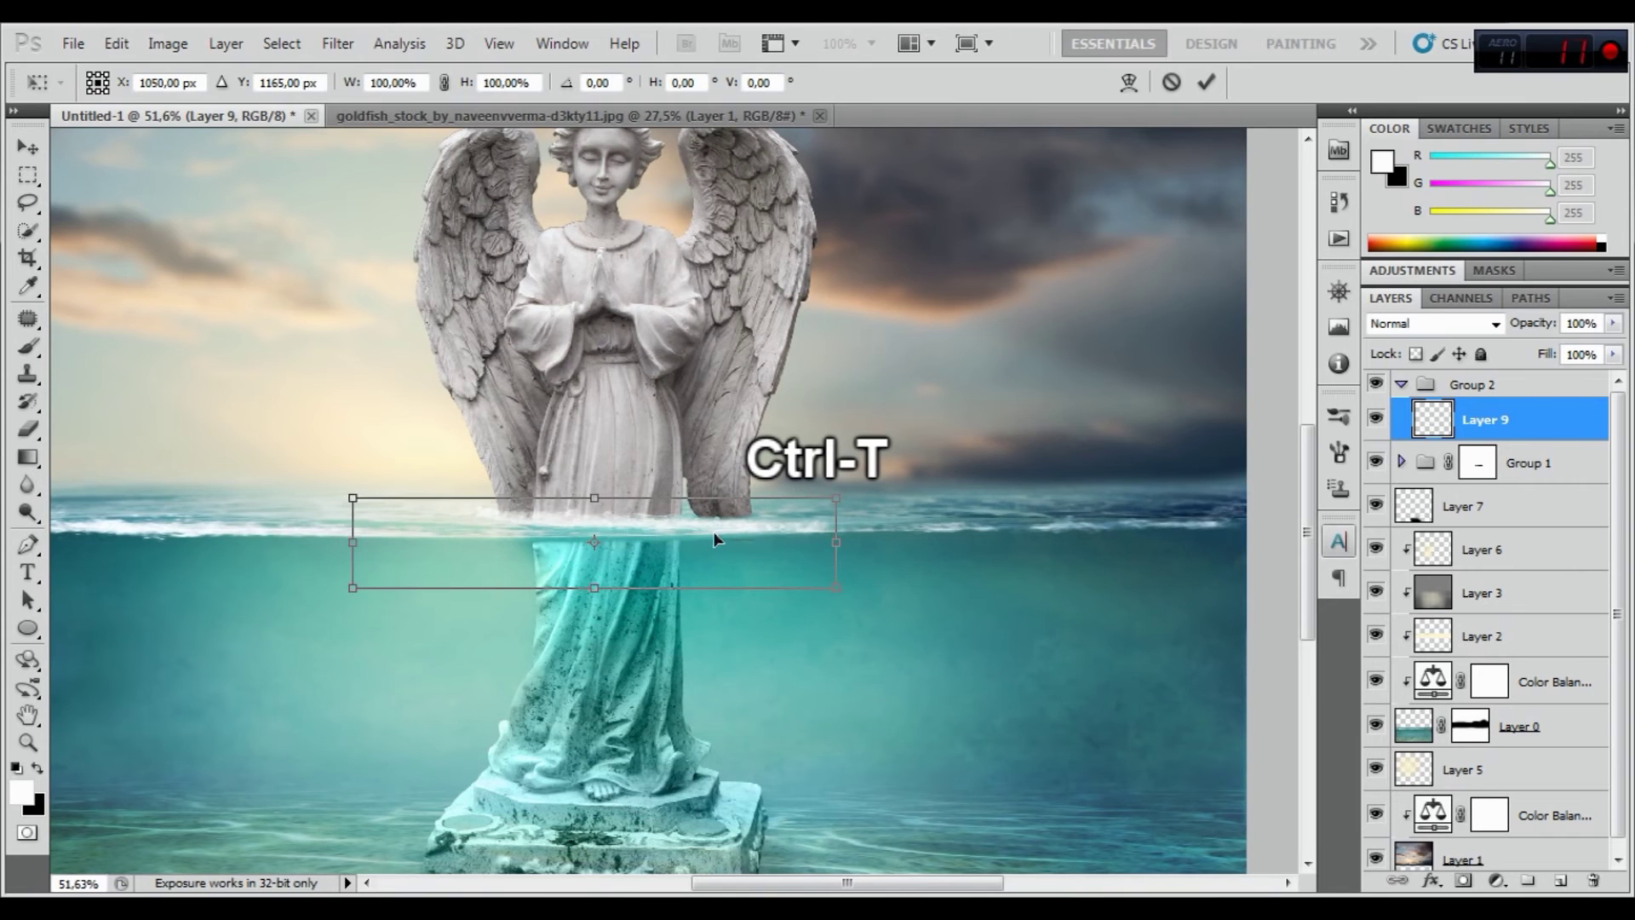
scroll(704, 527, up, 2)
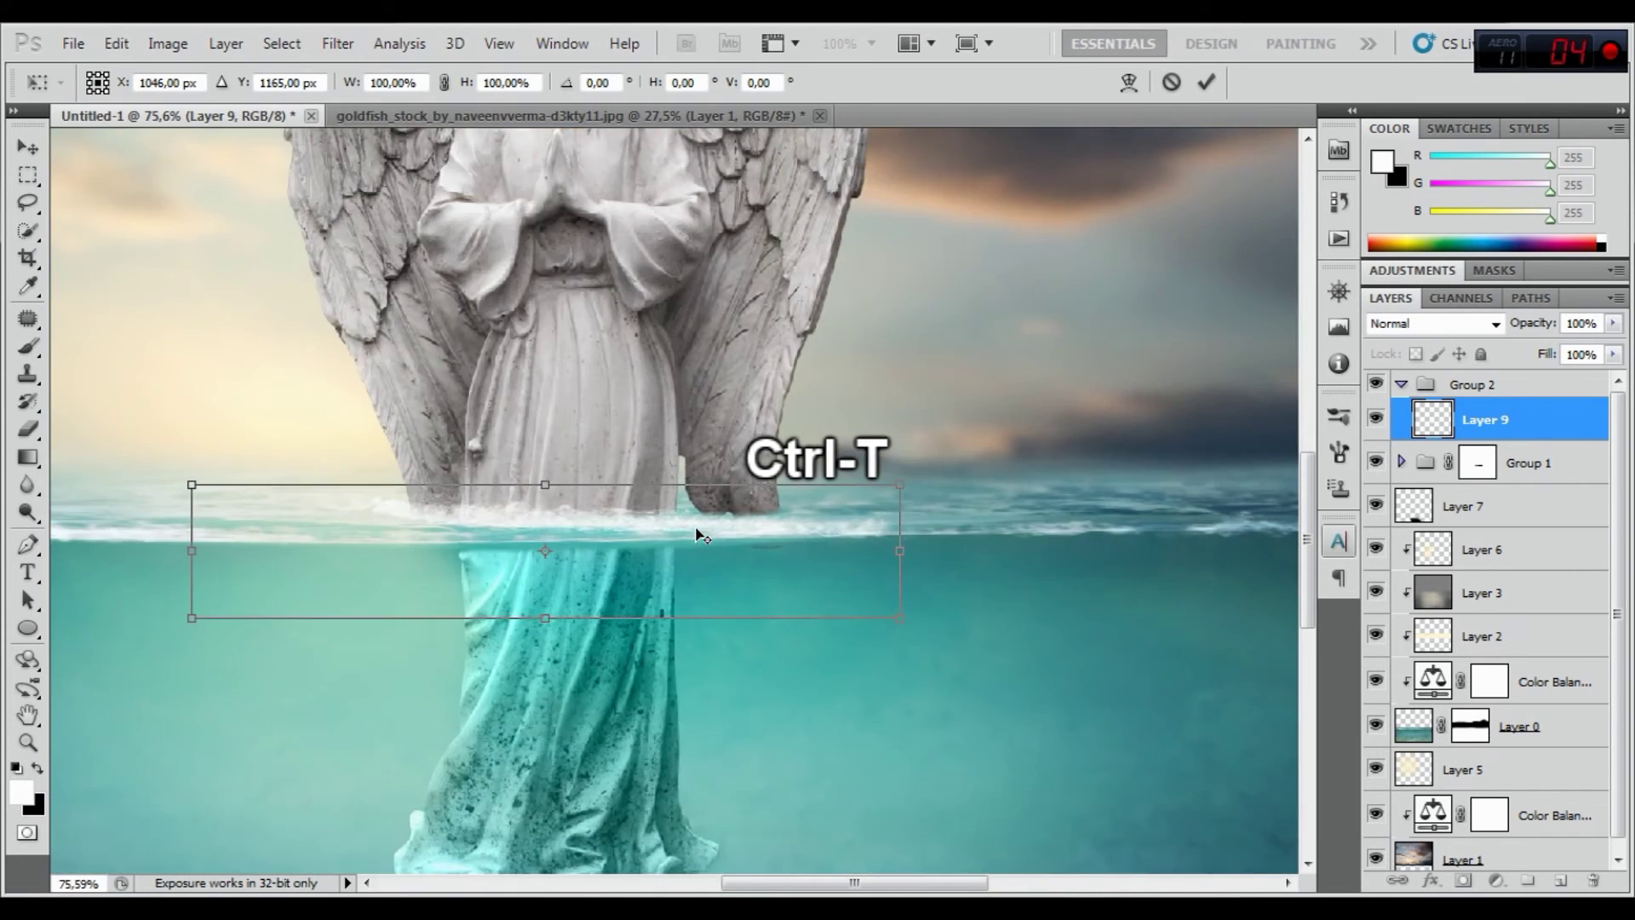
scroll(703, 526, up, 2)
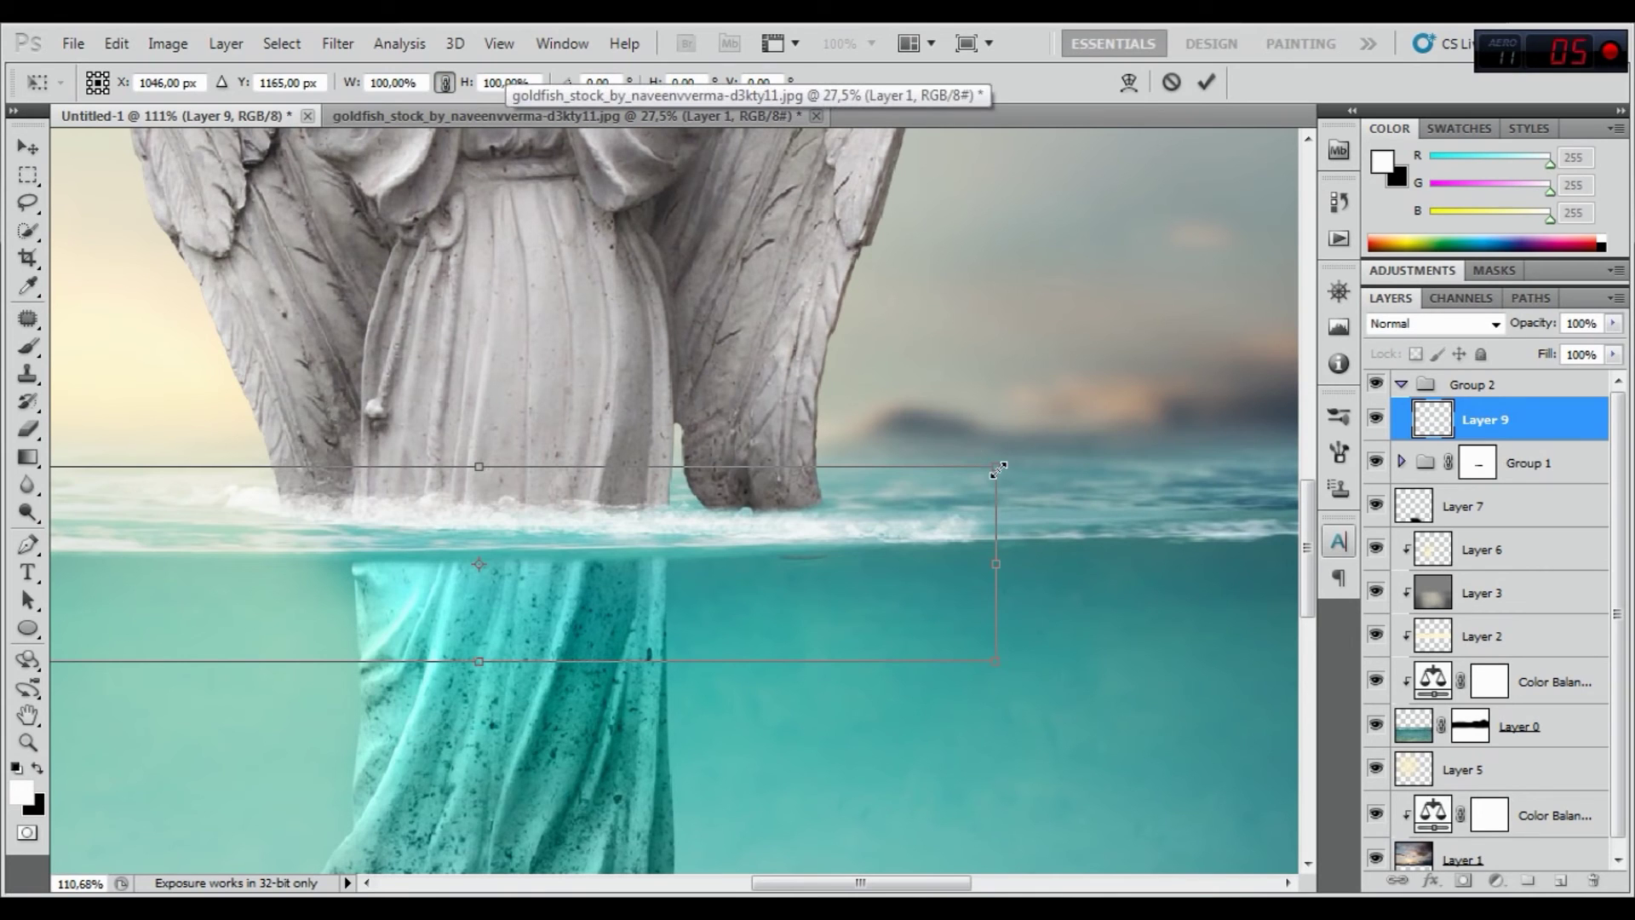
Scale the foam to about 63%, tilt it about 3 degrees and warp it along the waterline
drag(998, 467, 577, 545)
drag(463, 616, 616, 554)
drag(779, 532, 787, 503)
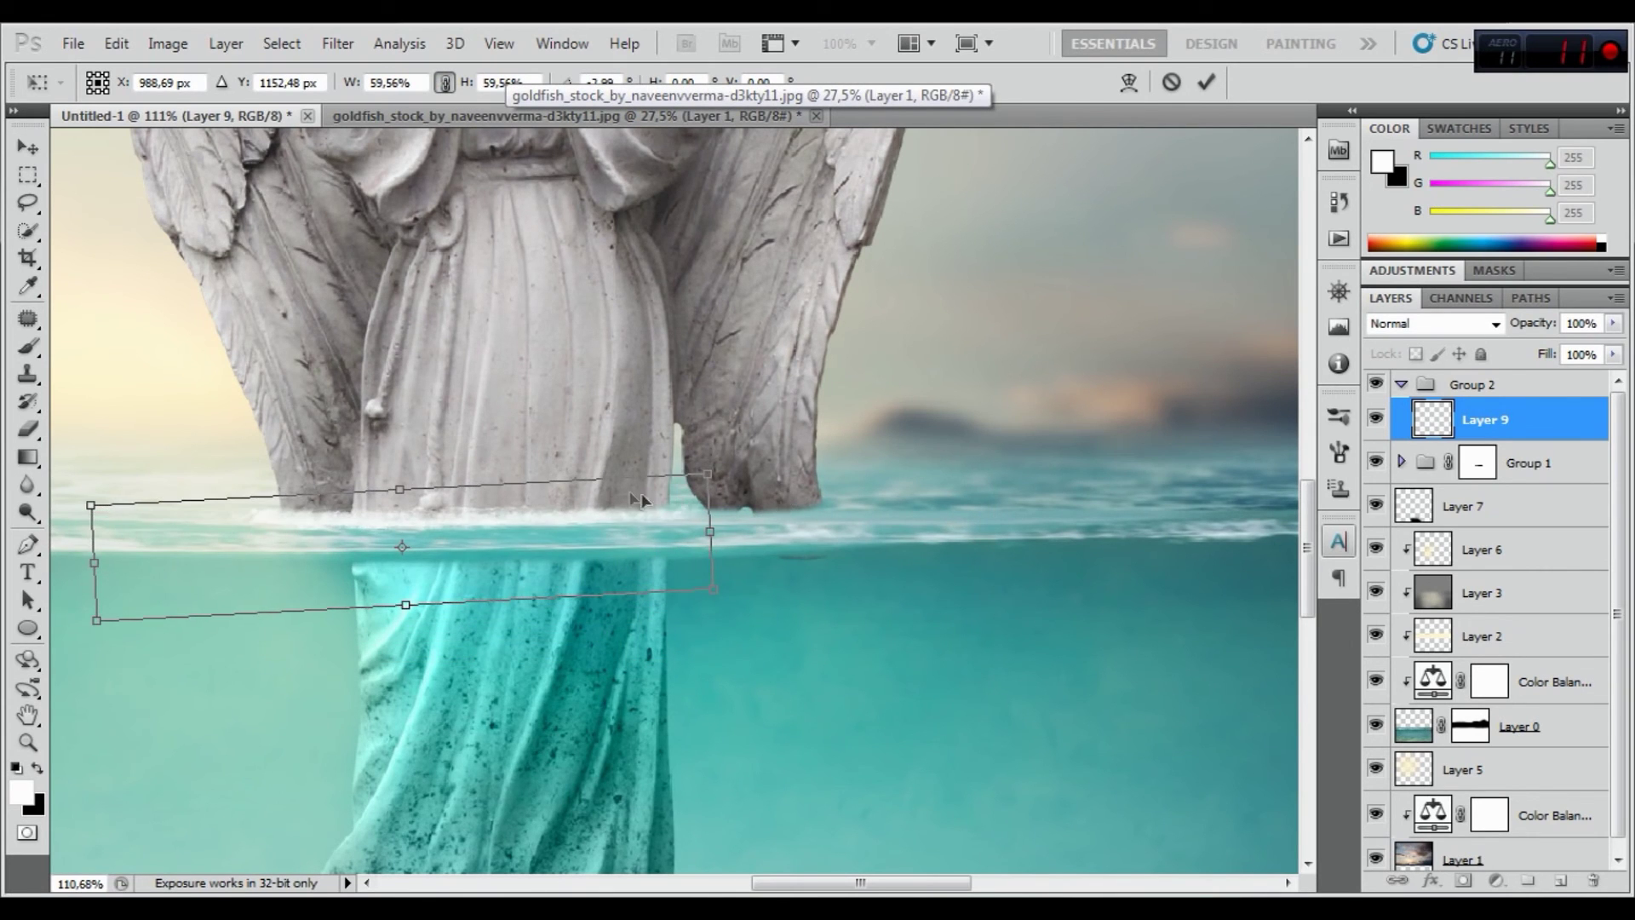
drag(602, 501, 627, 503)
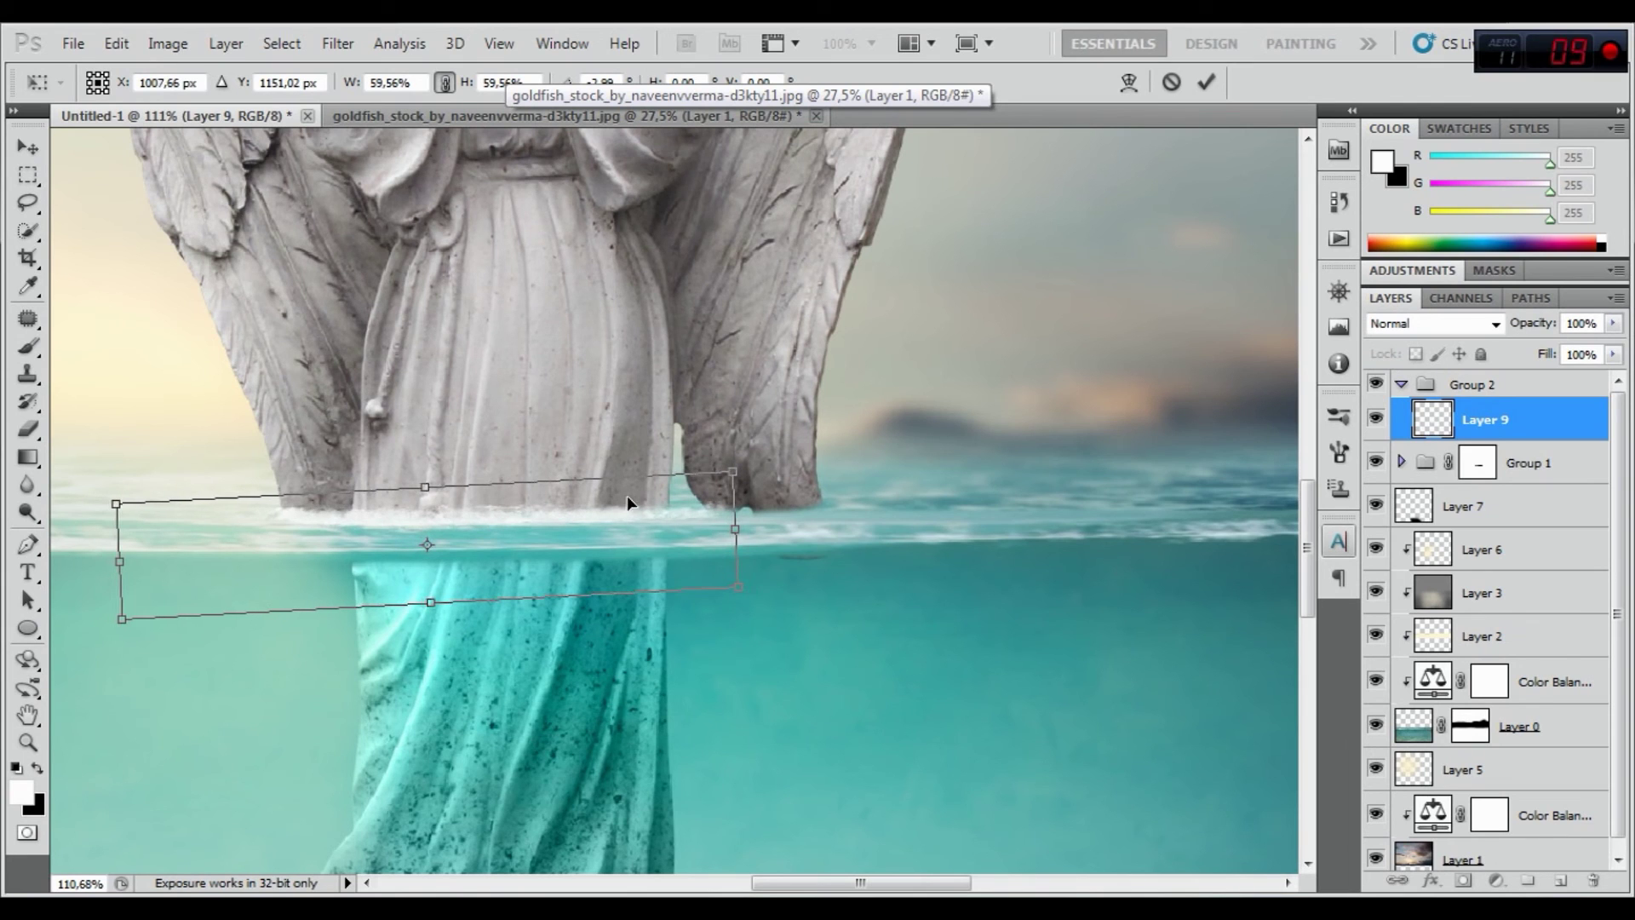
right_click(627, 502)
click(608, 502)
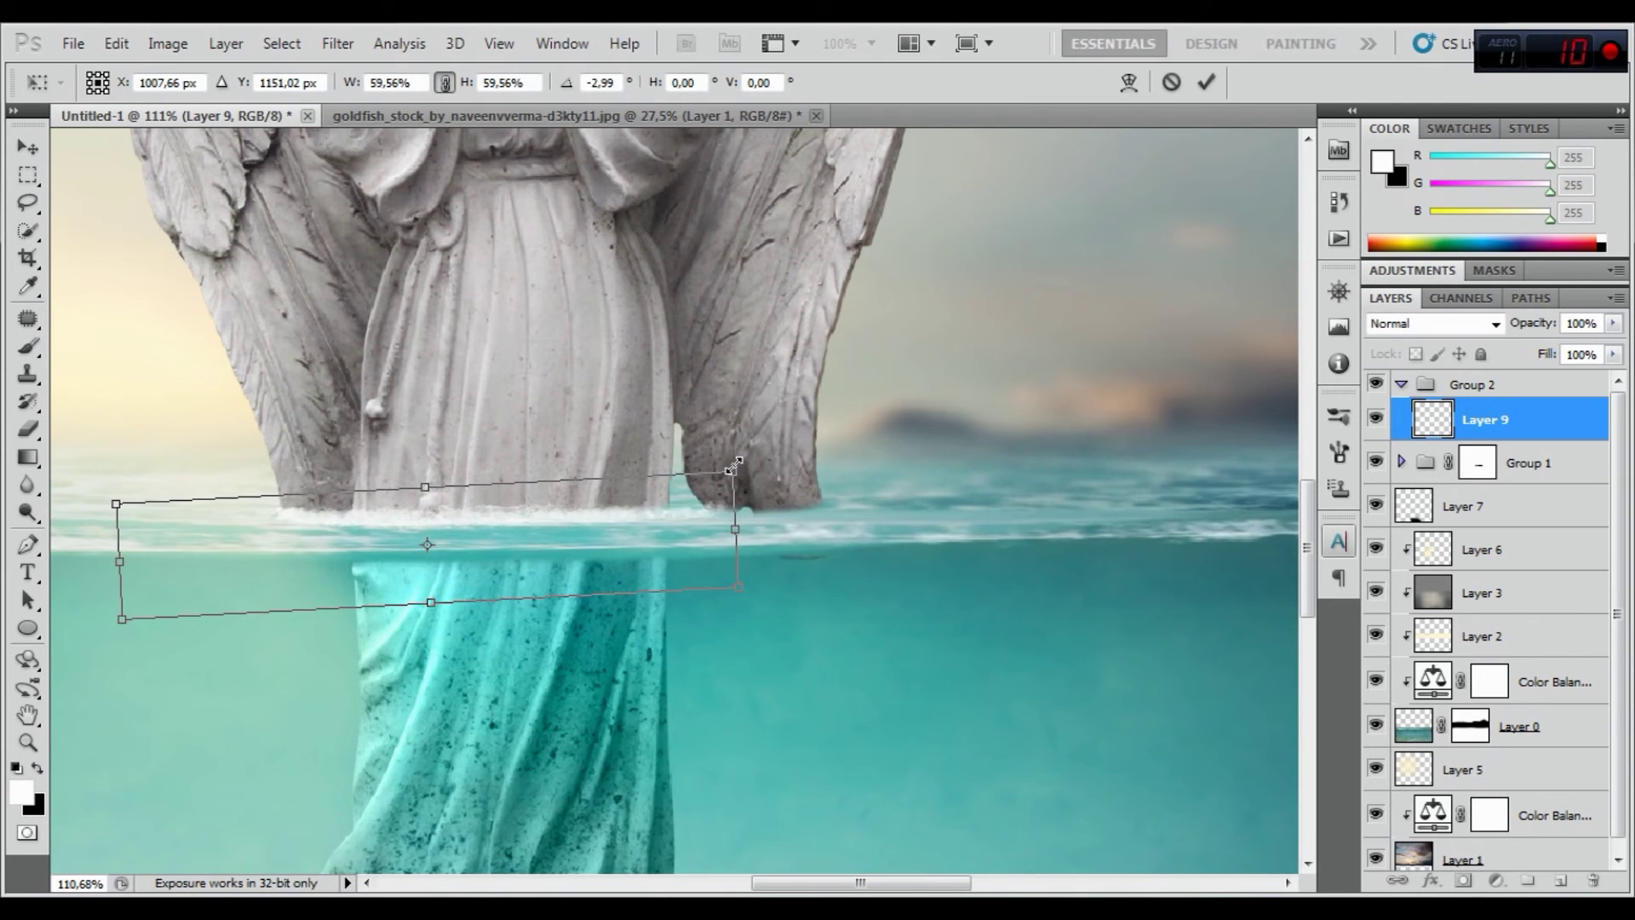
mouse_move(734, 466)
mouse_down()
mouse_move(769, 471)
mouse_move(700, 509)
mouse_up()
right_click(610, 506)
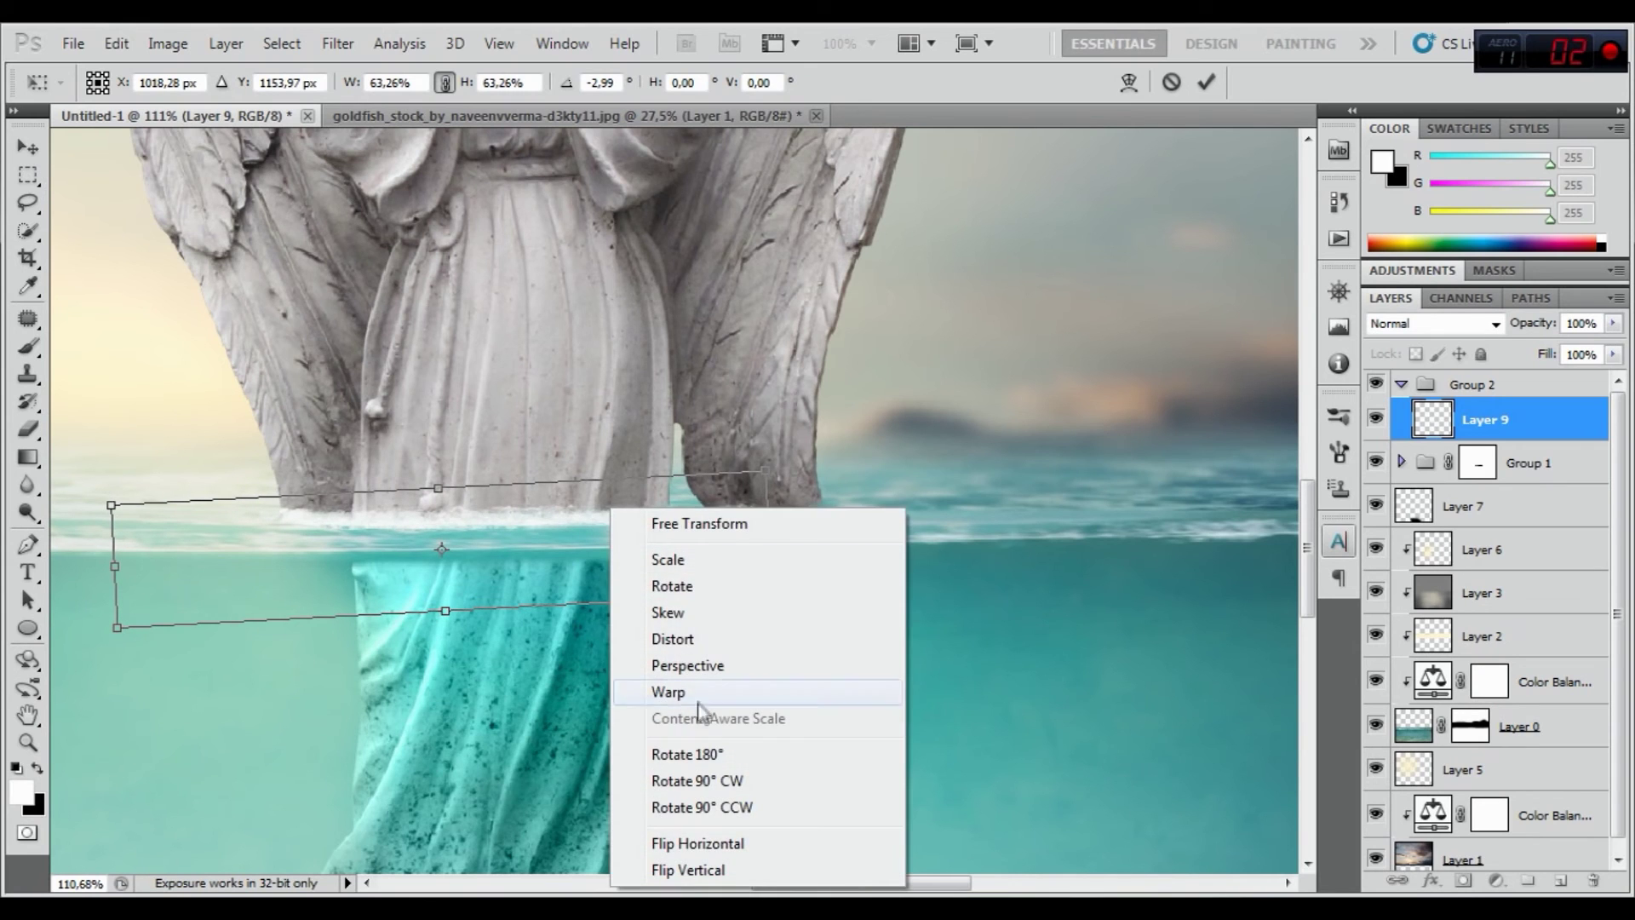
click(653, 694)
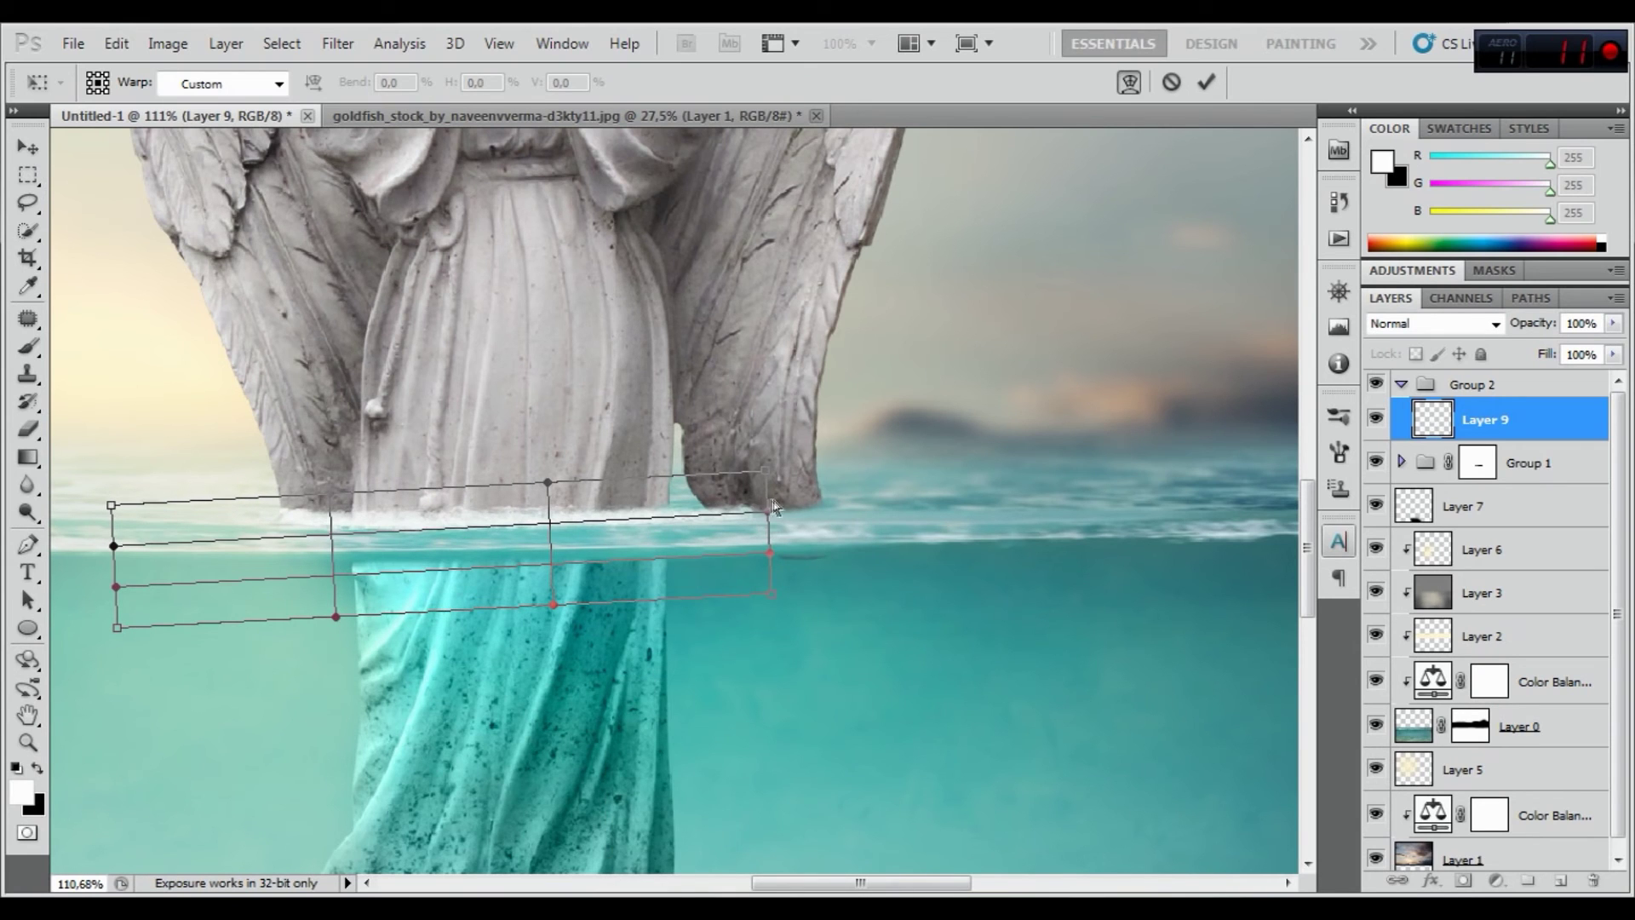
click(1206, 81)
Erase the foam under the statue's right leg
key(e)
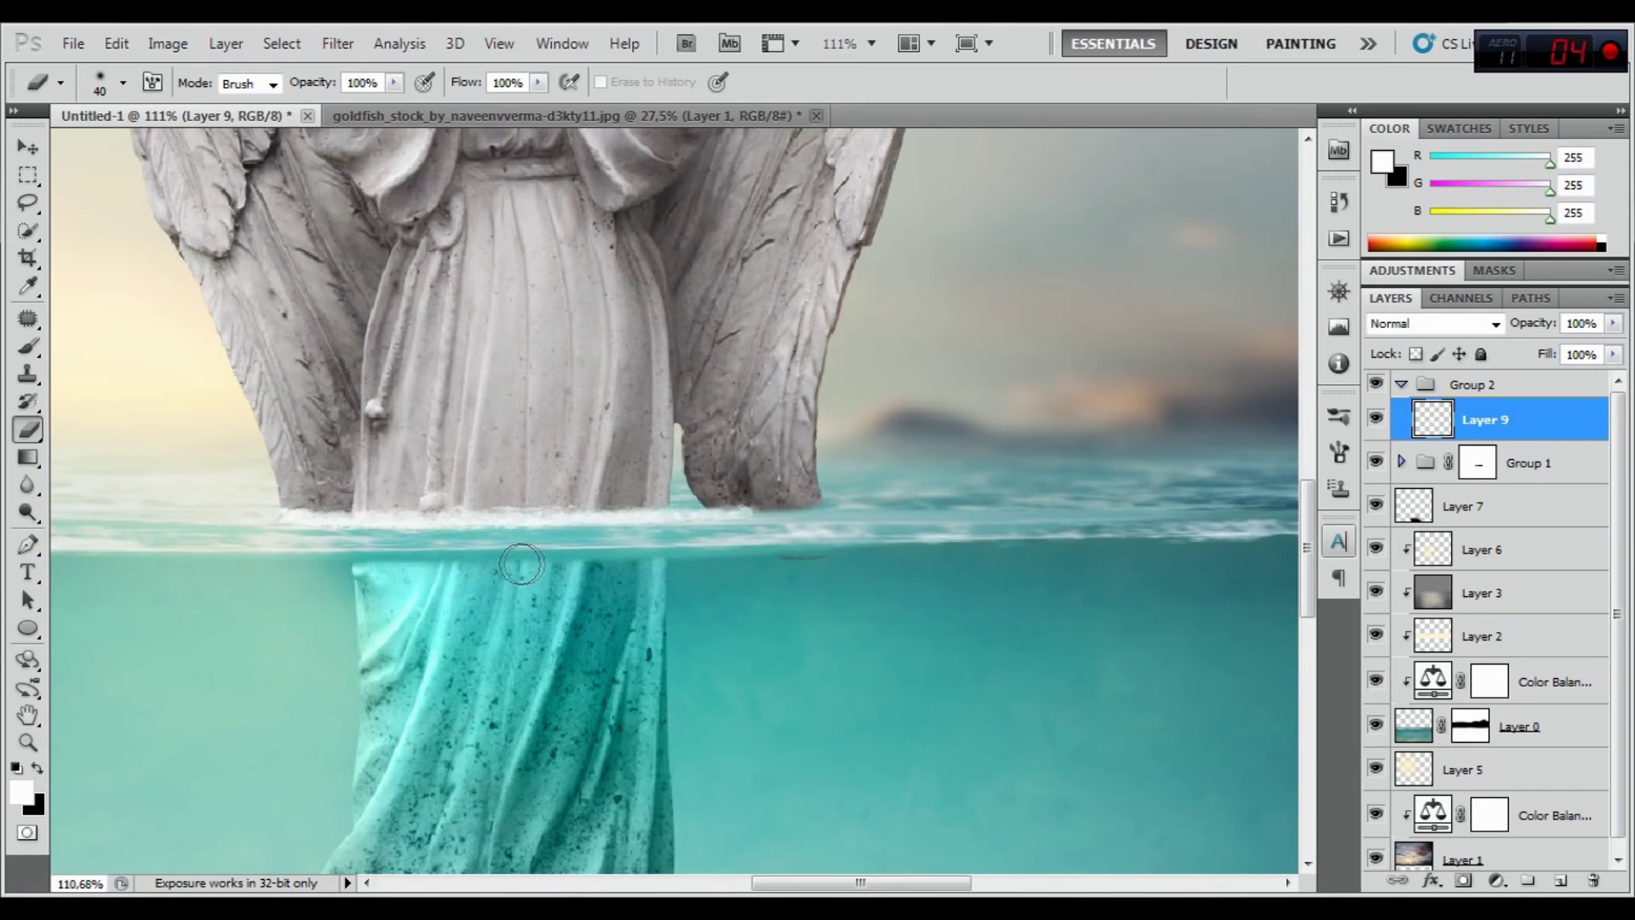
scroll(512, 563, up, 1)
scroll(512, 564, up, 1)
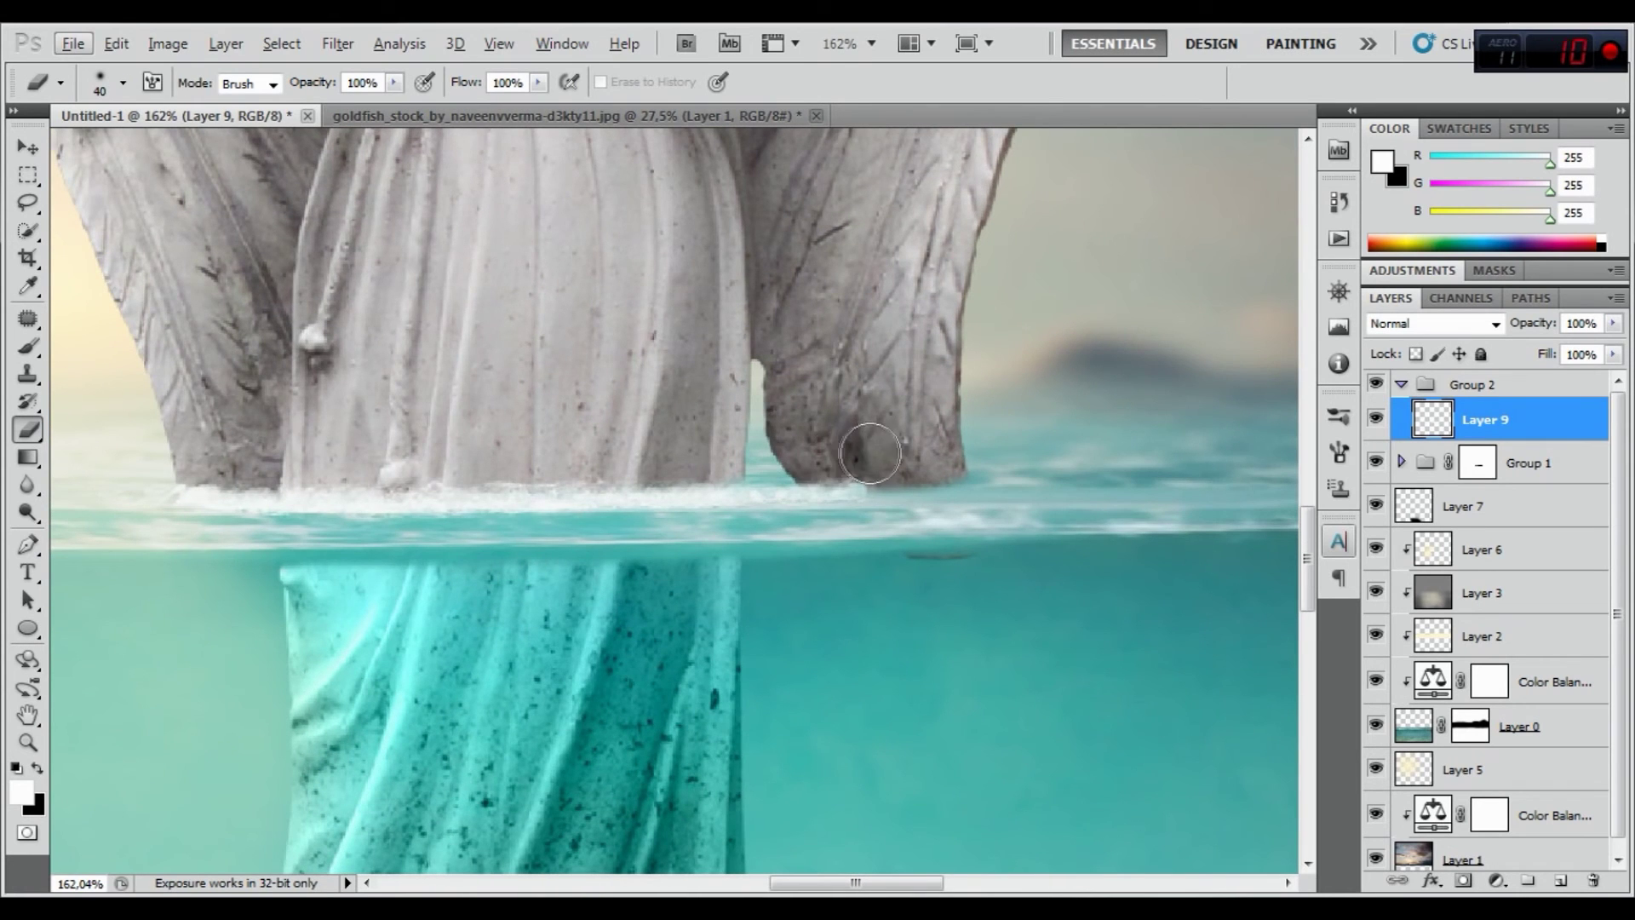
drag(878, 491, 810, 523)
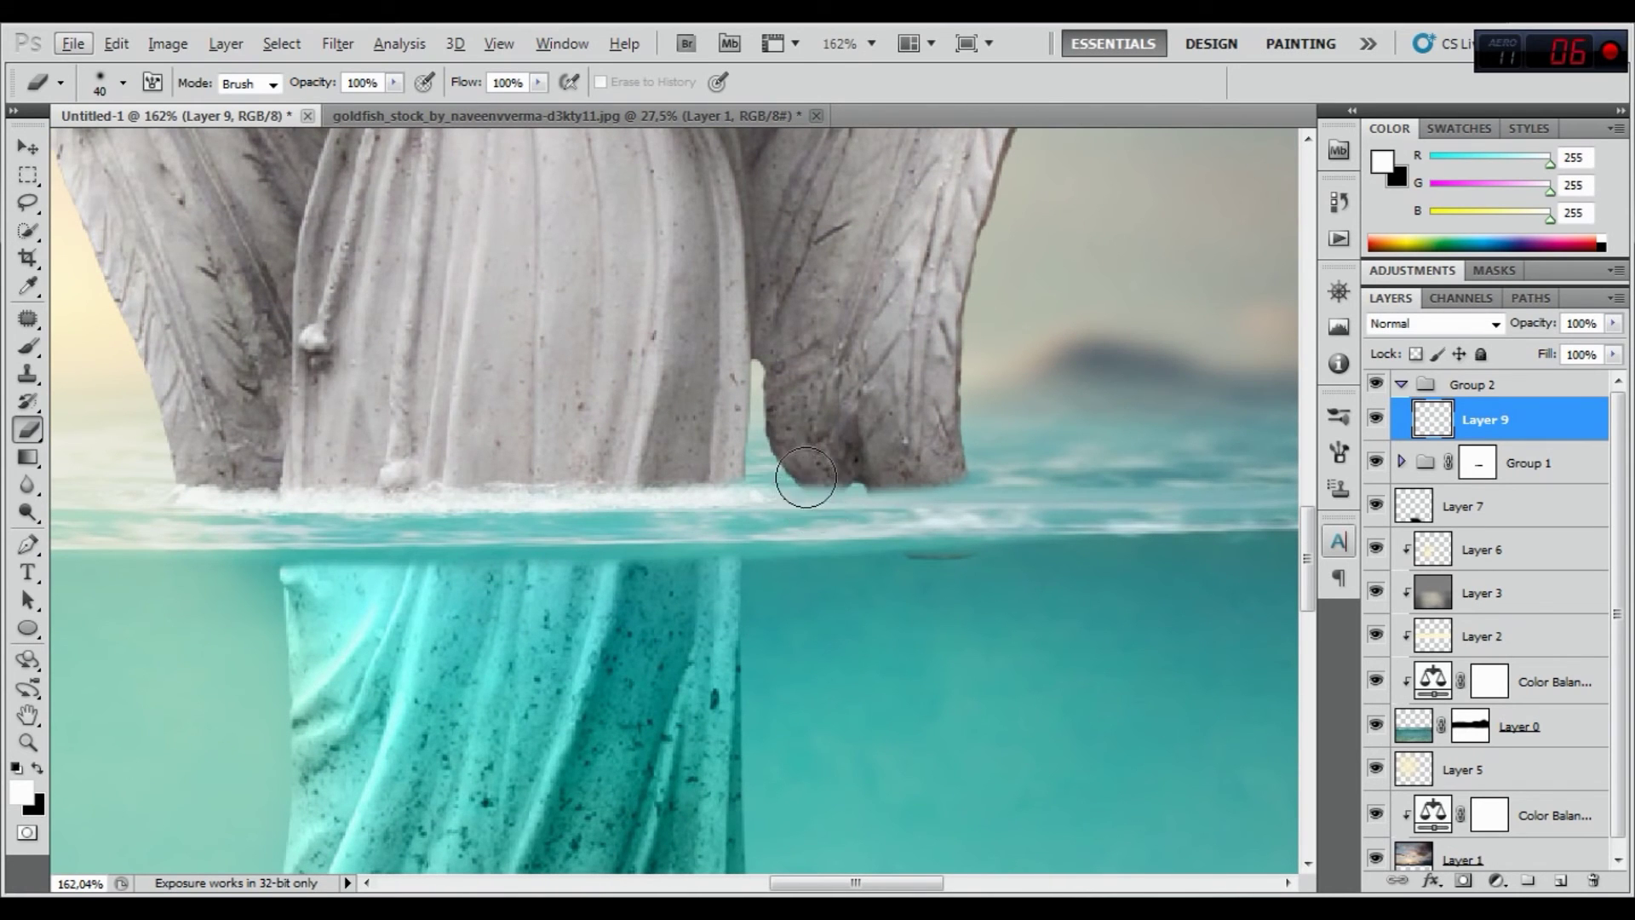
drag(810, 515, 826, 500)
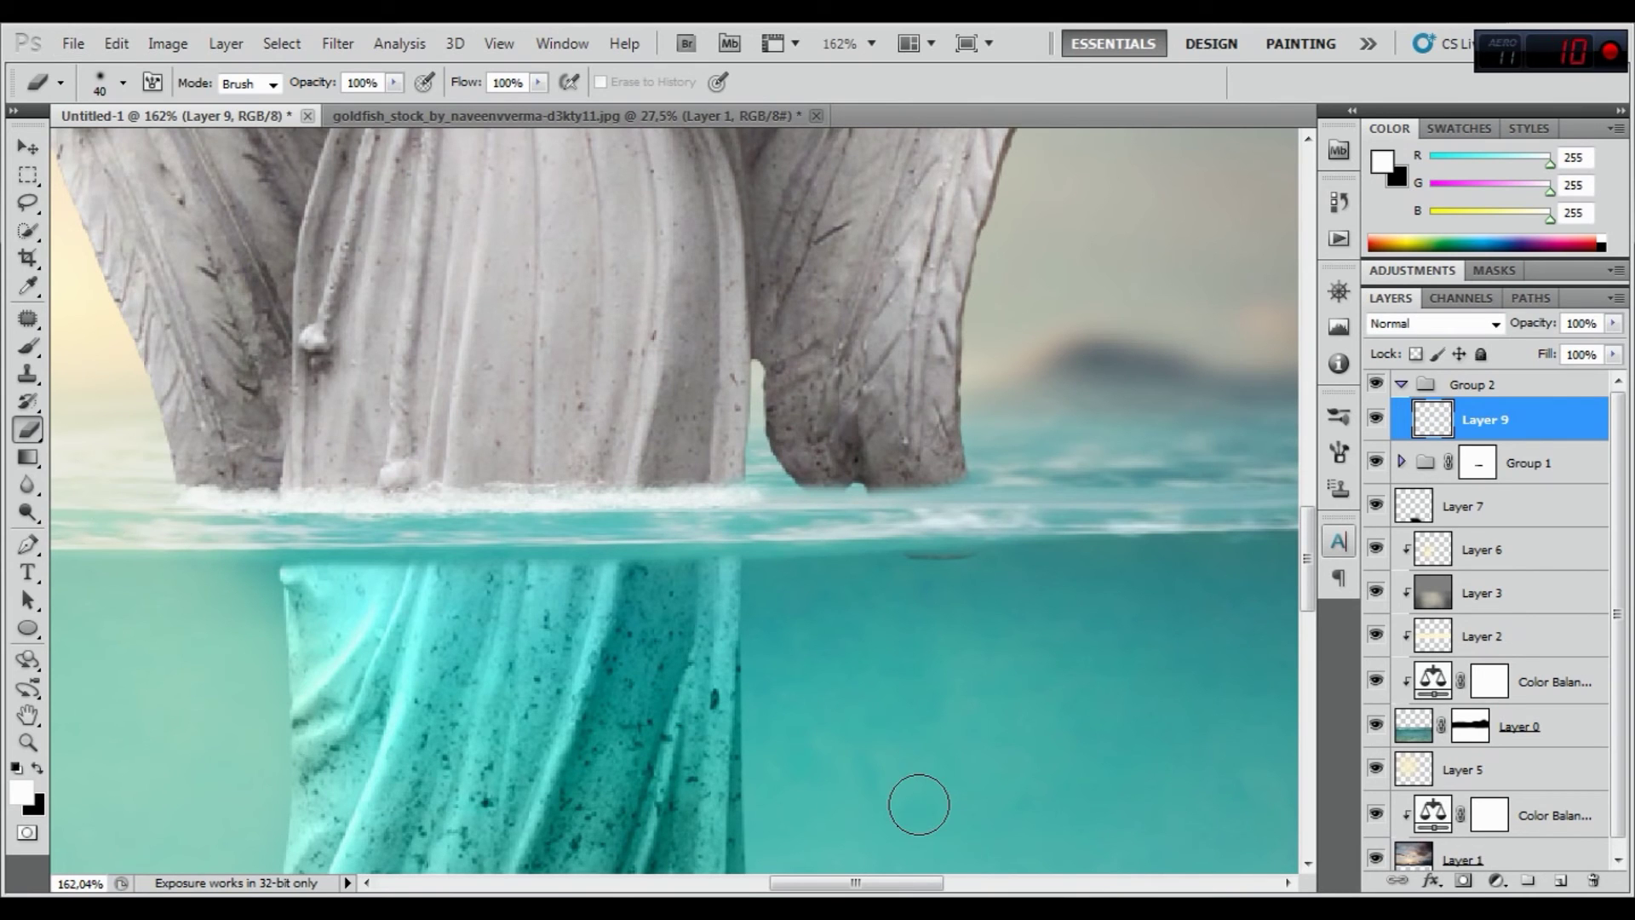
Nudge the foam strip up and warp its right end up to the waterline
key(ctrl+t)
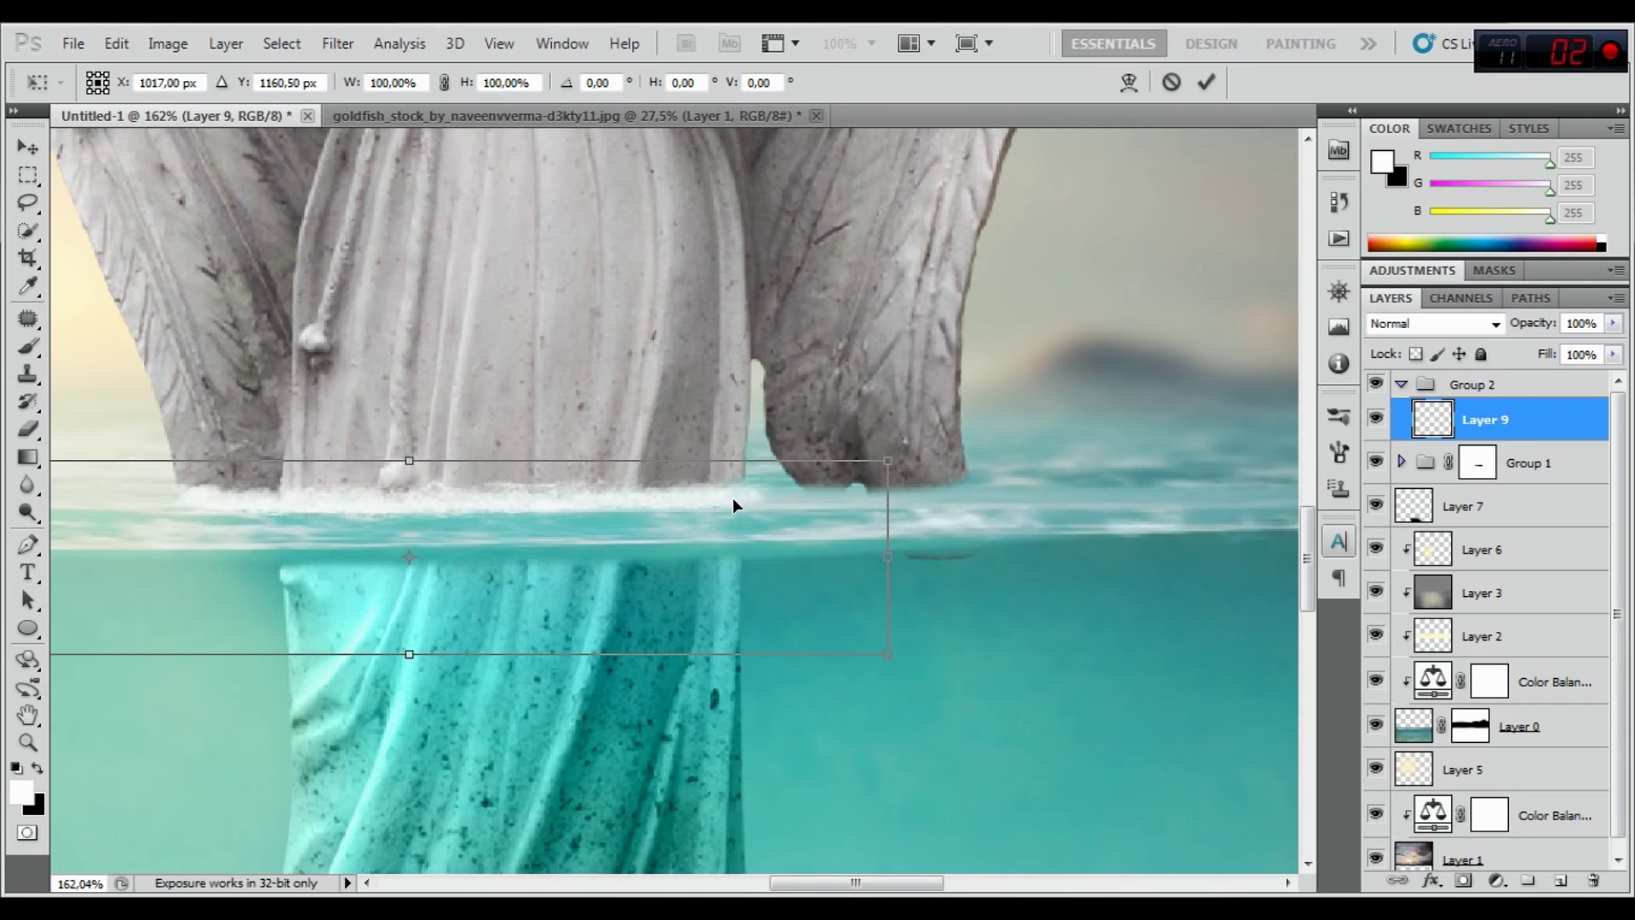
key(Up)
key(Up)
key(Up)
key(Right)
key(Up)
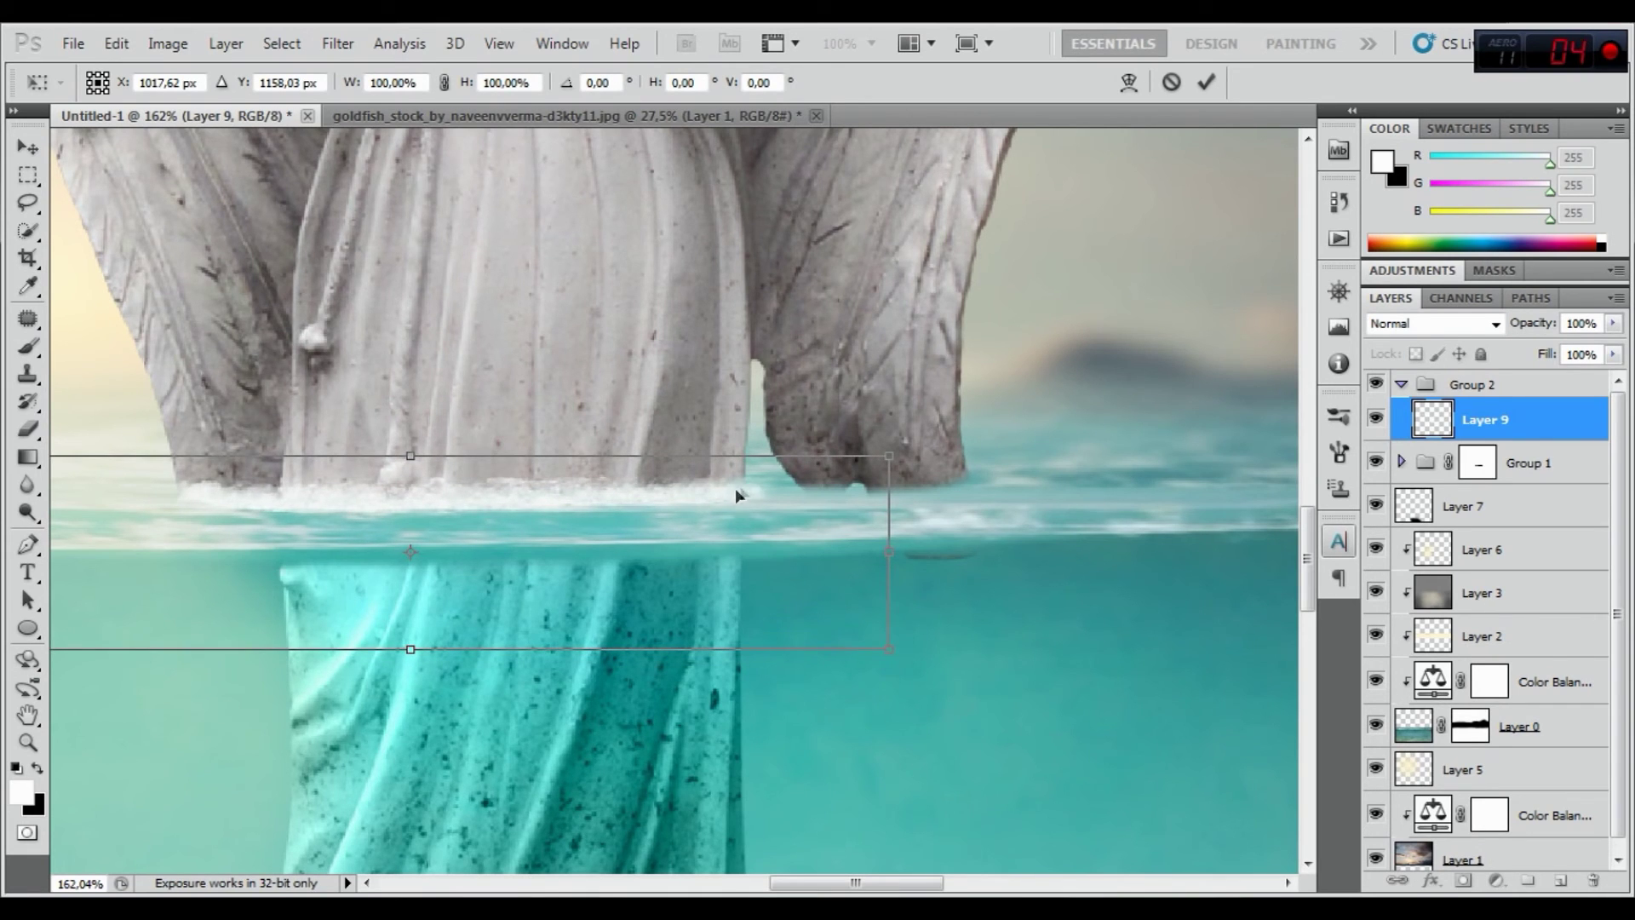
right_click(736, 491)
click(784, 672)
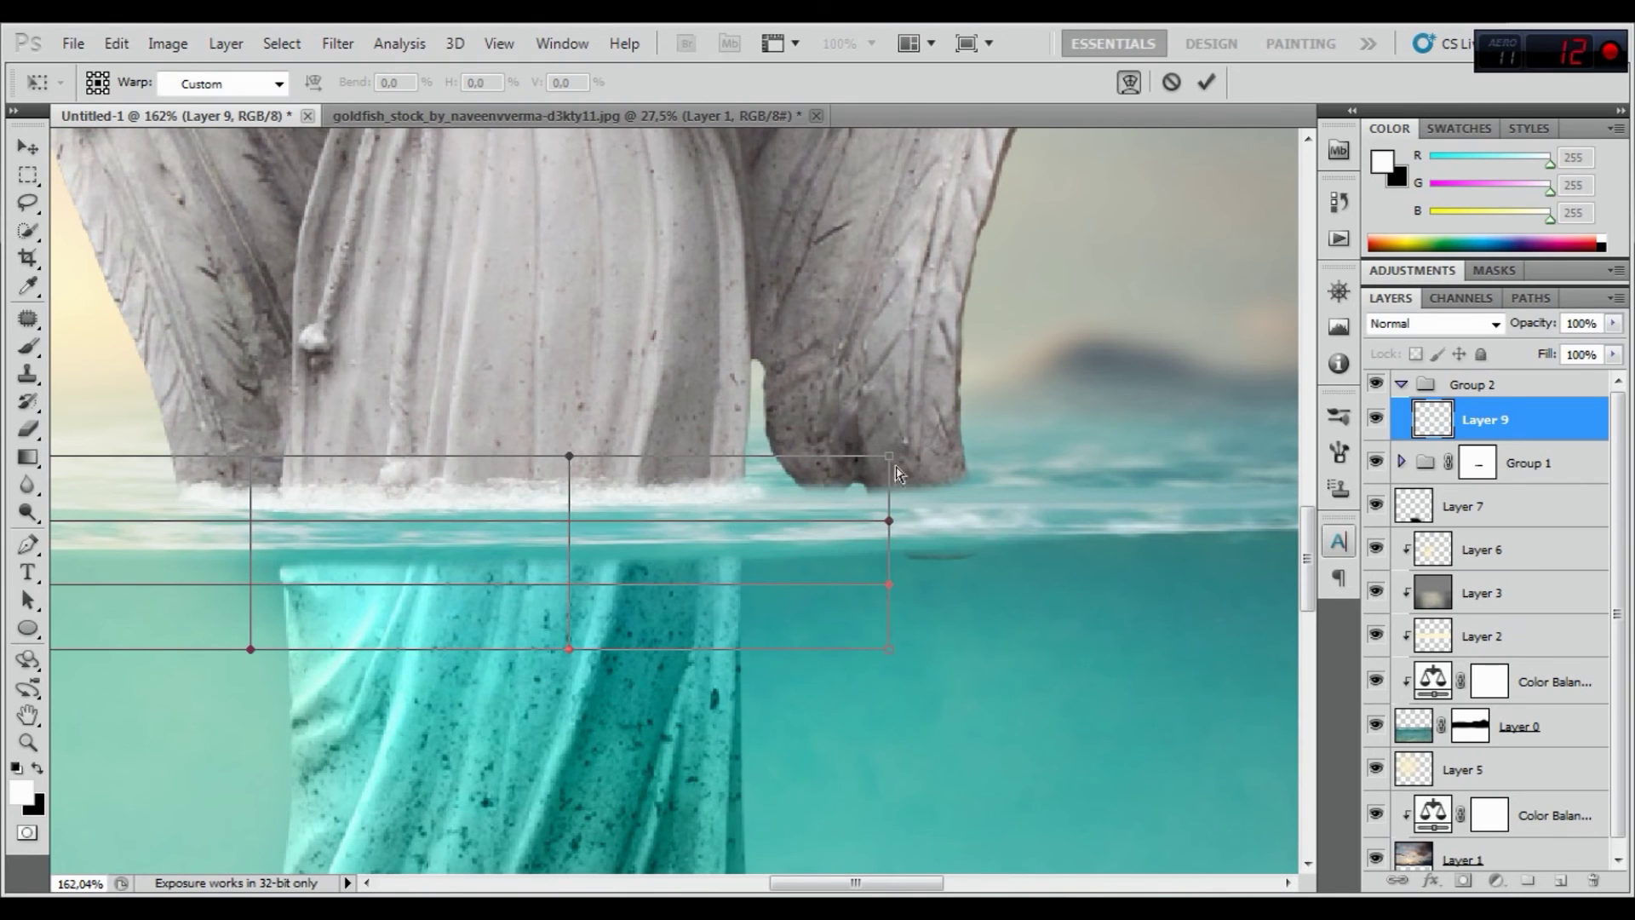
drag(890, 457, 873, 434)
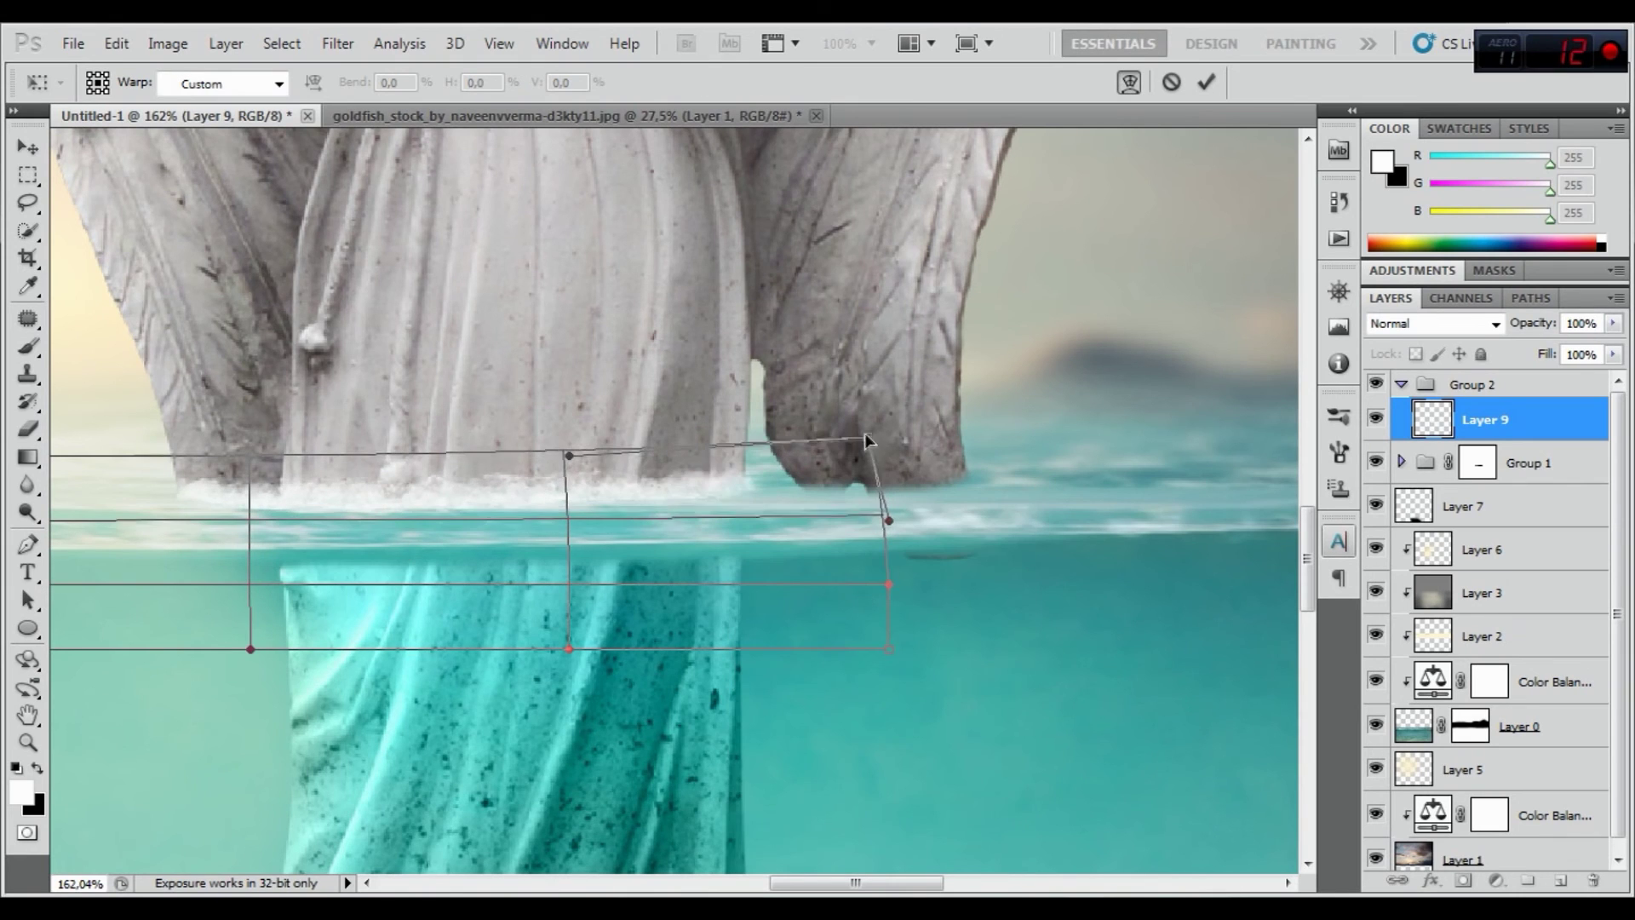
click(1206, 83)
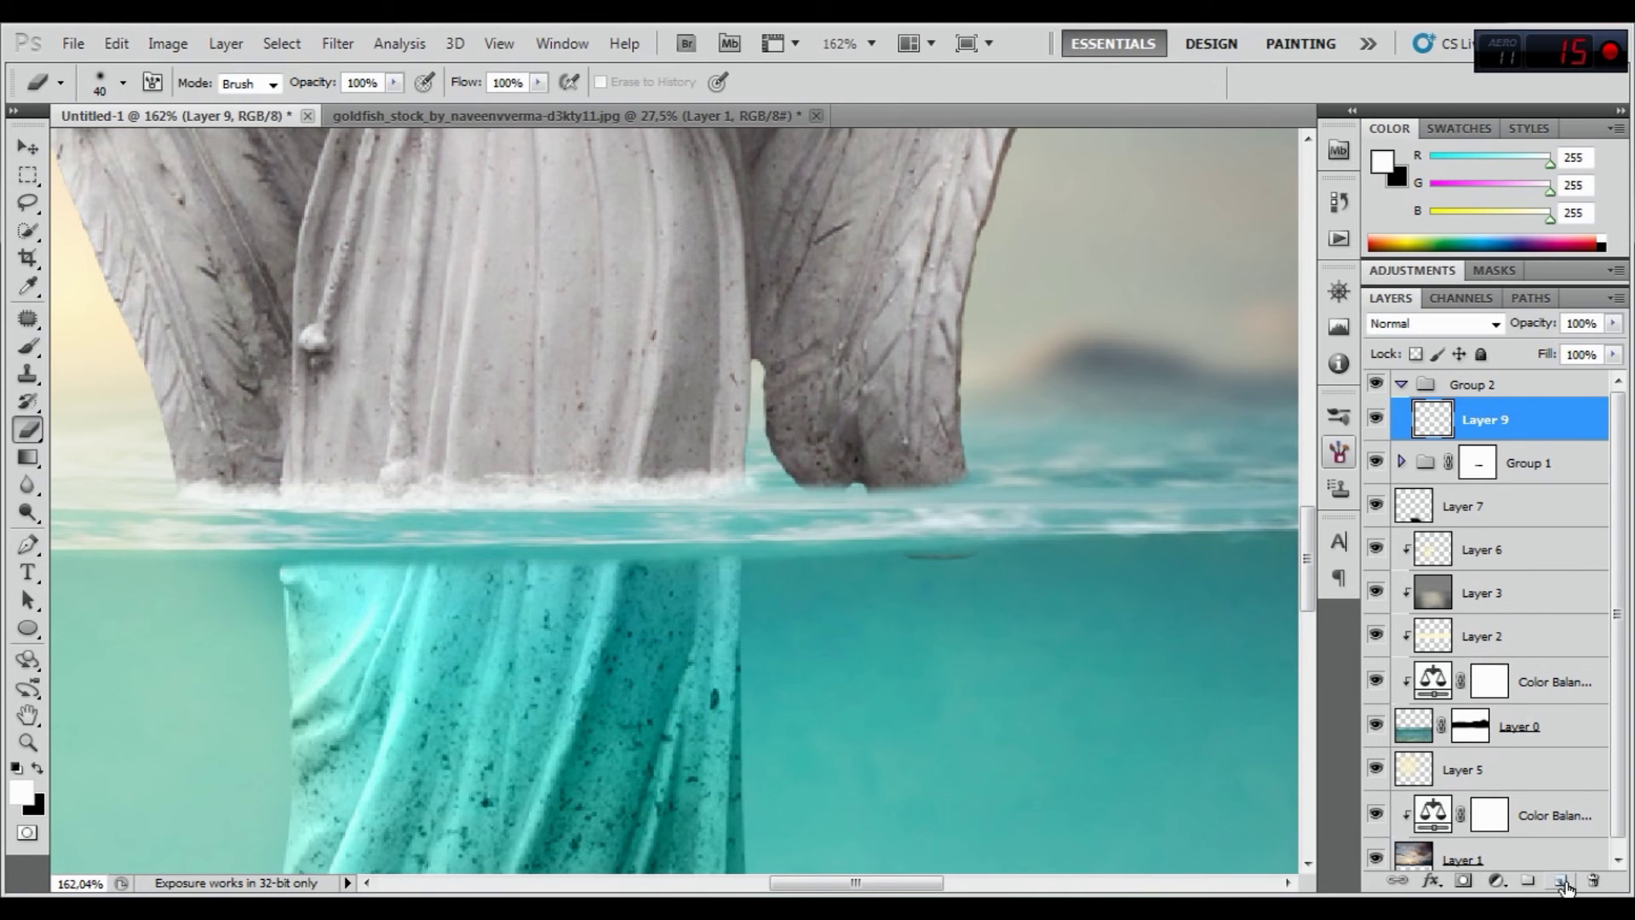
right_click(1501, 416)
Duplicate Layer 9 and scale the copy to roughly half size right of the statue
click(1337, 419)
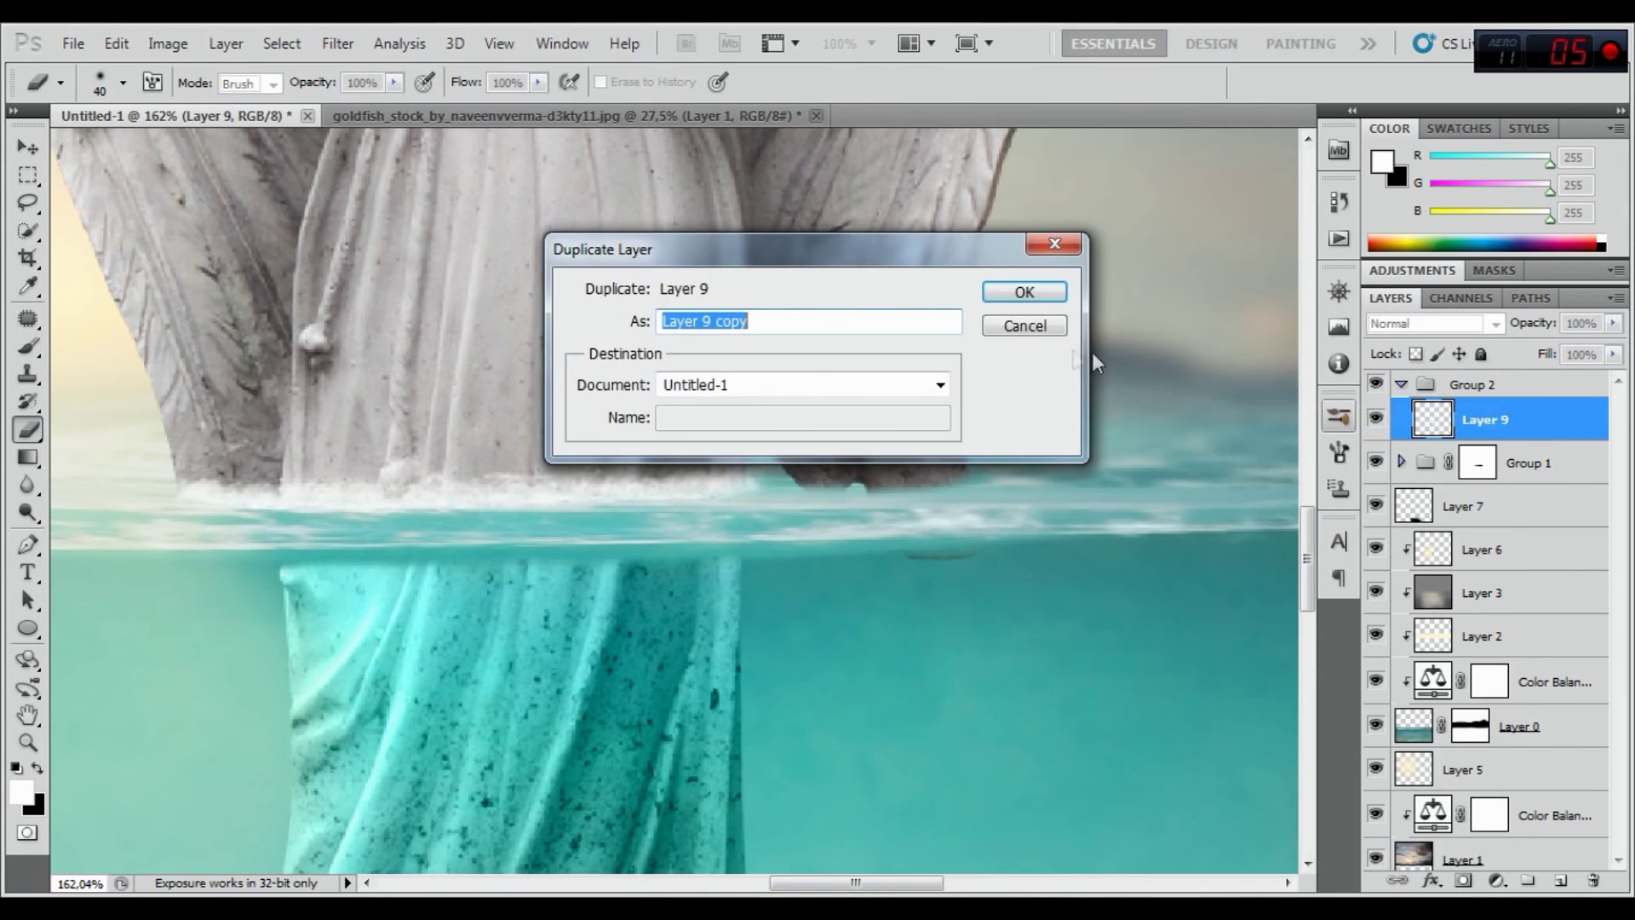
click(1024, 292)
click(117, 43)
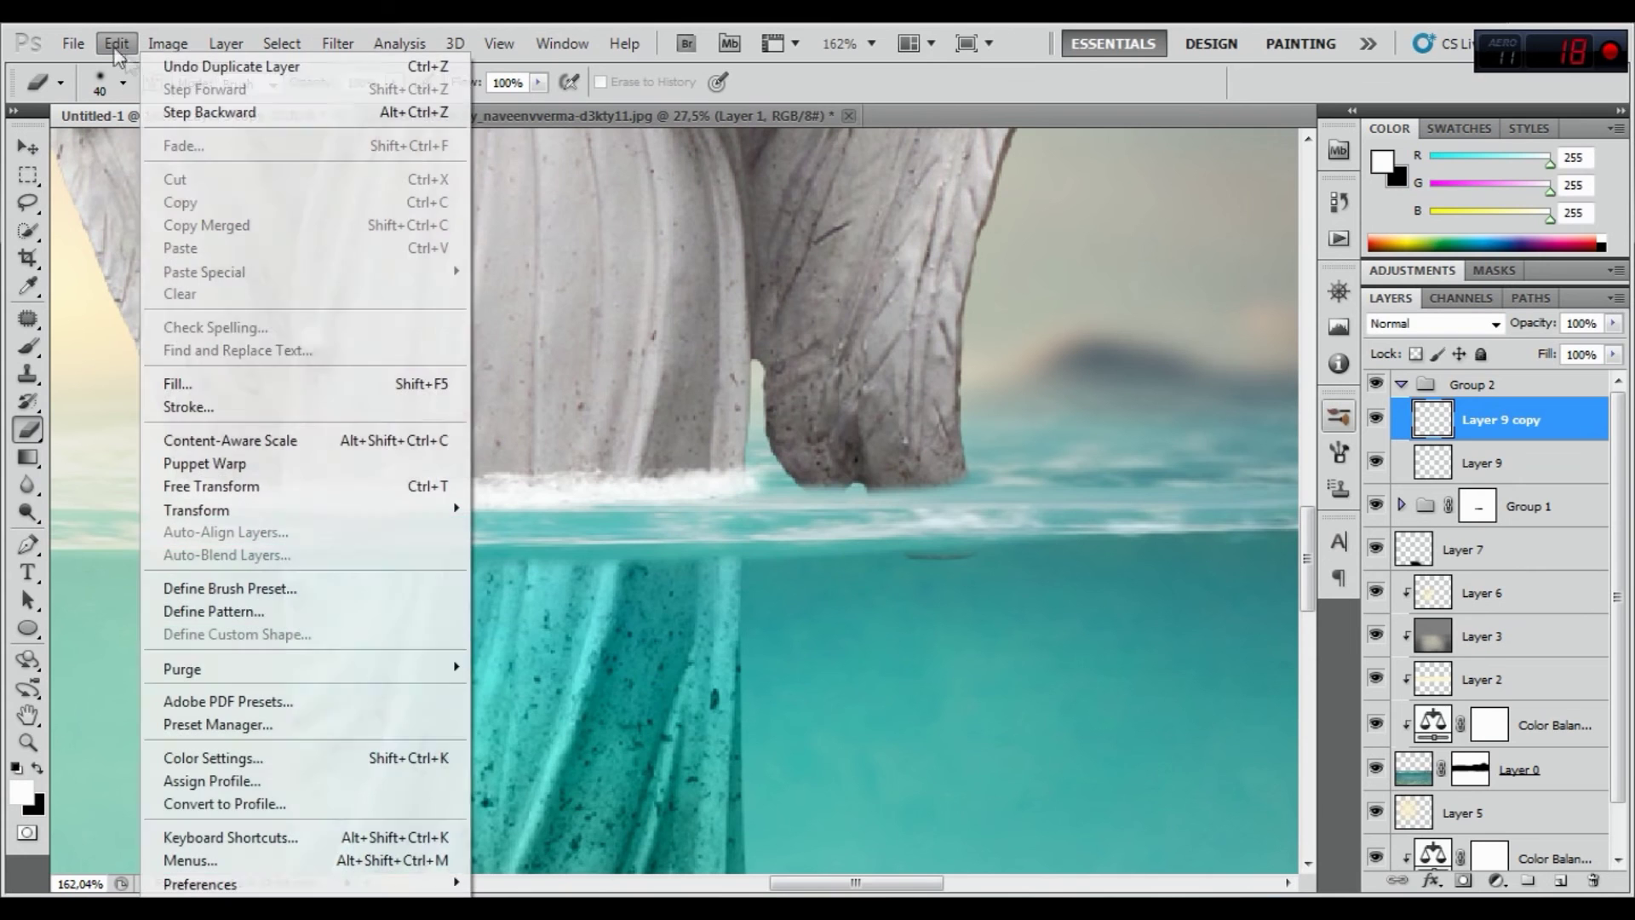
click(266, 486)
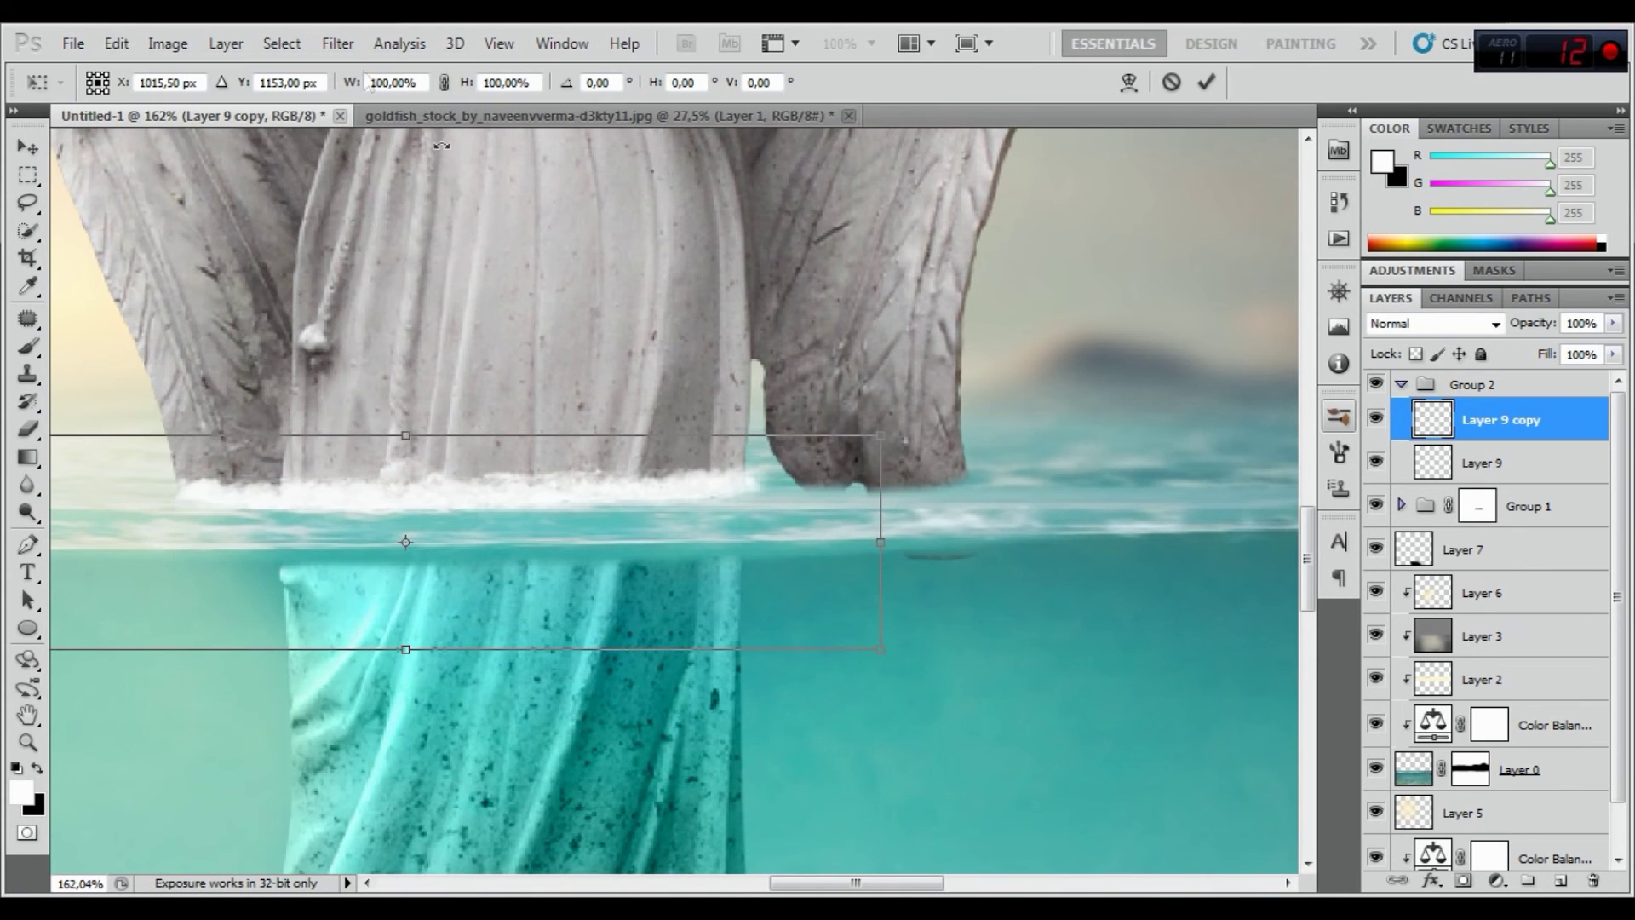
mouse_move(880, 435)
mouse_down()
mouse_move(281, 570)
mouse_move(965, 496)
mouse_up()
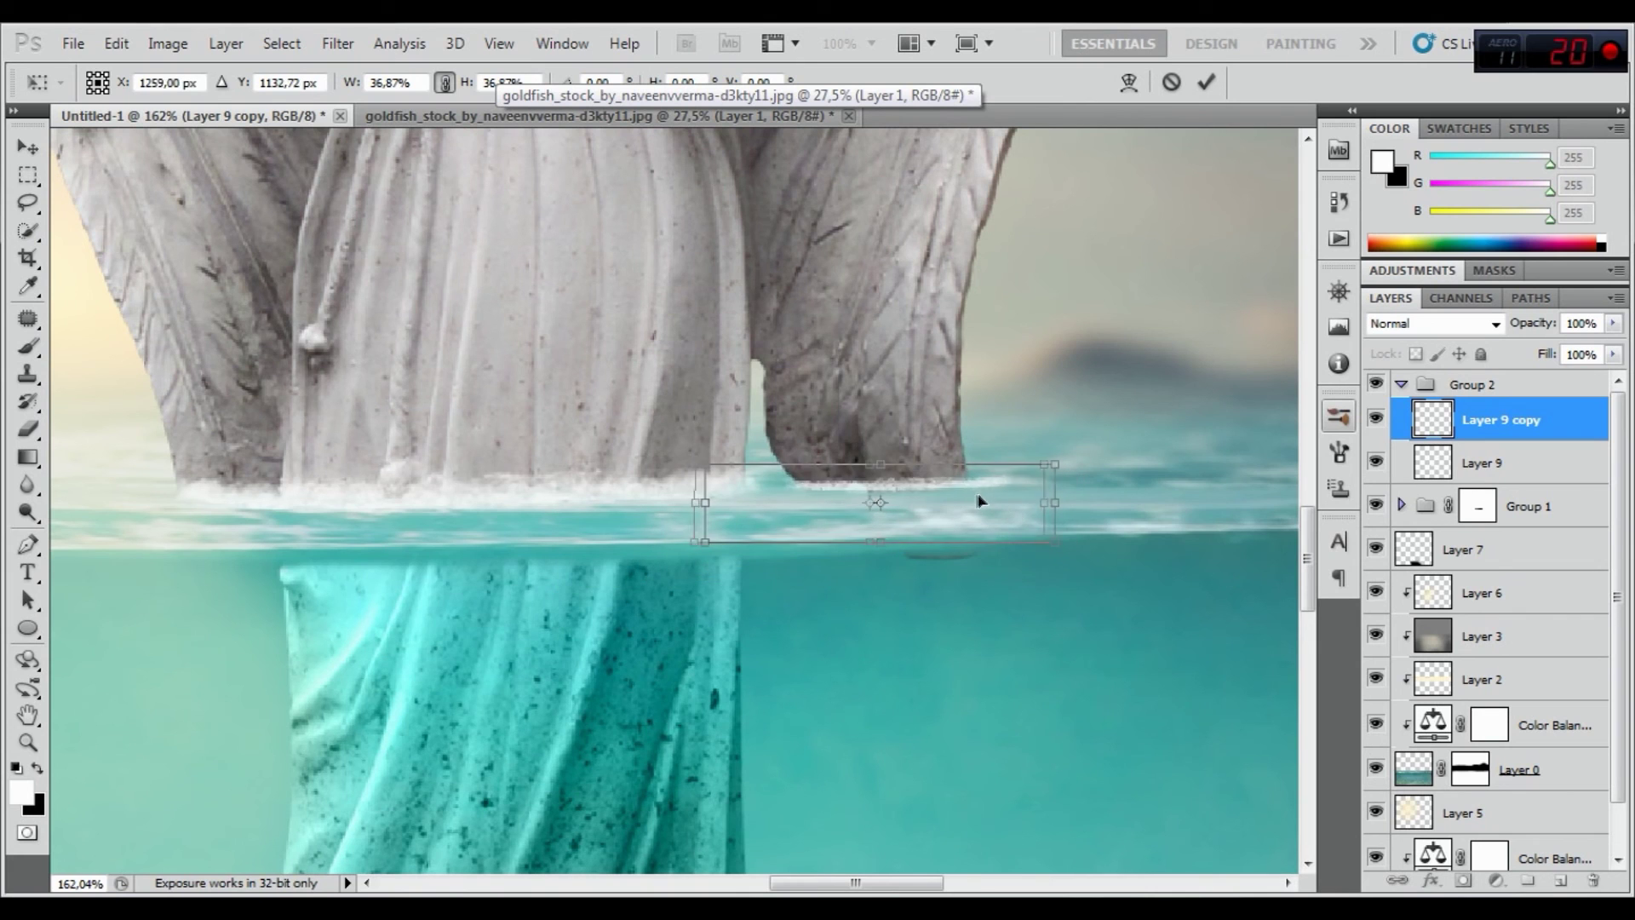
drag(965, 490, 965, 497)
right_click(963, 490)
click(993, 529)
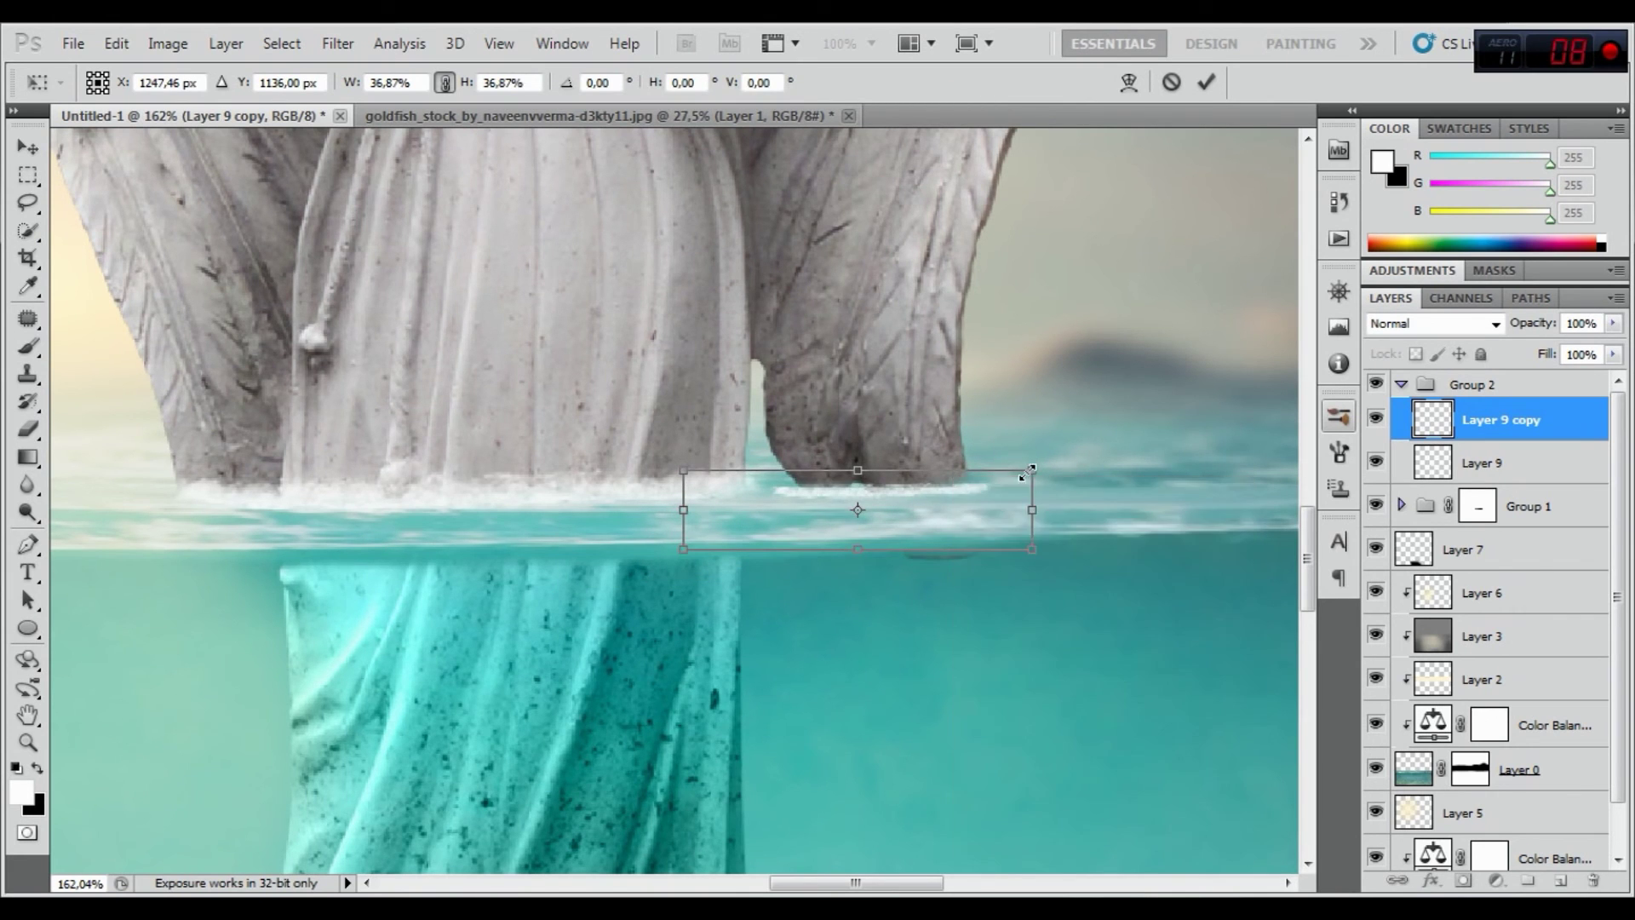
mouse_move(1033, 470)
mouse_down()
mouse_move(1196, 356)
mouse_move(1033, 431)
mouse_move(971, 485)
mouse_up()
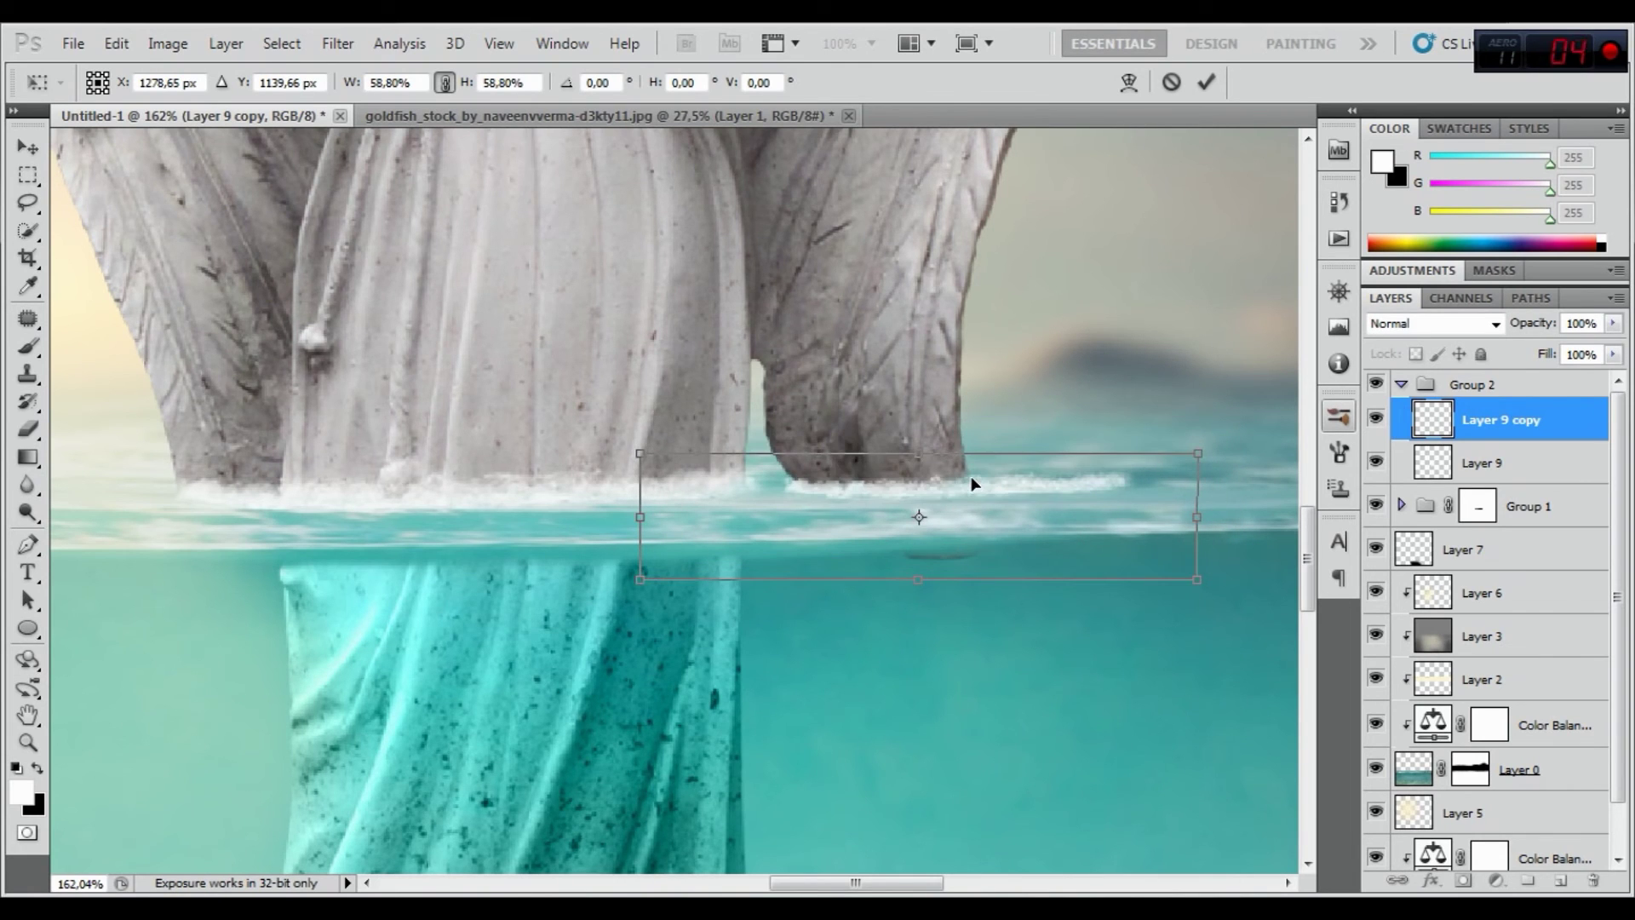
Warp the copy's right part upward, then erase its right end and the foam between the legs
right_click(1110, 488)
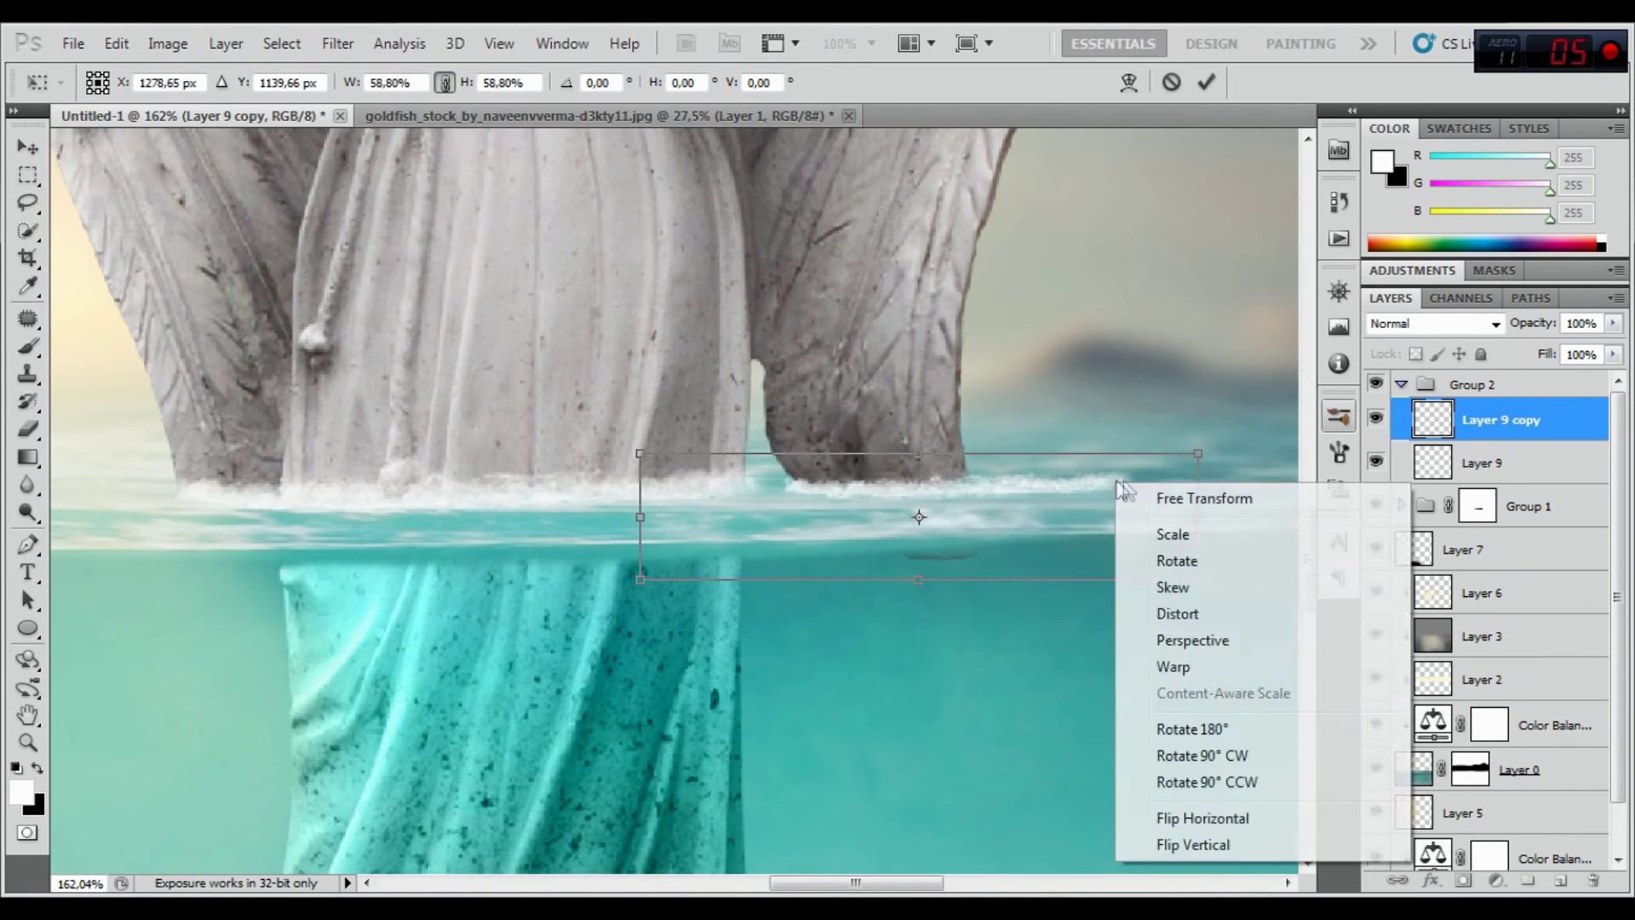
click(1183, 668)
drag(1106, 485, 1103, 478)
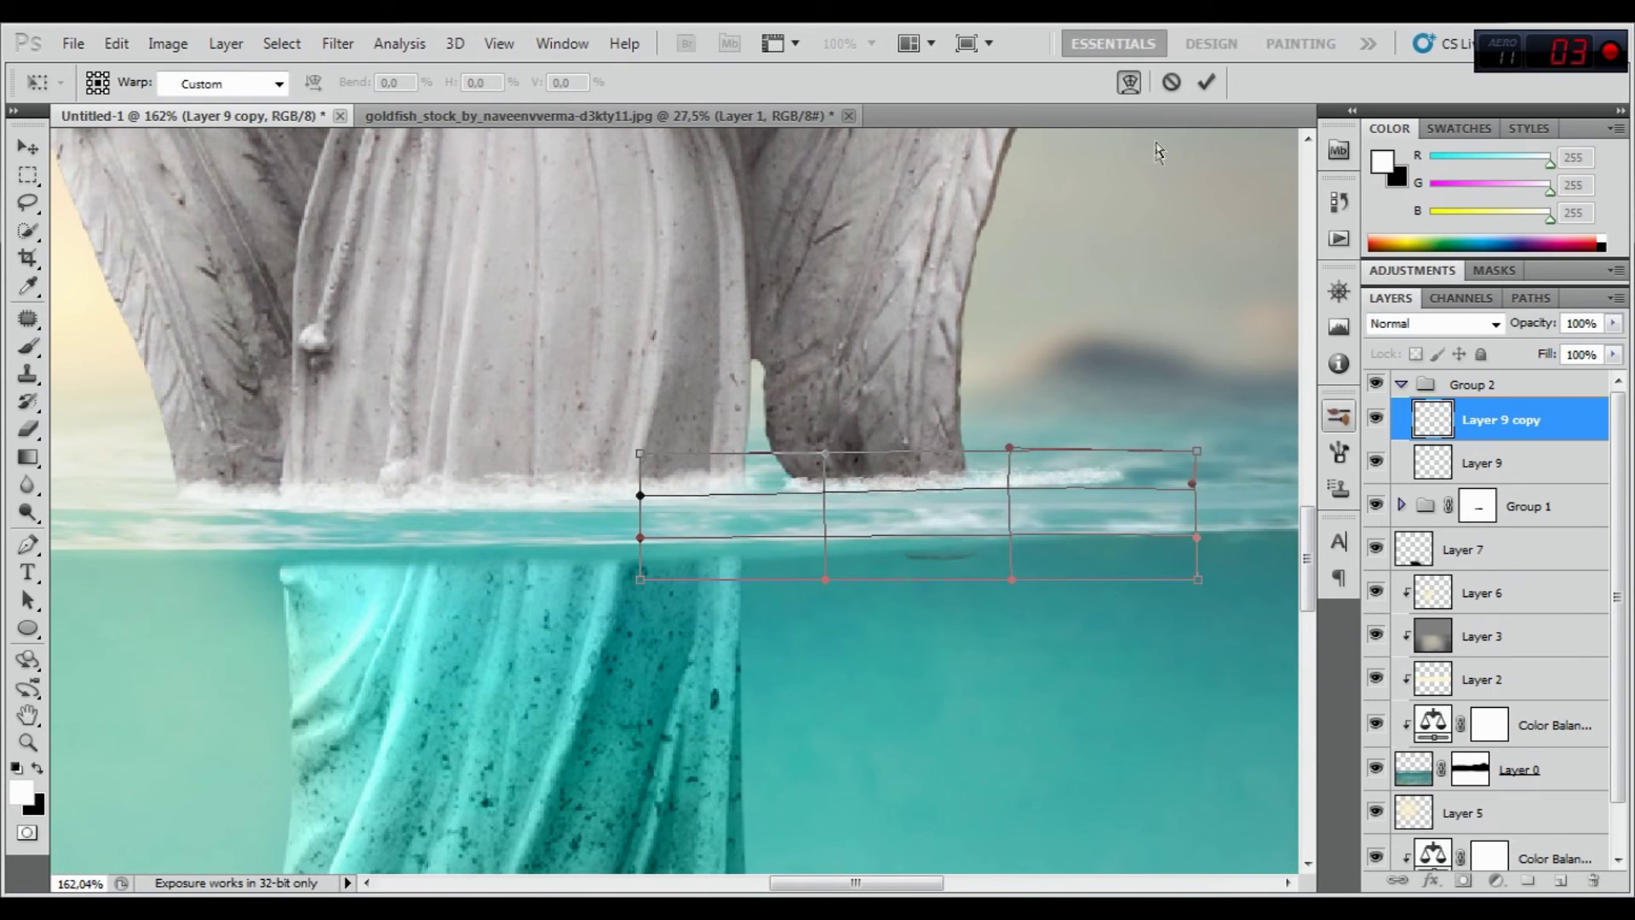
click(1206, 82)
key(e)
drag(1165, 453, 1047, 447)
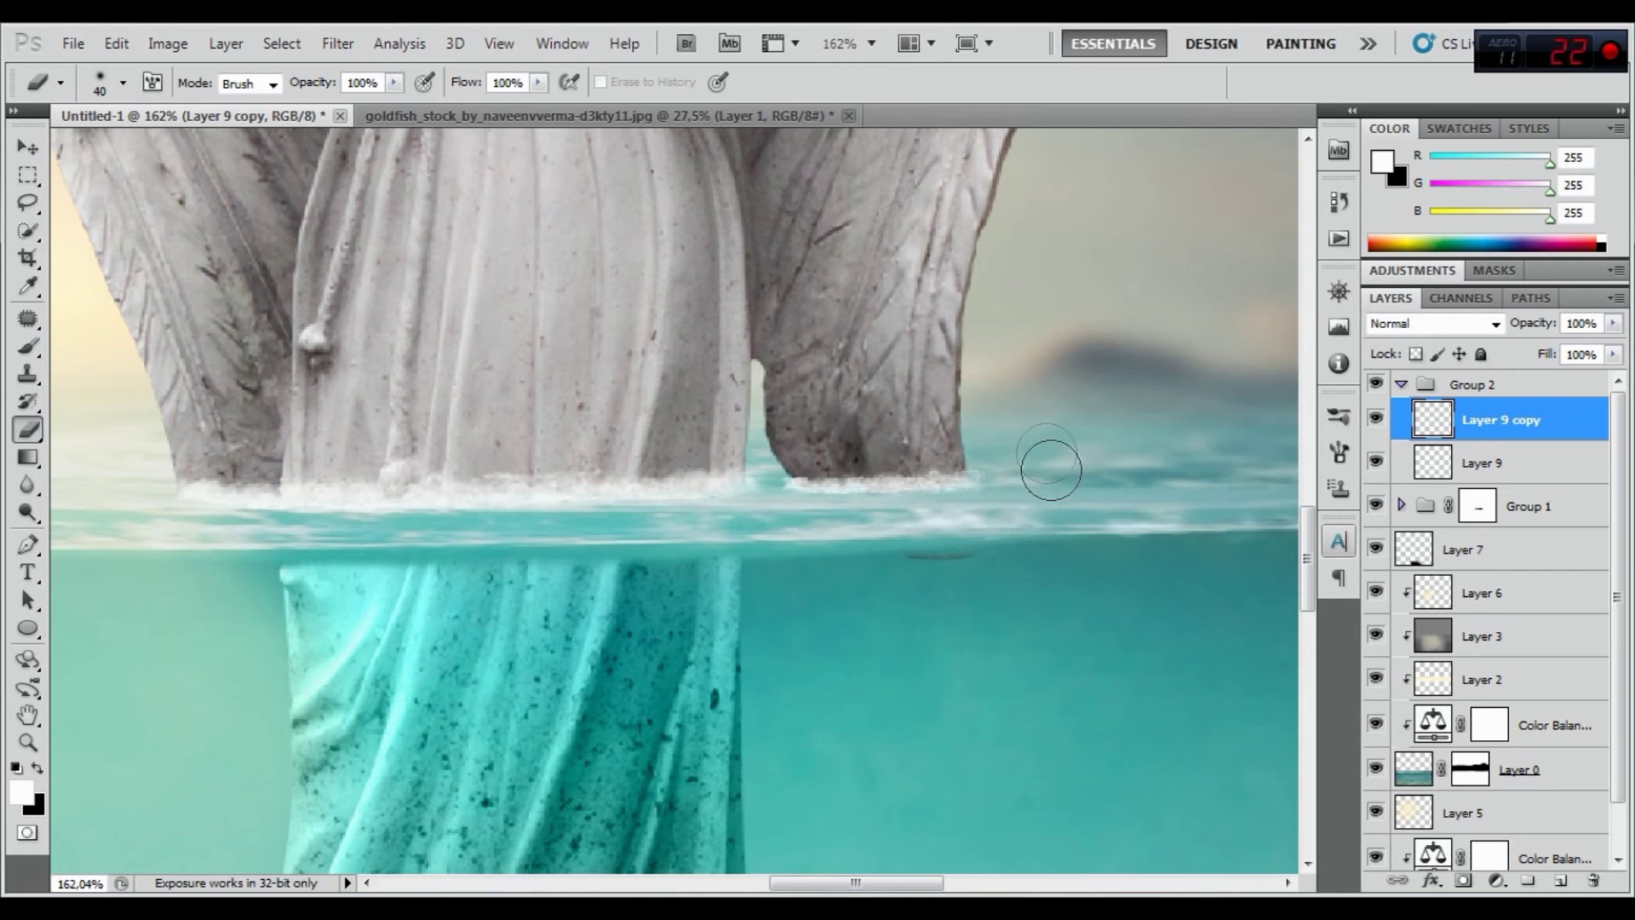
drag(772, 514, 750, 498)
Zoom out and add a new empty Layer 10
scroll(540, 457, down, 5)
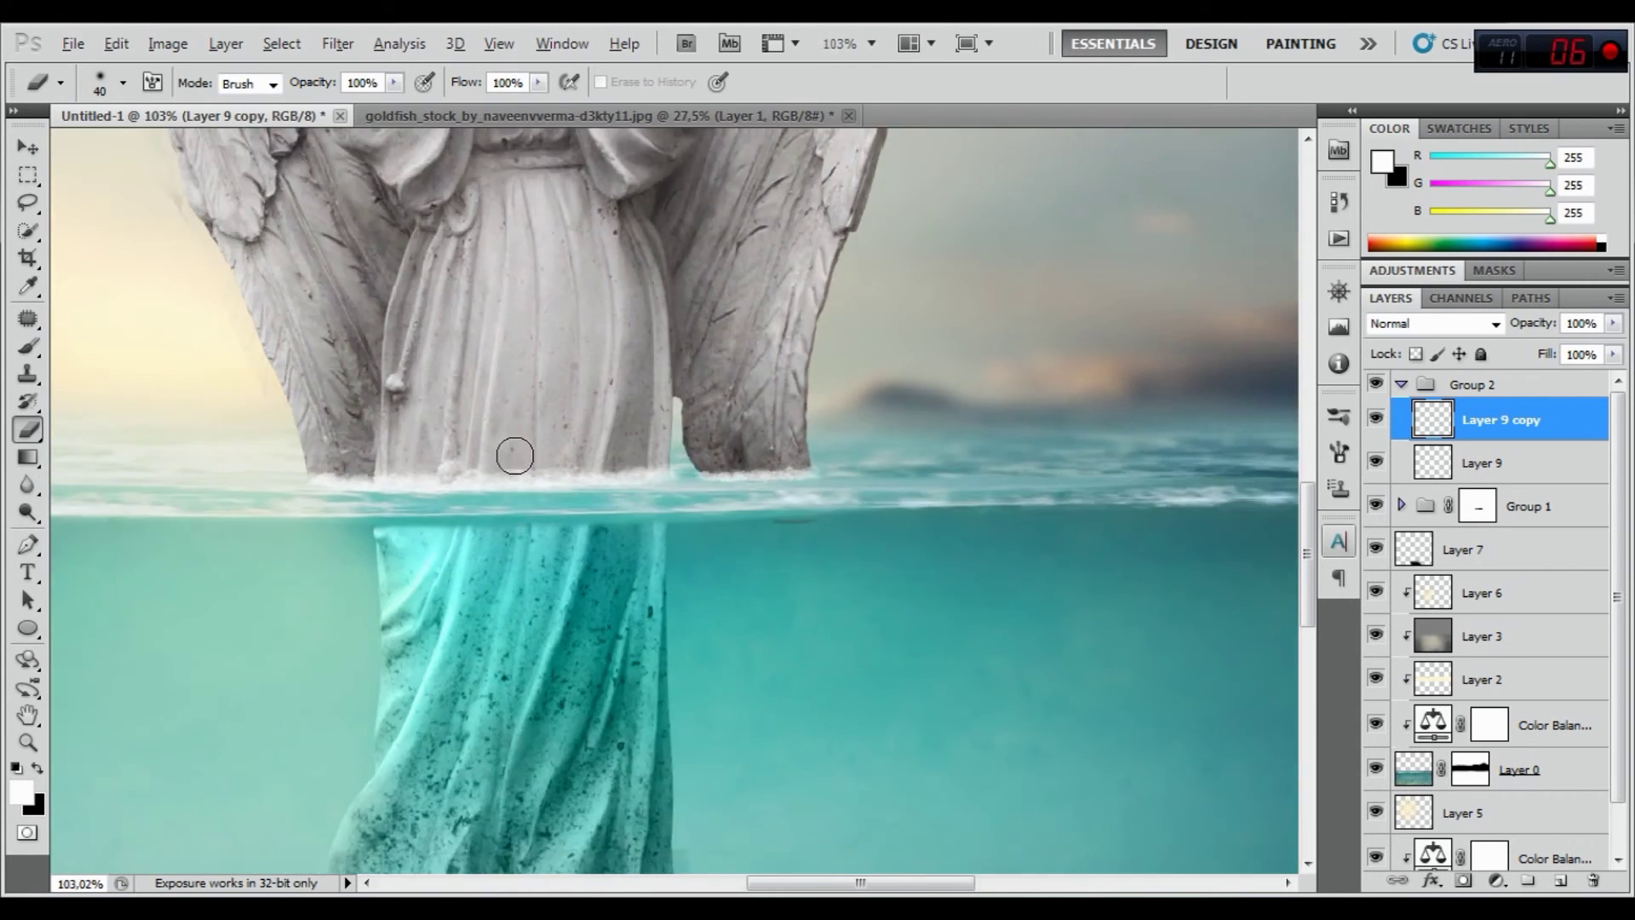
scroll(420, 454, down, 2)
scroll(420, 454, down, 2)
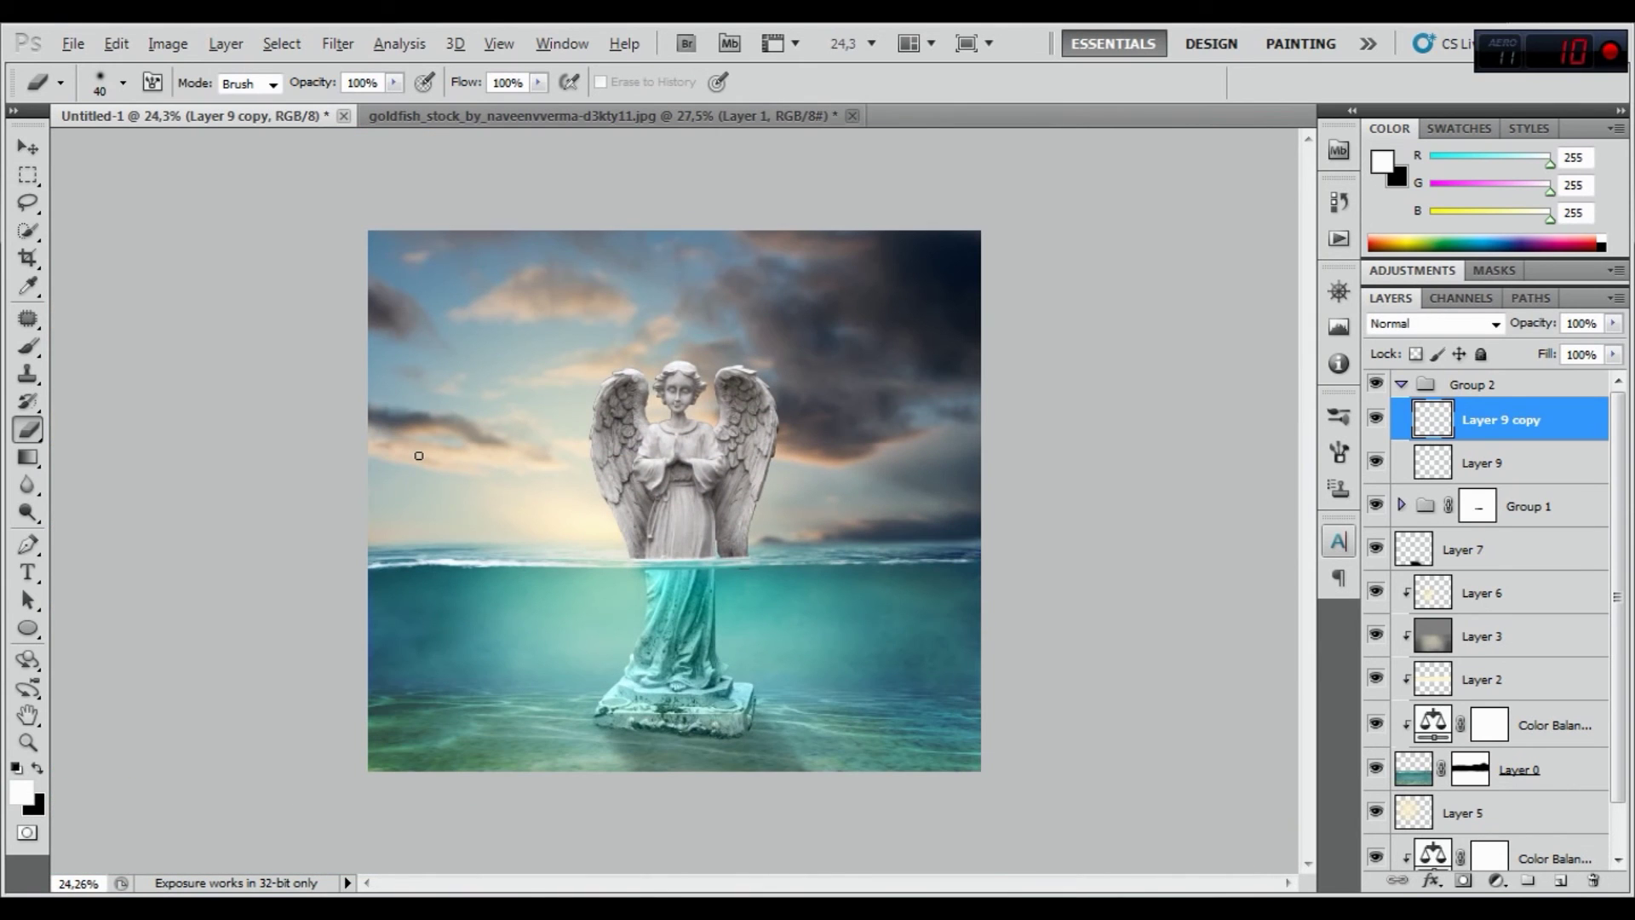
scroll(673, 579, up, 1)
scroll(673, 579, up, 1)
scroll(673, 579, up, 1)
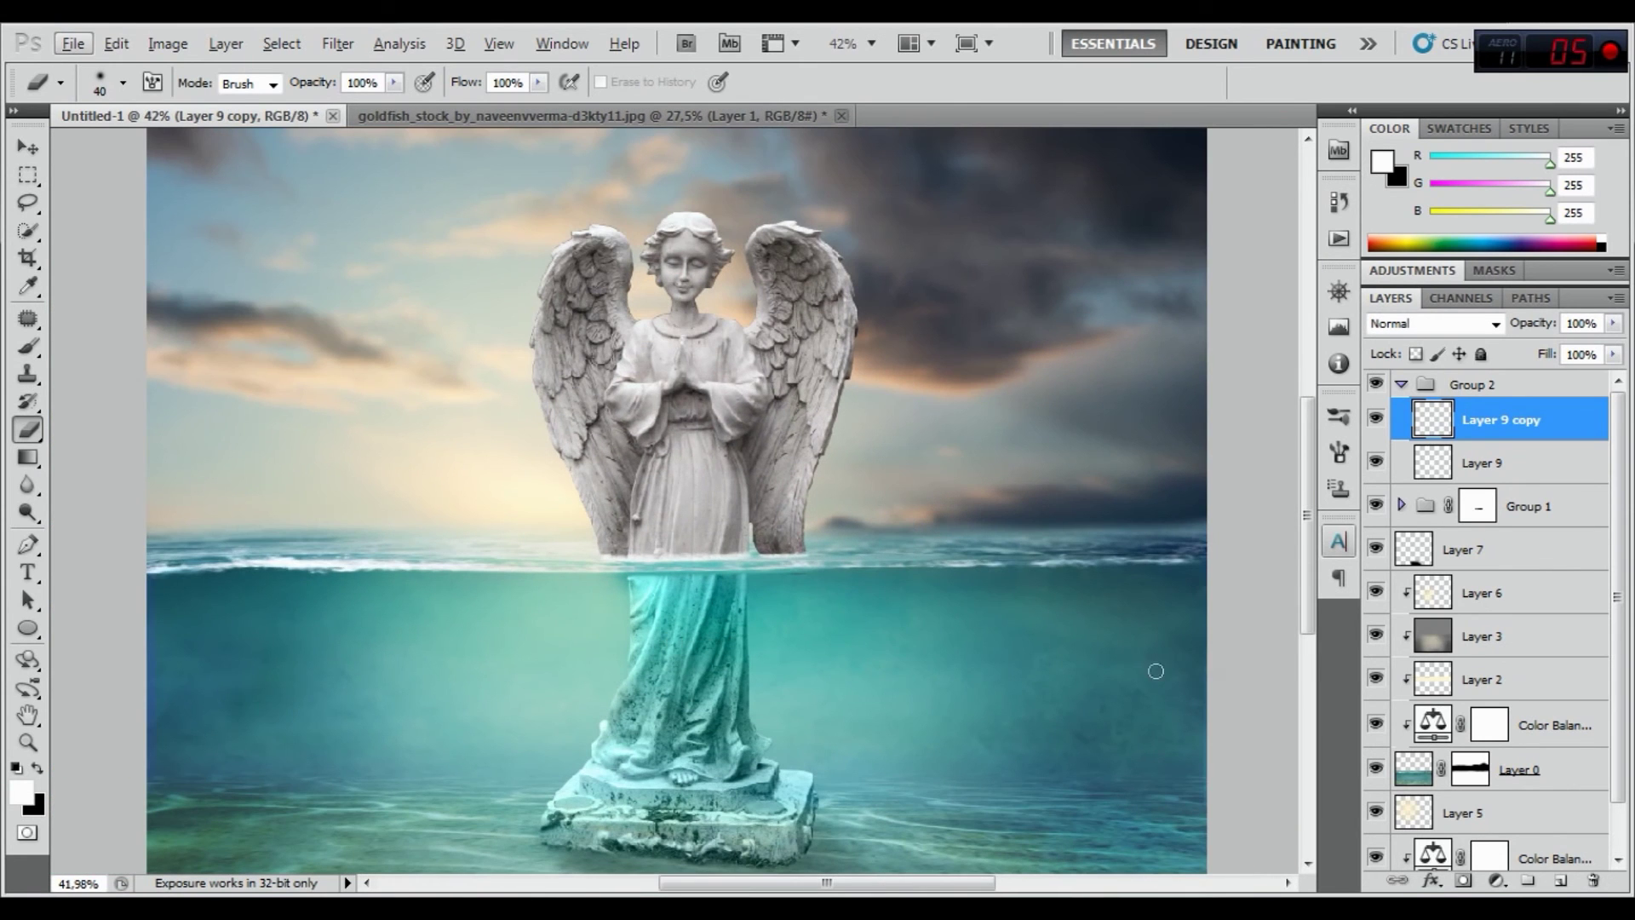
click(1564, 883)
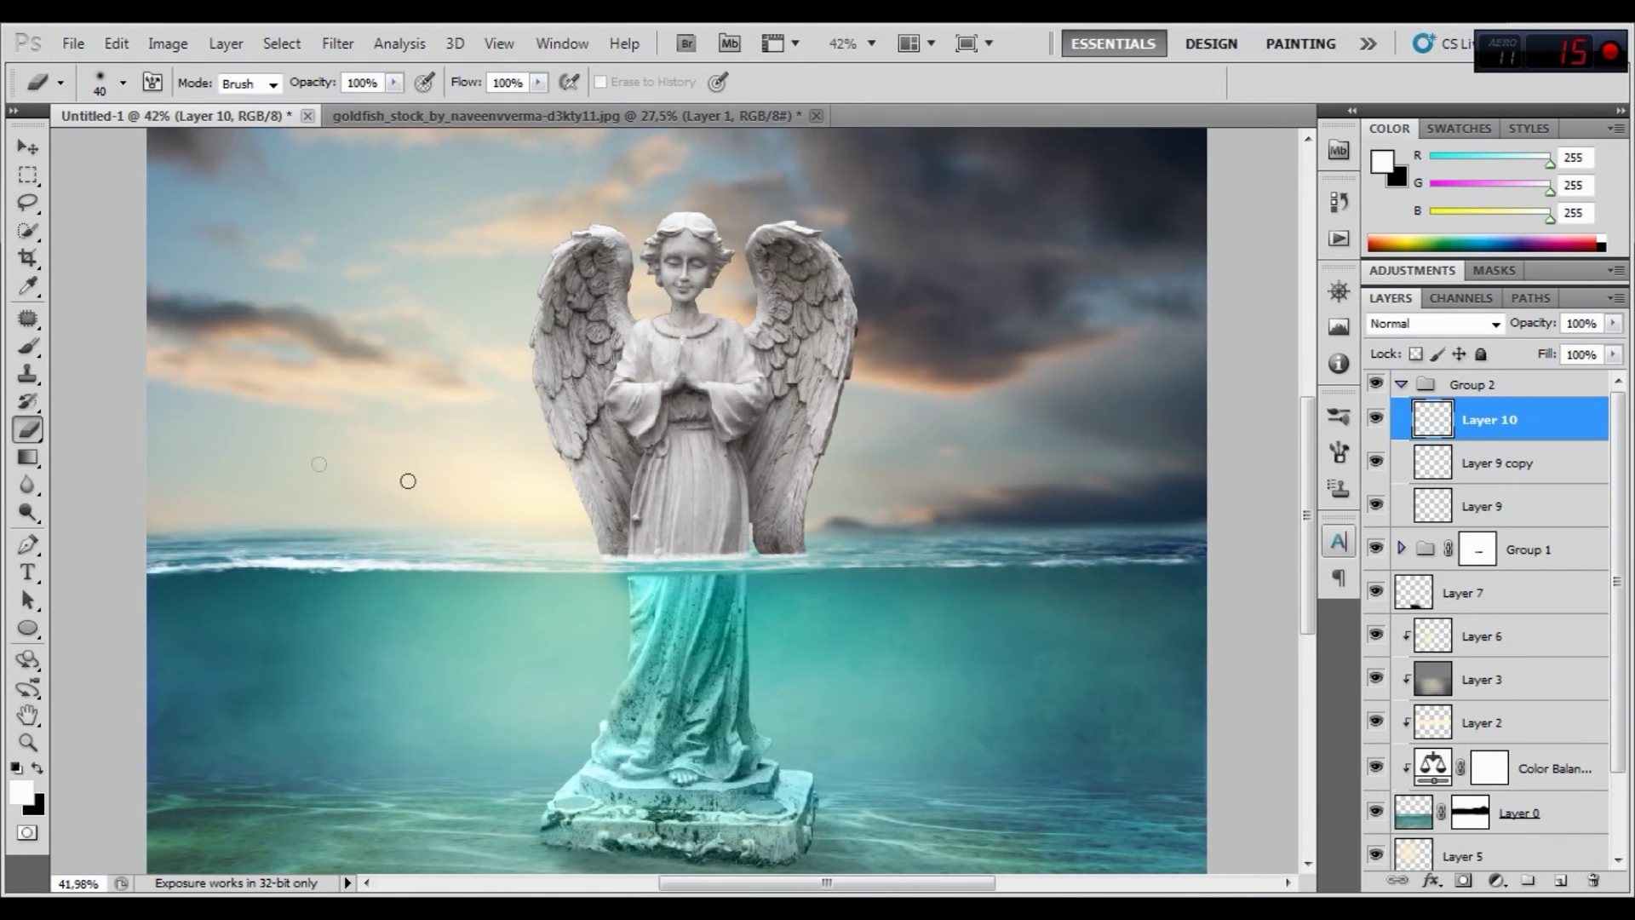
Stamp white streaks on Layer 10 beside the statue, then erase the lower streak
click(34, 350)
click(828, 643)
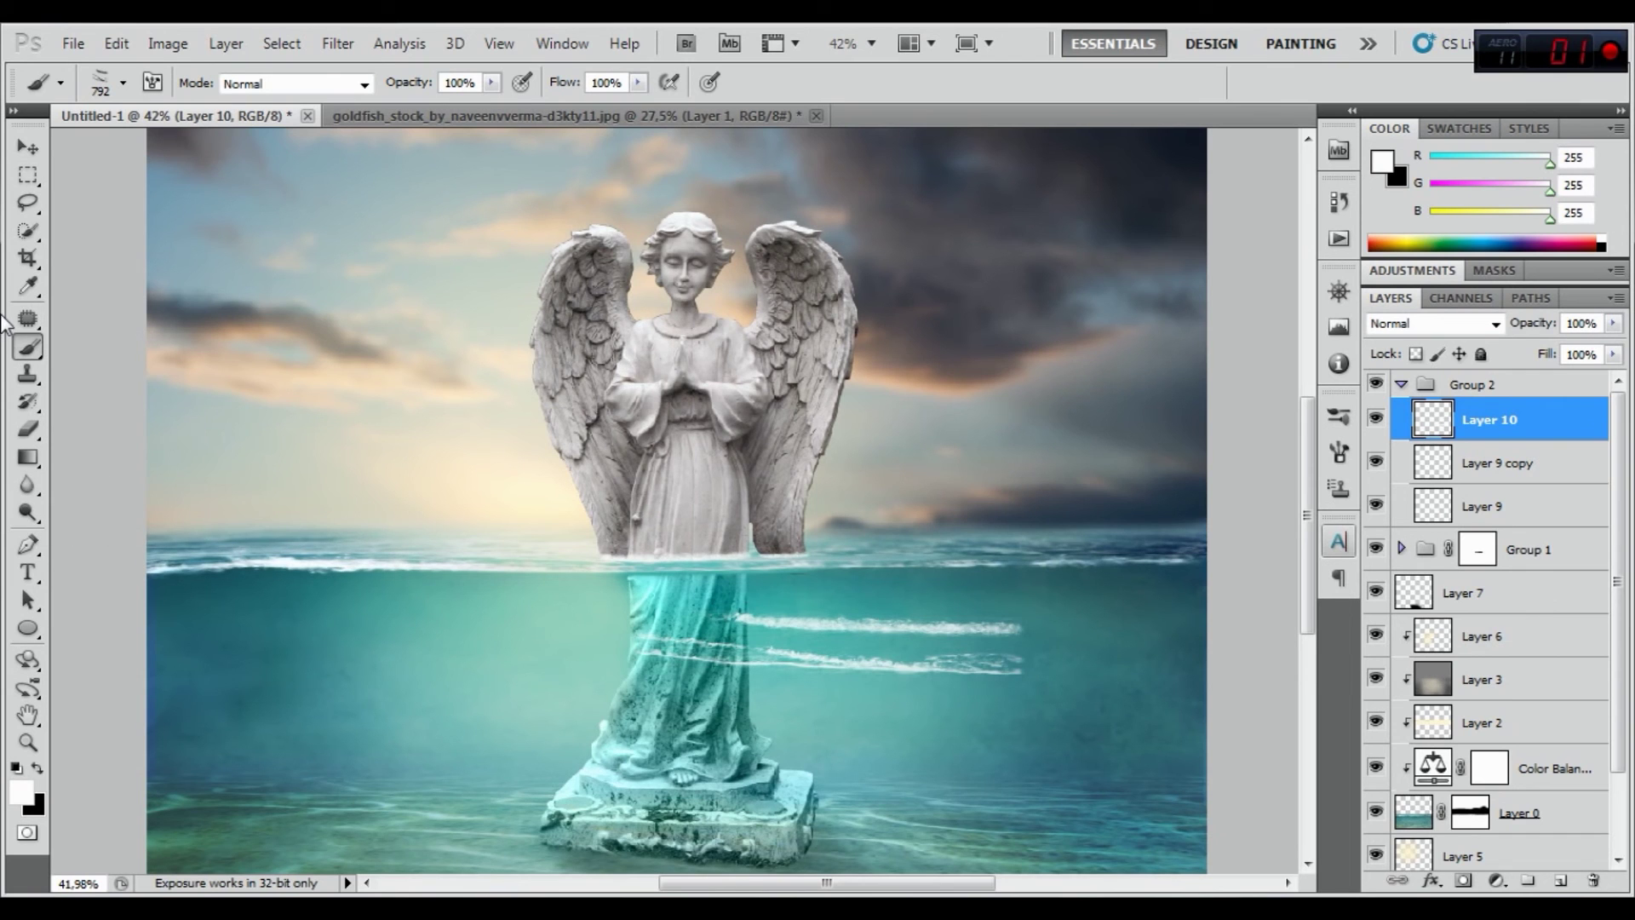
click(30, 428)
scroll(548, 620, up, 1)
right_click(1047, 596)
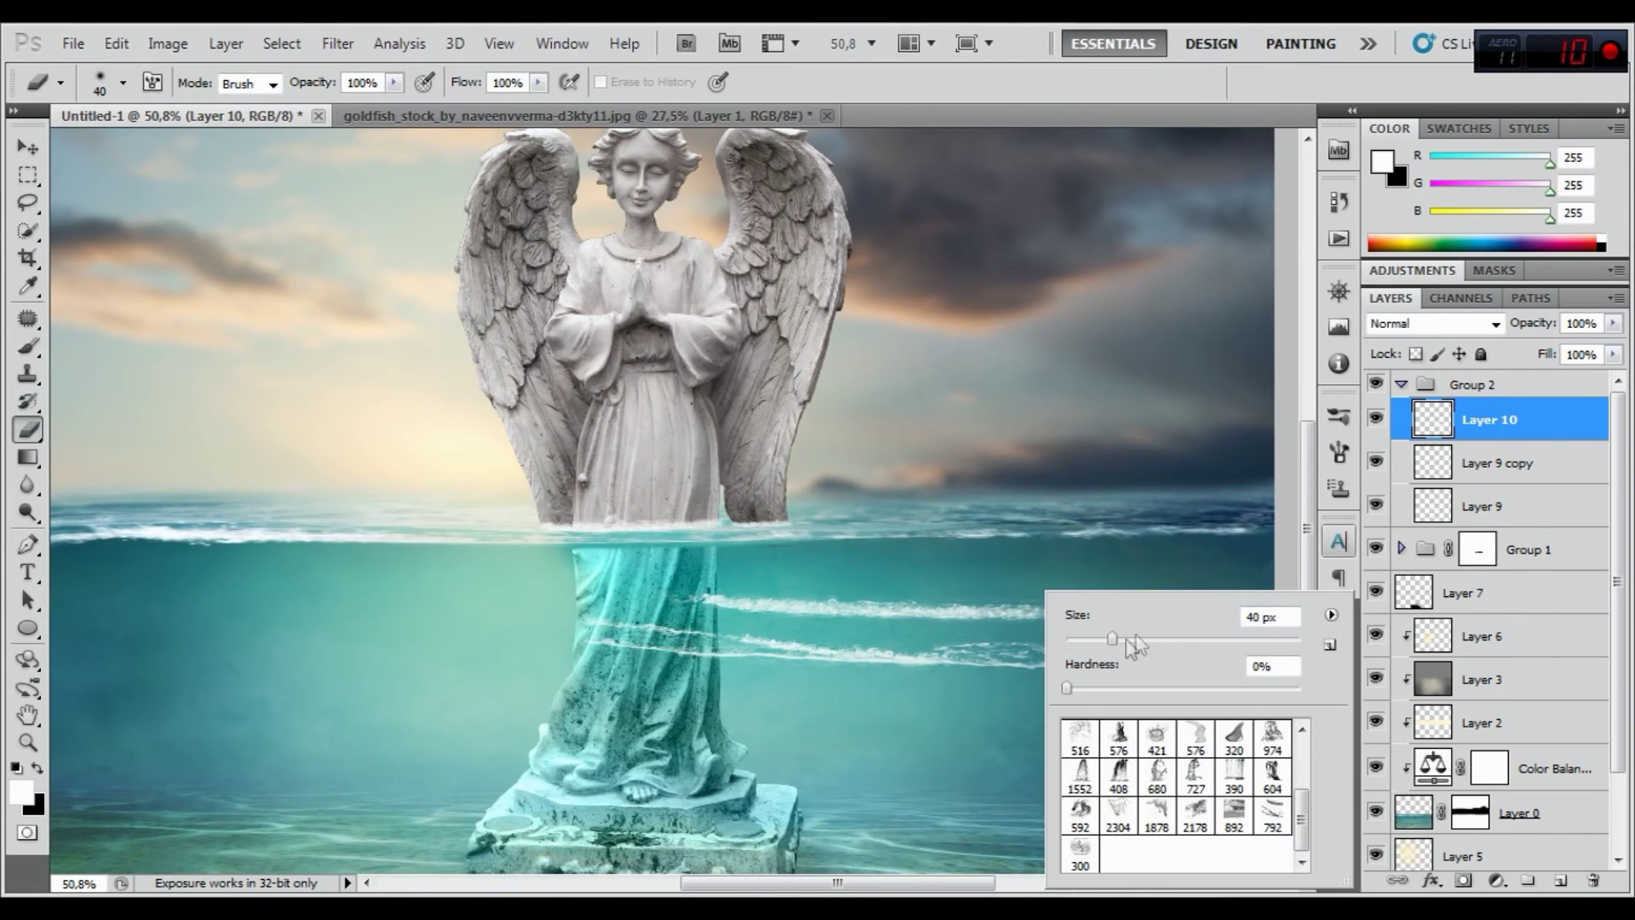
drag(960, 659, 1020, 653)
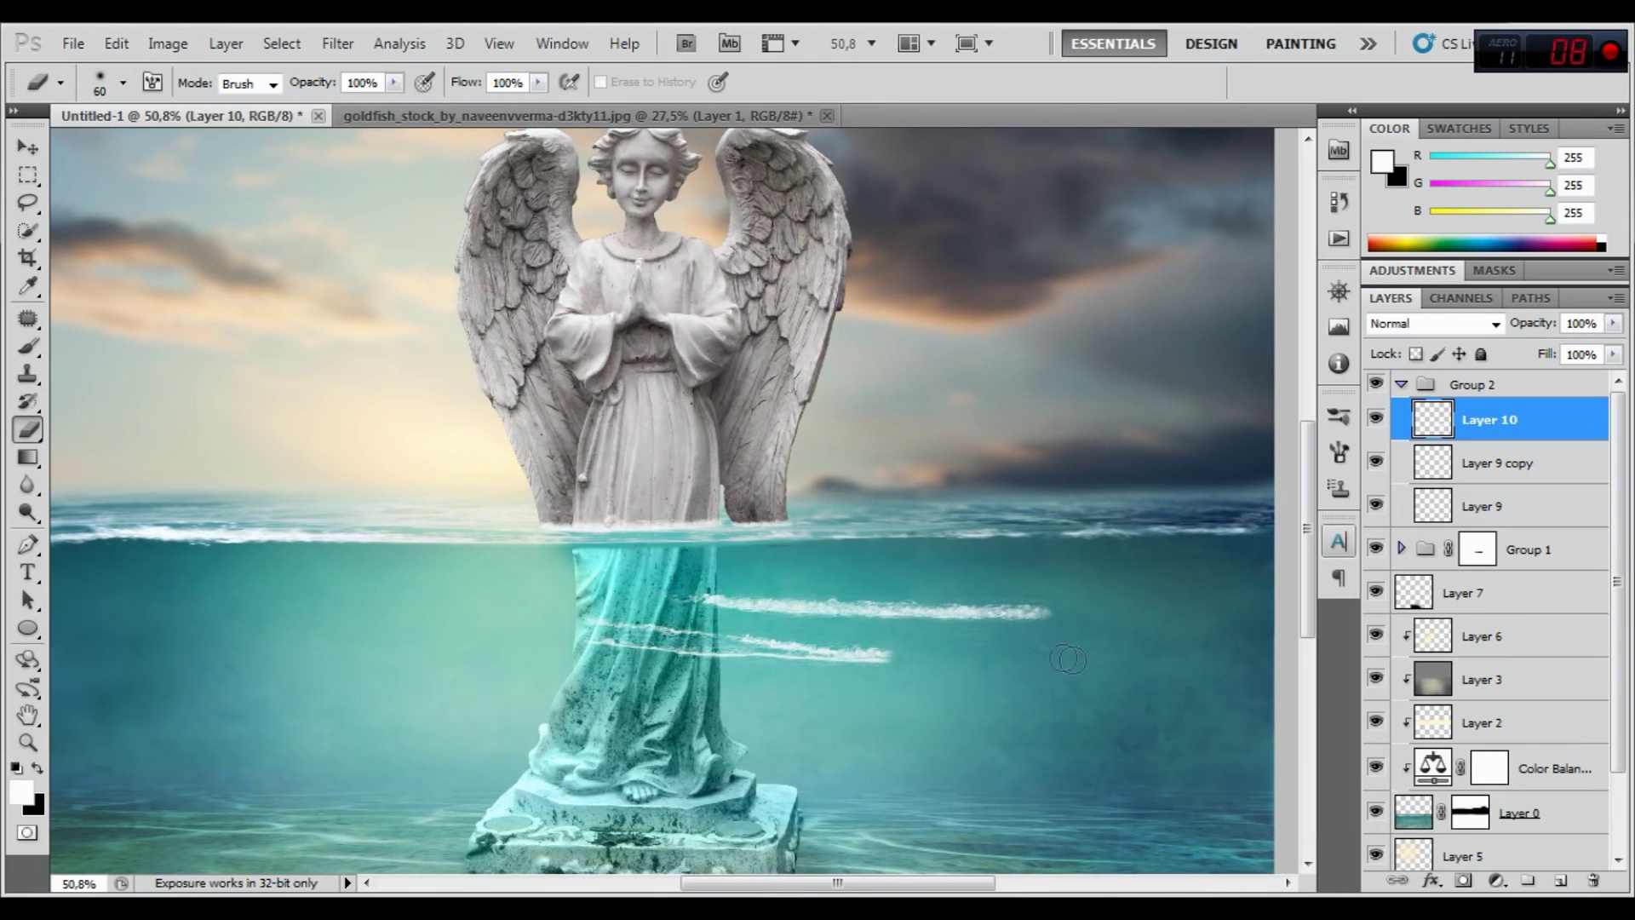
drag(910, 652, 606, 637)
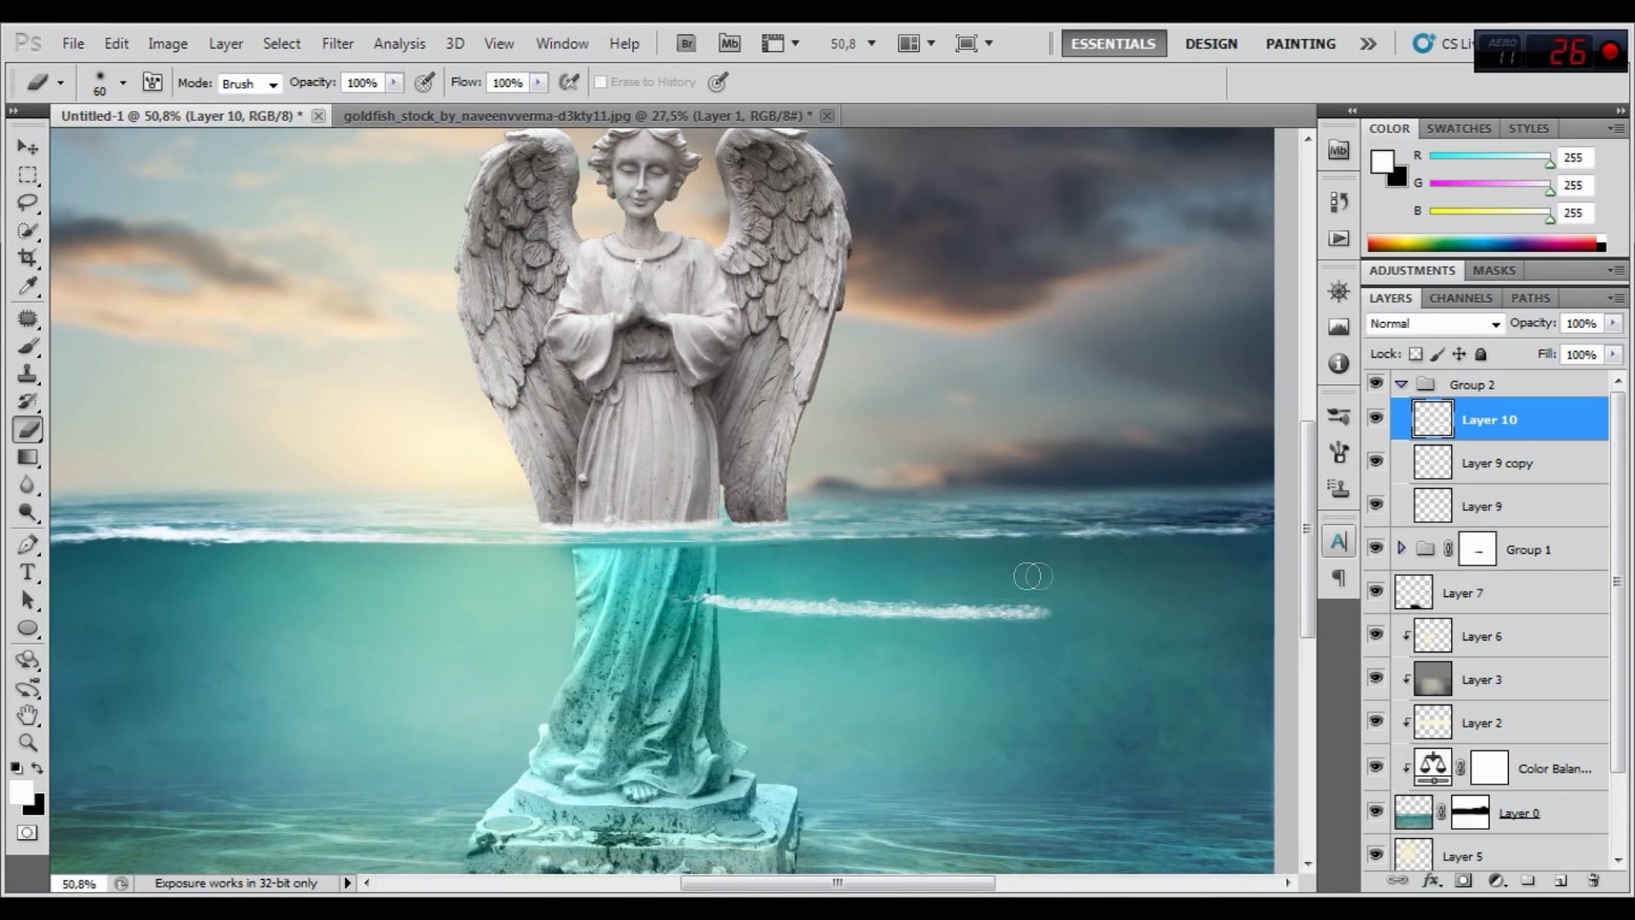
Move the foam streak up to the waterline, tilt it and flatten its height
key(ctrl+t)
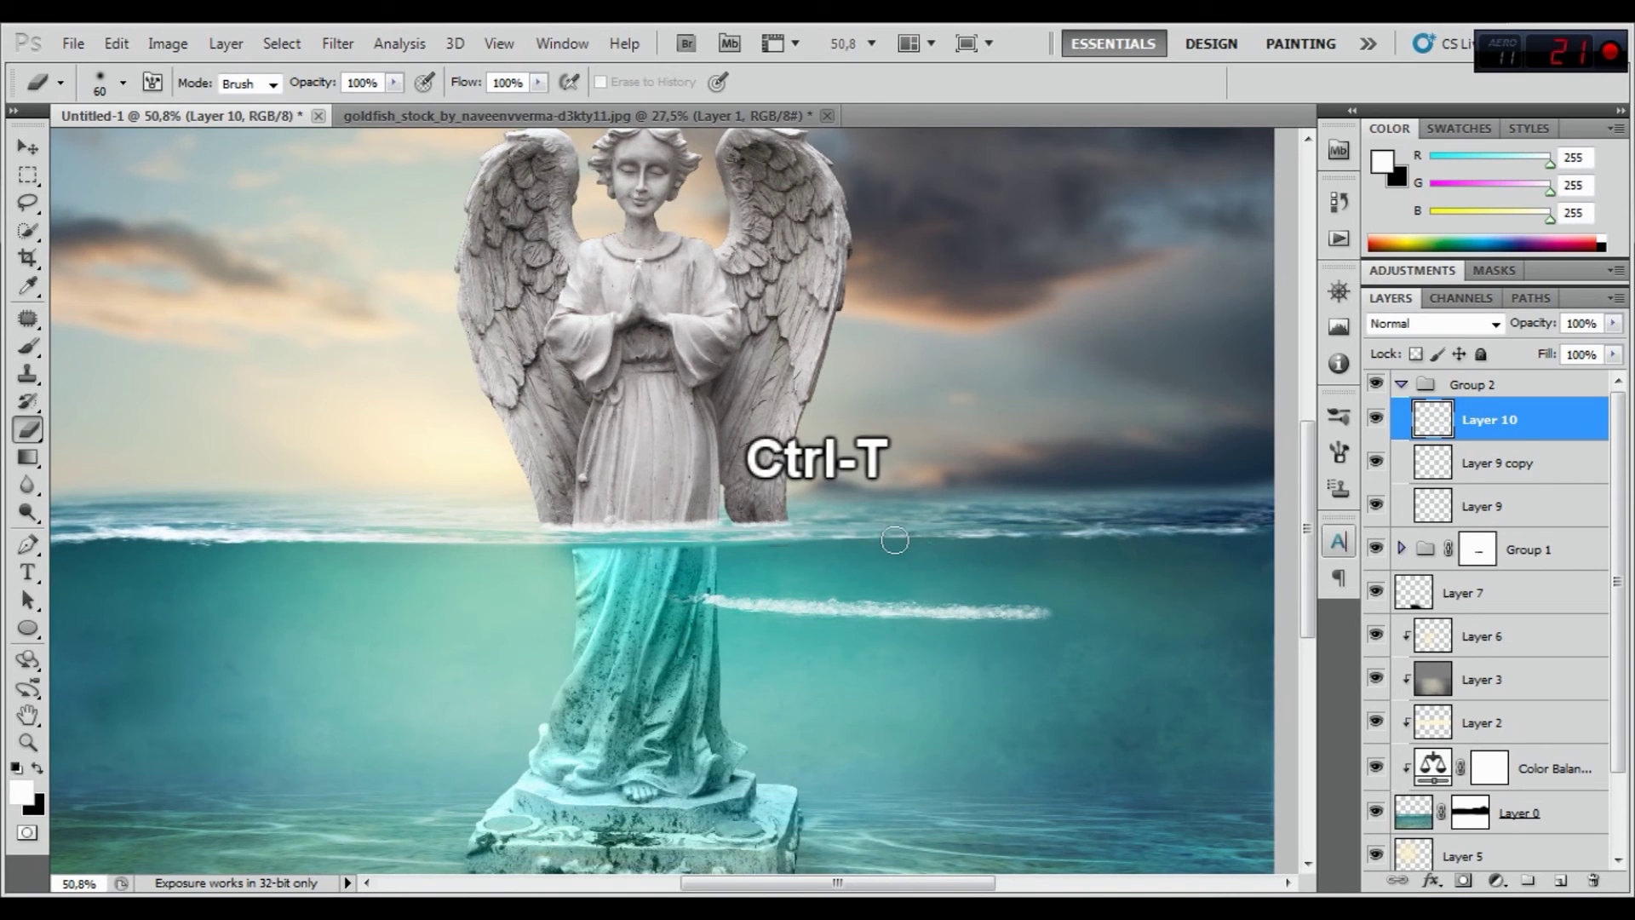
drag(980, 622, 805, 567)
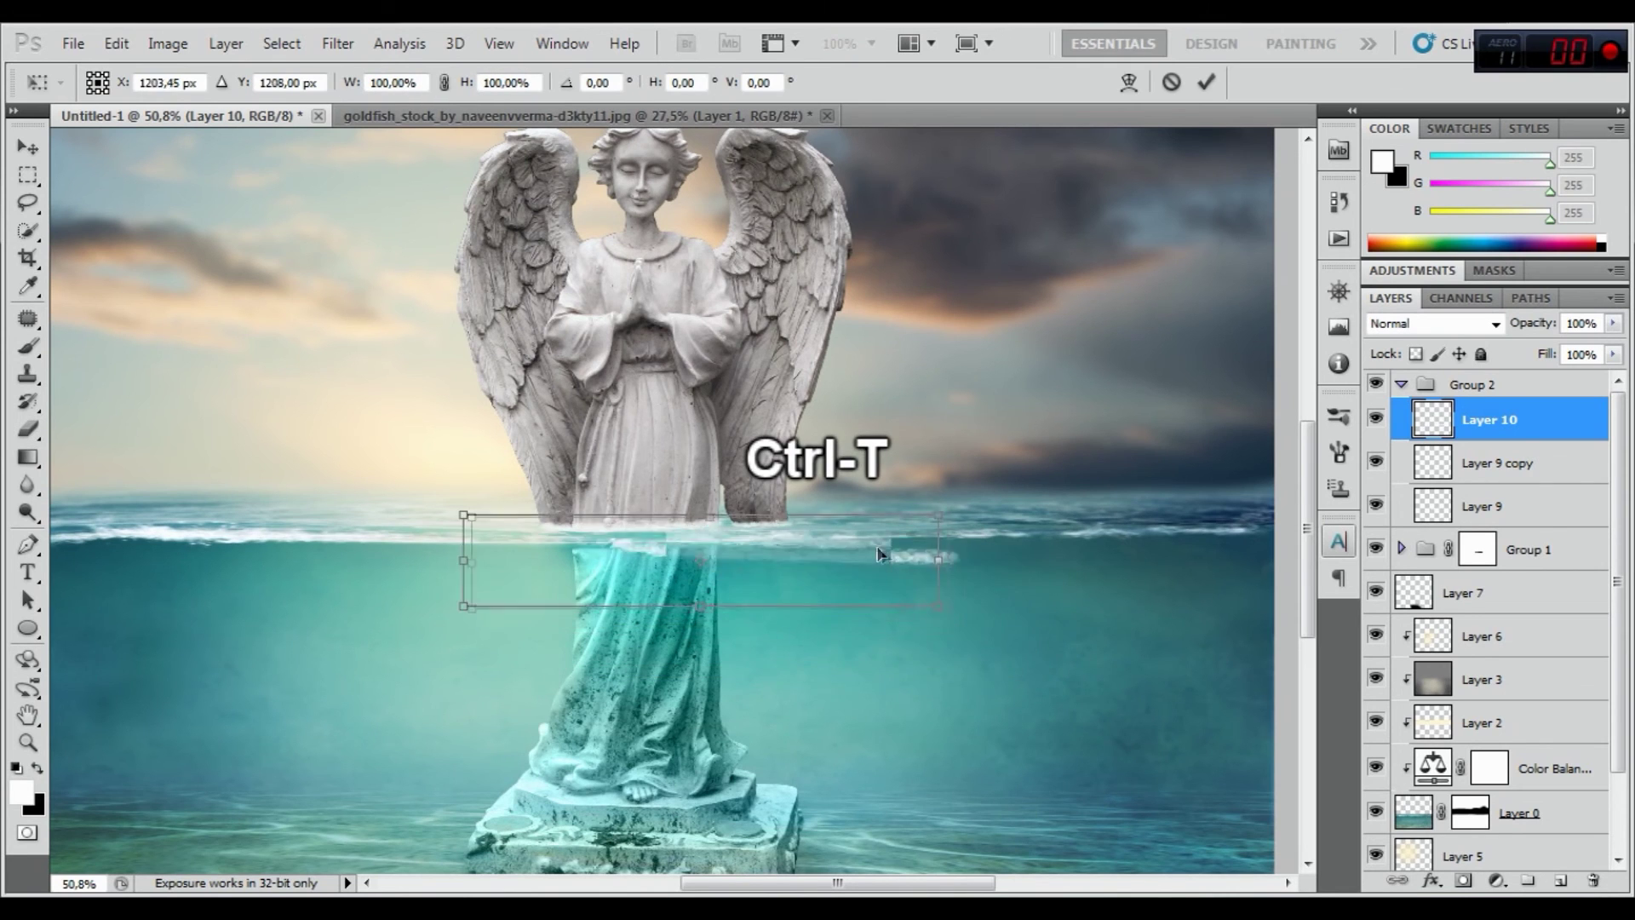
drag(996, 573, 999, 548)
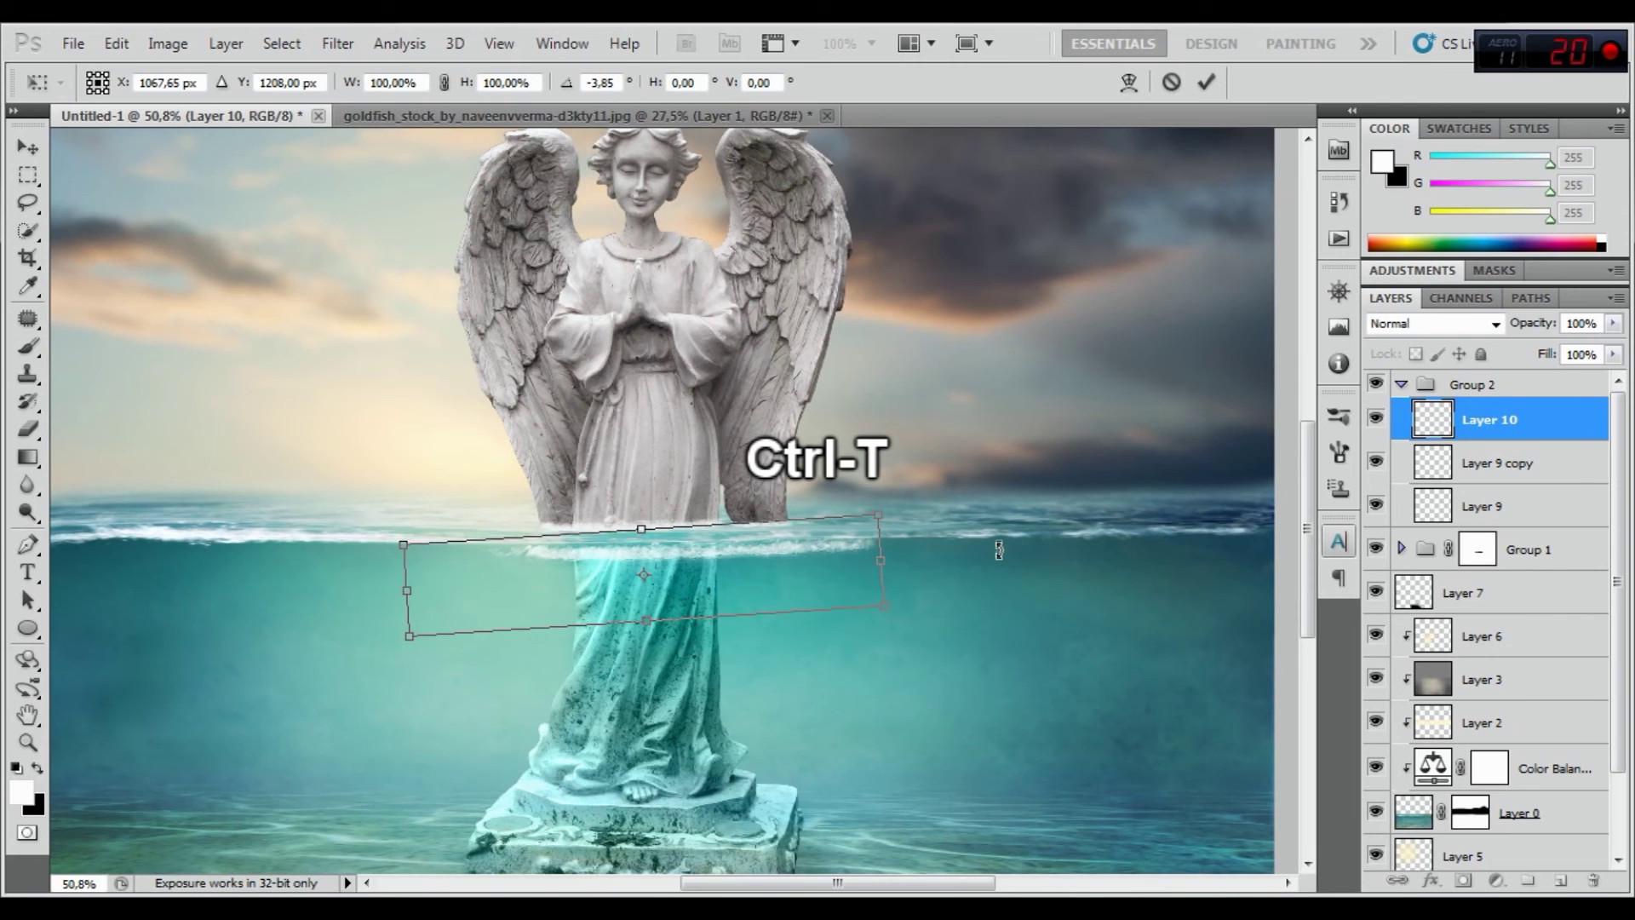
drag(764, 556, 731, 551)
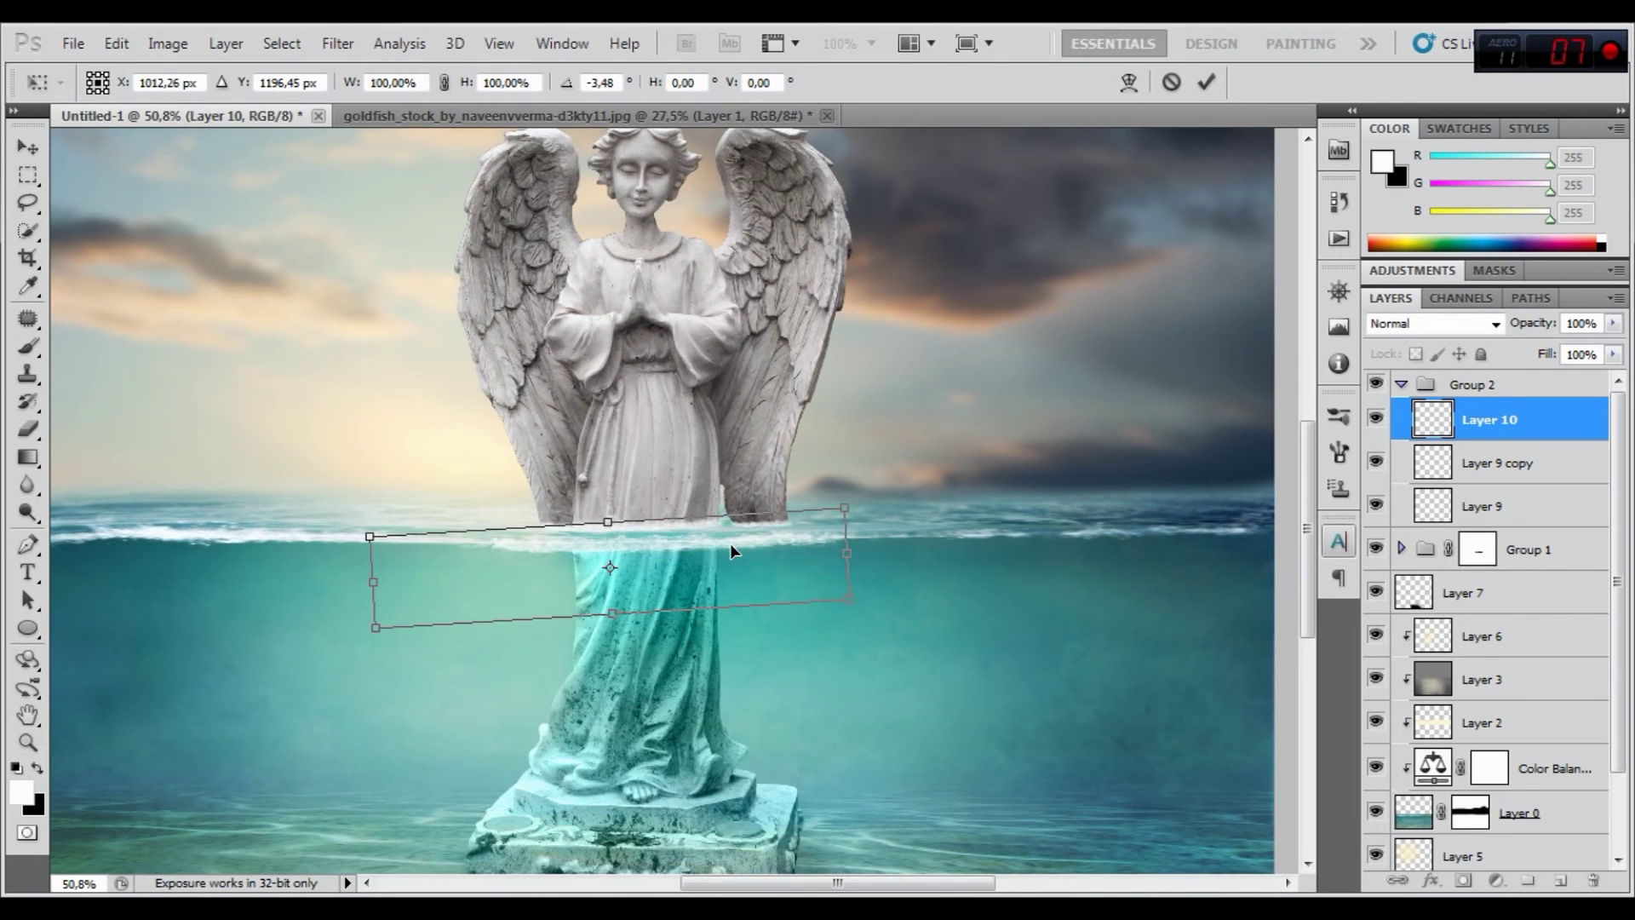
drag(959, 520, 959, 526)
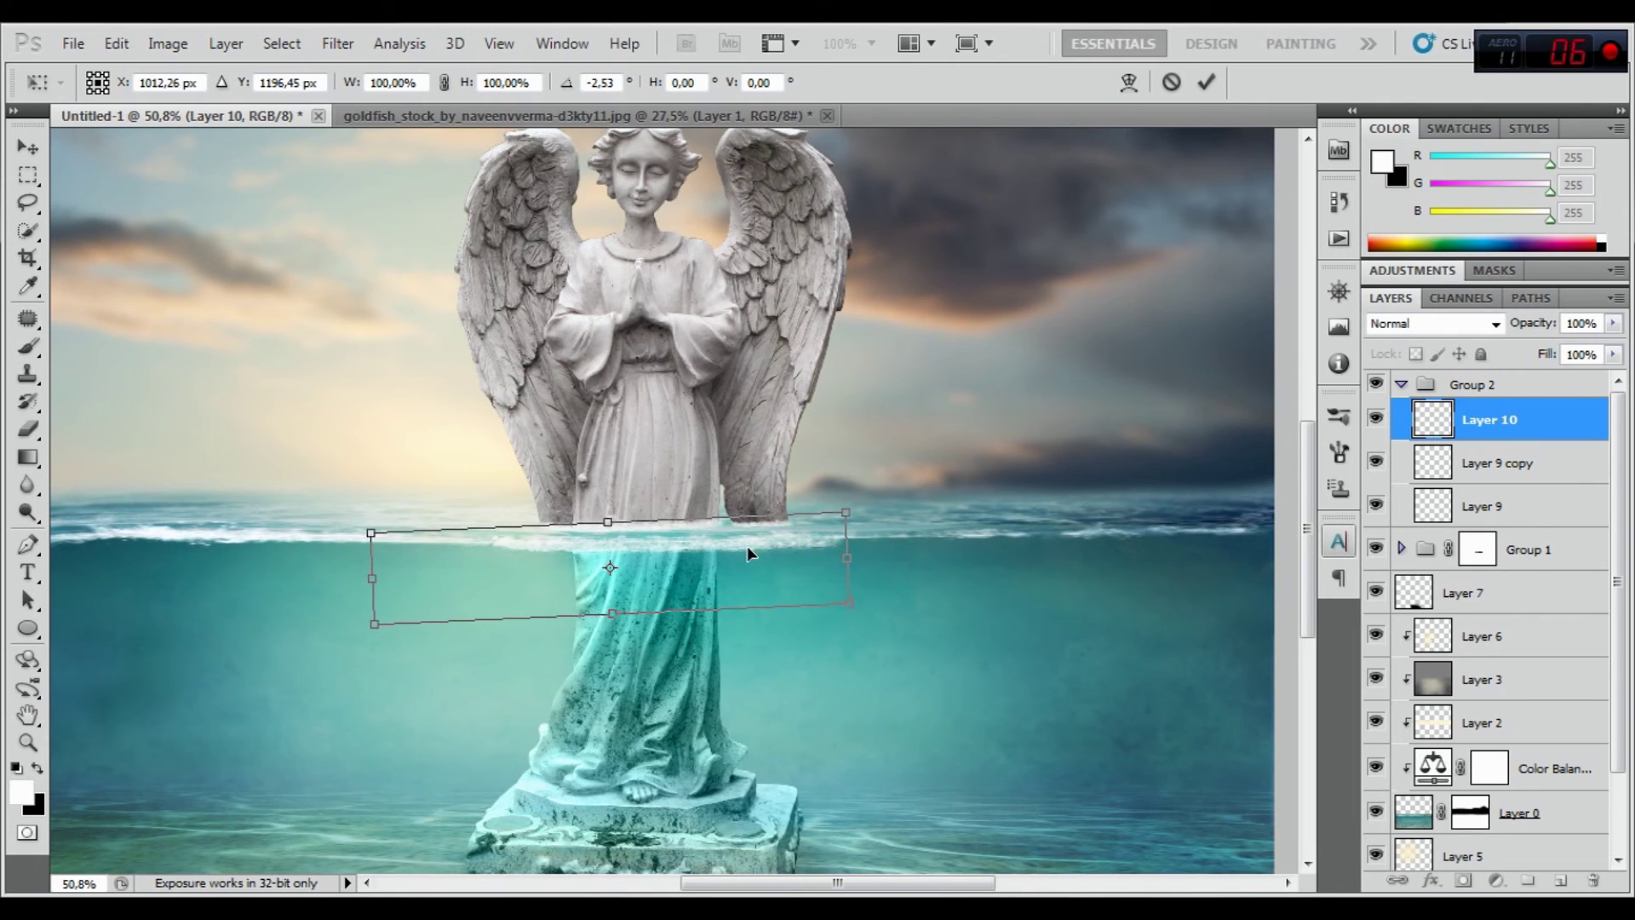
drag(637, 521, 637, 528)
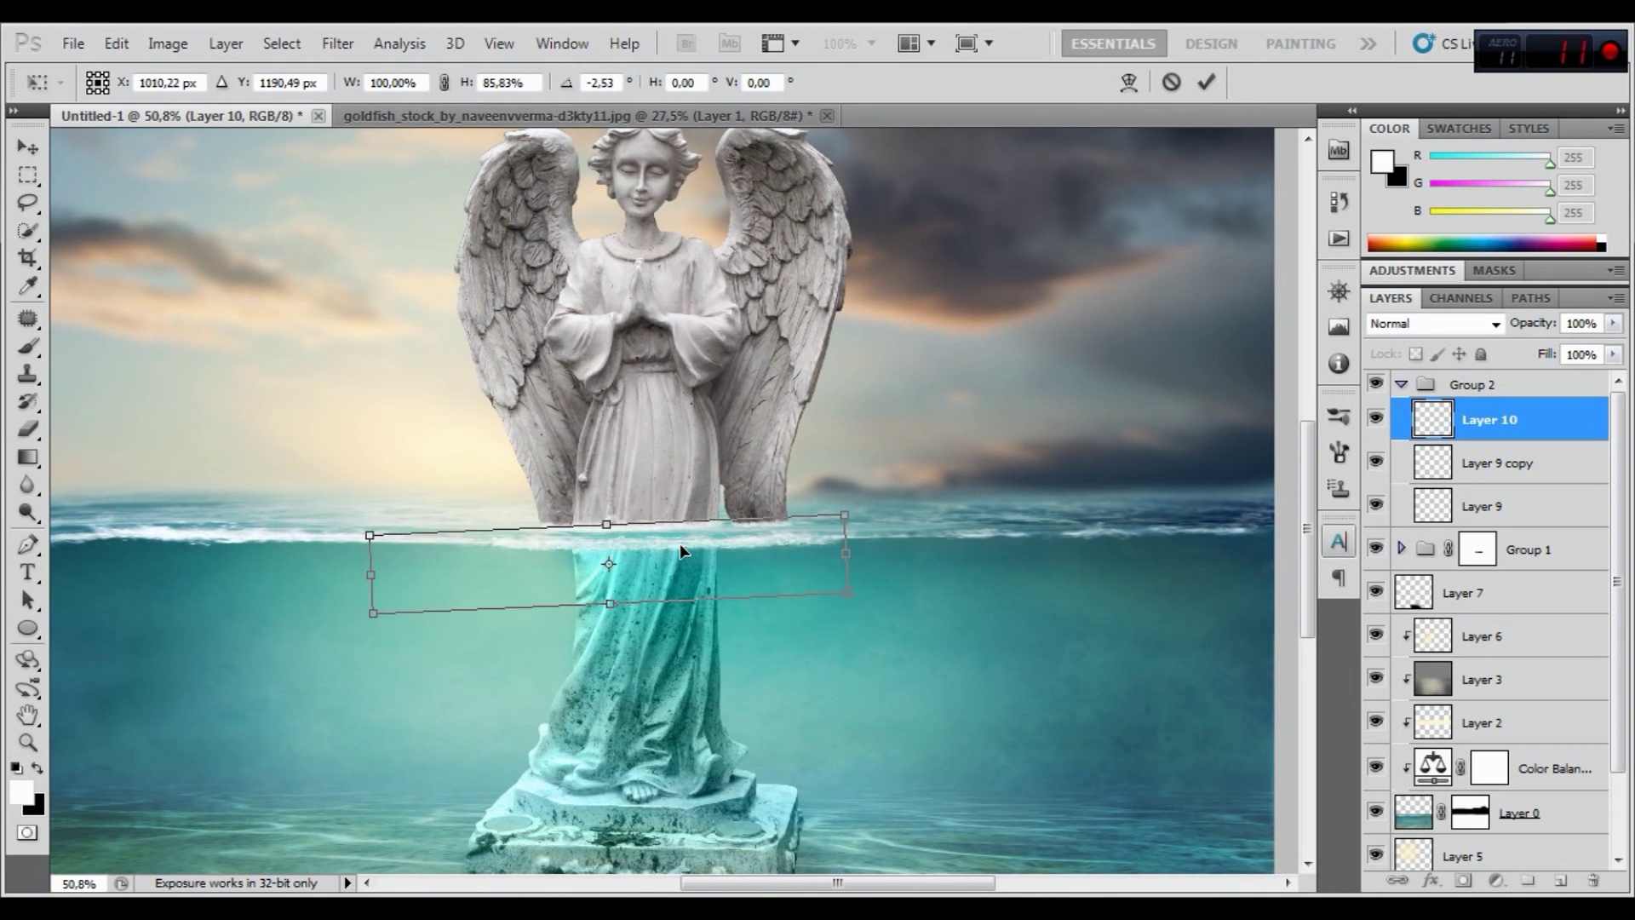
Warp the streak's right end upward to follow the waterline and view the whole composite
scroll(686, 551, up, 2)
scroll(685, 551, up, 2)
scroll(692, 551, up, 2)
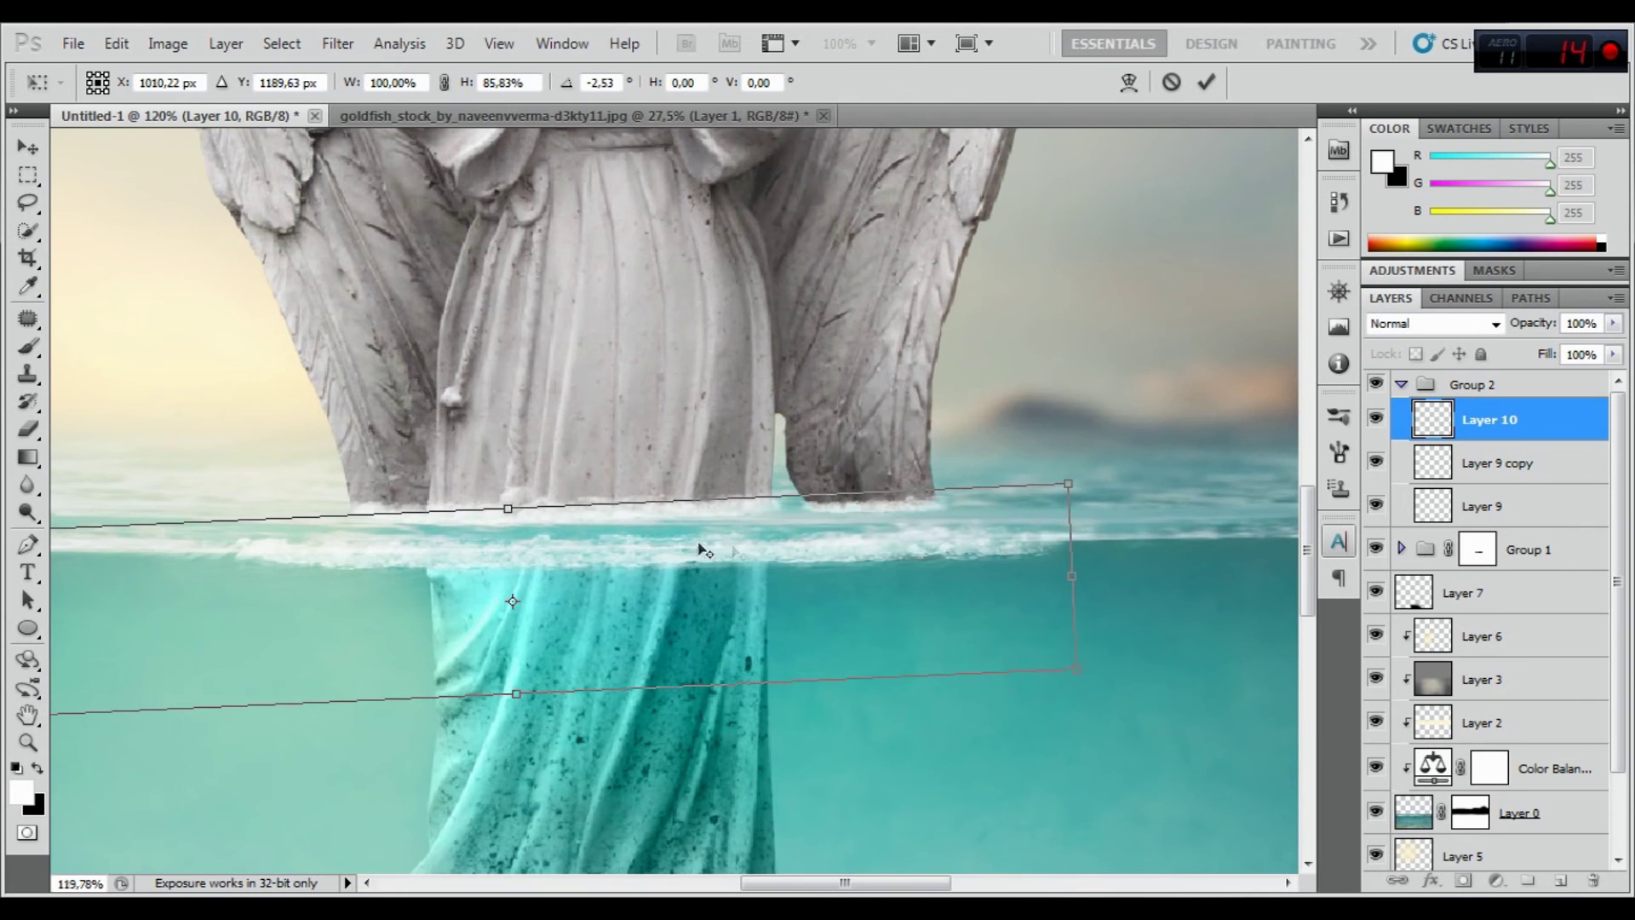
right_click(903, 553)
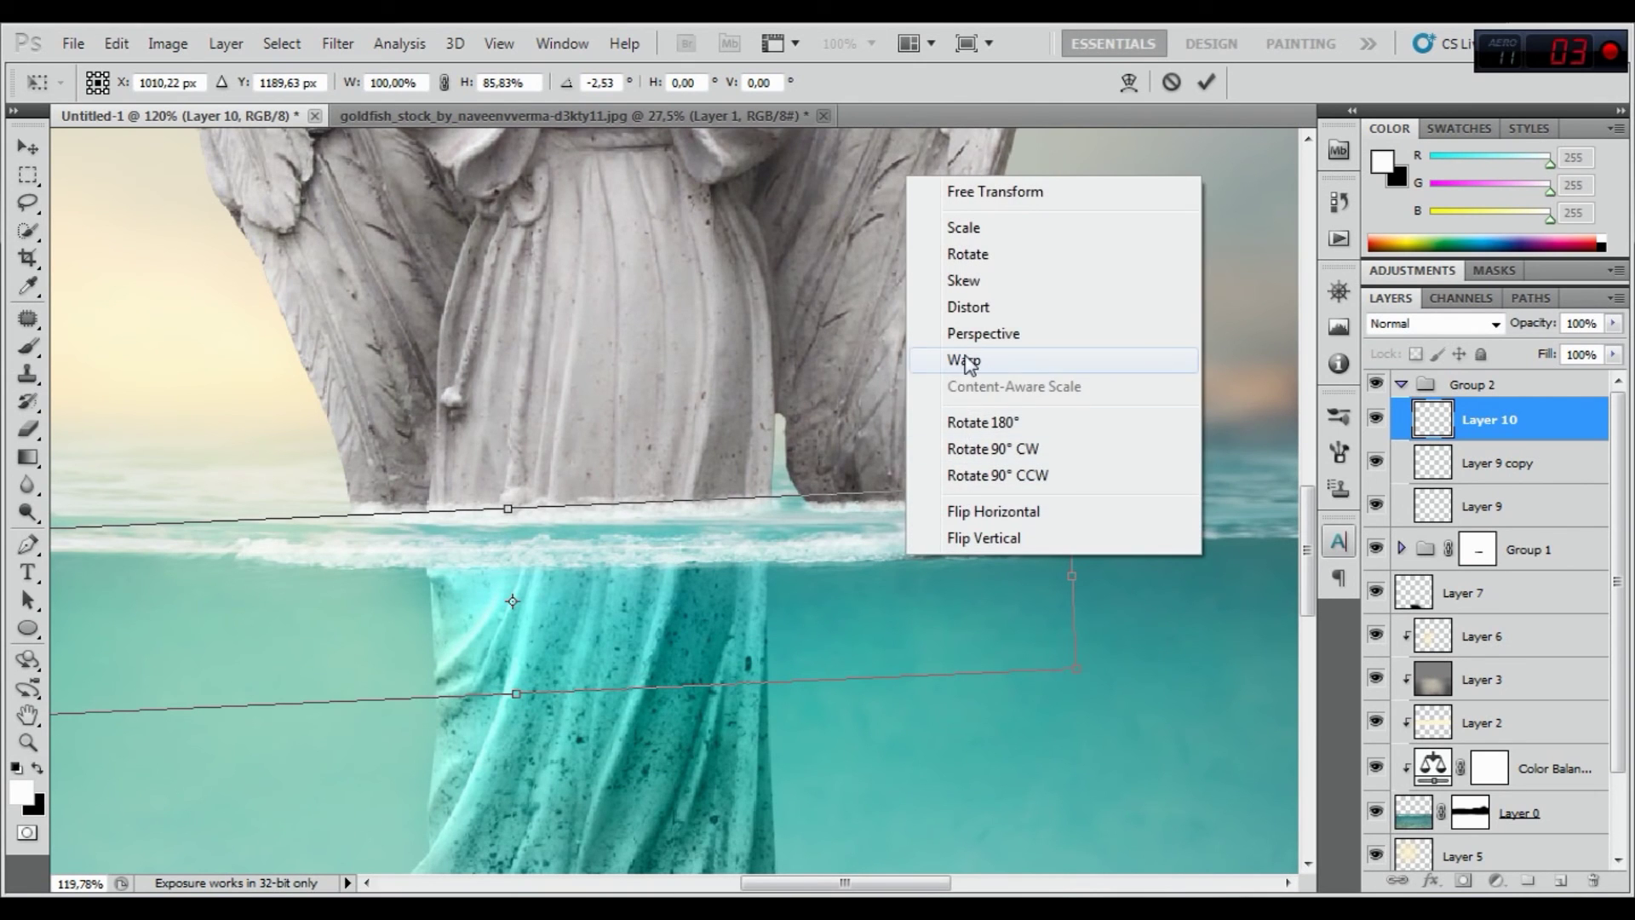
click(962, 360)
drag(1077, 668, 1080, 637)
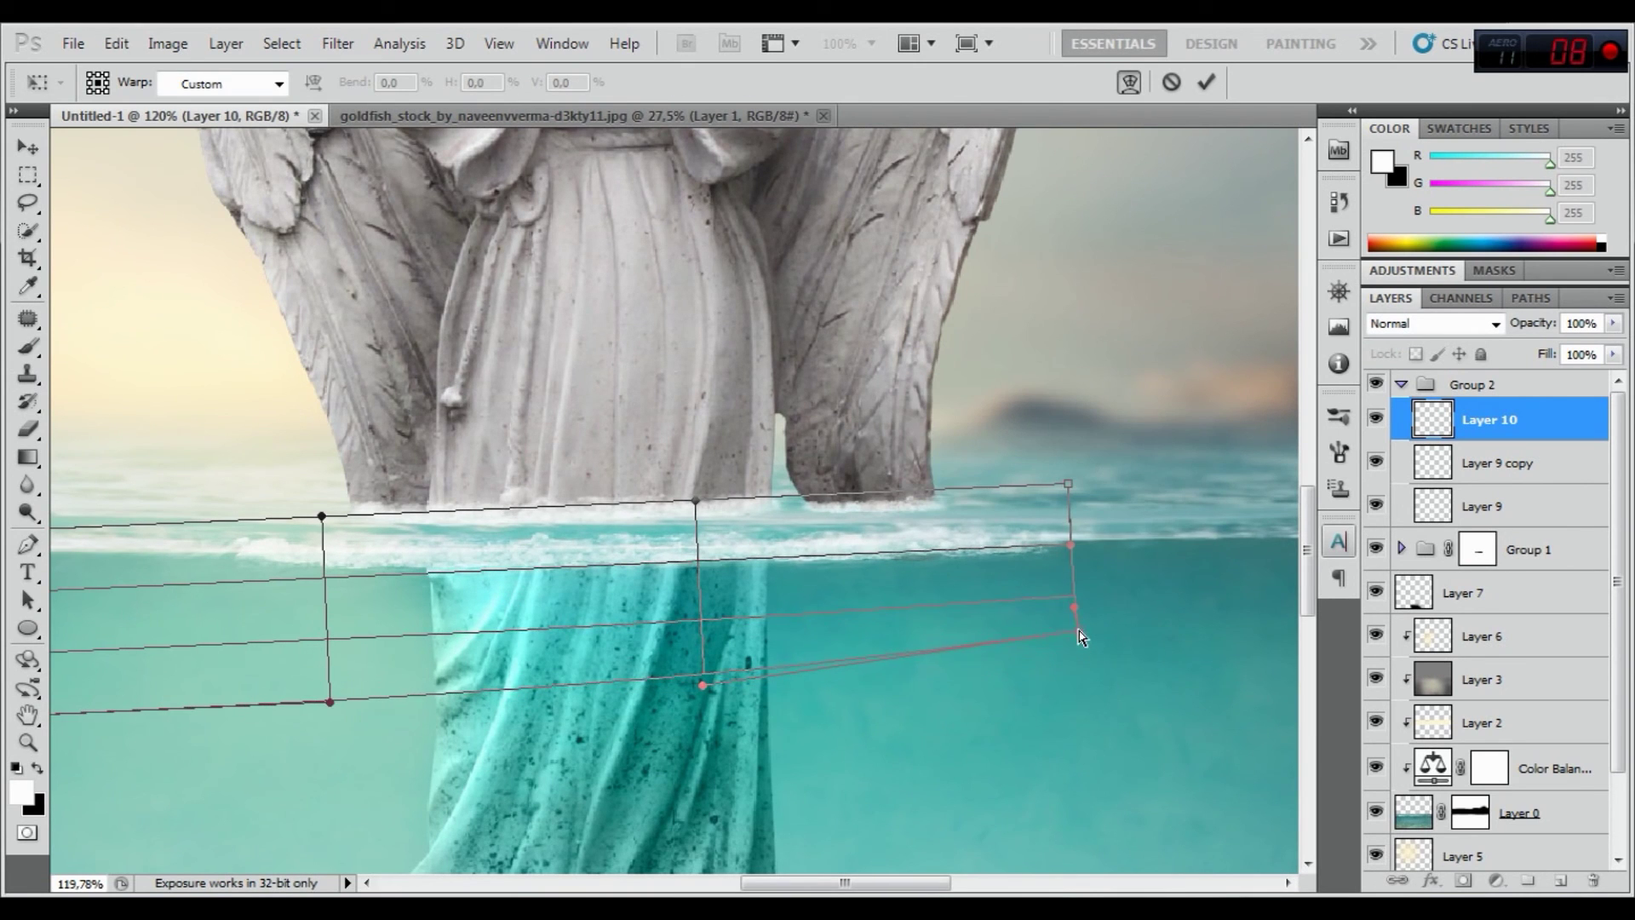
drag(1068, 550, 1071, 496)
click(1204, 83)
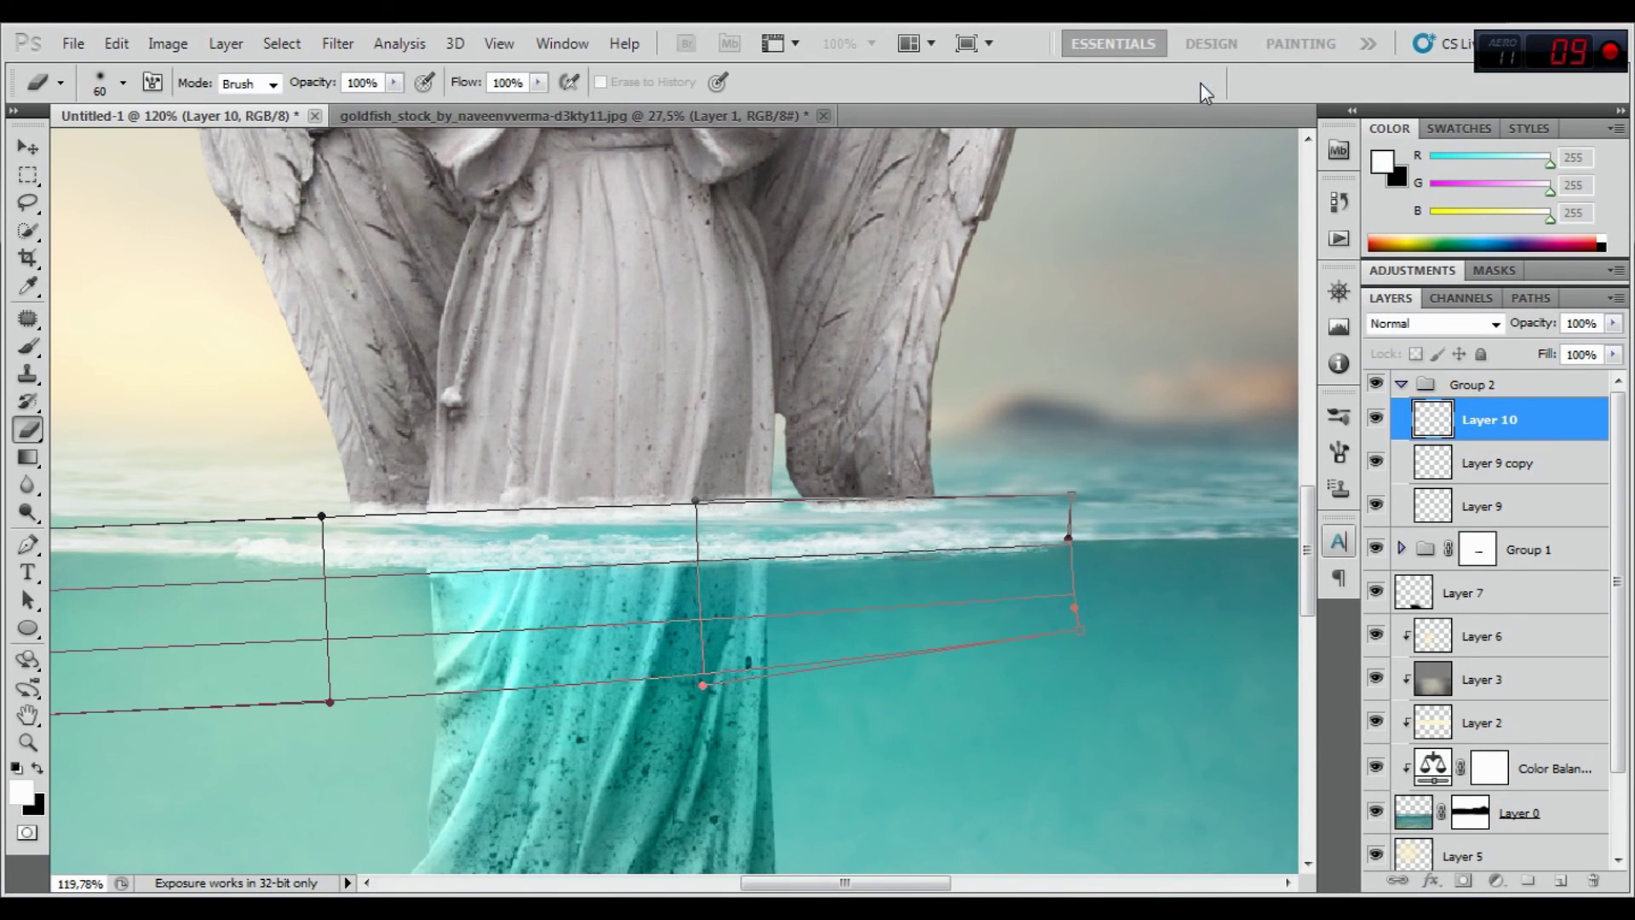
scroll(1107, 305, down, 5)
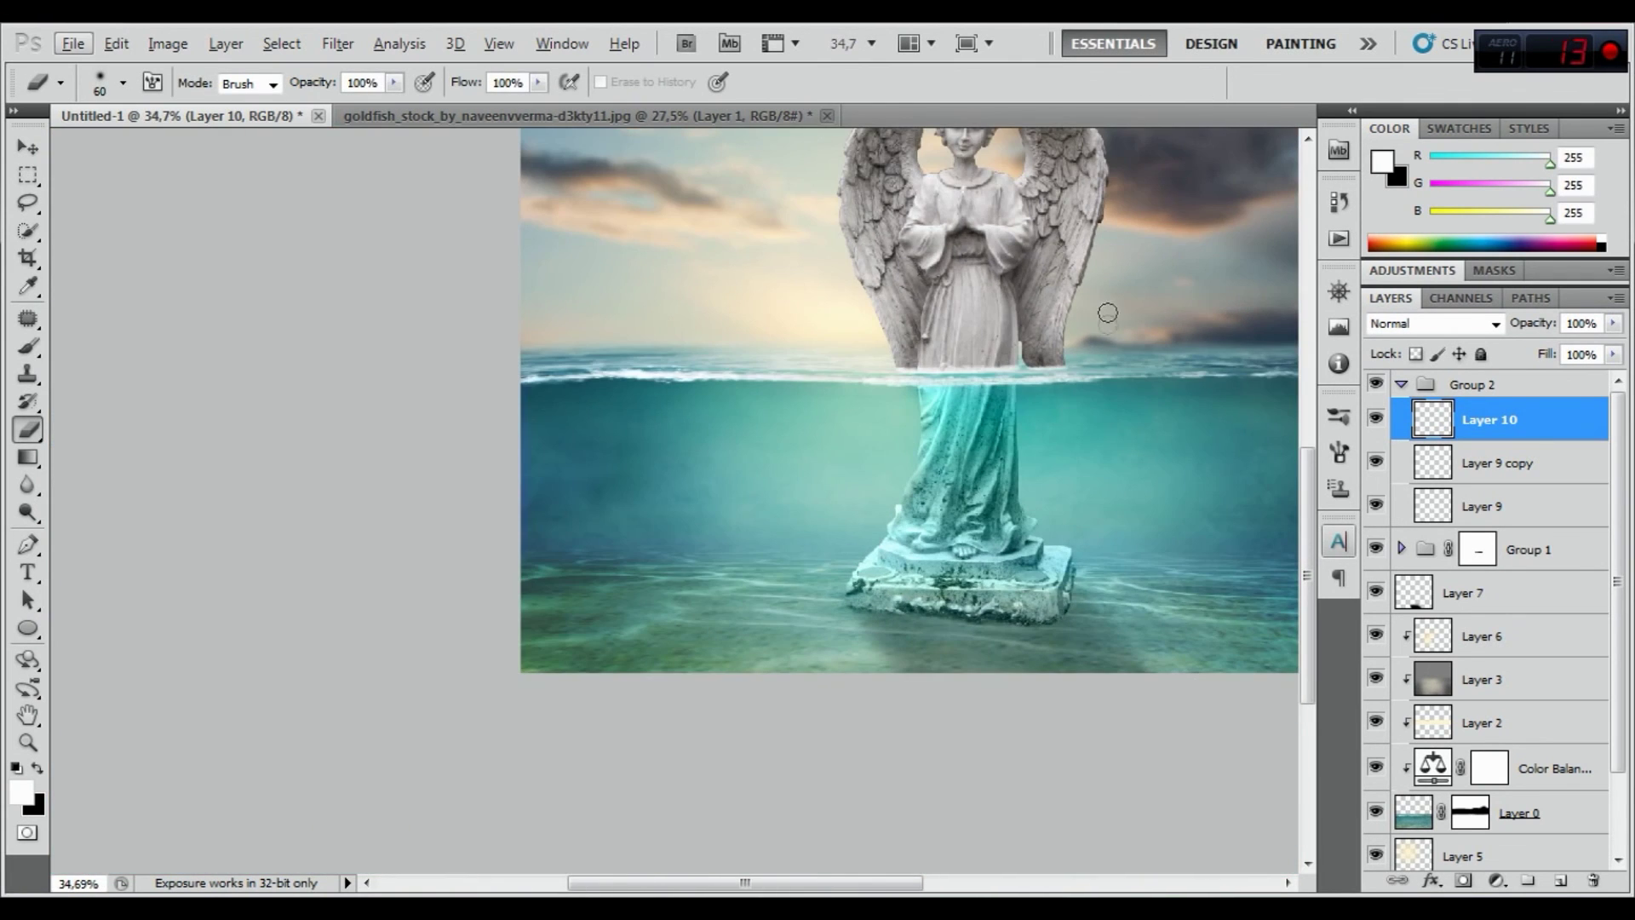
drag(1107, 313, 815, 467)
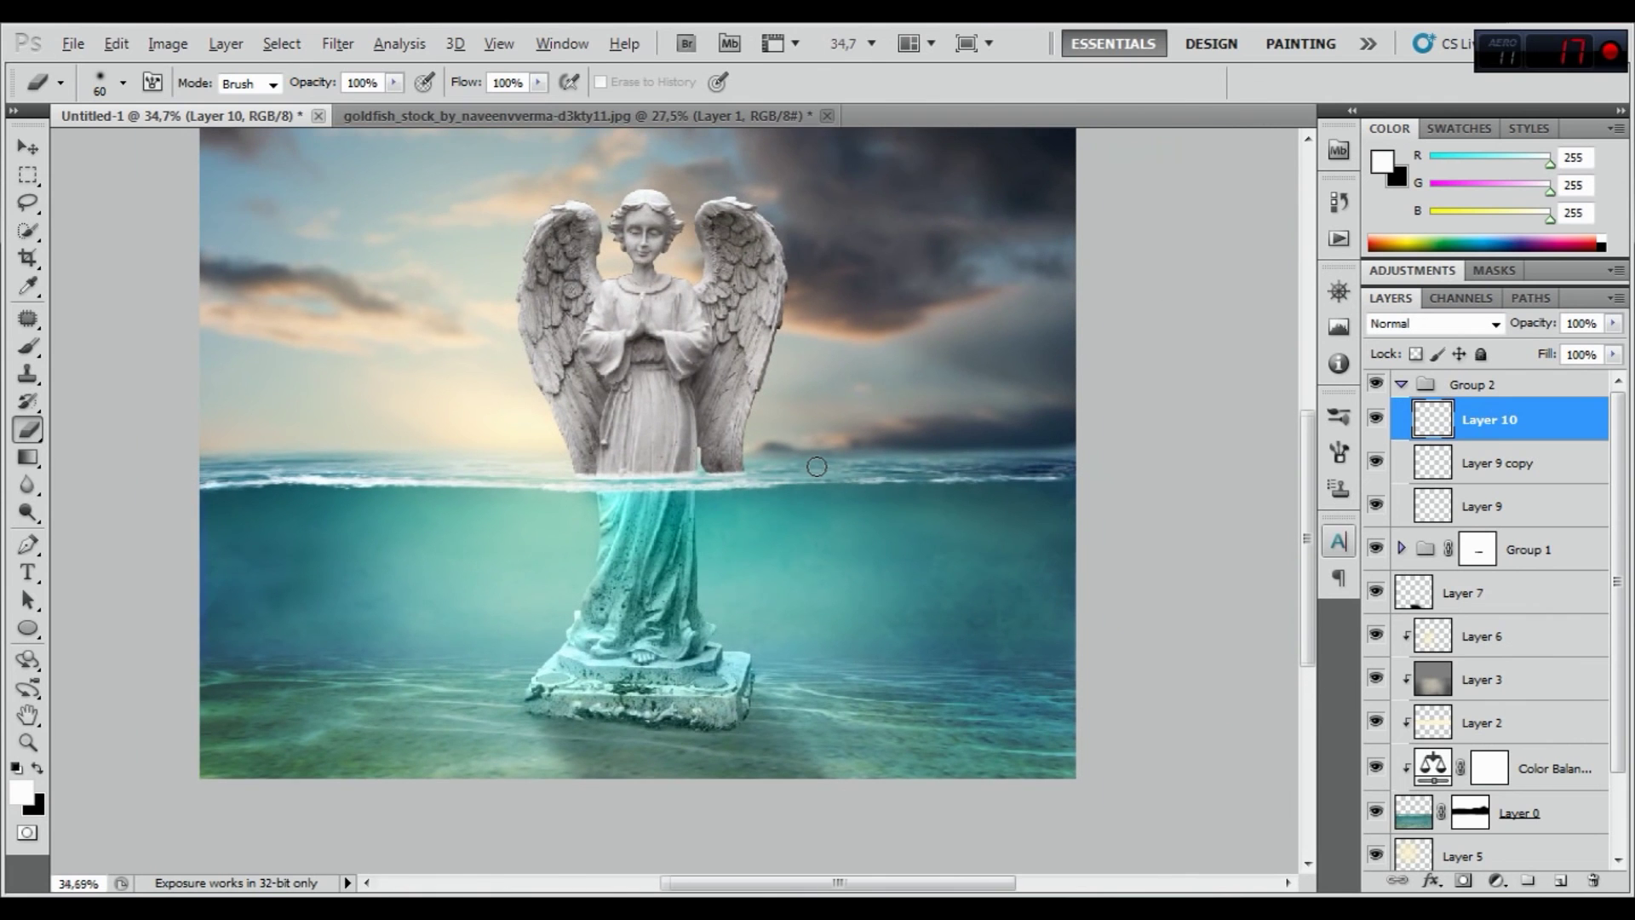
scroll(816, 466, up, 1)
Duplicate Layer 10 and move the copy right along the waterline
right_click(1480, 419)
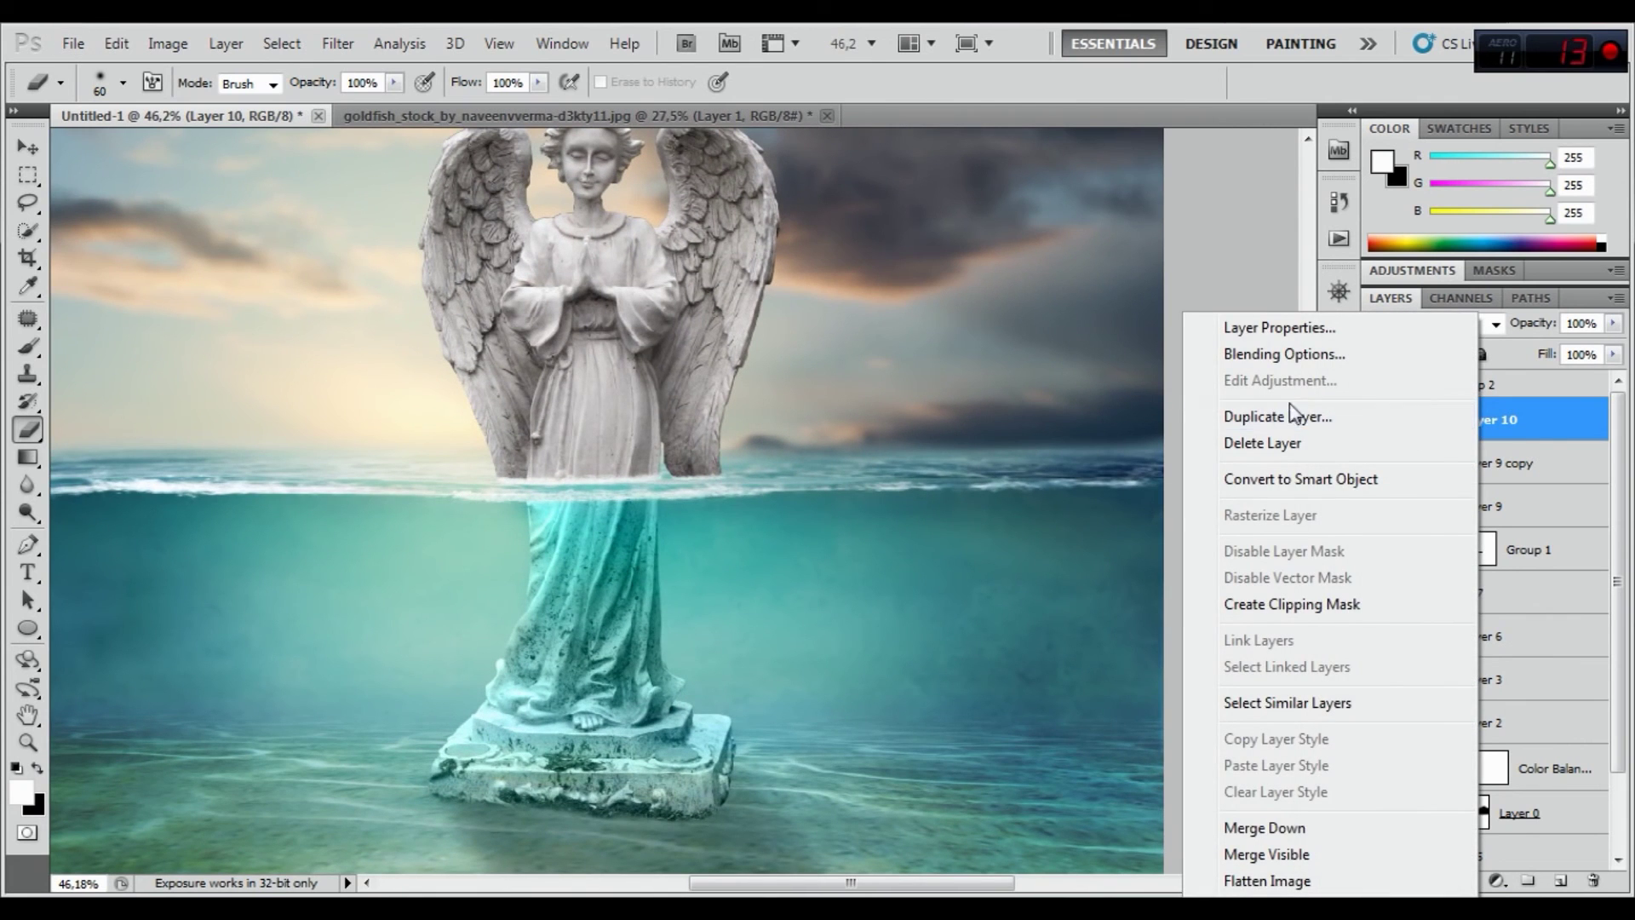
click(1277, 415)
key(Return)
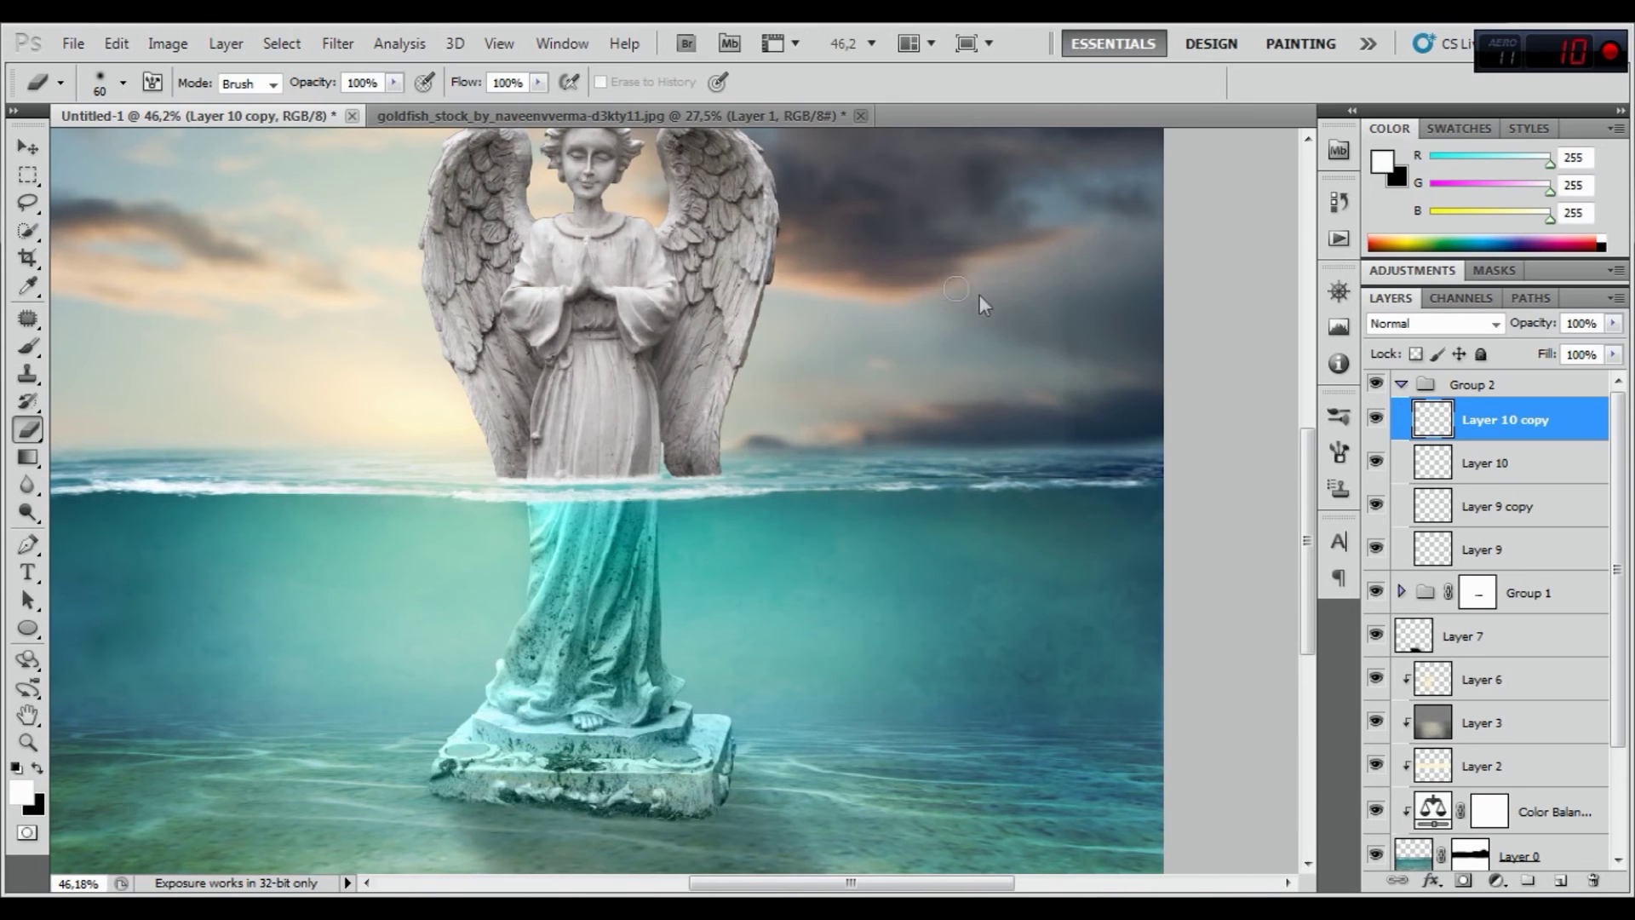
click(117, 44)
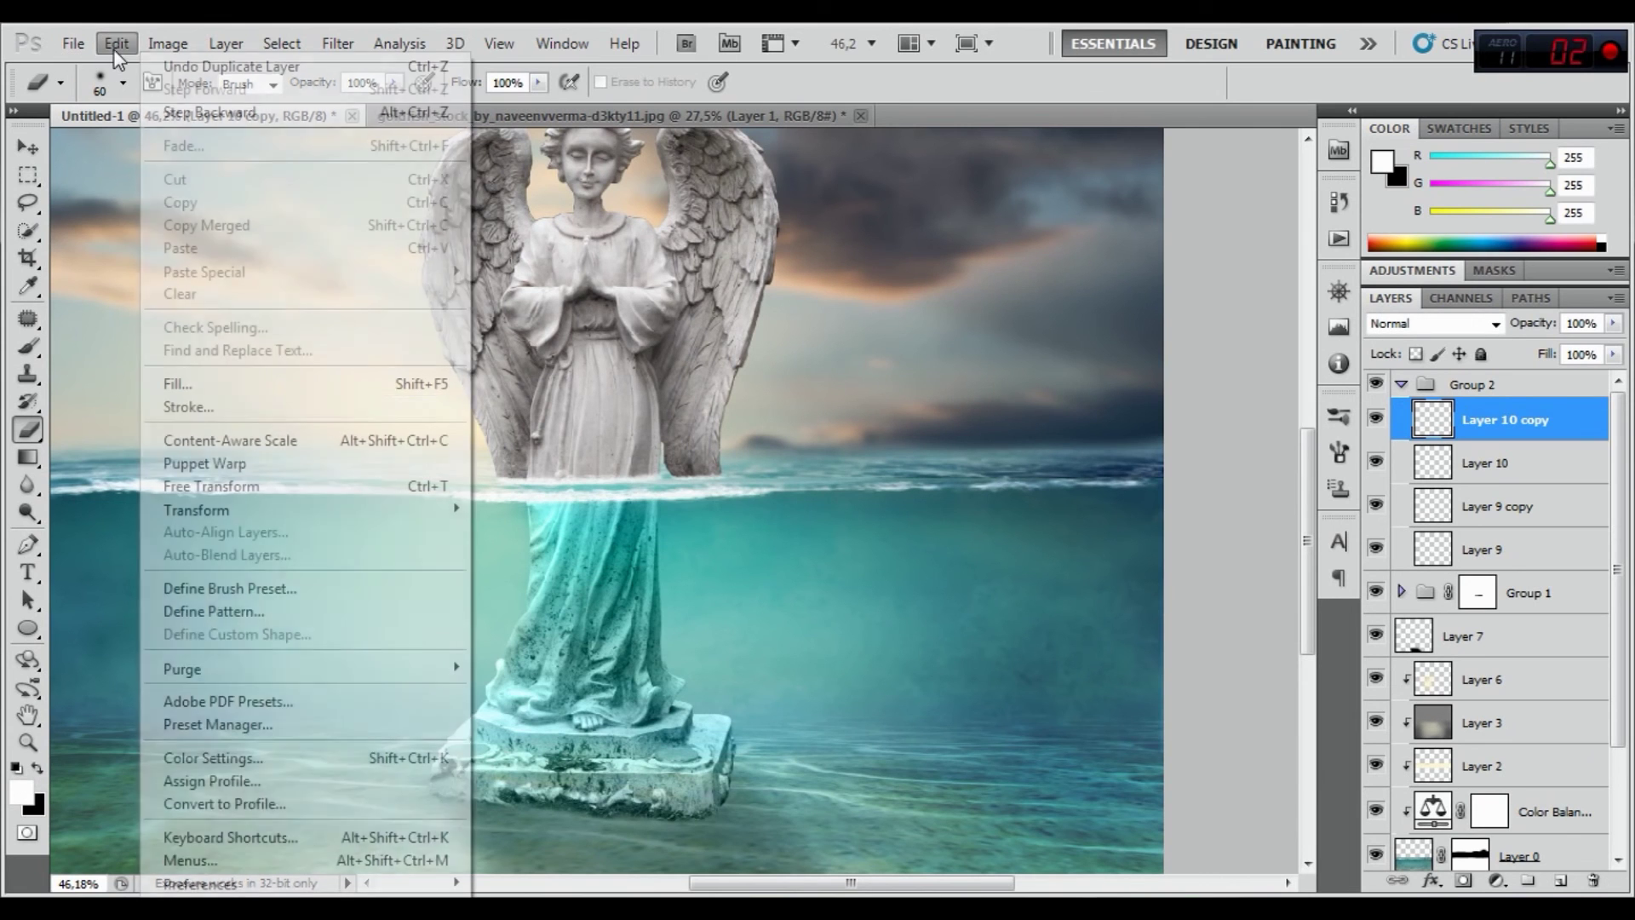
click(263, 482)
drag(833, 506, 1154, 509)
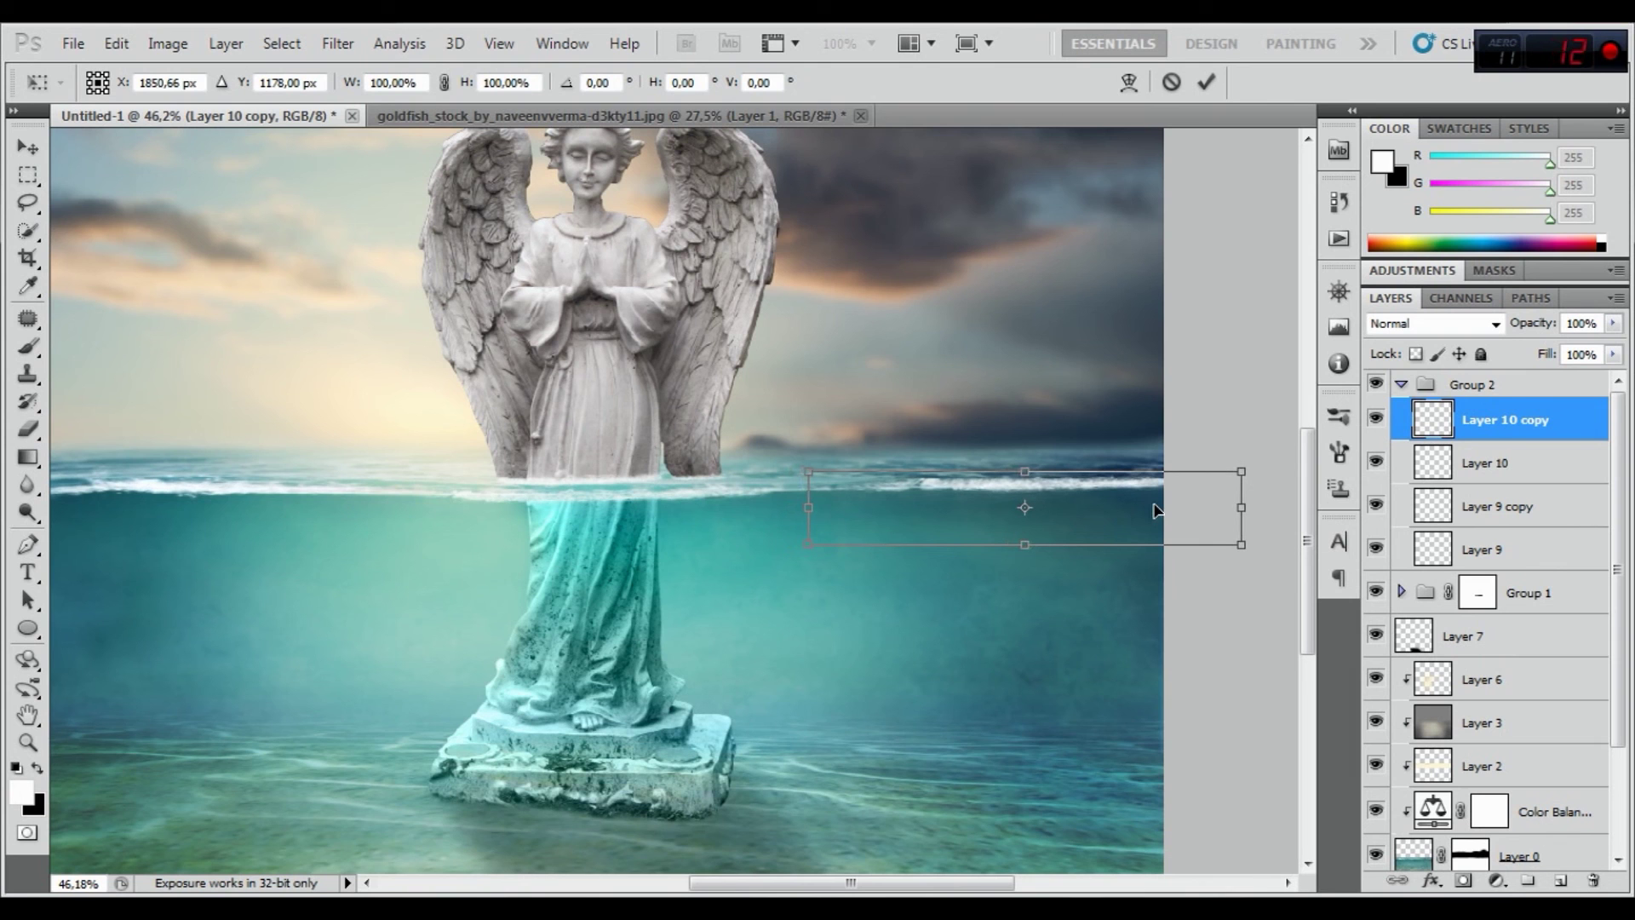
Warp the copy to taper its left end, fit the view, and bring up the goldfish photo
scroll(1133, 505, up, 1)
scroll(1098, 506, up, 1)
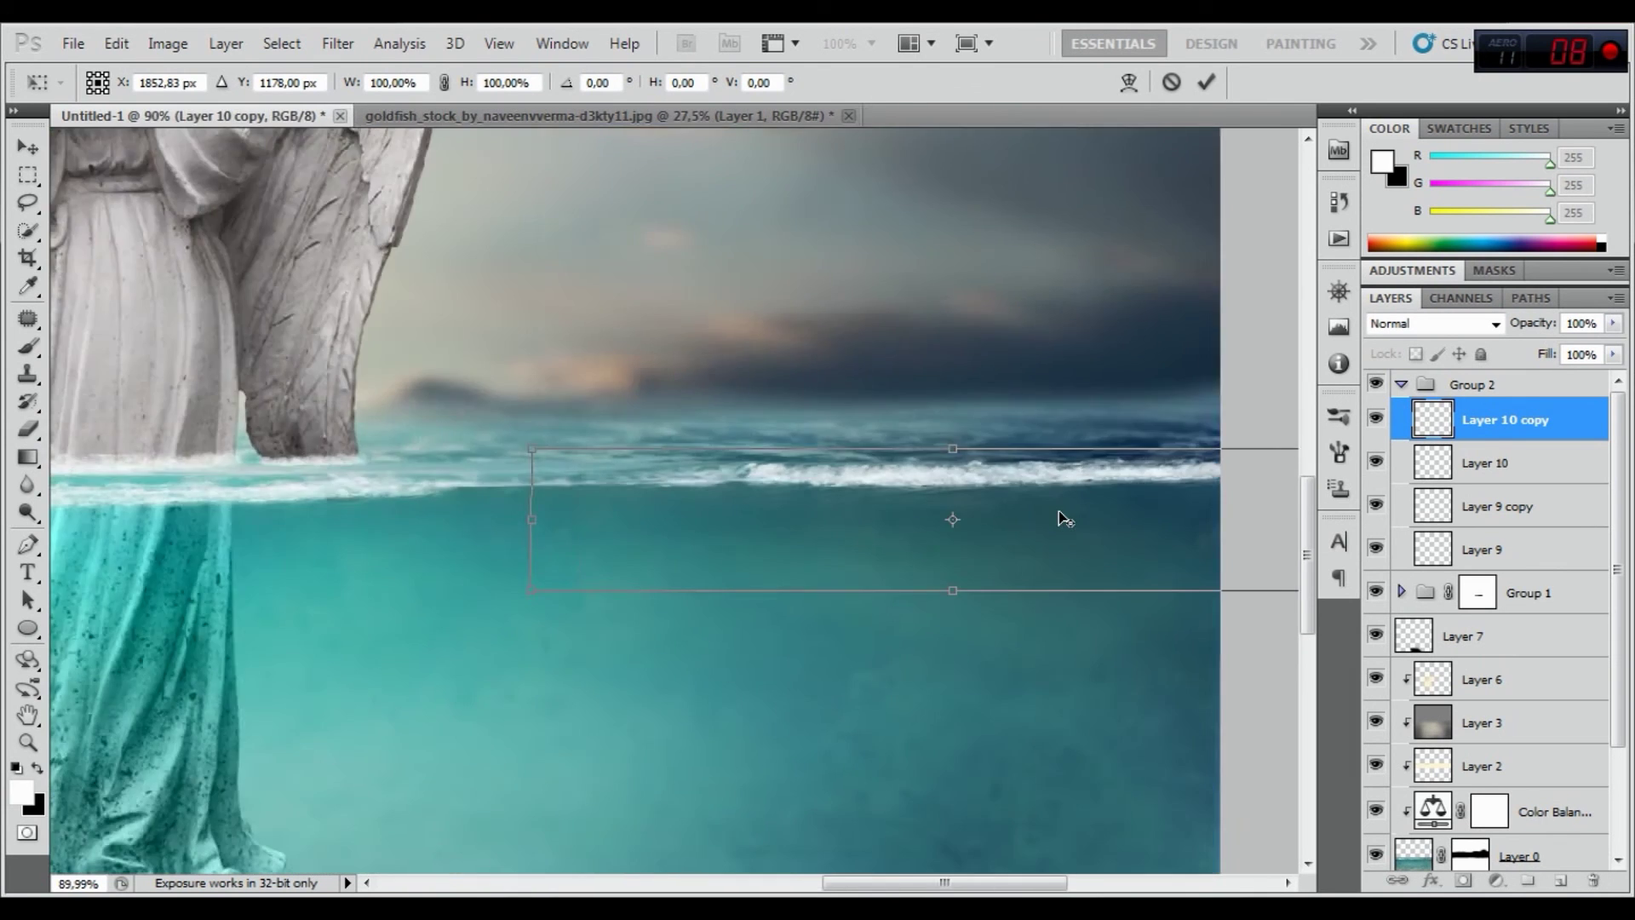
scroll(1063, 511, up, 1)
right_click(1052, 503)
click(1106, 684)
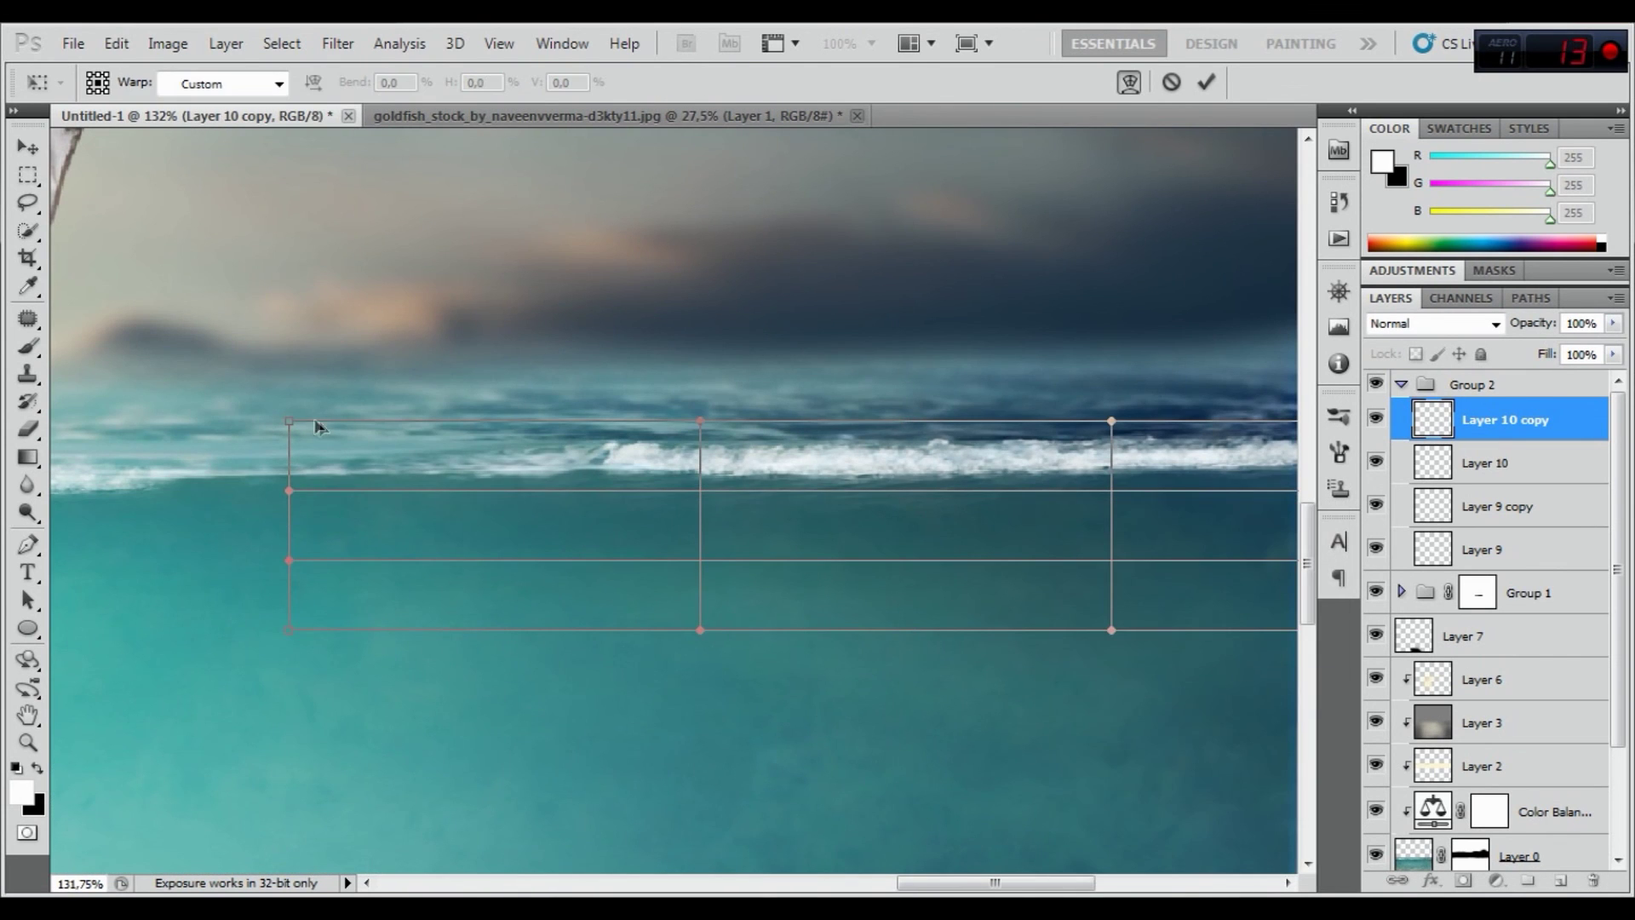
drag(292, 423, 295, 449)
drag(289, 561, 287, 524)
drag(289, 630, 286, 551)
drag(295, 450, 293, 472)
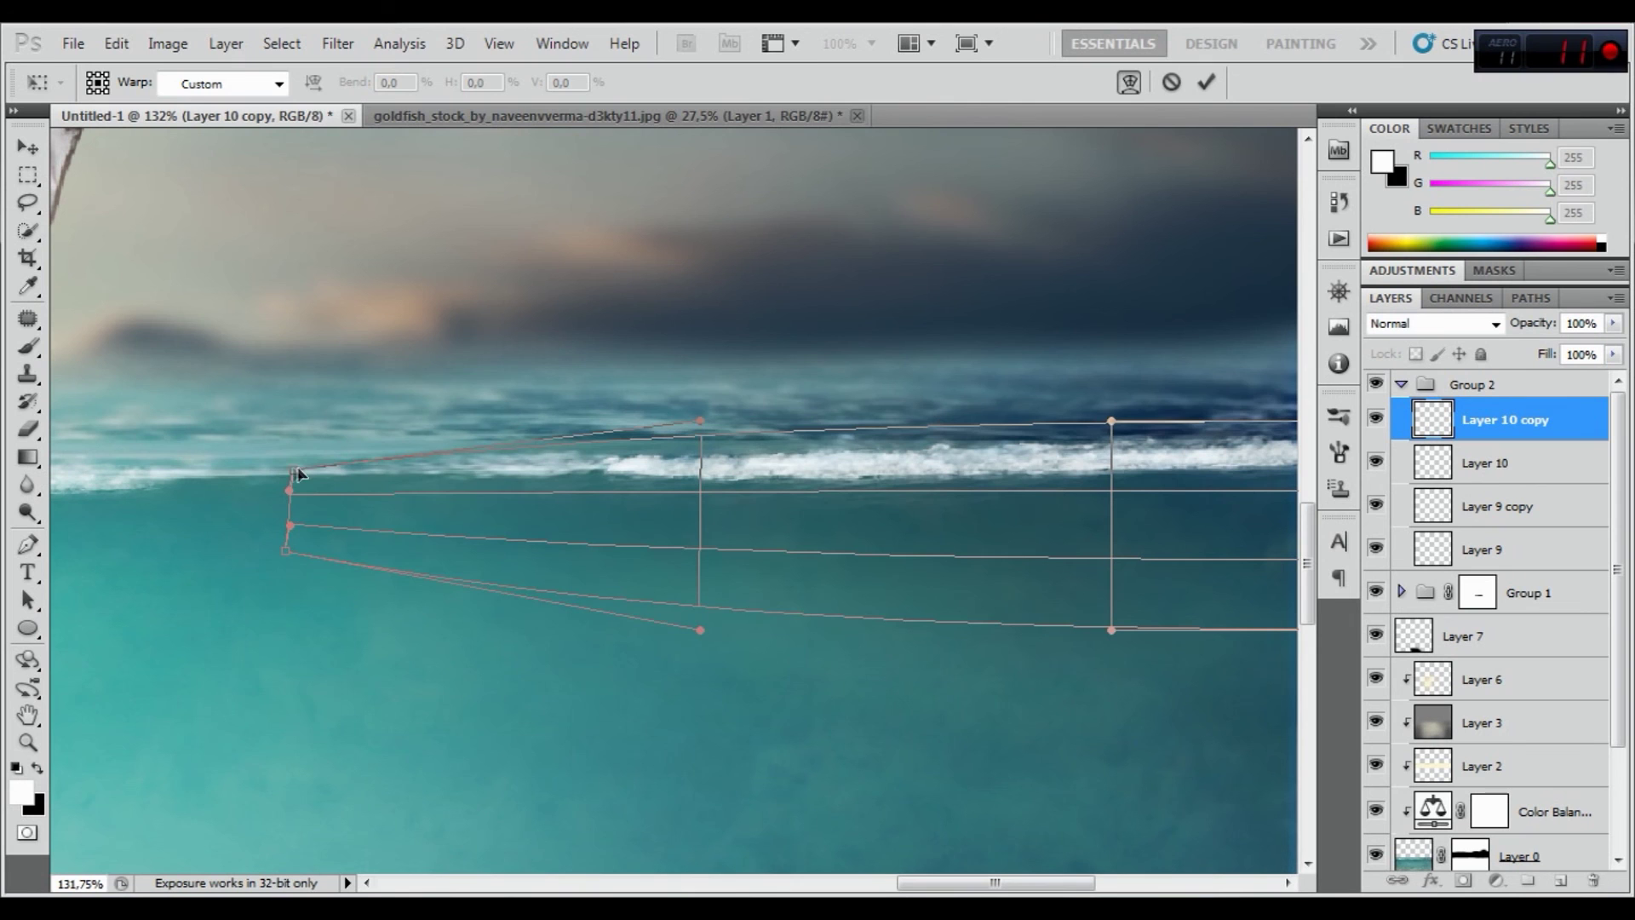
click(1206, 82)
key(ctrl+0)
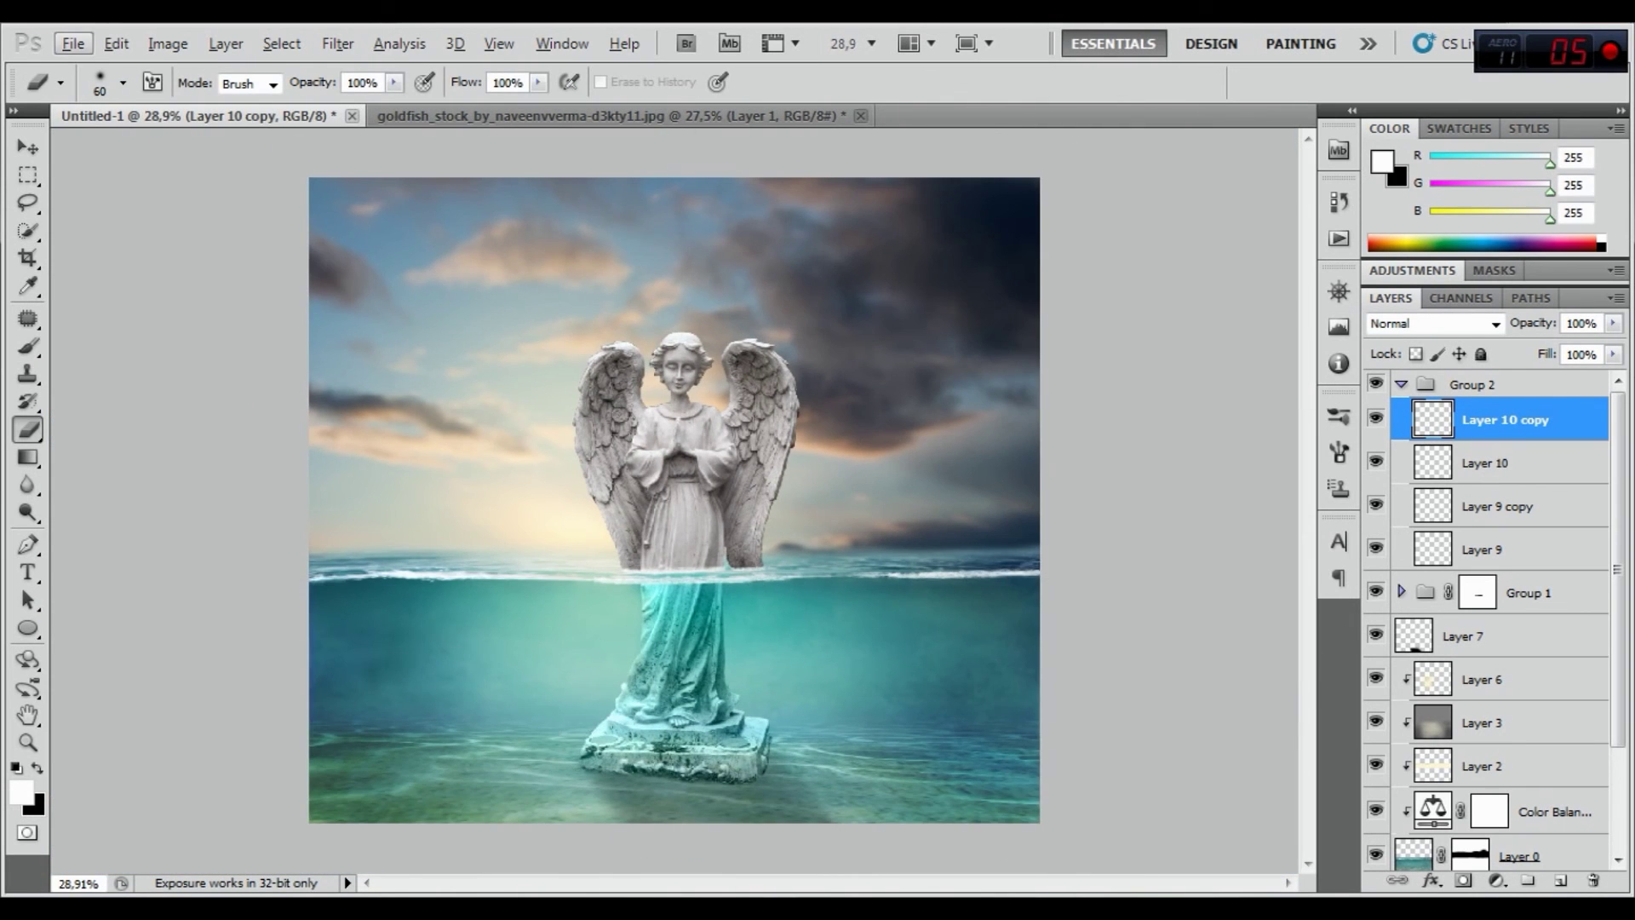
click(608, 116)
key(v)
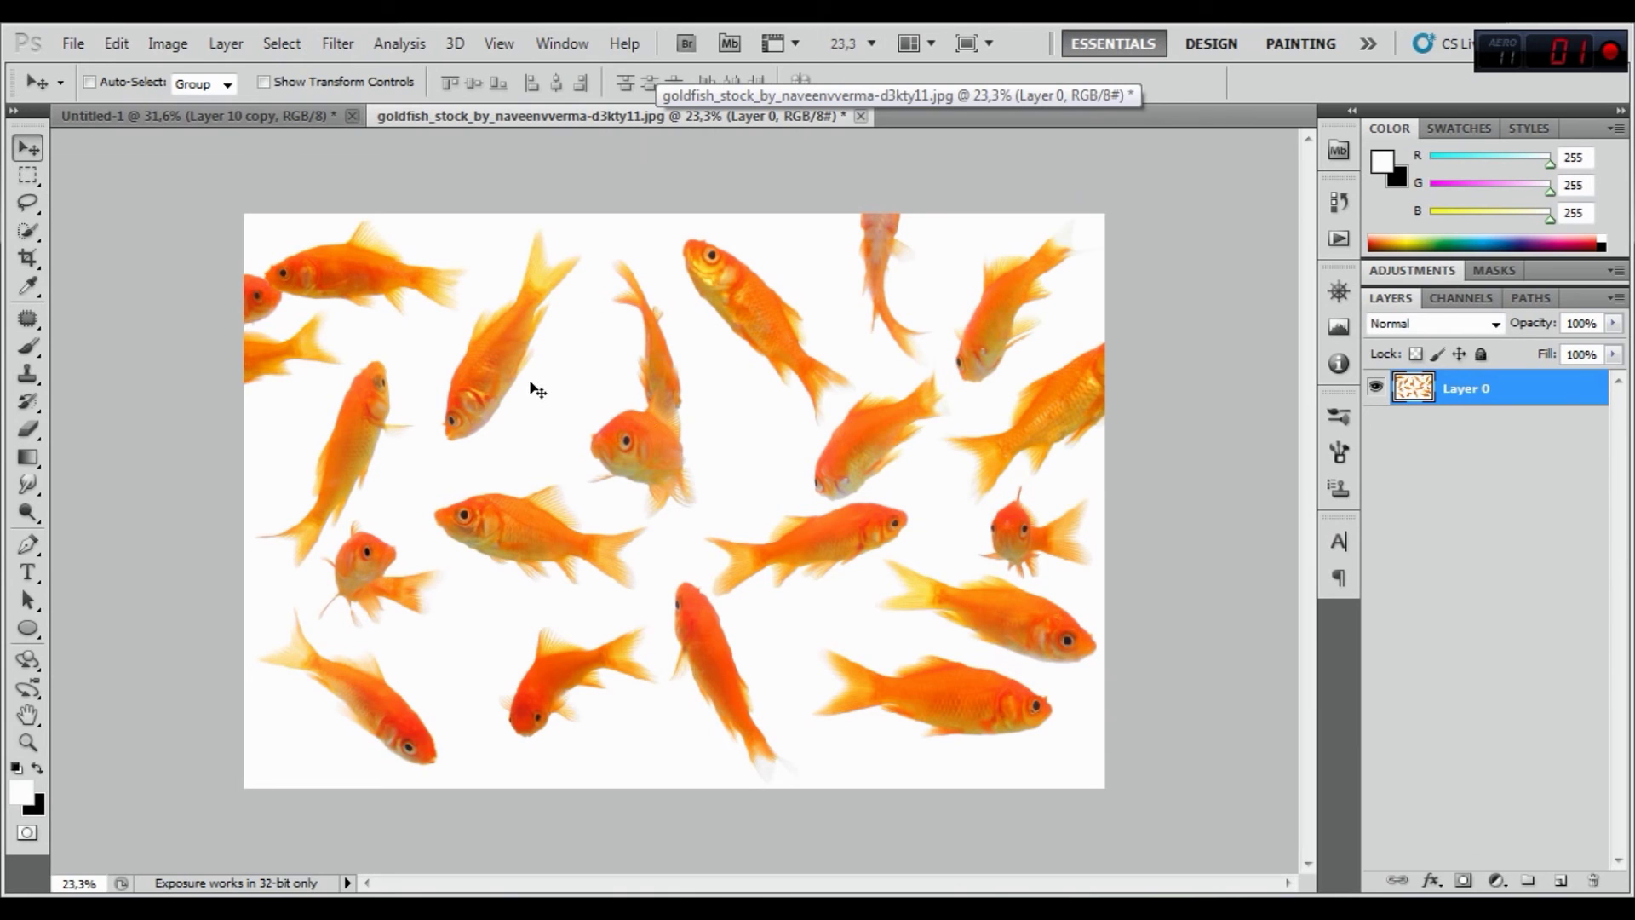
Select the goldfish photo's white background with Color Range, delete it and deselect
click(281, 43)
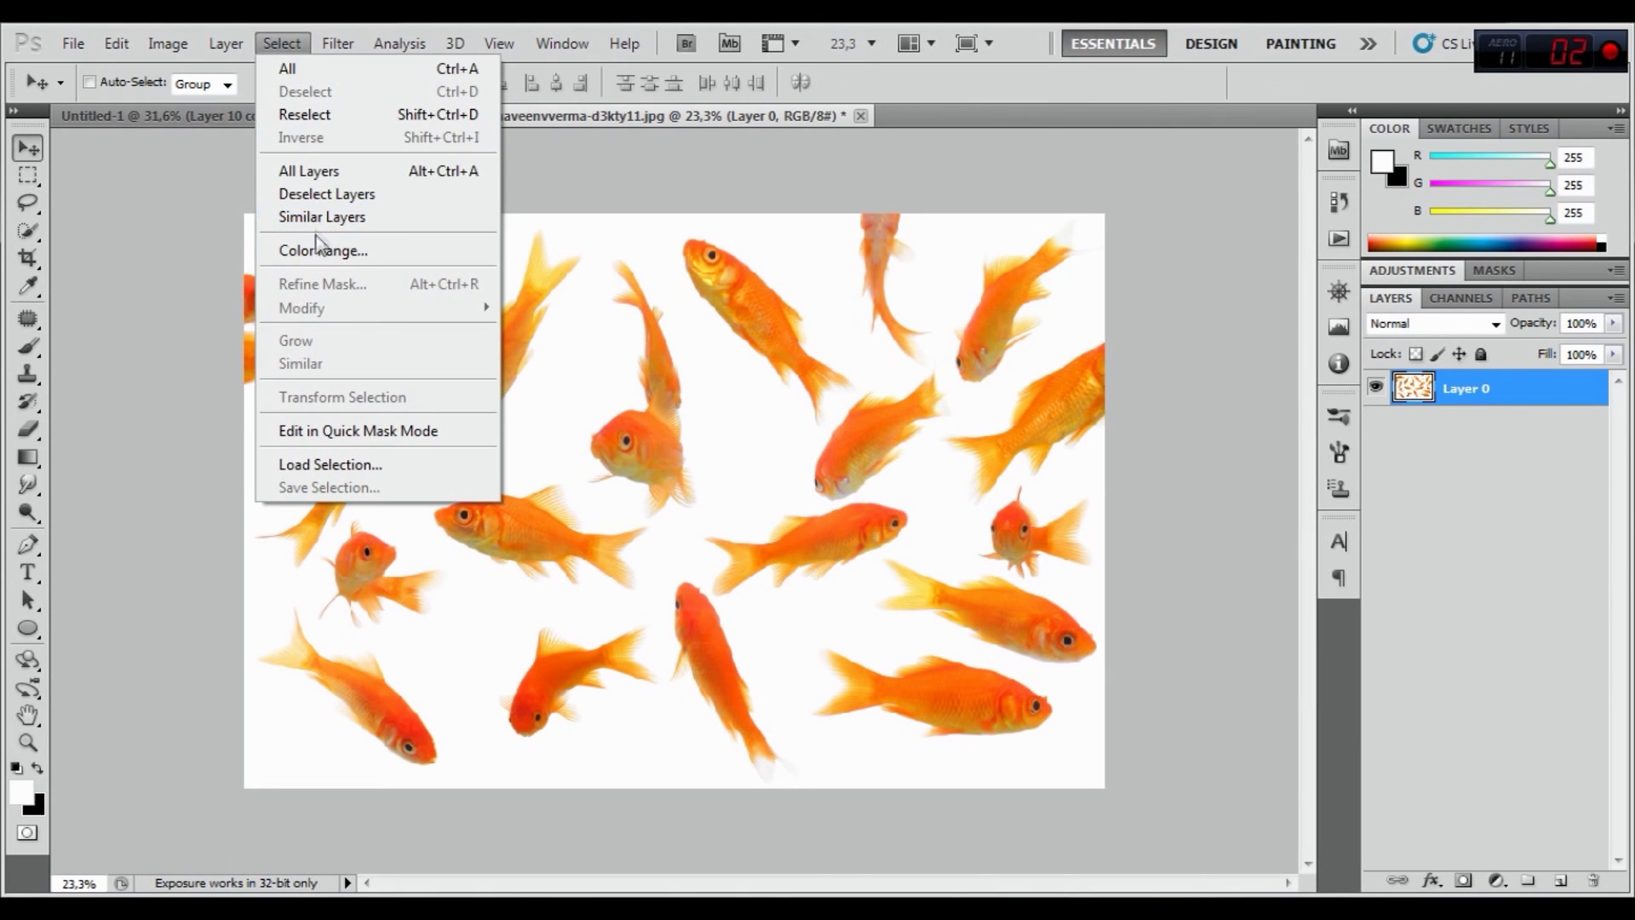
click(341, 251)
click(1009, 227)
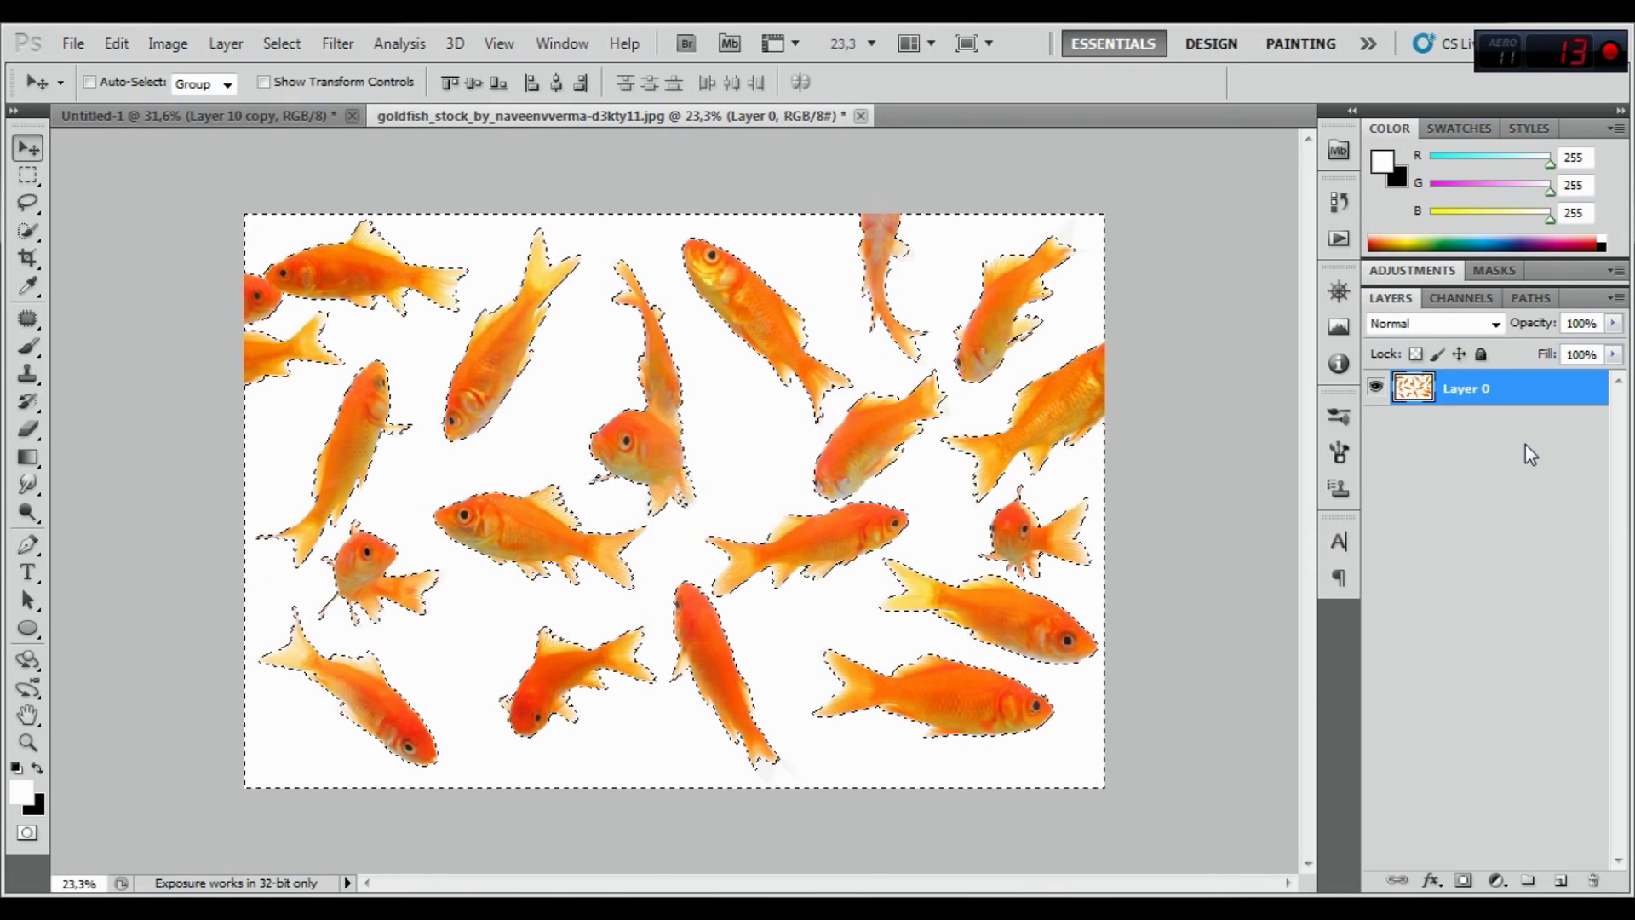
key(Delete)
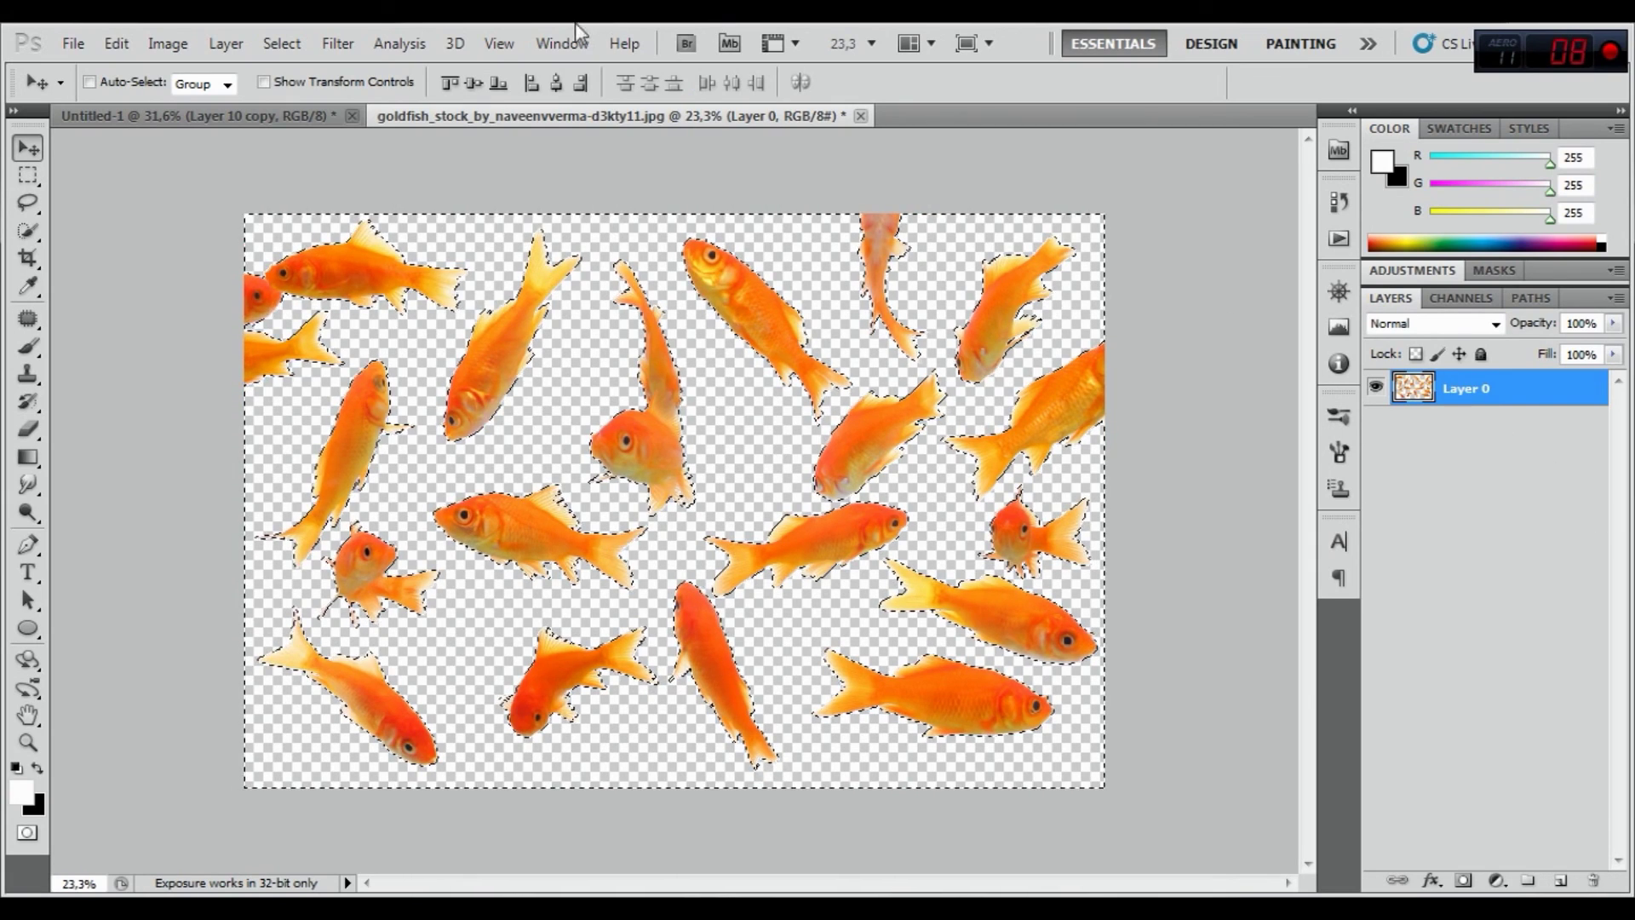
click(282, 42)
click(300, 93)
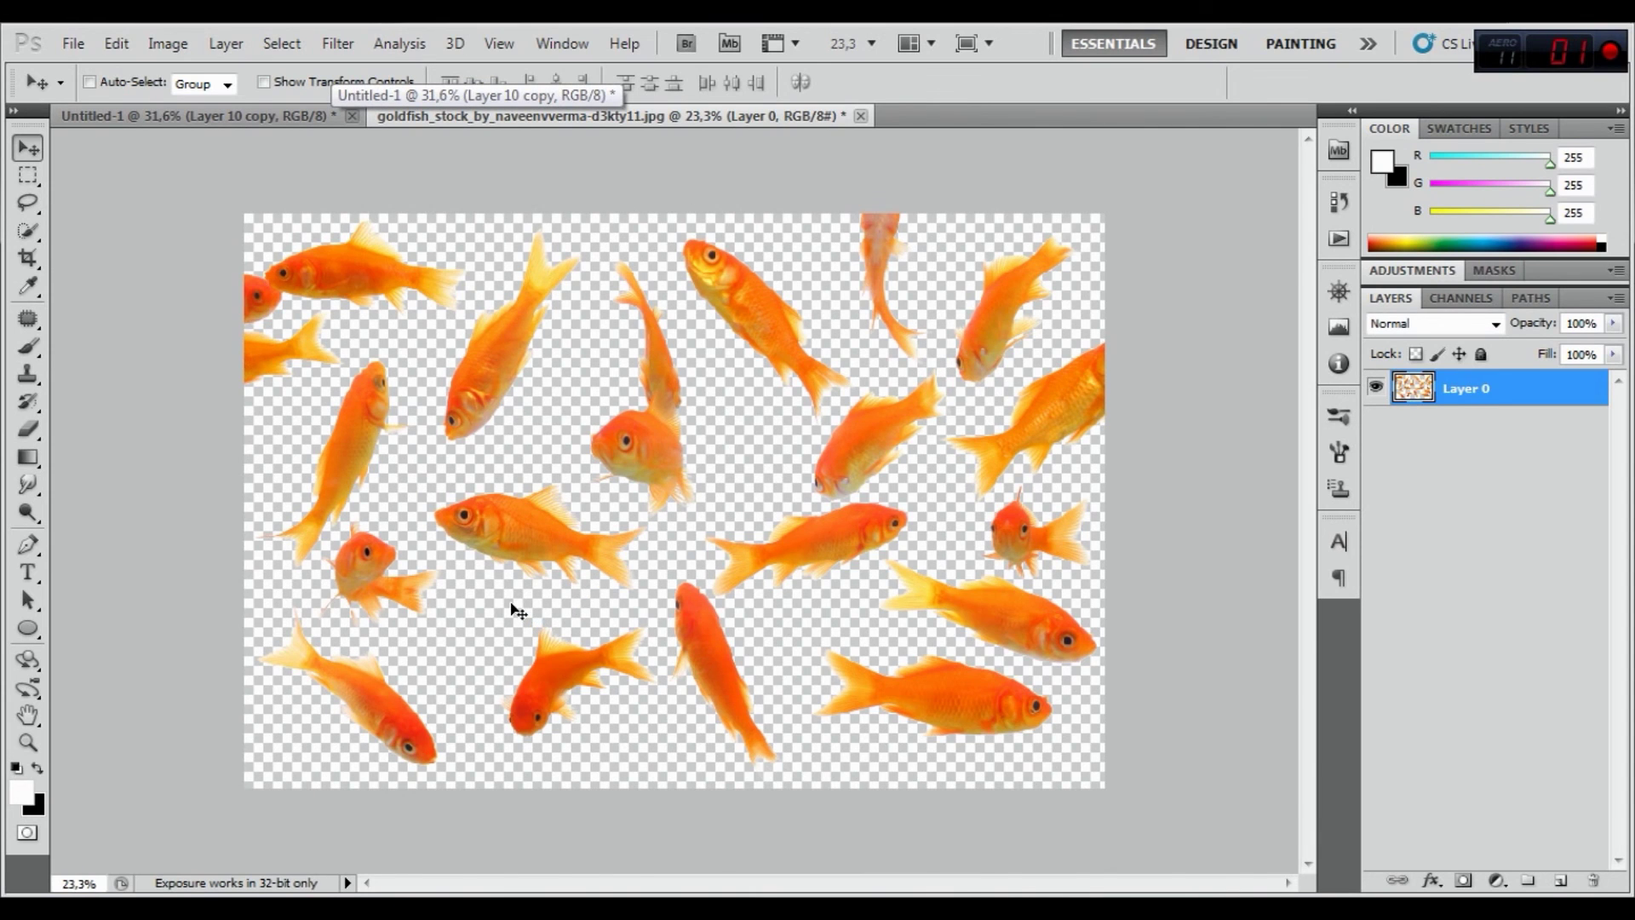
scroll(517, 611, up, 2)
scroll(517, 611, up, 2)
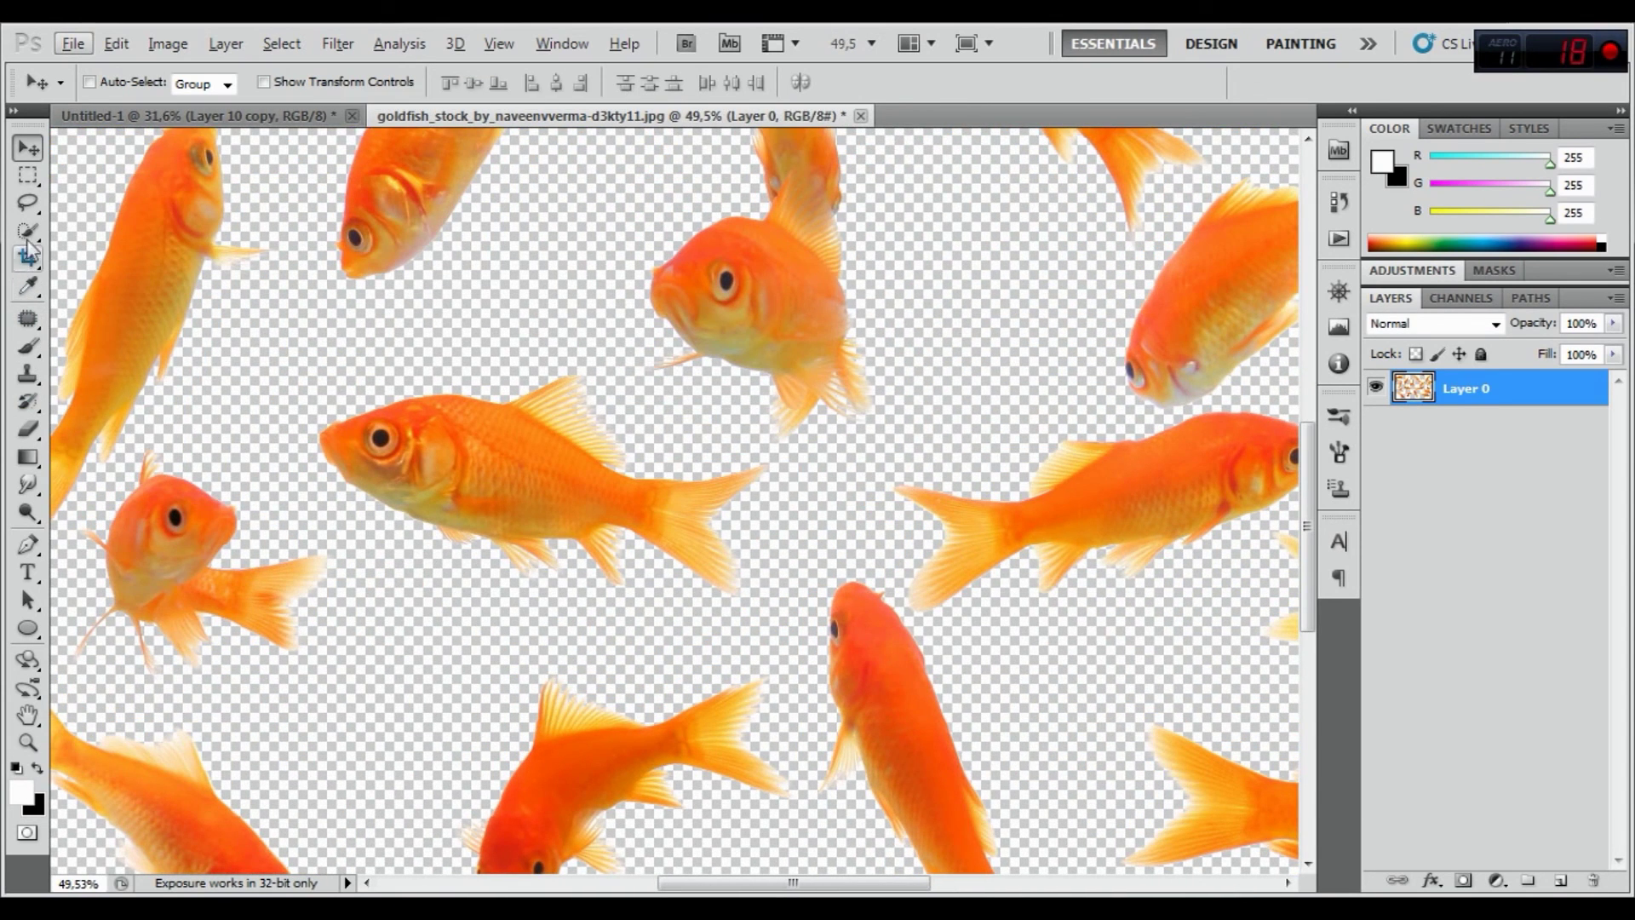
Lasso around the central goldfish in the stock photo
click(28, 202)
drag(328, 492, 430, 571)
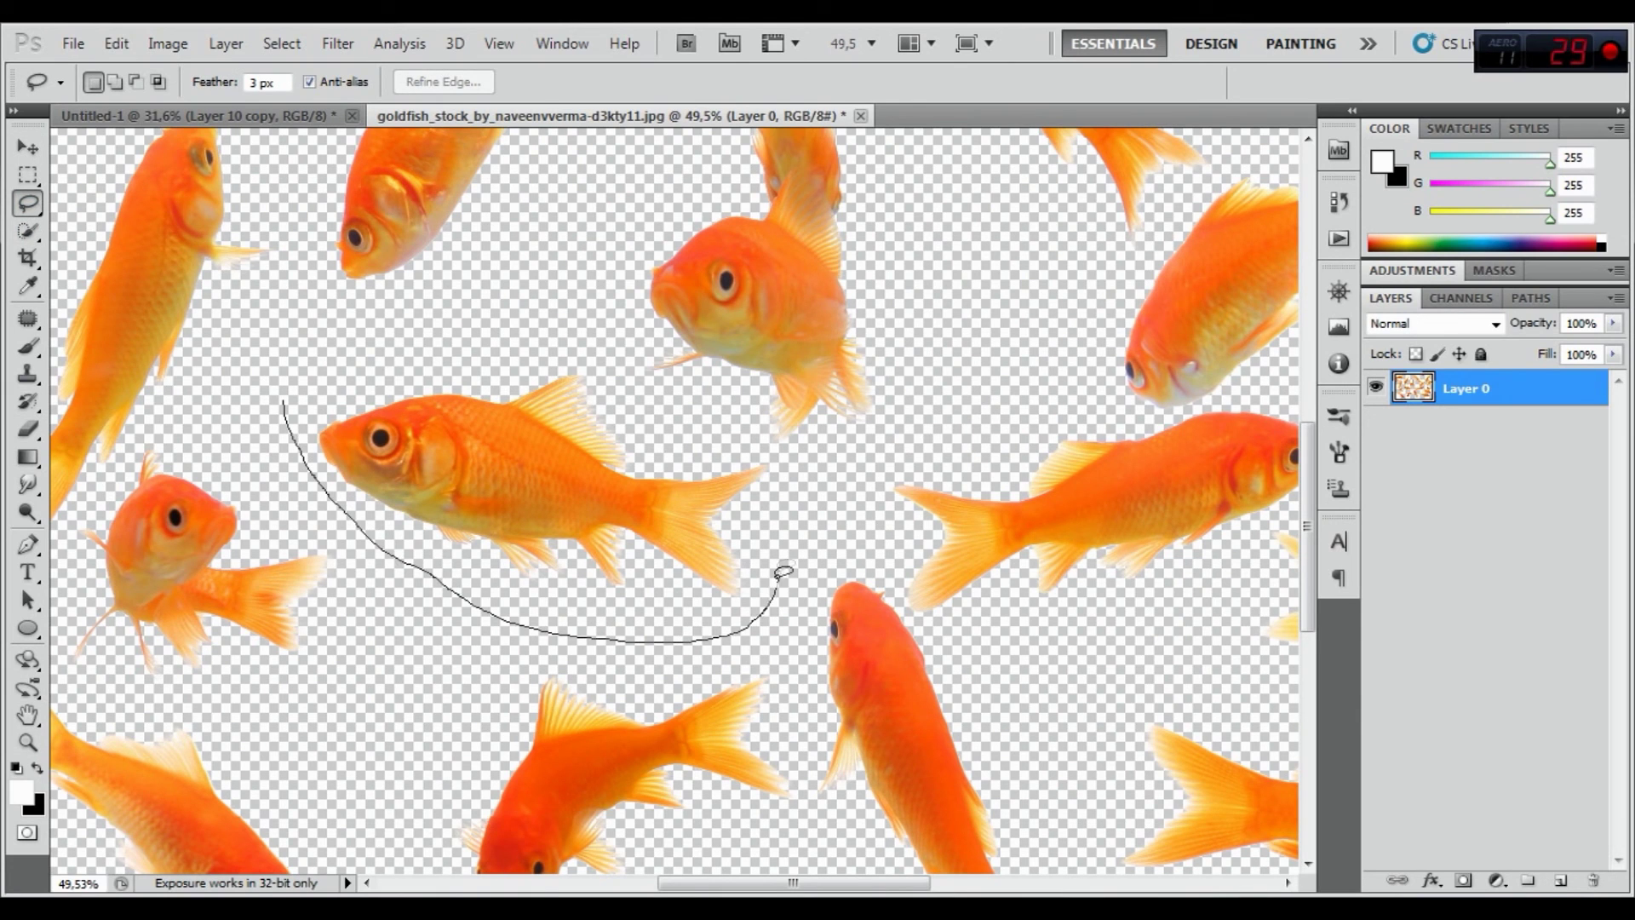
drag(707, 434, 639, 400)
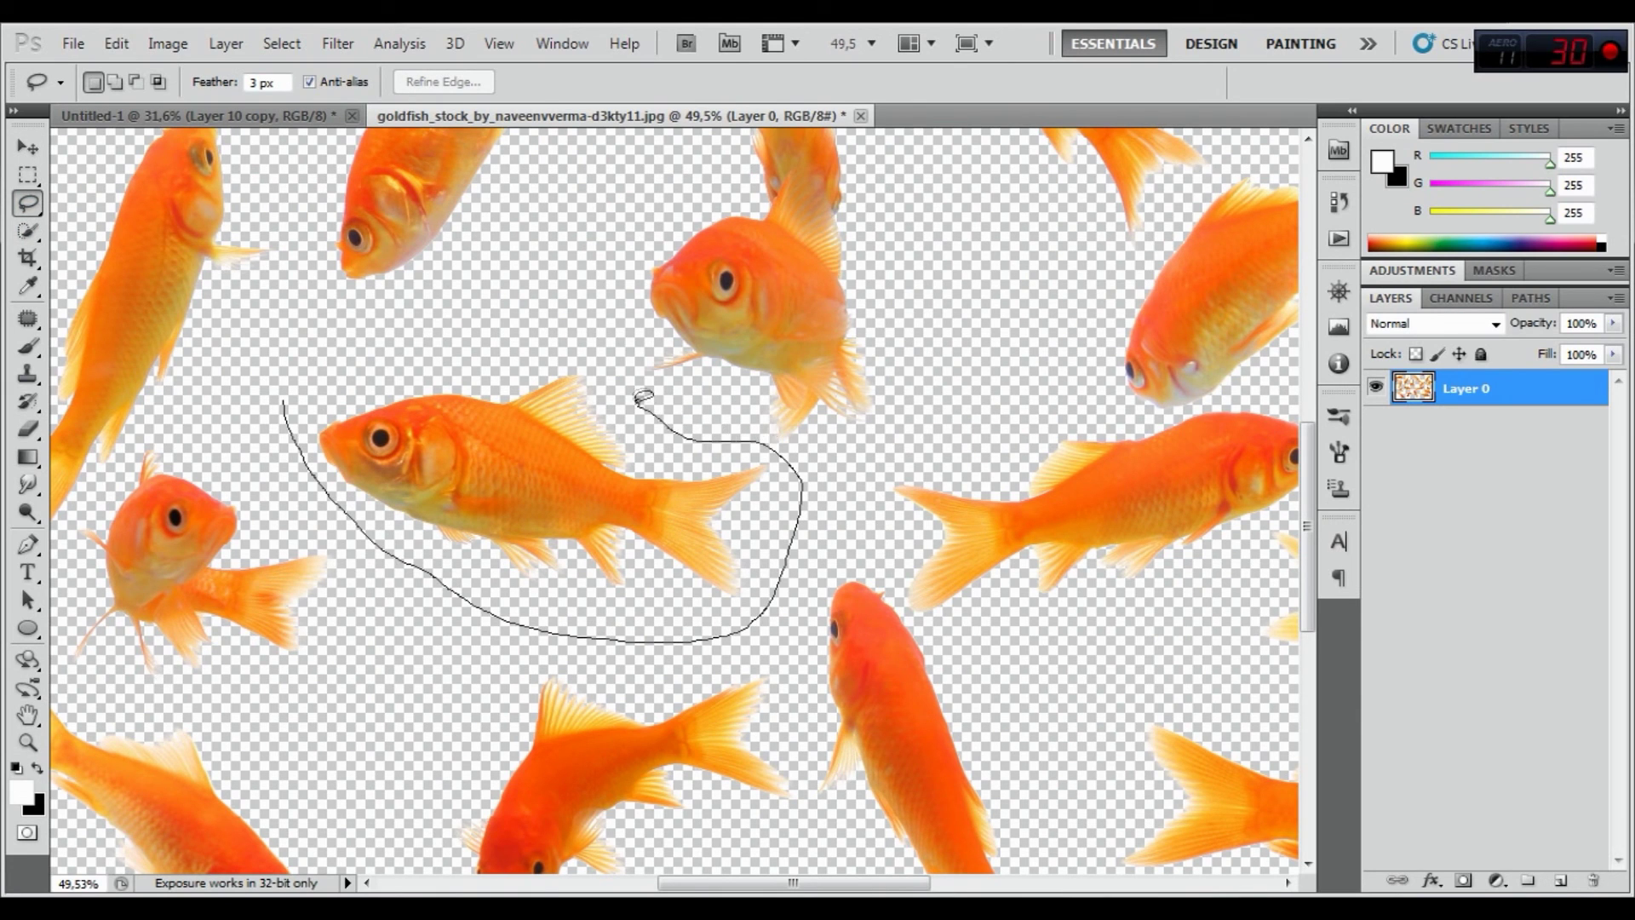
mouse_move(603, 346)
mouse_down()
mouse_move(335, 359)
mouse_move(286, 399)
mouse_up()
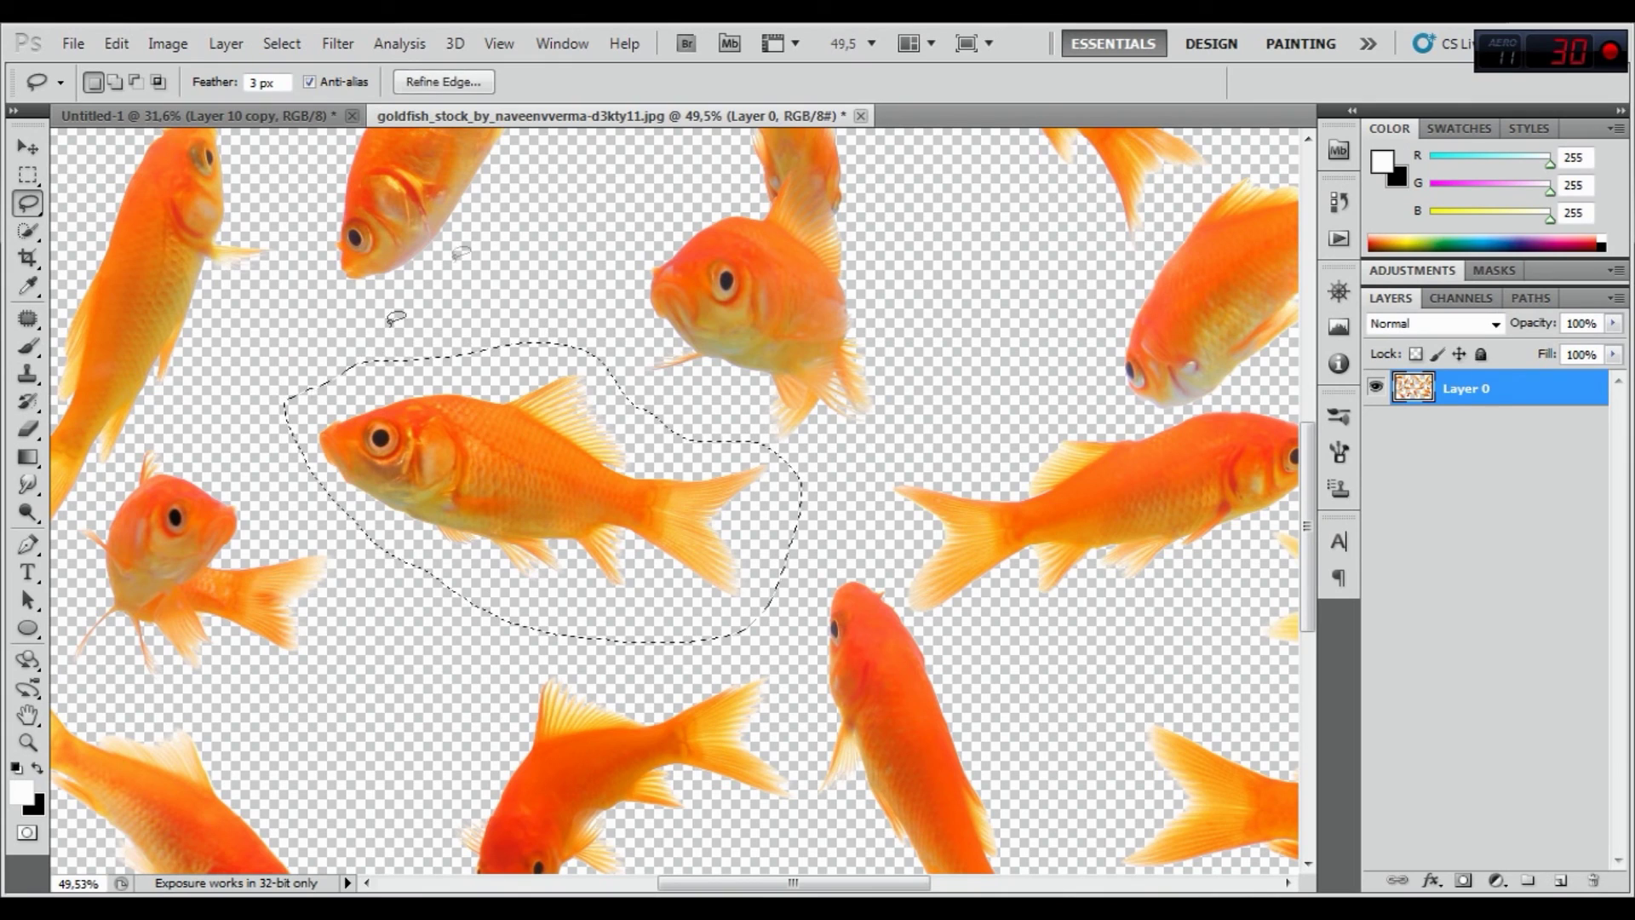
Drag the selected goldfish into Untitled-1 and place it underwater beside the statue
drag(522, 123, 615, 174)
click(27, 150)
drag(894, 536, 407, 358)
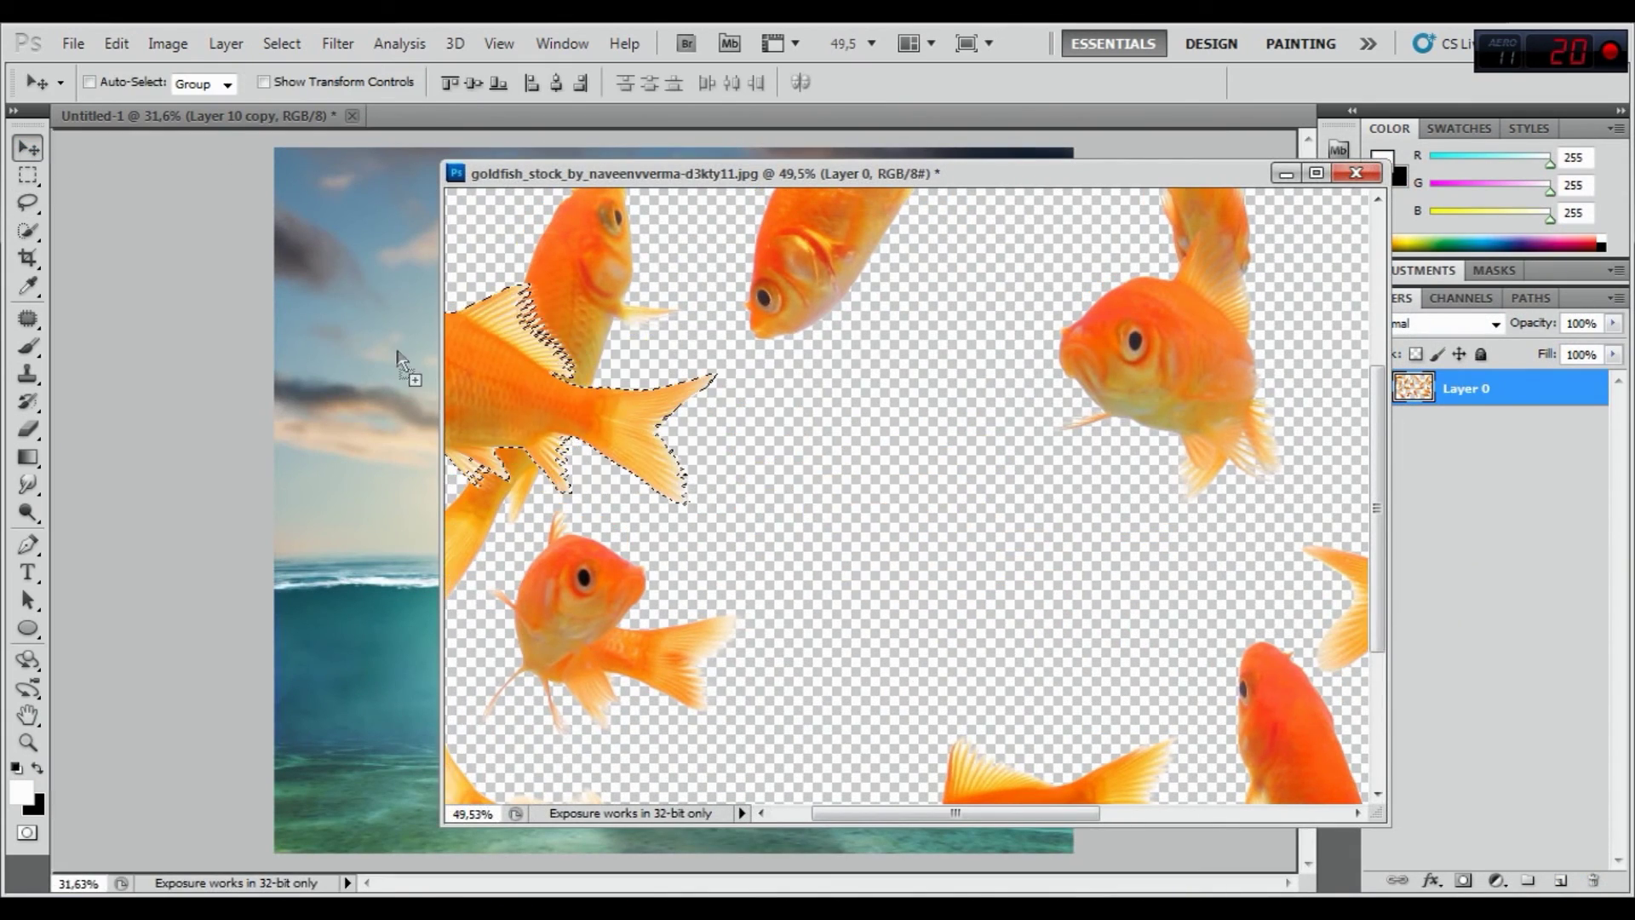
click(1284, 174)
mouse_move(394, 336)
mouse_down()
mouse_move(548, 420)
mouse_move(864, 683)
mouse_up()
drag(1491, 423, 1529, 375)
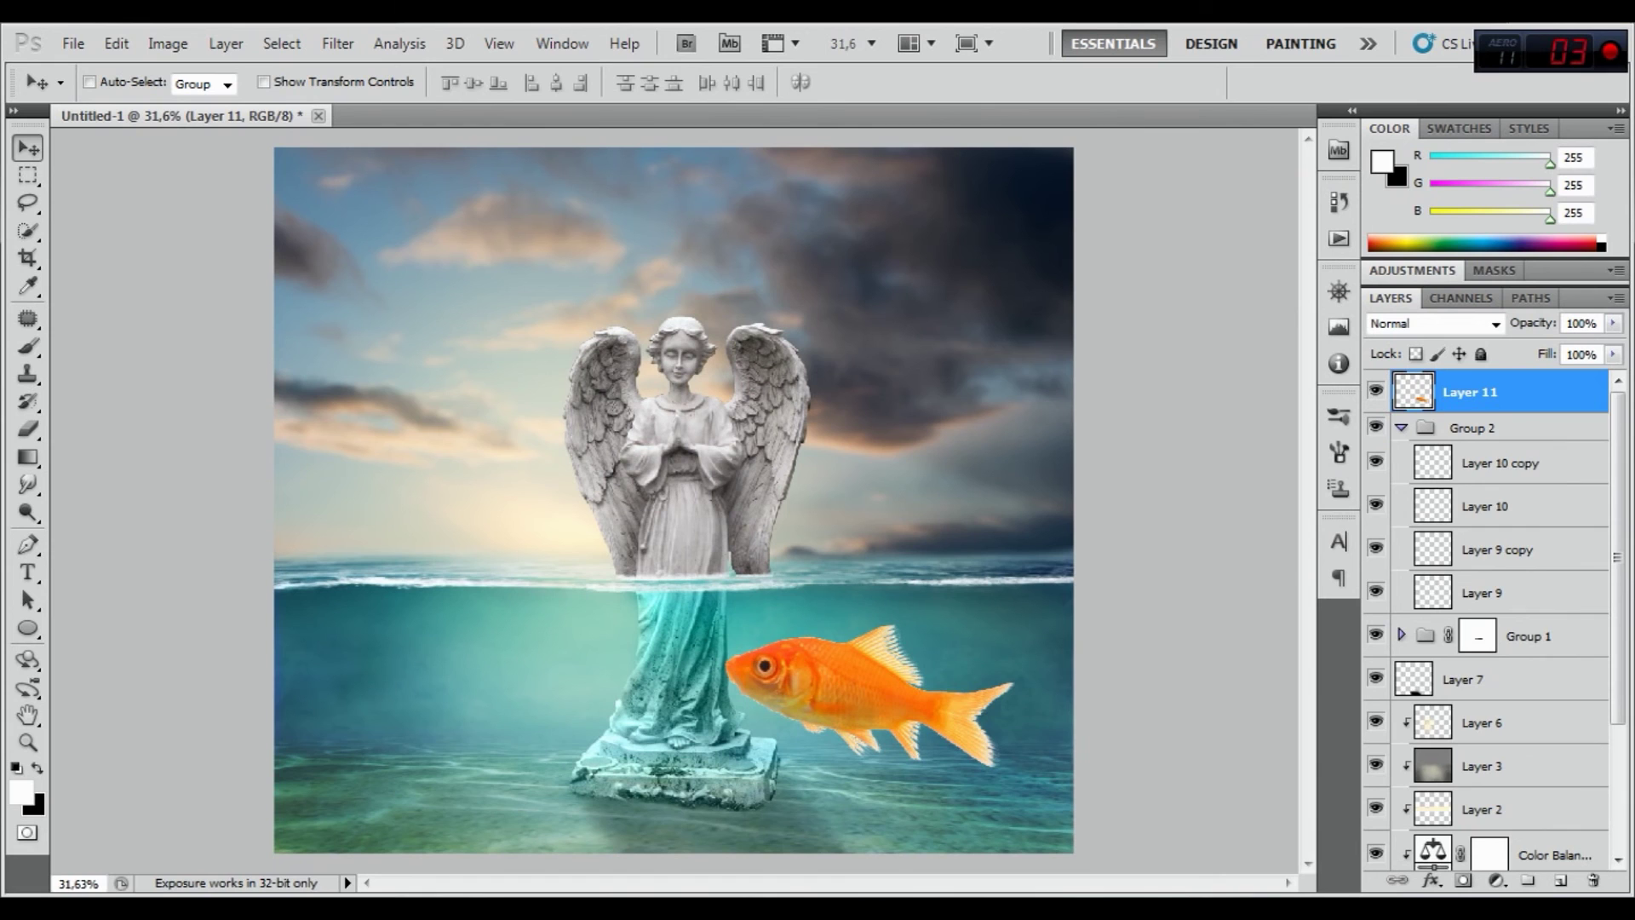
Group Layer 11 and scale the goldfish to about 23%, mid-water right of the robe
key(ctrl+g)
drag(1474, 426, 1483, 398)
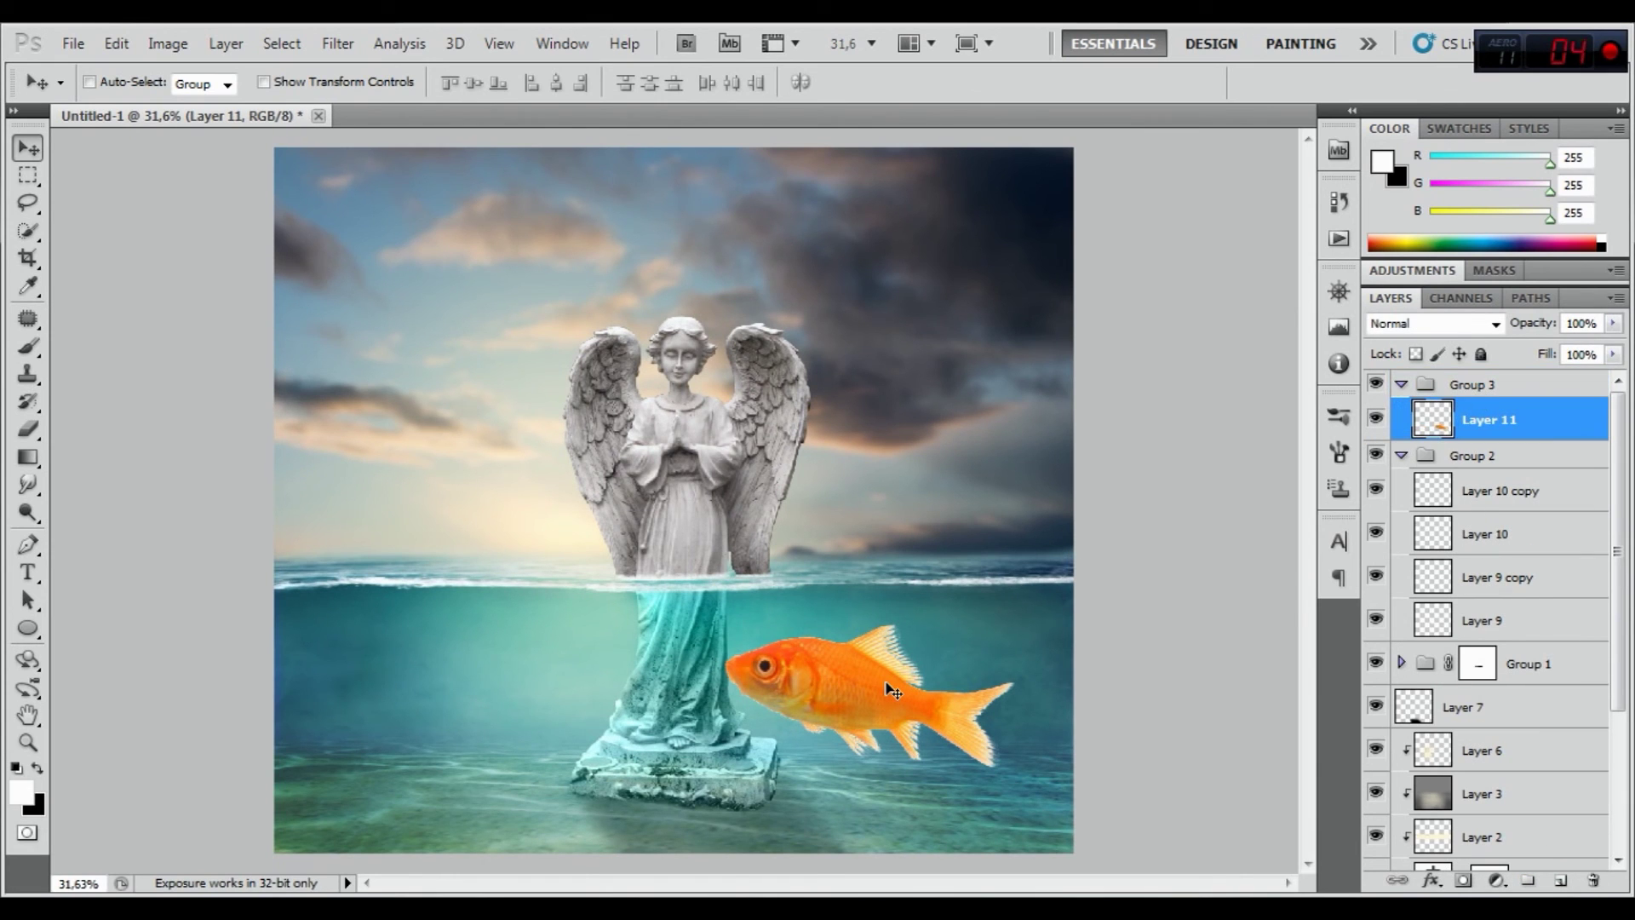
click(117, 44)
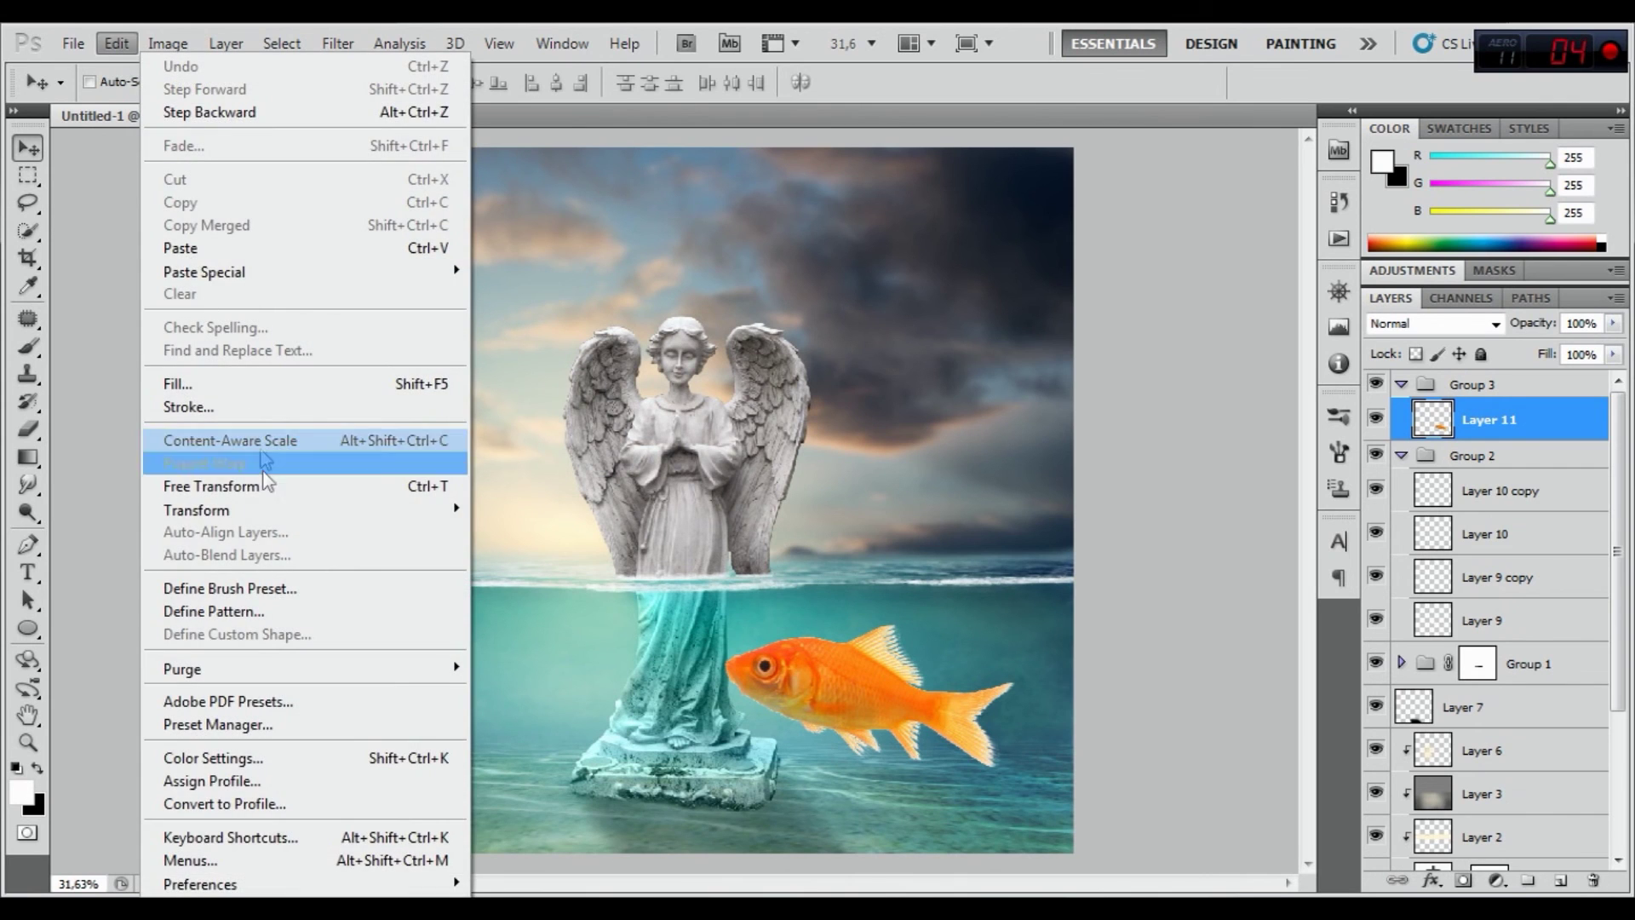
click(179, 482)
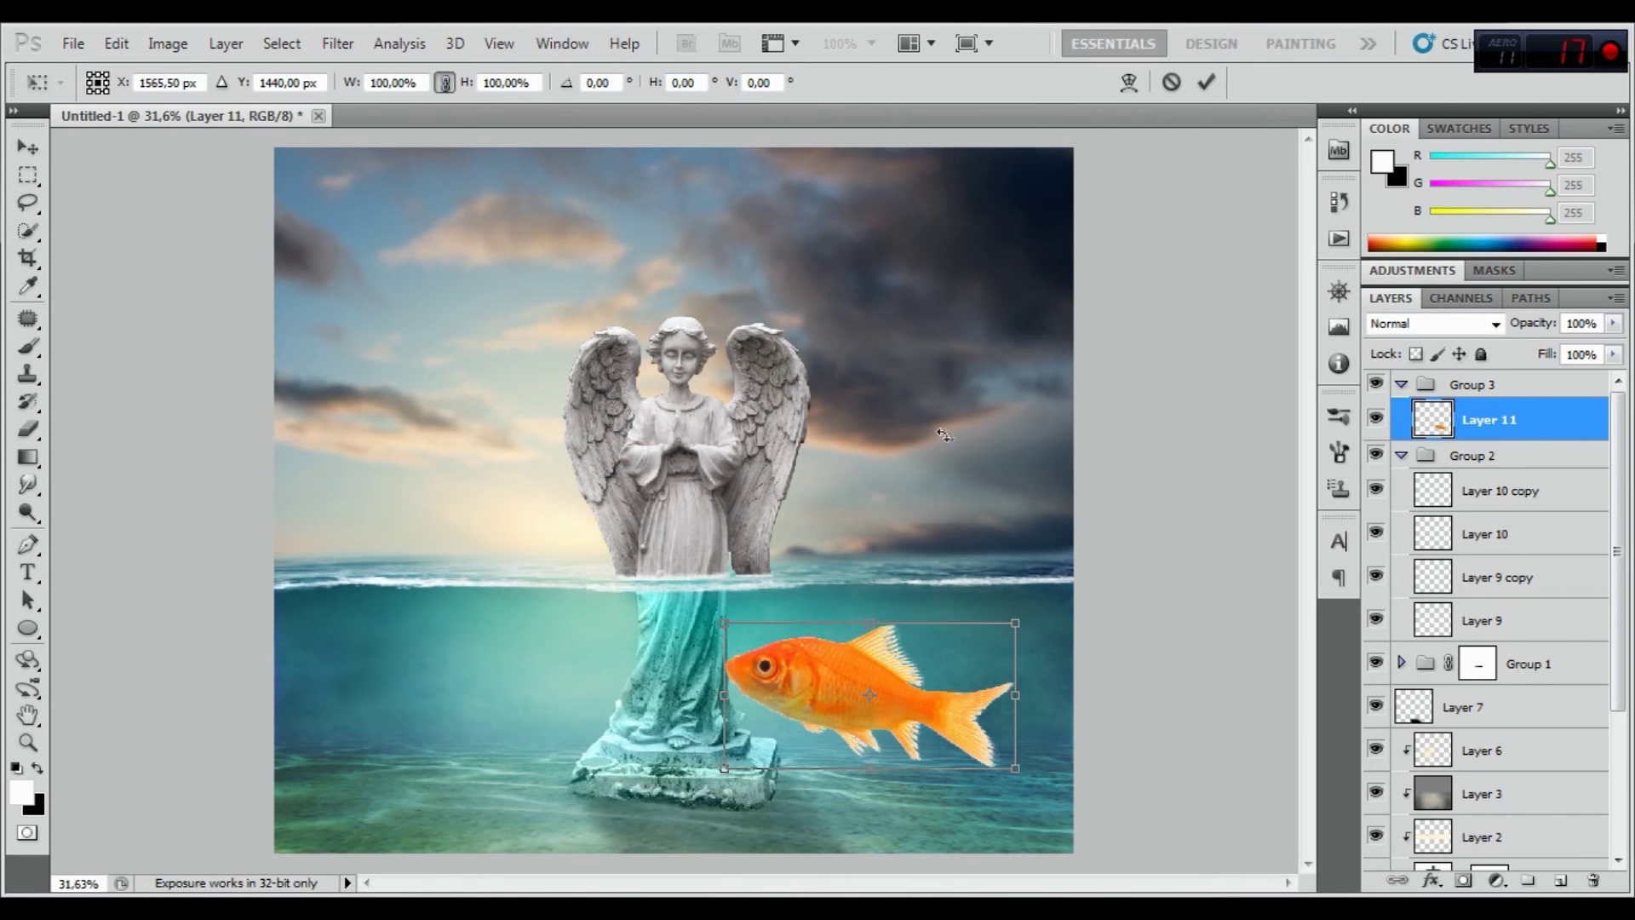
drag(1022, 624, 798, 741)
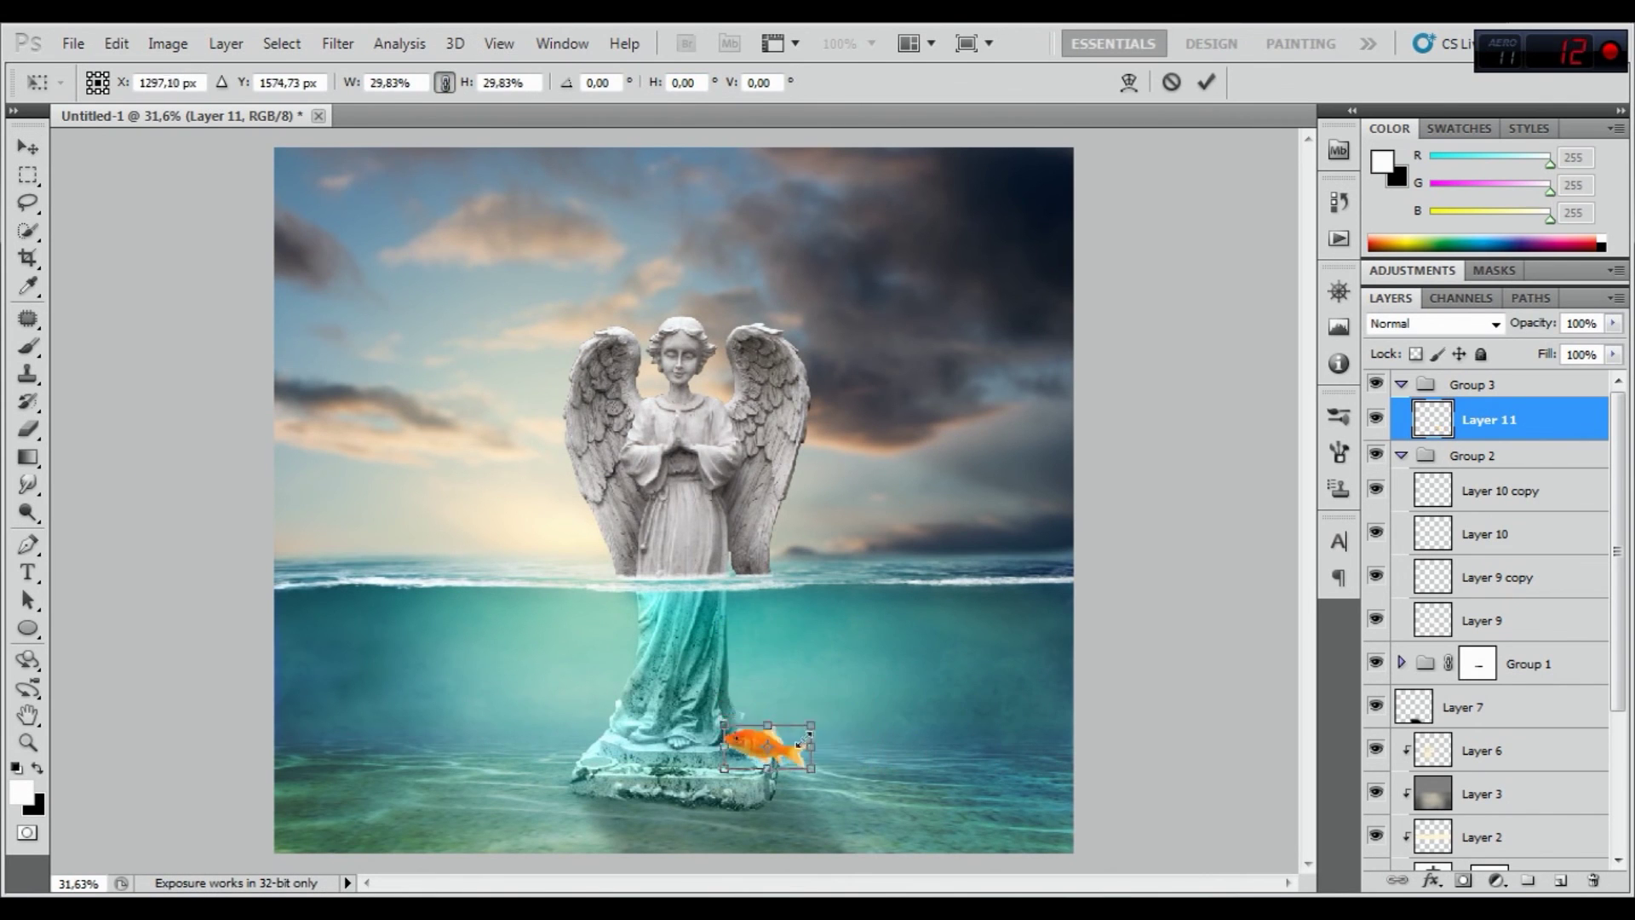
scroll(822, 754, up, 5)
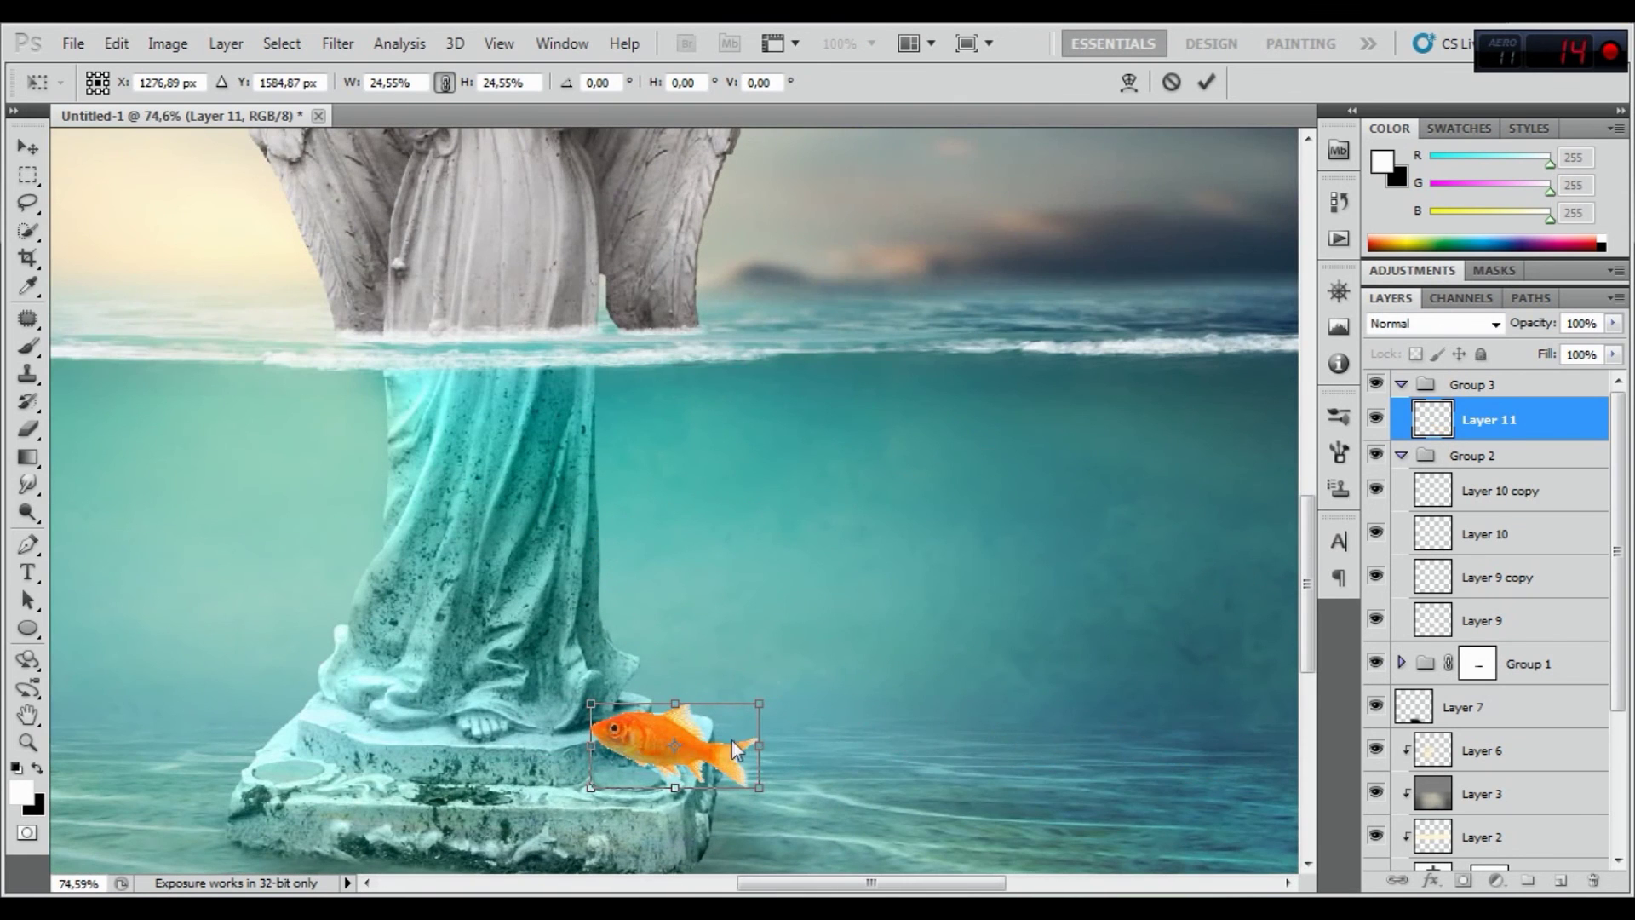
mouse_move(749, 732)
mouse_down()
mouse_move(963, 512)
mouse_move(955, 495)
mouse_move(930, 504)
mouse_move(958, 638)
mouse_up()
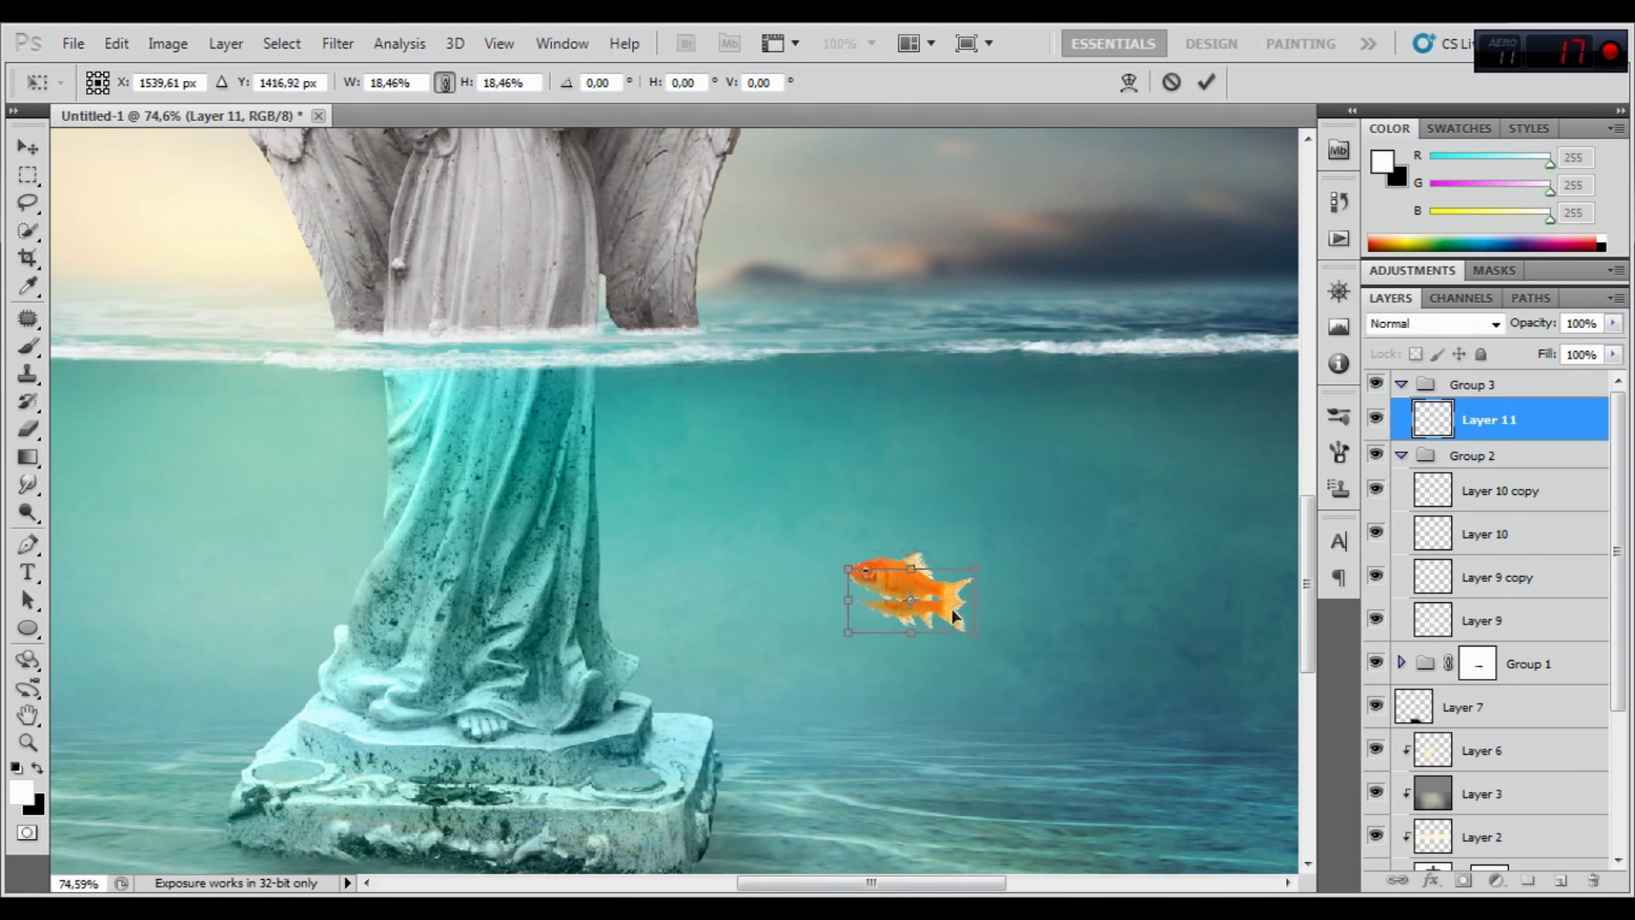
drag(979, 583, 1011, 573)
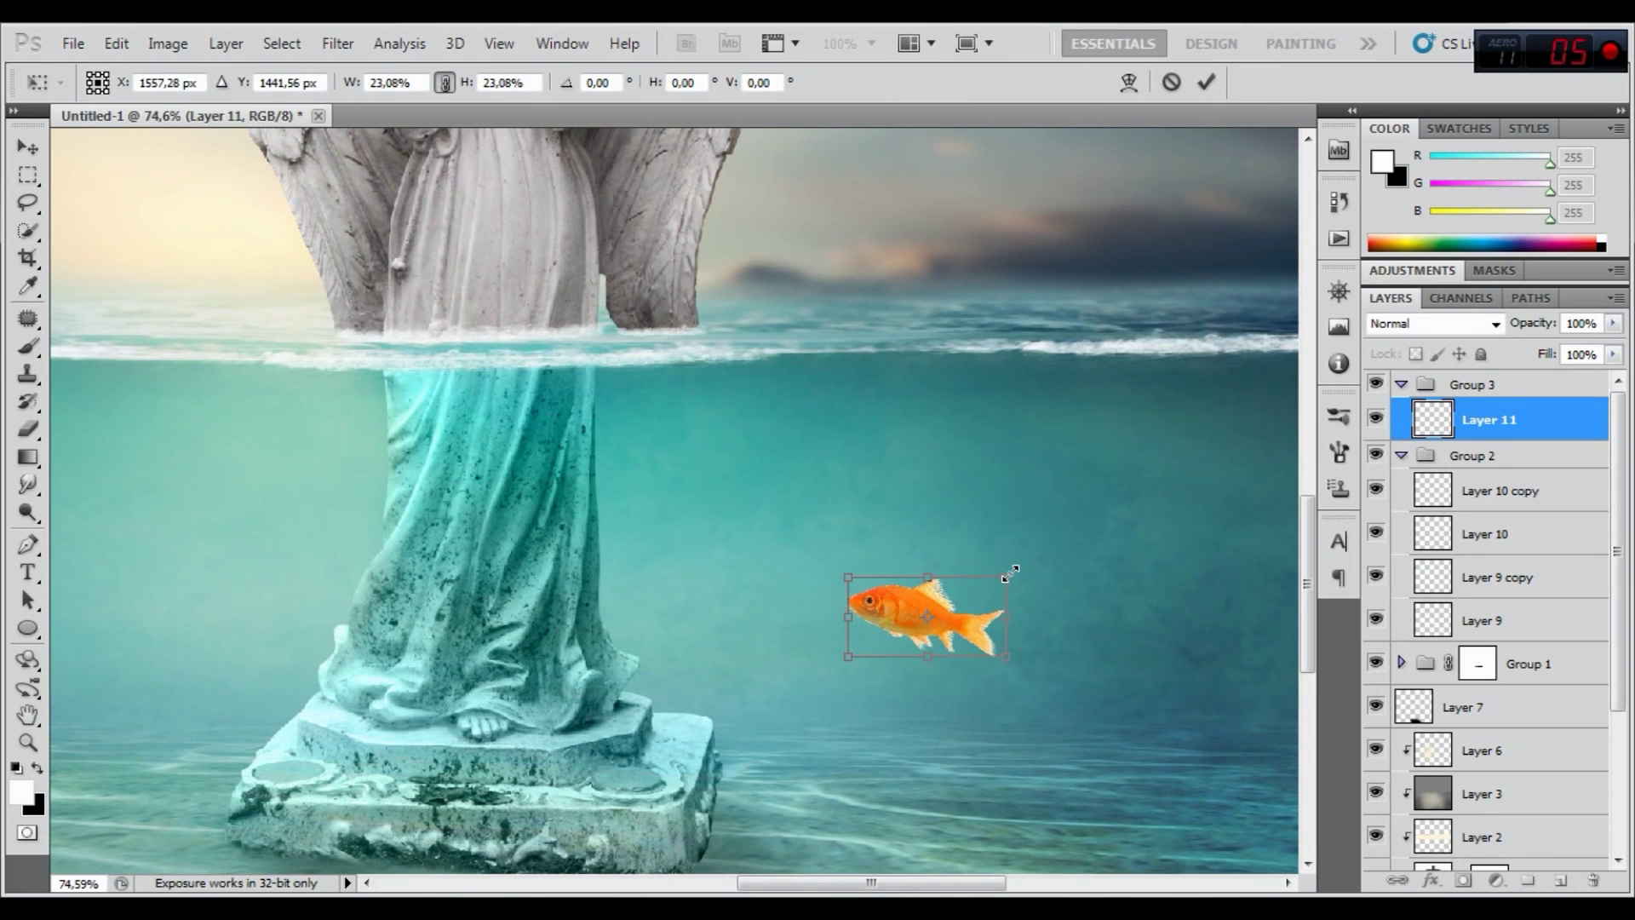
click(1206, 81)
Set Layer 11 to Soft Light blending and zoom in on the goldfish
scroll(980, 679, up, 2)
scroll(980, 679, up, 2)
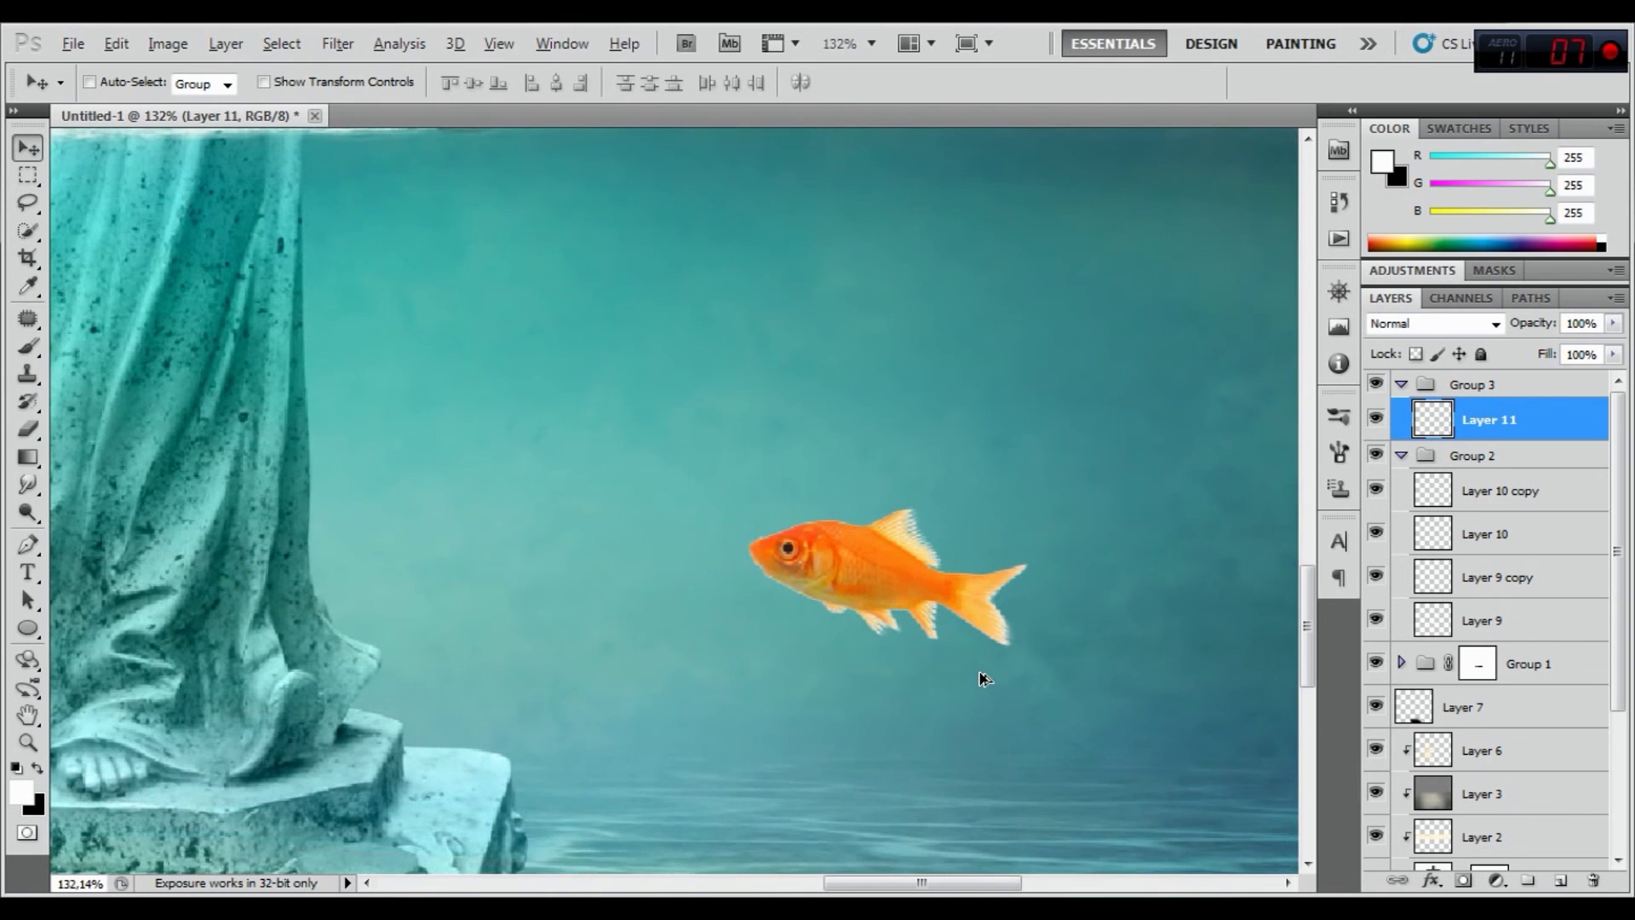
scroll(909, 570, up, 1)
scroll(909, 569, up, 1)
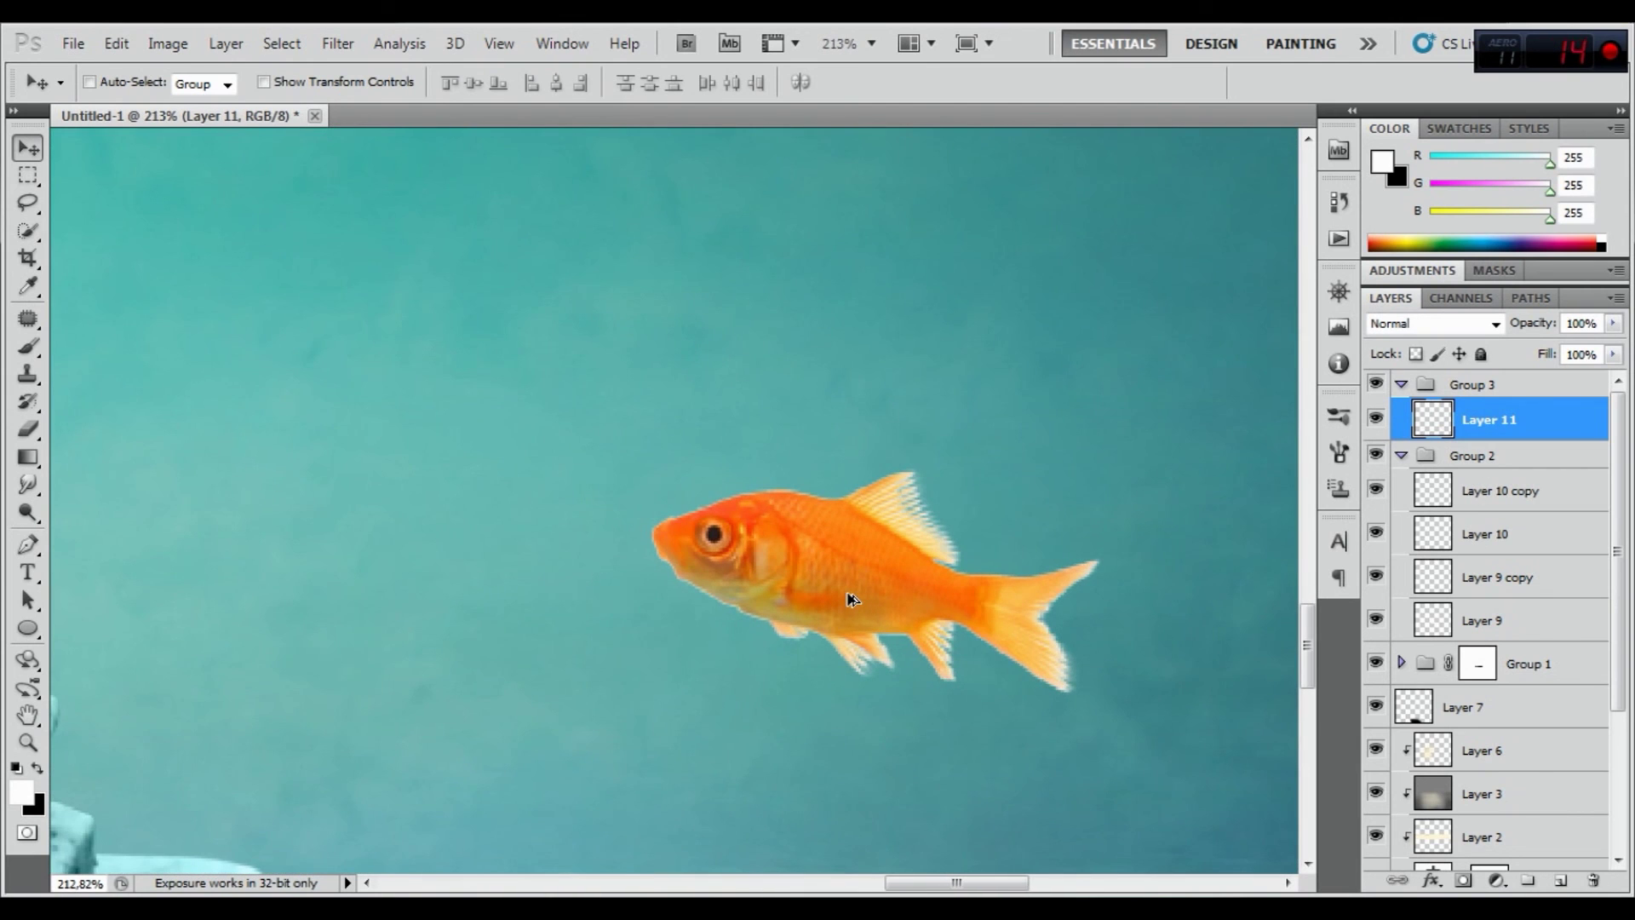
click(1454, 323)
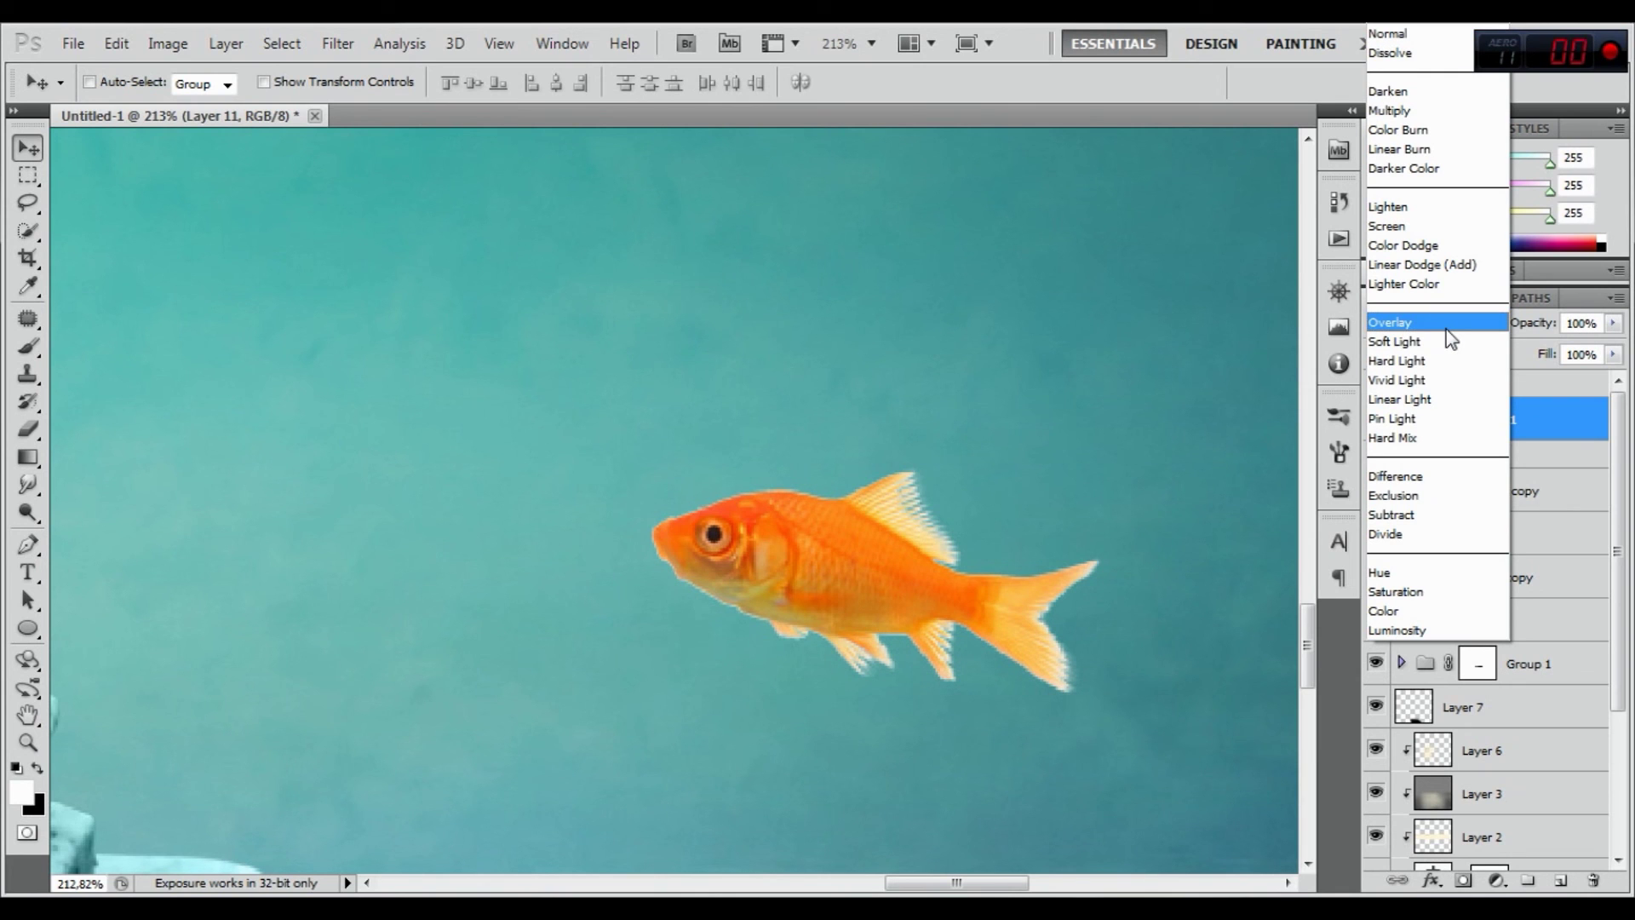
click(1444, 357)
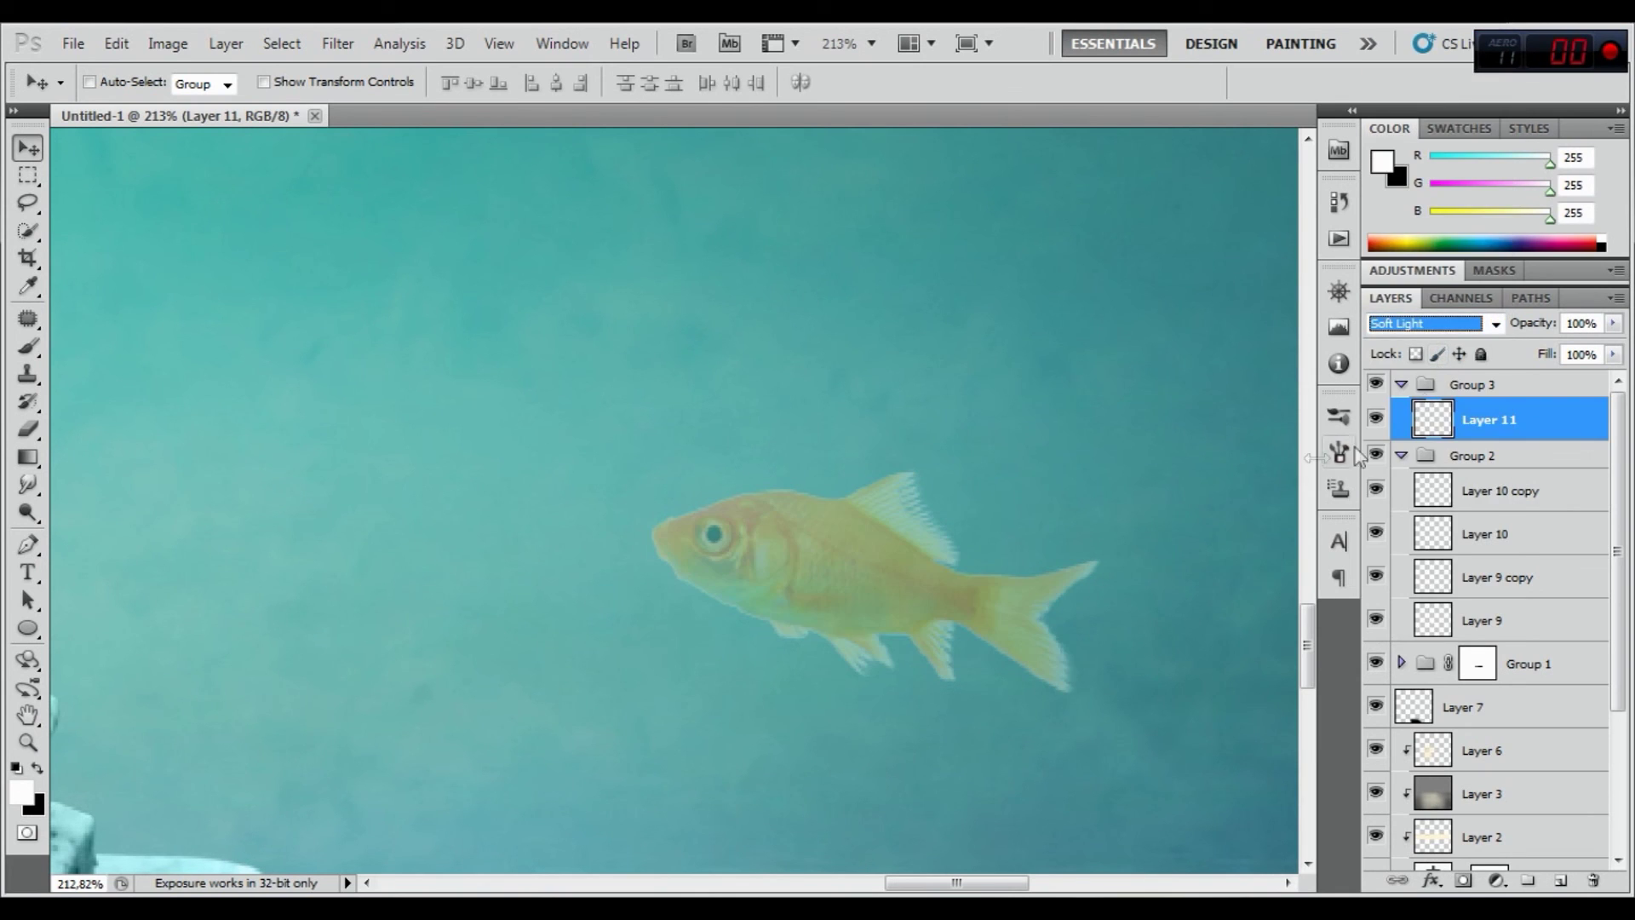
click(1076, 474)
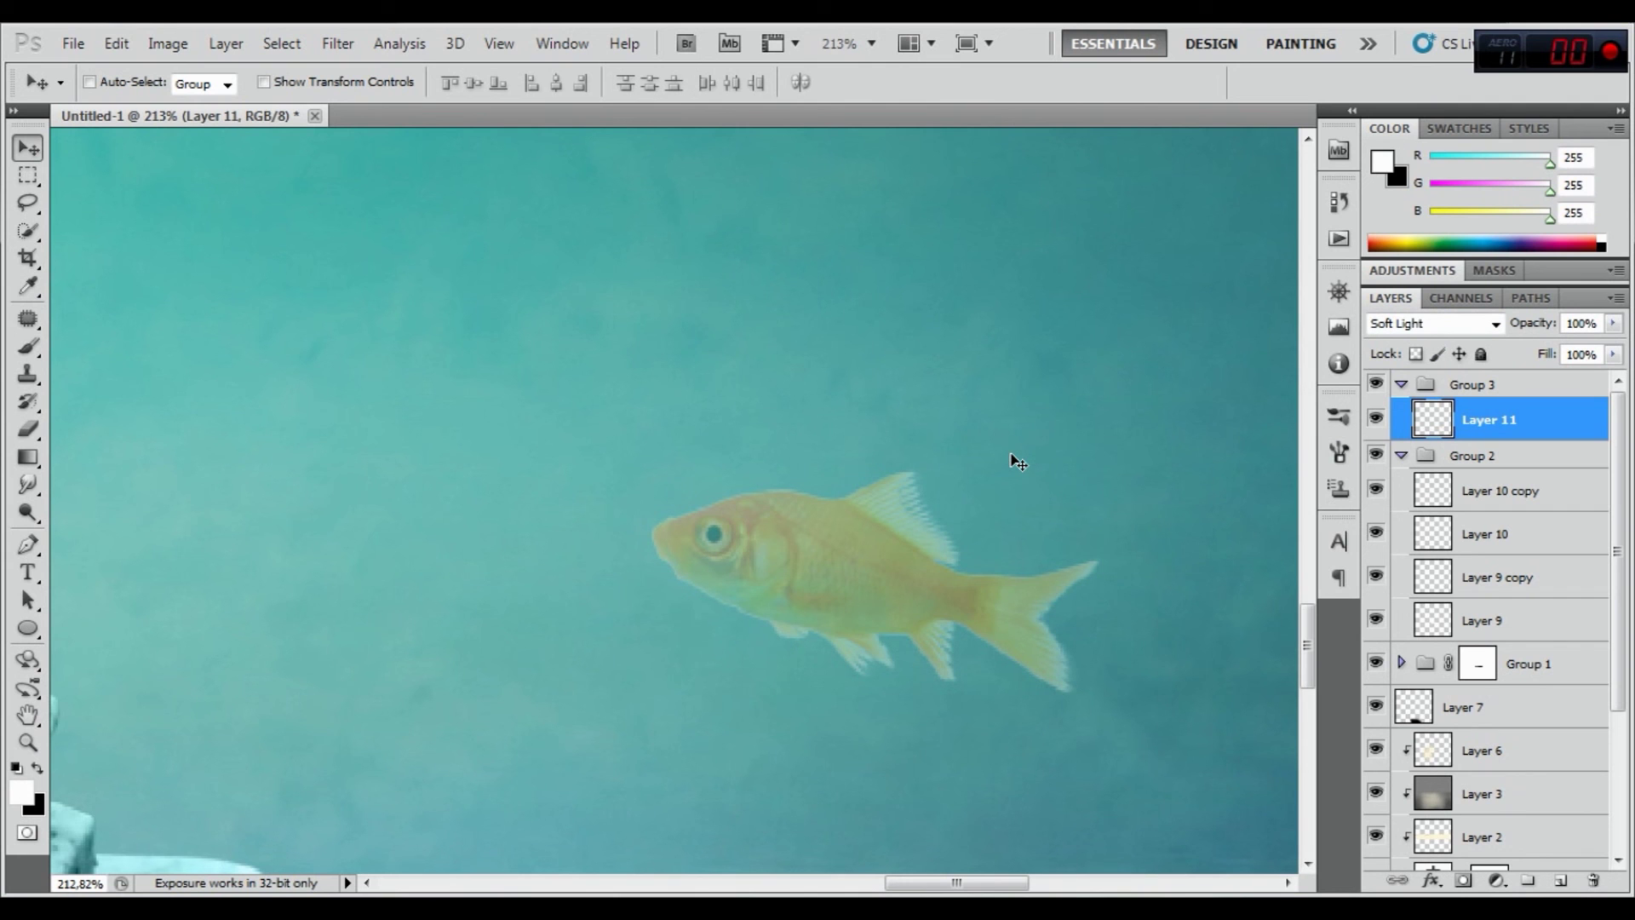
scroll(993, 624, up, 3)
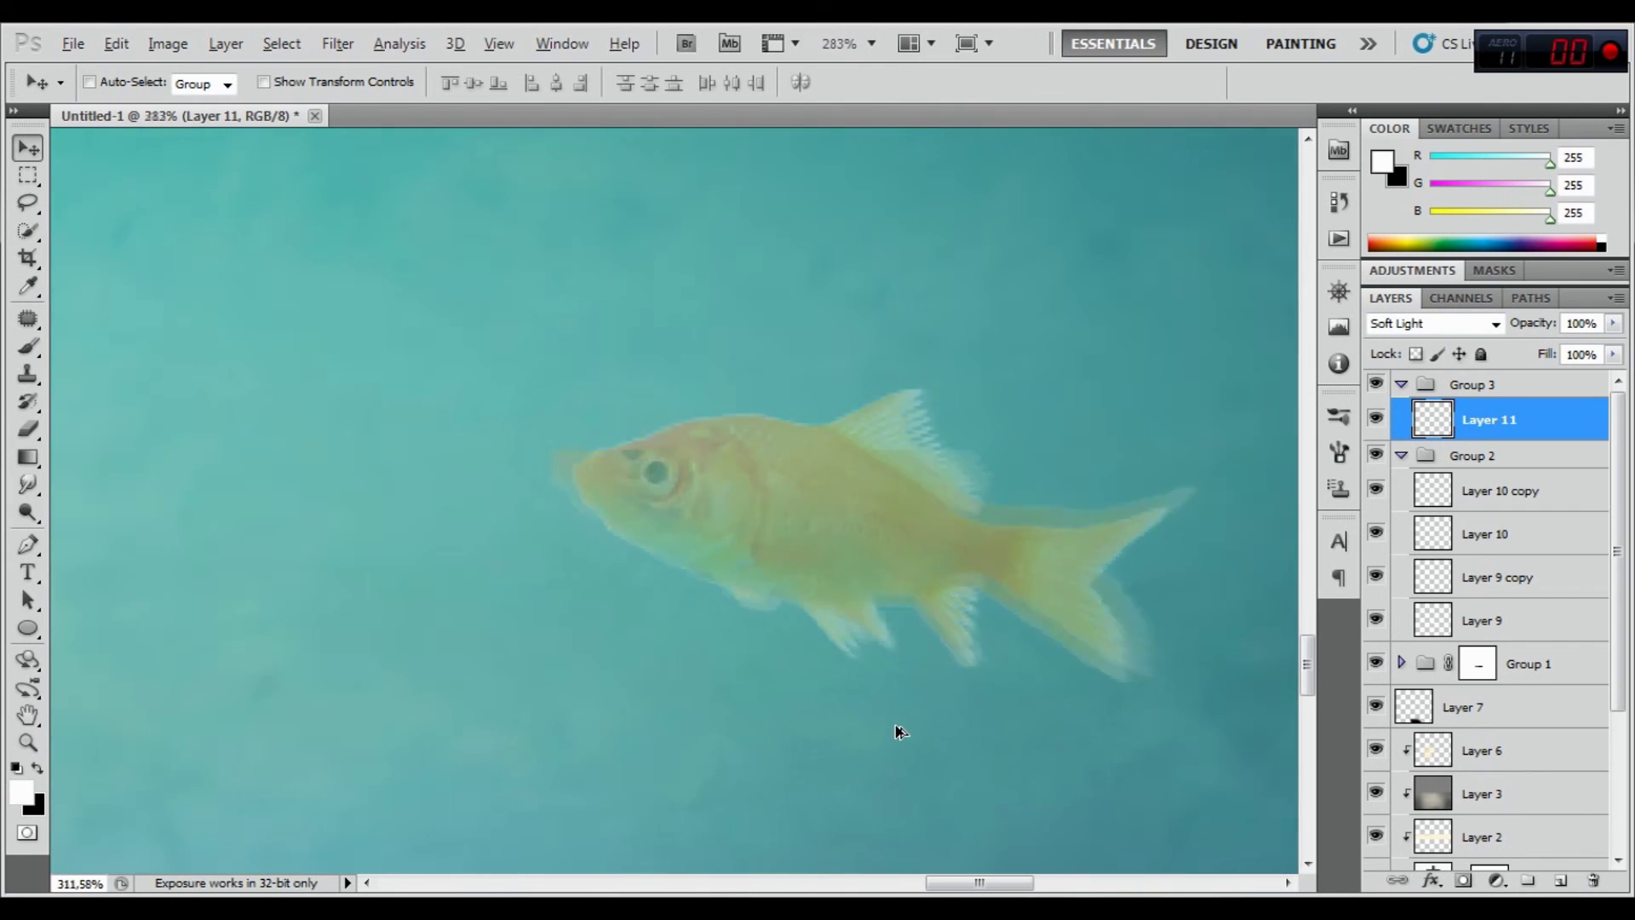
scroll(895, 735, up, 1)
drag(1081, 661, 916, 643)
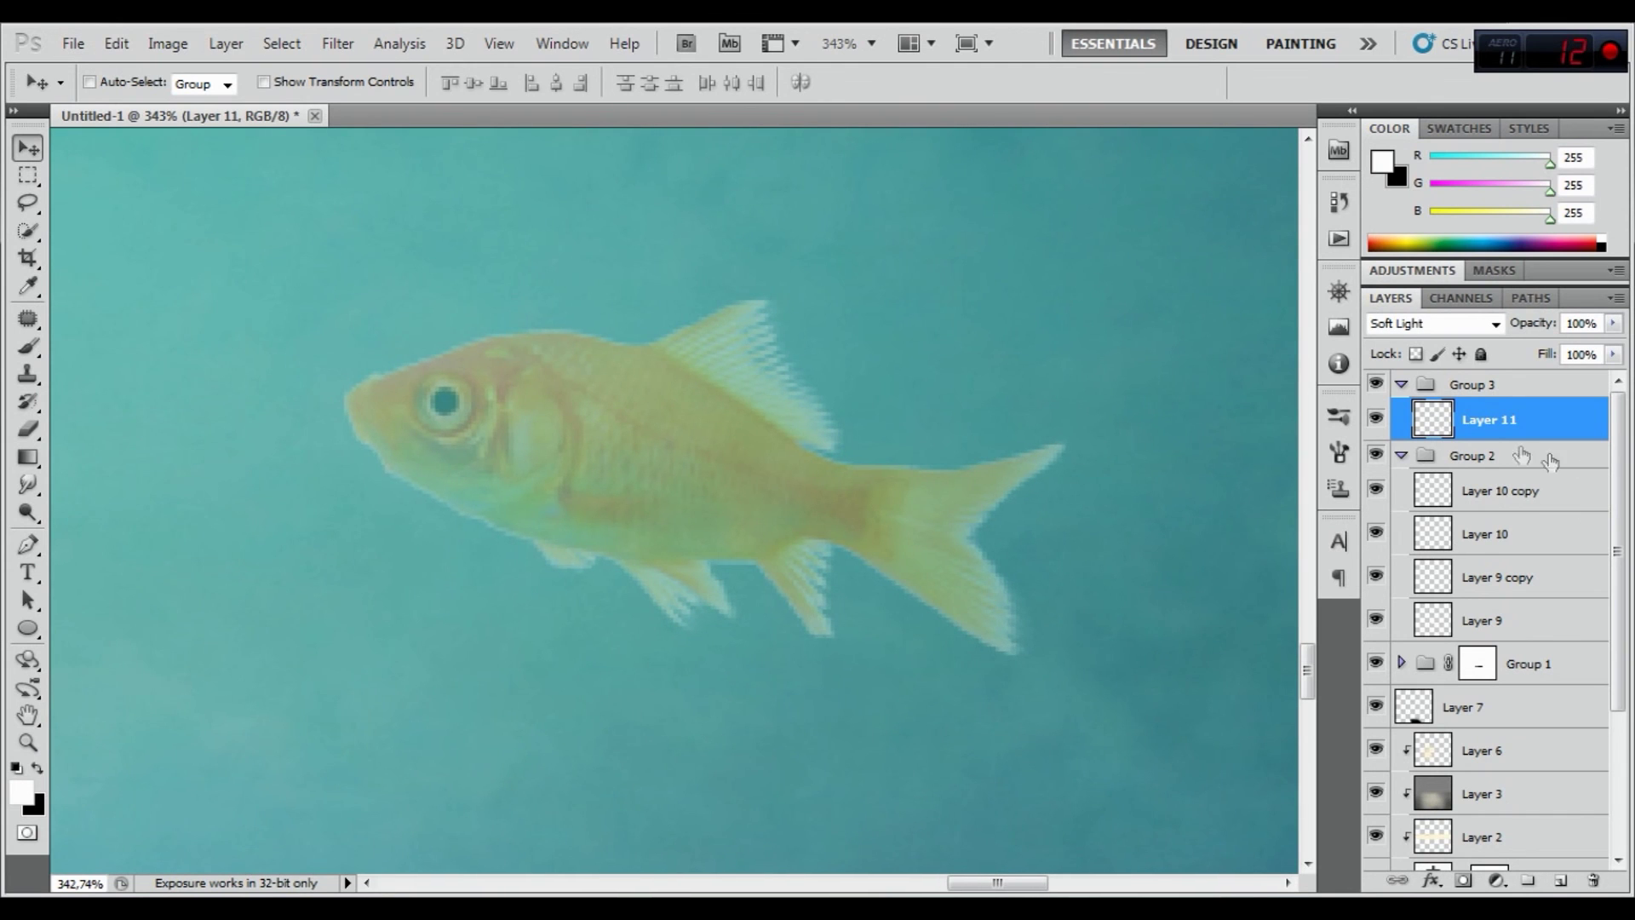
With the Smudge tool and a 28 px brush, soften the lower fin edges
key(r)
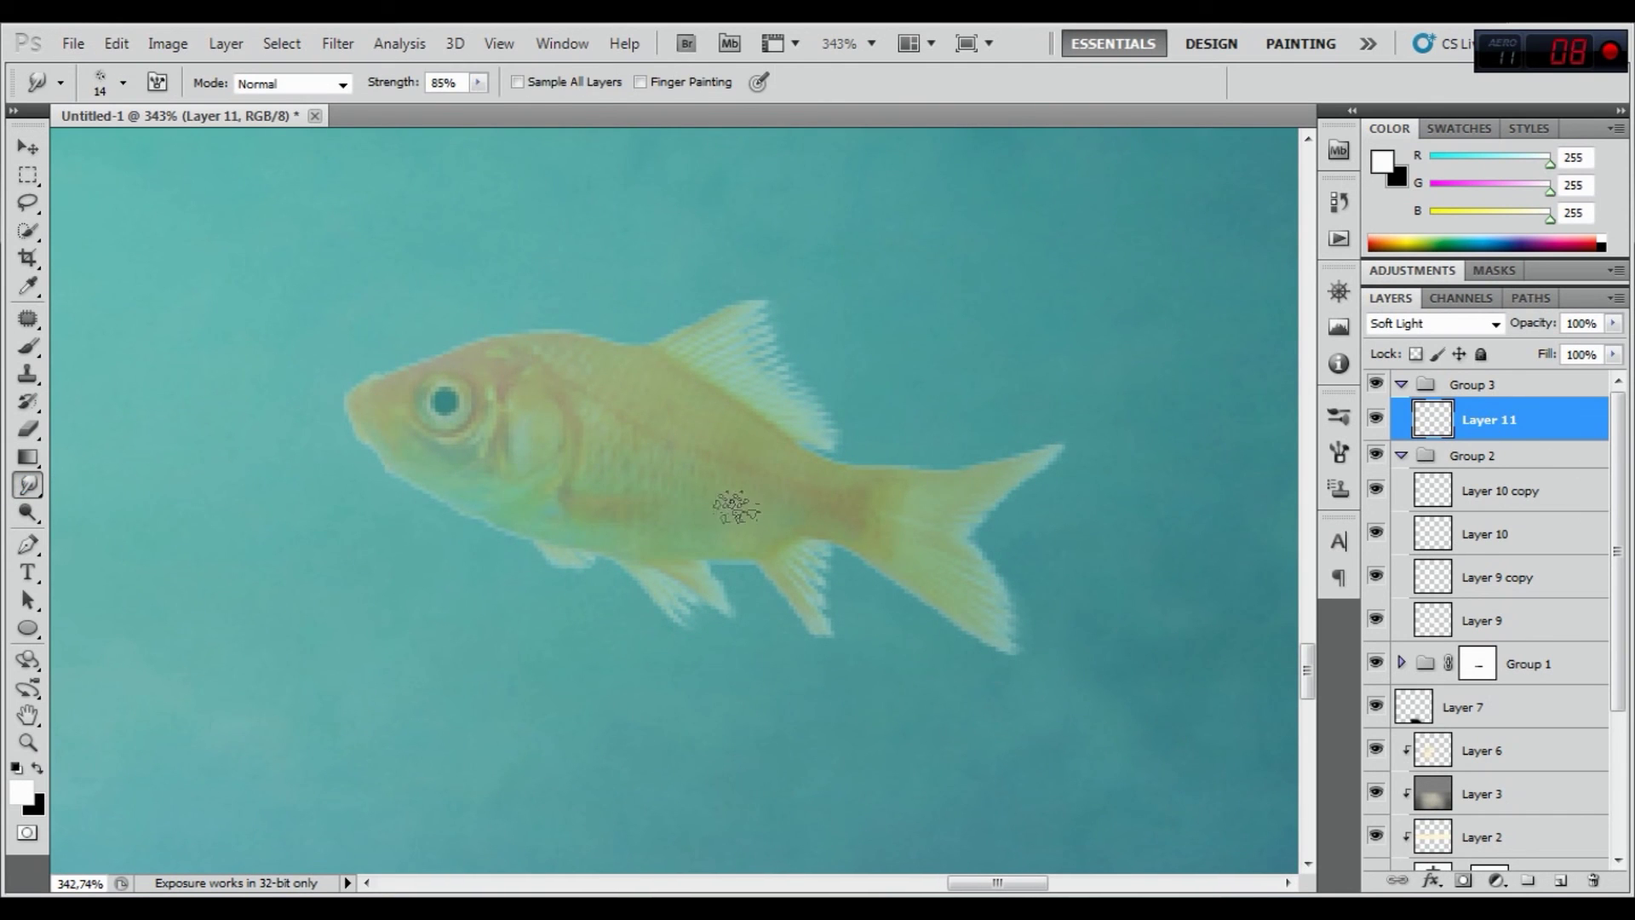
right_click(756, 509)
click(869, 730)
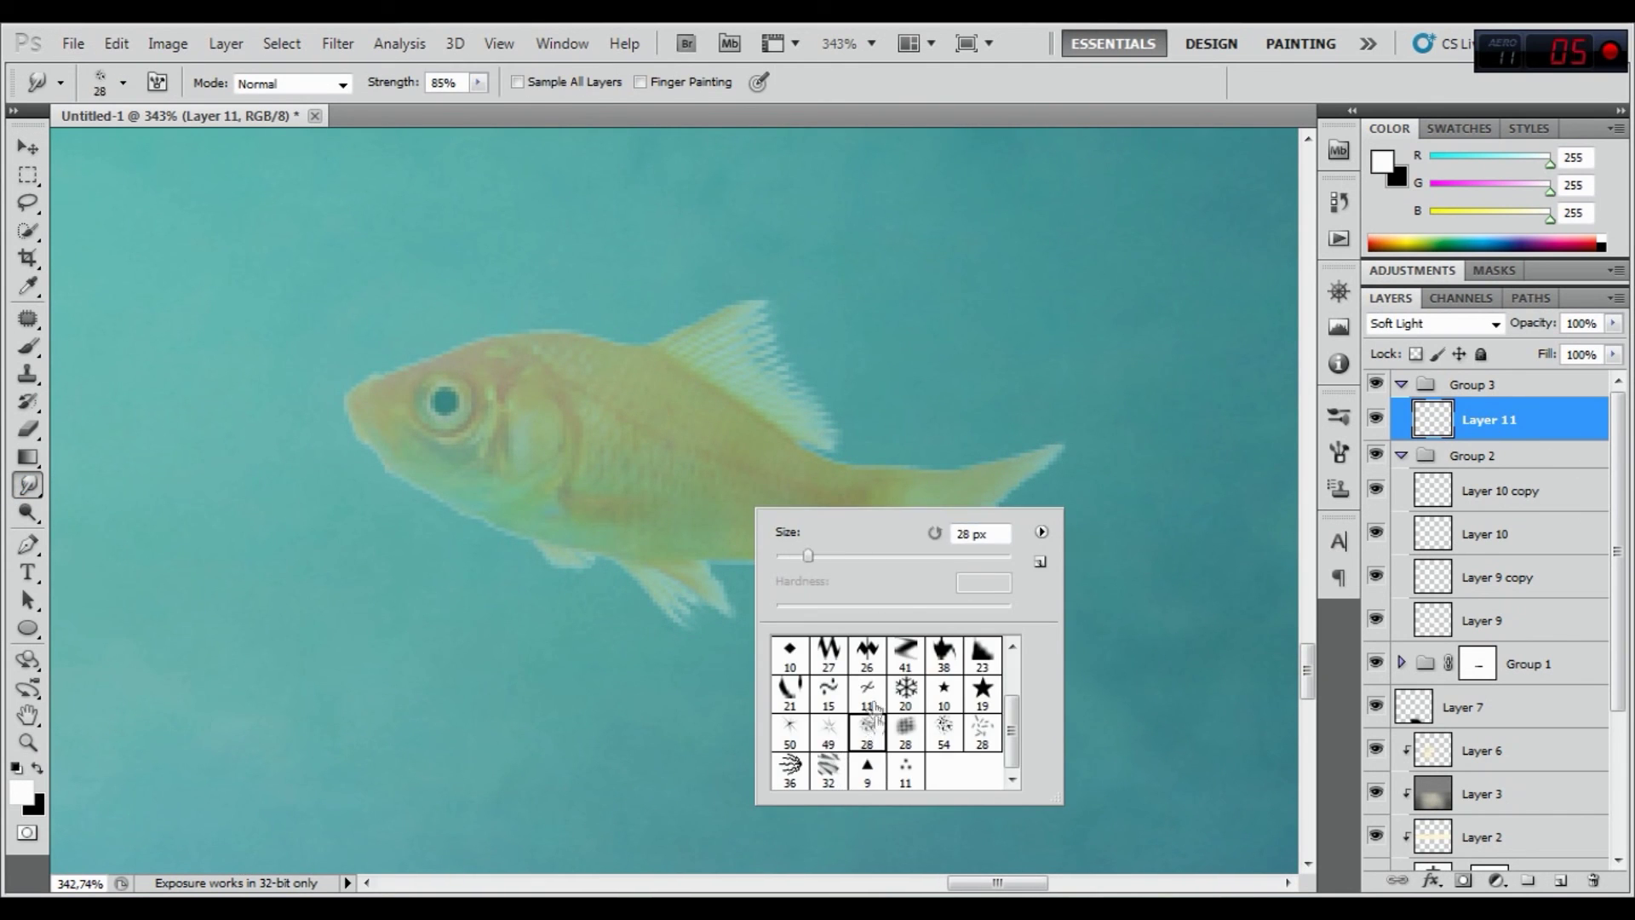
drag(792, 562, 791, 561)
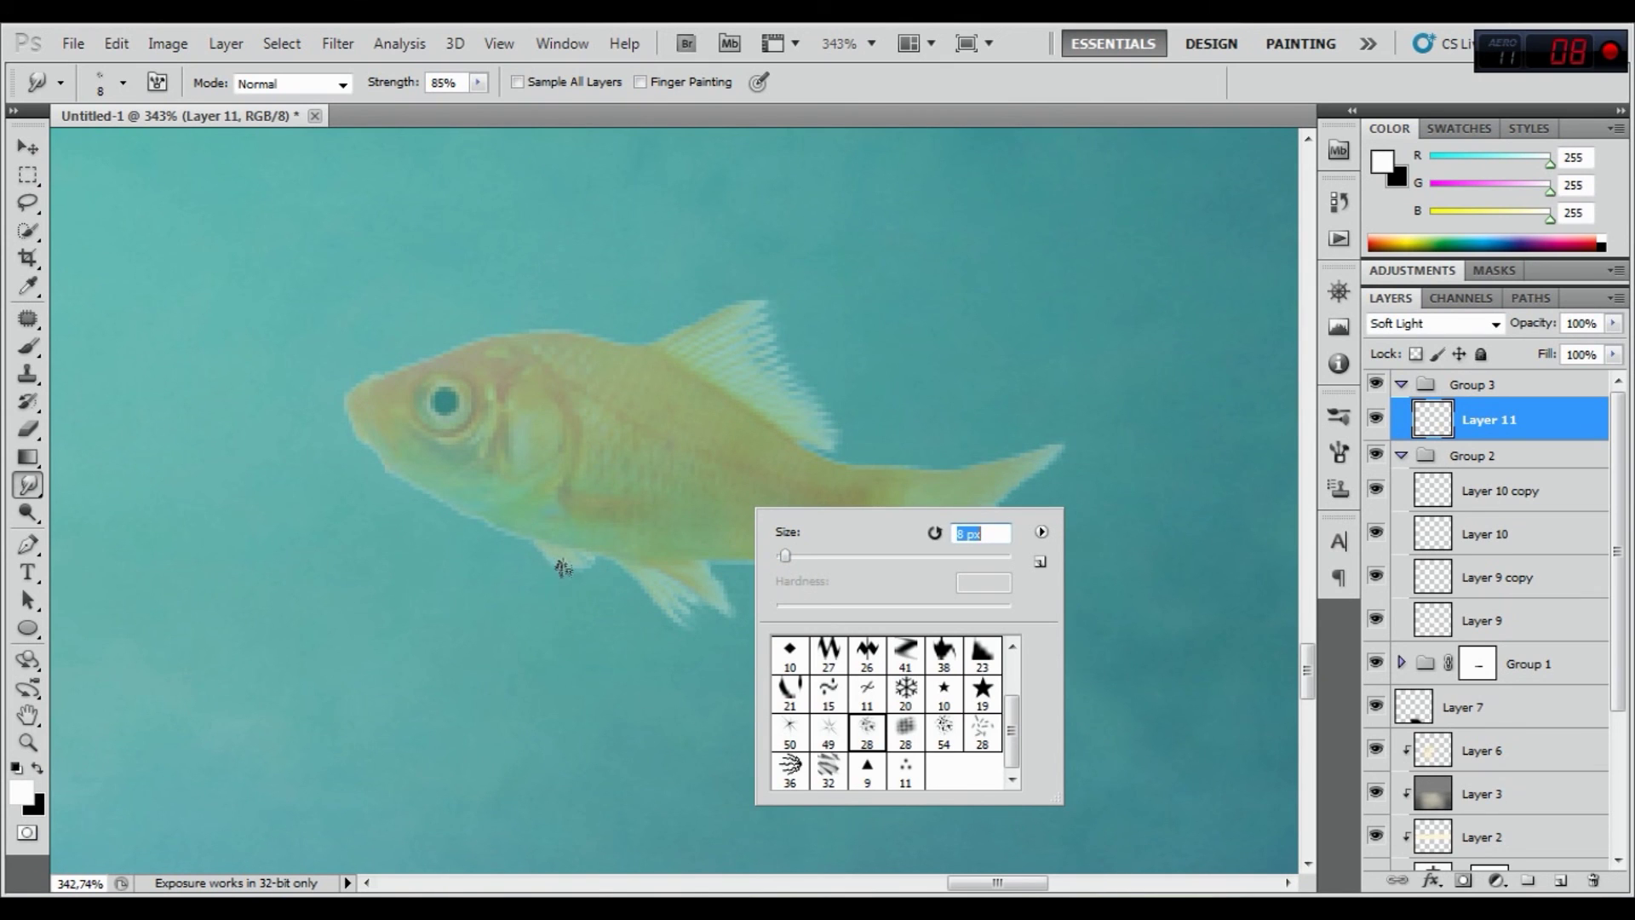
key(Return)
mouse_move(565, 564)
mouse_down()
mouse_move(584, 565)
mouse_move(553, 552)
mouse_up()
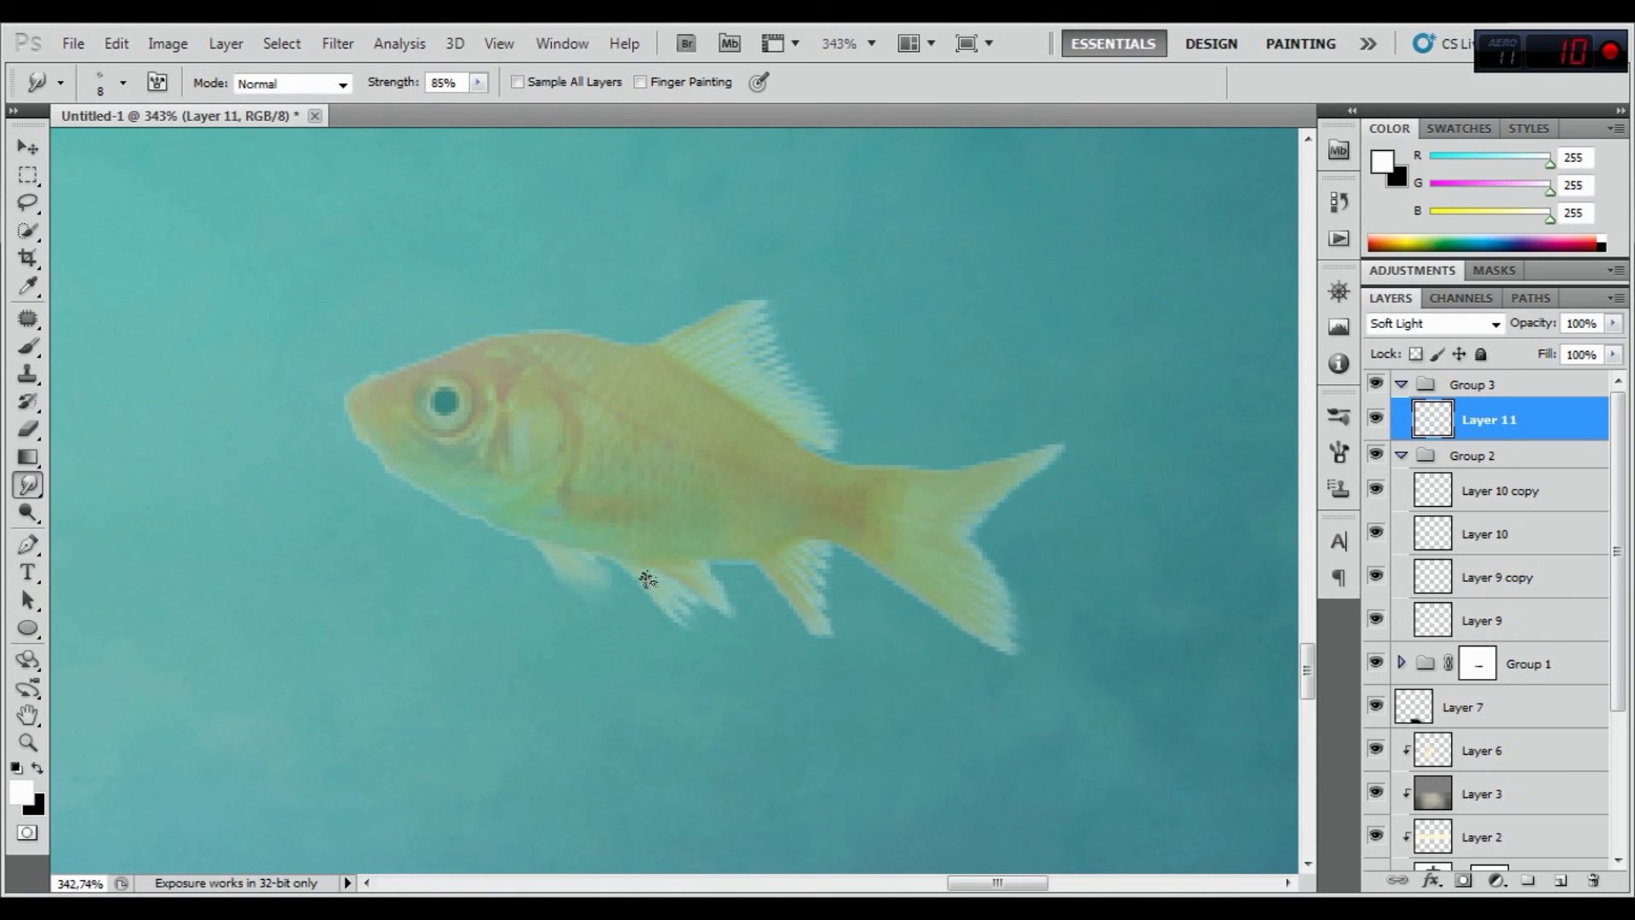
drag(704, 642, 708, 613)
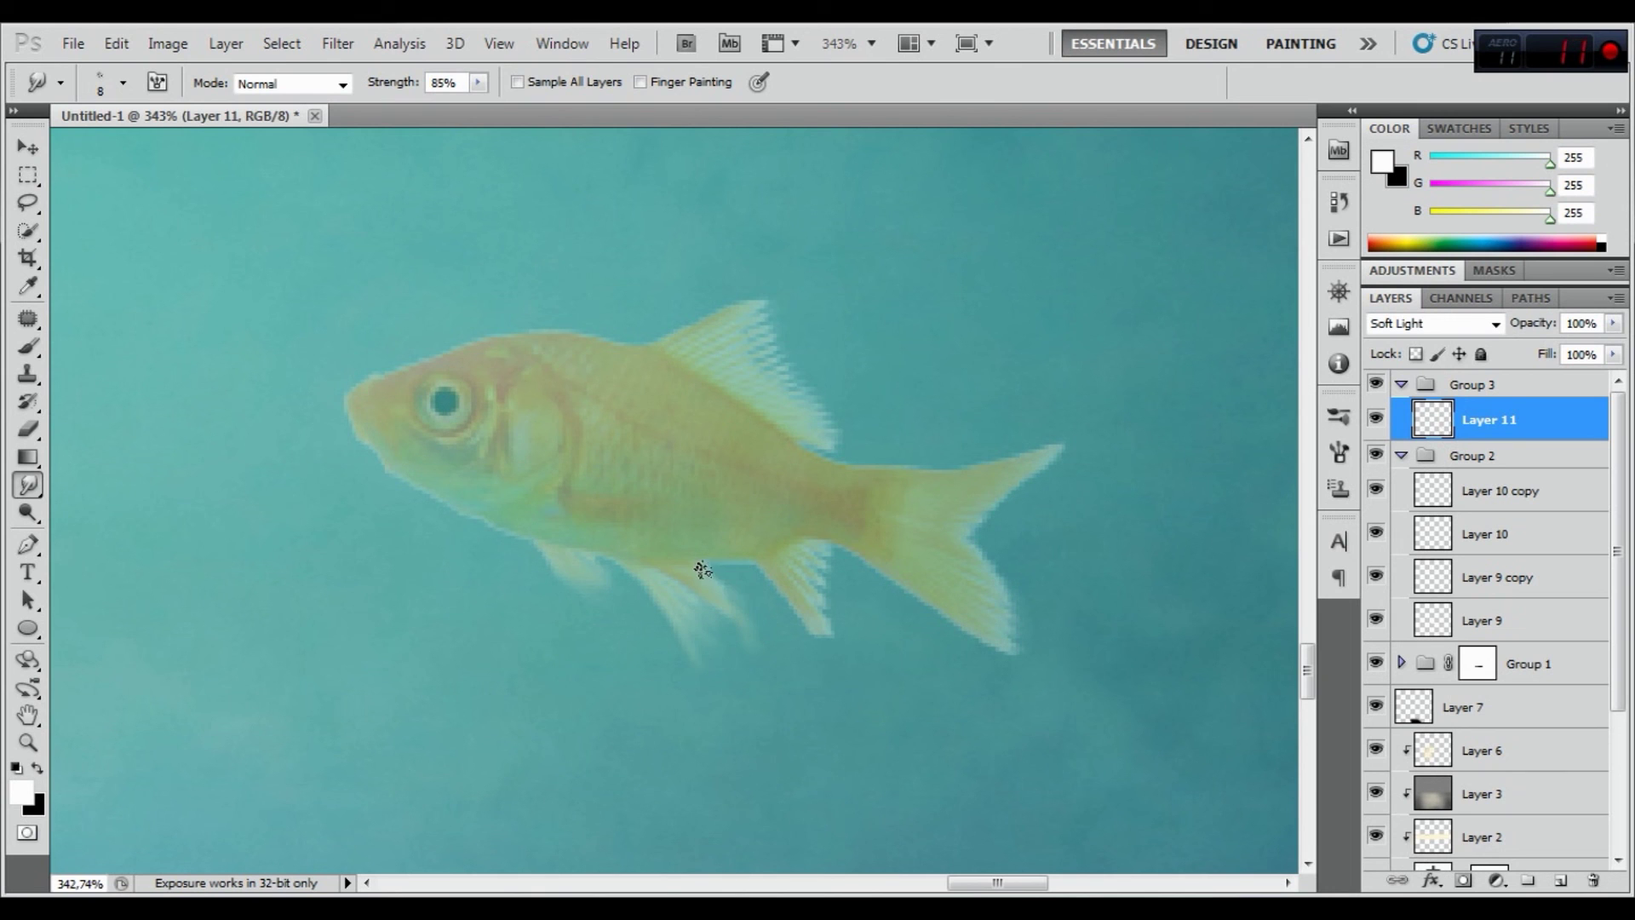
drag(719, 586, 765, 615)
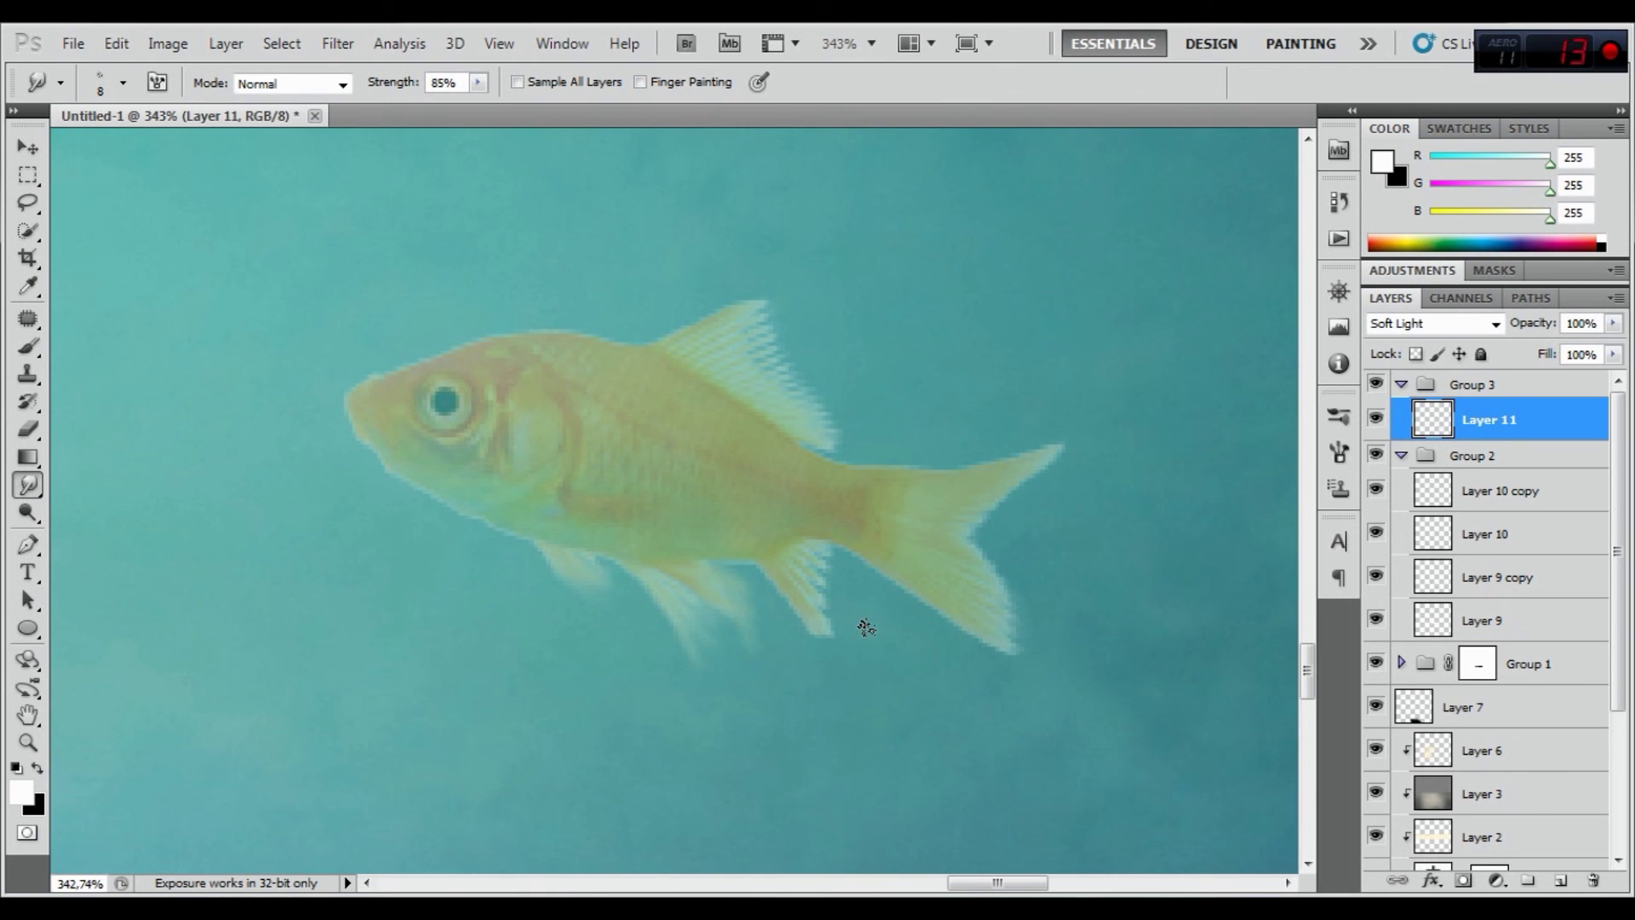
Using a 7 px smudge brush, streak the lower fin and lower tail tips outward
scroll(864, 673, up, 1)
right_click(882, 625)
drag(933, 637, 918, 639)
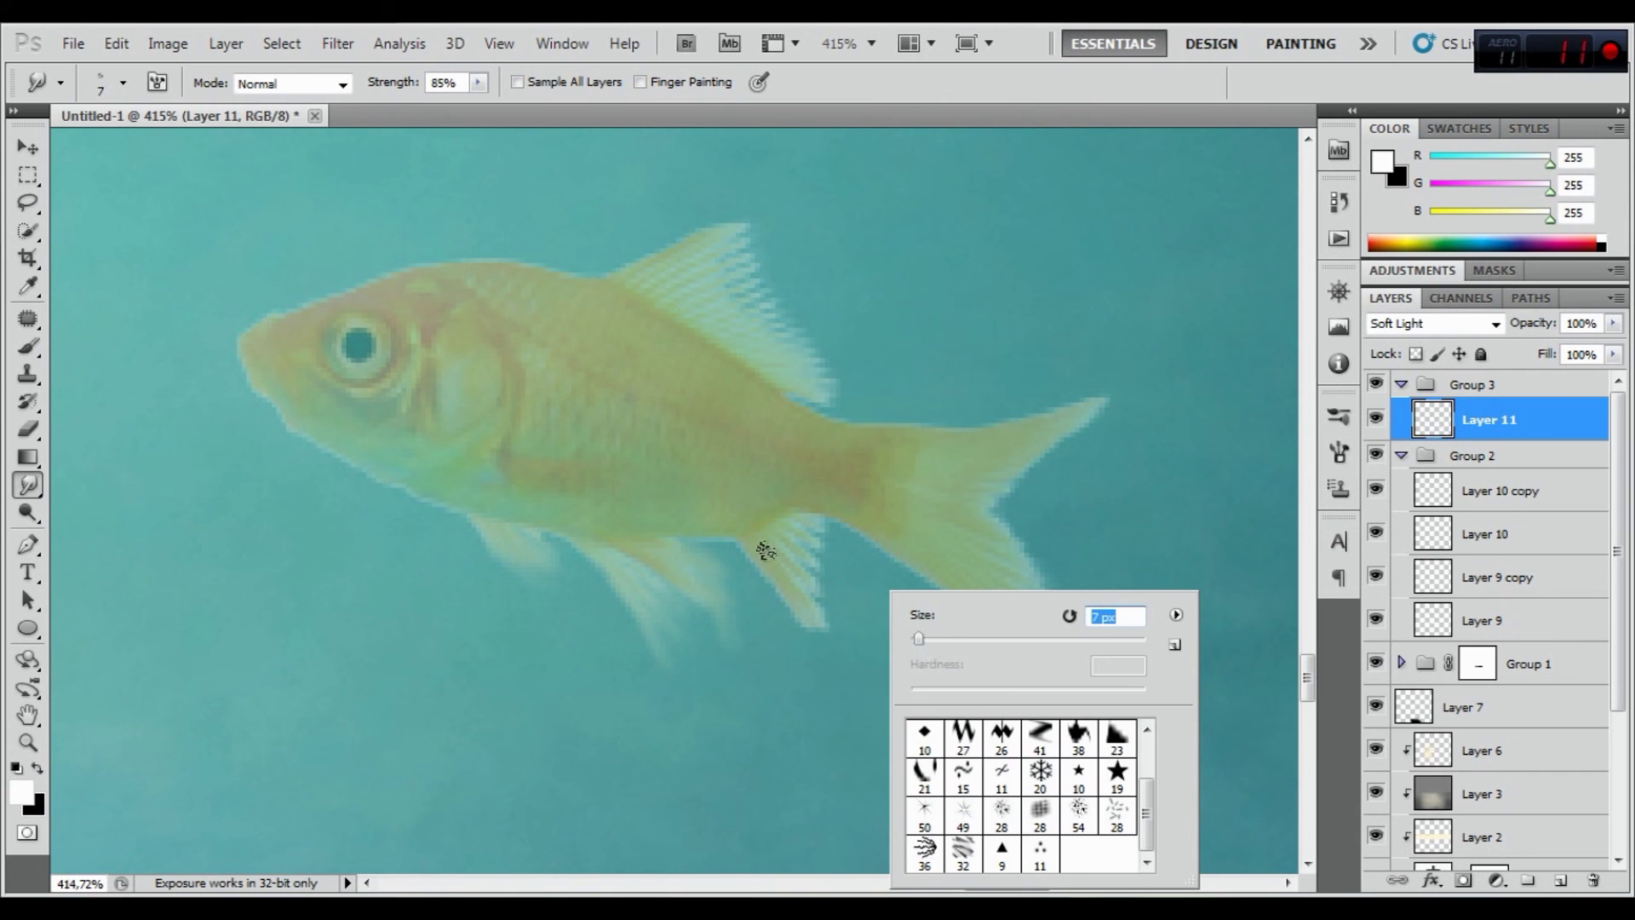
drag(822, 622, 854, 679)
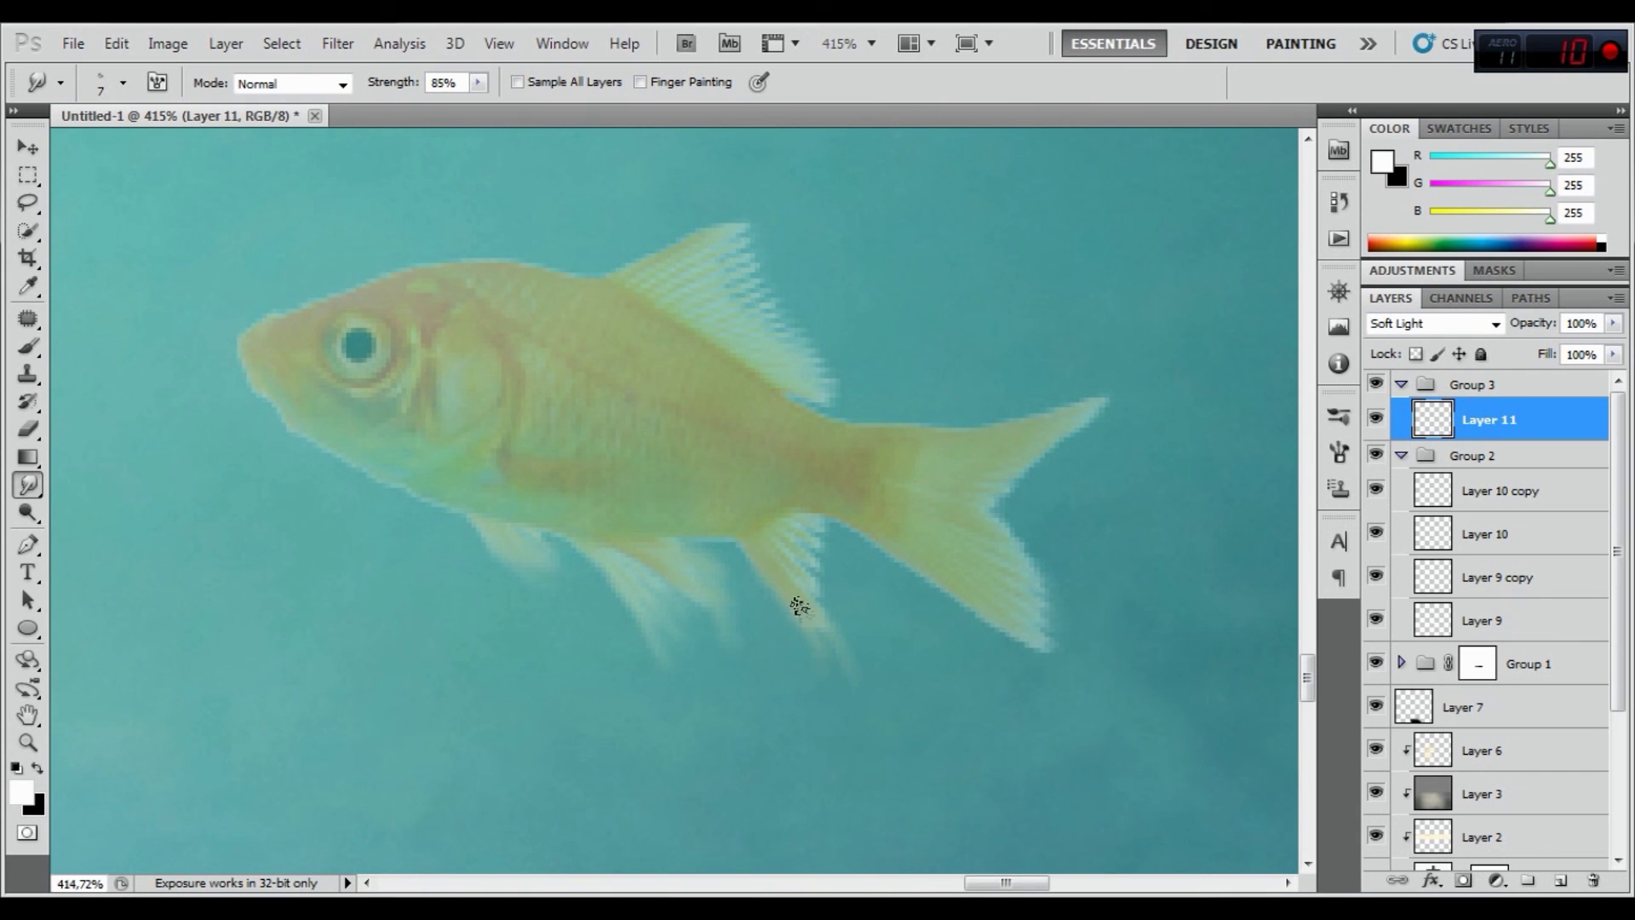
mouse_move(792, 564)
mouse_down()
mouse_move(810, 533)
mouse_move(836, 562)
mouse_move(799, 544)
mouse_move(802, 570)
mouse_up()
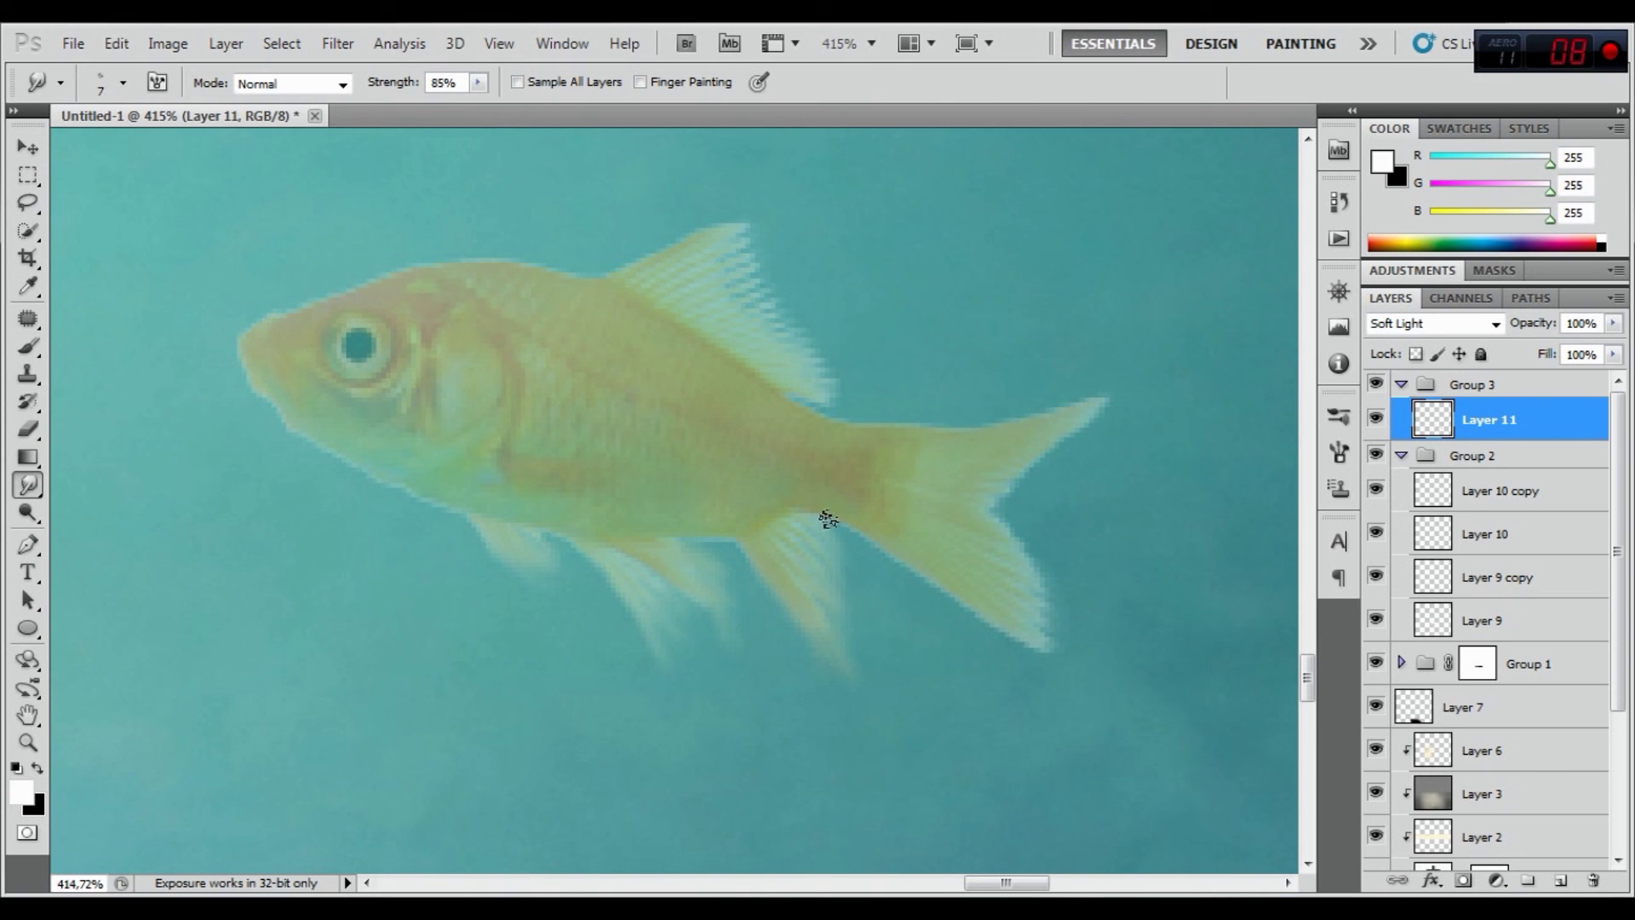
mouse_move(1006, 634)
mouse_down()
mouse_move(985, 627)
mouse_move(1004, 642)
mouse_move(1011, 621)
mouse_up()
Using a 10 px smudge brush, stretch the upper and lower tail lobes outward
right_click(1143, 668)
drag(1137, 639, 1141, 641)
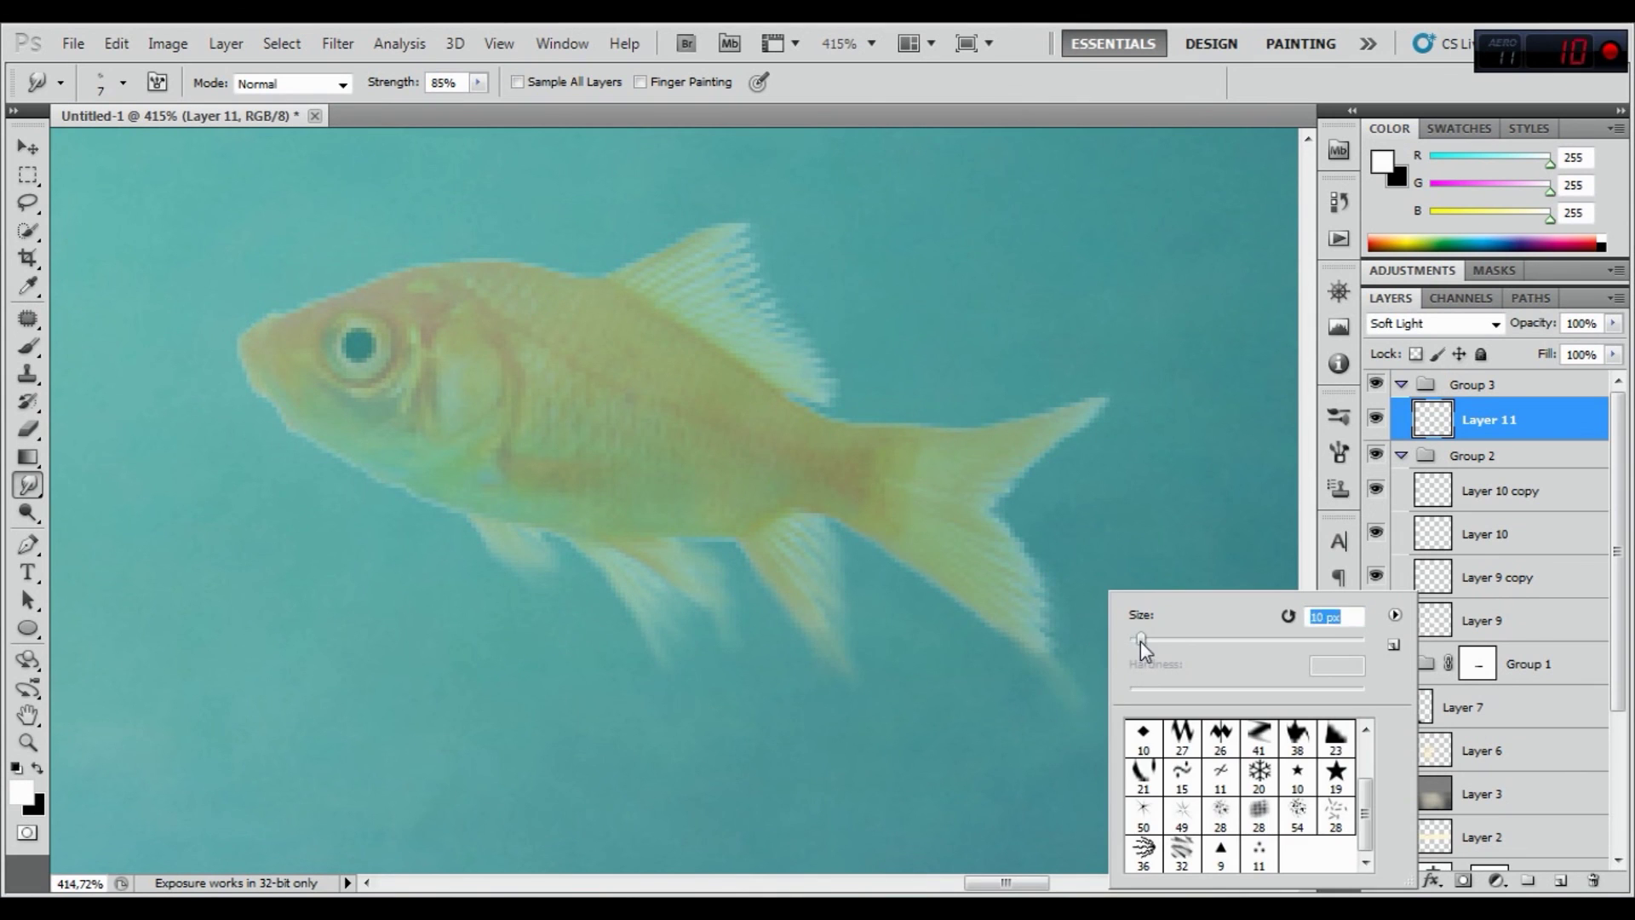
click(1066, 664)
drag(1087, 706, 1120, 718)
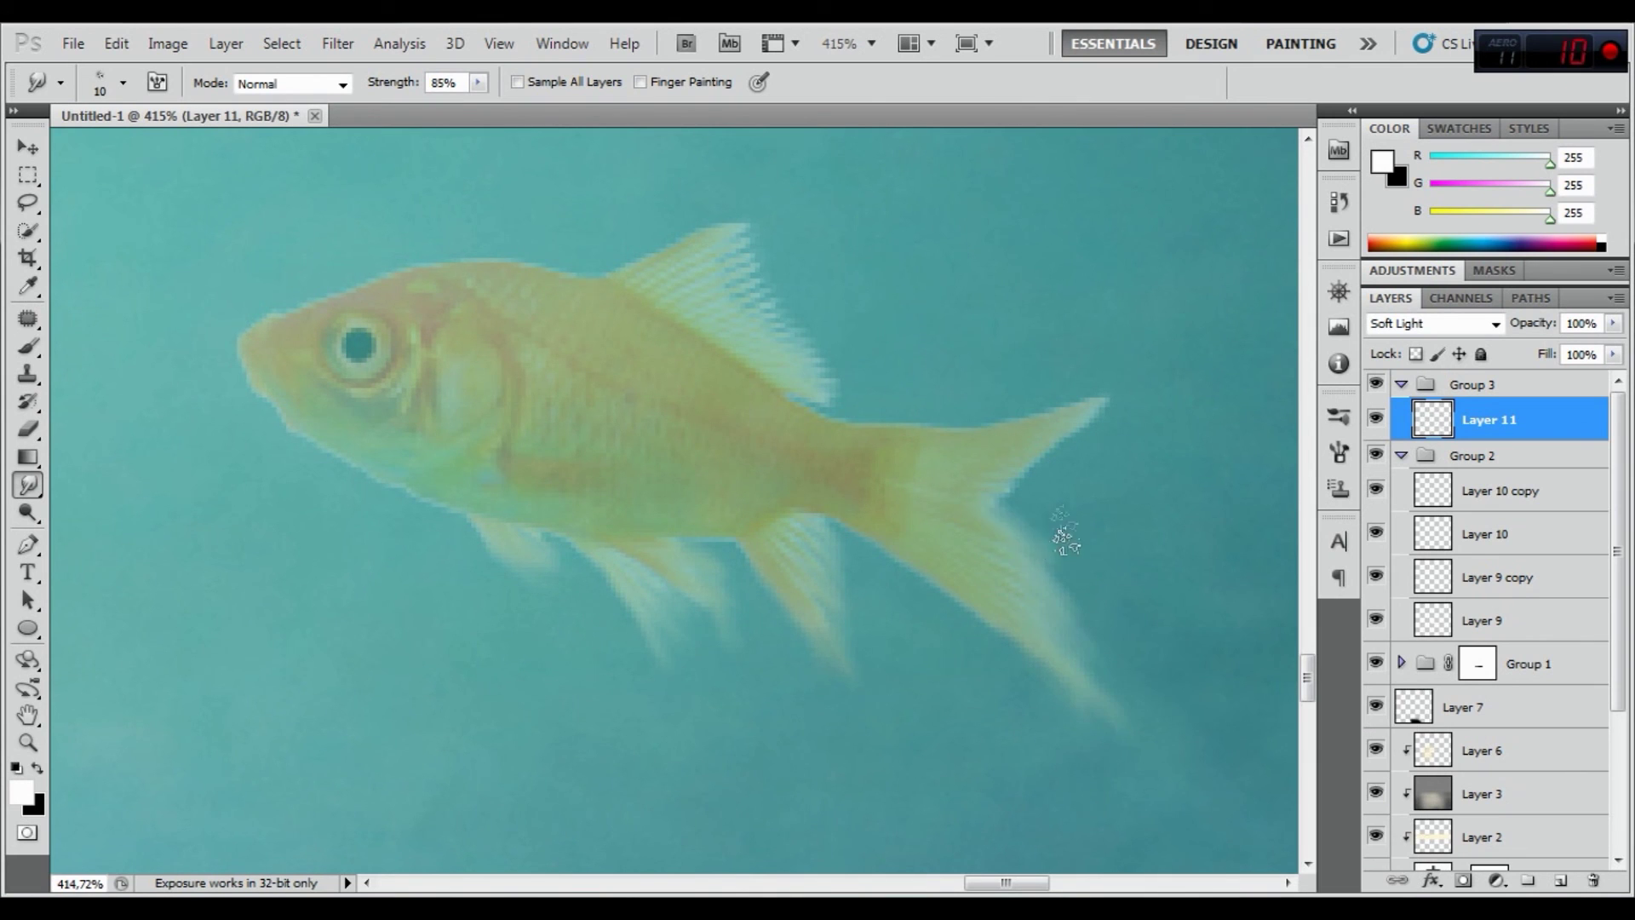
mouse_move(1088, 438)
mouse_down()
mouse_move(1137, 392)
mouse_move(1163, 400)
mouse_move(1092, 420)
mouse_move(1214, 313)
mouse_up()
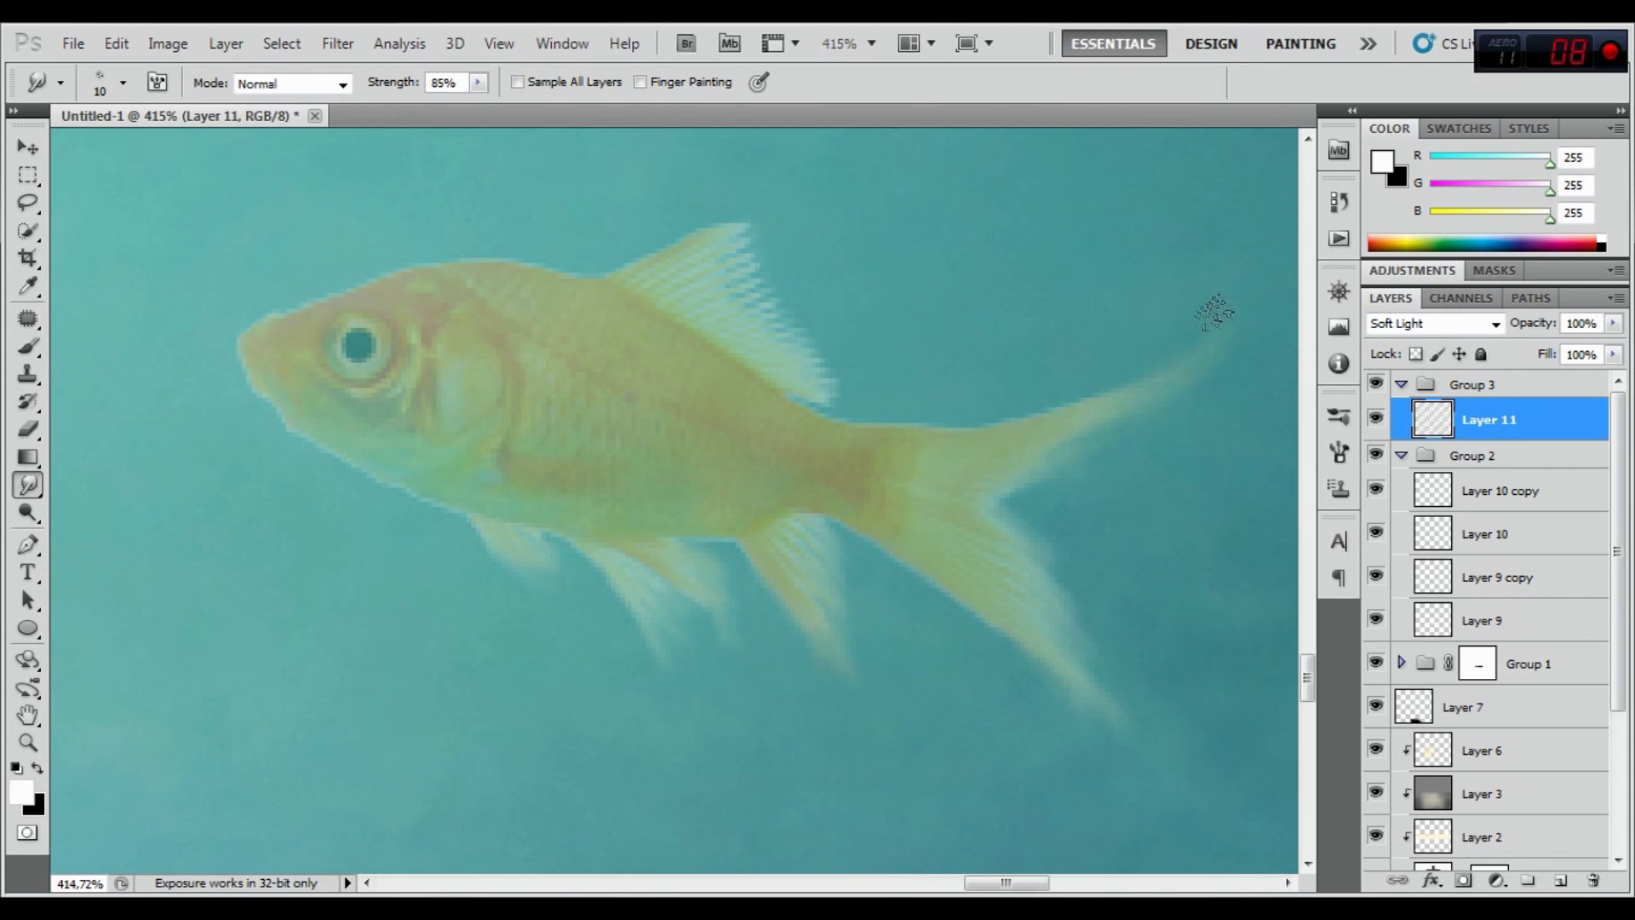
mouse_move(1011, 464)
mouse_down()
mouse_move(1046, 620)
mouse_move(1133, 728)
mouse_up()
Smudge the dorsal fin's top edge and tip into outward wisps
mouse_move(852, 289)
mouse_down()
mouse_move(942, 413)
mouse_move(940, 438)
mouse_up()
right_click(894, 383)
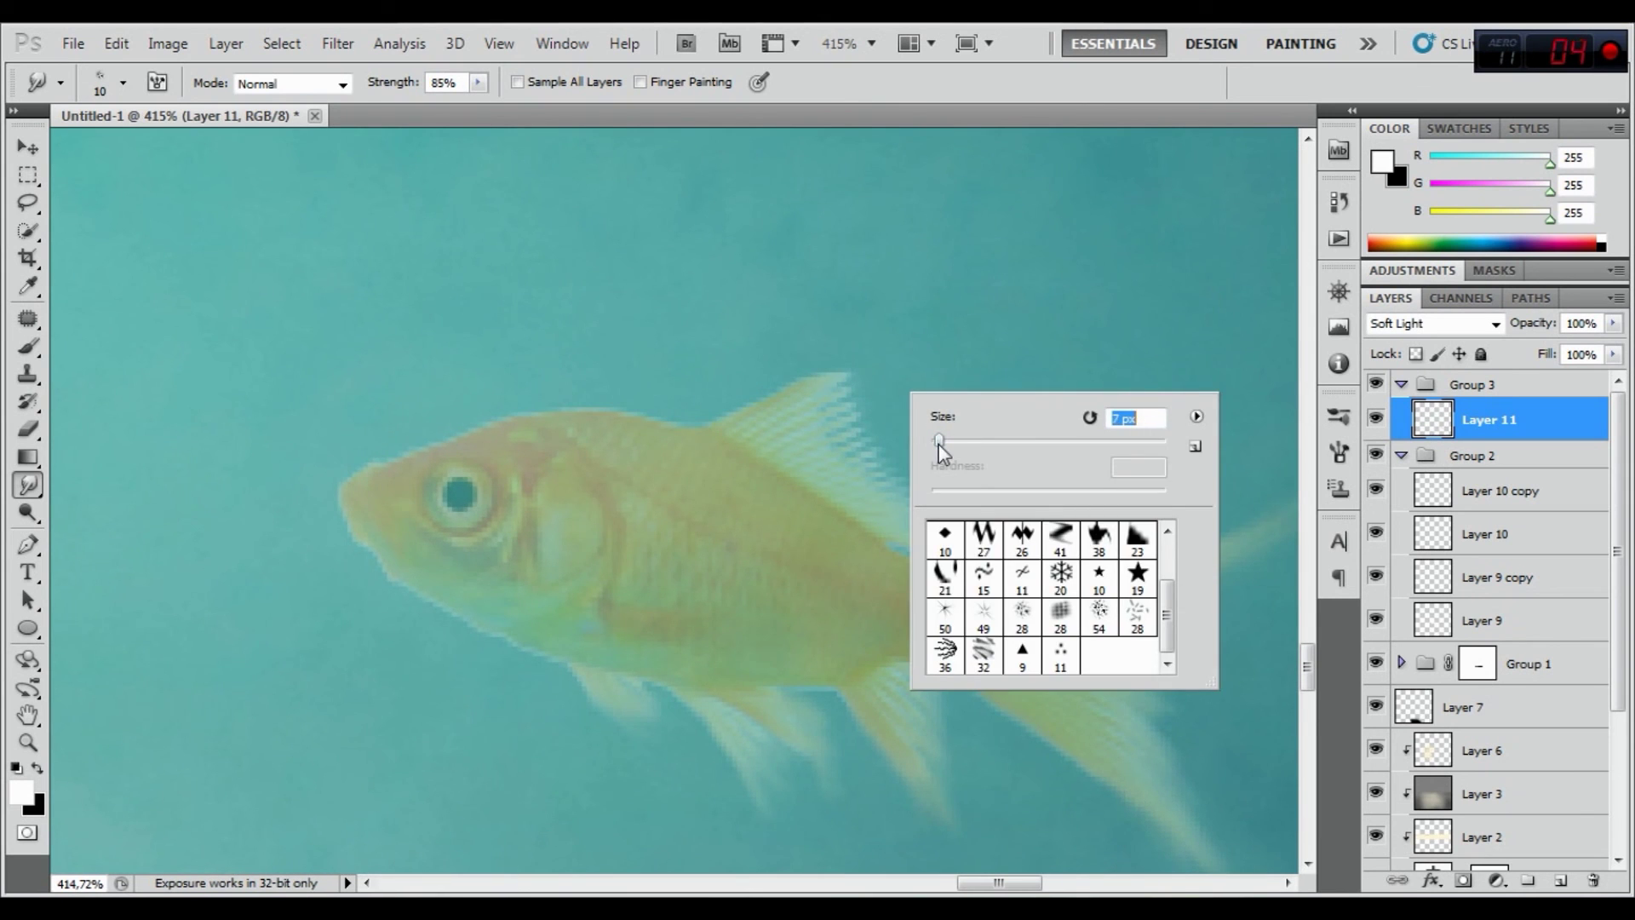
drag(810, 385, 886, 358)
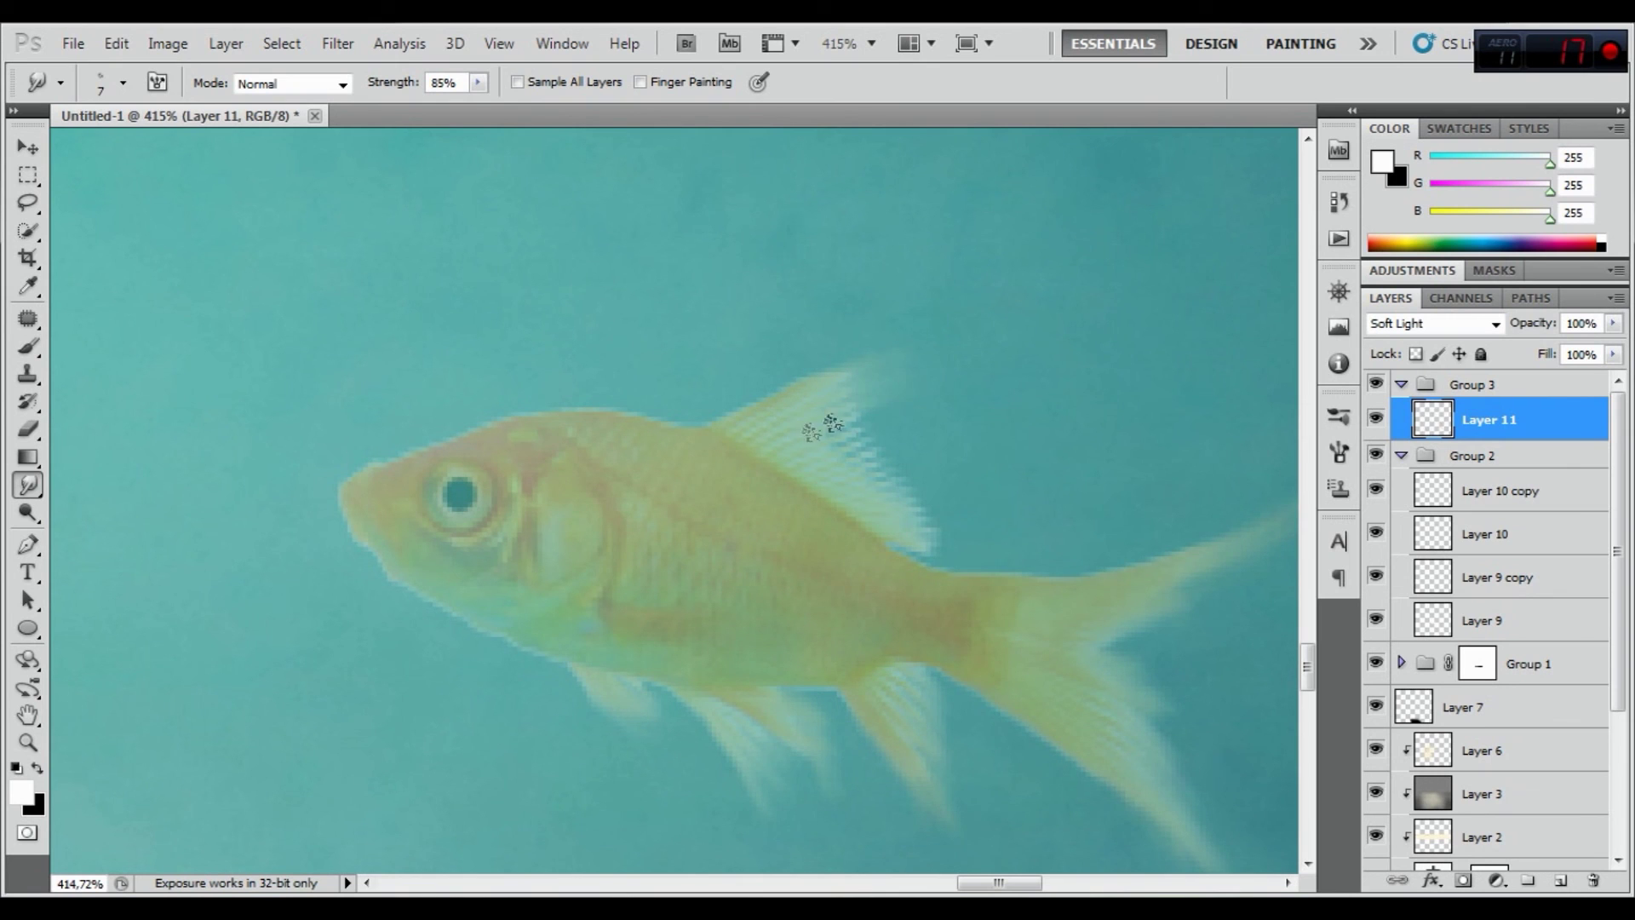
drag(808, 434, 942, 540)
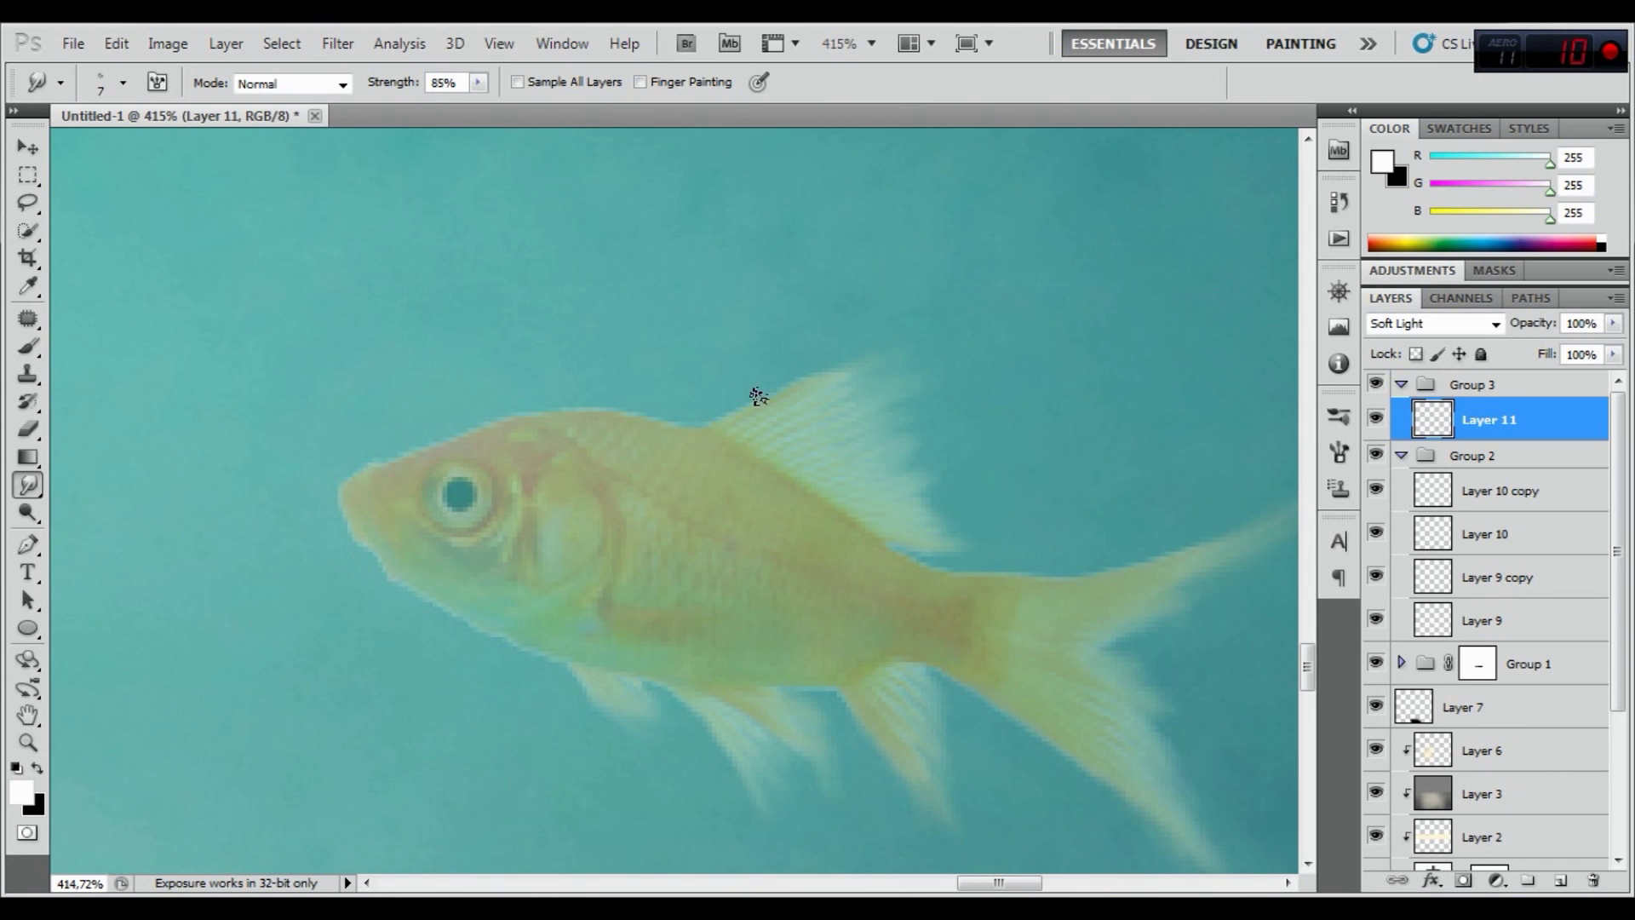
drag(825, 427, 937, 379)
scroll(925, 432, down, 3)
scroll(978, 526, up, 1)
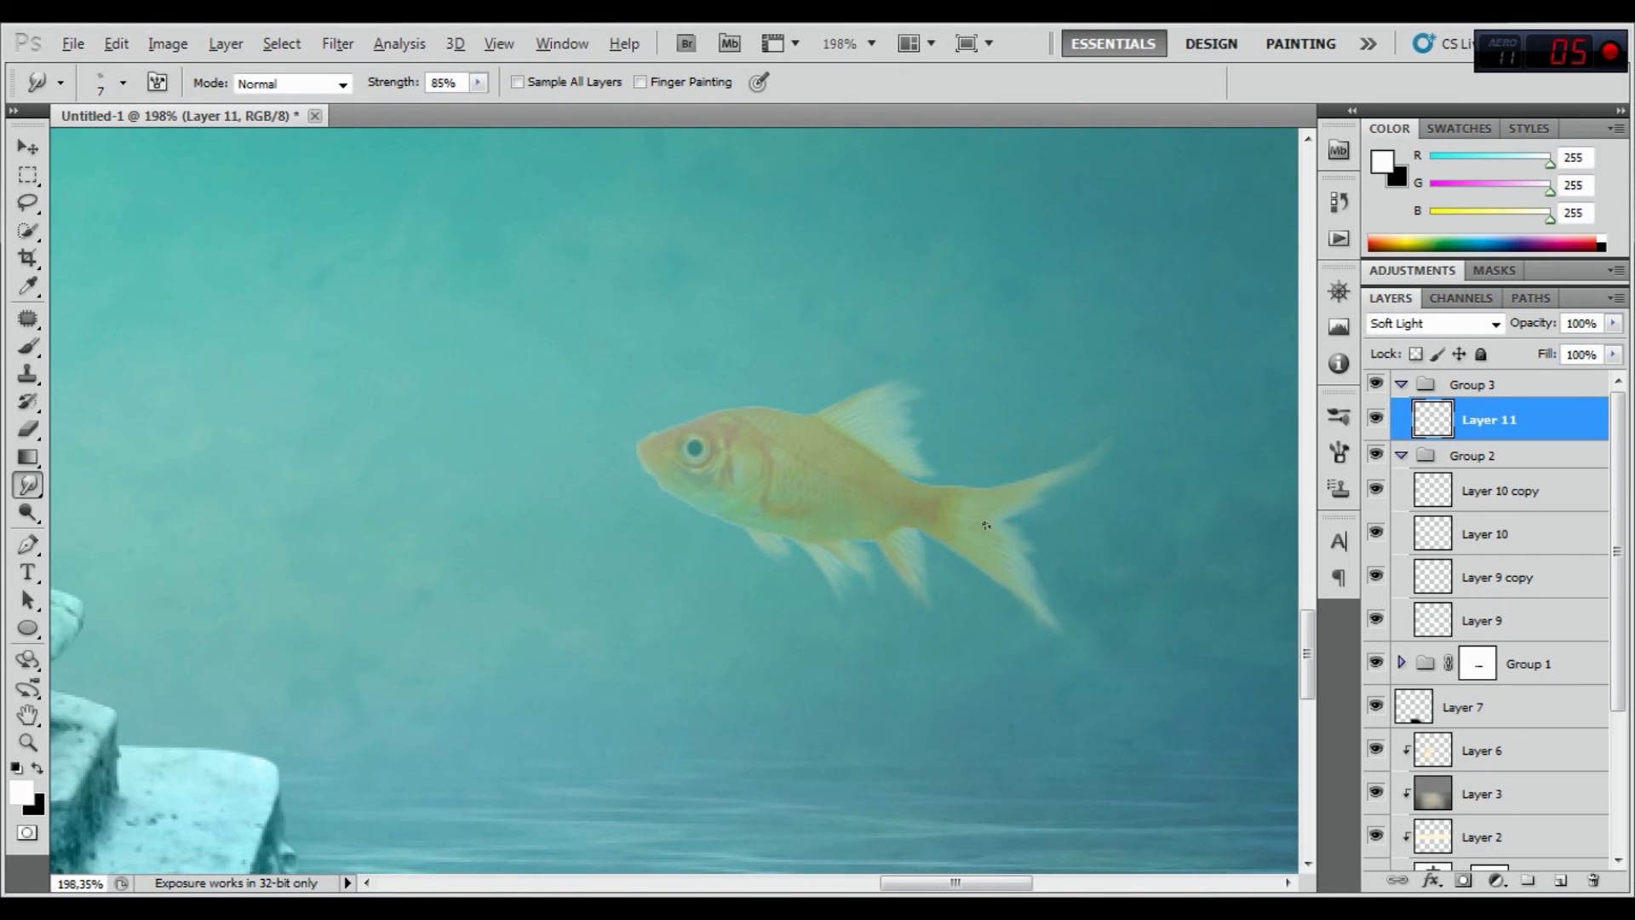
right_click(1482, 409)
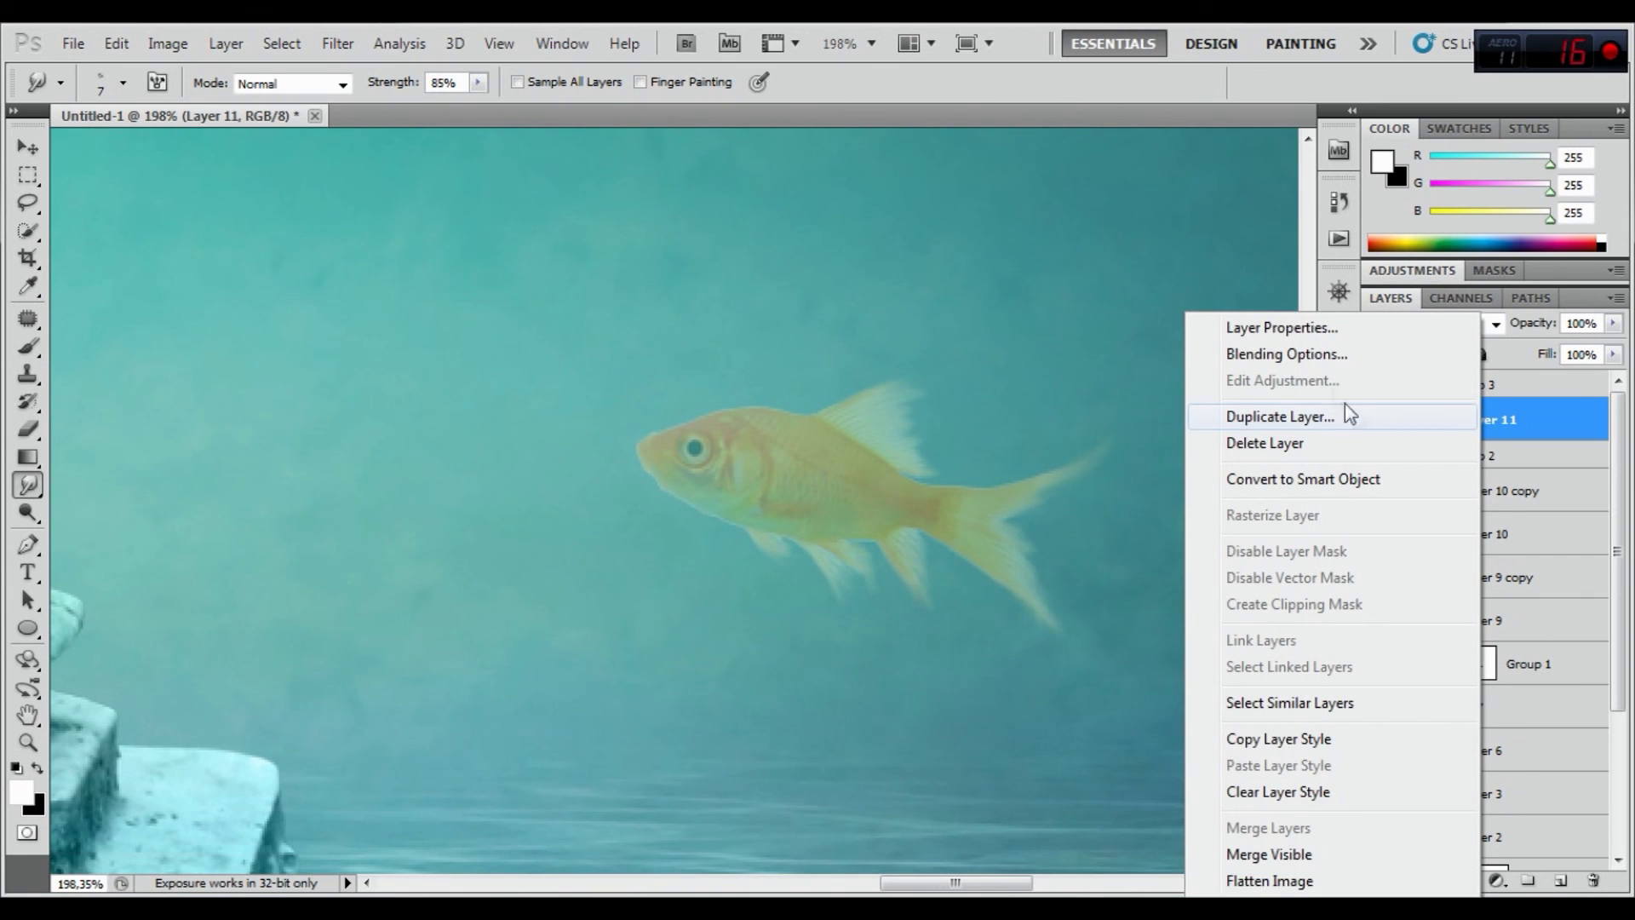
Give Layer 11 a light-cyan (51e0db) Color Dodge Inner Shadow, sized about 5 px
click(1306, 356)
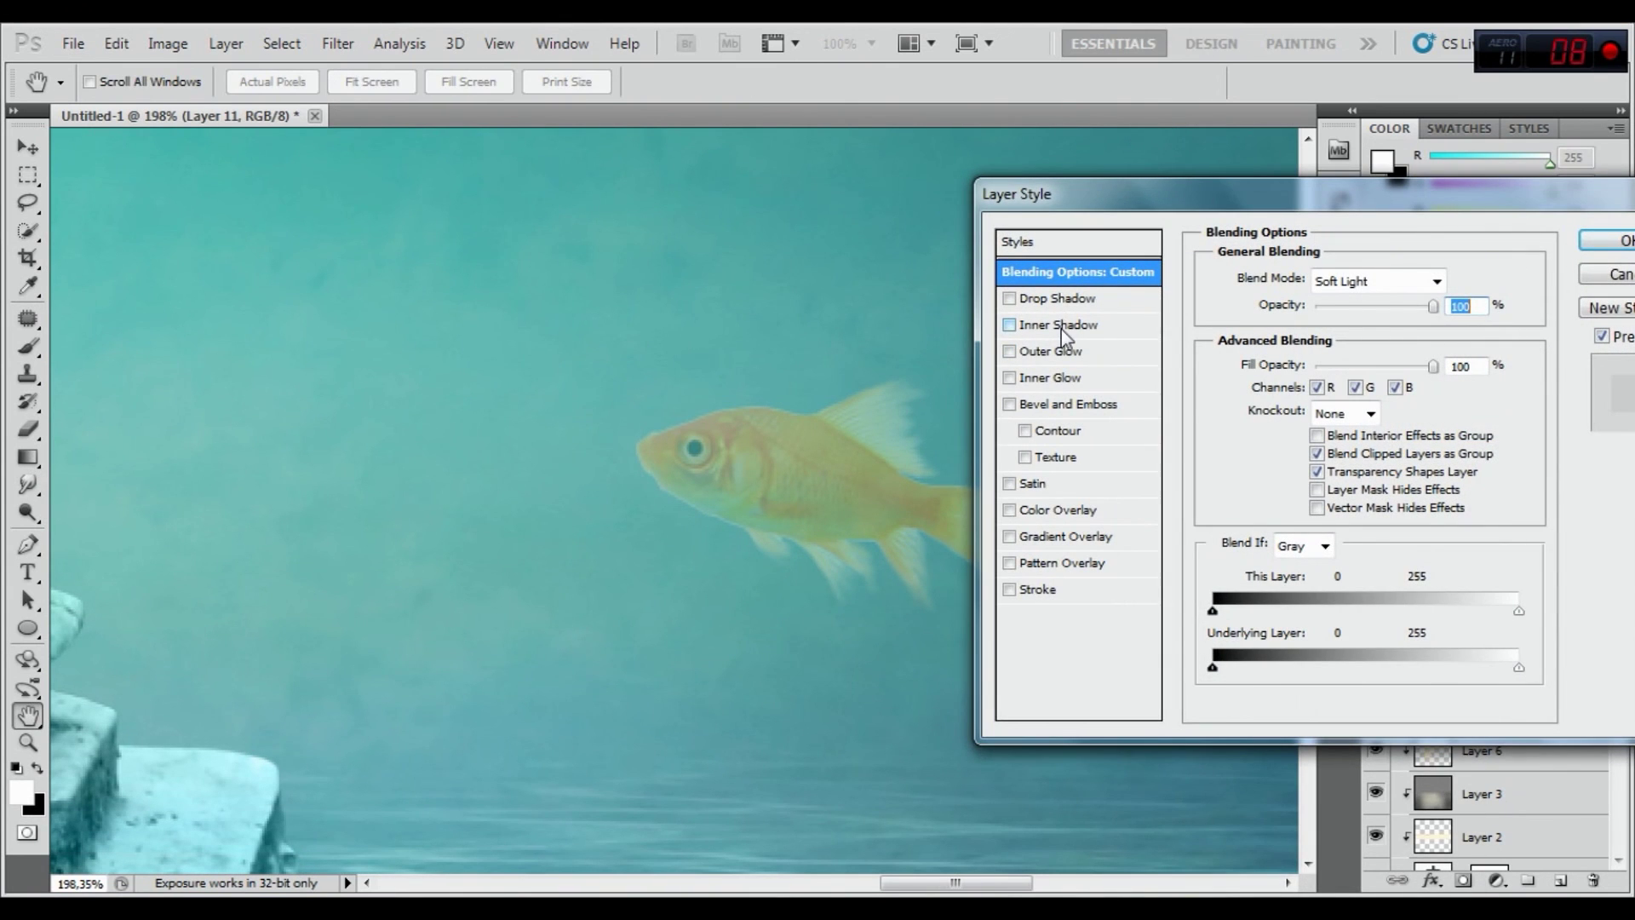
click(1061, 324)
click(1447, 280)
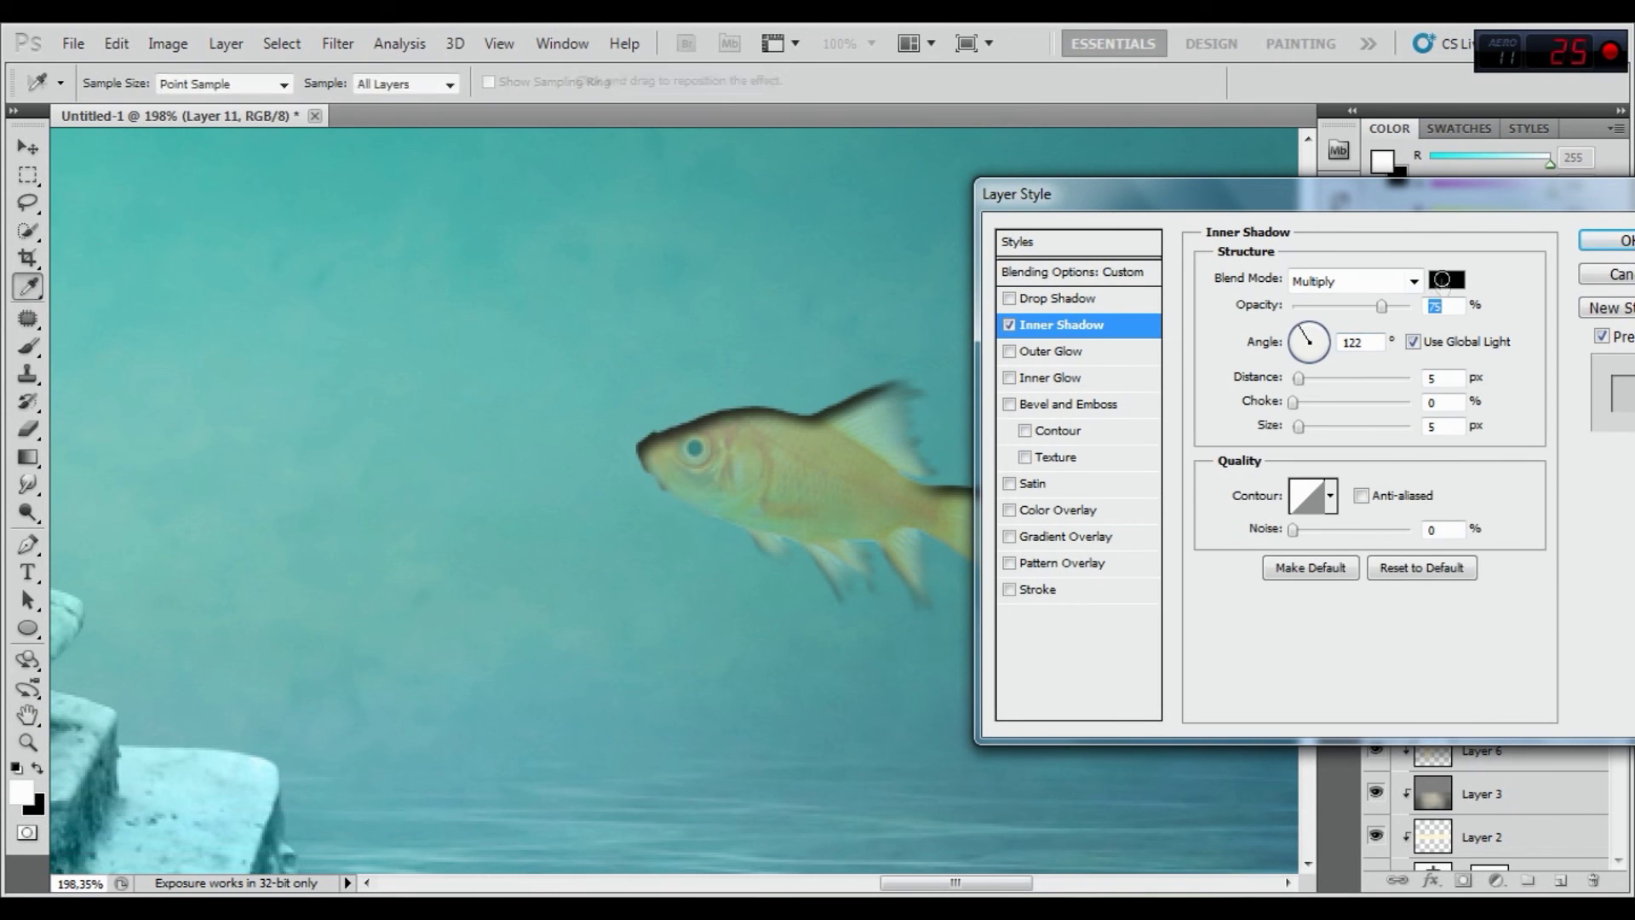
click(739, 341)
drag(1226, 570, 1225, 563)
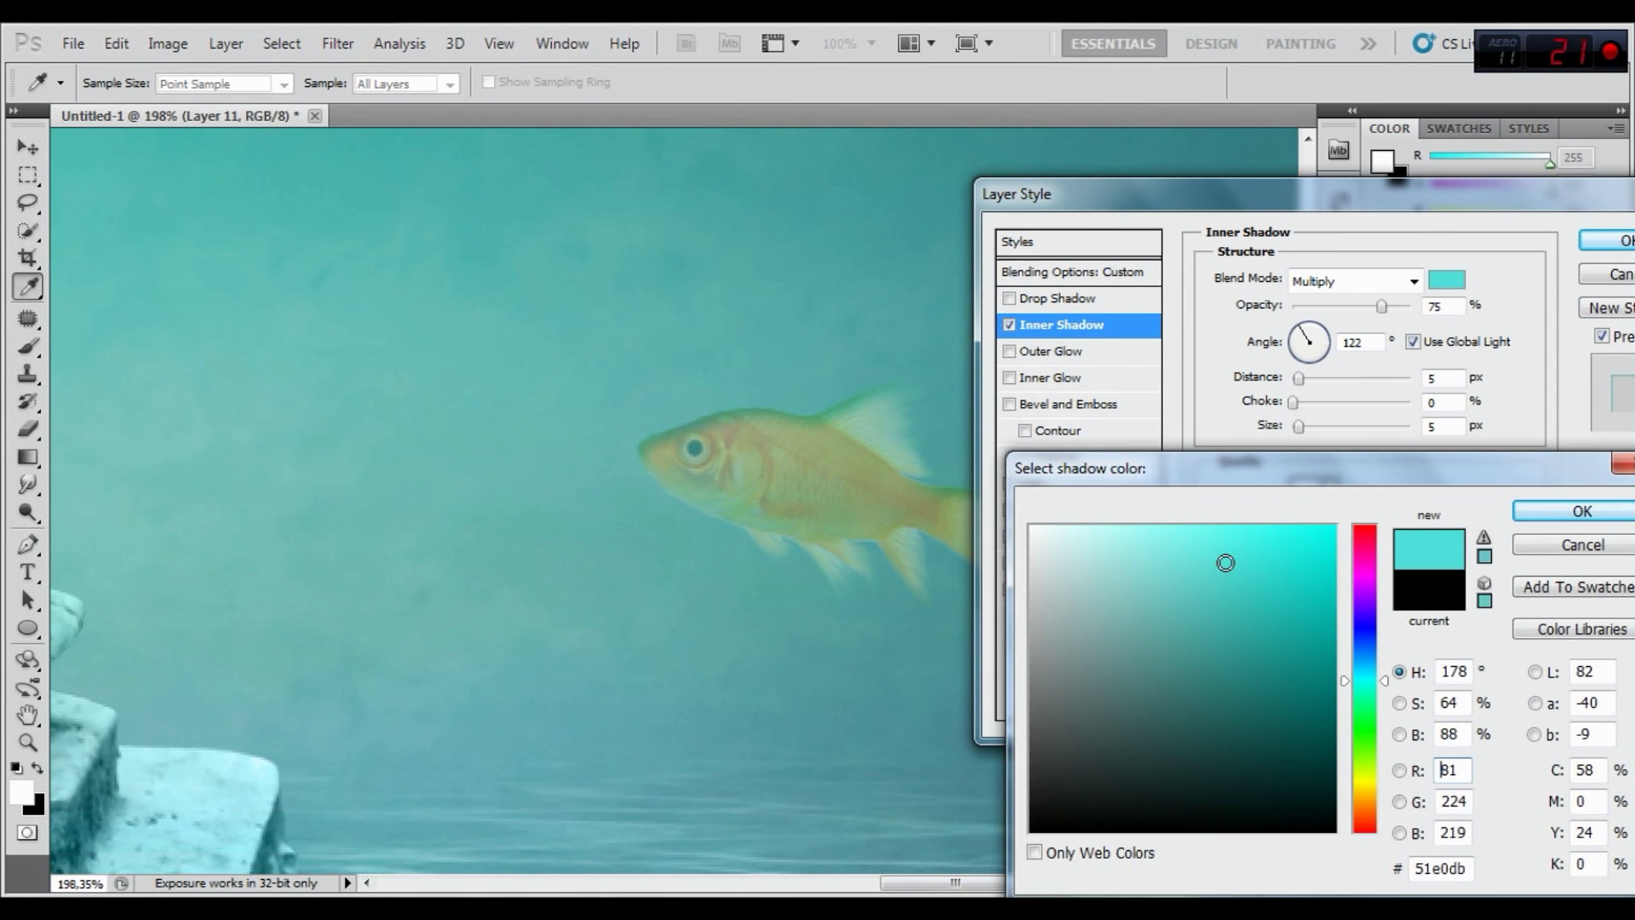
click(1582, 511)
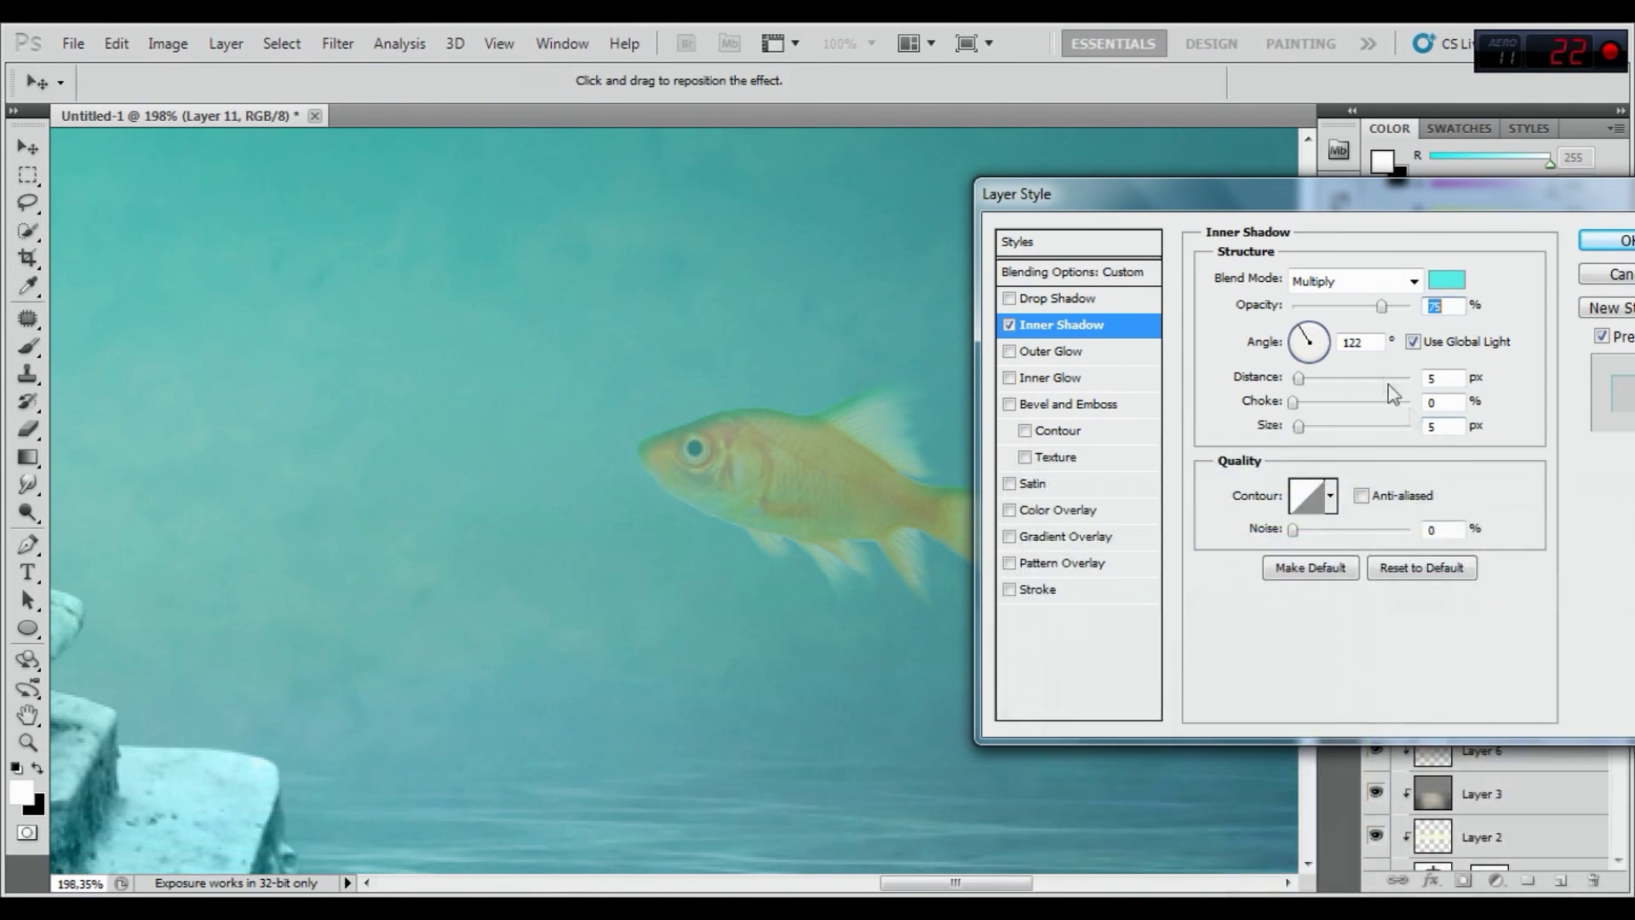
click(1329, 282)
click(1356, 517)
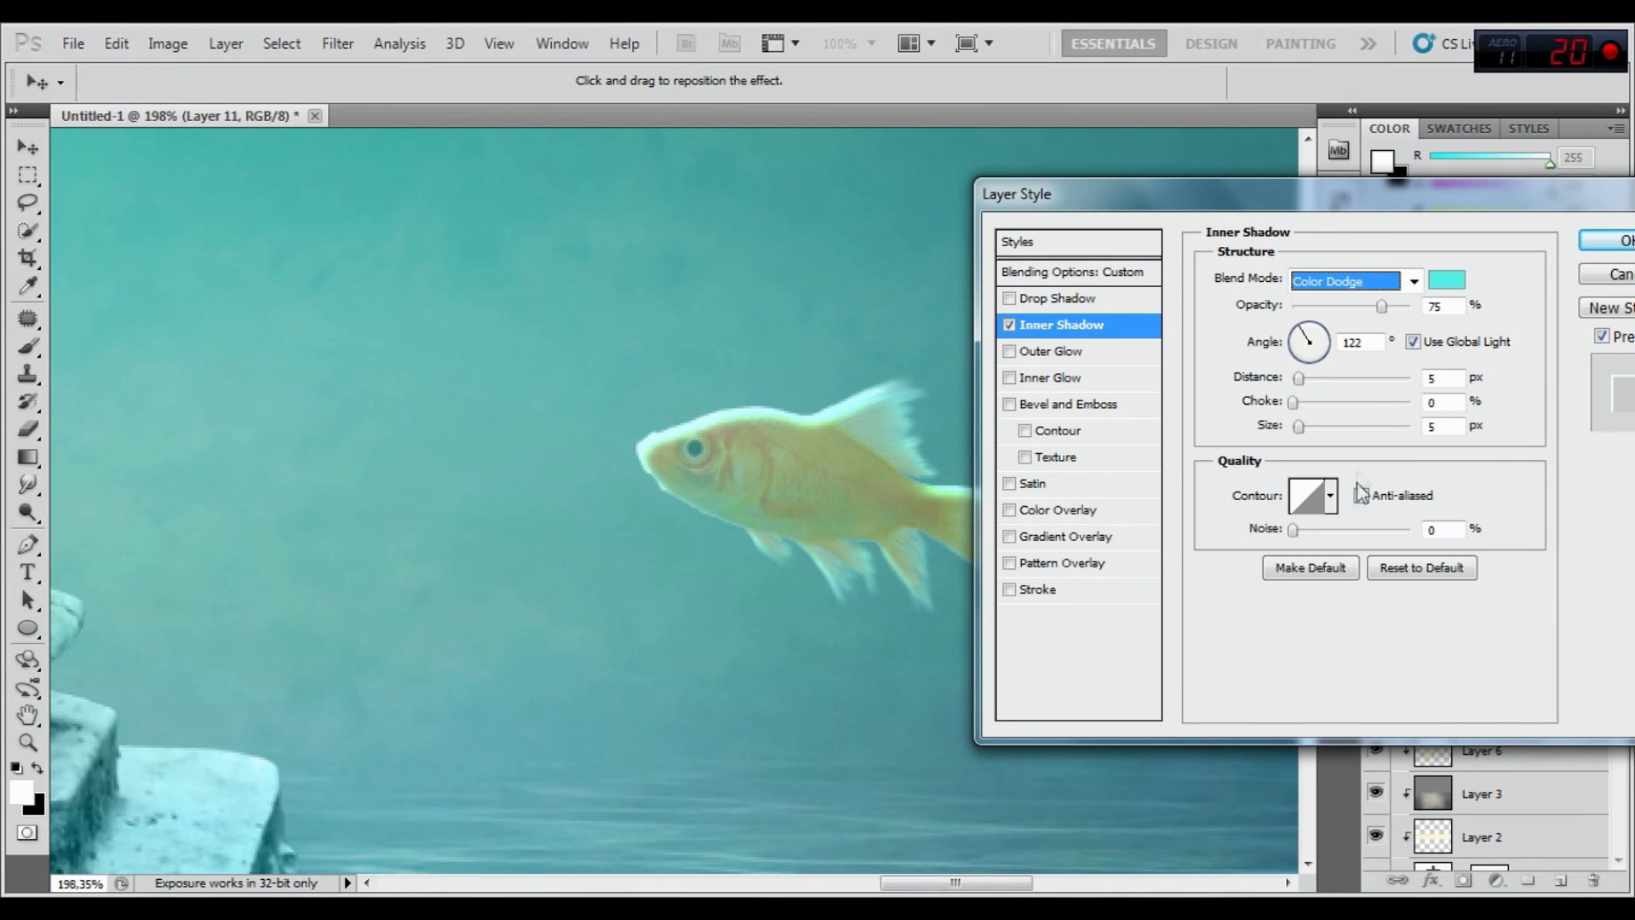
drag(1299, 425, 1295, 378)
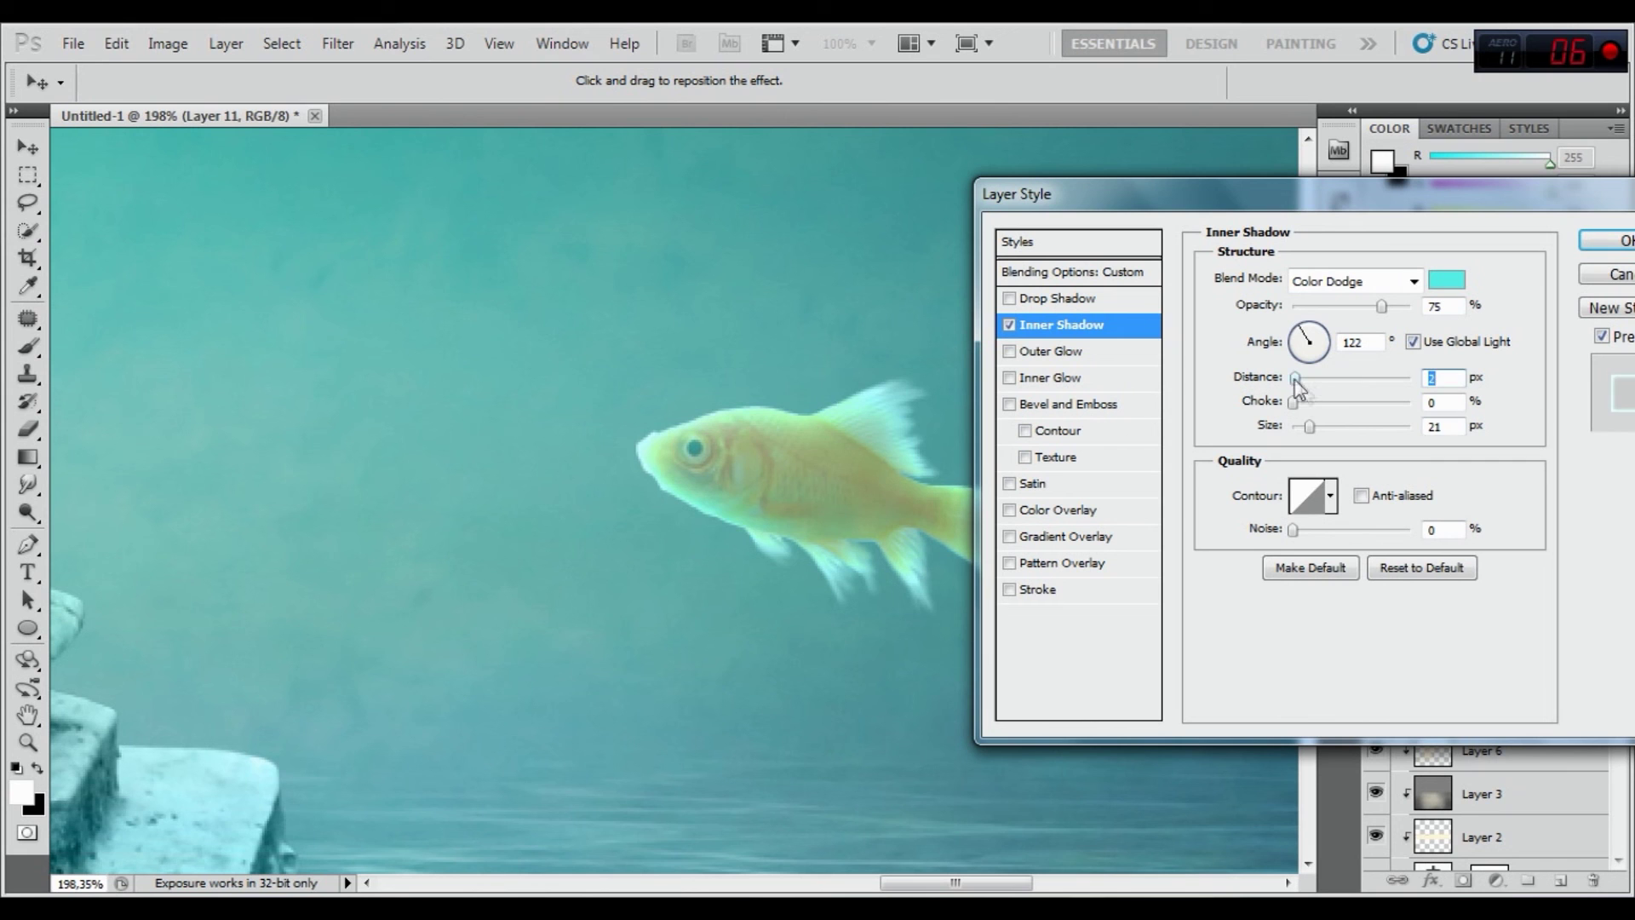
drag(1305, 428, 1299, 425)
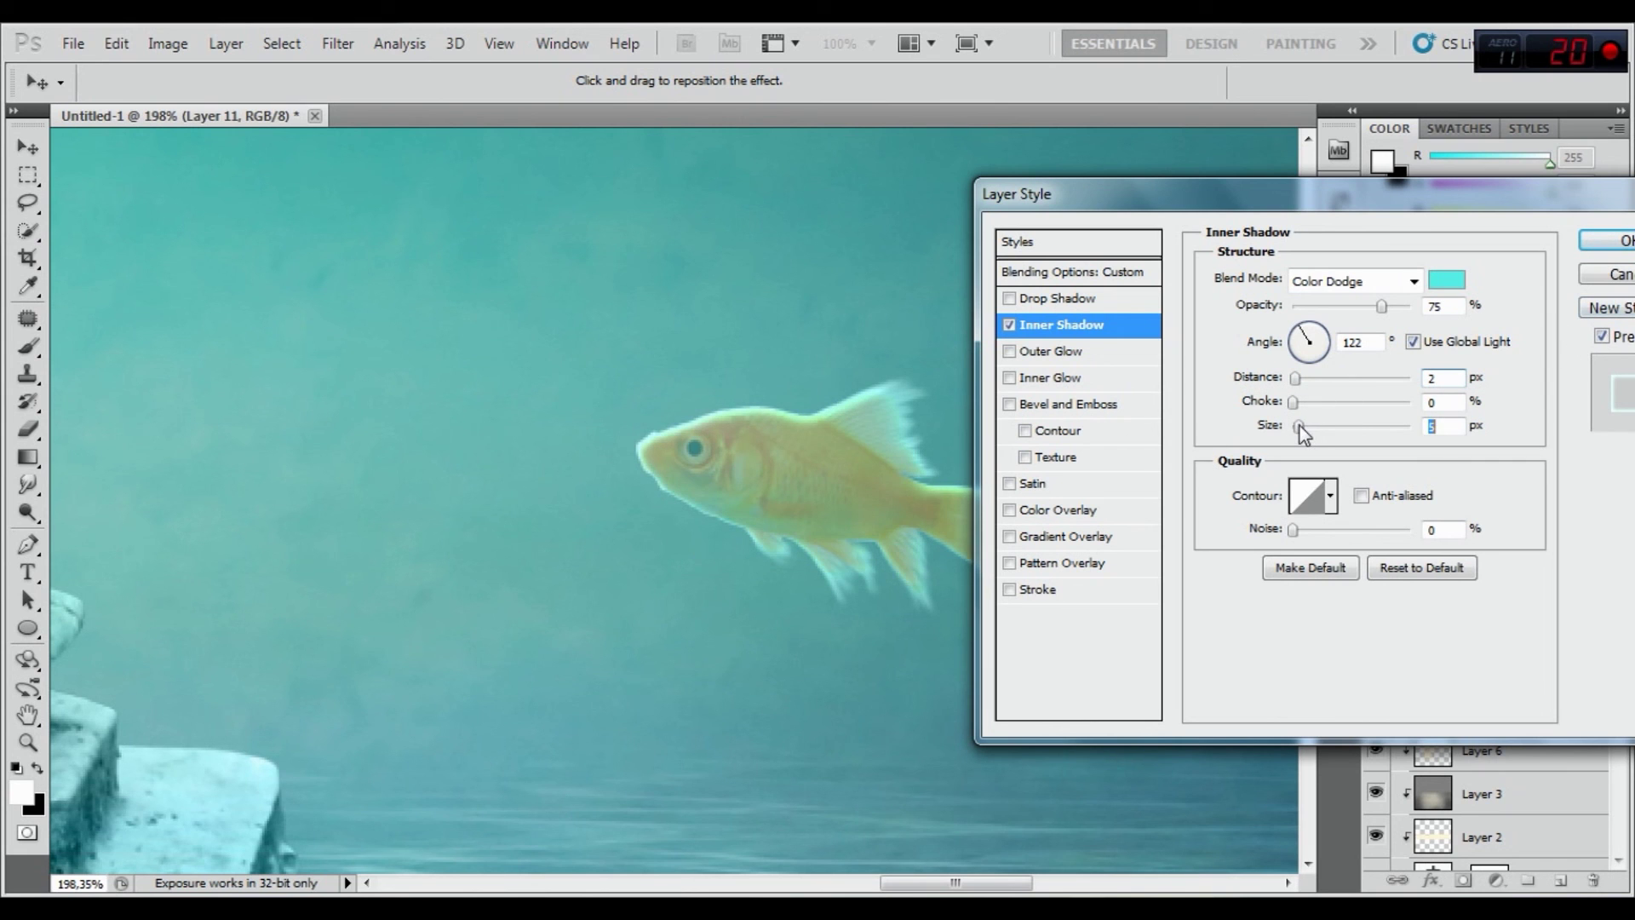
click(1607, 241)
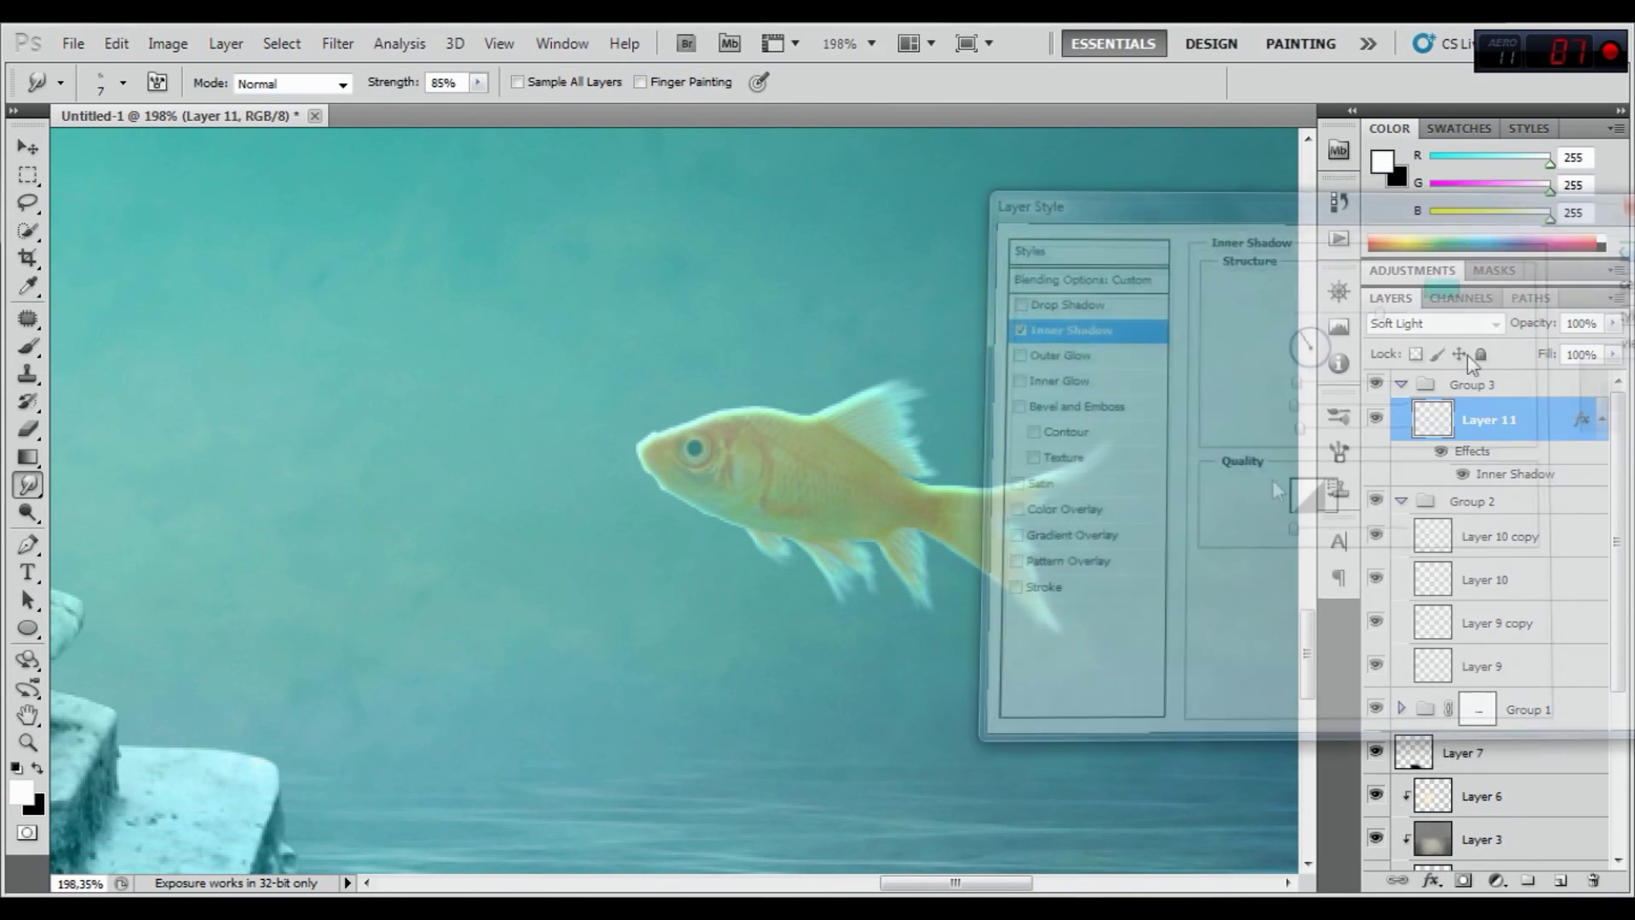
Split the inner shadow onto its own layer and give that layer a mask
right_click(1492, 474)
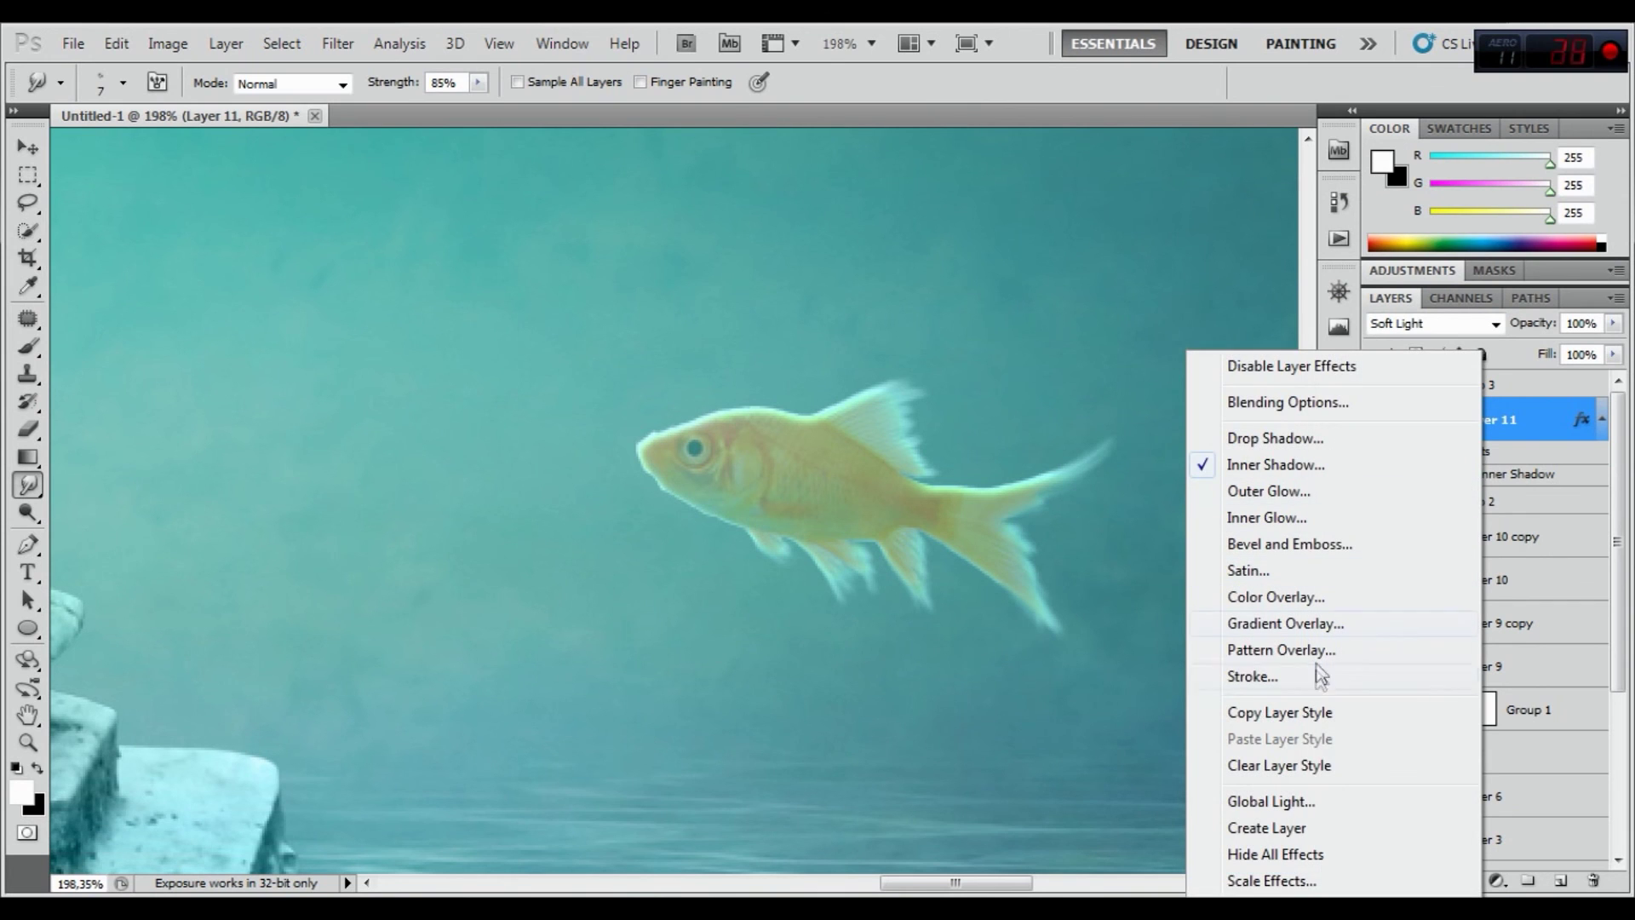
click(1286, 826)
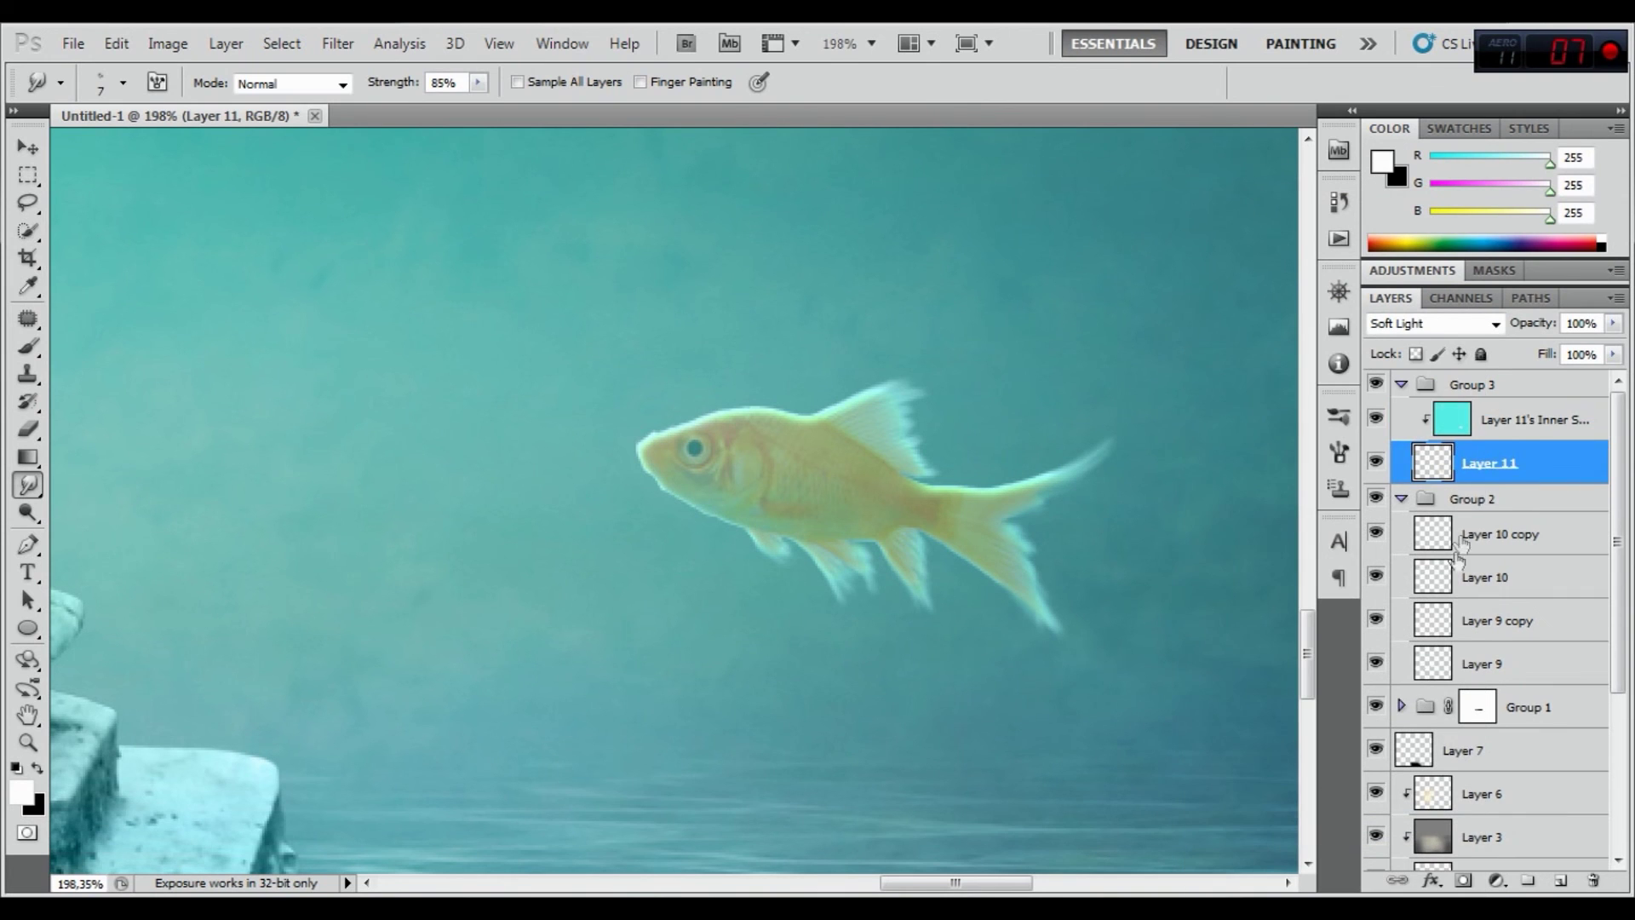
click(1507, 420)
click(1461, 883)
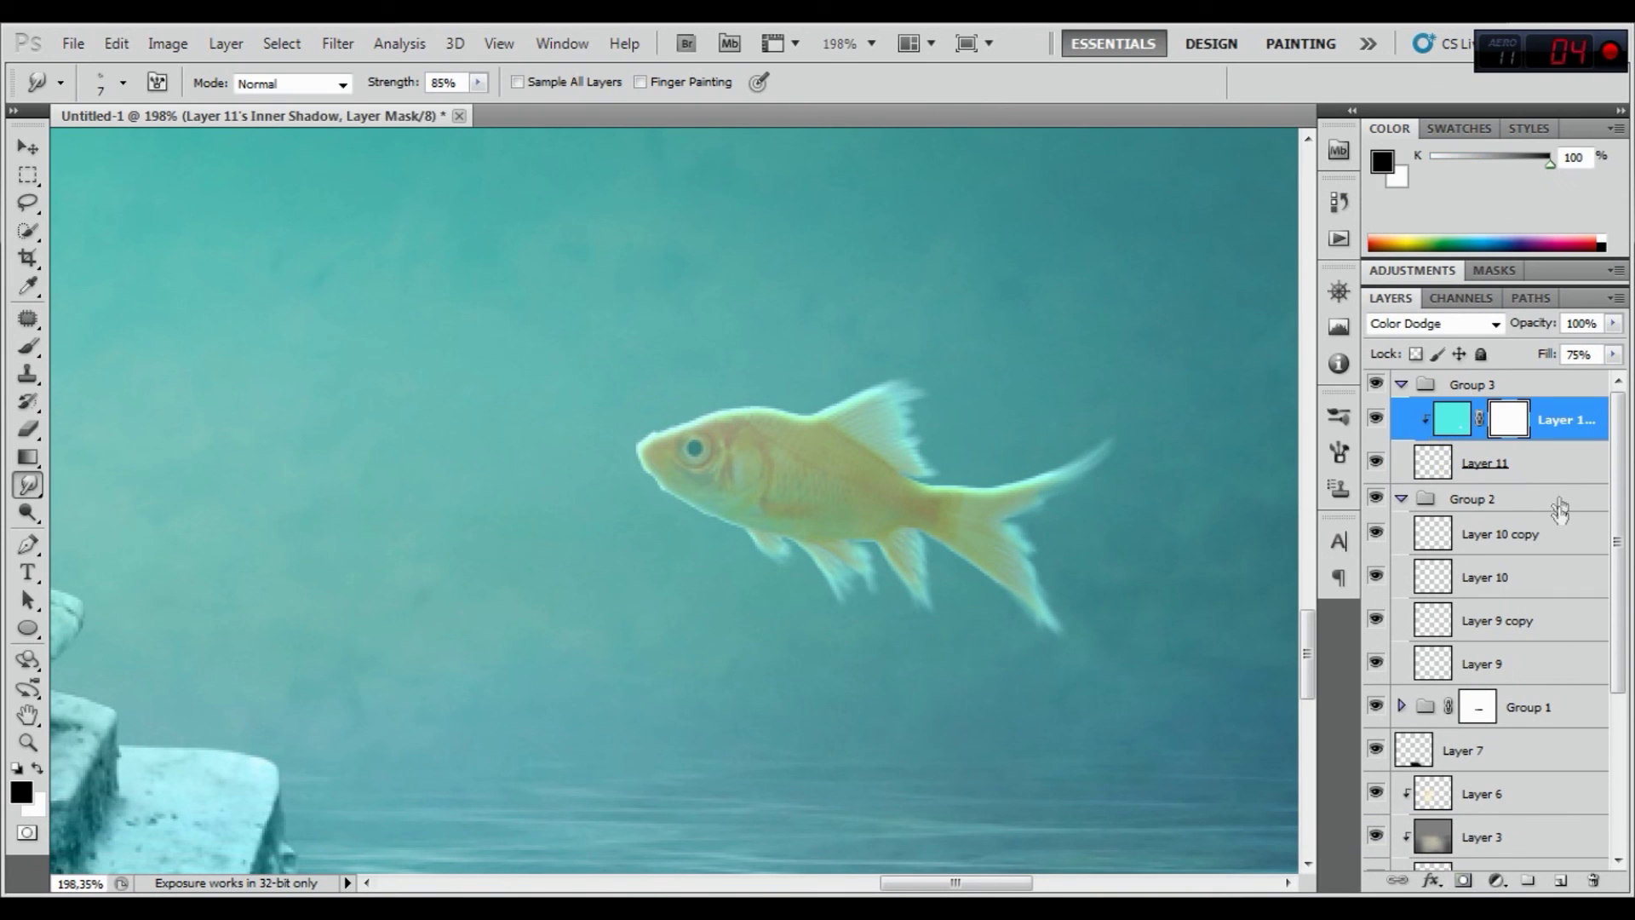
right_click(1522, 421)
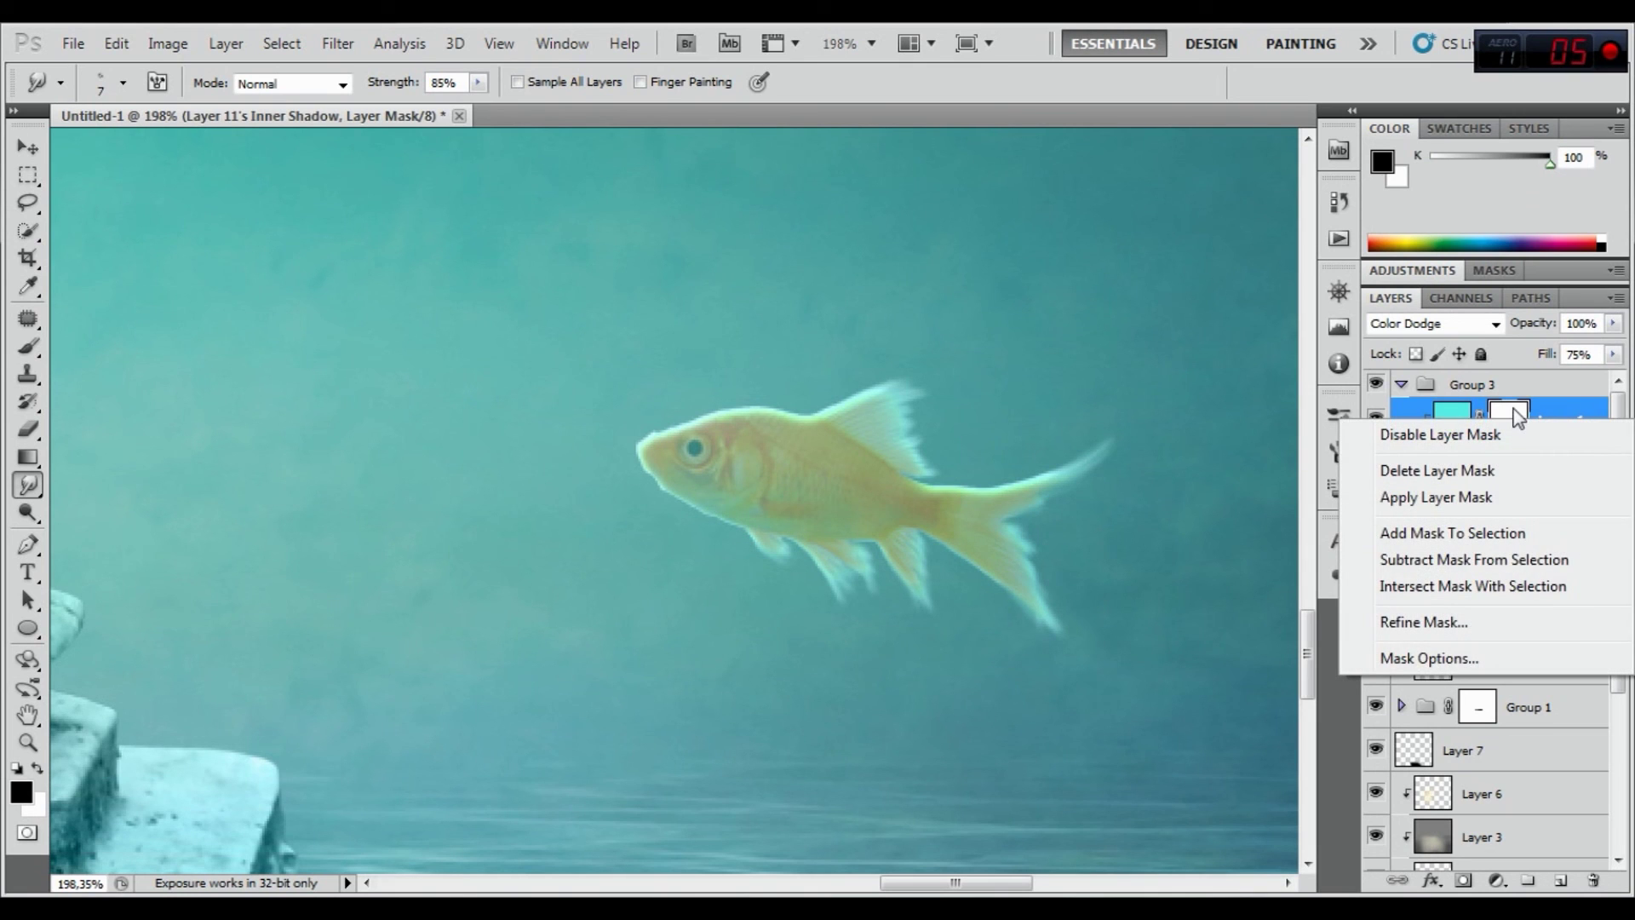
click(1513, 416)
Load the brushes_by_lingy_0 brush set for the Brush tool
key(b)
right_click(571, 476)
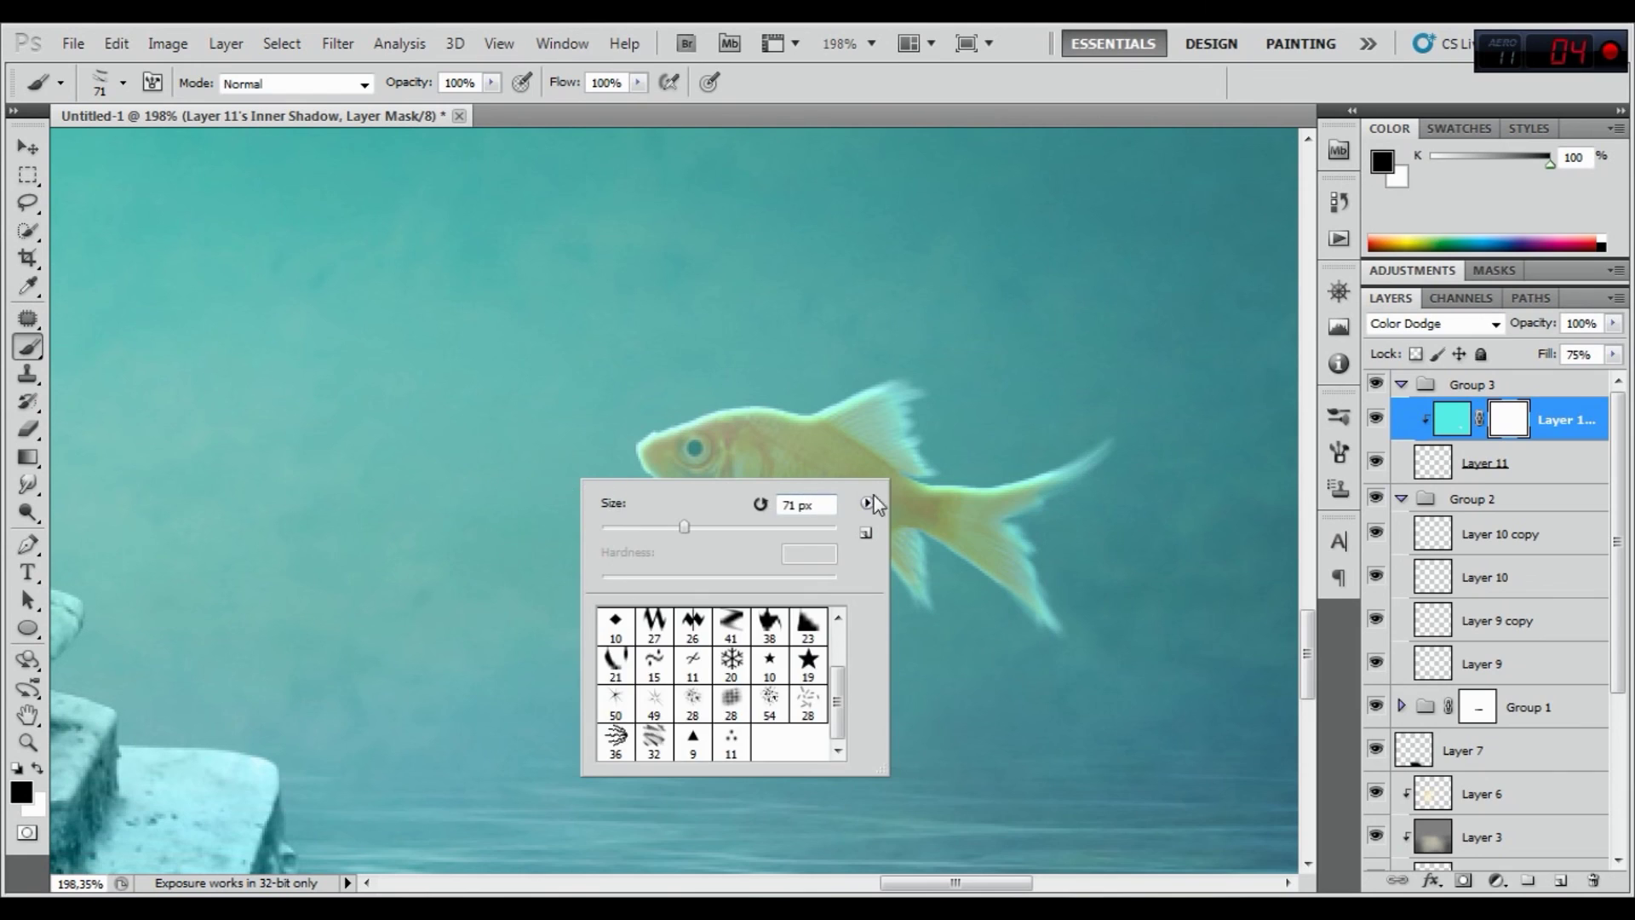
click(866, 503)
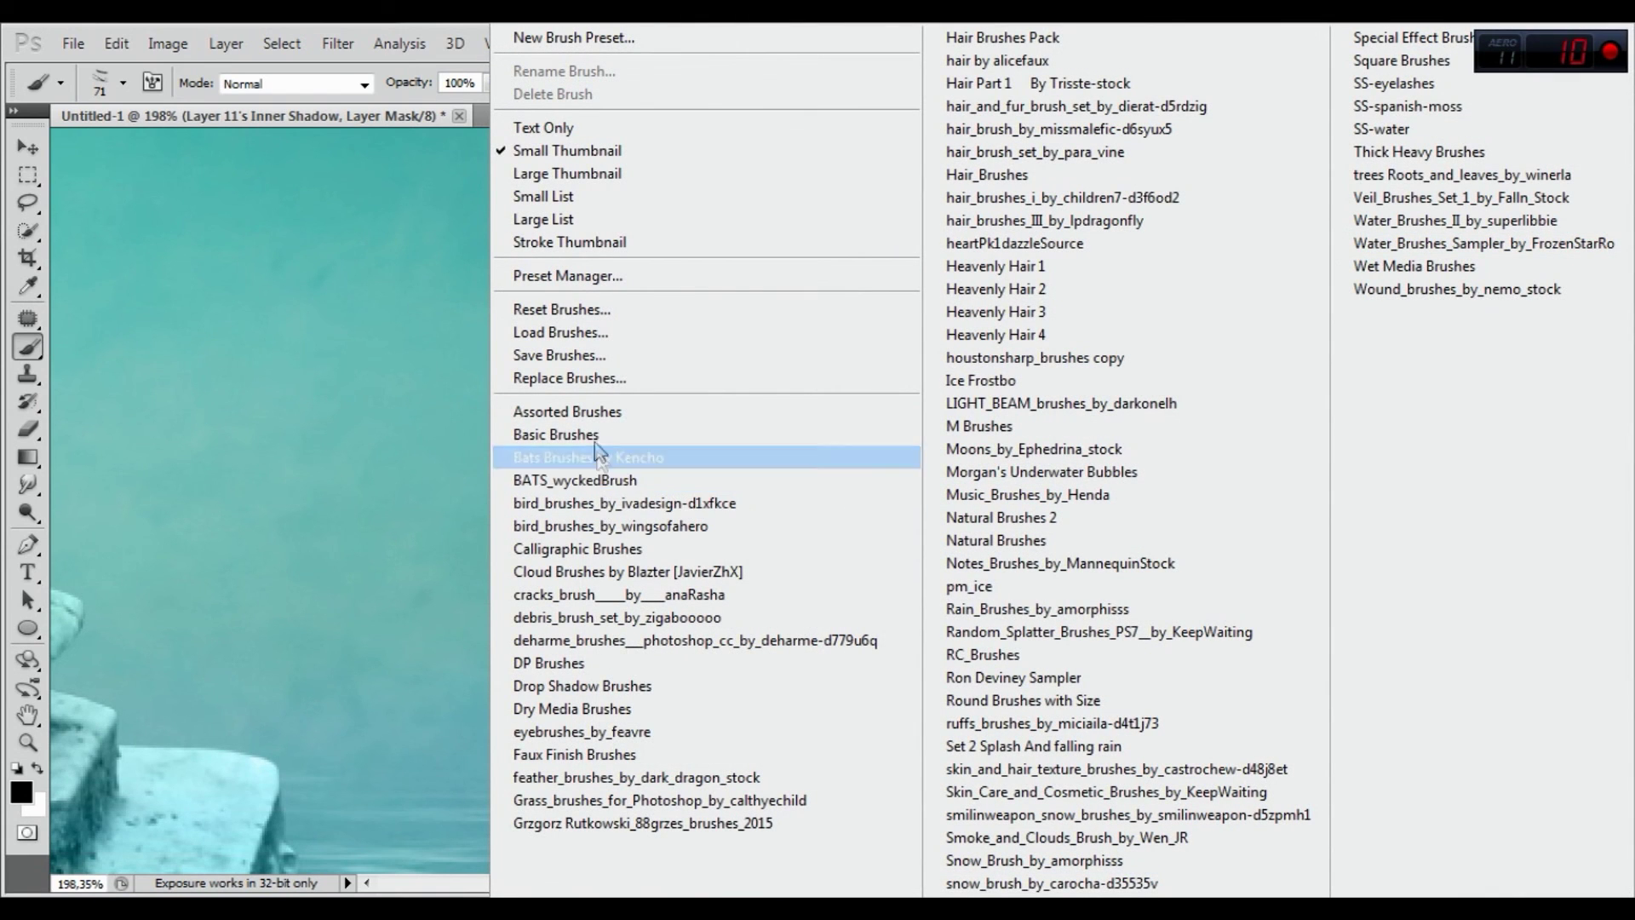
click(528, 378)
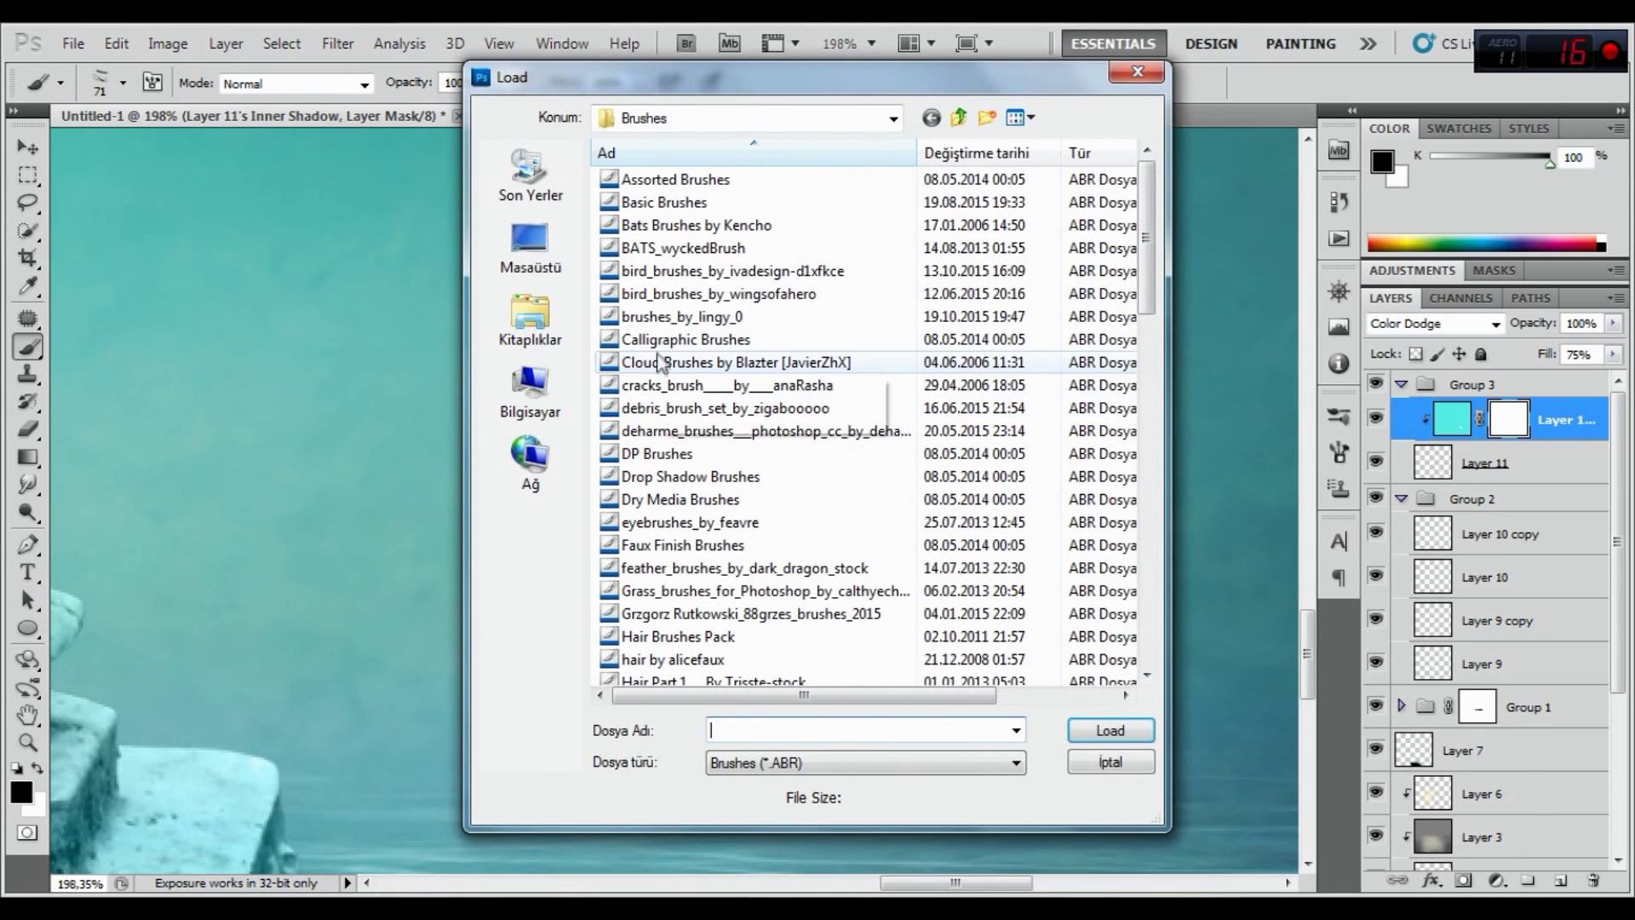
click(681, 317)
click(1107, 730)
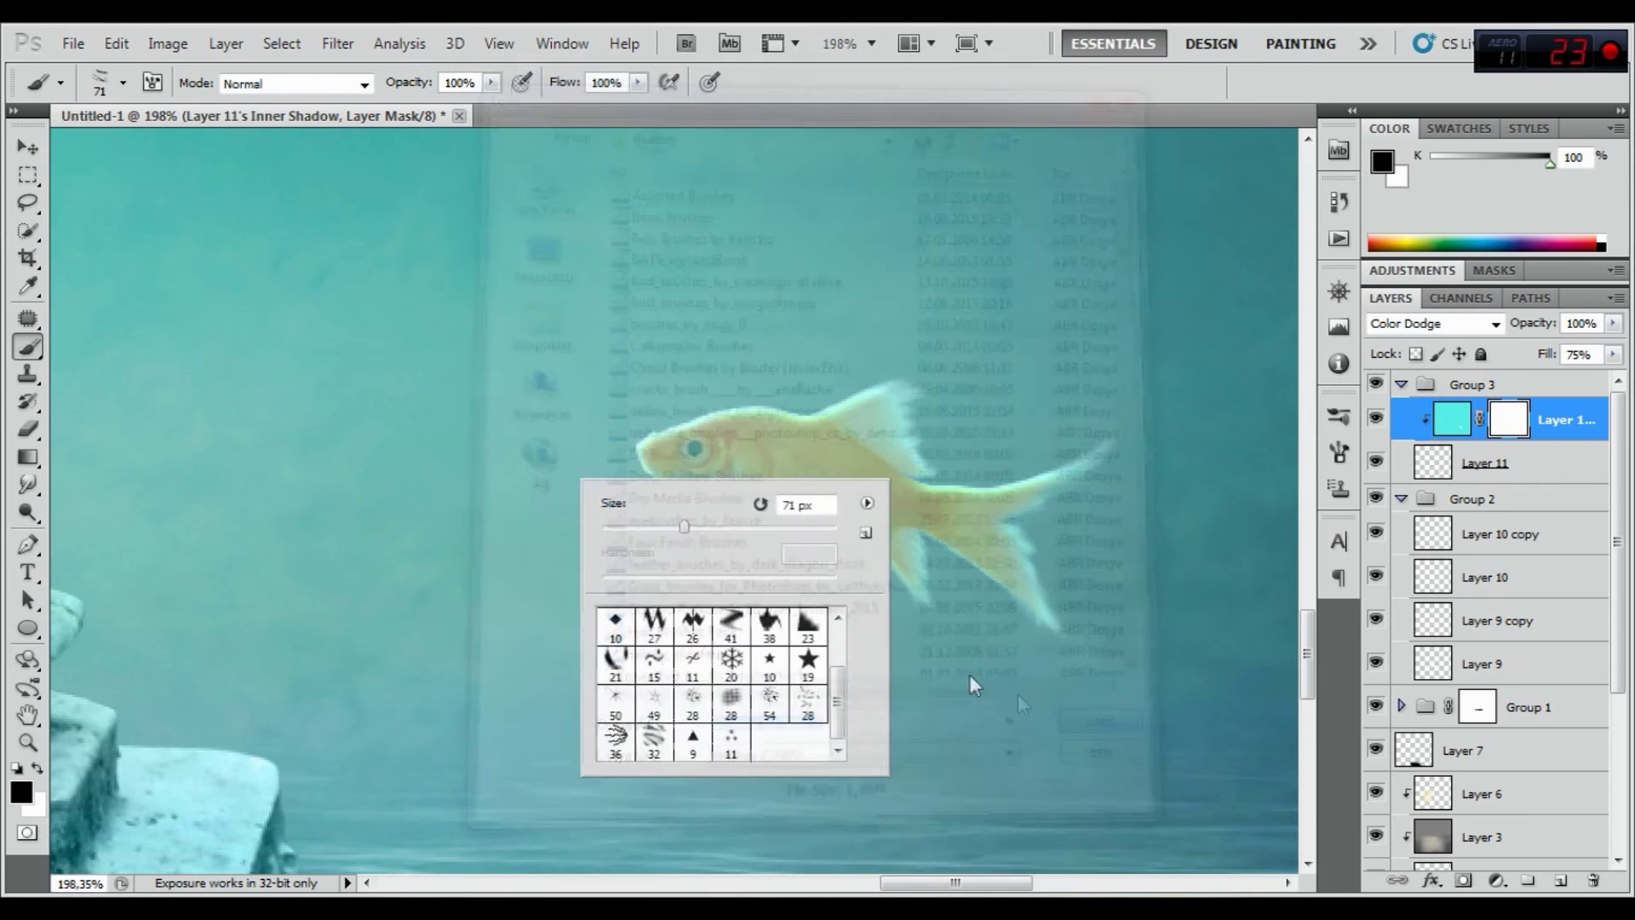
Mask out the glow along the lower fins with a soft 19 px brush
click(760, 630)
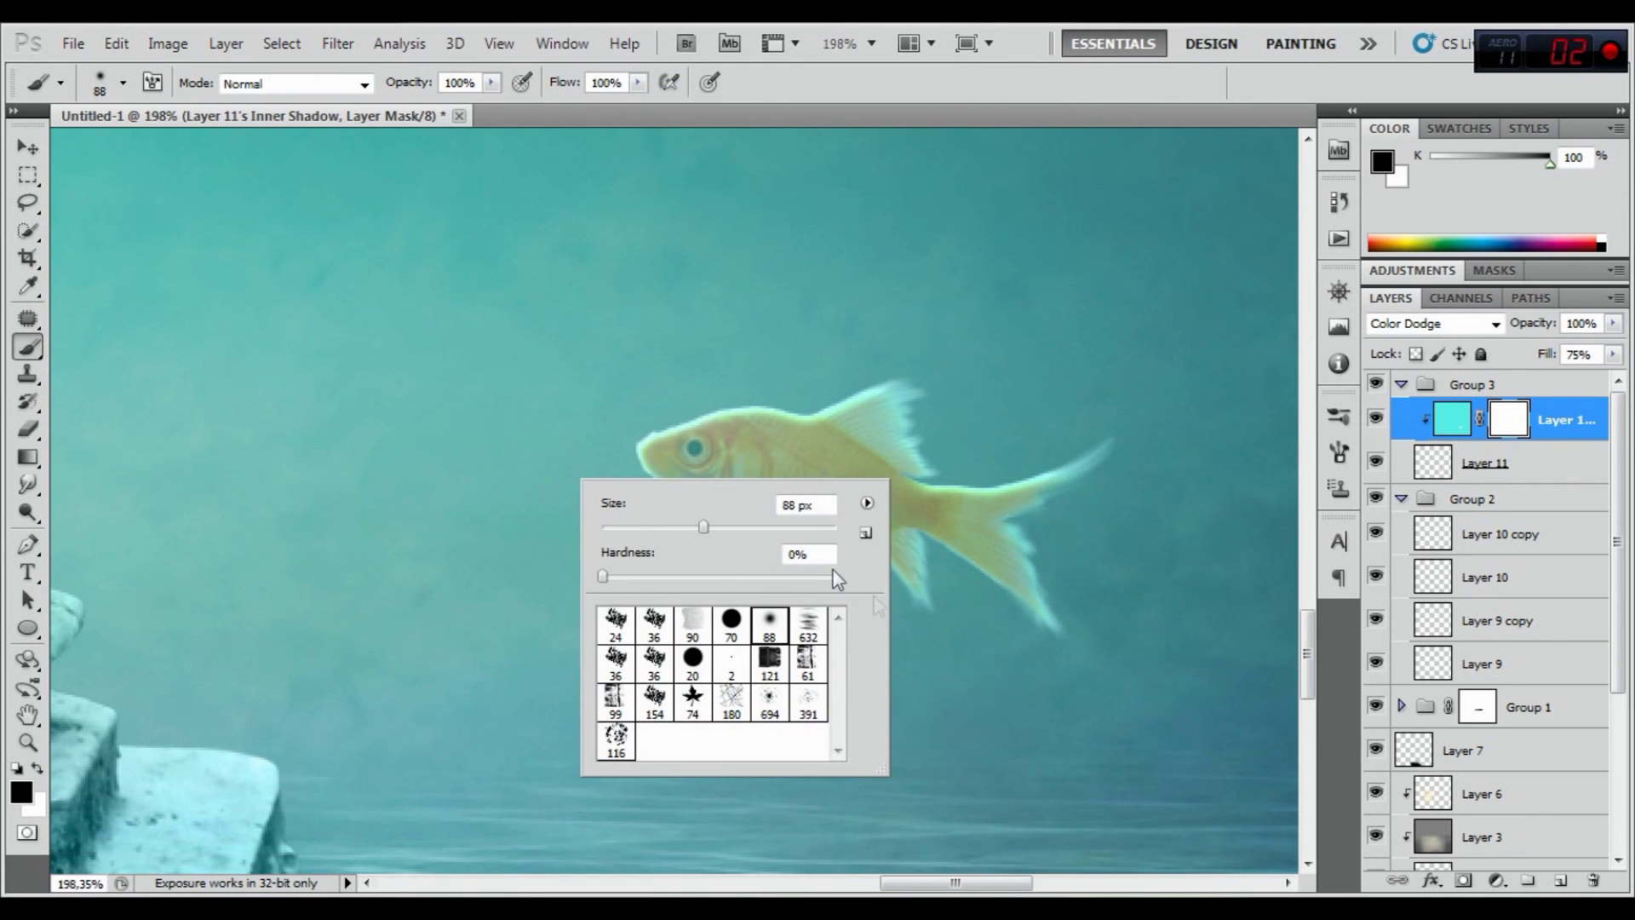
drag(678, 528, 665, 528)
text(19)
key(Return)
drag(920, 548, 679, 517)
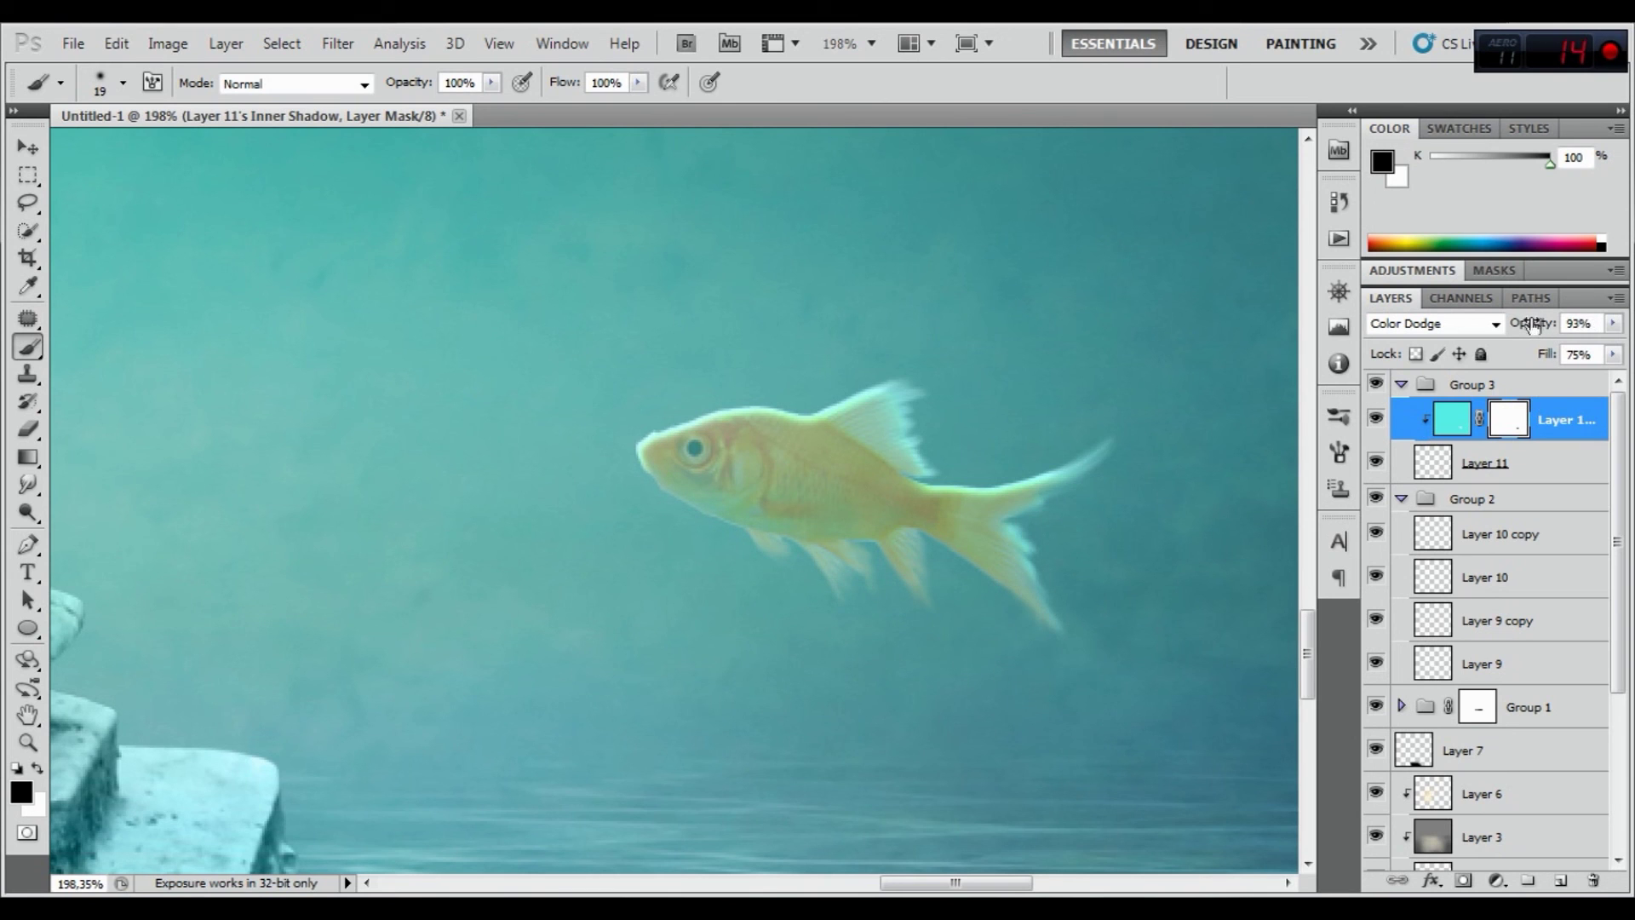
click(339, 43)
mouse_move(350, 262)
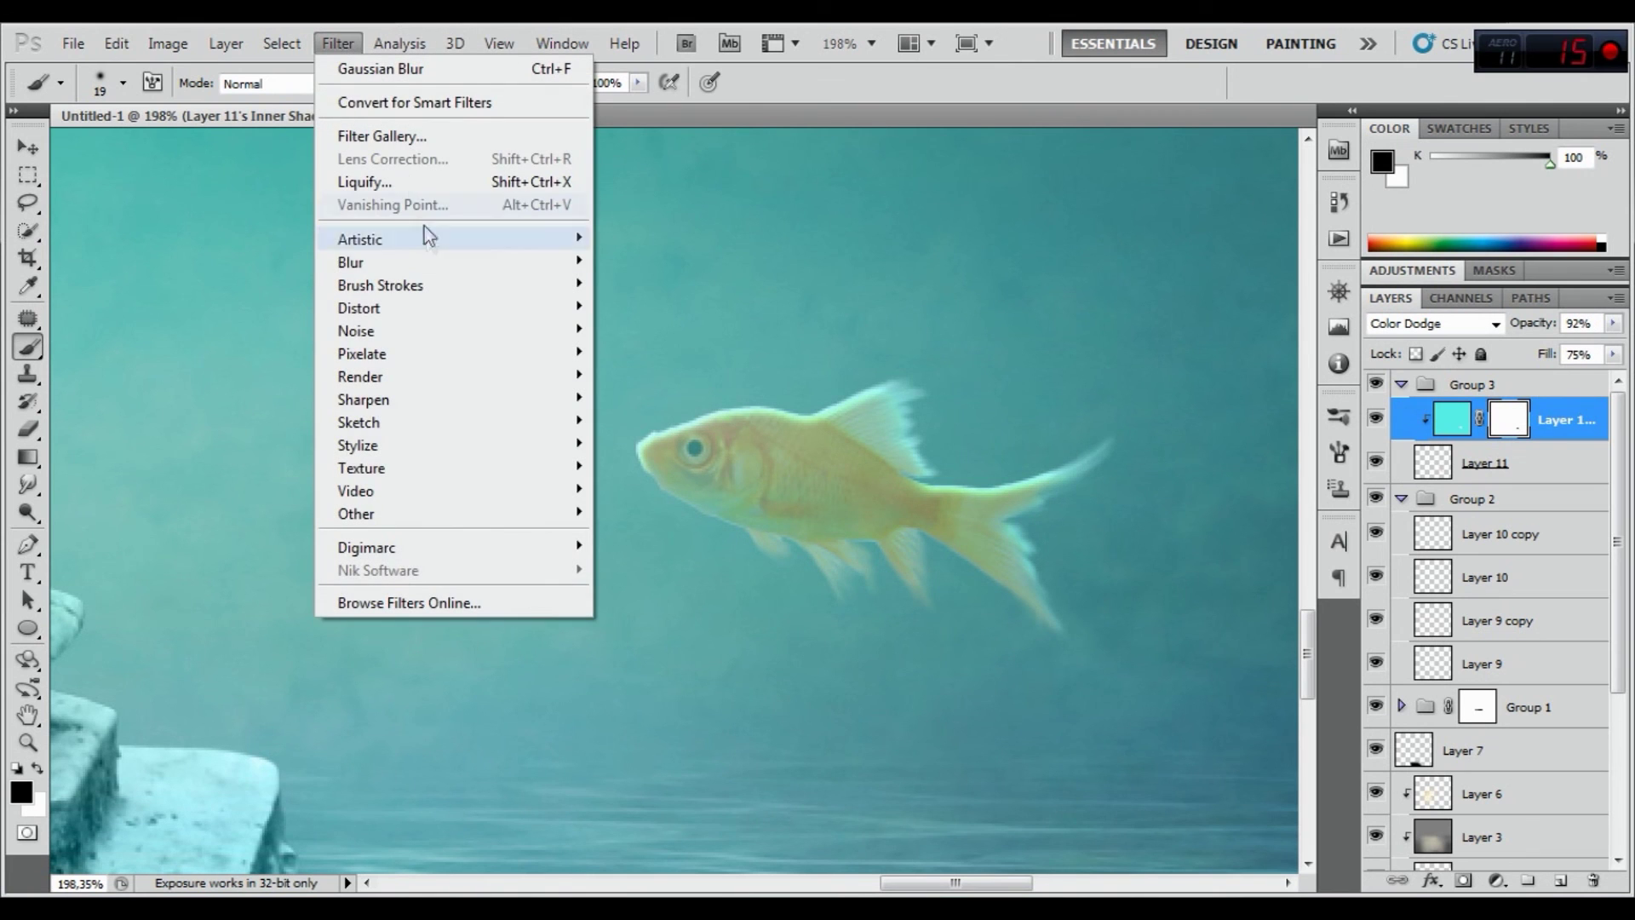
Apply Gaussian Blur to the glow layer's mask with a 4.0-pixel radius
click(658, 353)
mouse_move(1346, 660)
mouse_down()
mouse_move(1378, 661)
mouse_move(1308, 662)
mouse_up()
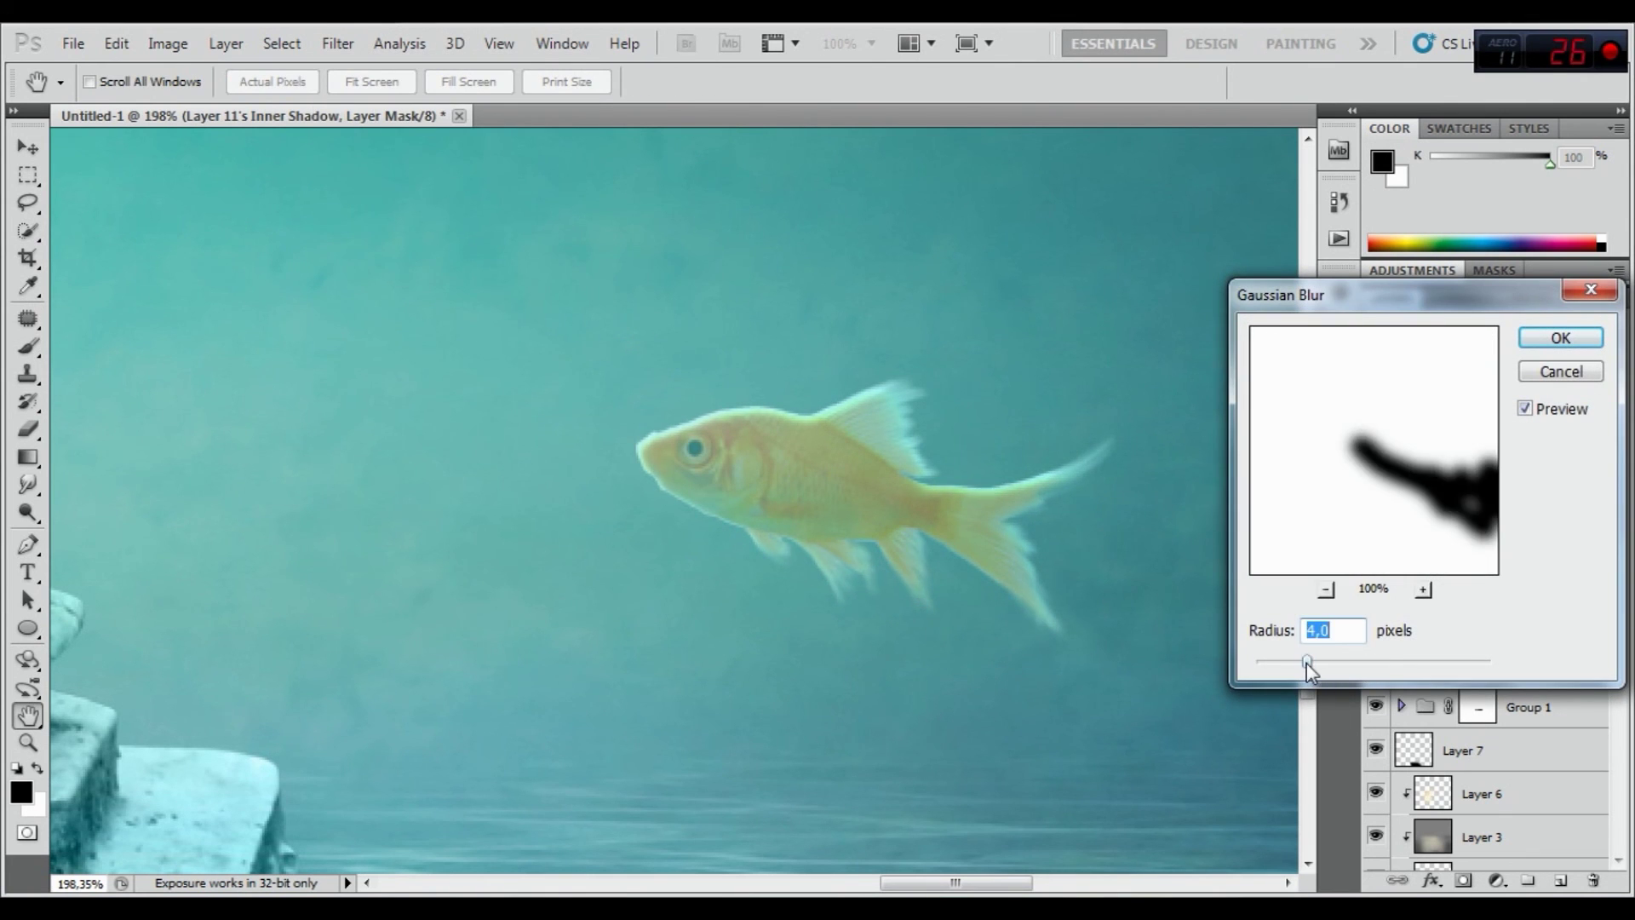